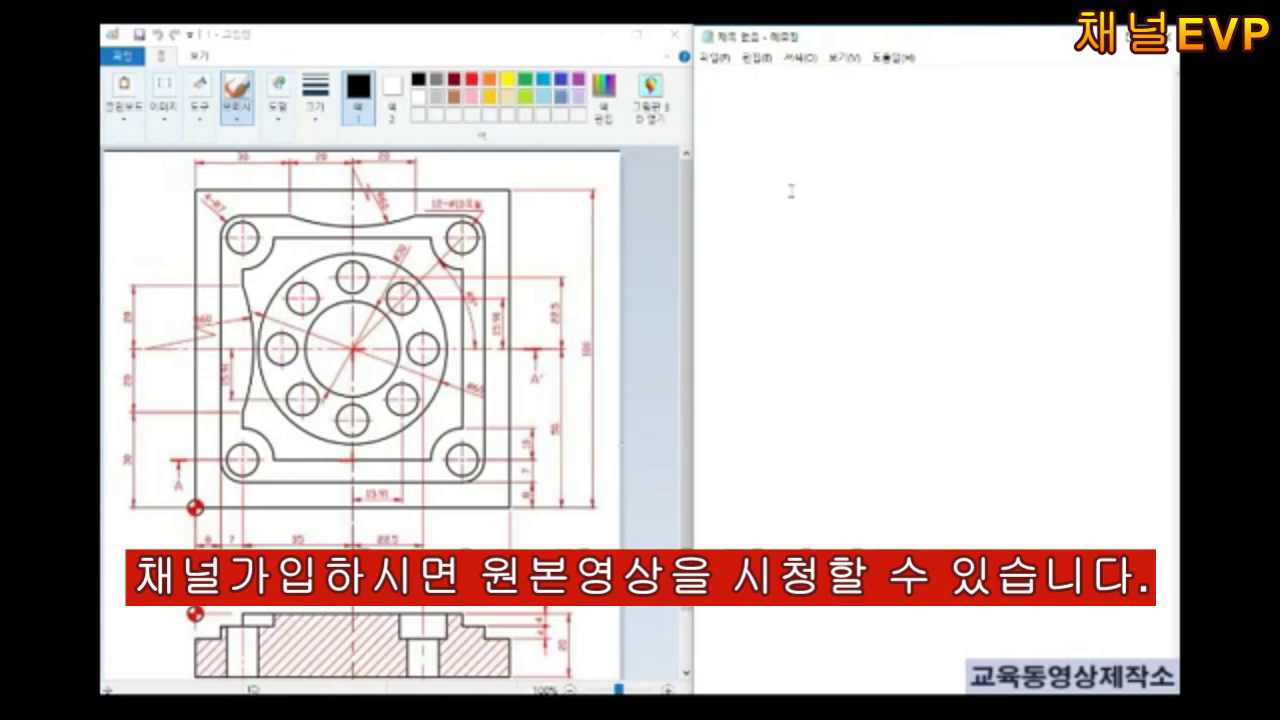
Type the Korean heading '엔드밀의 직경값' as the first line in Notepad
type("엔드밀의 직경값")
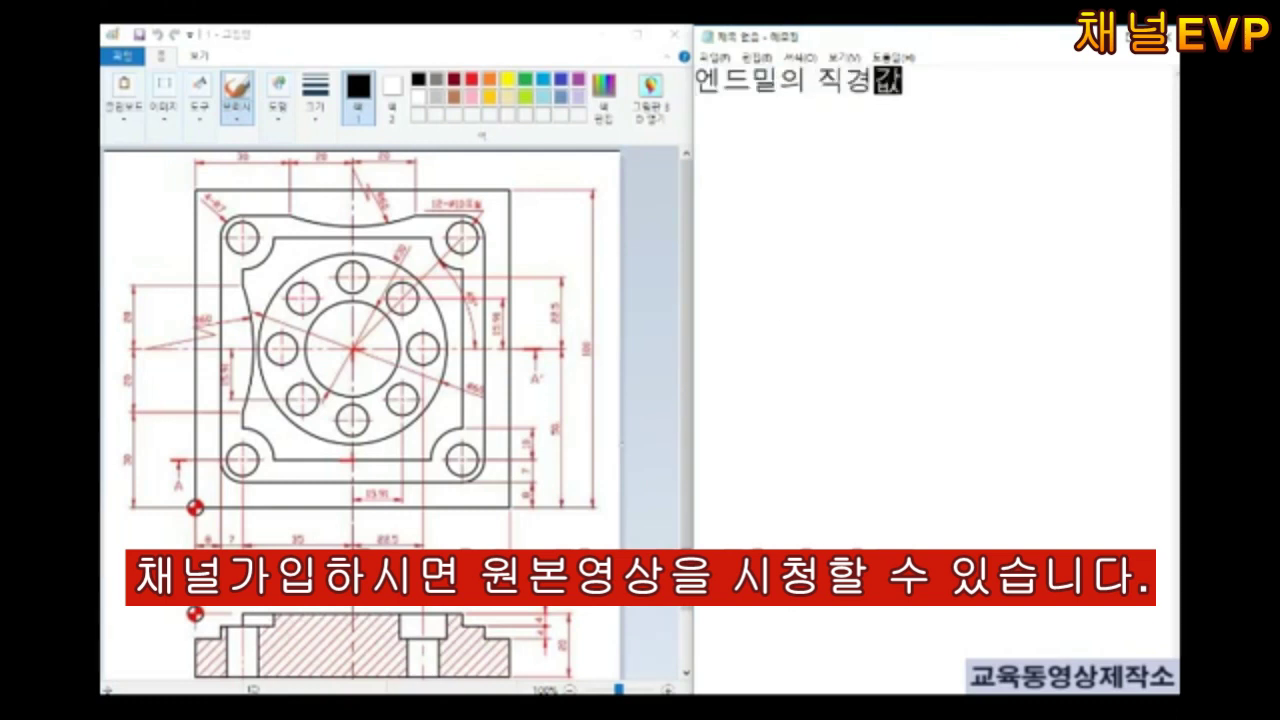
key("space")
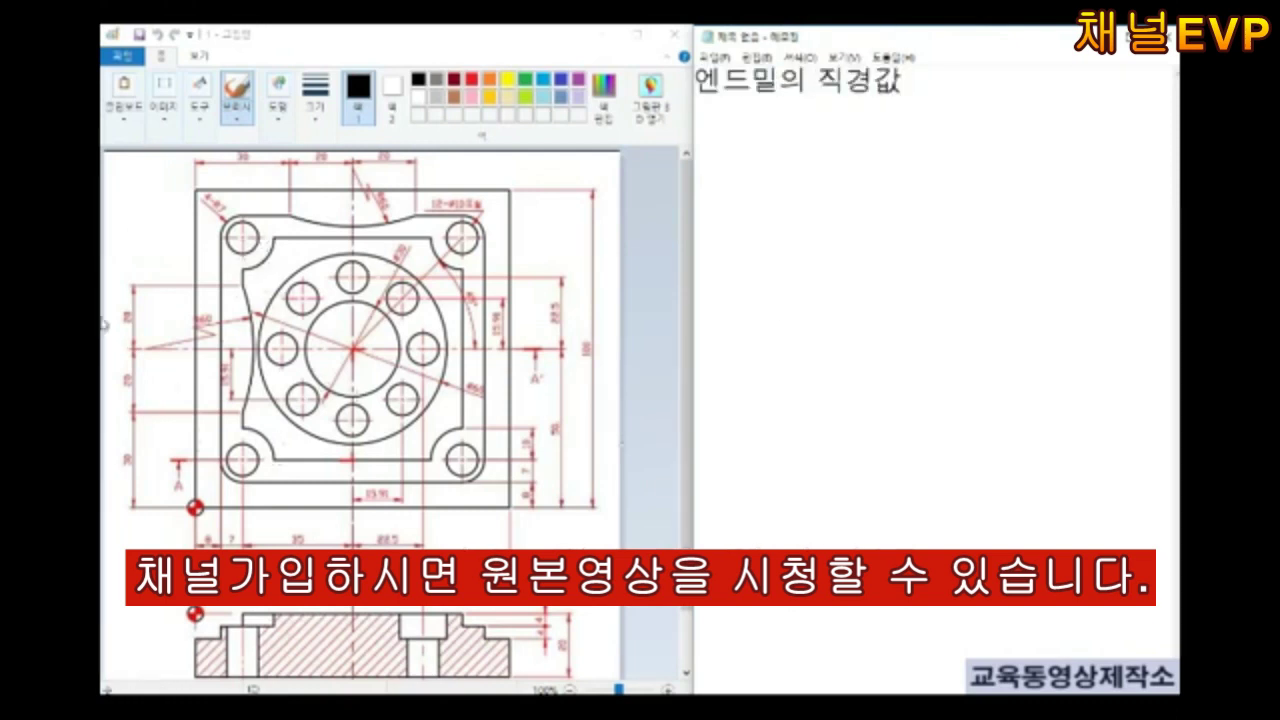
Sketch trial freehand strokes around the central circle and outline, then undo them
mouse_move(262, 322)
left_mouse_down()
mouse_move(292, 274)
mouse_move(300, 340)
mouse_move(420, 330)
left_mouse_up()
left_click_drag(312, 280, 364, 389)
left_click_drag(436, 628, 440, 610)
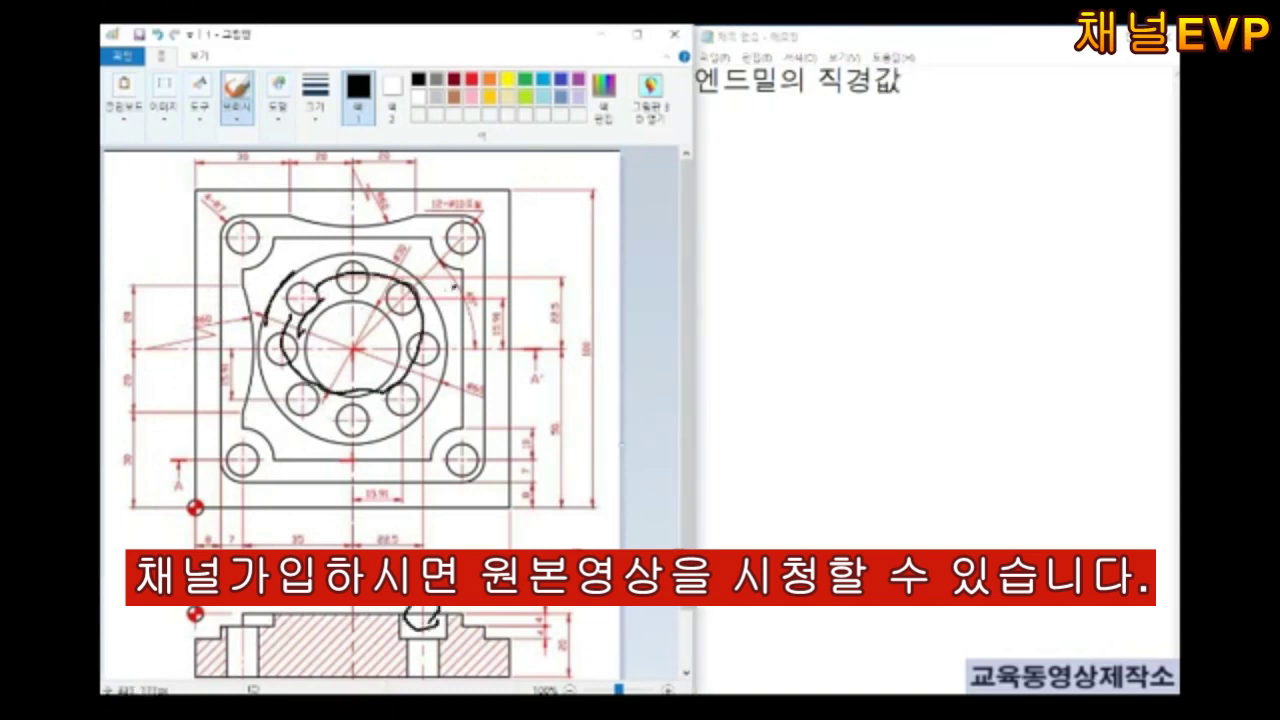
left_click_drag(455, 287, 442, 302)
mouse_move(460, 372)
left_mouse_down()
mouse_move(330, 440)
mouse_move(262, 318)
left_mouse_up()
left_click_drag(262, 310, 384, 256)
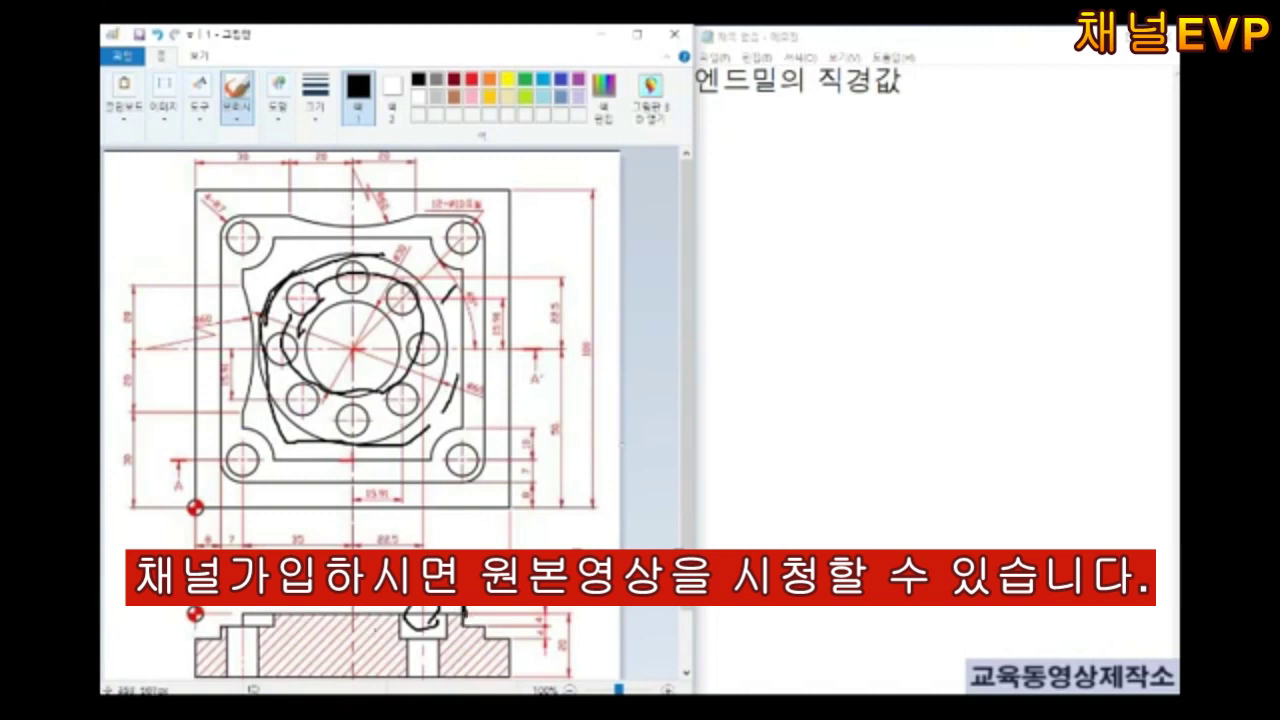
mouse_move(228, 220)
left_mouse_down()
mouse_move(300, 218)
mouse_move(488, 264)
left_mouse_up()
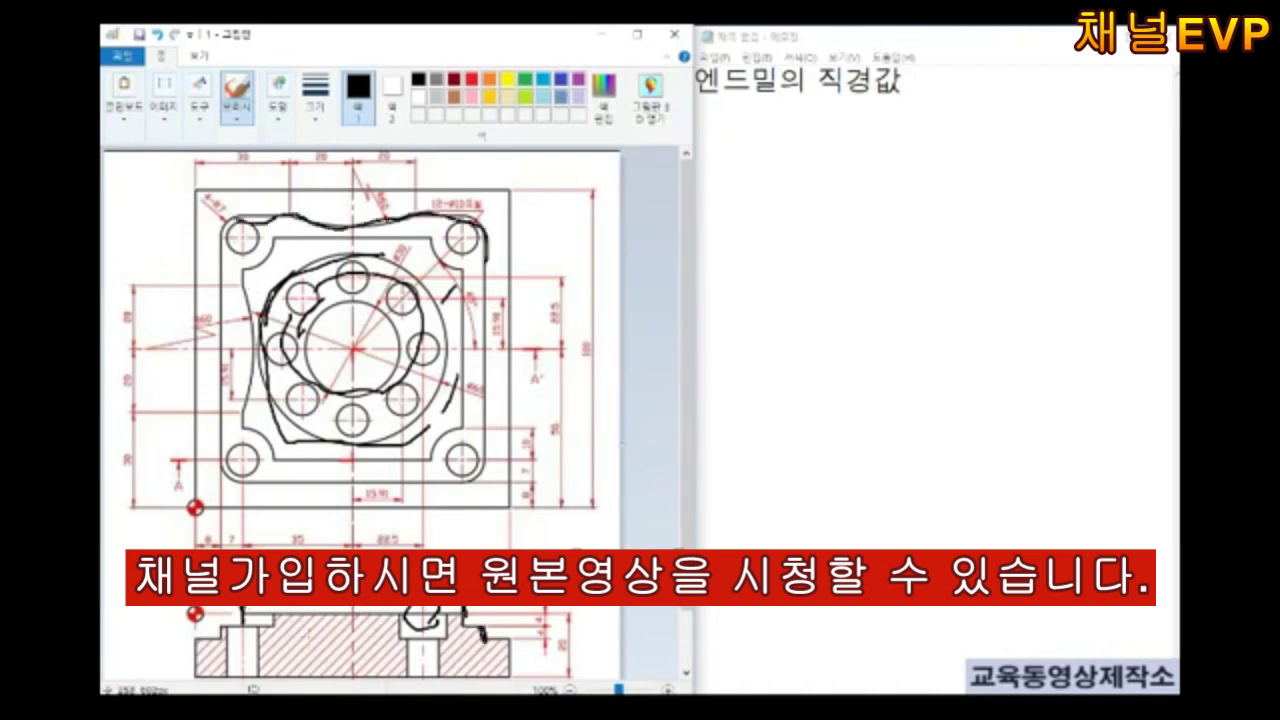
left_click_drag(163, 400, 198, 353)
left_click_drag(195, 628, 189, 648)
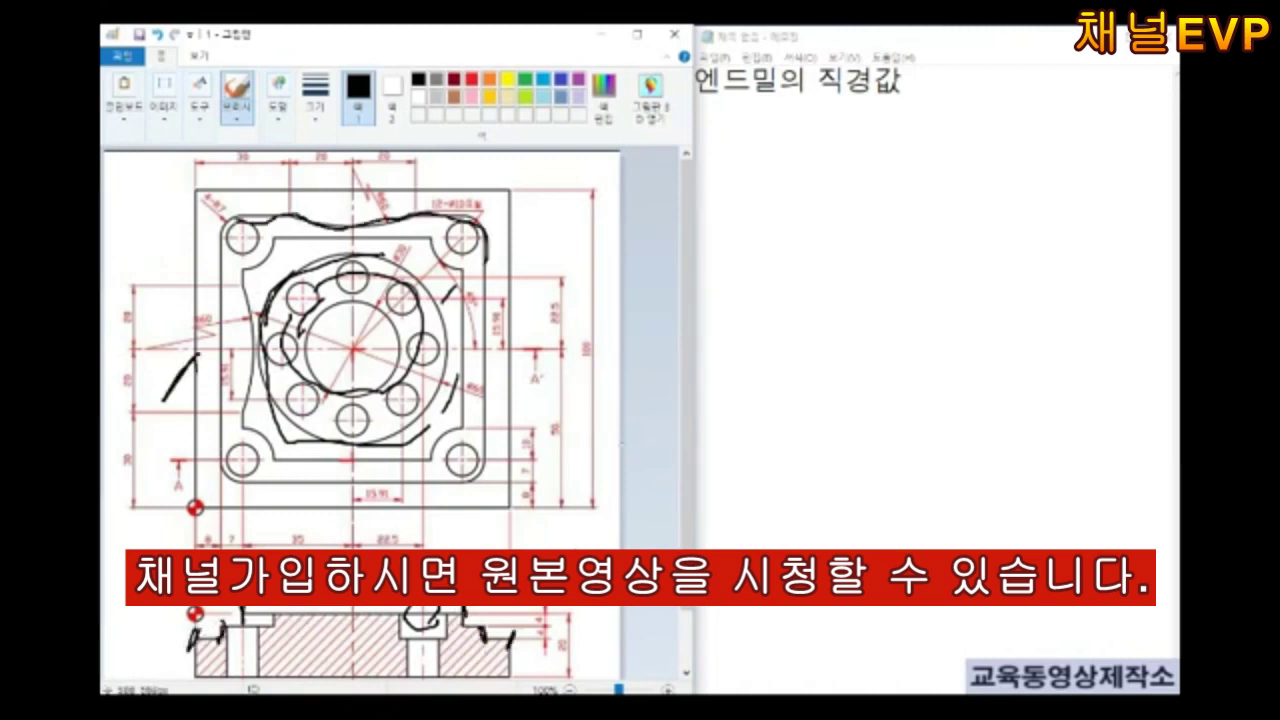
key("ctrl+z")
key("ctrl+z")
key("ctrl+z")
key("ctrl+z")
key("ctrl+z")
key("ctrl+z")
key("ctrl+z")
key("ctrl+z")
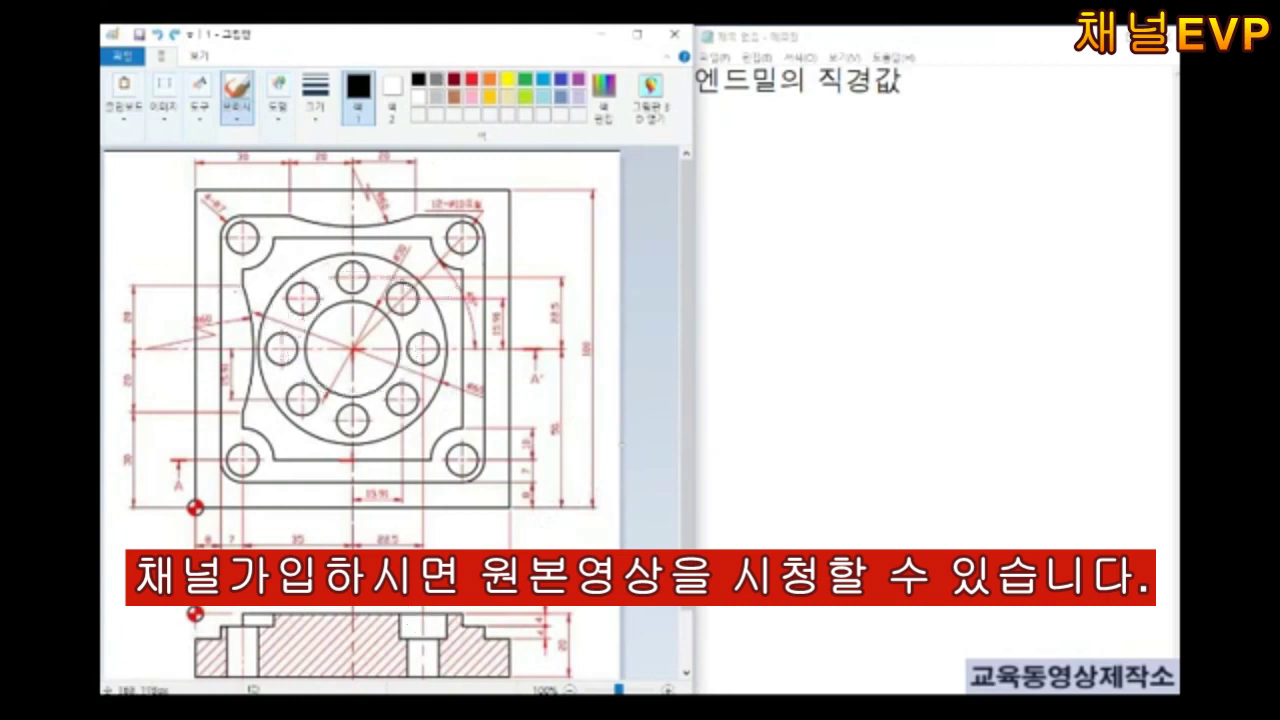
Mark the top-left and bottom-right corner holes with short black freehand arcs
mouse_move(248, 290)
left_mouse_down()
mouse_move(360, 226)
mouse_move(468, 345)
mouse_move(294, 462)
mouse_move(245, 288)
left_mouse_up()
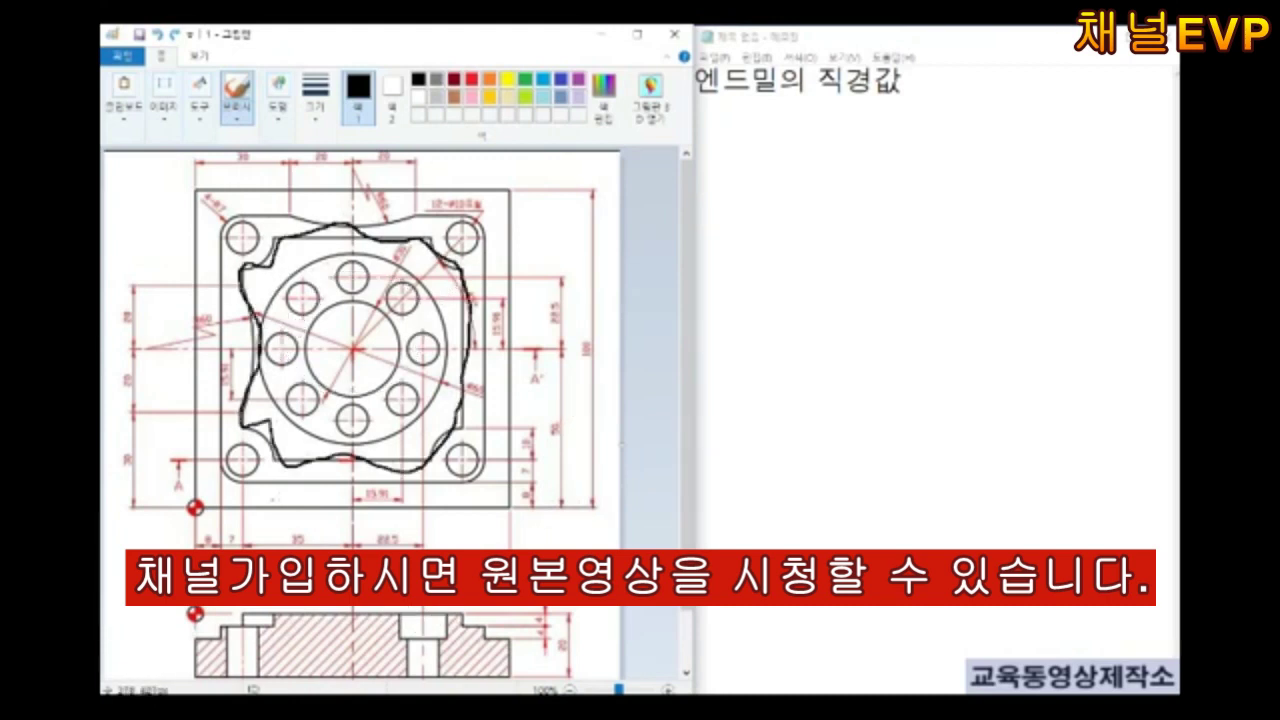
mouse_move(262, 620)
left_mouse_down()
mouse_move(250, 628)
mouse_move(550, 614)
left_mouse_up()
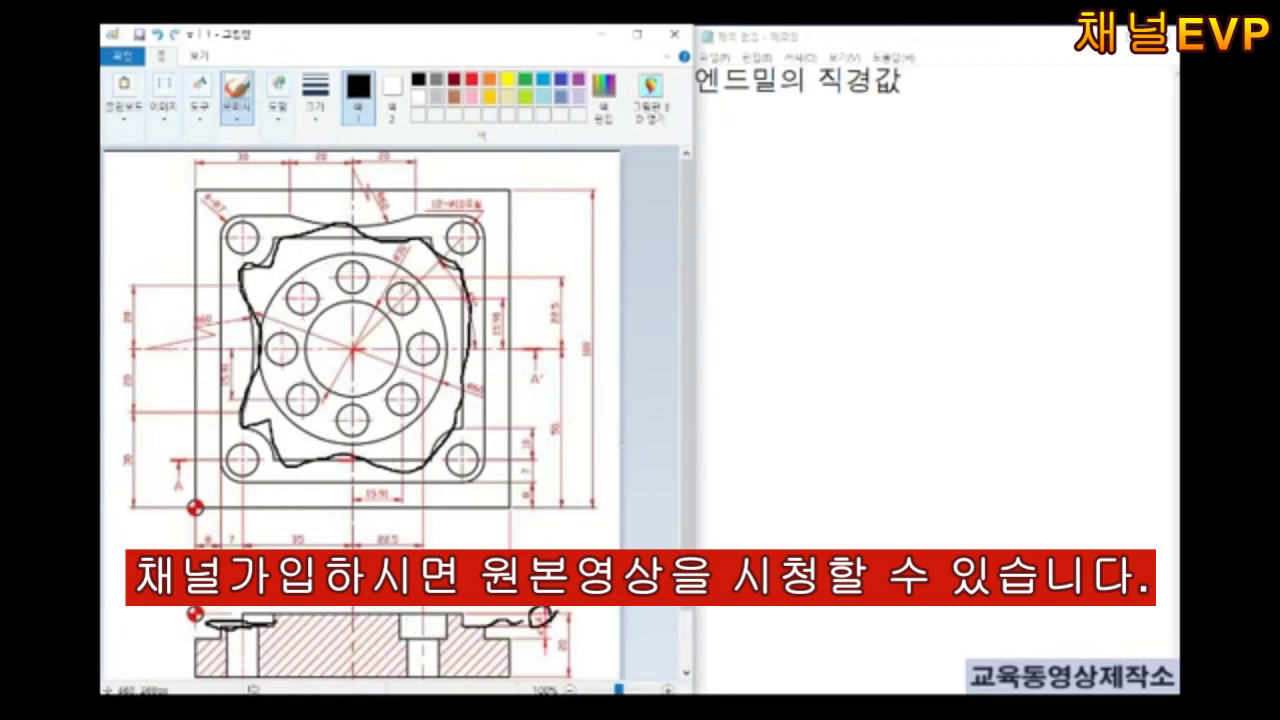
left_click_drag(188, 236, 228, 196)
left_click_drag(240, 242, 330, 215)
left_click_drag(440, 196, 495, 365)
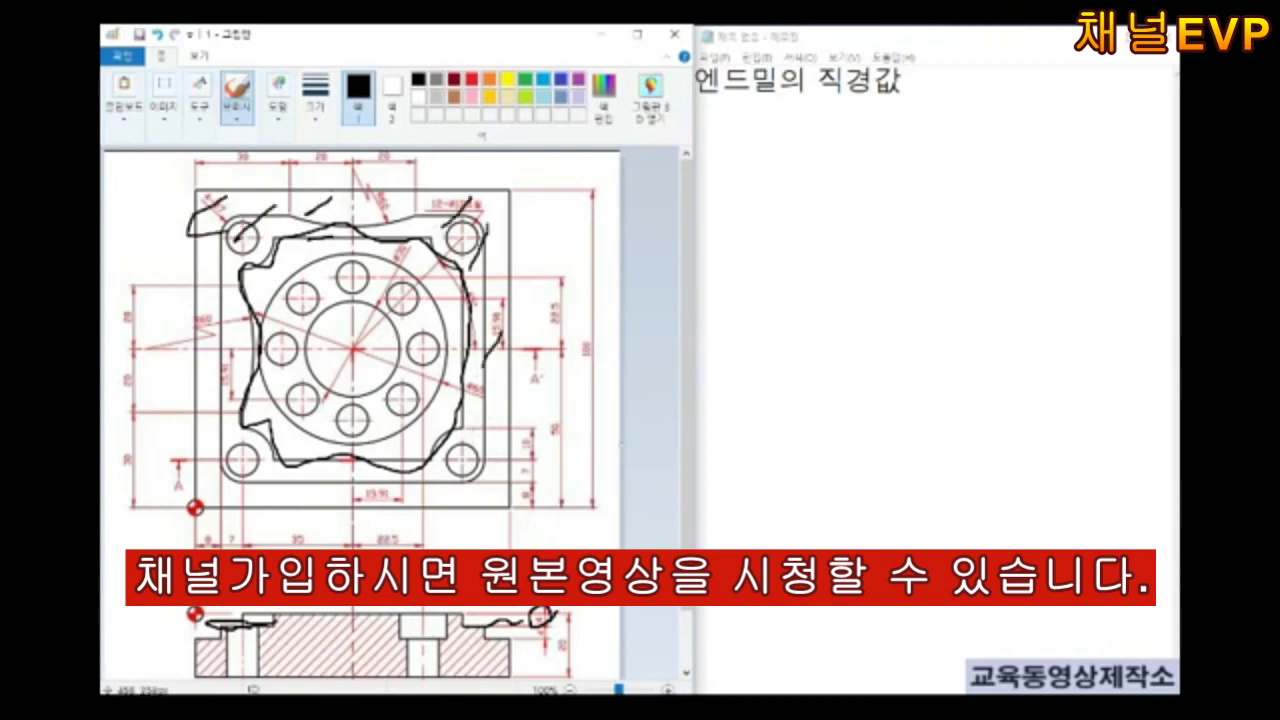
key("ctrl+z")
key("ctrl+z")
key("ctrl+z")
key("ctrl+z")
left_click_drag(275, 233, 226, 276)
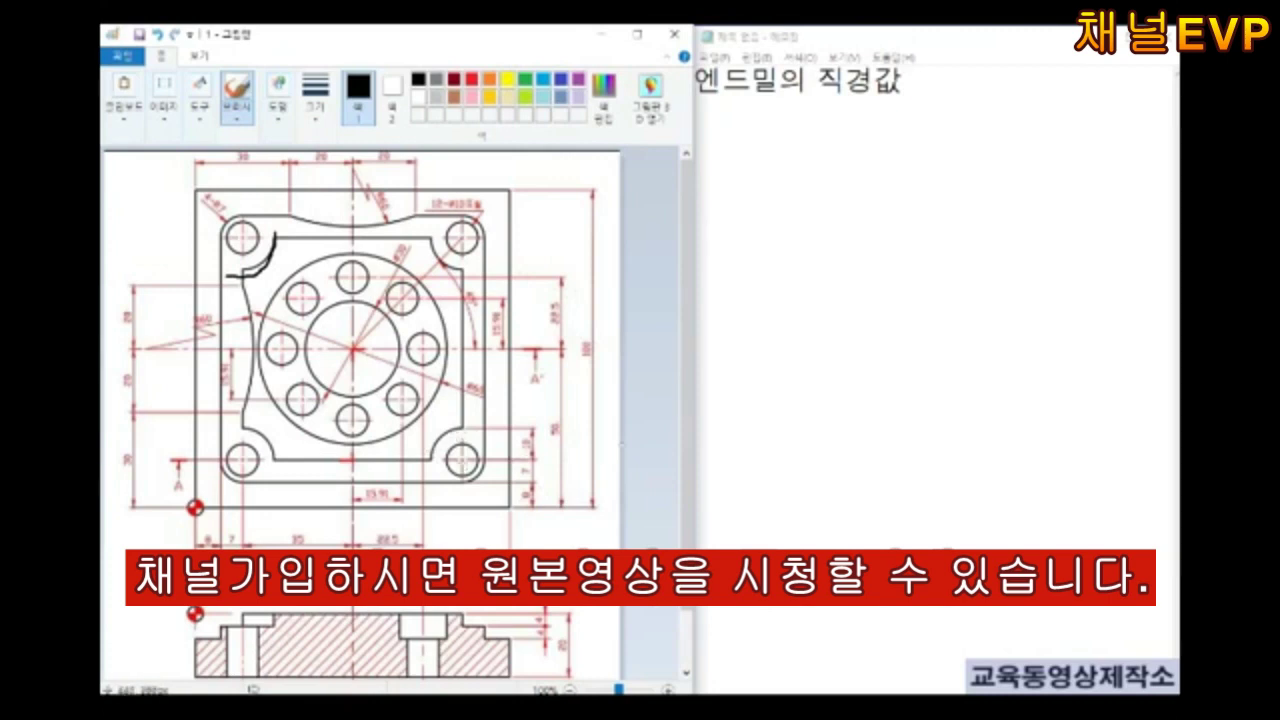
left_click_drag(520, 450, 525, 440)
mouse_move(424, 460)
left_mouse_down()
mouse_move(463, 428)
mouse_move(466, 462)
mouse_move(418, 462)
left_mouse_up()
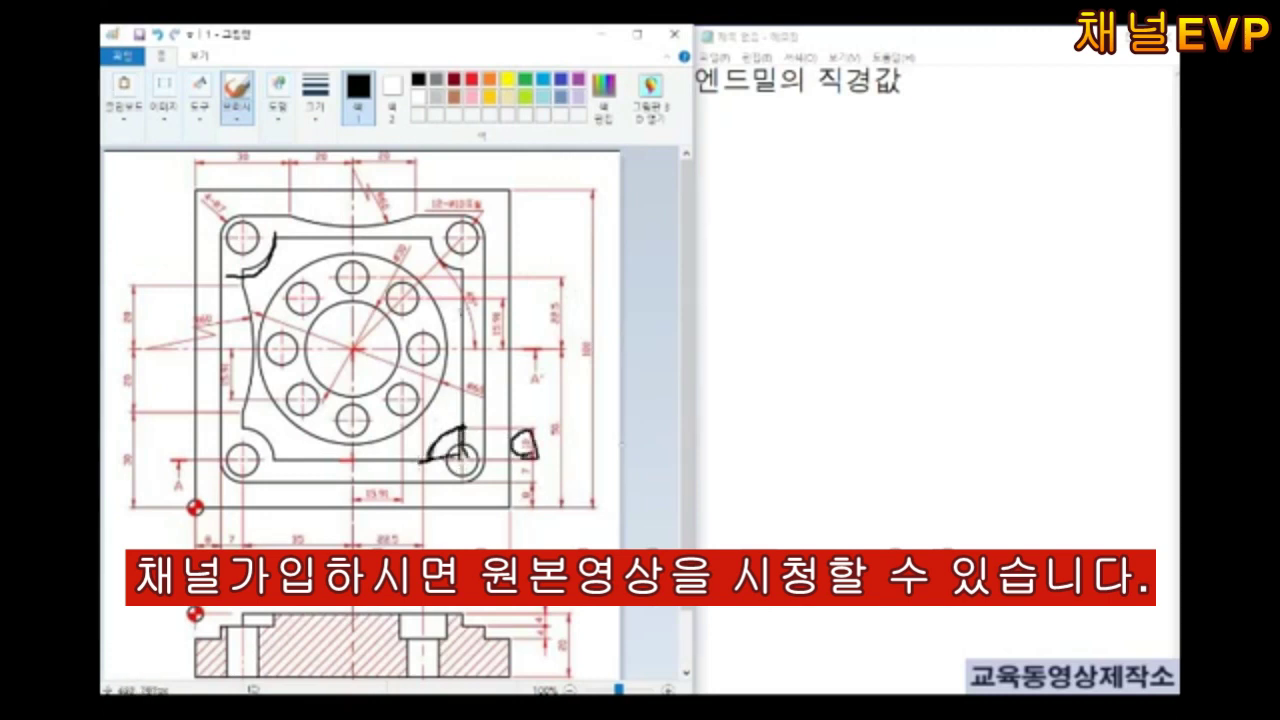
Add the lines 'R10 반경값', '20 직경값' and '직경값 16' below the heading
left_click(940, 88)
key("Return")
key("Return")
type("R10")
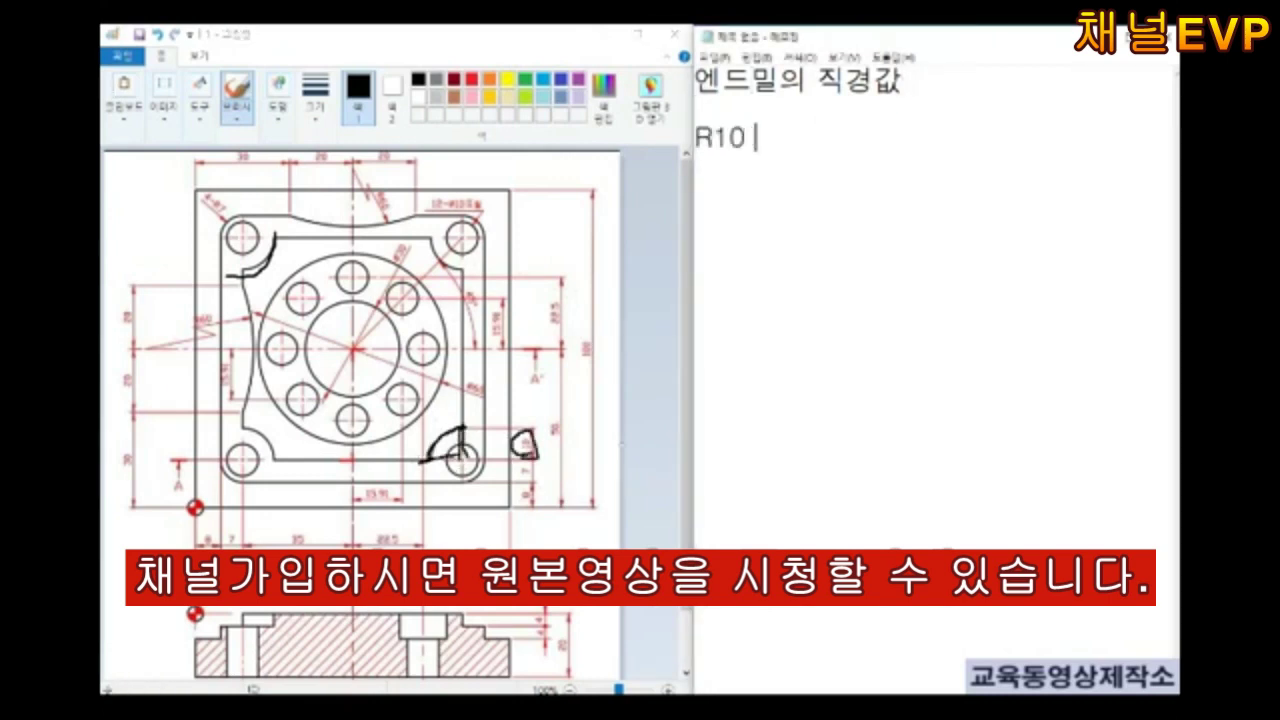
type(" 반경값")
key("Return")
type("20  직")
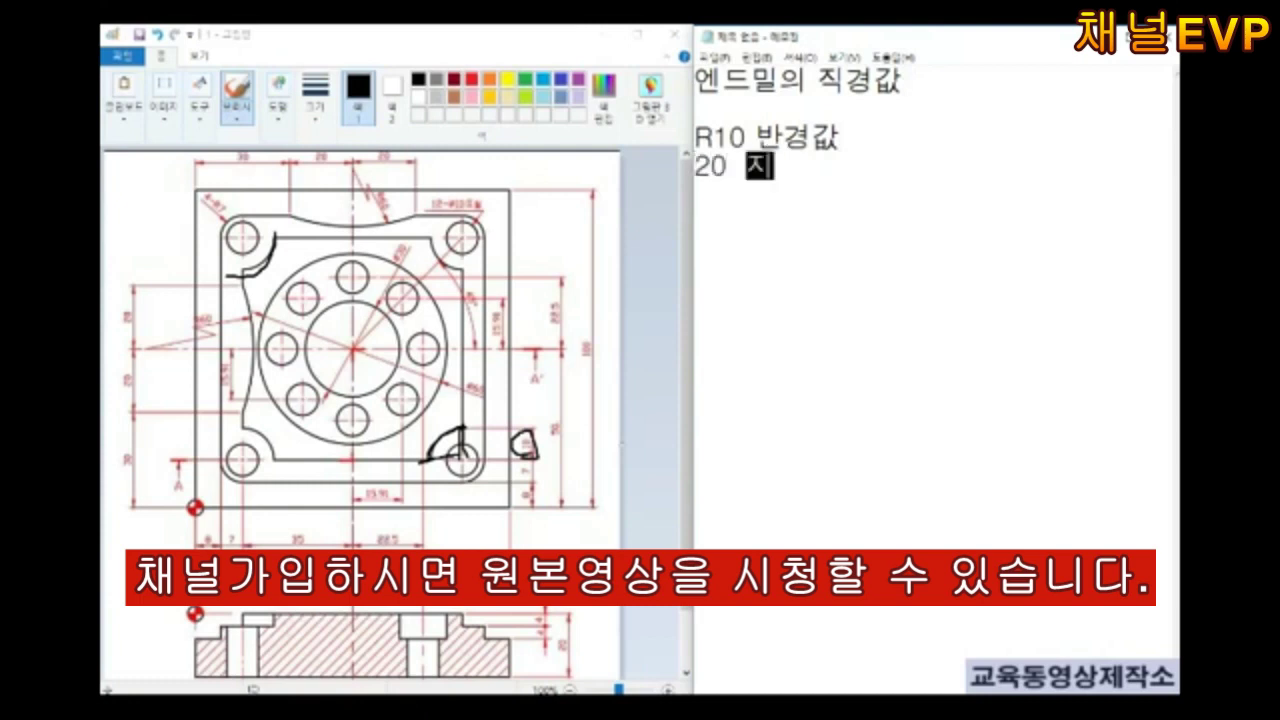
type("경값")
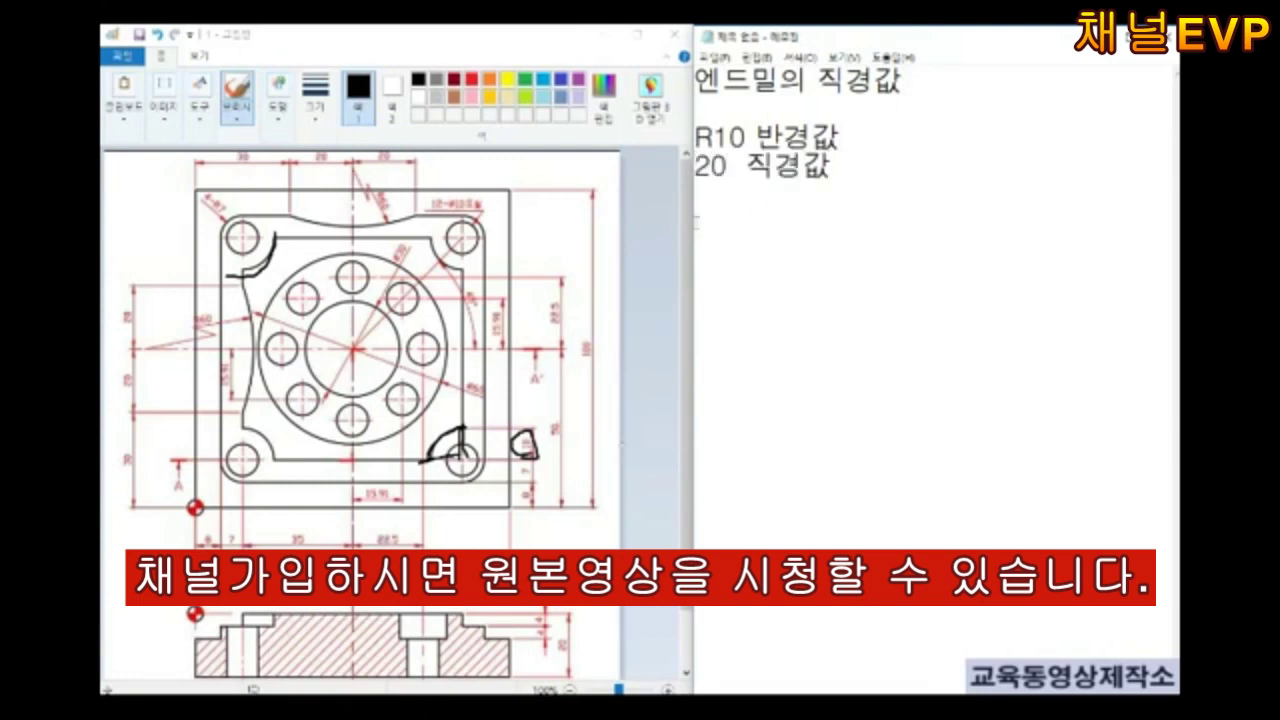
type("  직경16")
key("Home")
type("직경")
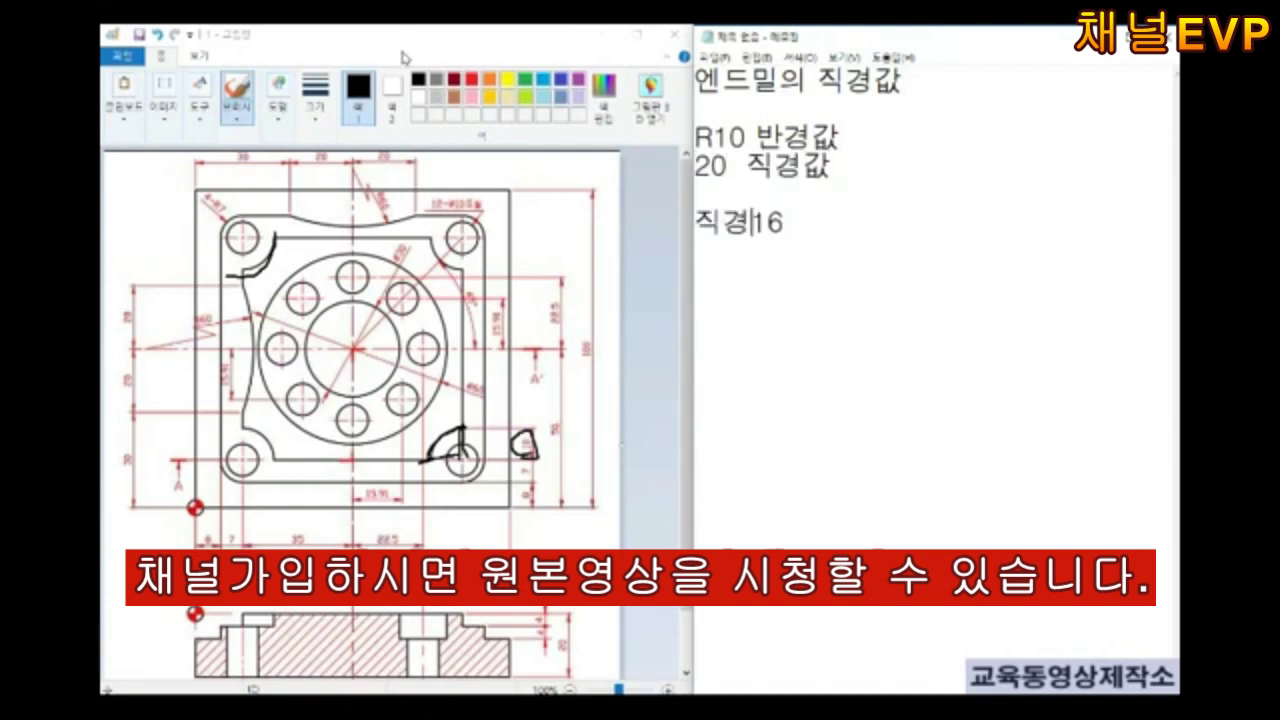
type("값")
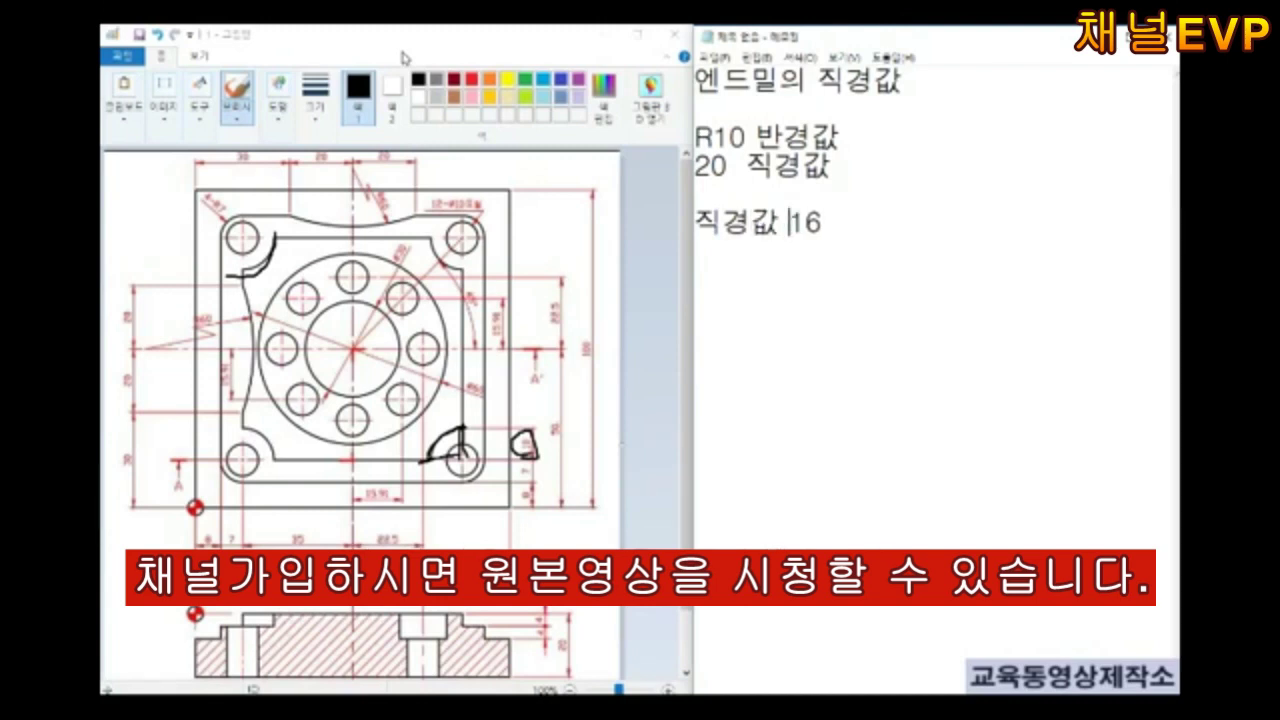
List the codes G40, G41 and G42 on separate lines
key("Return")
key("Return")
type("G40")
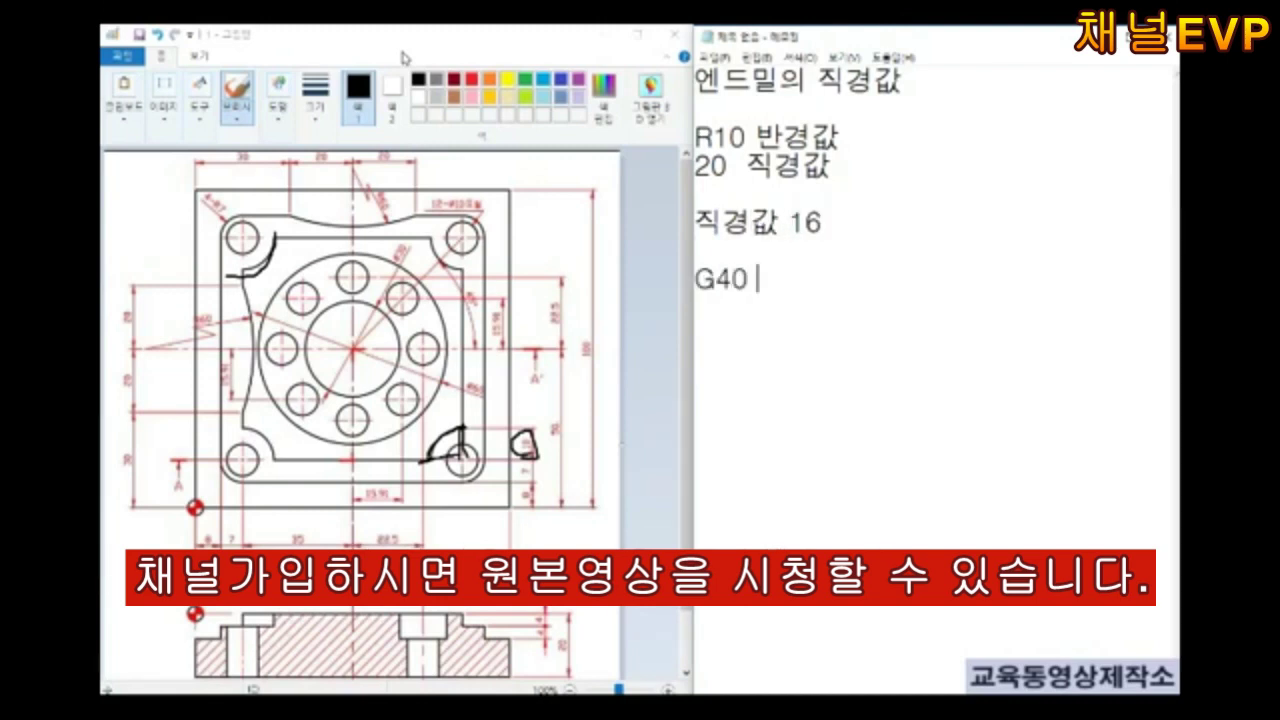
key("Return")
type("G41")
key("Return")
type("G42")
Explain G40 with '엔드밀 중심점 기준으로 이동' and highlight G40 and R10
left_click(523, 231)
key("ctrl+z")
key("ctrl+z")
left_click(748, 279)
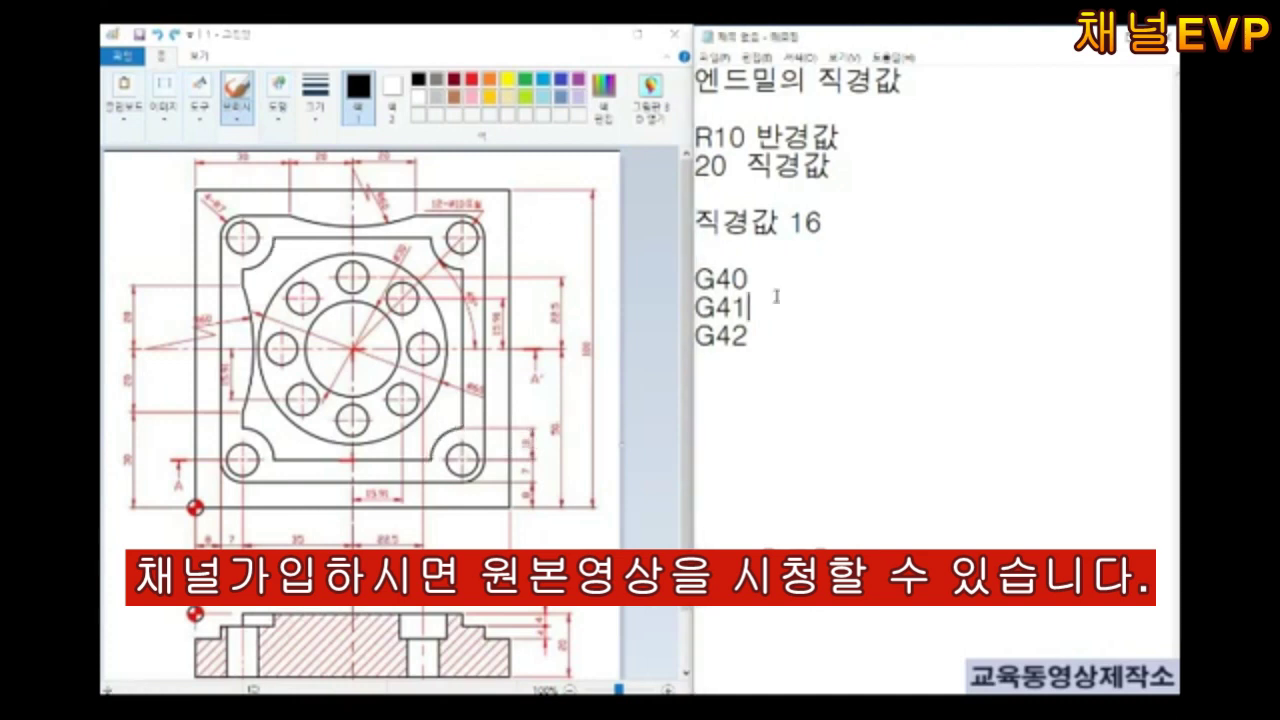
type("엔드밀 중심점 기준으로 이동")
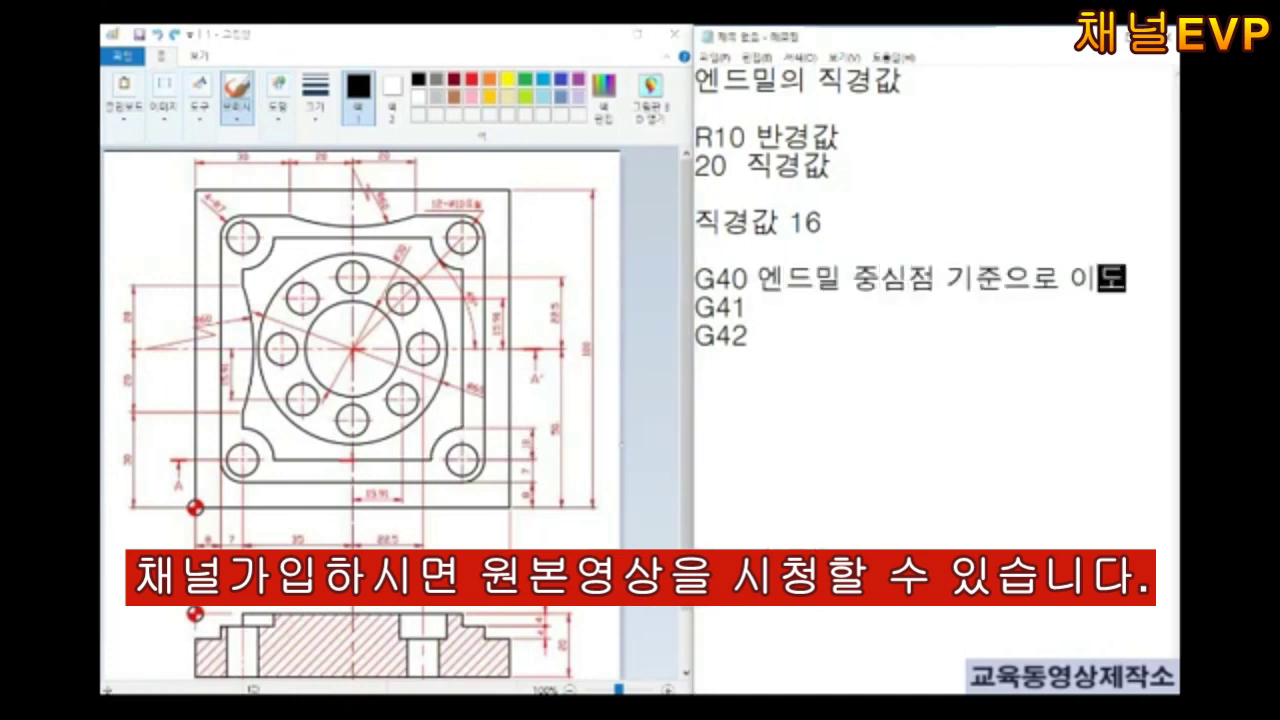
key("Return")
key("Return")
left_click_drag(695, 278, 748, 278)
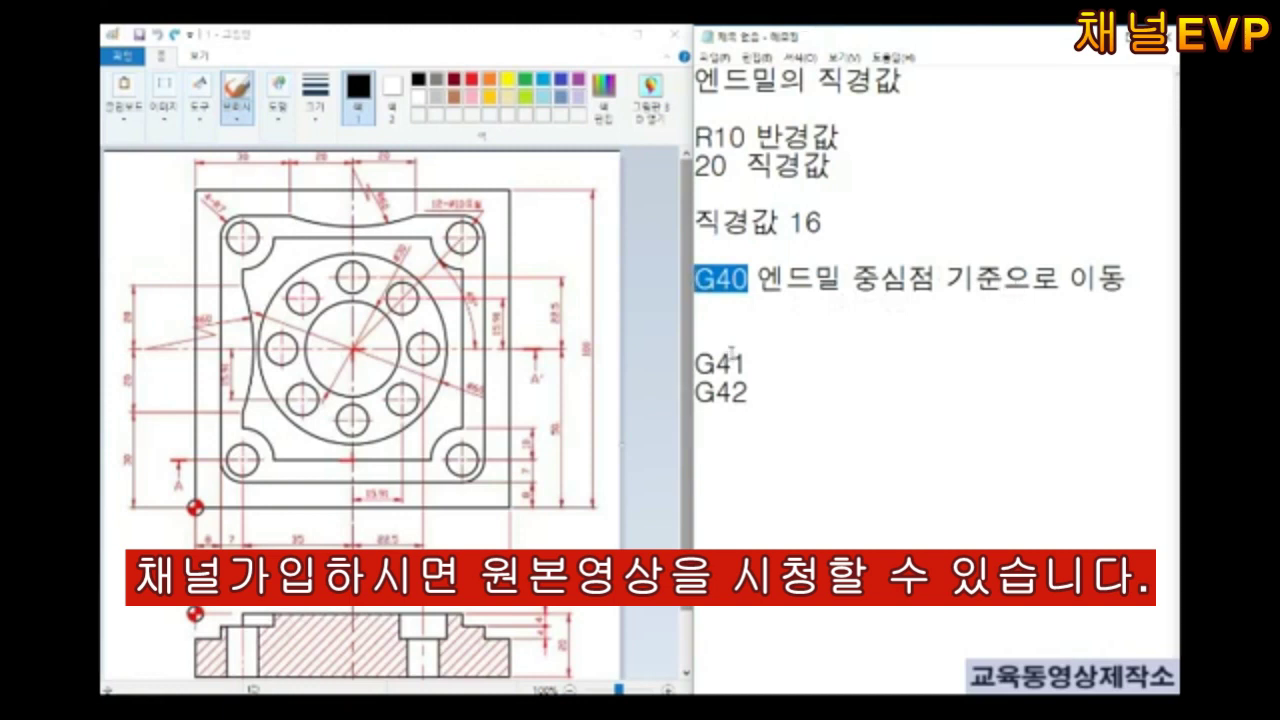
left_click_drag(742, 136, 729, 136)
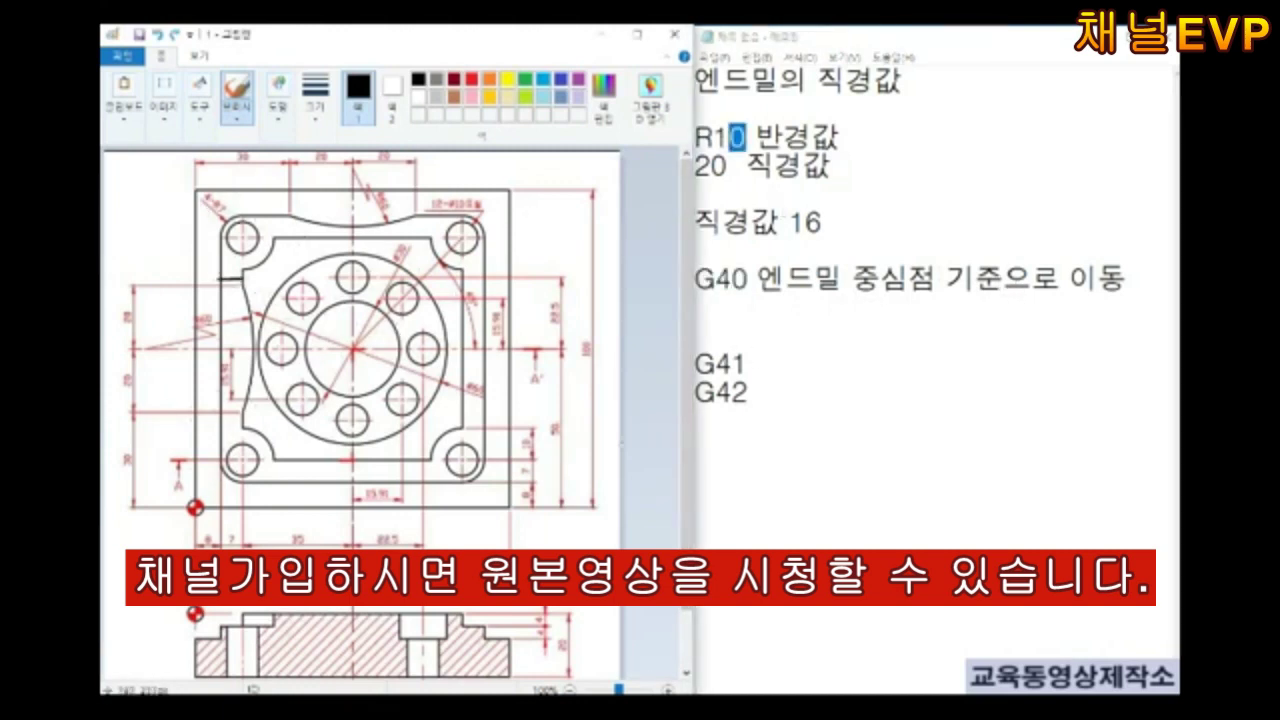
left_click_drag(263, 299, 240, 425)
left_click(889, 376)
Add the heading '보정 방향 선택', then label G41 as 왼쪽 and G42 as 오른쪽
key("Return")
type("보정")
key("Return")
type("방향 선택")
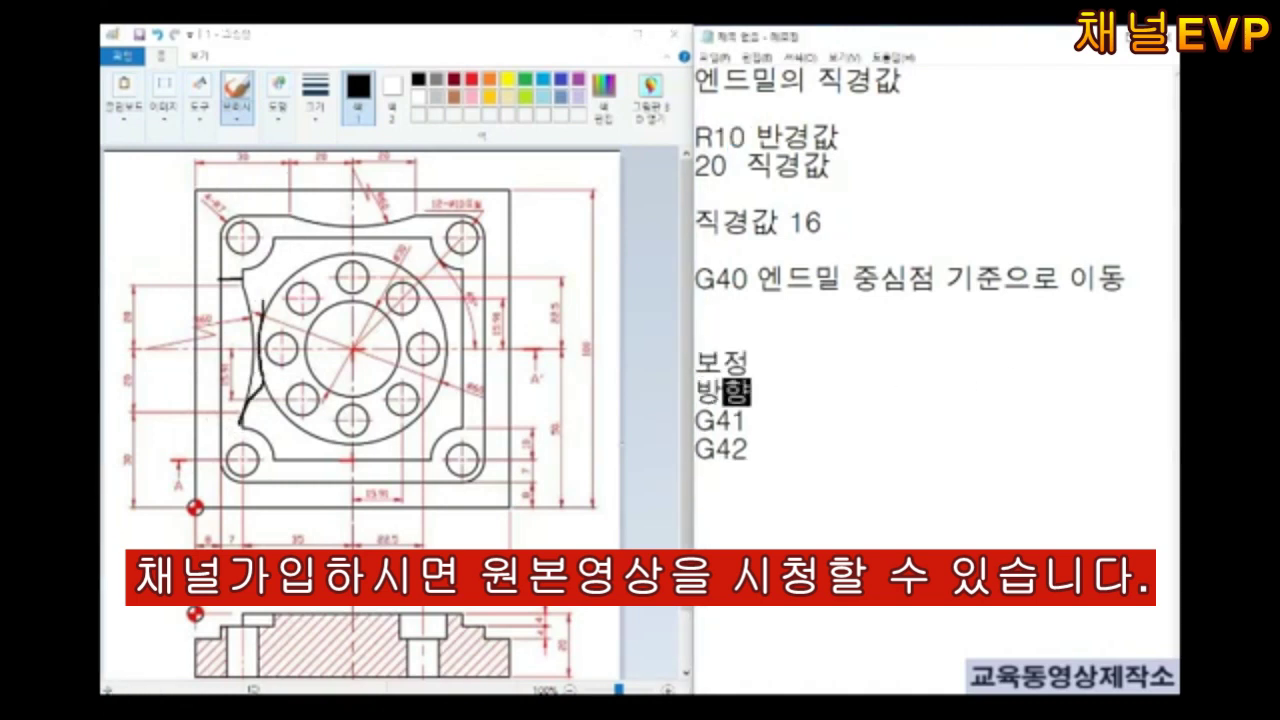
key("Return")
key("Down")
key("Down")
key("Return")
key("Left")
key("Left")
type("왼ㅉ")
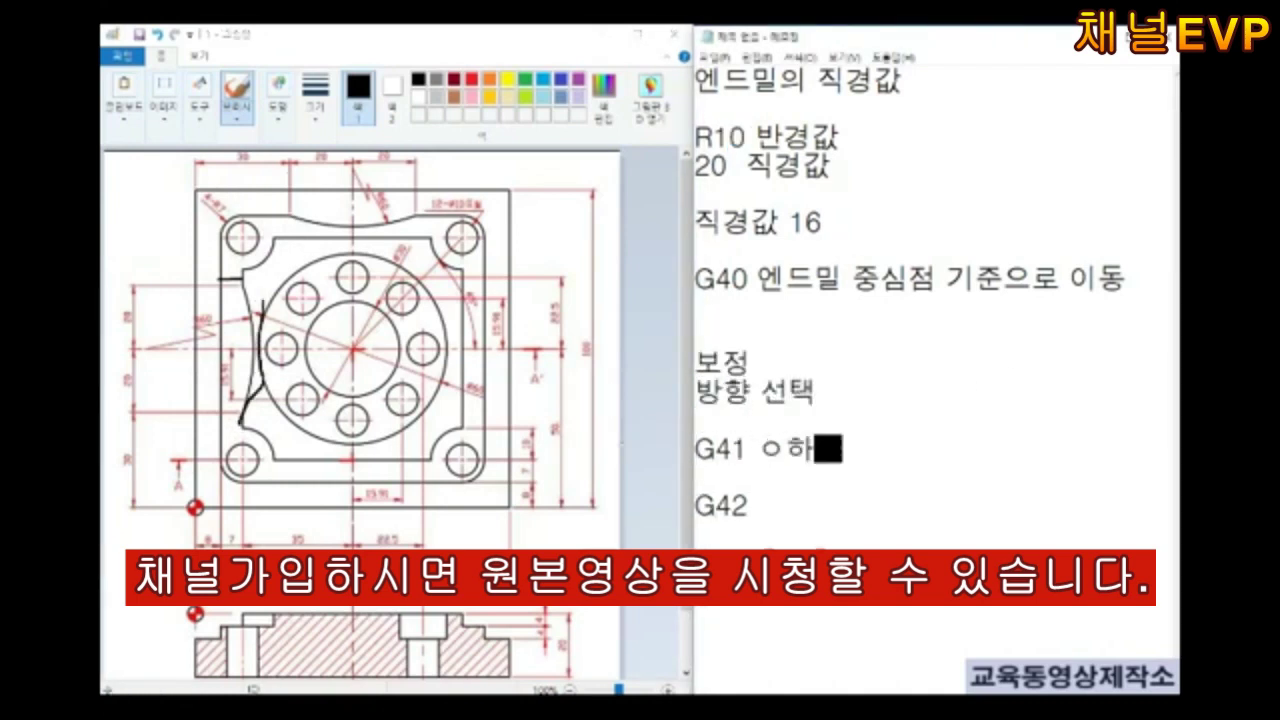
type("쪽")
key("Down")
key("Down")
type("오른쪽")
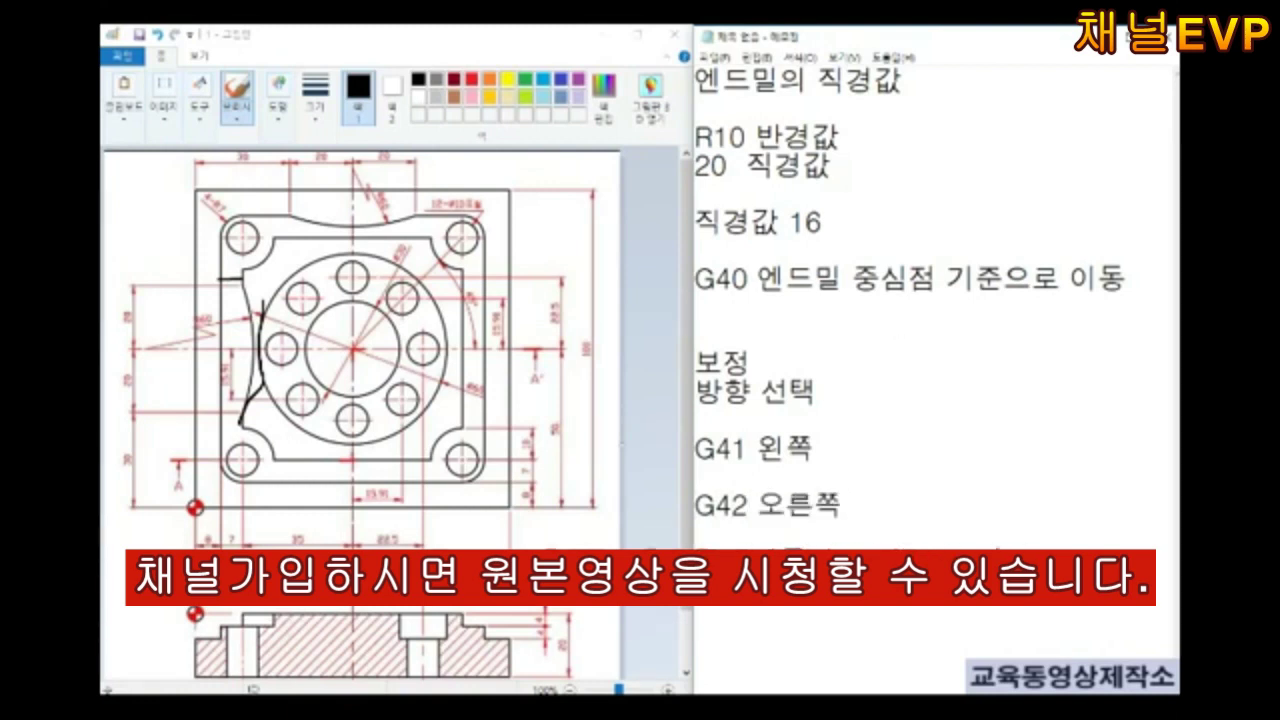
Sketch a circular tool path with direction arrows and hand-letter G41 and G42 on its sides
mouse_move(506, 490)
left_mouse_down()
mouse_move(496, 322)
mouse_move(520, 318)
left_mouse_up()
left_click_drag(518, 404, 452, 408)
mouse_move(500, 372)
left_mouse_down()
mouse_move(540, 370)
mouse_move(540, 412)
left_mouse_up()
left_click_drag(380, 432, 405, 505)
left_click_drag(455, 448, 430, 470)
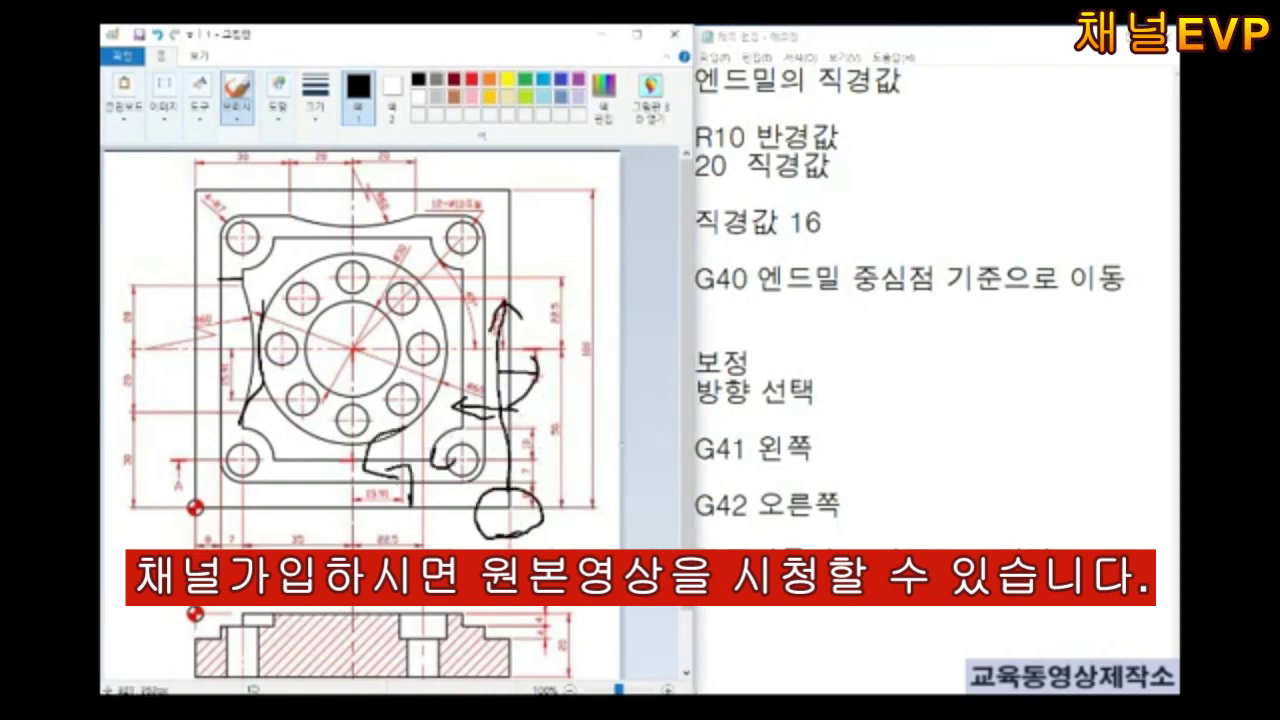
mouse_move(573, 362)
left_mouse_down()
mouse_move(560, 418)
mouse_move(590, 418)
left_mouse_up()
mouse_move(604, 388)
left_mouse_down()
mouse_move(620, 406)
mouse_move(610, 424)
left_mouse_up()
left_click_drag(596, 438, 614, 458)
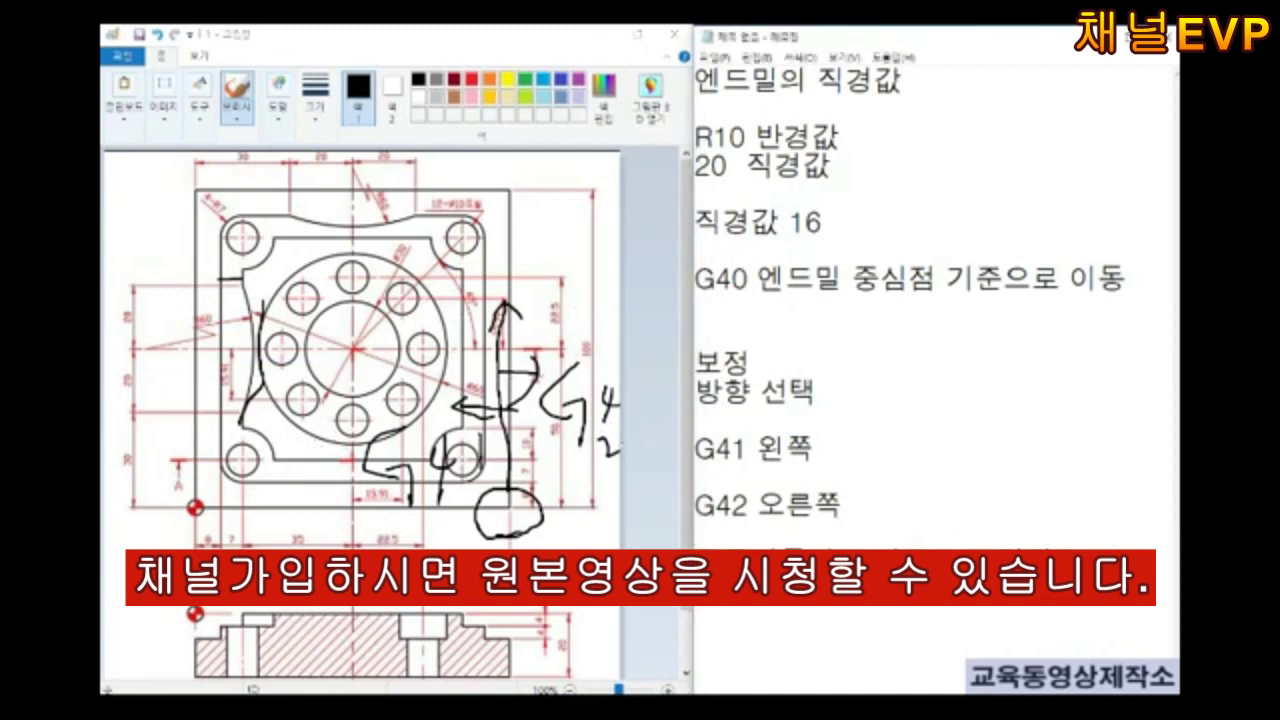
key("Return")
key("Return")
Note 상향절삭 and '하향절삭 장점이 많다.', then add tool rotation lines with M03 시계방향
type("상향절삭")
key("Return")
type("하향절삭")
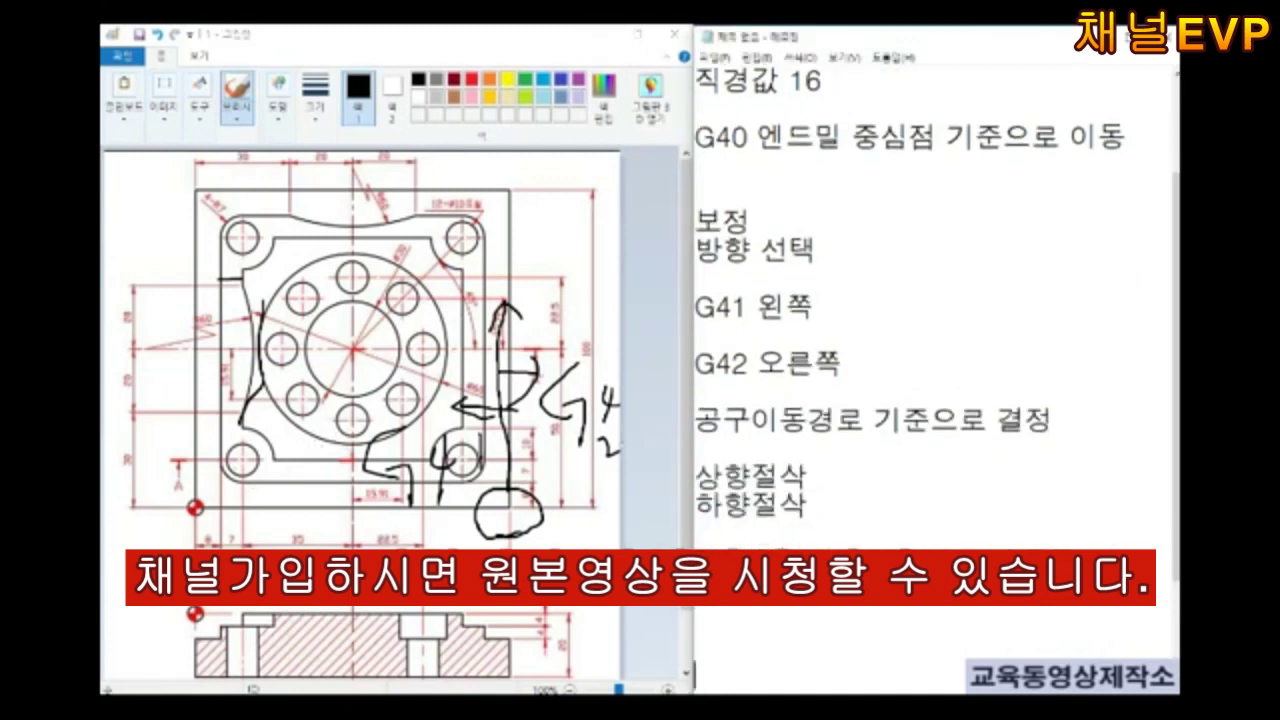
type(" 장점이 많다")
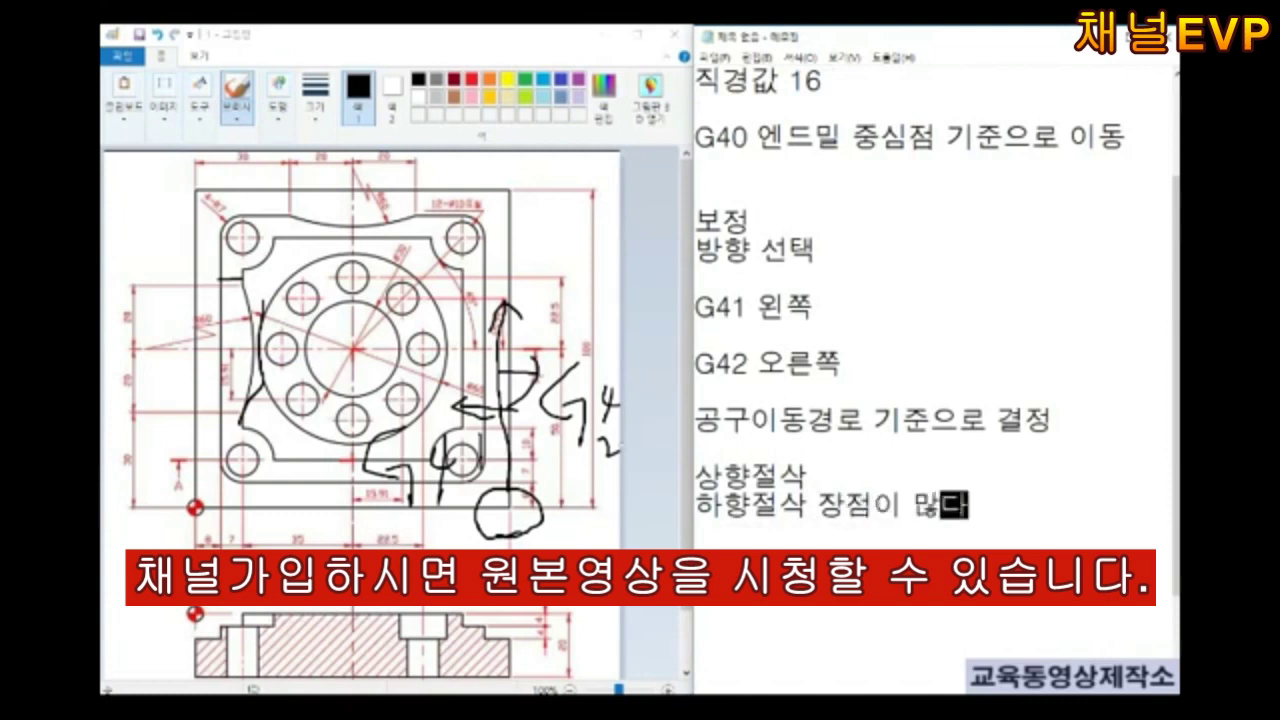
type(".")
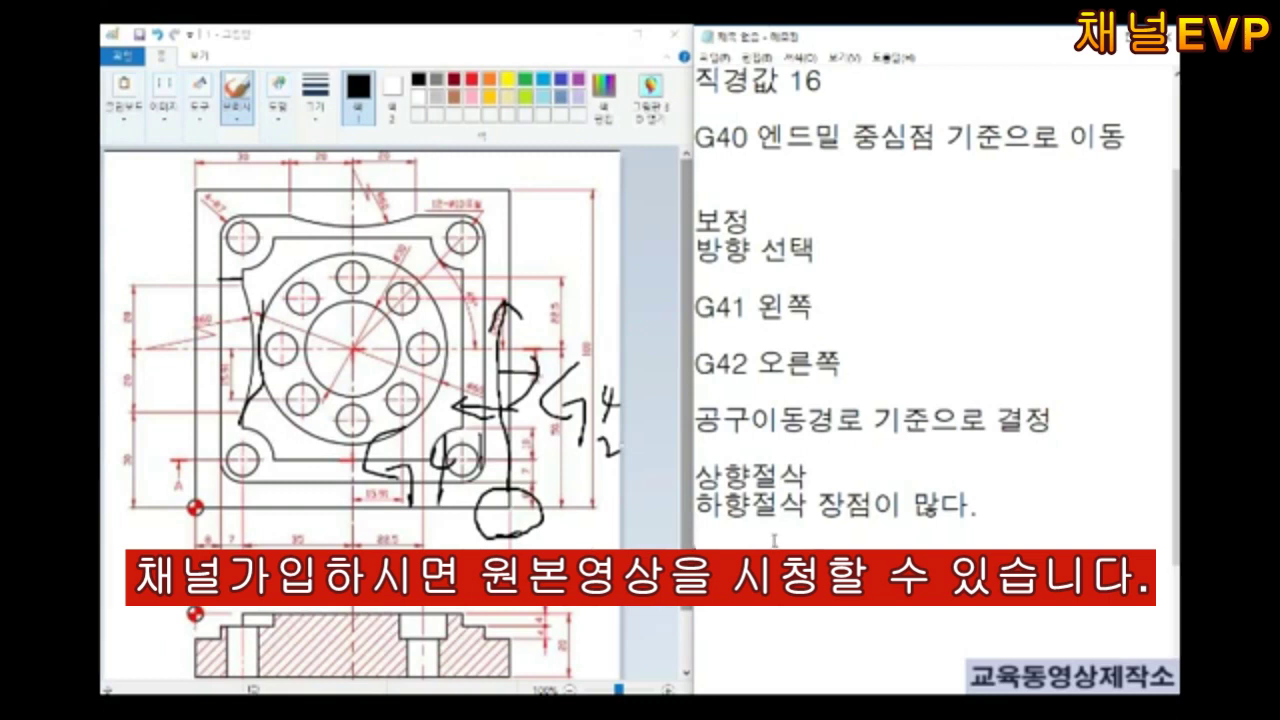
type("상향")
key("Return")
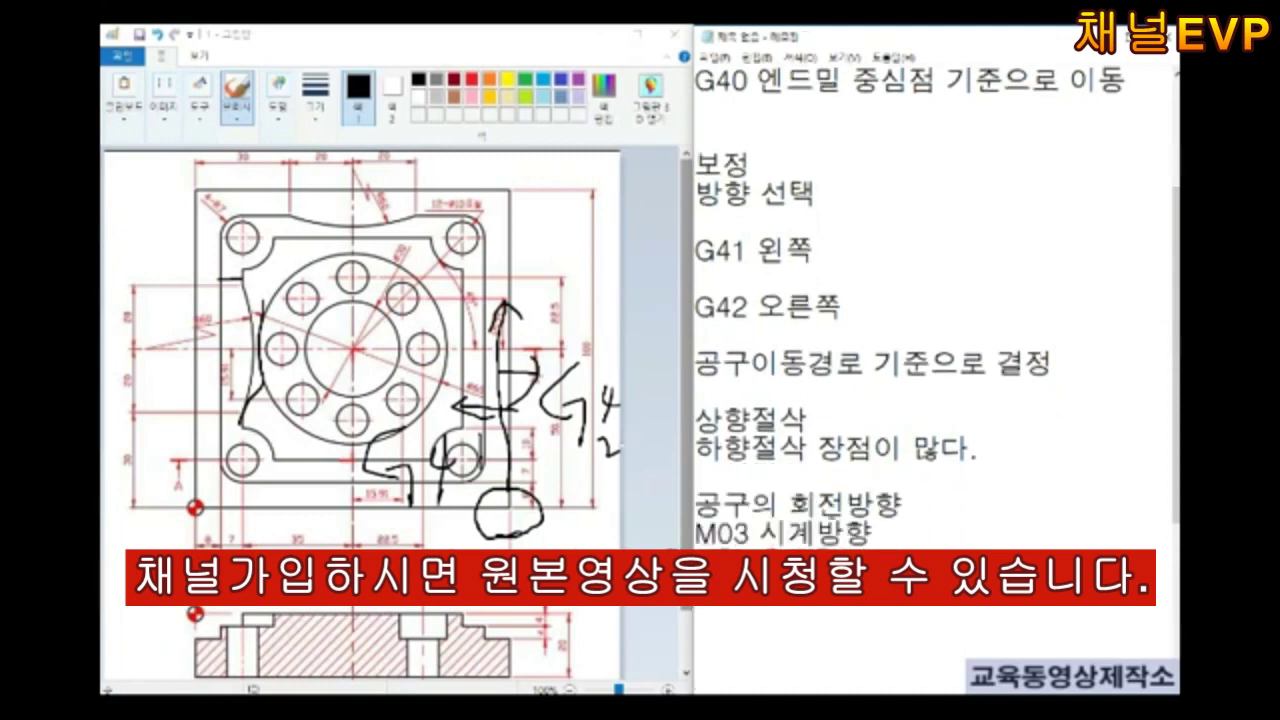
type("반시계")
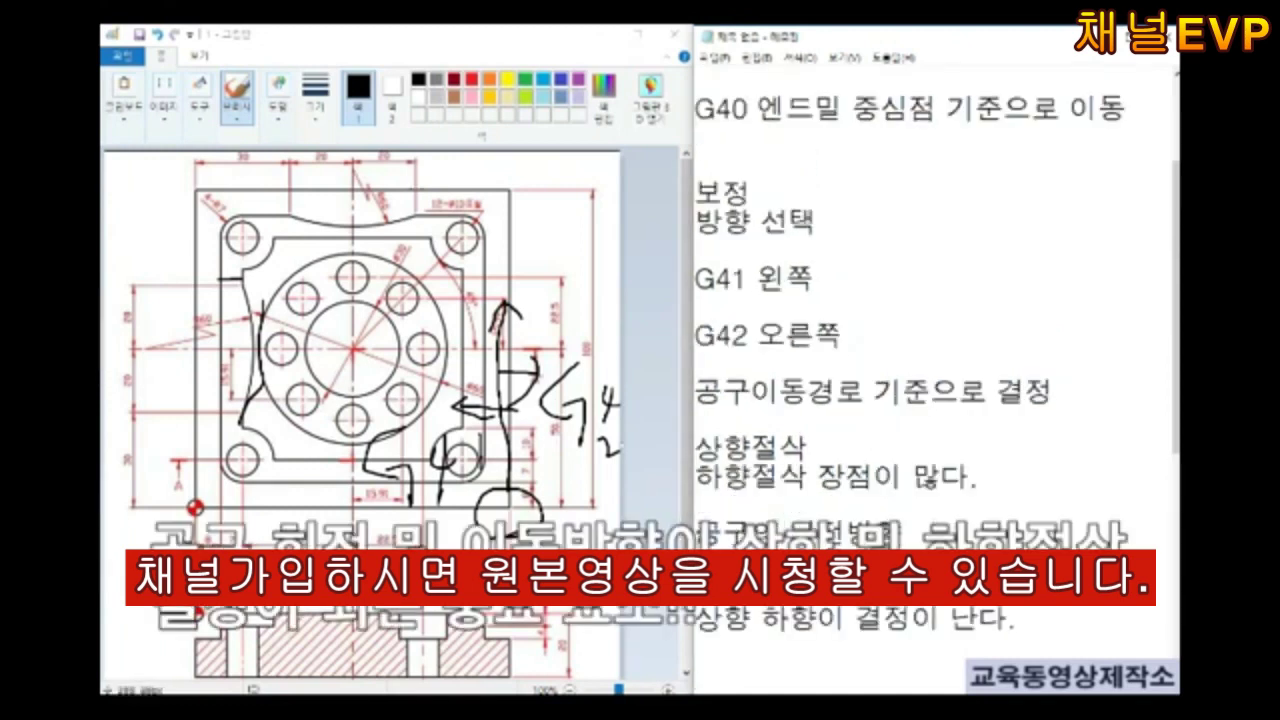
Trace freehand loops around the part's outline and the lower-left corner hole, undoing stray strokes
mouse_move(195, 548)
left_mouse_down()
mouse_move(205, 360)
mouse_move(572, 200)
mouse_move(305, 545)
left_mouse_up()
left_click_drag(228, 448, 210, 498)
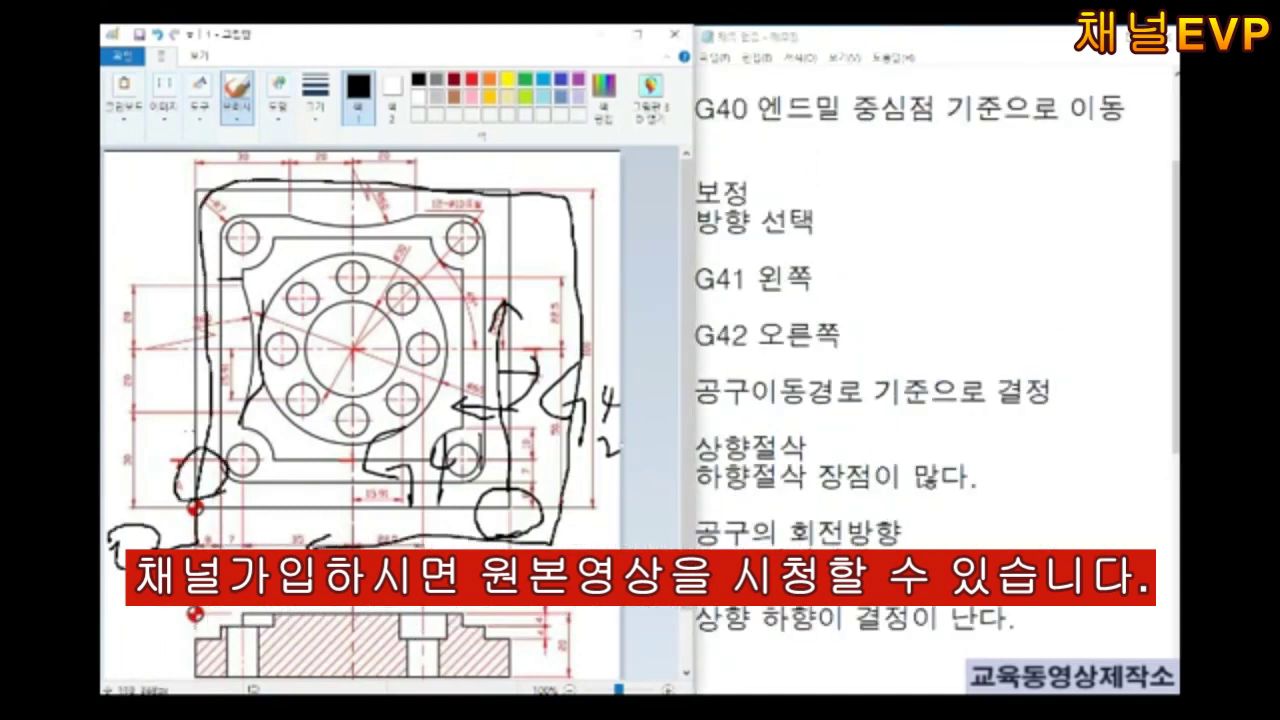
left_click_drag(240, 430, 178, 540)
mouse_move(225, 475)
left_mouse_down()
mouse_move(200, 455)
mouse_move(215, 340)
mouse_move(195, 470)
mouse_move(220, 500)
left_mouse_up()
left_click_drag(210, 428, 230, 212)
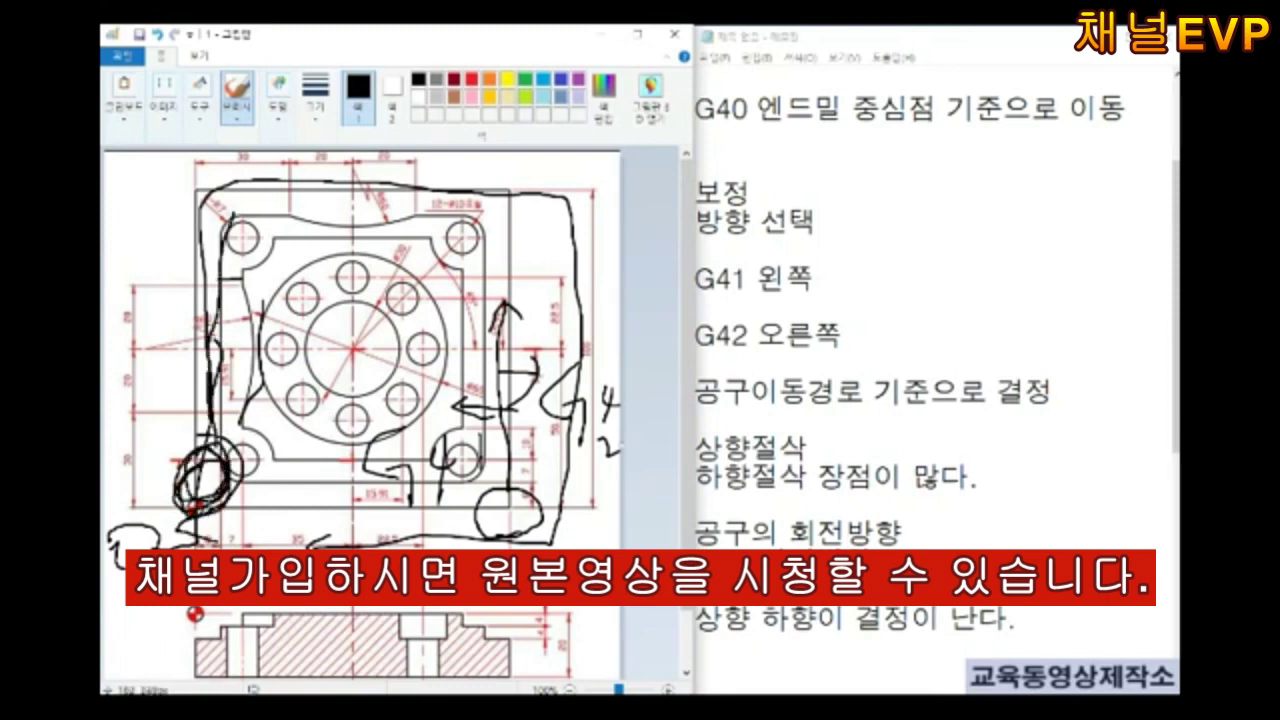
key("ctrl+z")
key("ctrl+z")
left_click_drag(225, 470, 165, 535)
left_click_drag(205, 440, 228, 232)
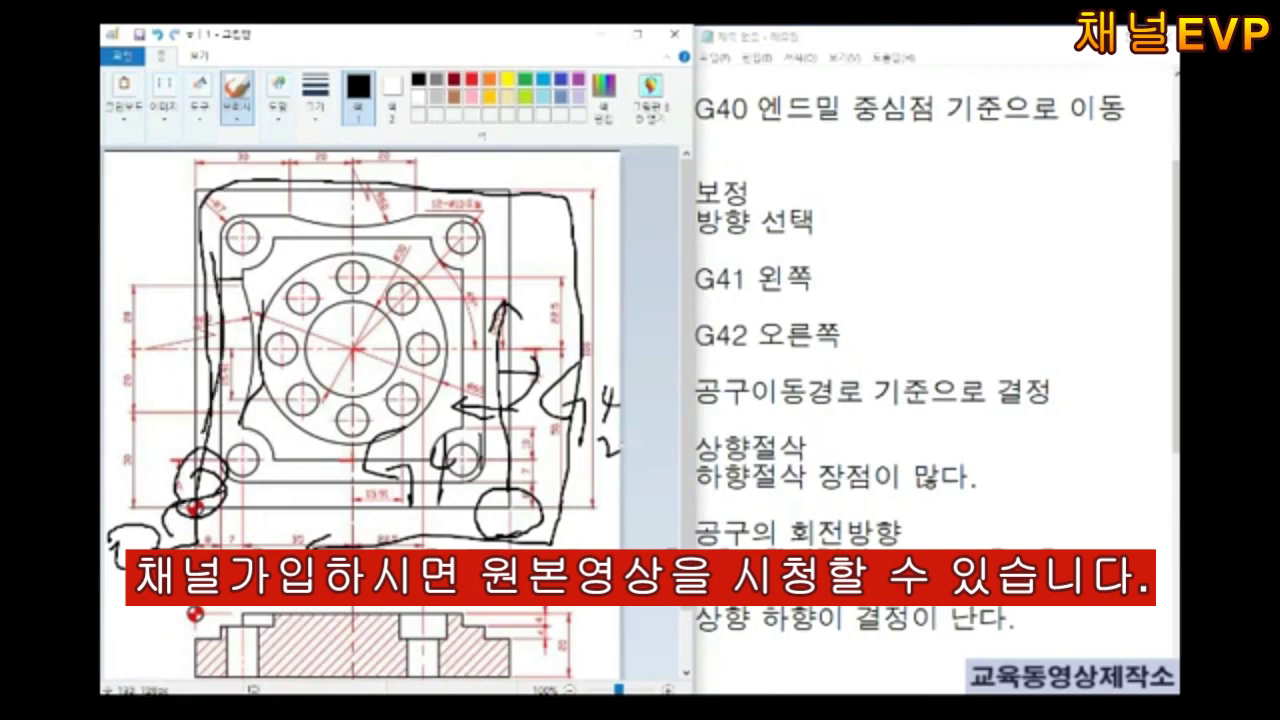
left_click(720, 658)
scroll(720, 658, "down", 1)
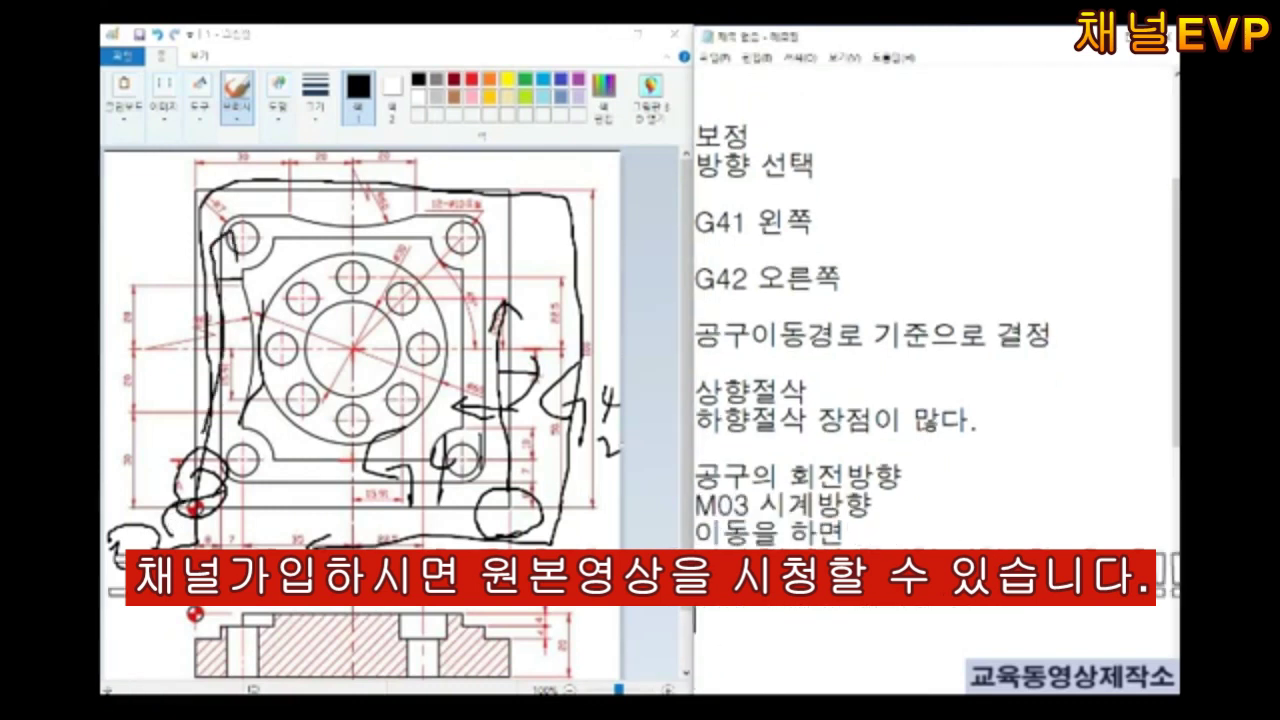
mouse_move(245, 358)
left_mouse_down()
mouse_move(212, 410)
mouse_move(240, 445)
mouse_move(215, 305)
left_mouse_up()
Undo the last left-side strokes and add the line 'M04 반시계방향' to the notes
key("ctrl+z")
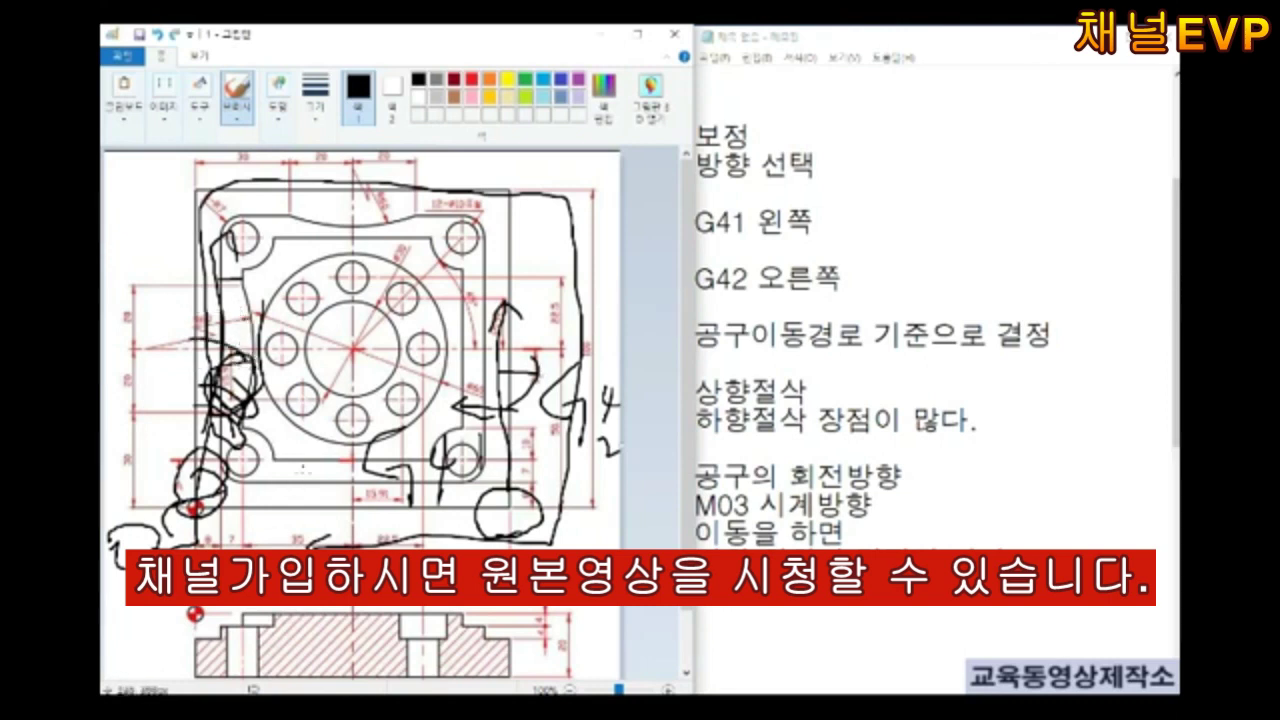
key("ctrl+z")
key("ctrl+z")
left_click(750, 634)
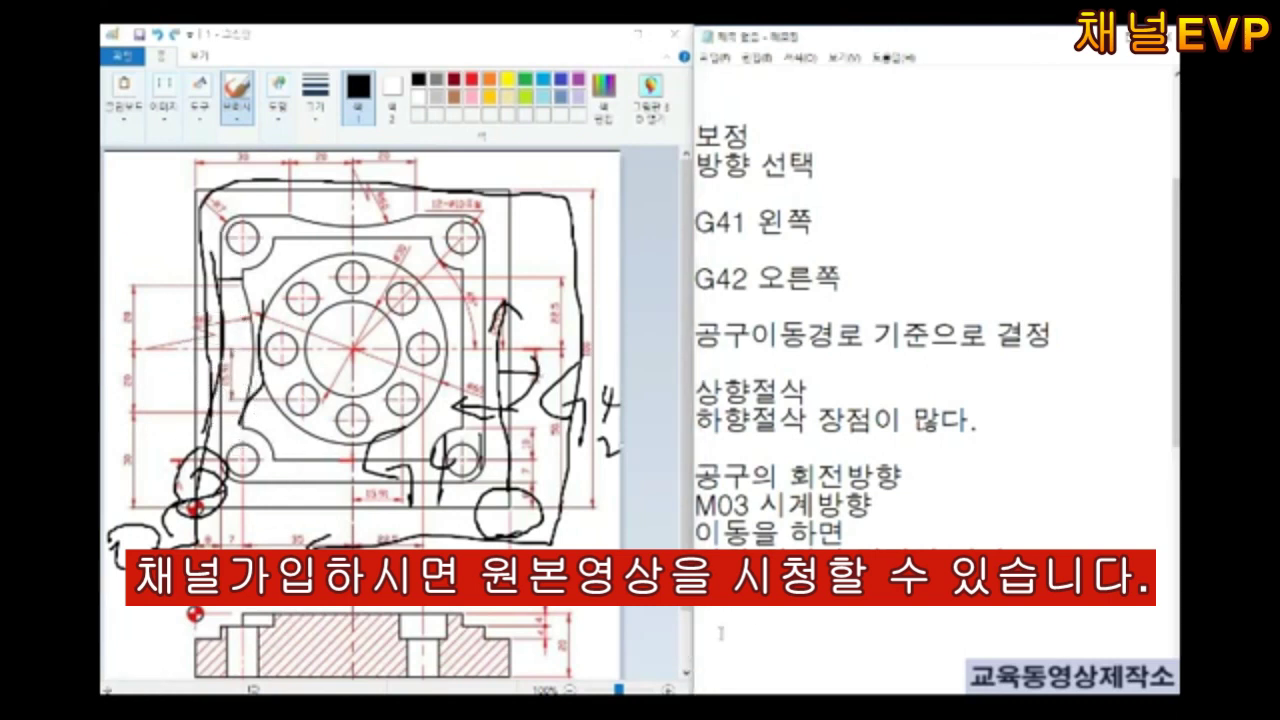
type("M04 반시계바")
Sketch small curves at the drawing's lower left showing tool motion
scroll(937, 394, "down", 1)
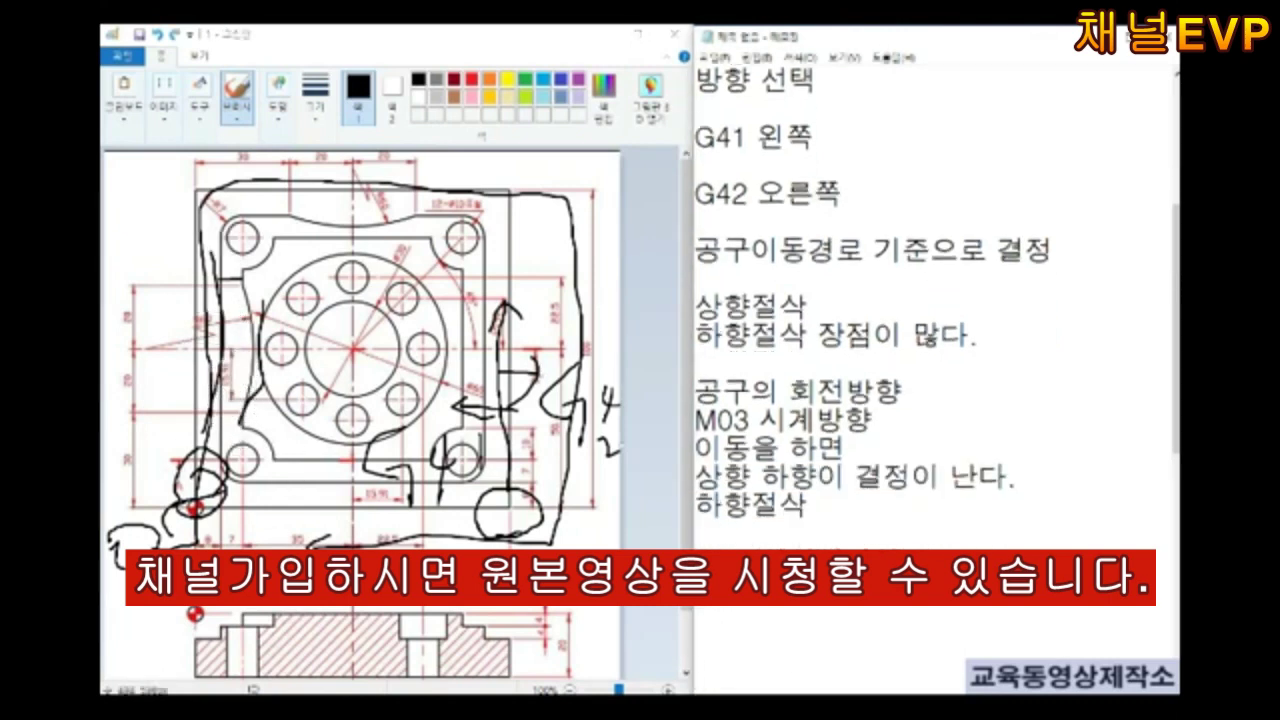
mouse_move(182, 445)
left_mouse_down()
mouse_move(156, 432)
mouse_move(195, 315)
left_mouse_up()
mouse_move(240, 455)
left_mouse_down()
mouse_move(250, 375)
mouse_move(235, 315)
mouse_move(240, 358)
left_mouse_up()
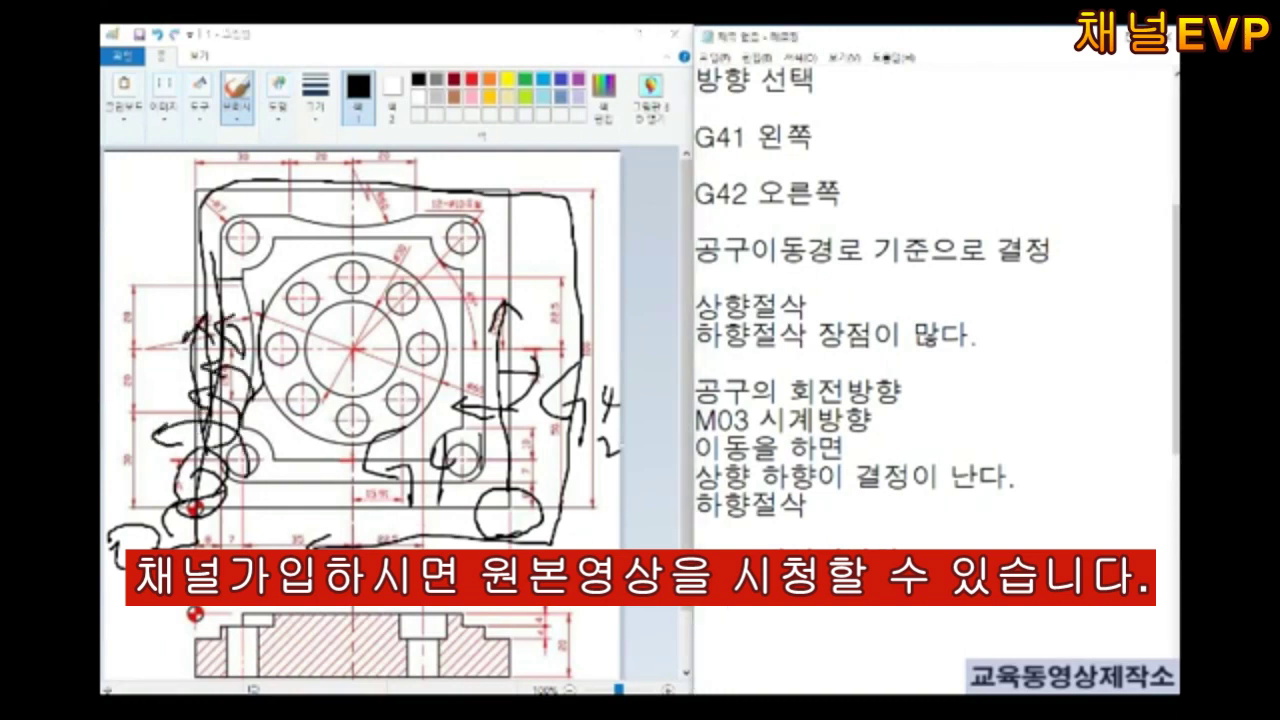
scroll(937, 394, "down", 1)
Undo the earlier sketches, then draw a rightward arrow along the bottom edge with rotation curls
key("ctrl+z")
key("ctrl+z")
key("ctrl+z")
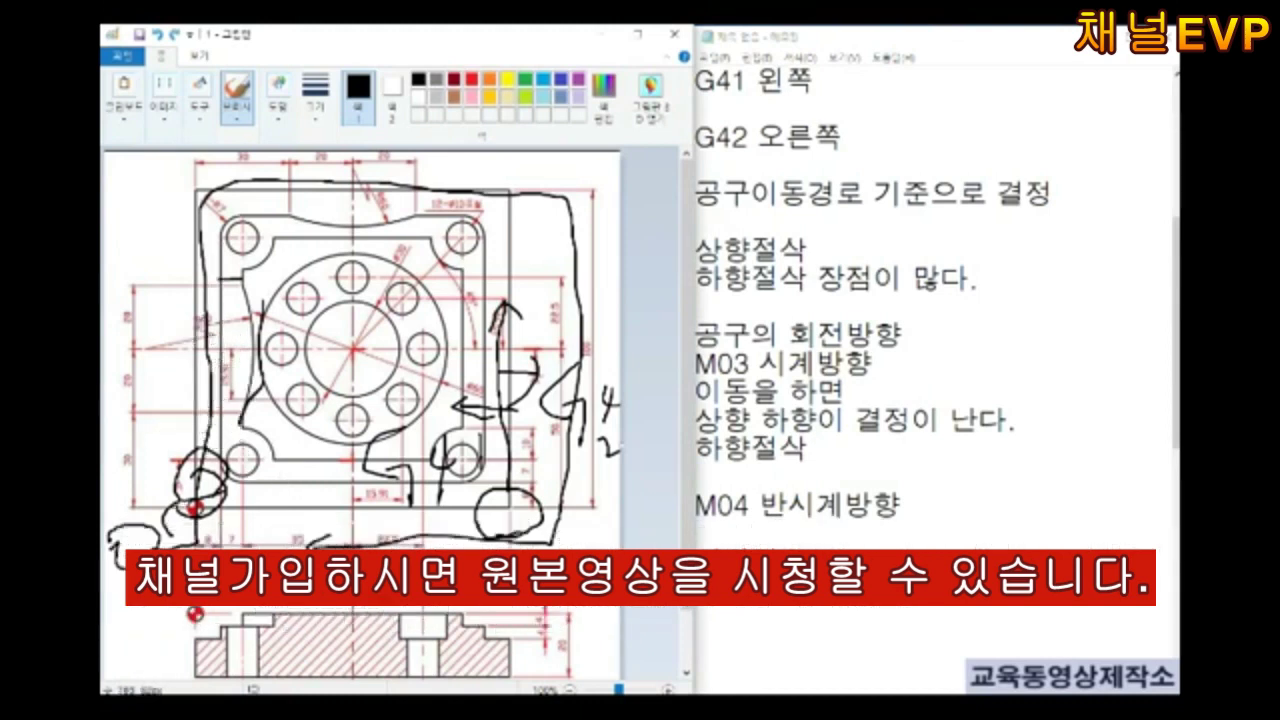
key("ctrl+z")
key("ctrl+z")
key("ctrl+z")
key("ctrl+z")
key("ctrl+z")
key("ctrl+z")
left_click_drag(220, 500, 432, 540)
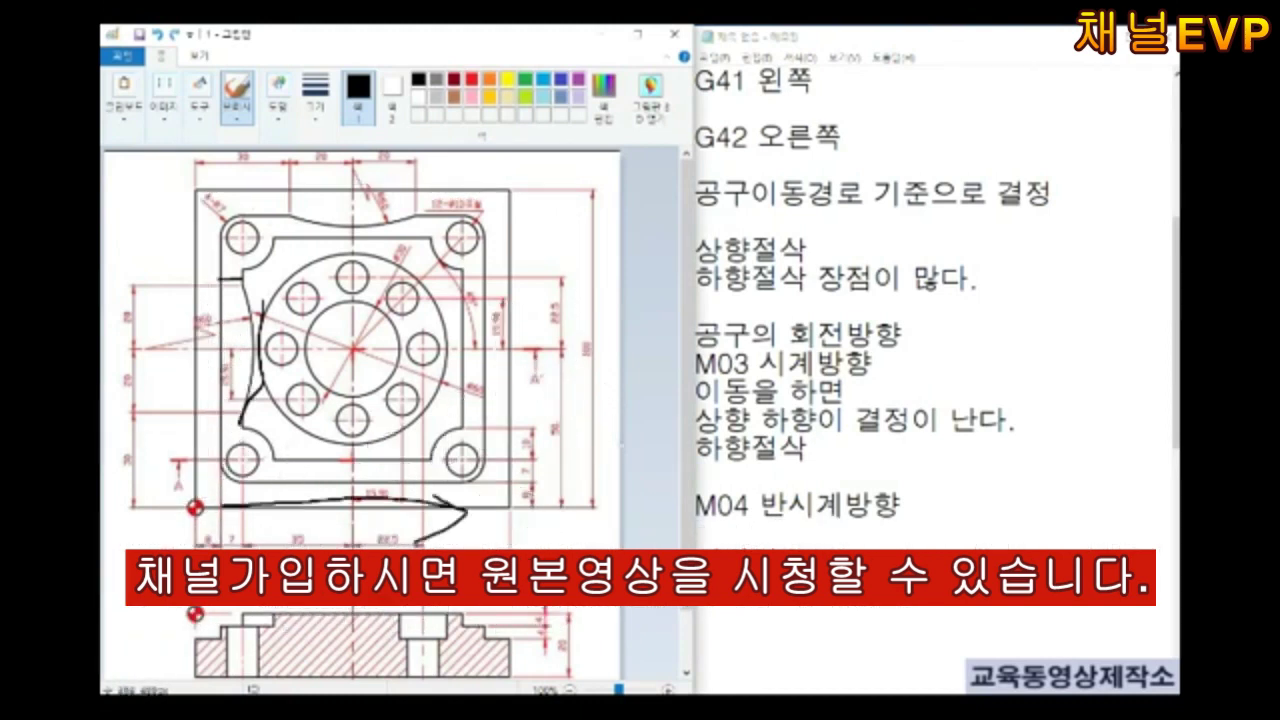
mouse_move(240, 478)
left_mouse_down()
mouse_move(300, 530)
mouse_move(265, 548)
left_mouse_up()
left_click_drag(300, 460, 340, 548)
left_click_drag(210, 440, 475, 440)
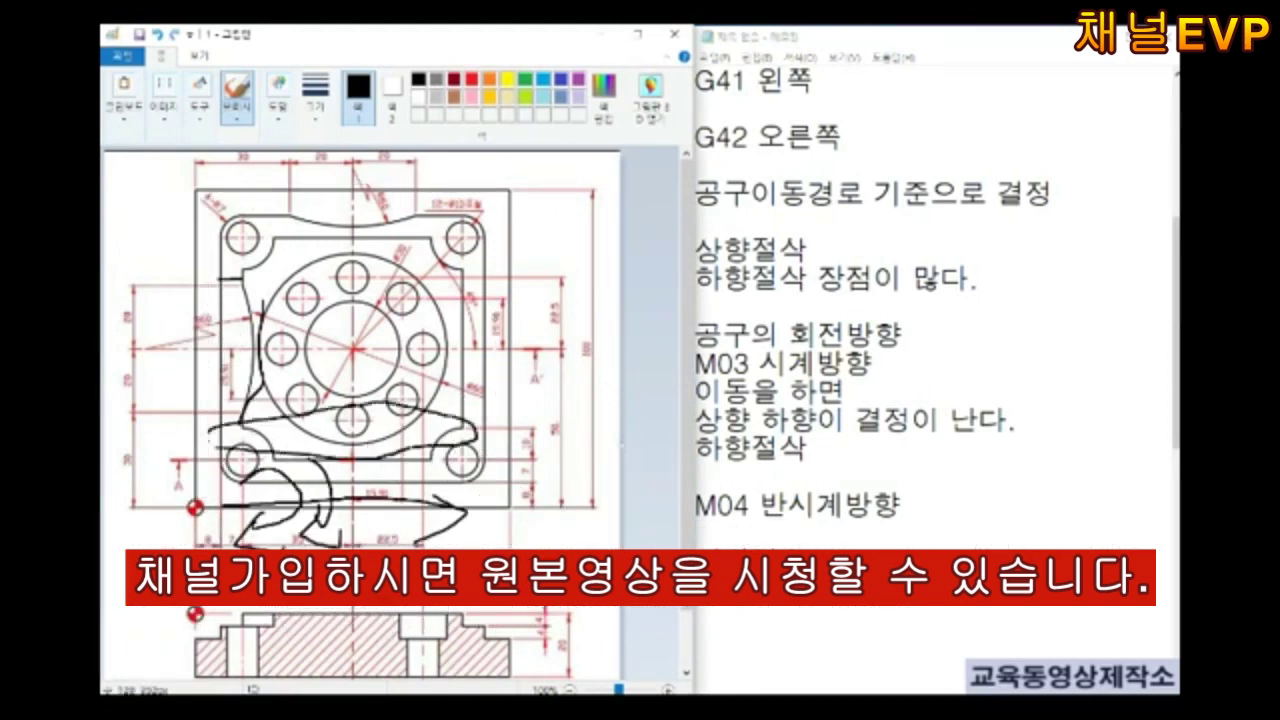
left_click_drag(275, 435, 210, 458)
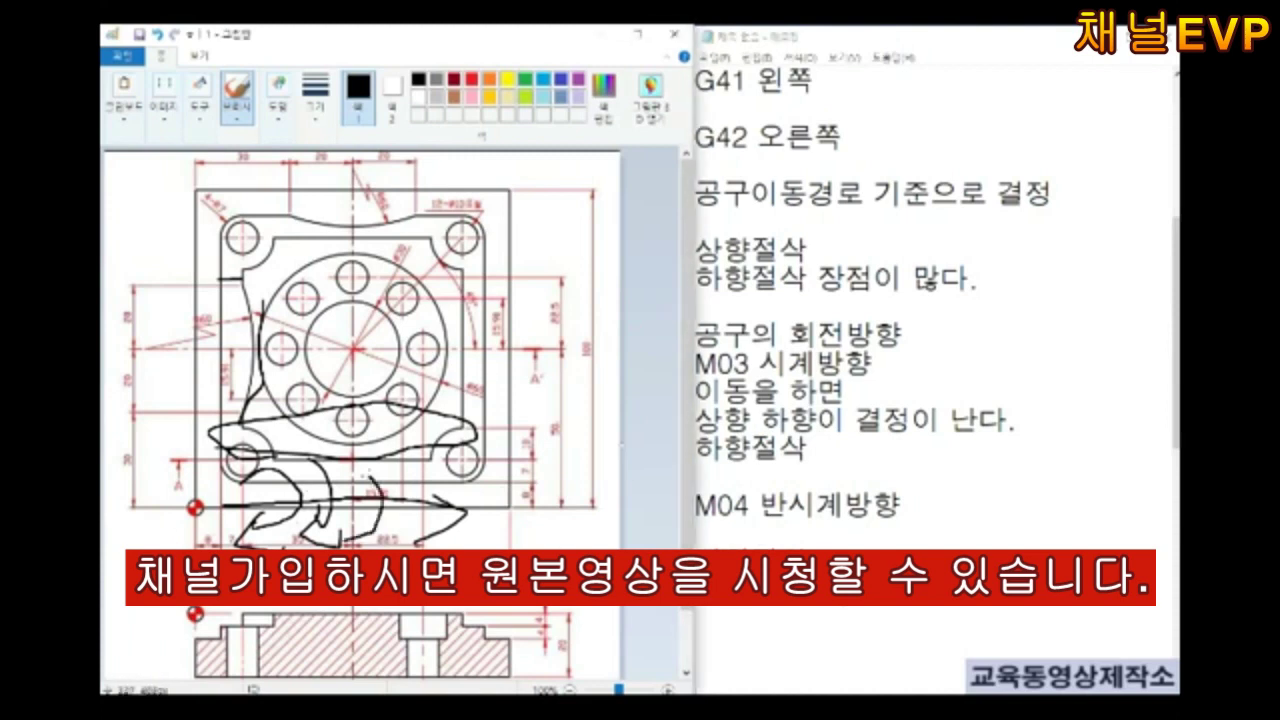
left_click_drag(400, 465, 425, 530)
mouse_move(388, 490)
left_mouse_down()
mouse_move(418, 455)
mouse_move(440, 528)
left_mouse_up()
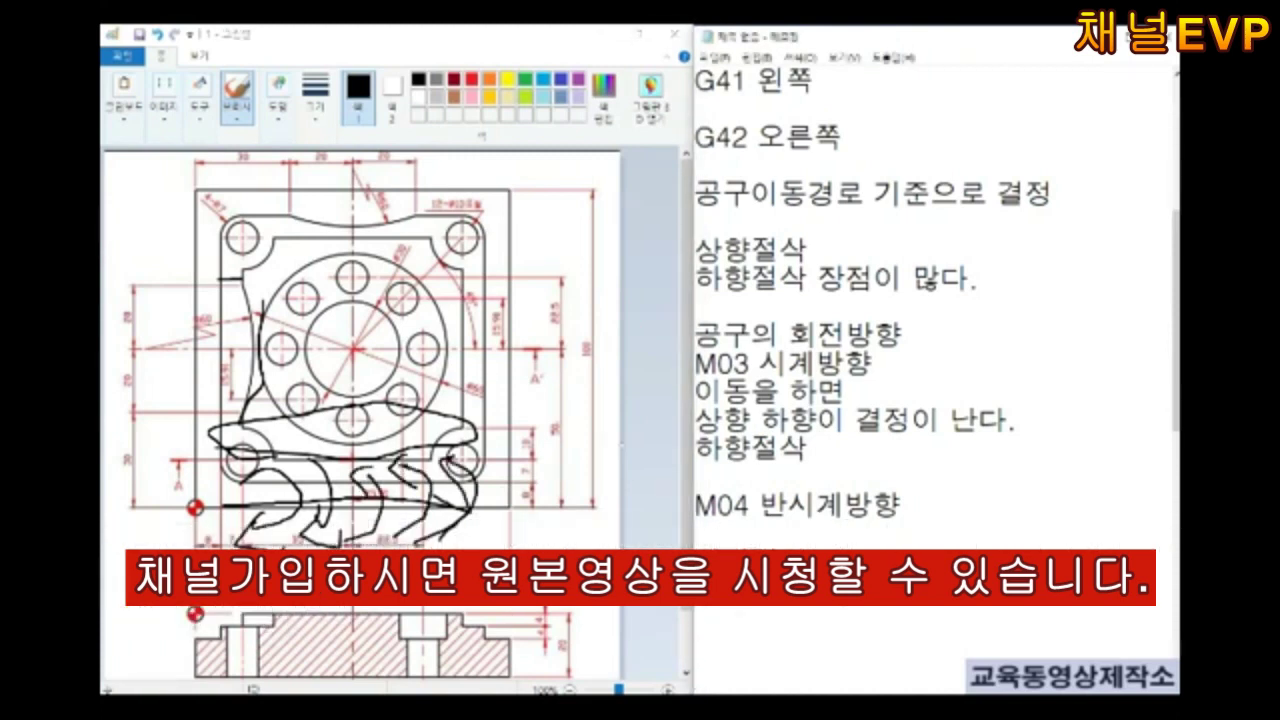
Replace the old notes with '윤곽가공은 / 공구를 시계방향으로 / 이동시킨다'
key("BackSpace")
key("BackSpace")
key("BackSpace")
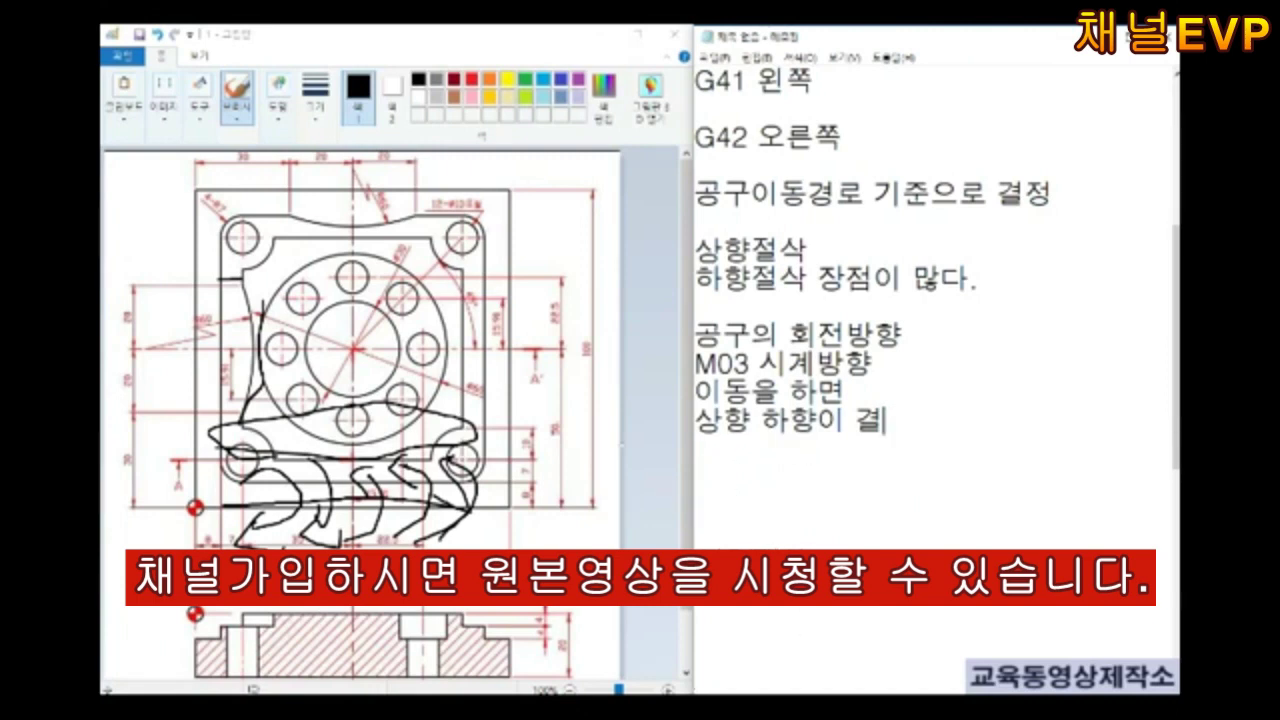
key("BackSpace")
key("BackSpace")
key("BackSpace")
key("BackSpace")
key("BackSpace")
key("BackSpace")
key("BackSpace")
key("BackSpace")
key("BackSpace")
type("윤각곽가공은")
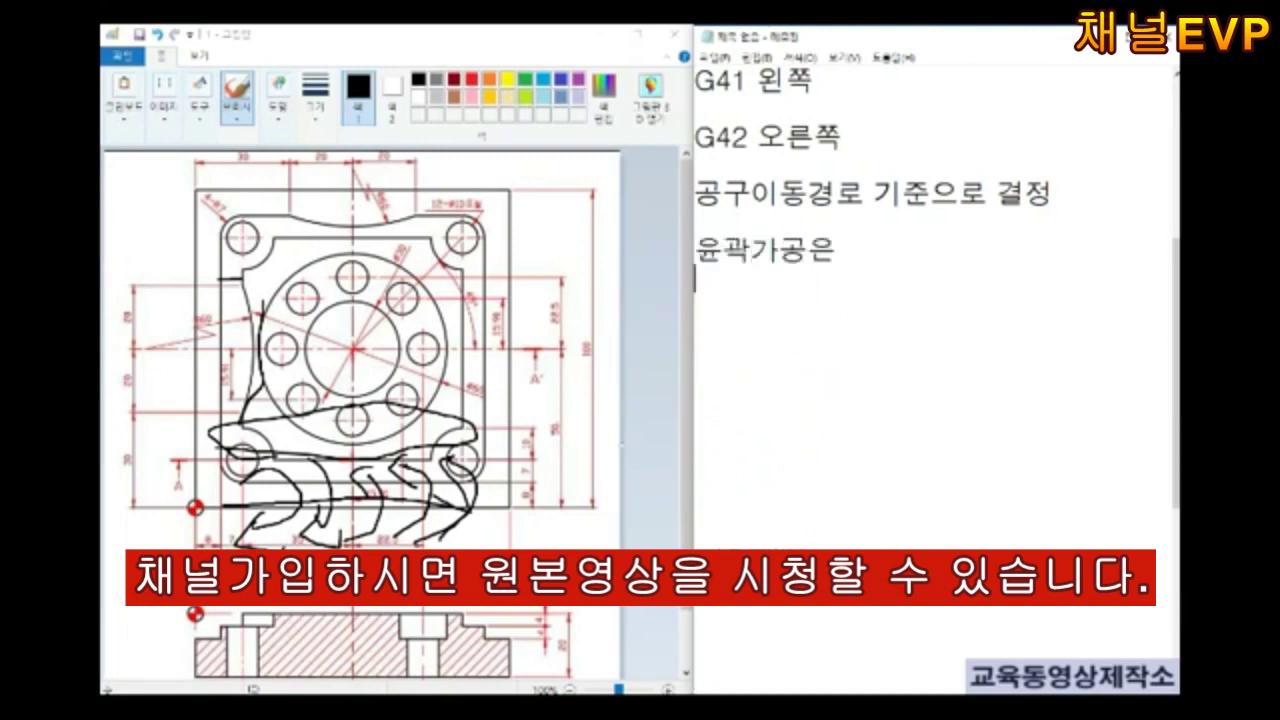
key("Return")
type("공구를 시계방향으로")
key("Return")
type("이동시 ㄴ")
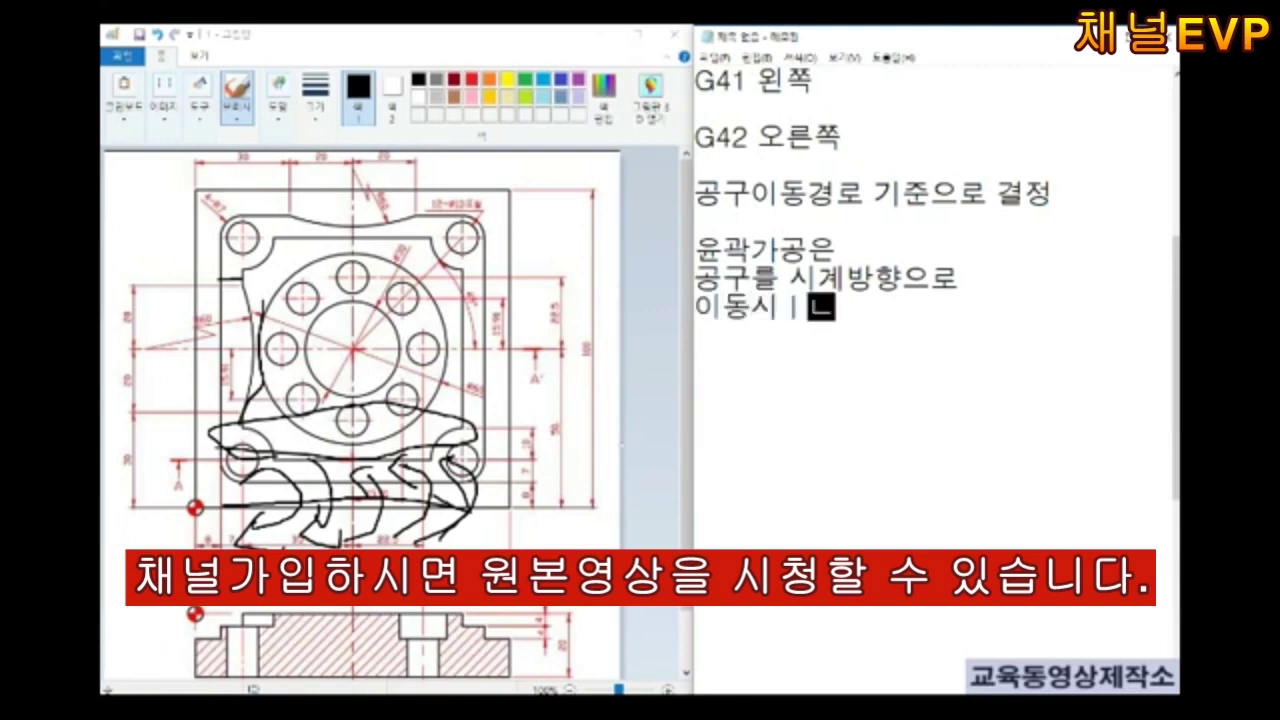
type("킨다")
Add '포켓가공' with the rule '반시계방향으로 기준을 잡고 한다'
key("Return")
key("Return")
type("포켓가공")
key("Return")
key("Return")
type("ㅂ반시계방향")
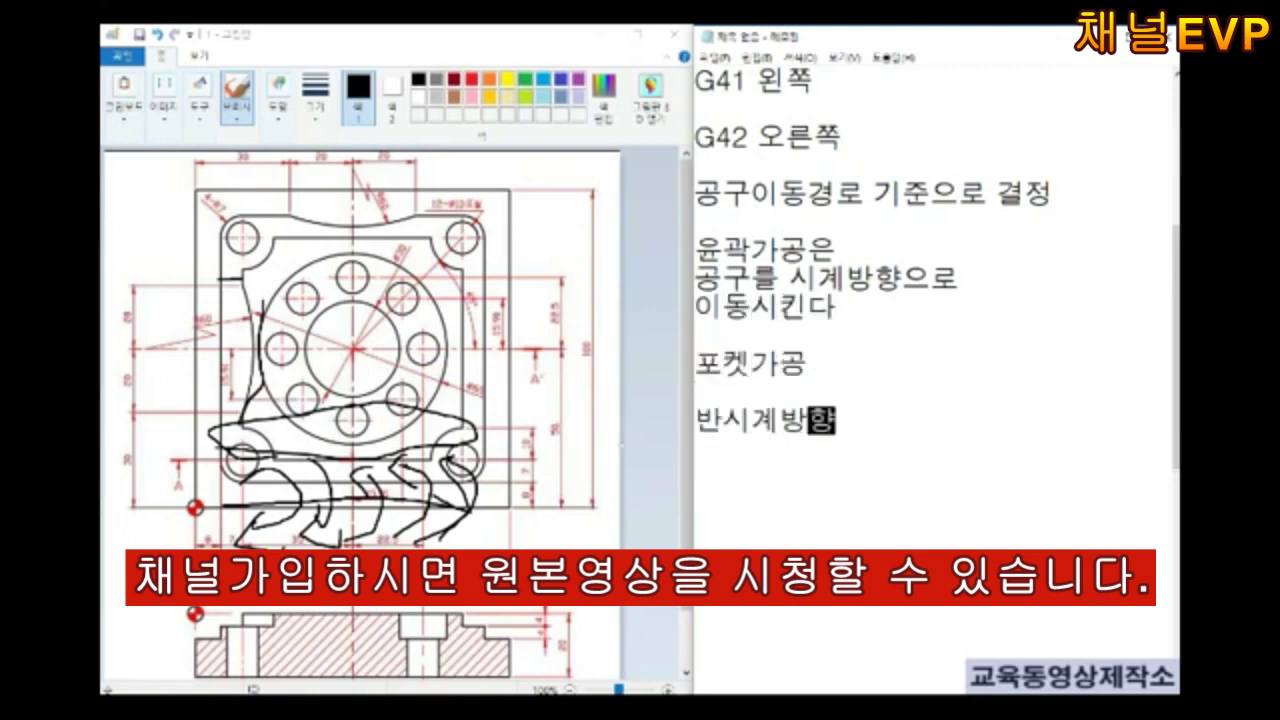
type("으로 기준을 잡고 한다")
Add a closing line that the direction may be chosen at the operator's (작업자) discretion
key("Return")
key("Return")
type("이")
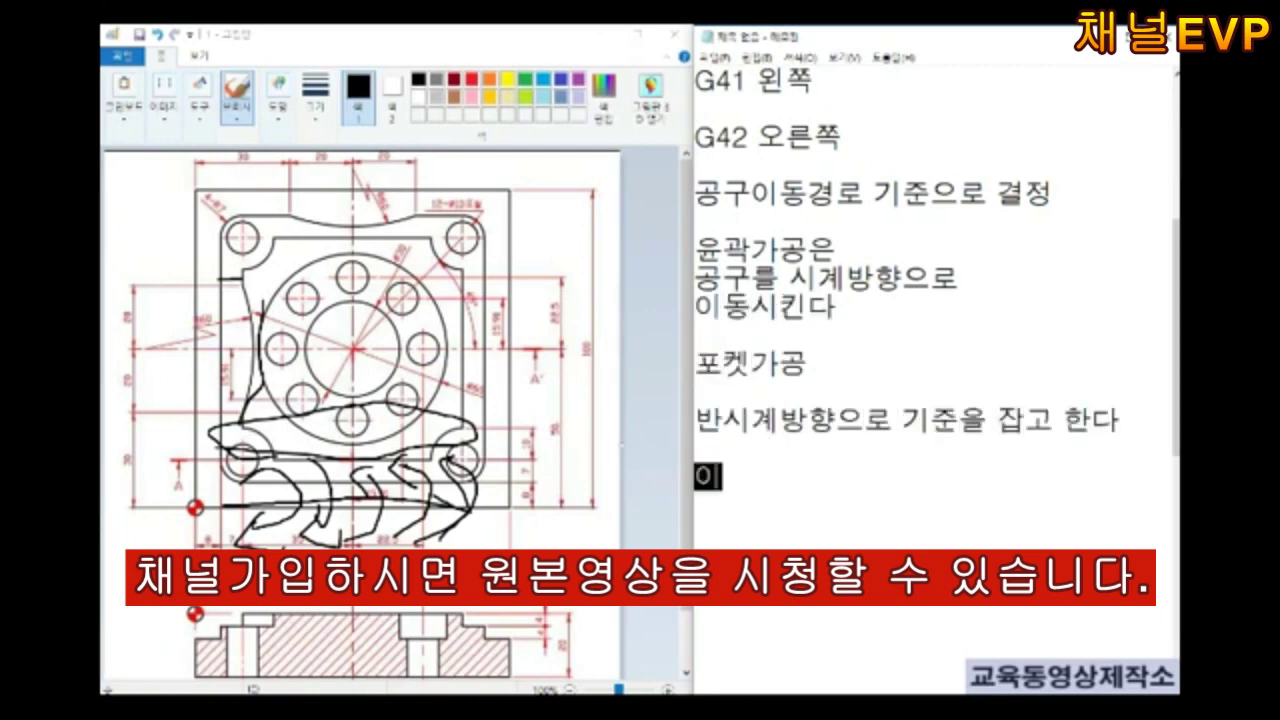
type("의되로 하셔도 도됩니다.")
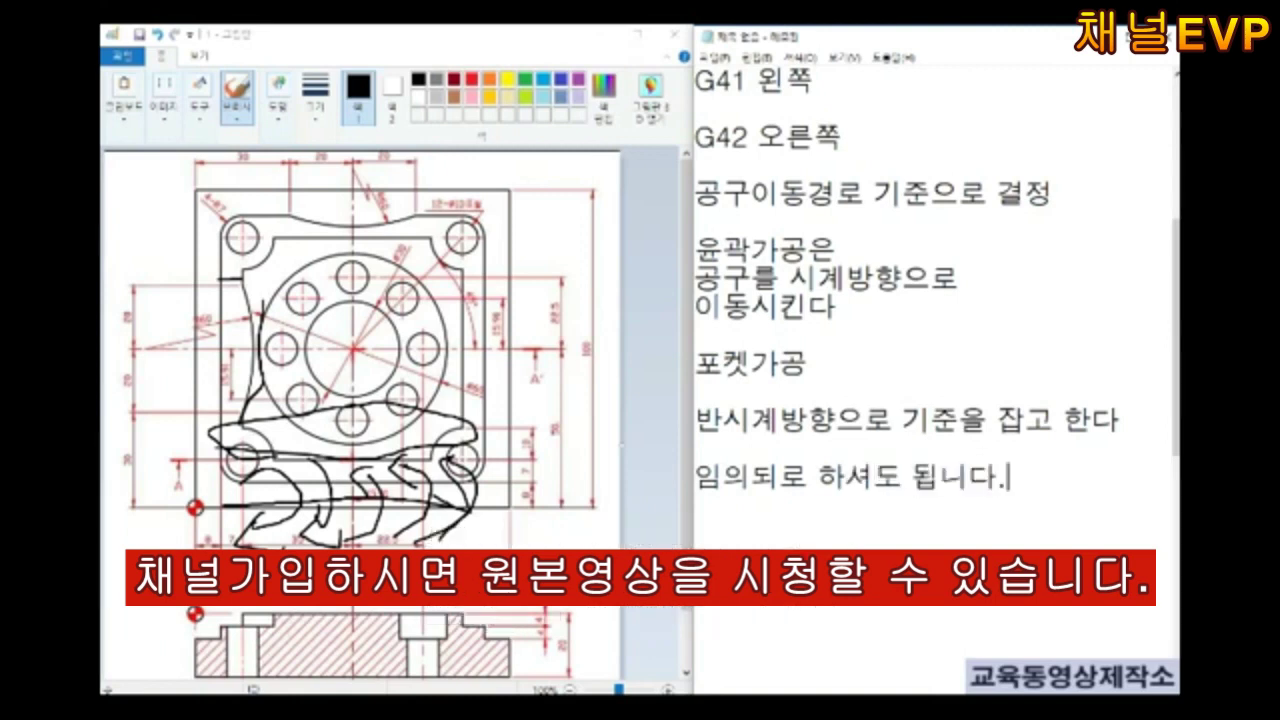
key("Home")
key("Return")
key("Up")
type("작업자")
key("alt+Tab")
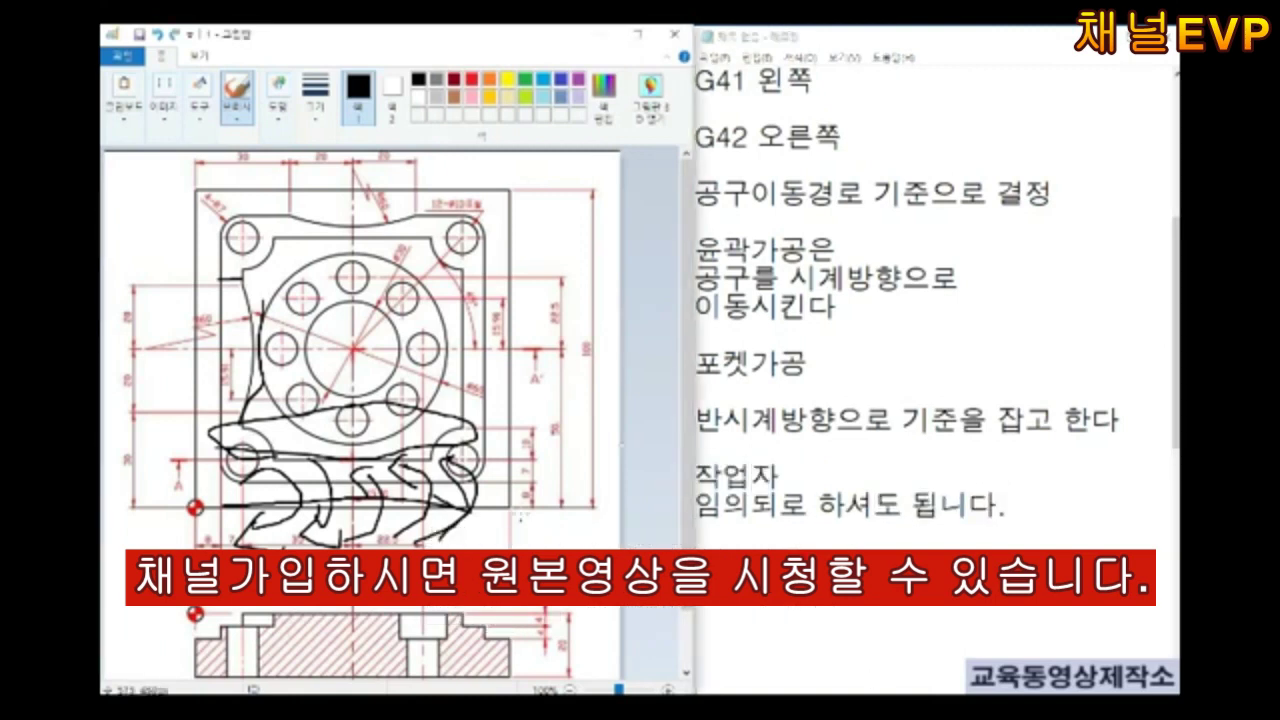
key("ctrl+z")
key("ctrl+z")
key("ctrl+z")
key("ctrl+z")
key("ctrl+z")
key("ctrl+z")
Draw curved, upward, leftward and rightward arrows at the part's left edge
mouse_move(150, 392)
left_mouse_down()
mouse_move(132, 452)
mouse_move(146, 470)
left_mouse_up()
mouse_move(118, 522)
left_mouse_down()
mouse_move(206, 310)
mouse_move(226, 338)
left_mouse_up()
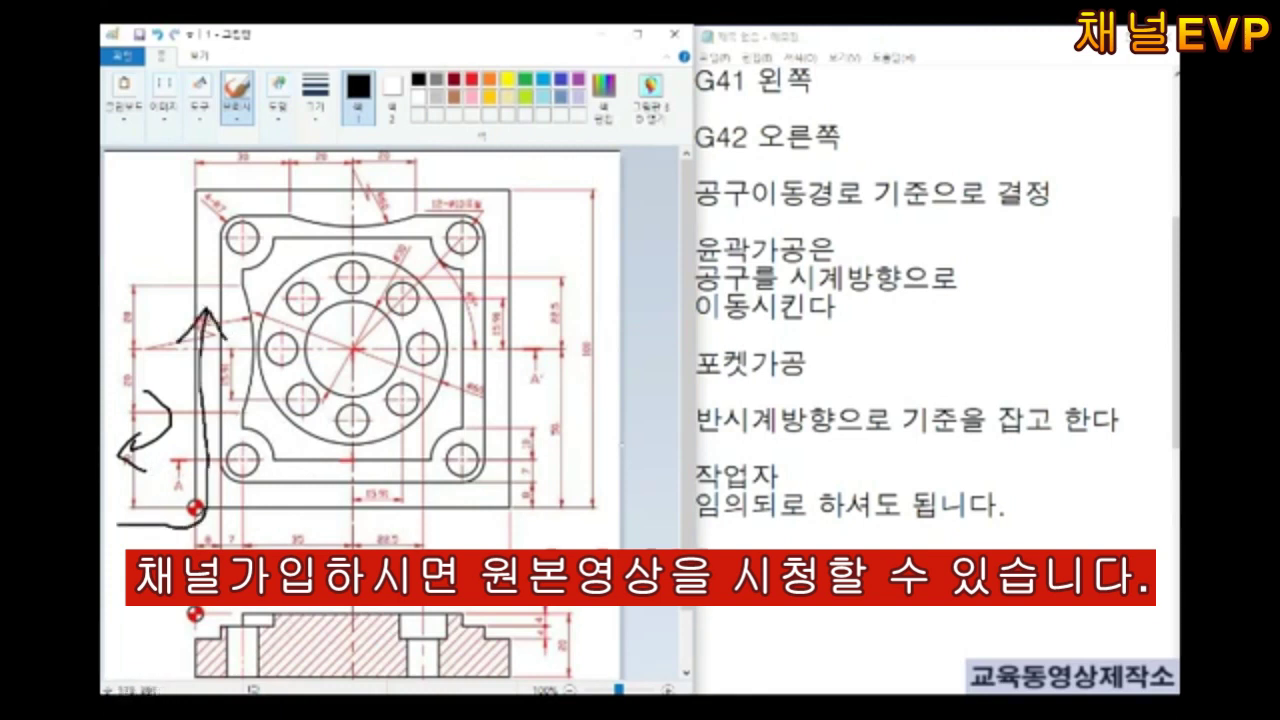
left_click_drag(214, 448, 128, 462)
mouse_move(194, 407)
left_mouse_down()
mouse_move(242, 432)
mouse_move(246, 292)
mouse_move(462, 396)
mouse_move(440, 466)
left_mouse_up()
Trace a wavy contour around the ring of holes and cross over the lower-left loop
mouse_move(280, 392)
left_mouse_down()
mouse_move(240, 420)
mouse_move(270, 456)
left_mouse_up()
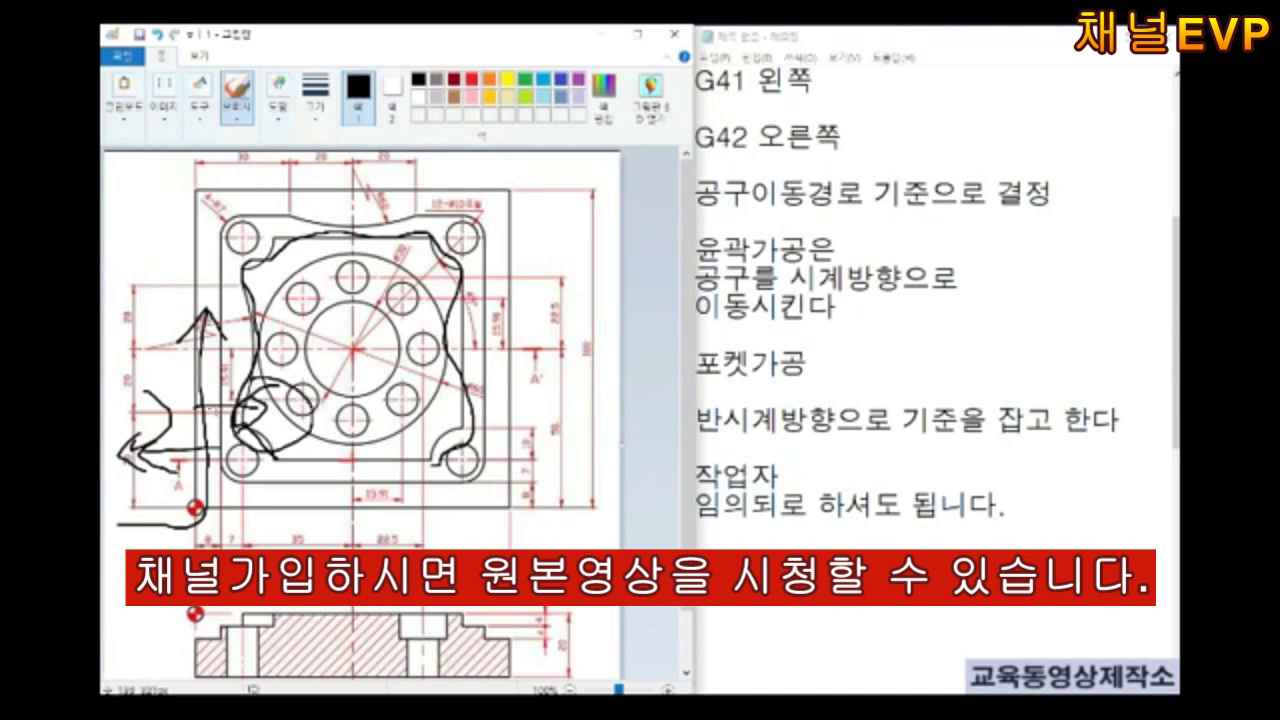
left_click_drag(258, 378, 304, 470)
left_click_drag(240, 442, 310, 366)
left_click(712, 80)
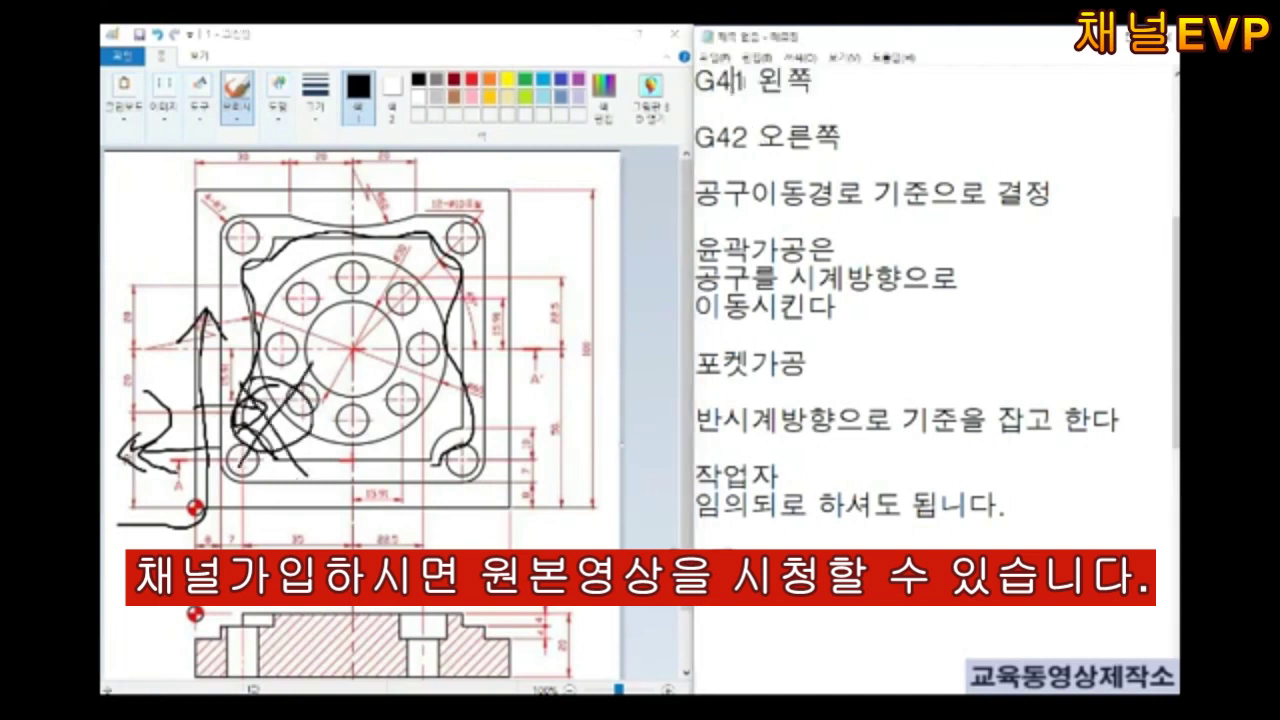
Add a '윤곽가공' heading with the note 'G41좌측 공구경보정' at the end of the notes
left_click(695, 620)
scroll(695, 620, "down", 1)
type("윤곽가공")
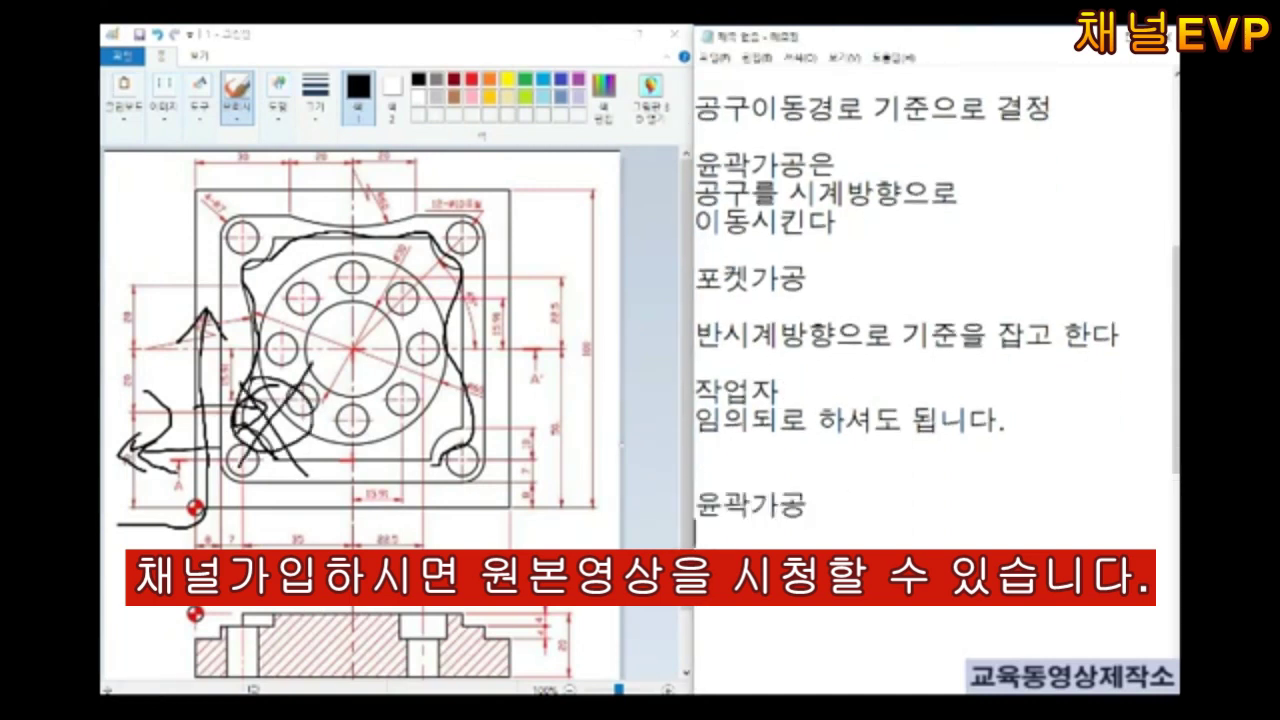
key("Return")
type("G41좌측 공구경보정")
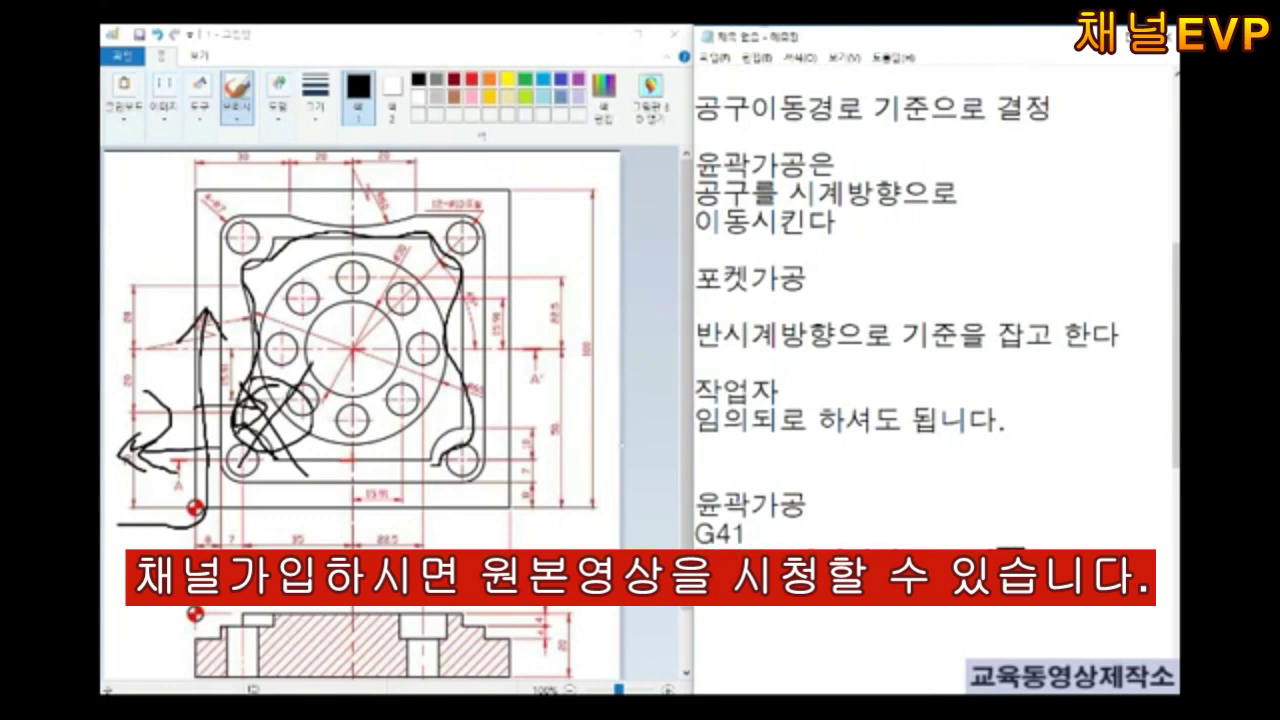
scroll(910, 458, "down", 3)
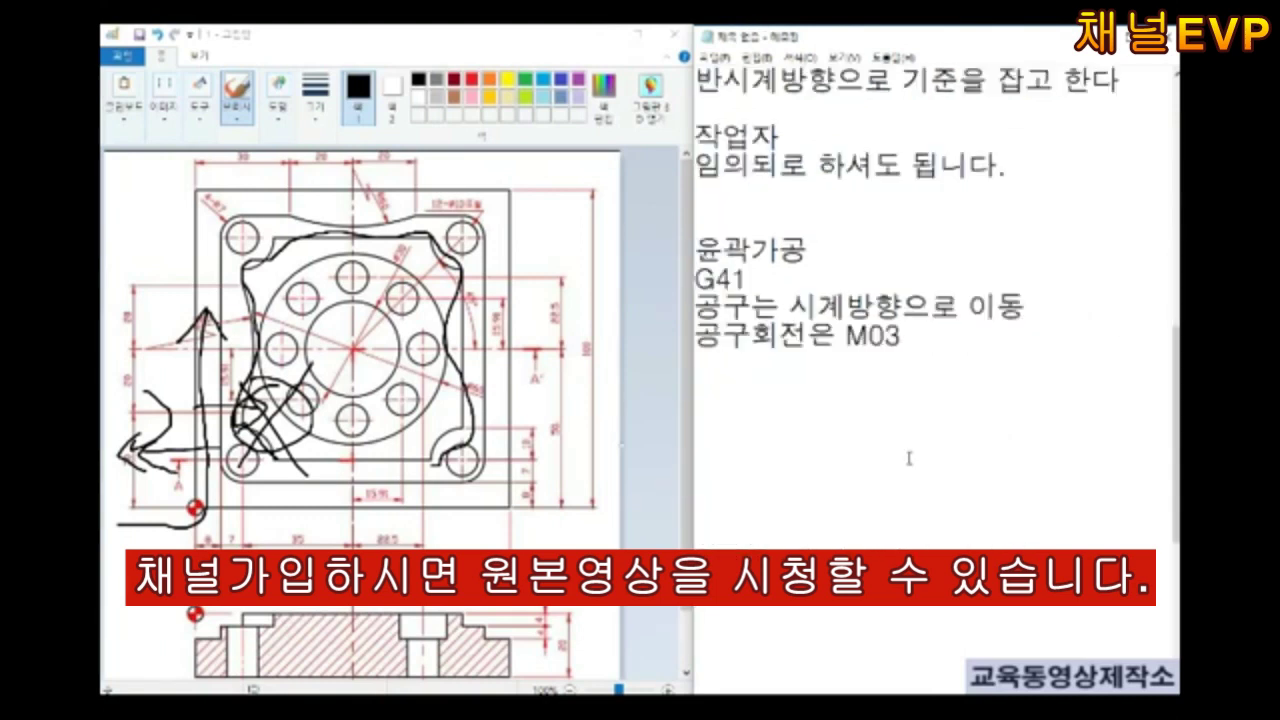
Undo the drawing's scribbles and add the line G41 D01, correcting the mistyped D16
key("ctrl+z")
key("ctrl+z")
key("ctrl+z")
key("ctrl+z")
key("ctrl+z")
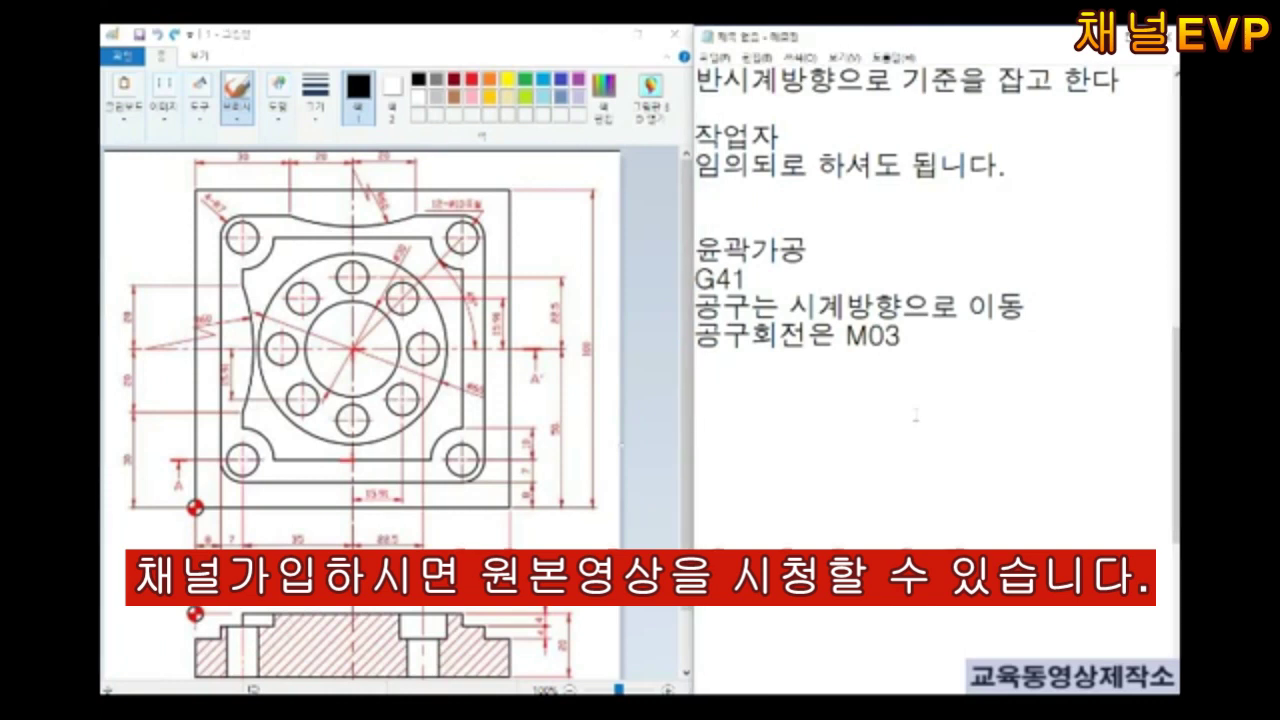
type("G")
type("41 D")
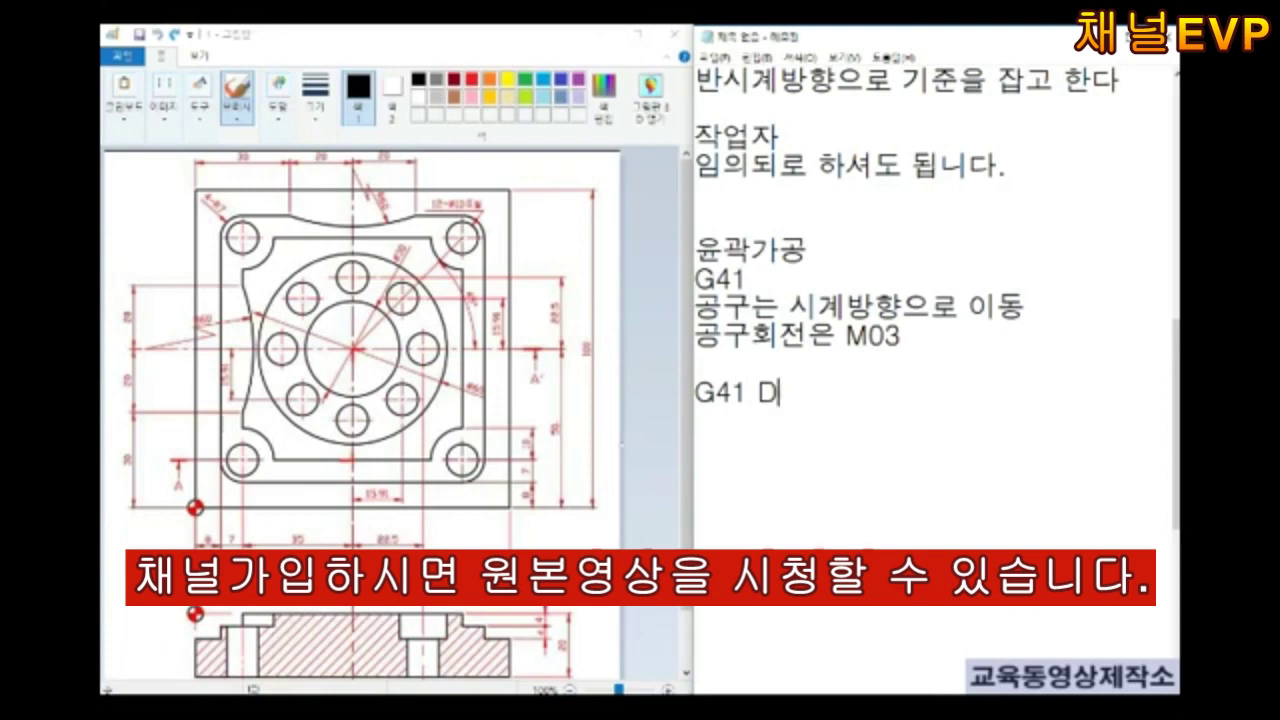
type("16")
key("BackSpace")
key("BackSpace")
type("01")
left_click_drag(757, 393, 810, 393)
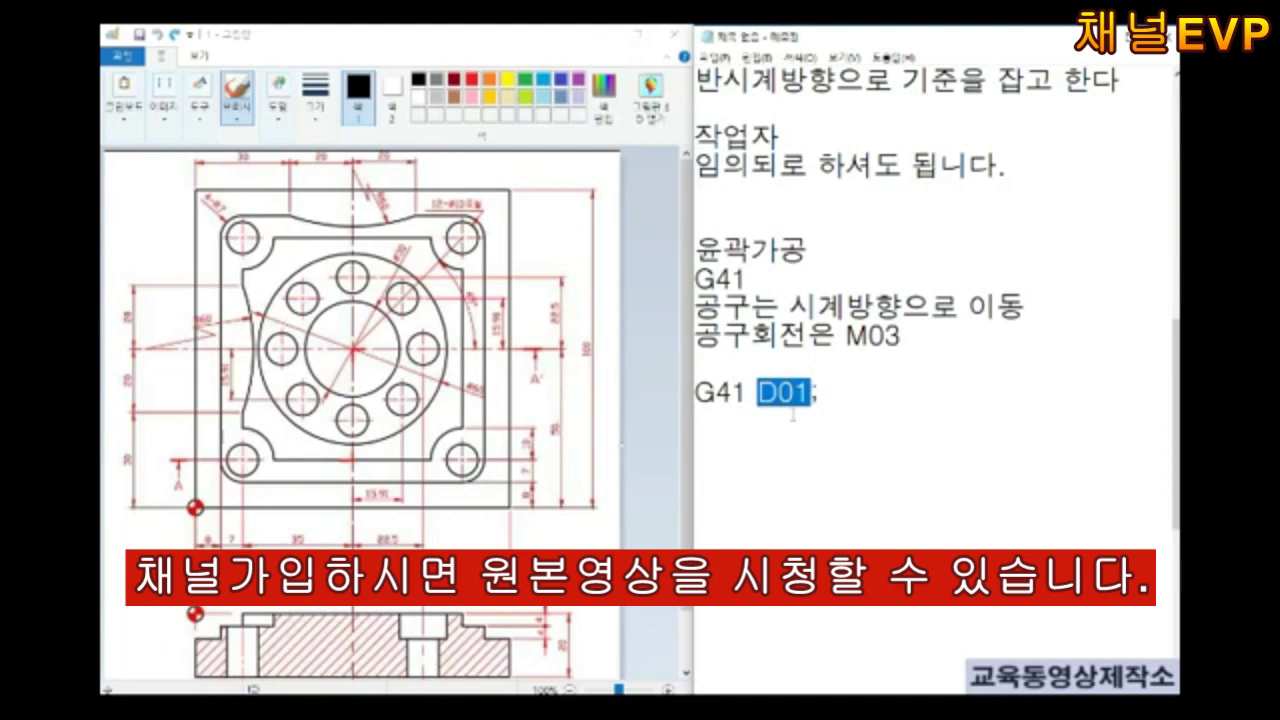
left_click(860, 533)
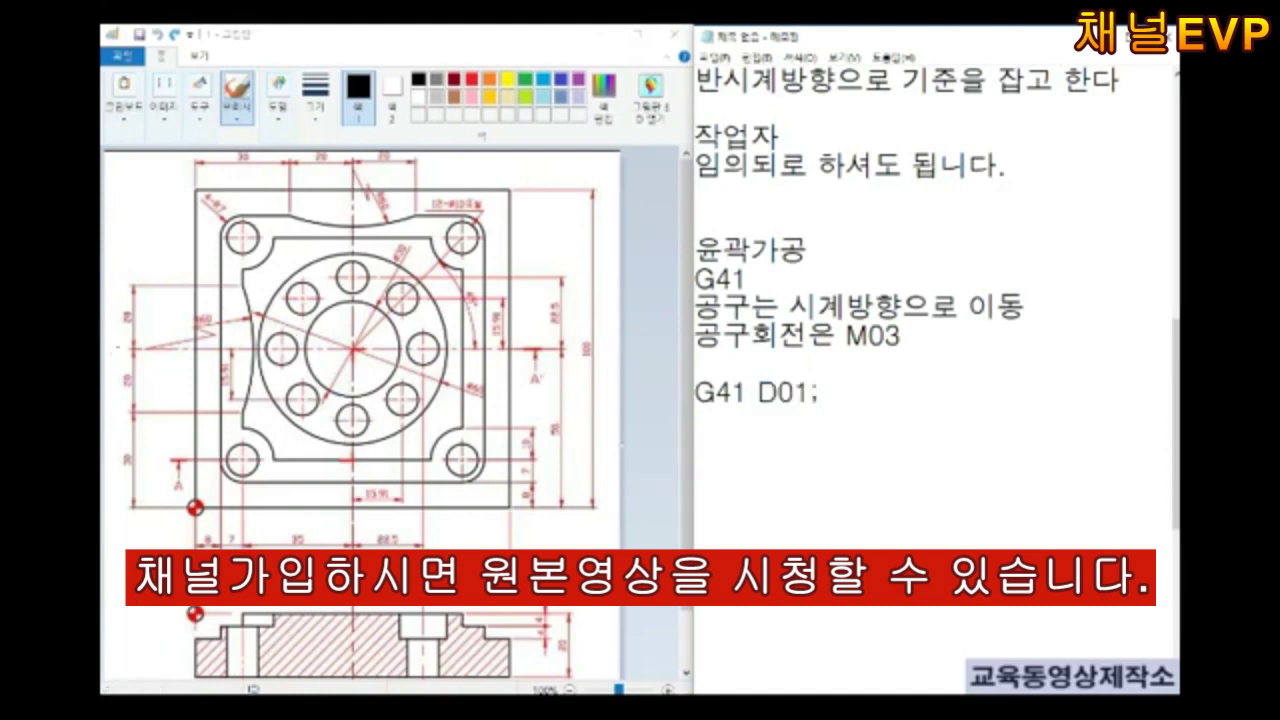
Draw a freehand black line along the part's left, top, right and bottom edges
mouse_move(222, 212)
left_mouse_down()
mouse_move(224, 505)
mouse_move(242, 485)
left_mouse_up()
mouse_move(285, 215)
left_mouse_down()
mouse_move(464, 218)
mouse_move(490, 355)
mouse_move(425, 490)
mouse_move(212, 492)
left_mouse_up()
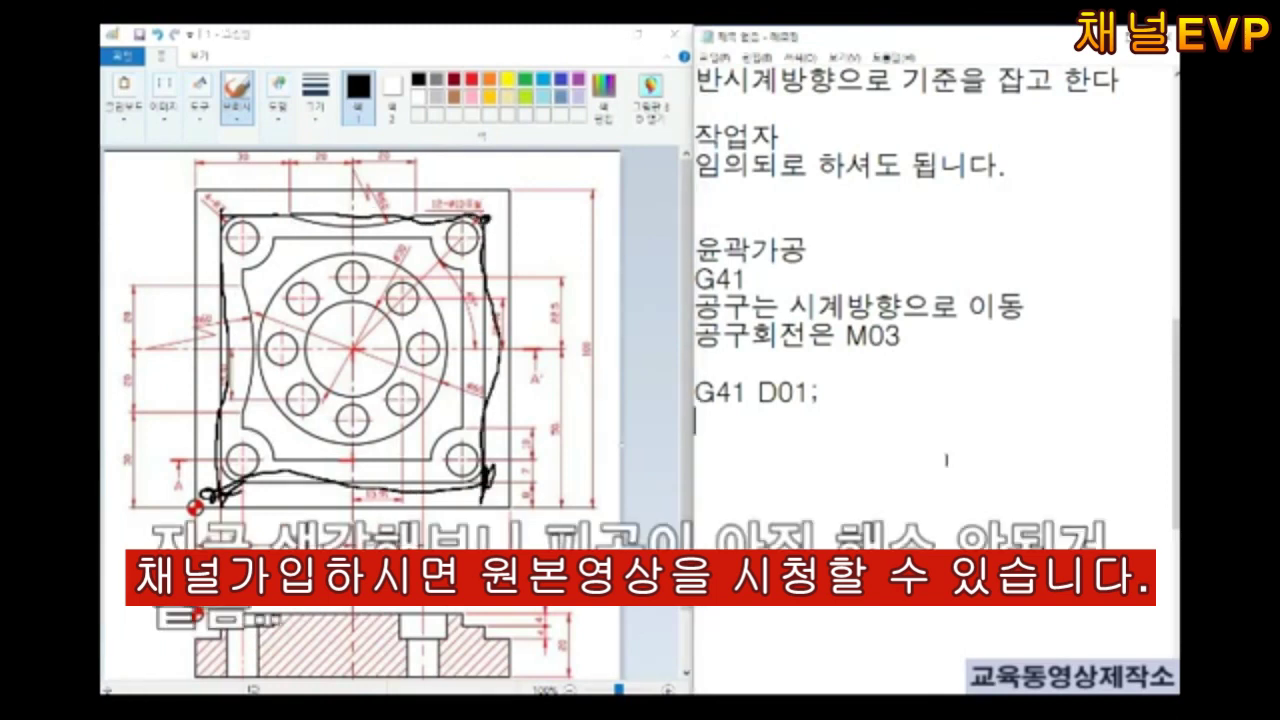
scroll(946, 460, "up", 4)
scroll(946, 460, "down", 3)
scroll(946, 460, "down", 1)
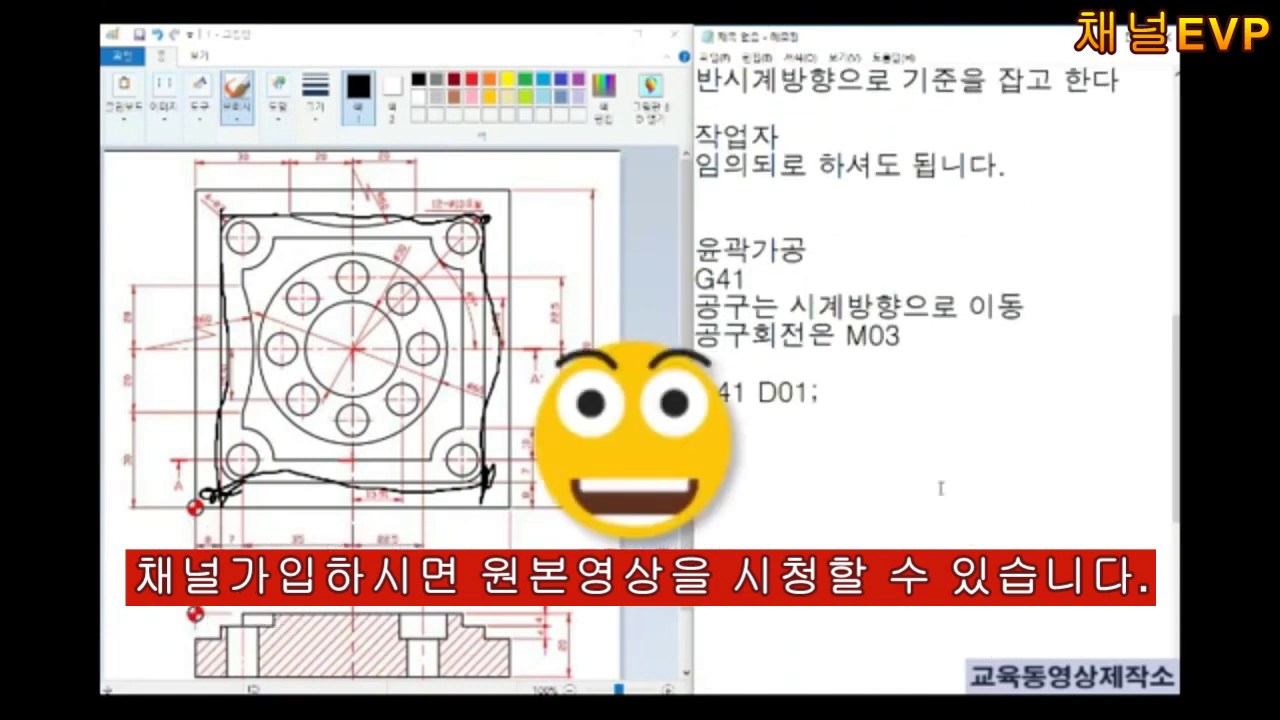
Type the header O0001(윤곽가공), then G17 G21 G40;, G49 G80 G94; and T01 M06;(엔드밀16)
type("O0001(윤곽가공)")
key("Return")
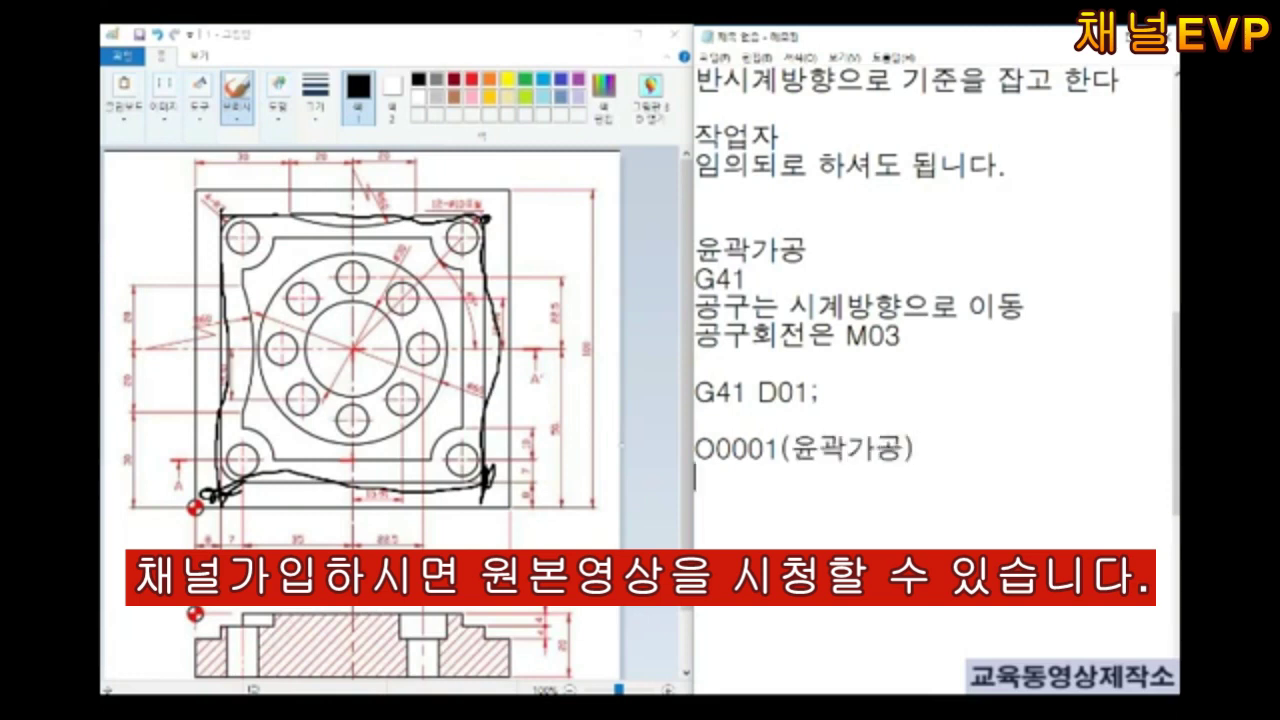
type("G17 G21 G40;")
key("Return")
type("G")
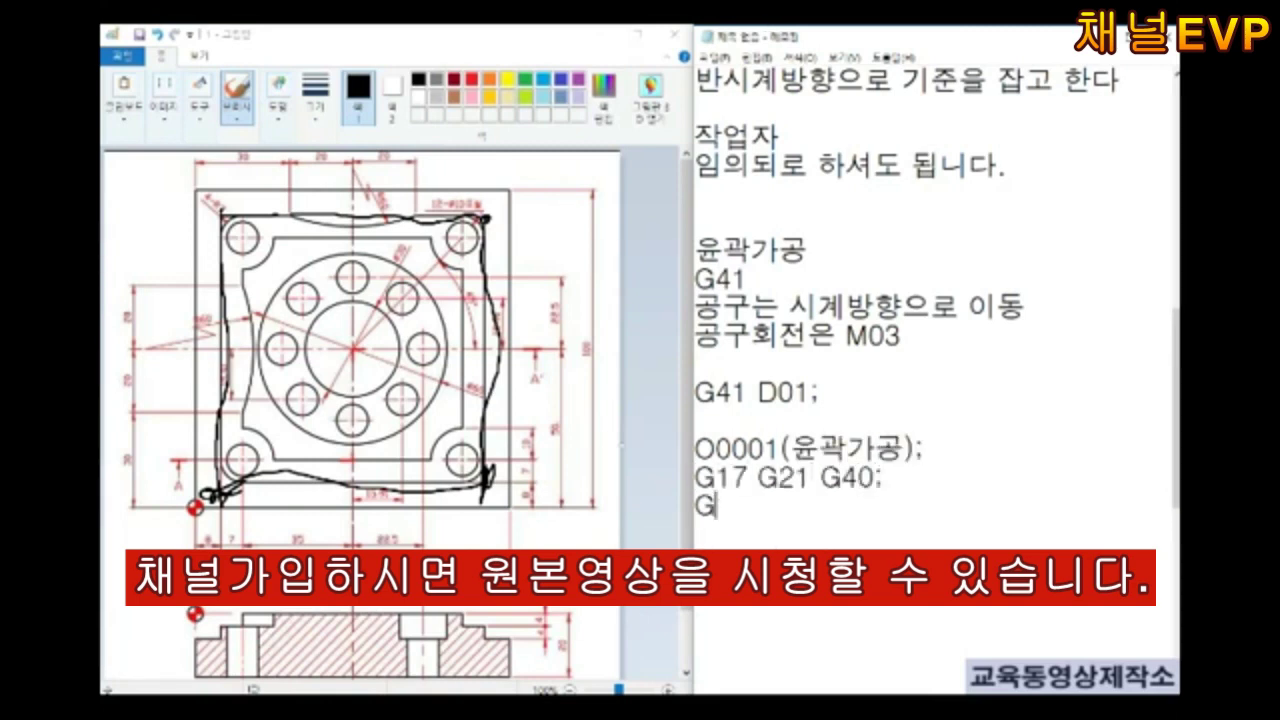
type("49 G80 G94;")
key("Return")
type("T01 M06;(")
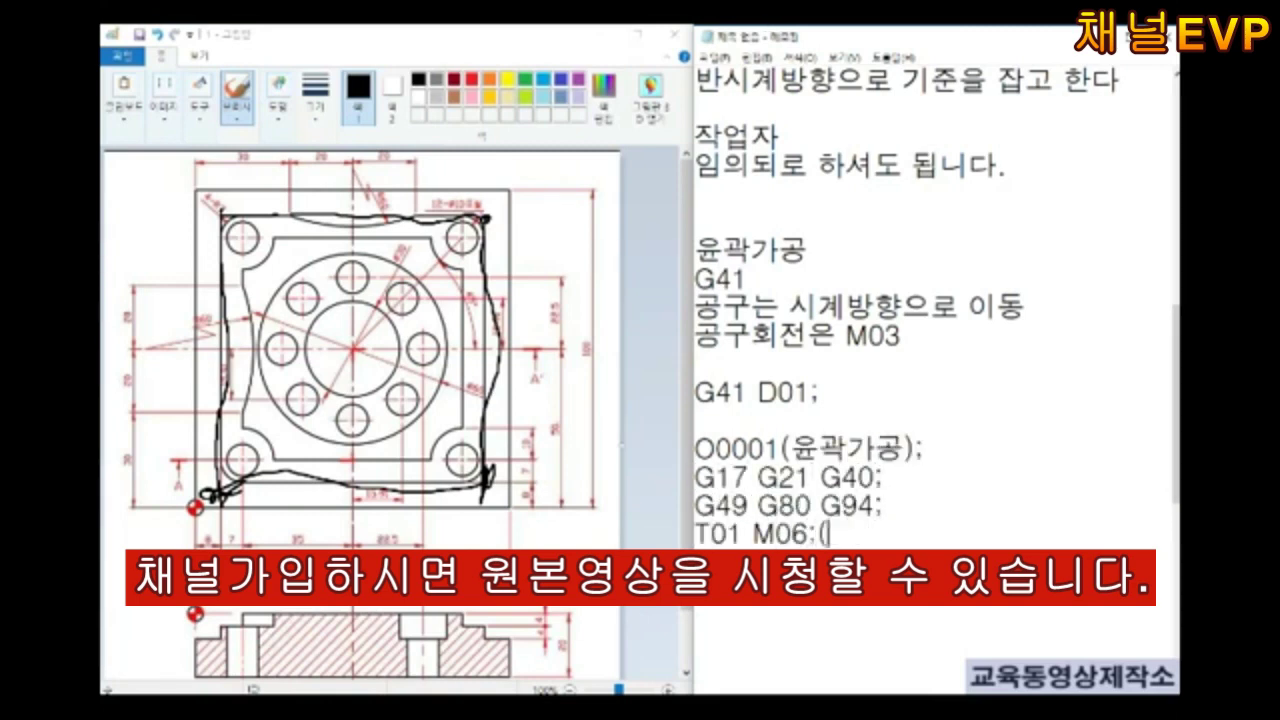
type("엔드밀16)")
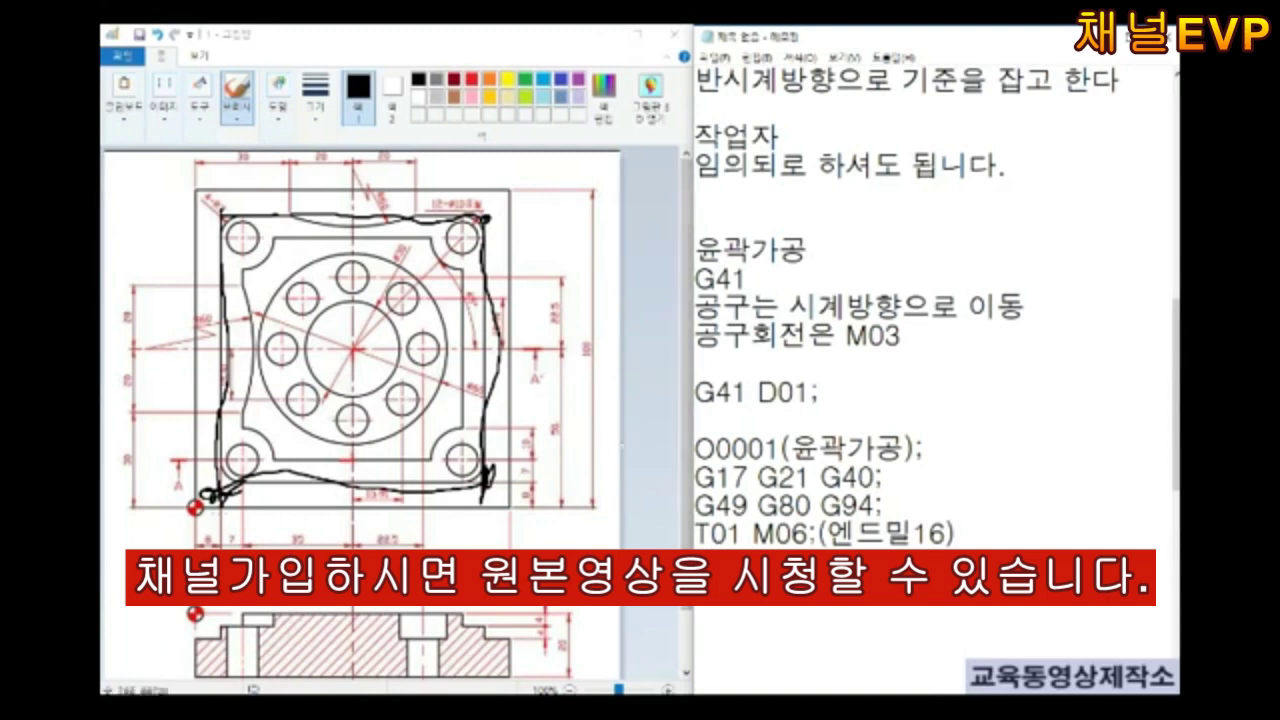
Sketch the bottom-left approach path, add G43 H01 Z10. M08;, then undo the sketches
left_click_drag(228, 488, 205, 500)
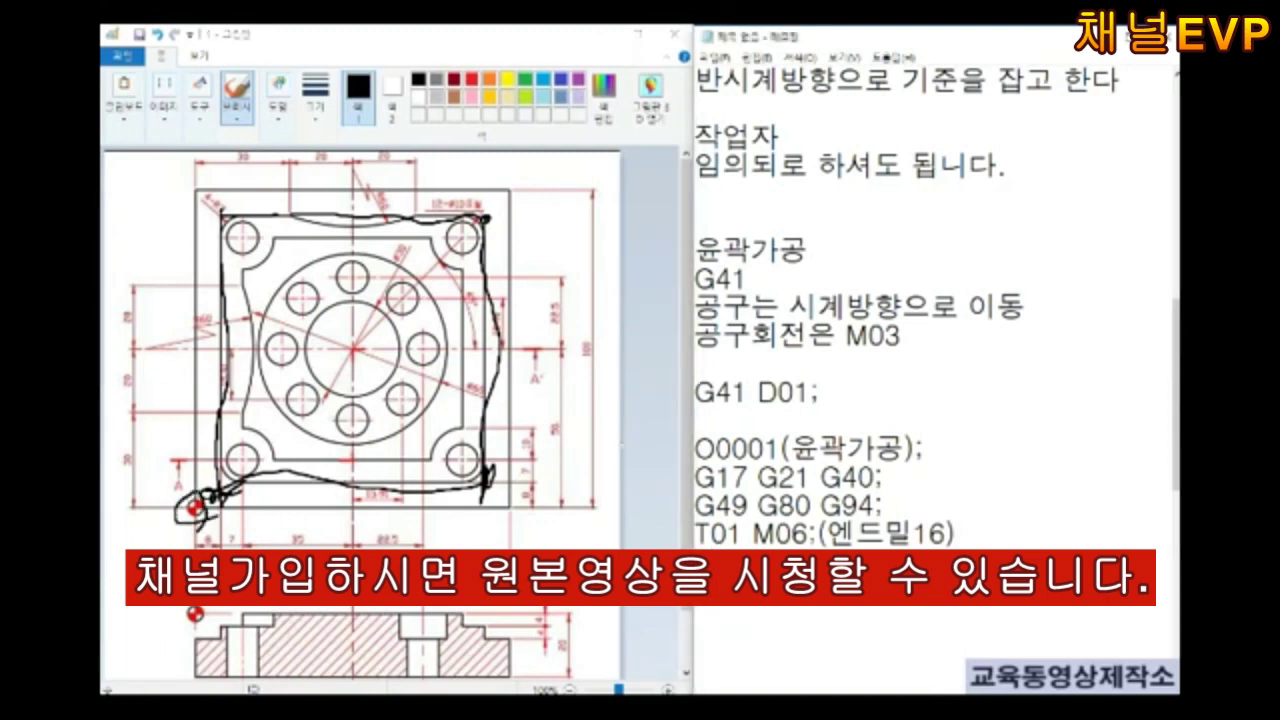
mouse_move(180, 497)
left_mouse_down()
mouse_move(115, 502)
mouse_move(195, 530)
mouse_move(125, 595)
left_mouse_up()
scroll(935, 380, "down", 1)
type("G")
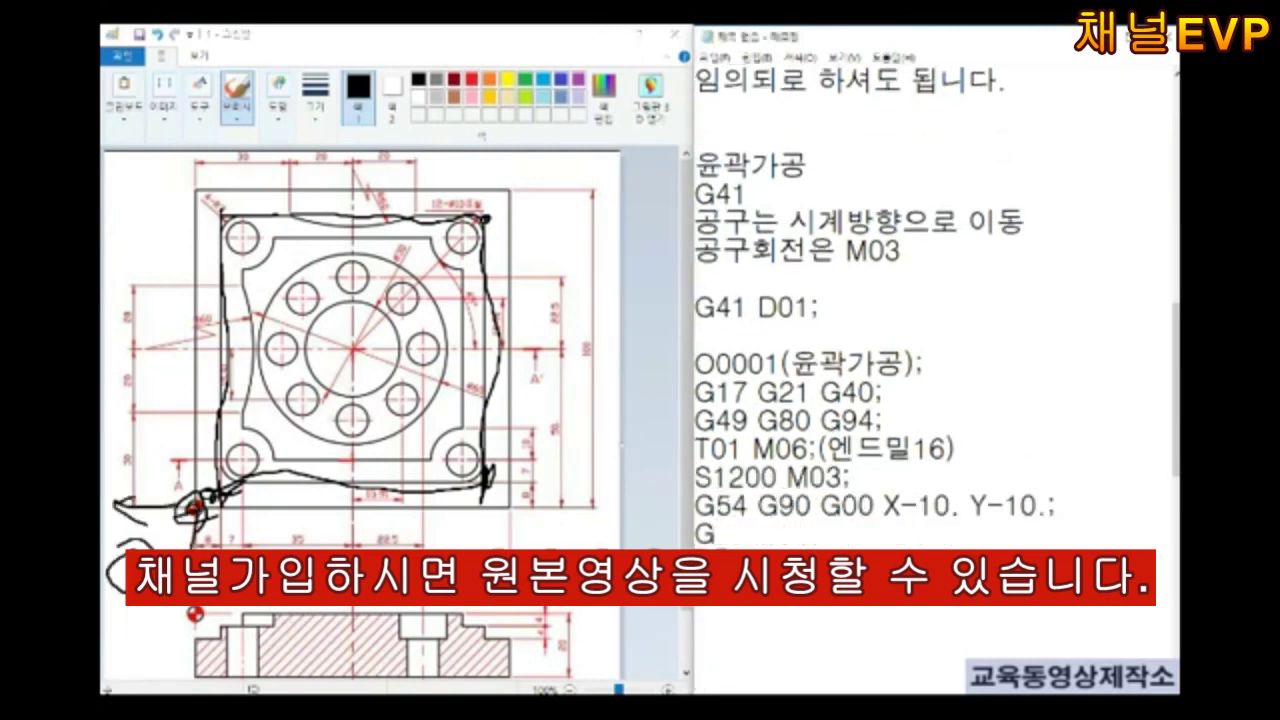
type("43 H01 Z10. M08;")
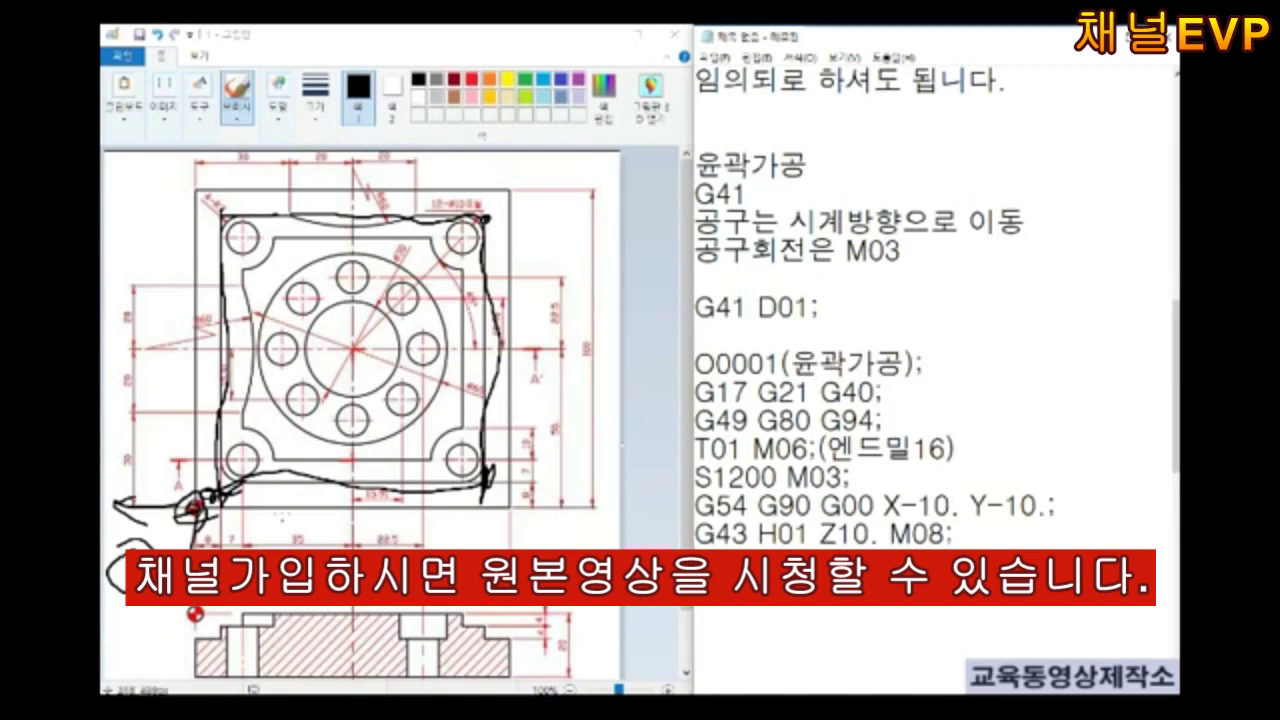
mouse_move(198, 614)
left_mouse_down()
mouse_move(172, 555)
mouse_move(235, 512)
left_mouse_up()
key("ctrl+z")
key("ctrl+z")
key("ctrl+z")
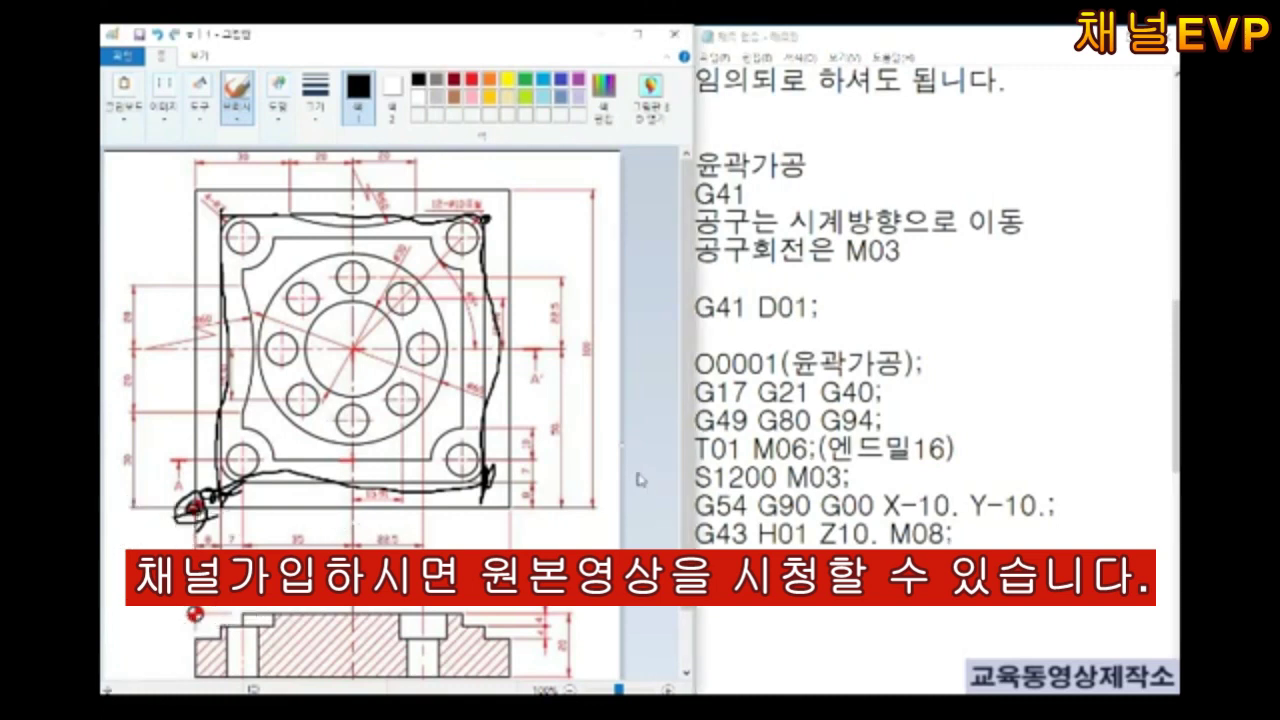
key("ctrl+z")
key("ctrl+z")
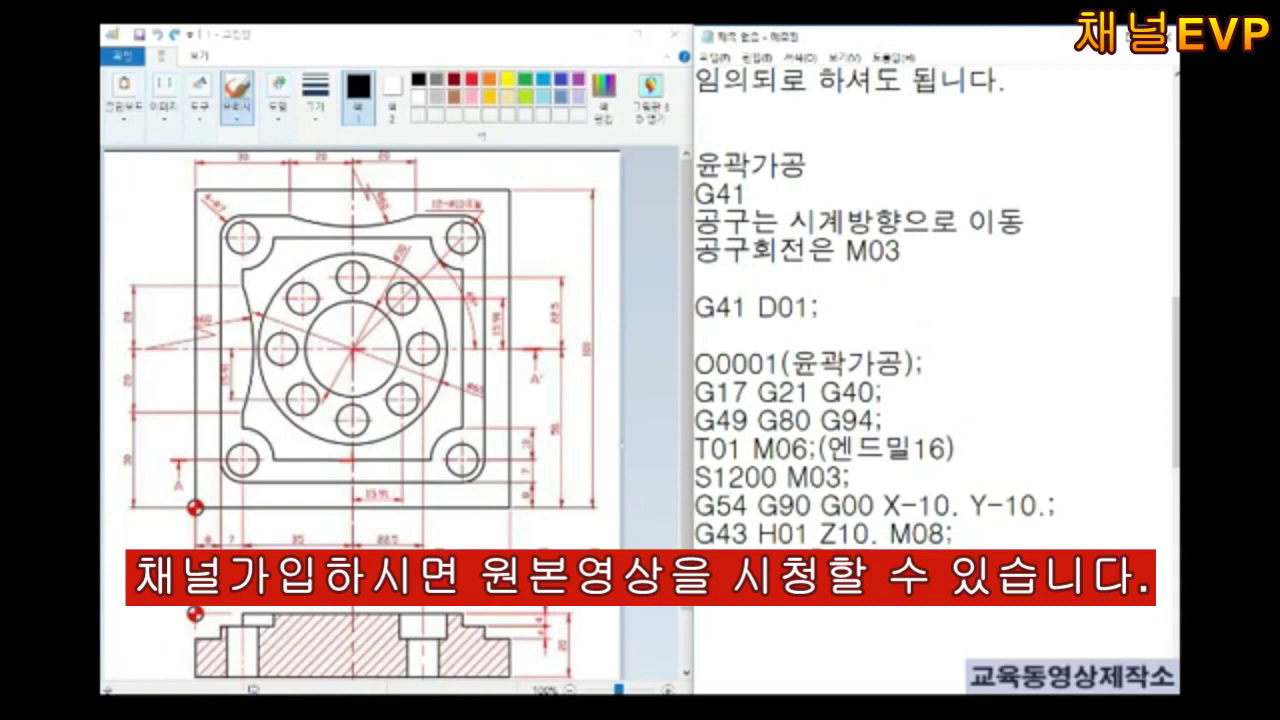
Sketch the approach path and corner loops on the drawing and add the Y92.; line
left_click_drag(185, 606, 185, 622)
mouse_move(138, 514)
left_mouse_down()
mouse_move(200, 506)
mouse_move(204, 520)
mouse_move(176, 528)
mouse_move(196, 612)
left_mouse_up()
left_click_drag(200, 510, 210, 546)
left_click_drag(196, 172, 206, 212)
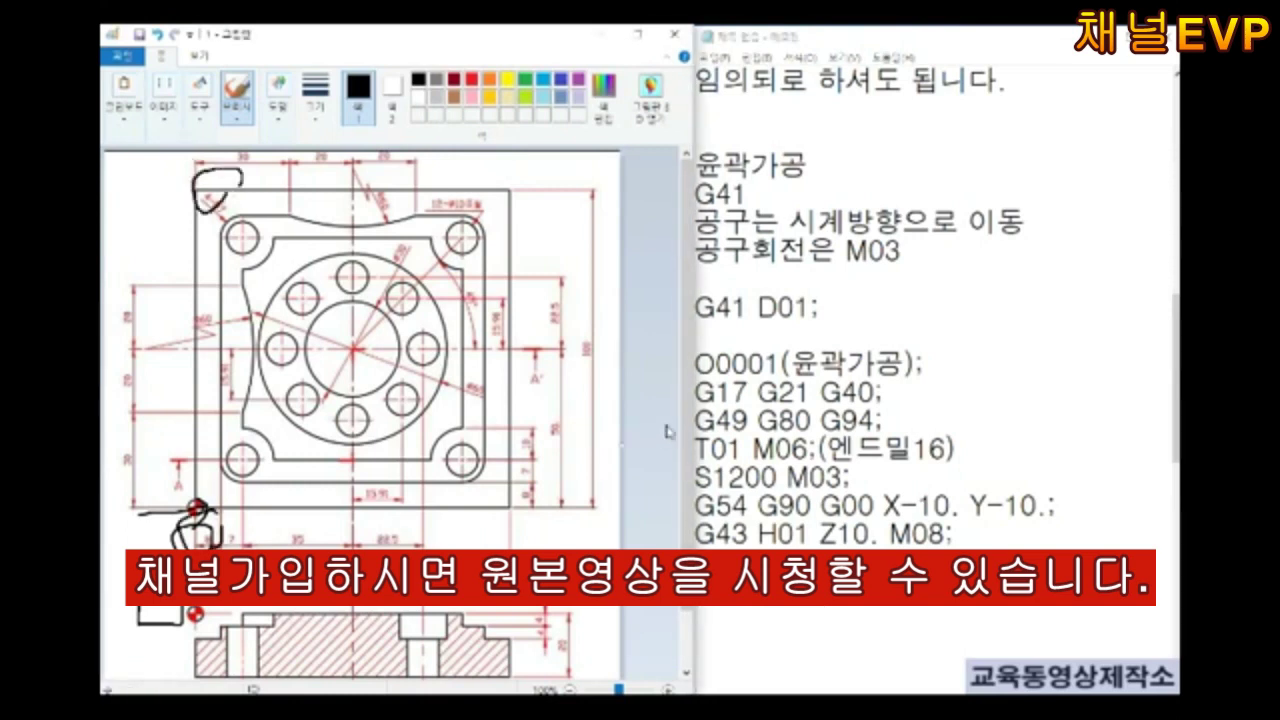
type("Y92.;")
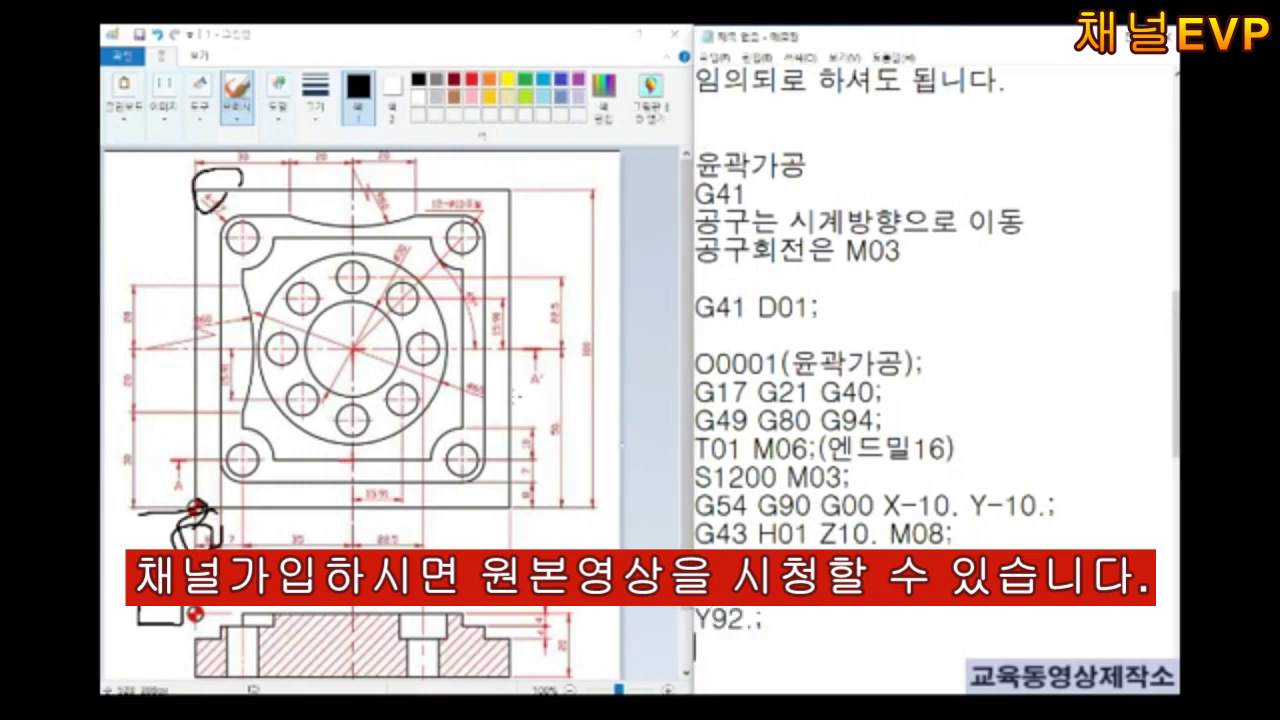
Trace the top edge and top-right corner on the drawing, then add X92.;
left_click_drag(252, 183, 438, 184)
left_click_drag(485, 176, 495, 216)
key("Return")
type("X92.;")
scroll(722, 345, "down", 2)
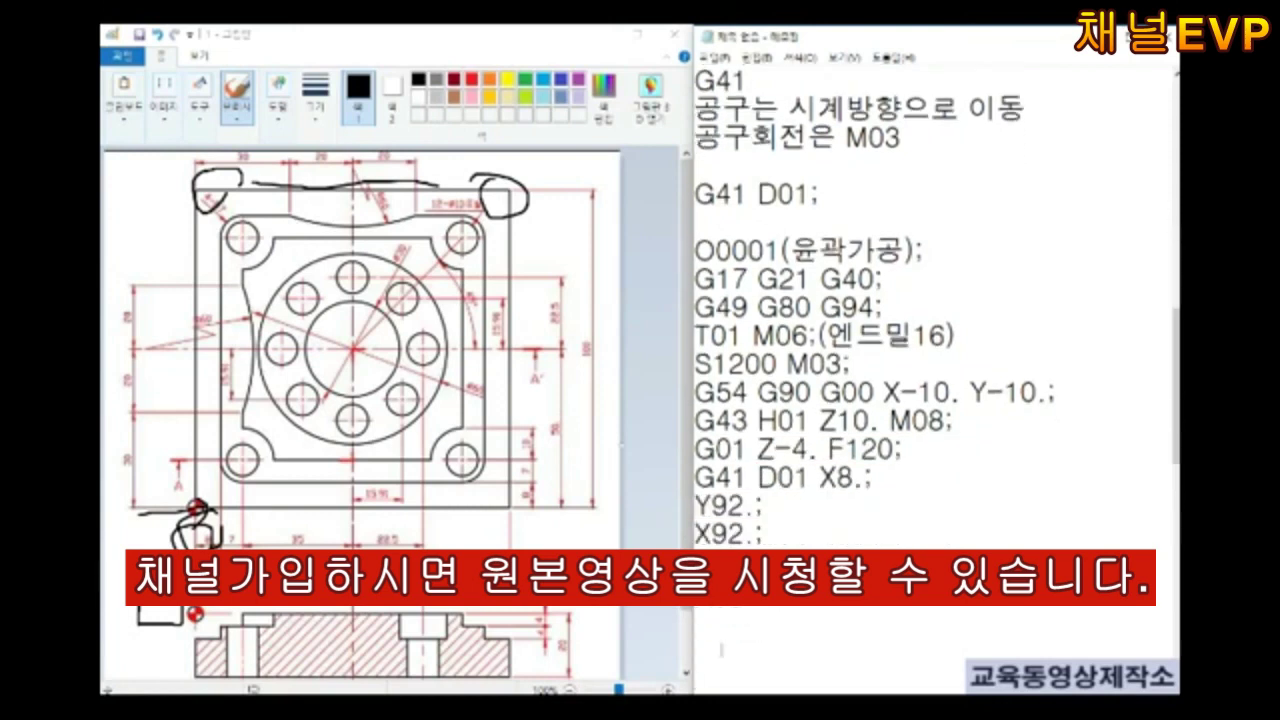
Trace the bottom edge and inner square on the drawing, then undo the strokes
left_click_drag(520, 468, 548, 516)
mouse_move(515, 475)
left_mouse_down()
mouse_move(410, 520)
mouse_move(200, 515)
left_mouse_up()
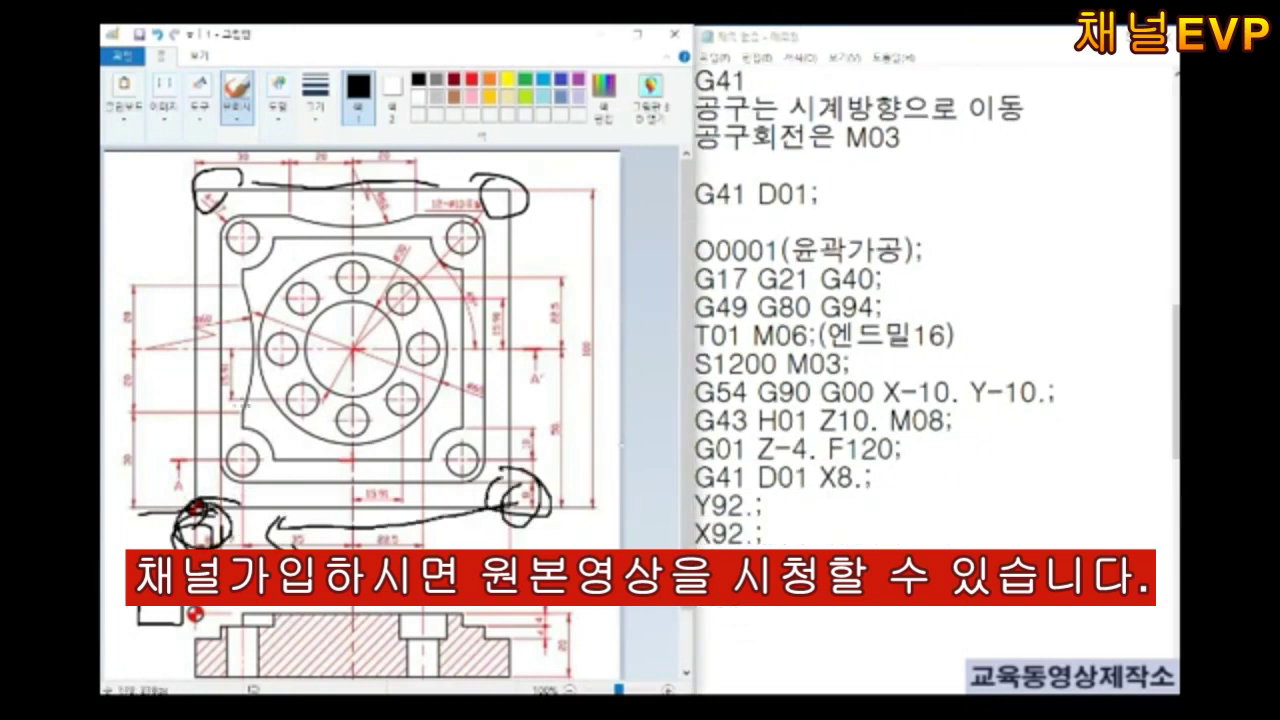
mouse_move(236, 416)
left_mouse_down()
mouse_move(237, 290)
mouse_move(260, 245)
mouse_move(462, 238)
mouse_move(235, 470)
left_mouse_up()
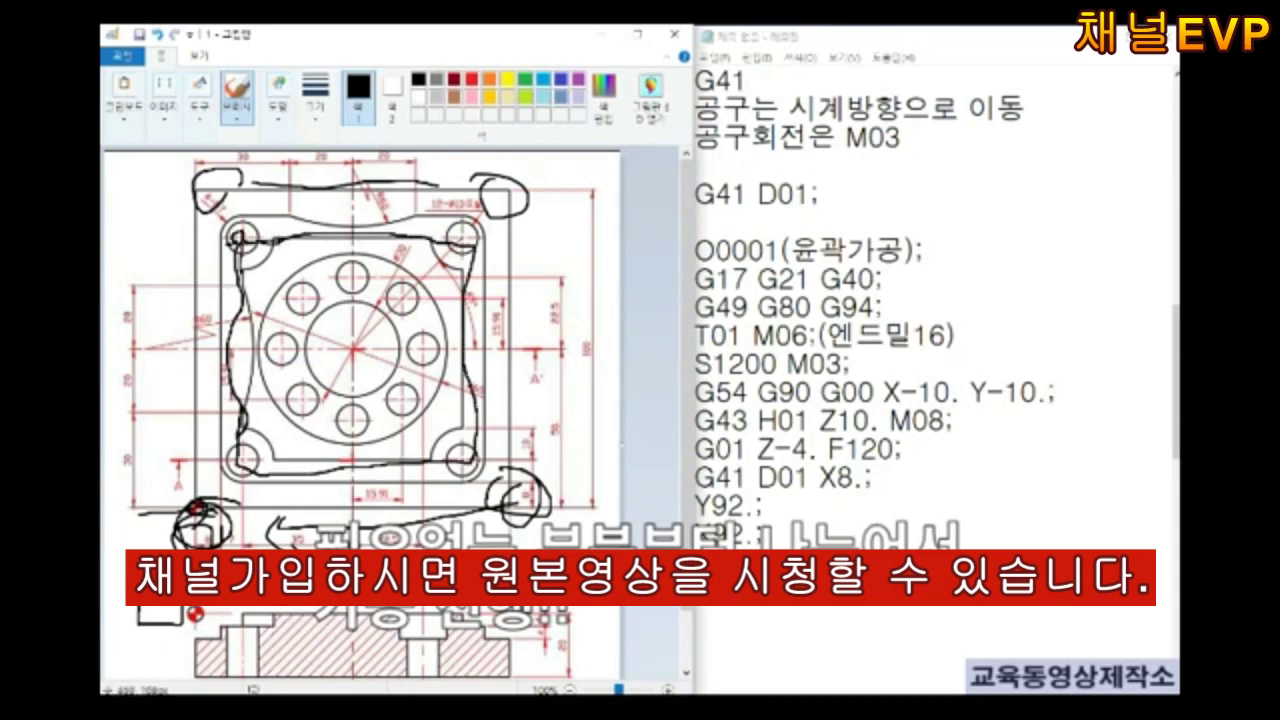
key("ctrl+z")
key("ctrl+z")
key("ctrl+z")
key("ctrl+z")
key("ctrl+z")
key("ctrl+z")
key("ctrl+z")
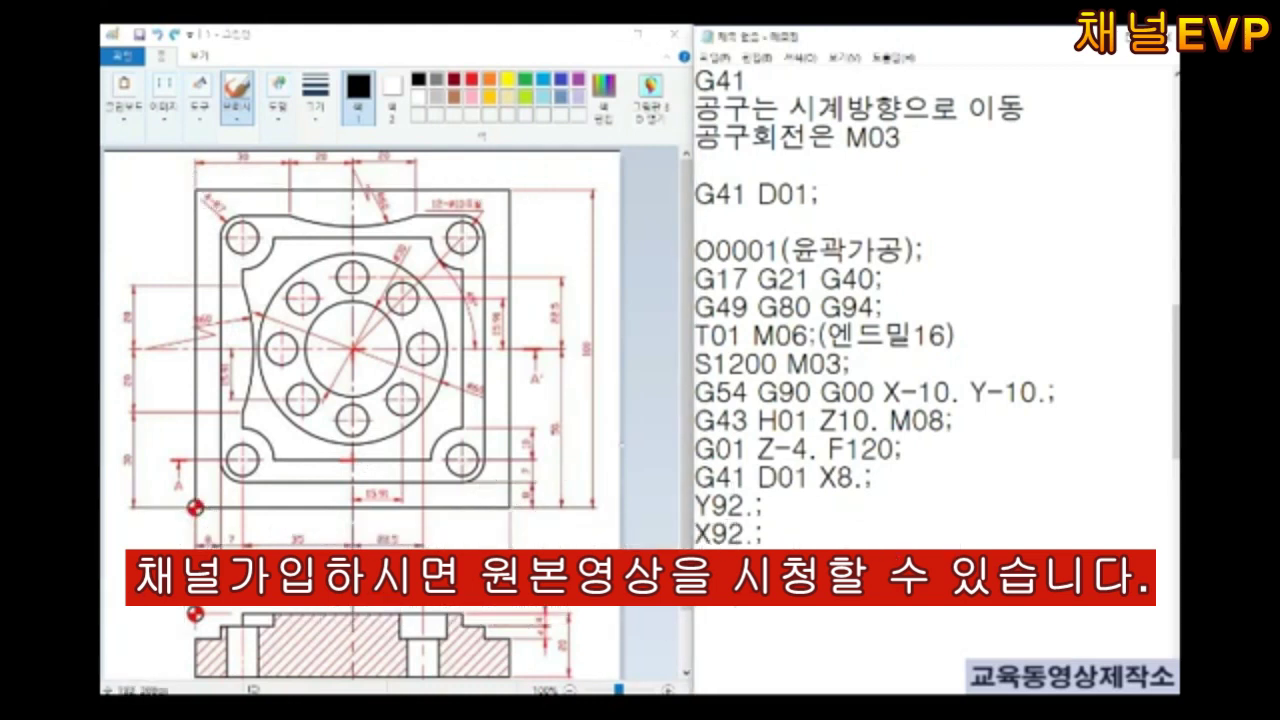
mouse_move(245, 412)
left_mouse_down()
mouse_move(240, 516)
mouse_move(190, 532)
left_mouse_up()
Circle the corner holes along the contour on the drawing, then undo the marks
left_click(909, 525)
scroll(909, 525, "down", 1)
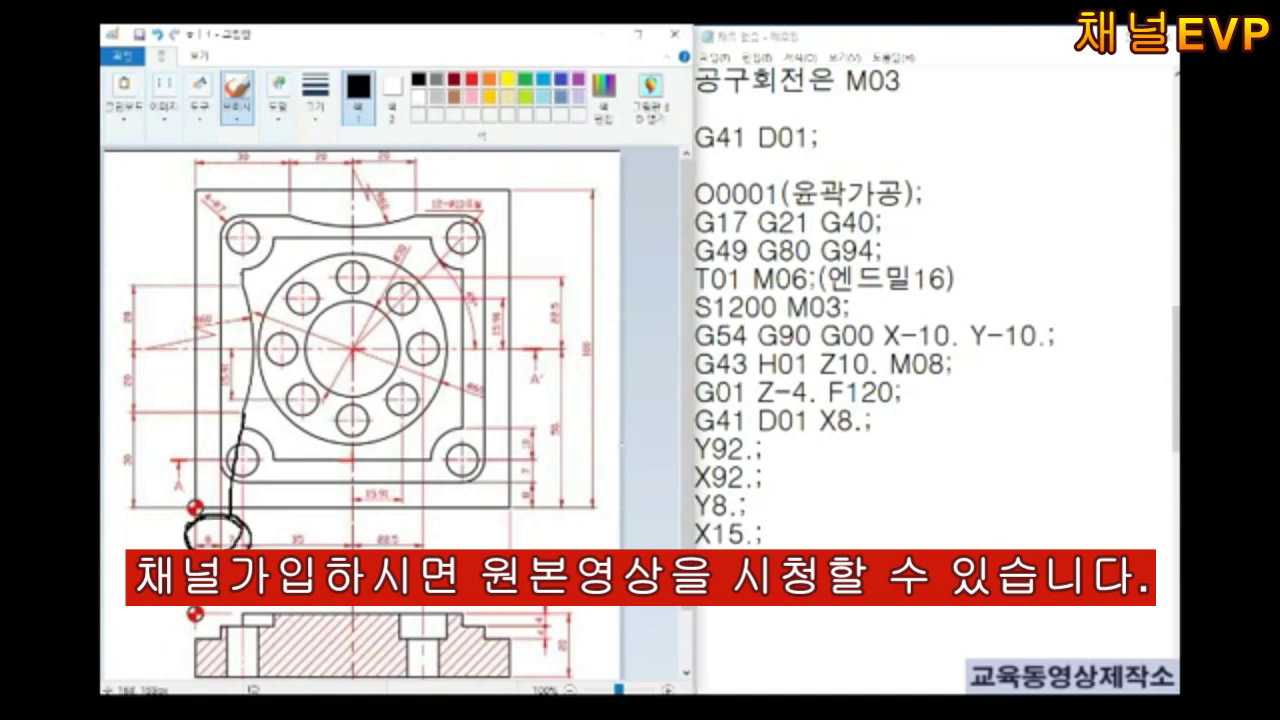
left_click_drag(224, 240, 280, 244)
left_click_drag(420, 240, 496, 242)
left_click_drag(464, 420, 458, 498)
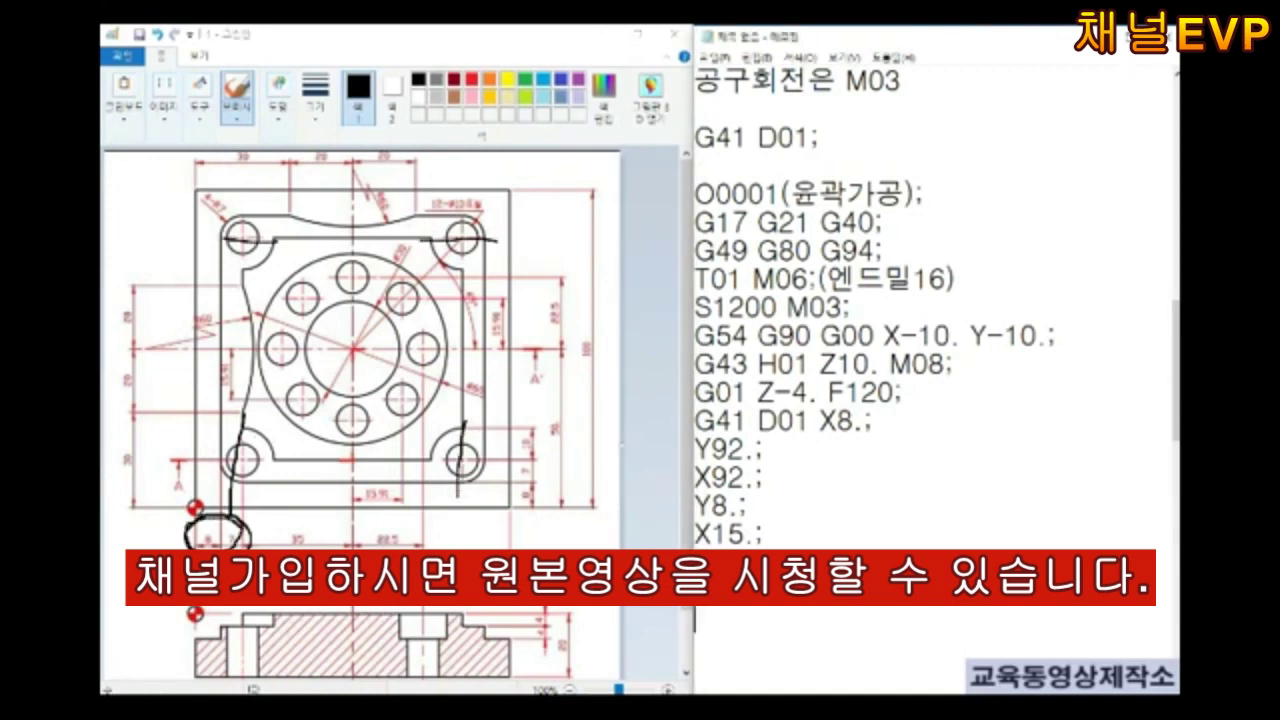
scroll(935, 360, "down", 1)
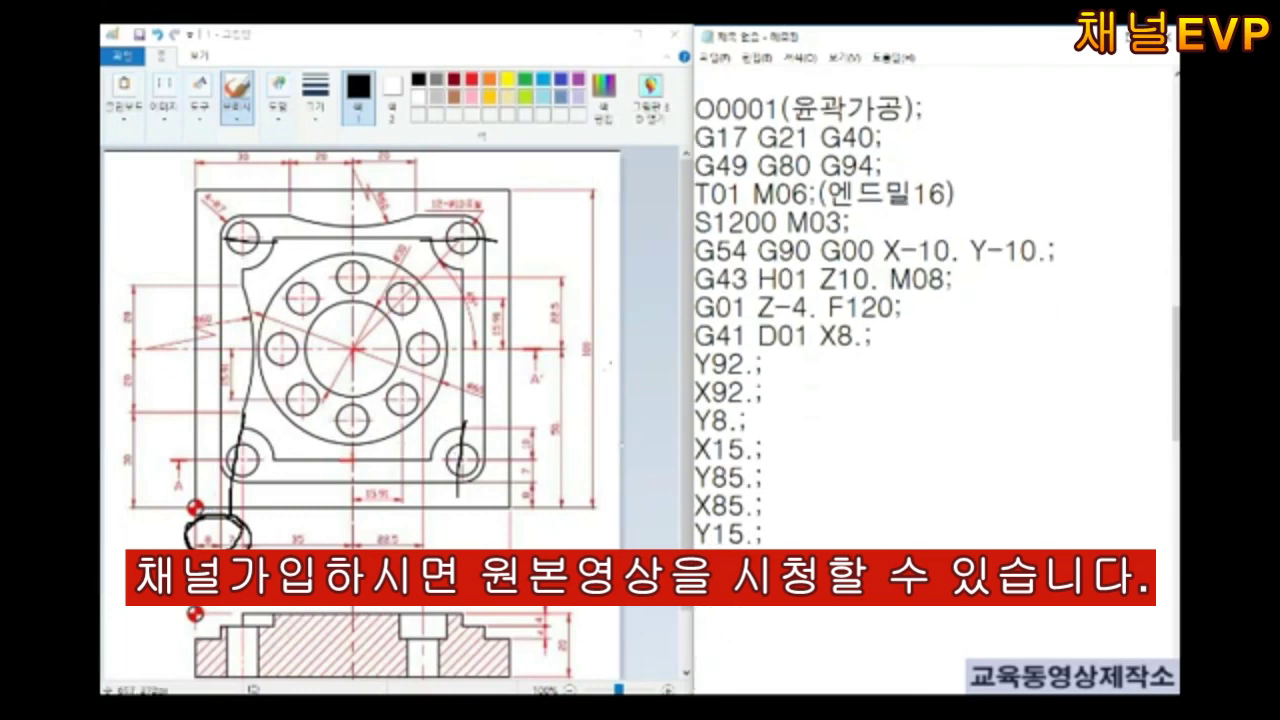
left_click_drag(248, 218, 230, 252)
left_click_drag(470, 222, 452, 252)
left_click_drag(236, 214, 228, 248)
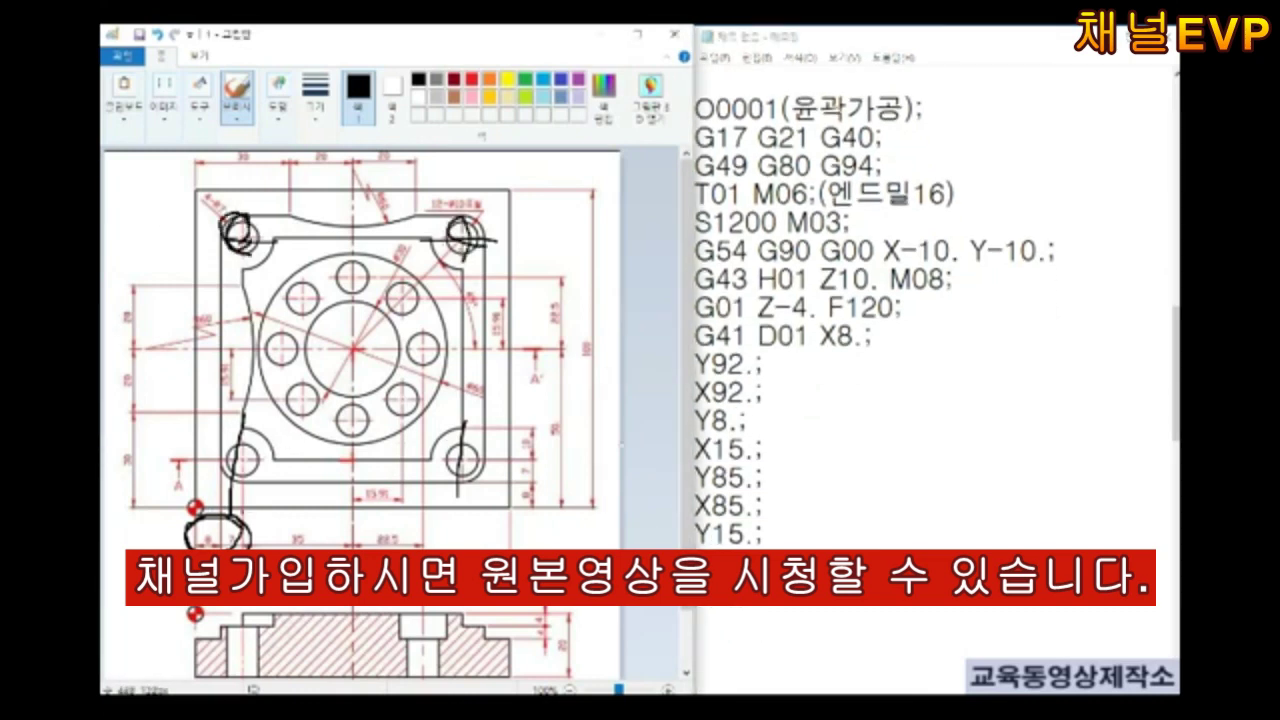
key("ctrl+z")
key("ctrl+z")
key("ctrl+z")
key("ctrl+z")
key("ctrl+z")
key("ctrl+z")
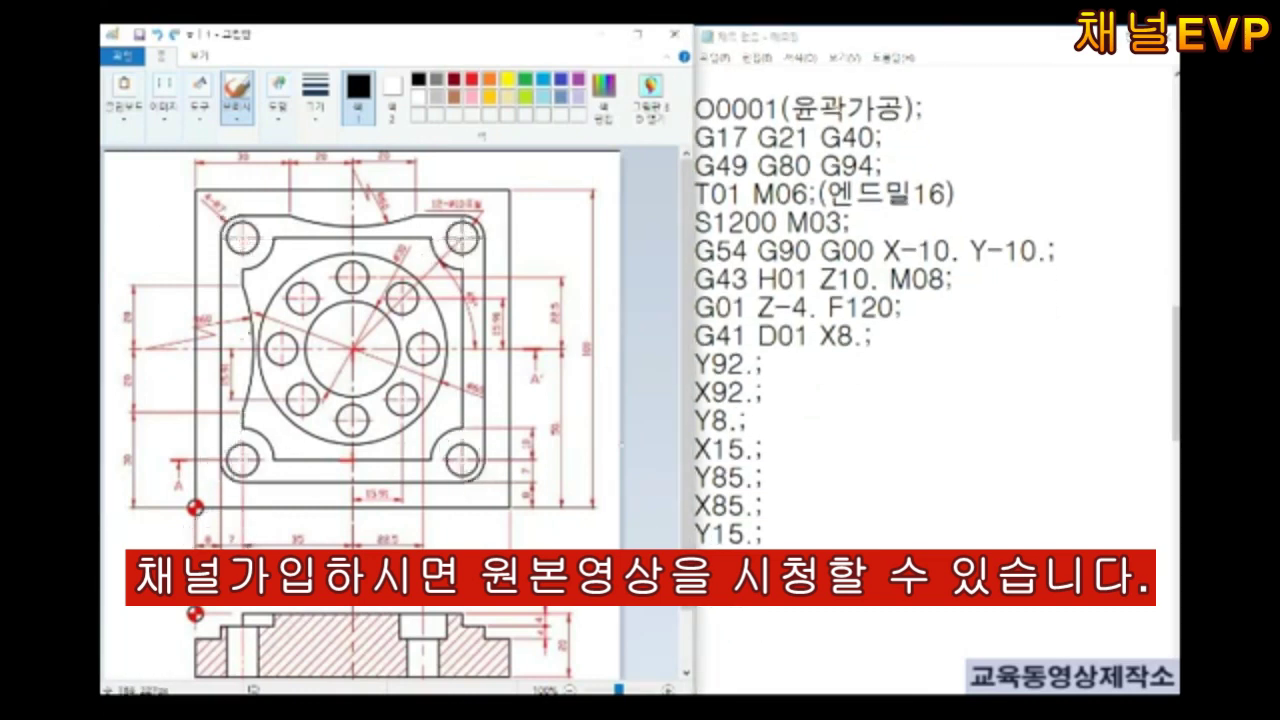
Sketch a curve left of the bolt circle and add G02 and G03 note lines
left_click_drag(240, 452, 238, 456)
left_click_drag(246, 404, 240, 436)
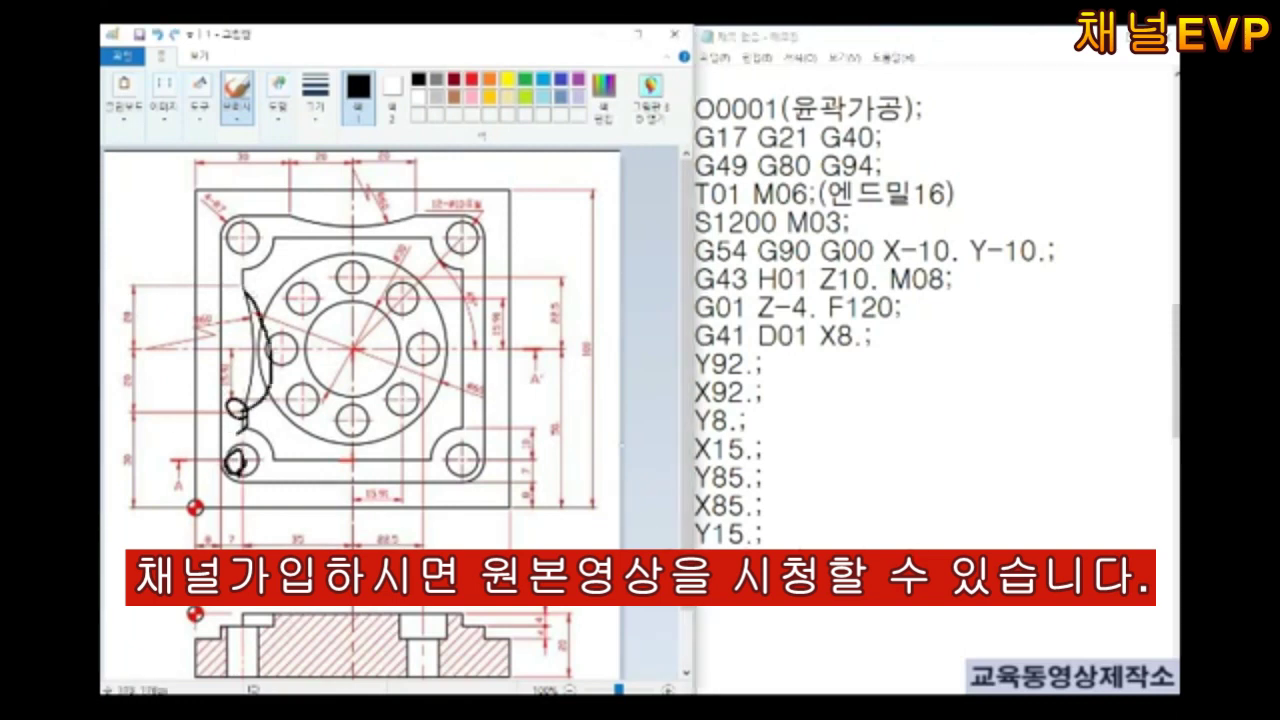
left_click_drag(240, 316, 236, 410)
scroll(766, 623, "down", 1)
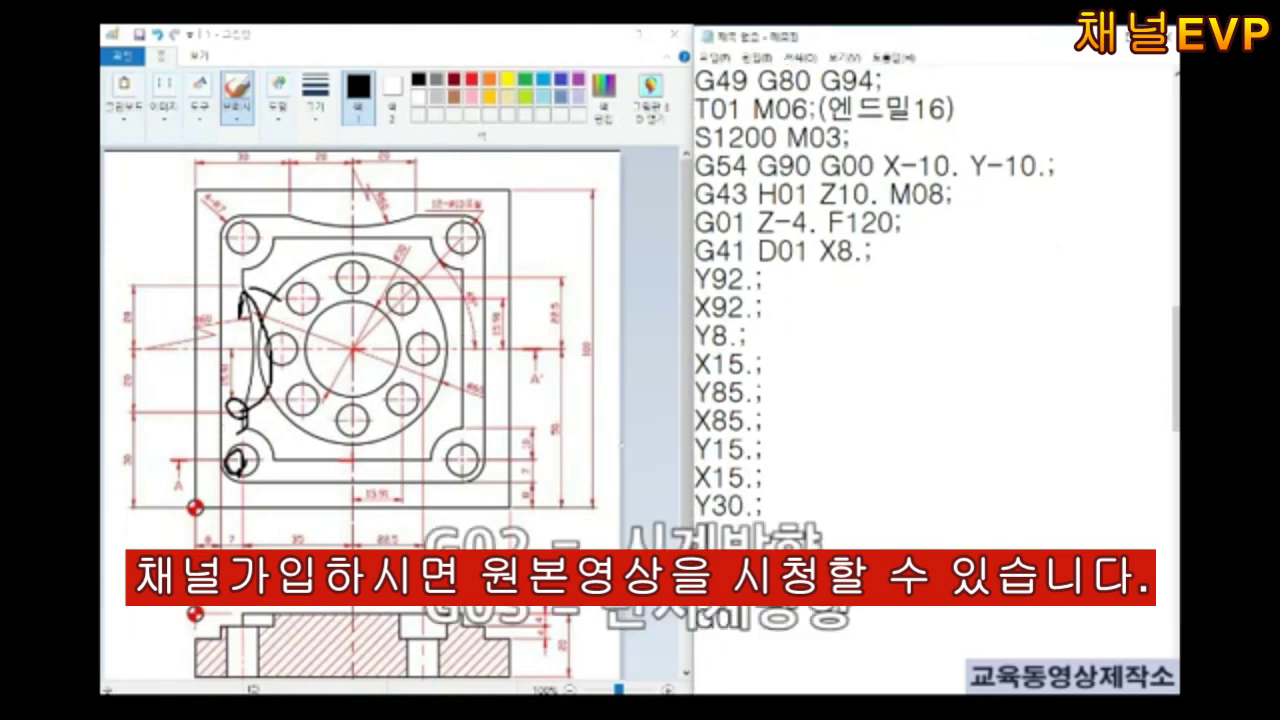
type("G02")
key("Return")
type("G03")
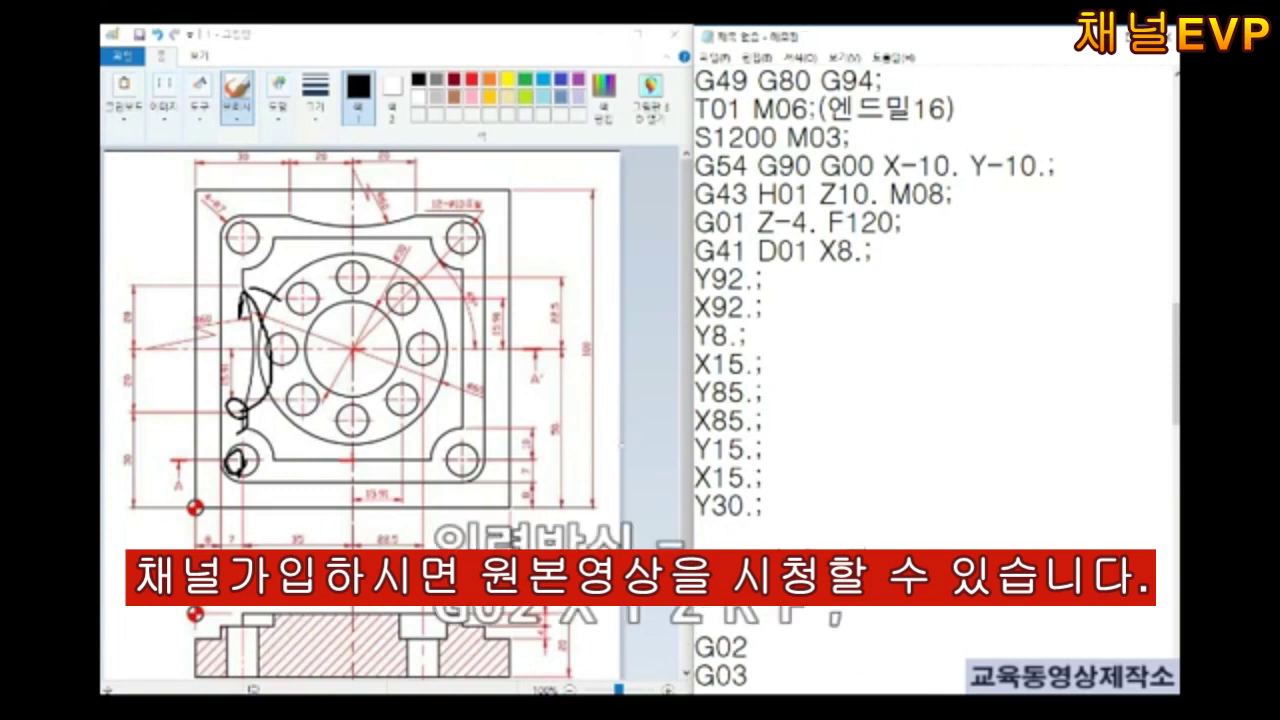
Add the note '둘다 천천히 F값 필수' with the format G02 X Y Z R F
scroll(876, 668, "down", 1)
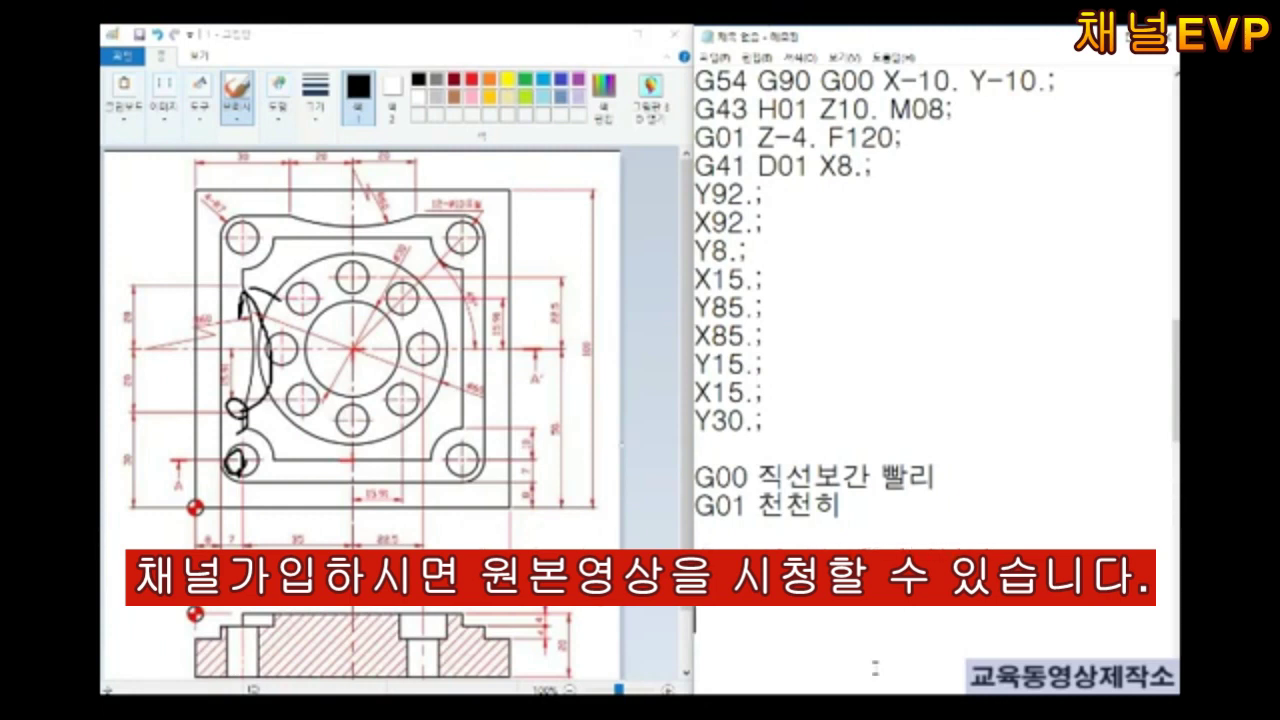
scroll(876, 668, "down", 1)
key("Return")
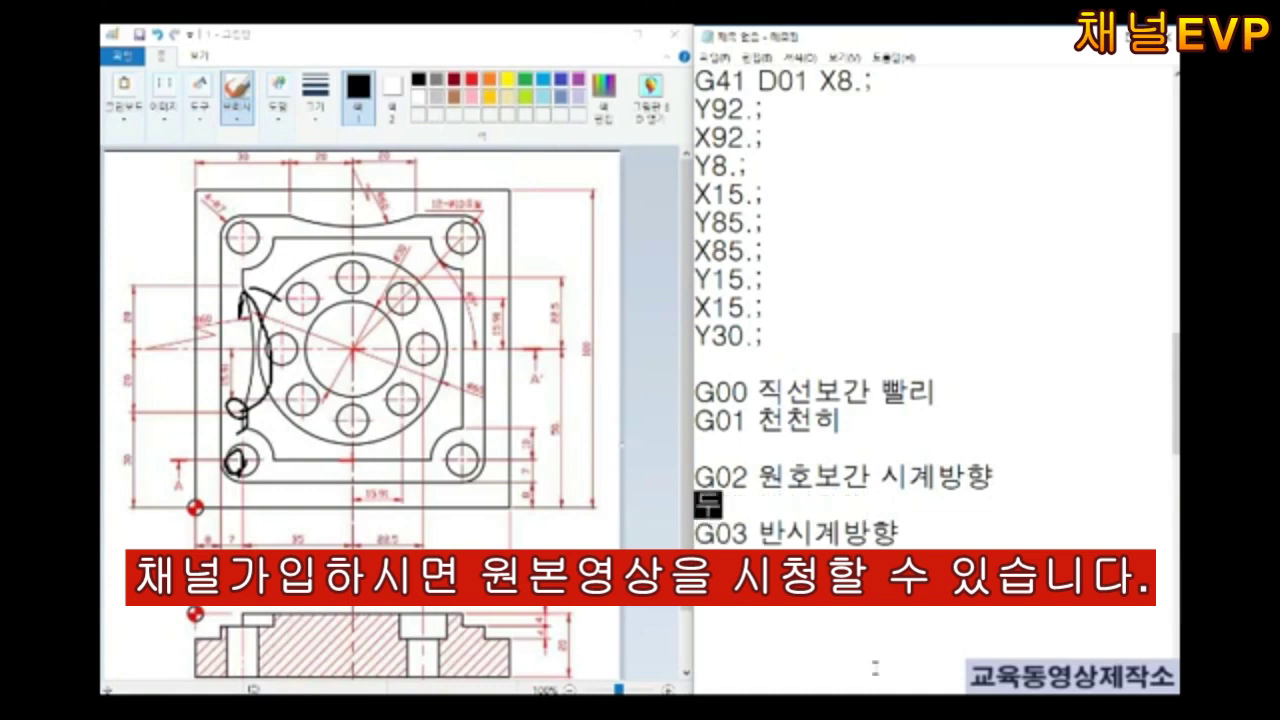
type("둘다 천천히 F값 필수")
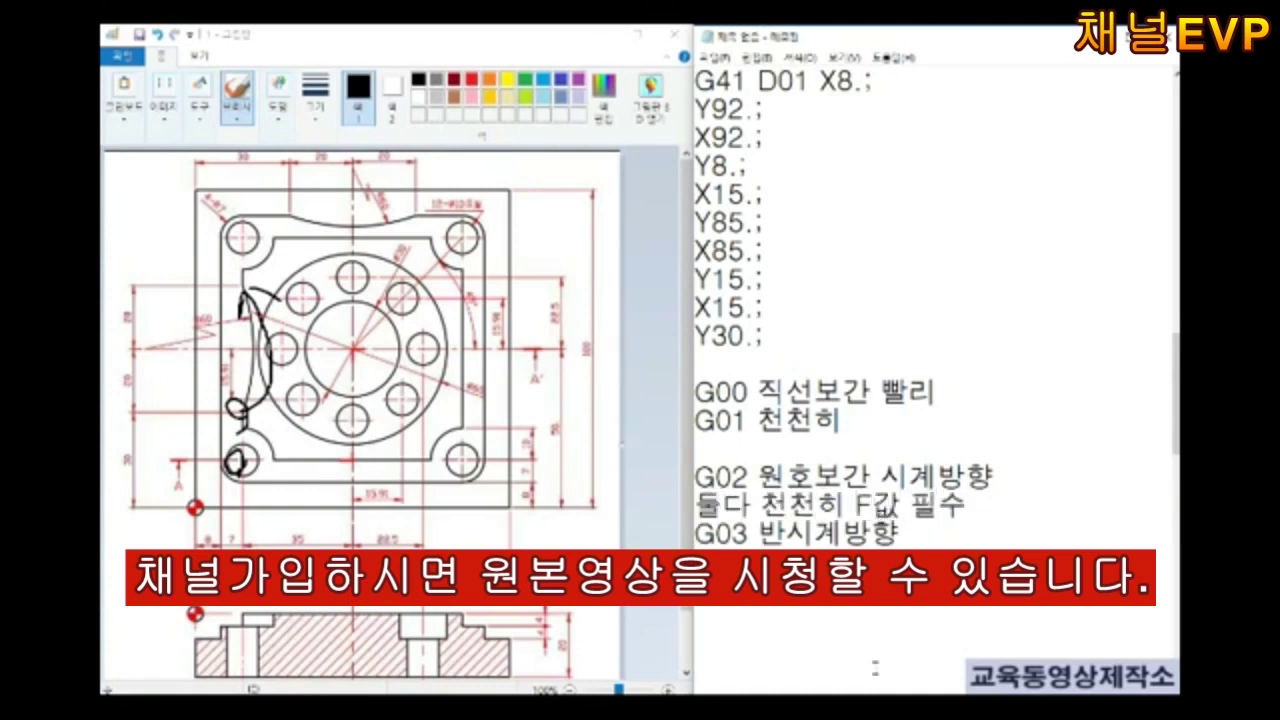
type("G02 X")
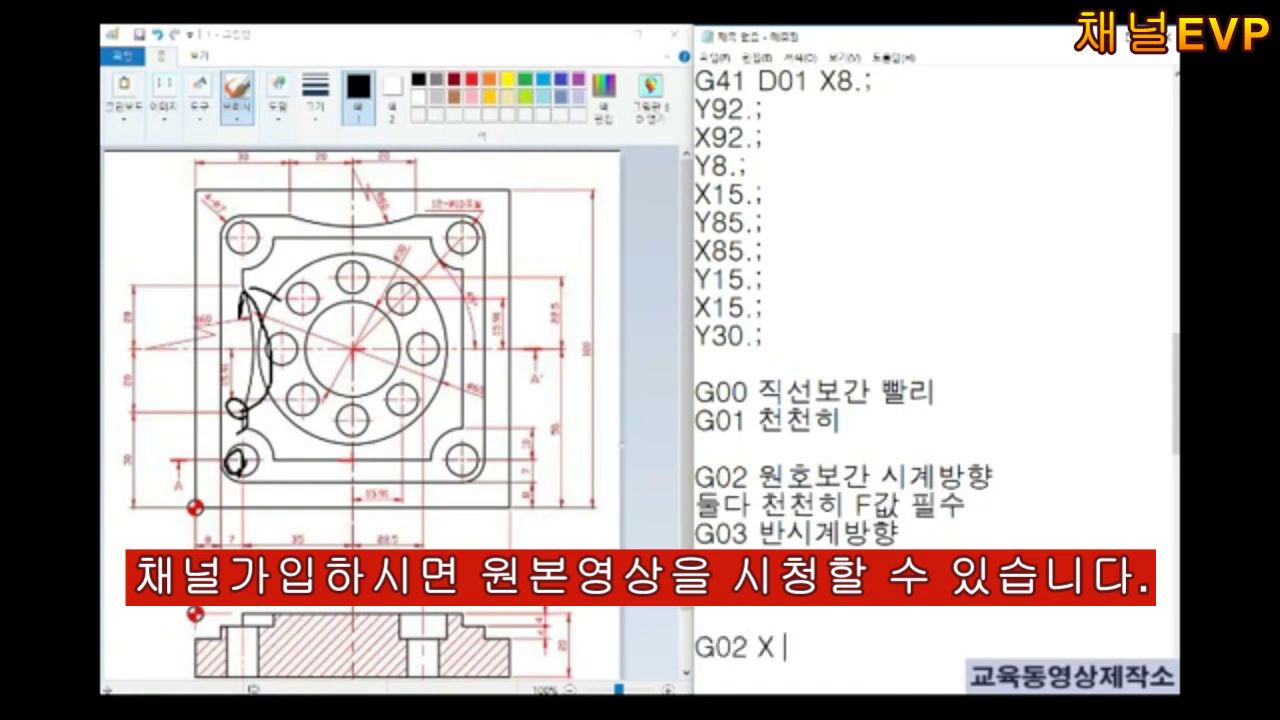
type(" Y Z R F")
scroll(876, 668, "down", 1)
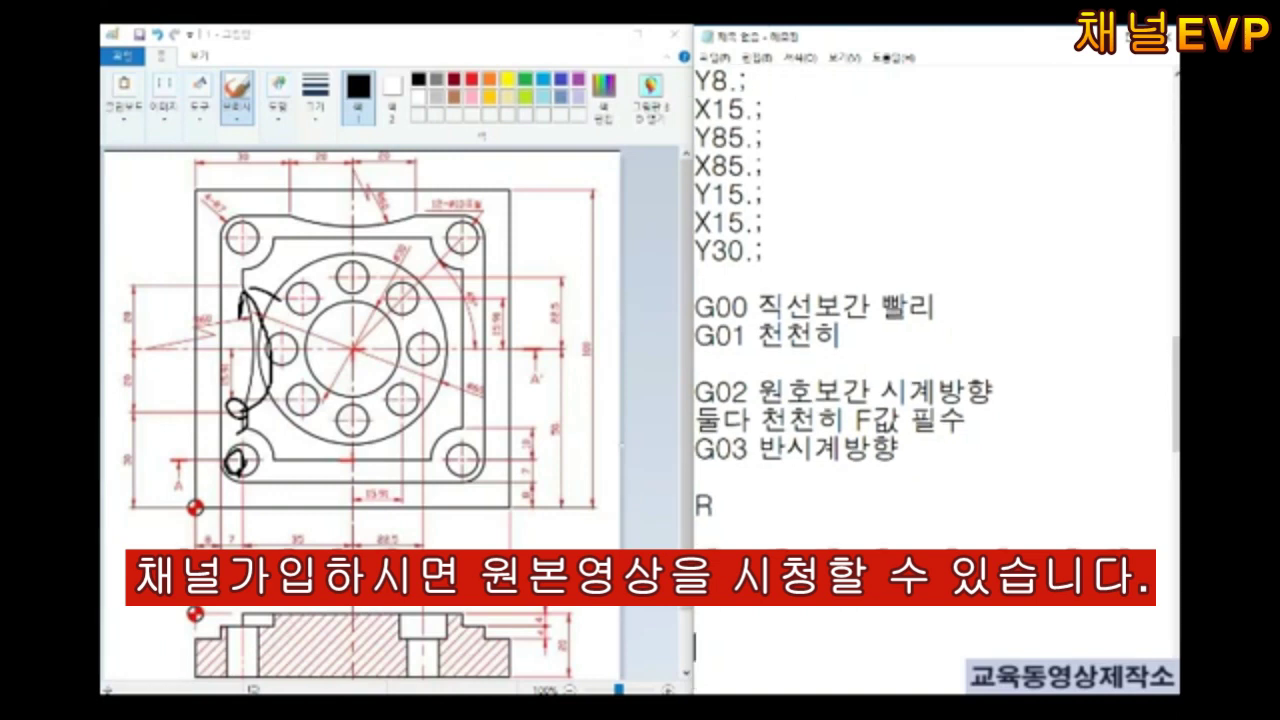
Clear the drawing's scribbles and open blank lines after Y30.; in the notes
left_click(263, 418)
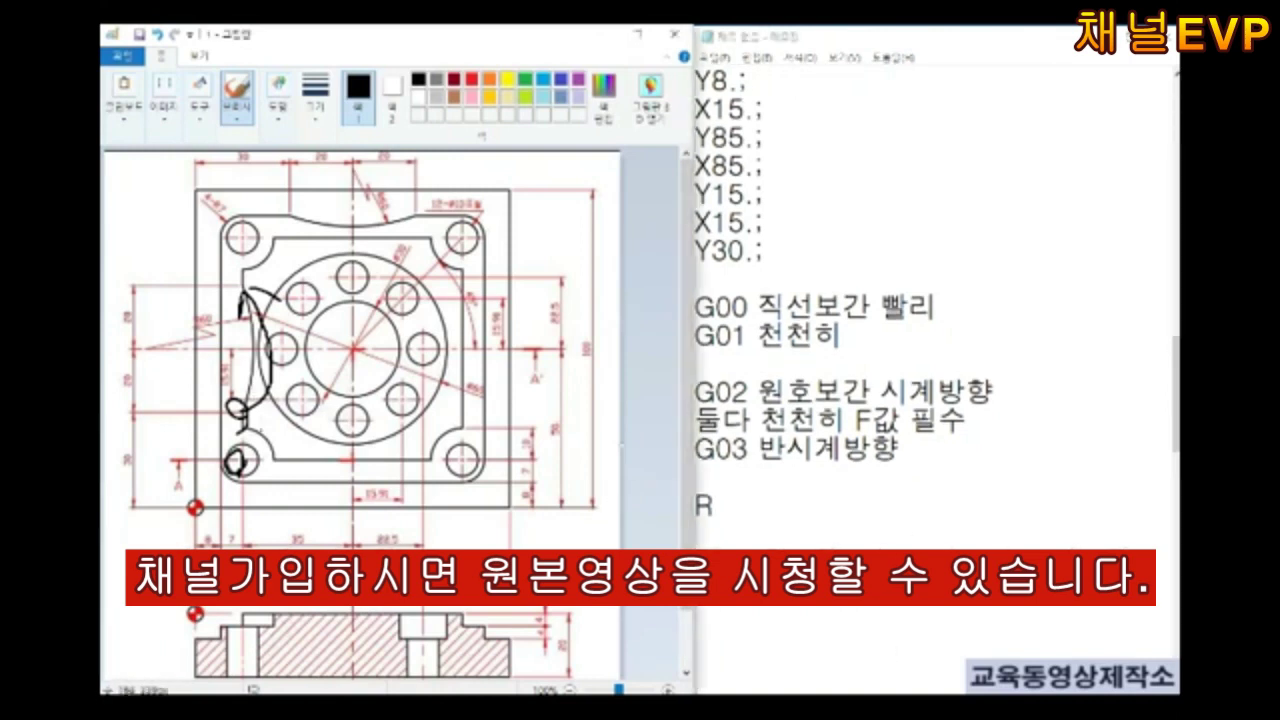
key("ctrl+z")
left_click(860, 508)
left_click(793, 274)
key("Return")
key("Return")
key("Return")
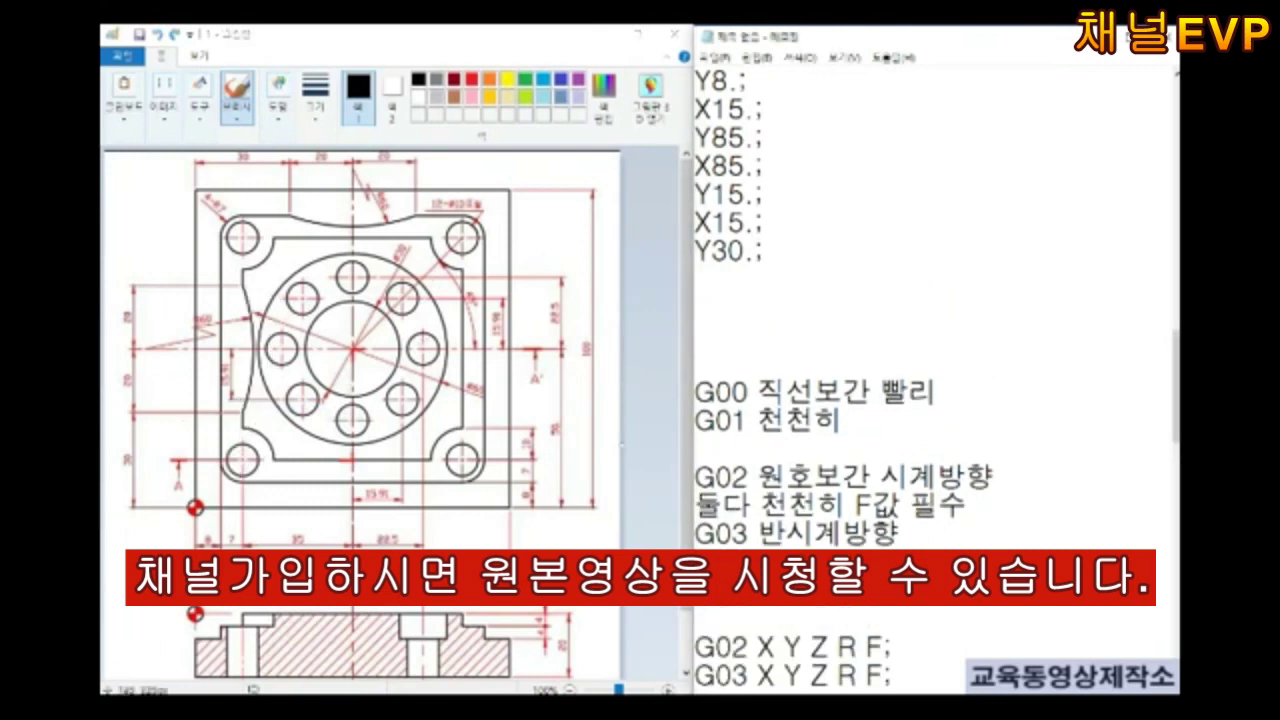
Add the arc block G03 Y70. R60.; after Y30.;, marking the arc on the drawing
mouse_move(243, 406)
left_mouse_down()
mouse_move(231, 414)
mouse_move(257, 309)
mouse_move(249, 320)
left_mouse_up()
left_click(760, 280)
type("G03 Y")
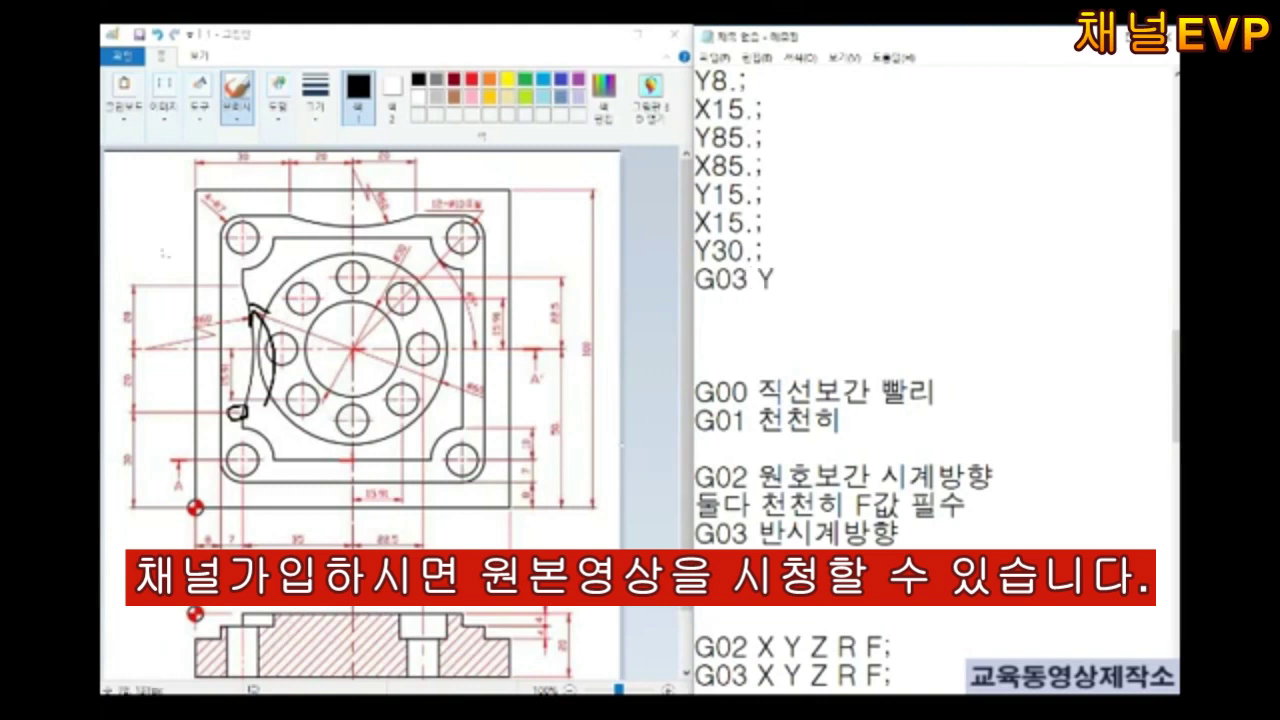
mouse_move(152, 297)
left_mouse_down()
mouse_move(155, 345)
mouse_move(248, 318)
left_mouse_up()
left_click(800, 280)
type("Y70. R")
left_click(848, 280)
type("60.;")
key("Return")
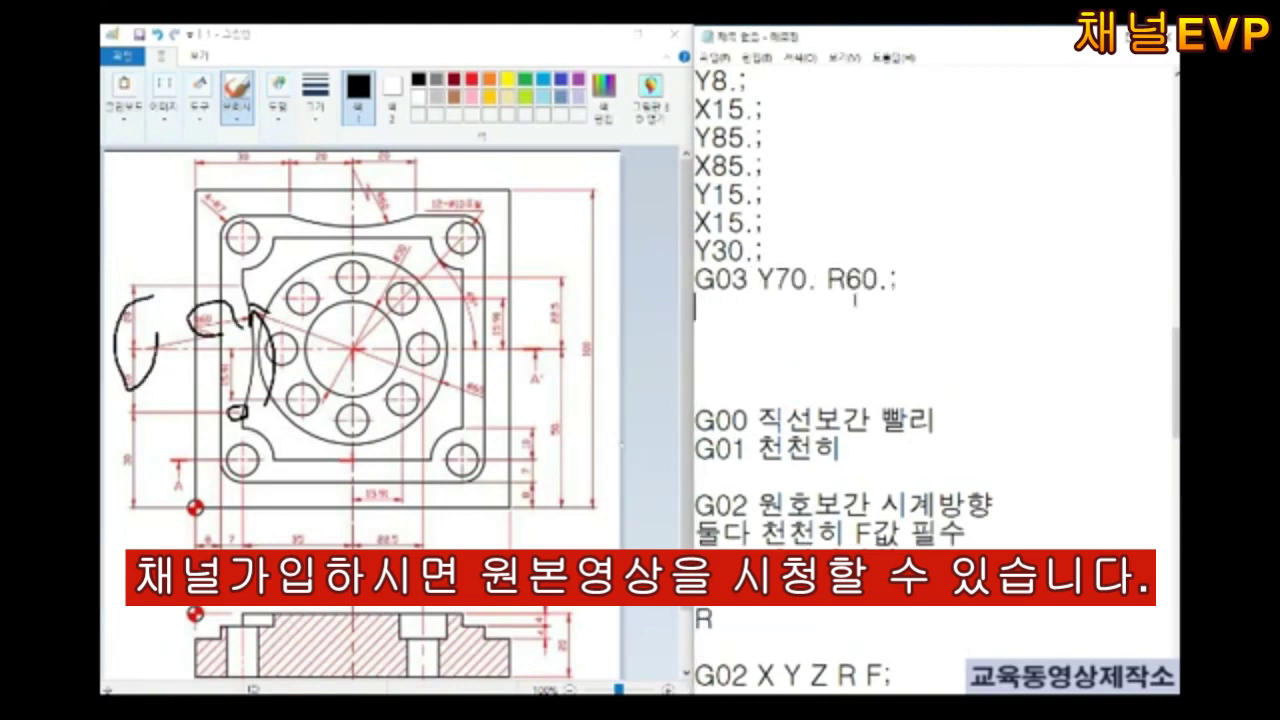
Add the line G01 Y75.;, correcting the mistyped Y value
left_click_drag(240, 264, 236, 272)
left_click(855, 308)
type("G01 ")
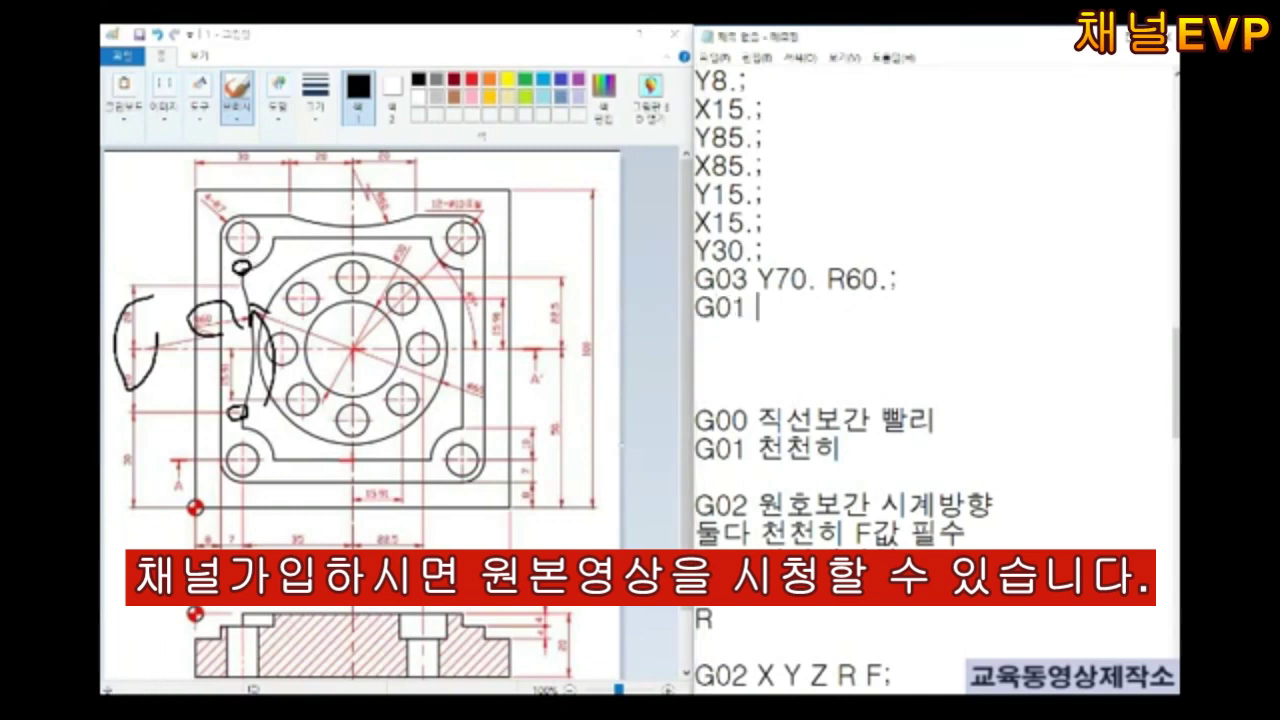
type("Y")
left_click_drag(122, 440, 128, 468)
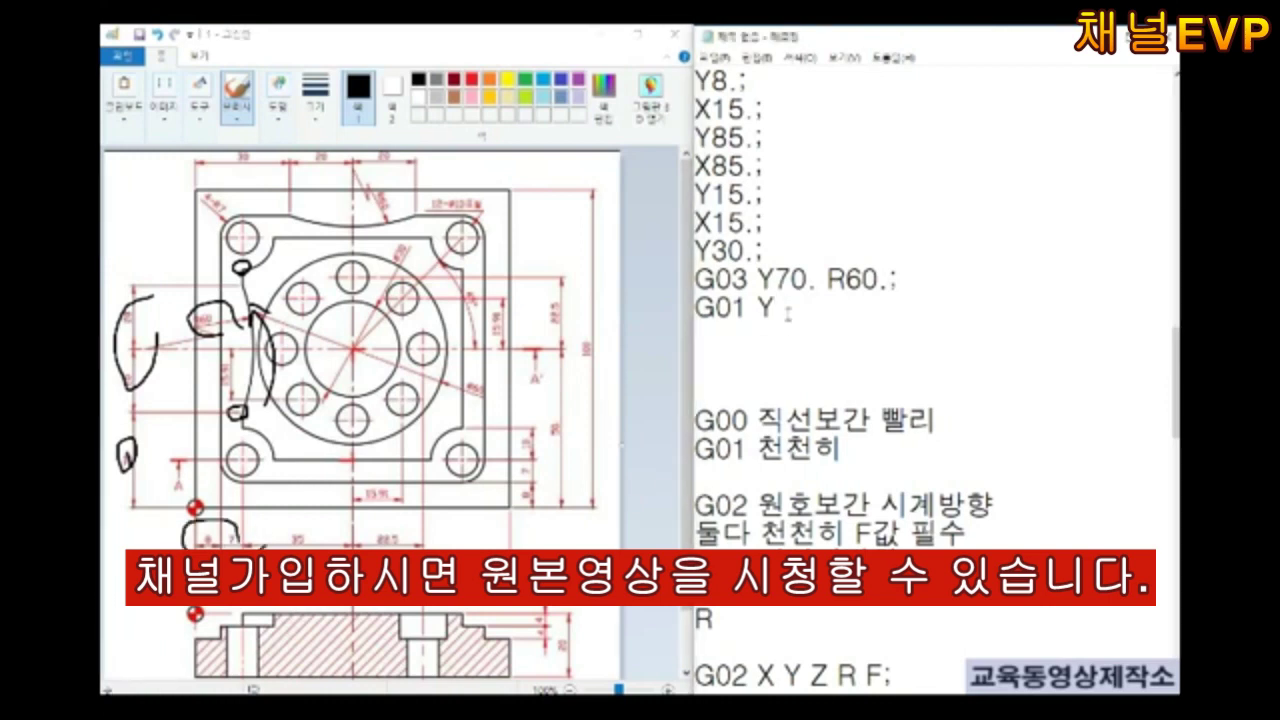
type("65.")
left_click_drag(198, 522, 235, 545)
key("BackSpace")
key("BackSpace")
type("75.")
type(";")
key("Return")
Work out the corner on the drawing, undo the sketches, and add G03 X25. Y85. R10.;
mouse_move(155, 190)
left_mouse_down()
mouse_move(141, 210)
mouse_move(190, 172)
left_mouse_up()
left_click_drag(300, 162, 258, 242)
left_click_drag(145, 243, 258, 236)
left_click_drag(240, 236, 236, 270)
mouse_move(275, 210)
left_mouse_down()
mouse_move(240, 270)
mouse_move(282, 257)
left_mouse_up()
key("ctrl+z")
key("ctrl+z")
key("ctrl+z")
key("ctrl+z")
key("ctrl+z")
key("ctrl+z")
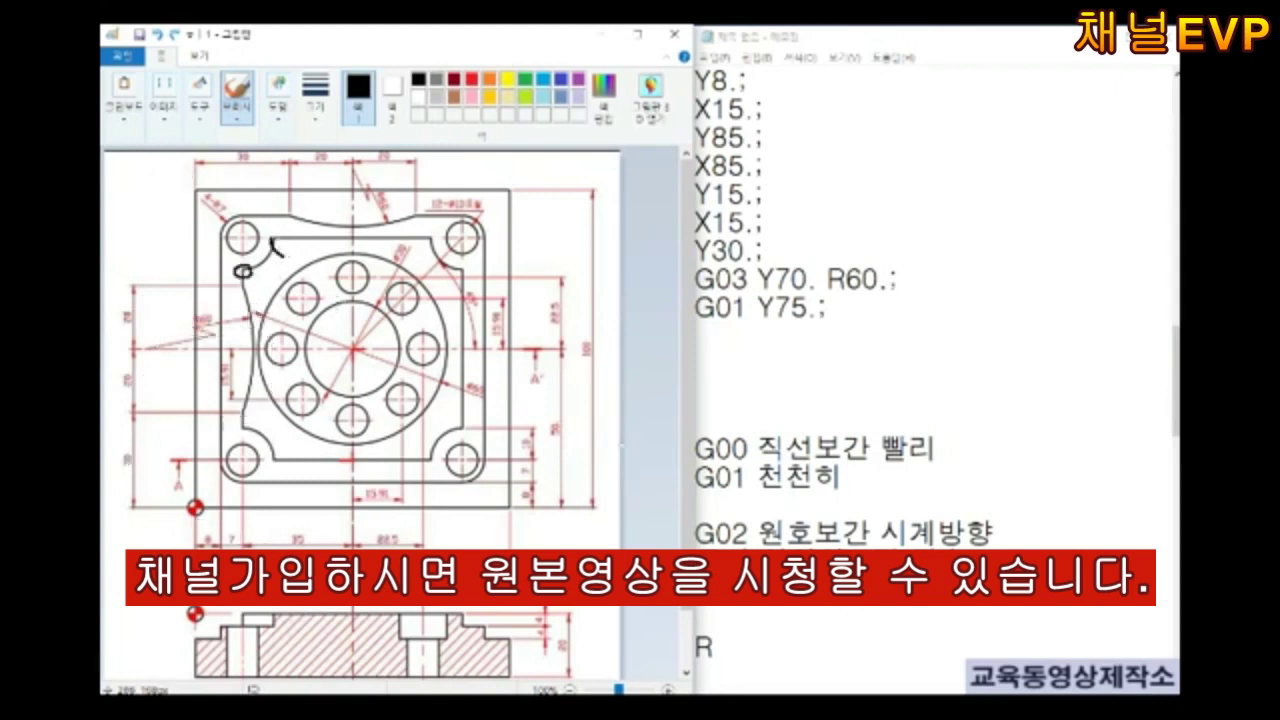
type("G03 X")
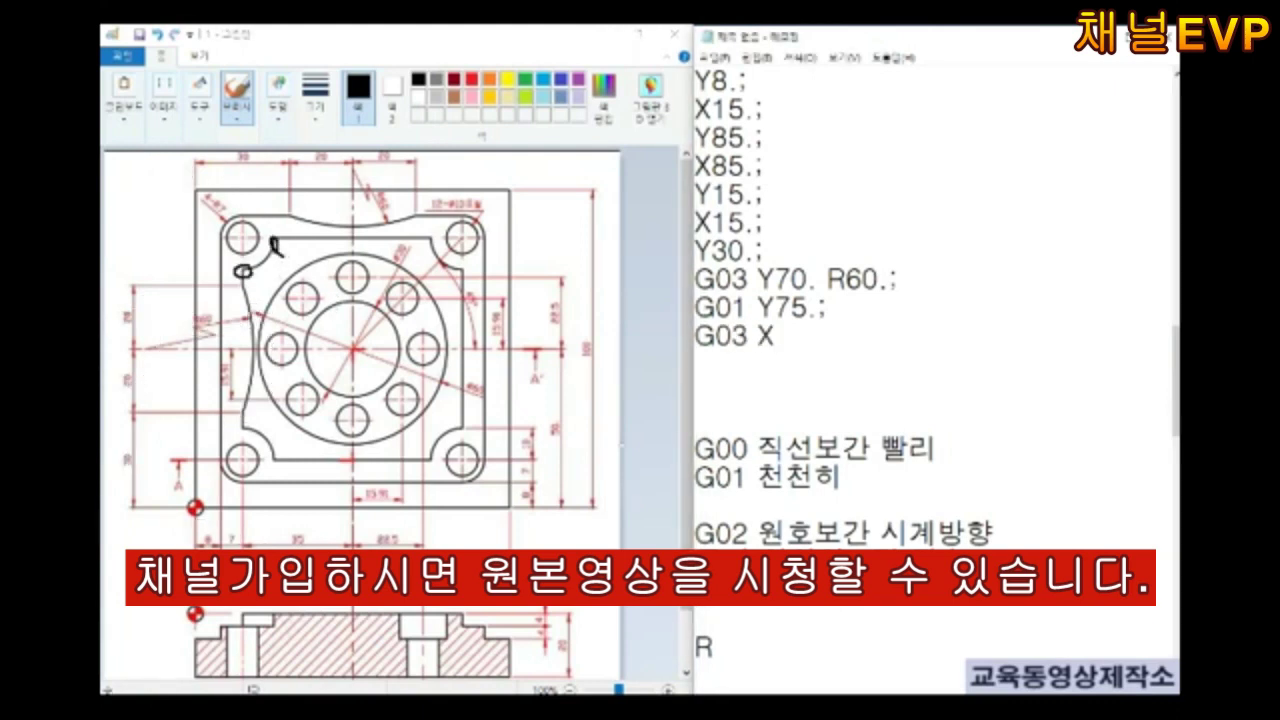
type("25. Y")
type("85. R10.;")
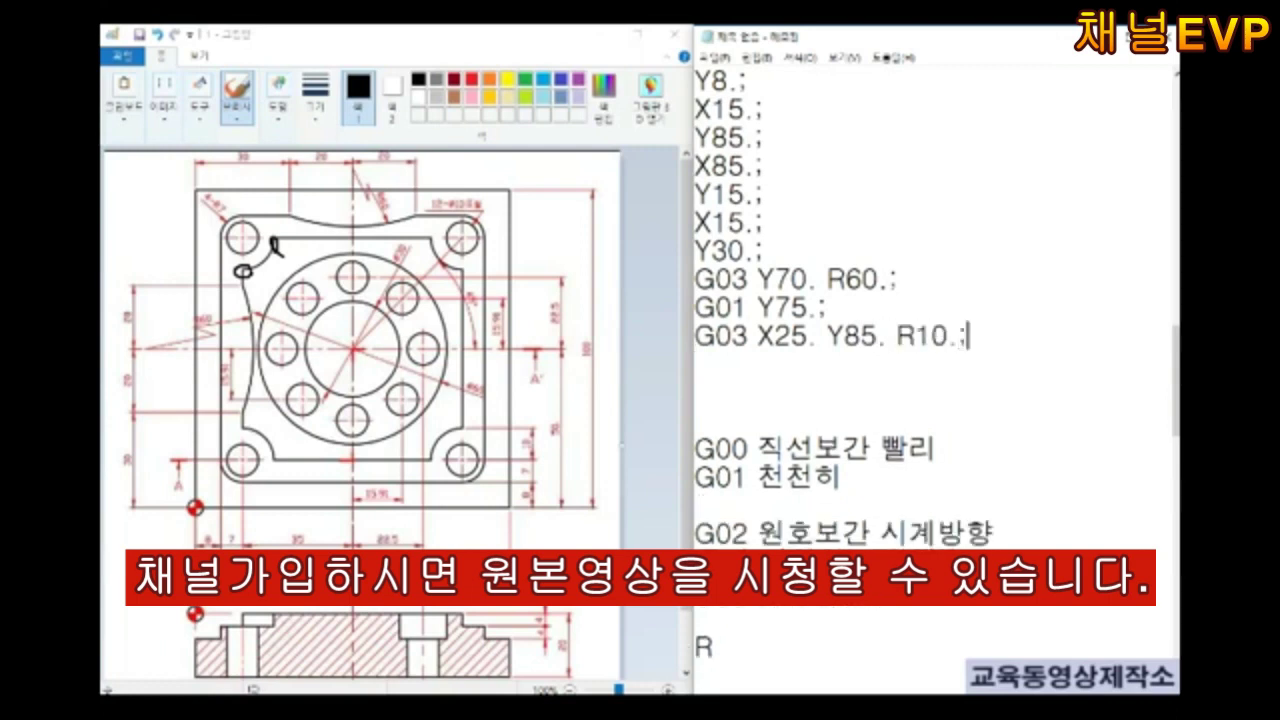
key("Return")
Add G01 X75.; and the arc G03 X85. Y75. R10.;
left_click_drag(430, 233, 424, 236)
type("G01")
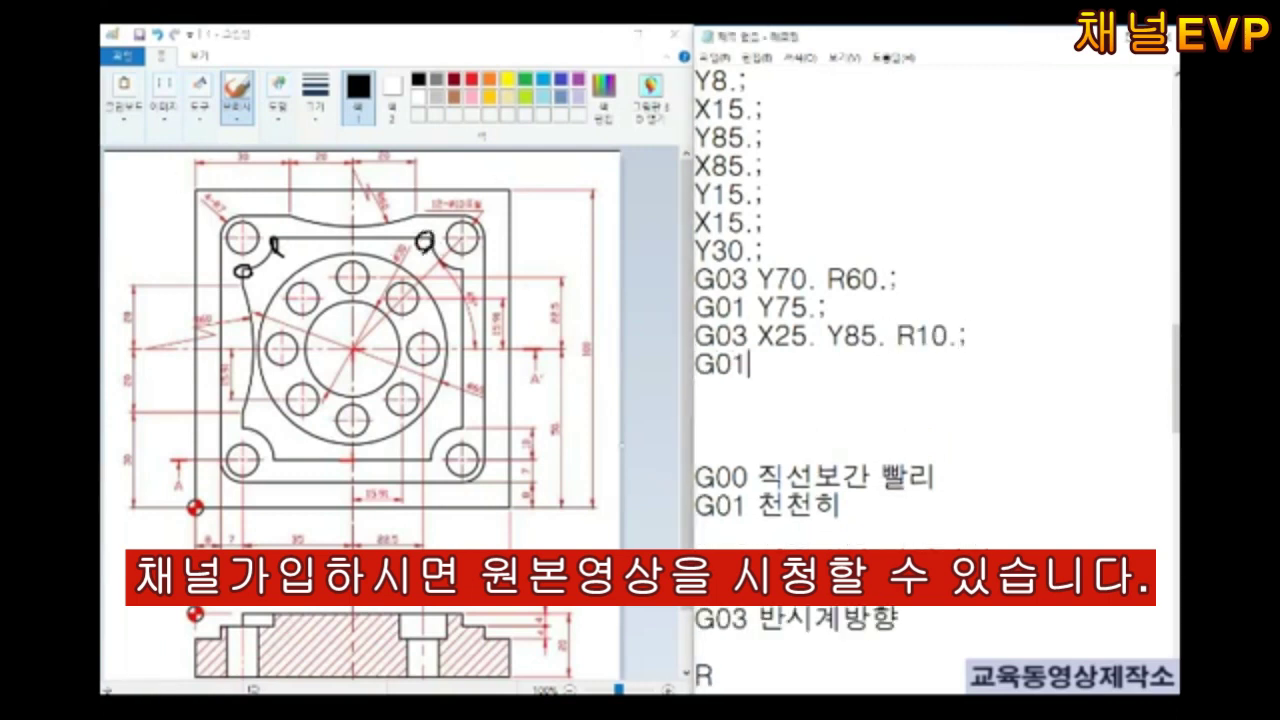
type(" X75.;")
key("Return")
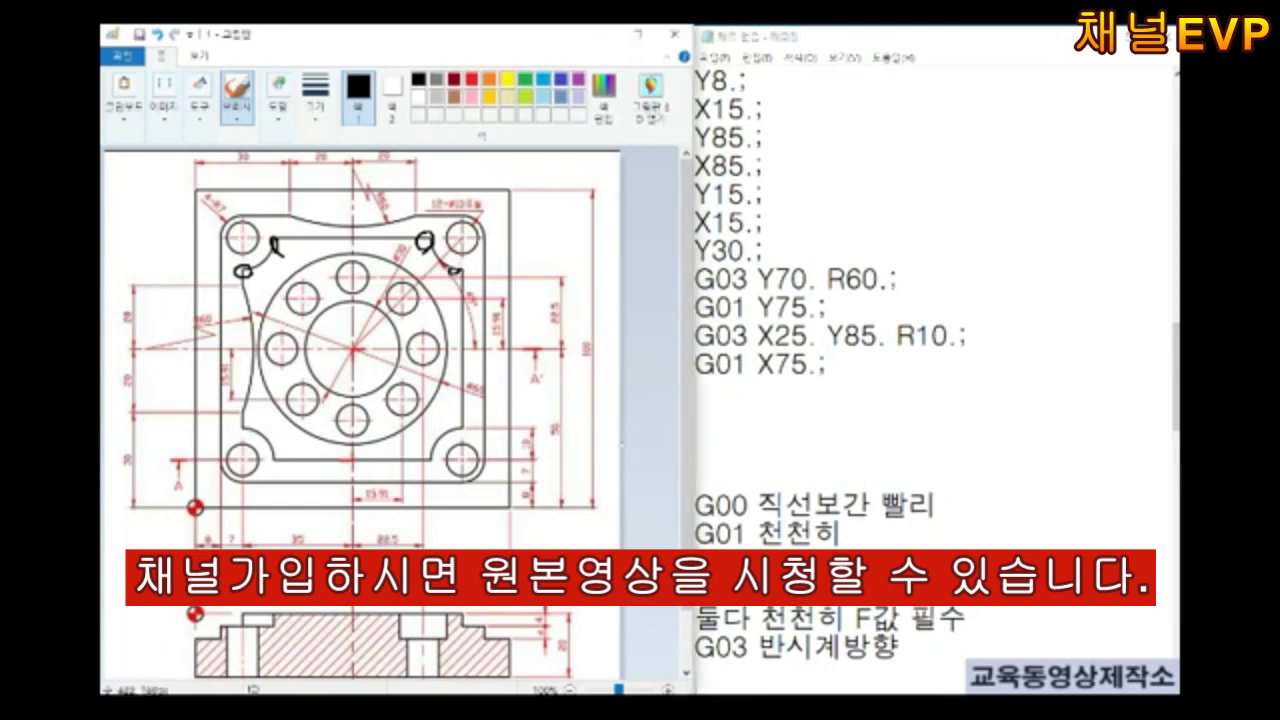
left_click_drag(452, 270, 468, 280)
type("G03 X85. Y75")
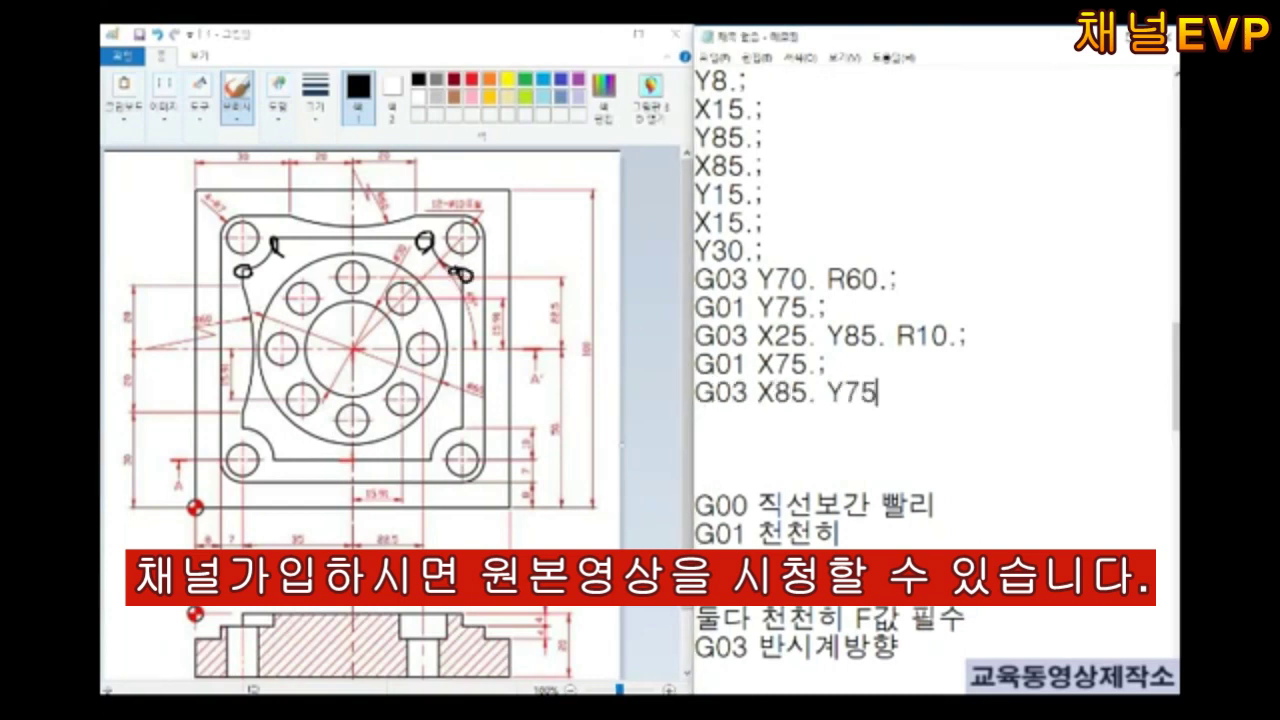
type(". R10.;")
key("Return")
Add G01 Y25.;, G03 X75. Y15. R10.; and G01 X25.;
type("G01 Y")
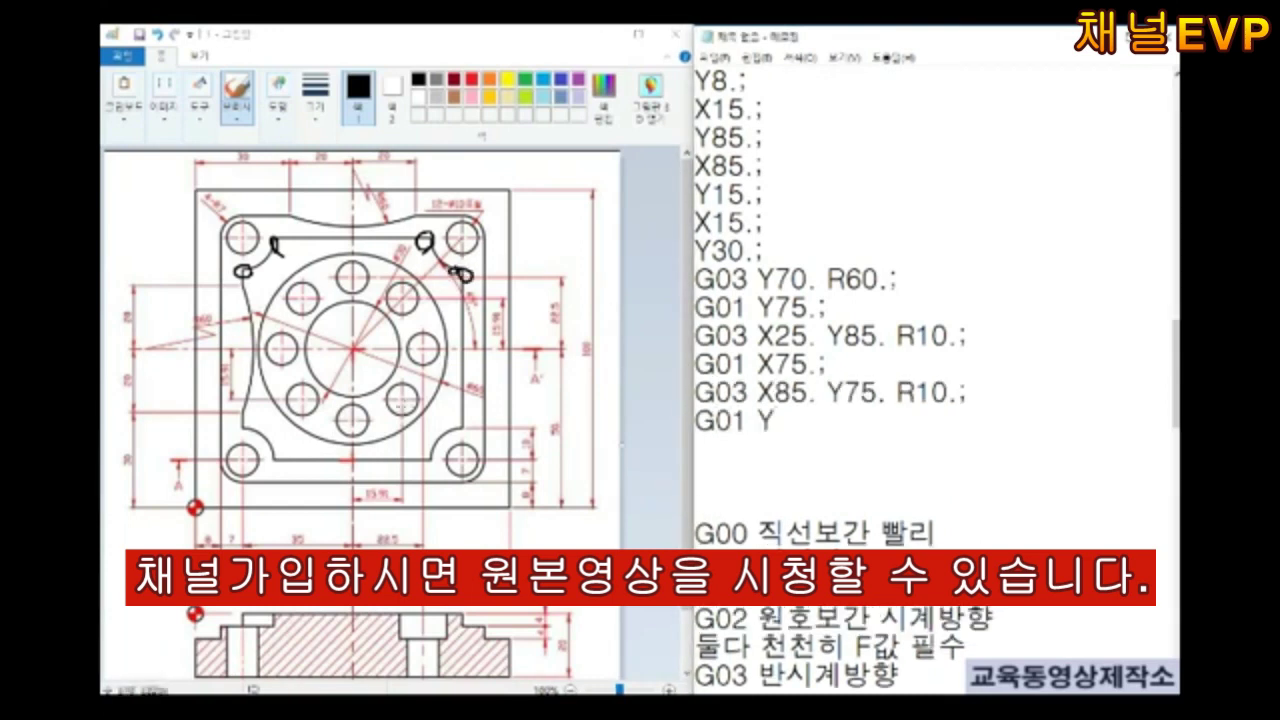
left_click_drag(518, 400, 546, 478)
left_click(780, 422)
type("25.;")
key("Return")
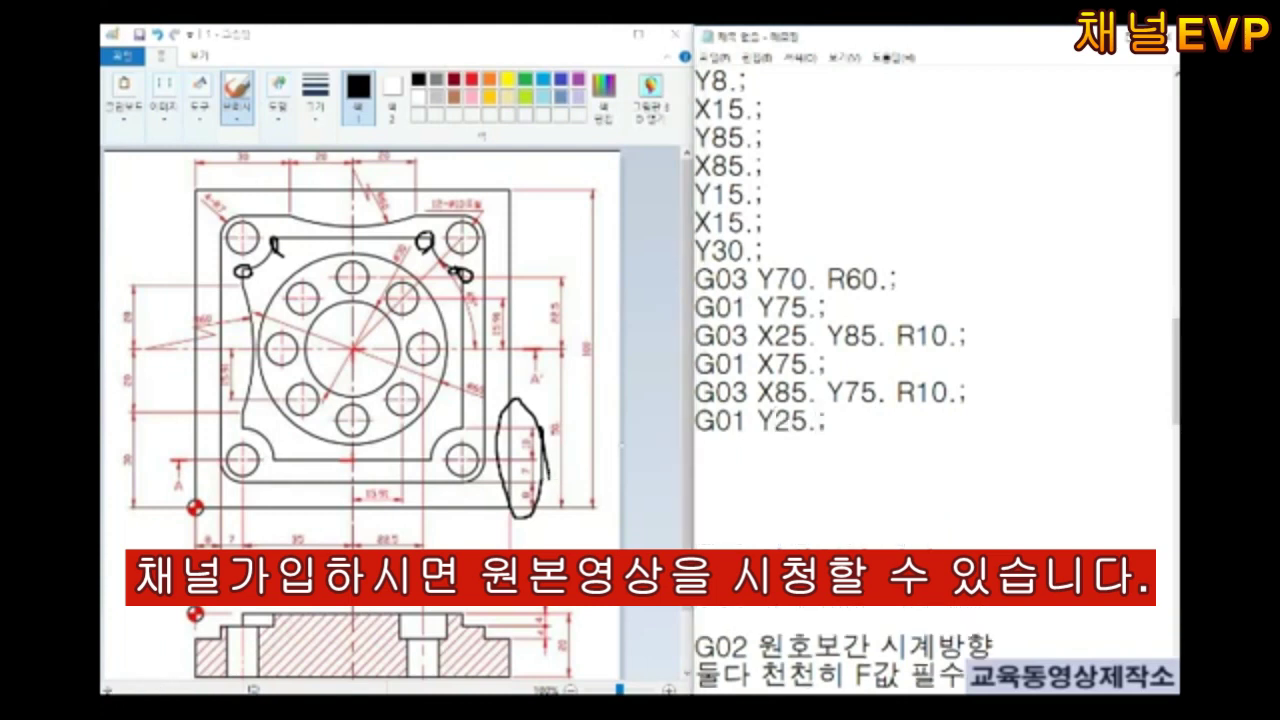
type("G03 X75. Y15. R10.;")
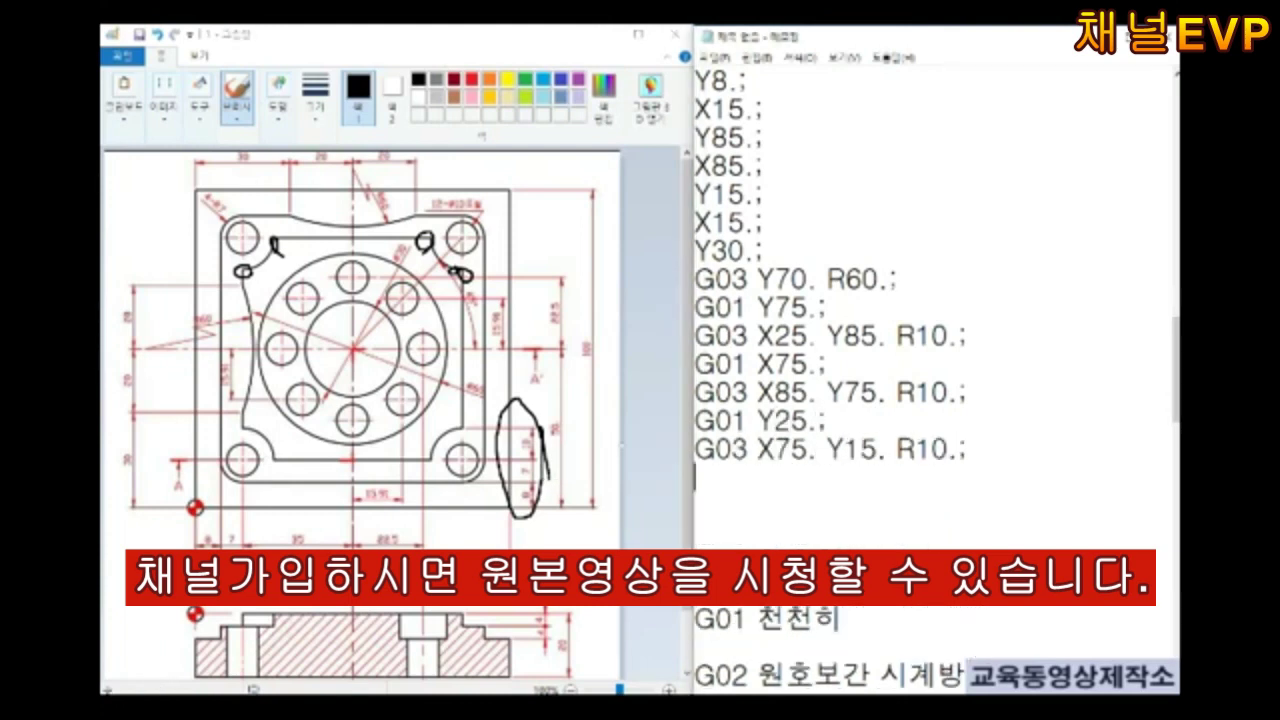
key("Return")
type("G01 X25.;")
key("Return")
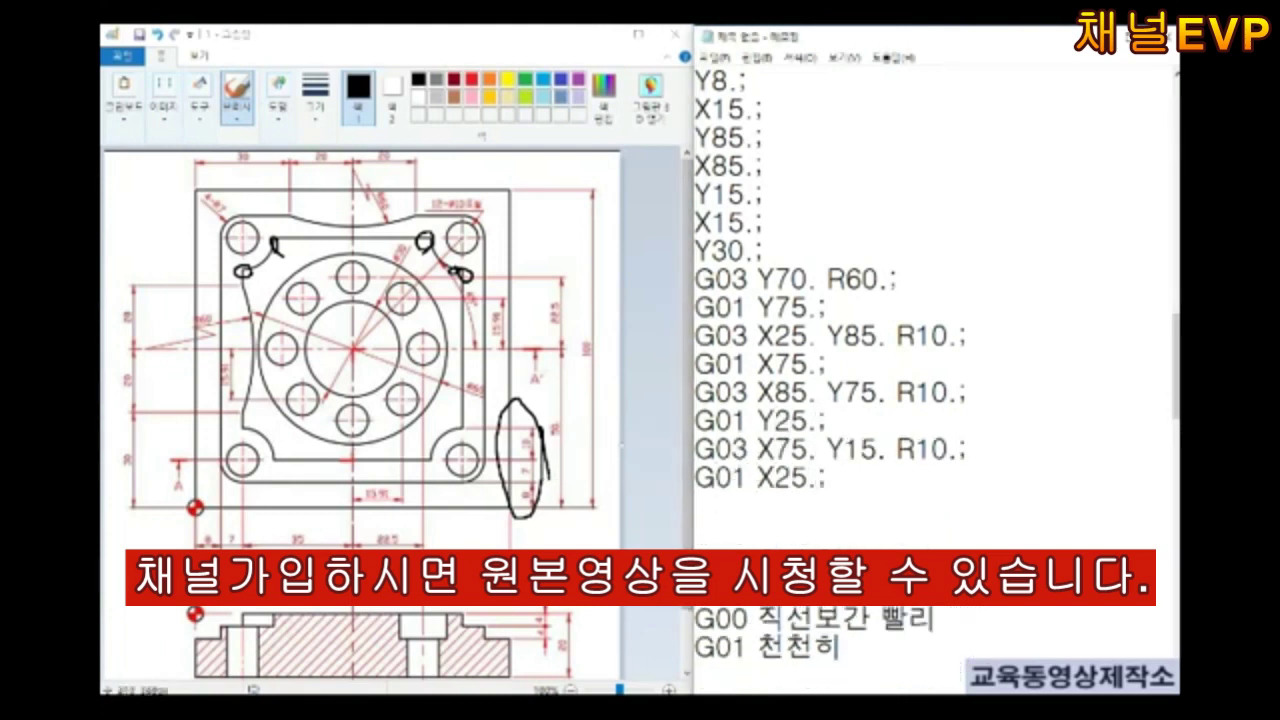
Add the bottom-left corner arc G03 X15. Y25. R10.;
left_click_drag(272, 455, 284, 466)
left_click(790, 478)
type("G03 X15. Y")
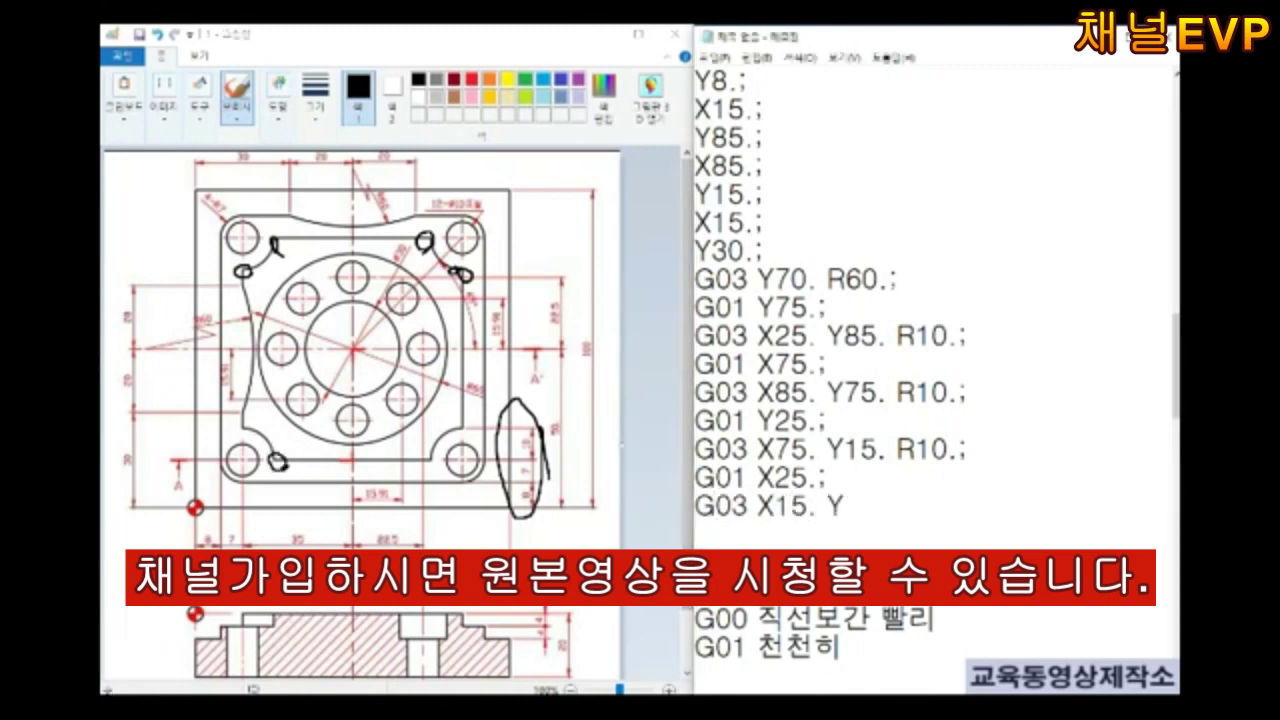
type("25. R10.;")
Trace the exit path on the drawing and finish with G01 X-10.; and Z10. M09;
left_click_drag(240, 418, 246, 436)
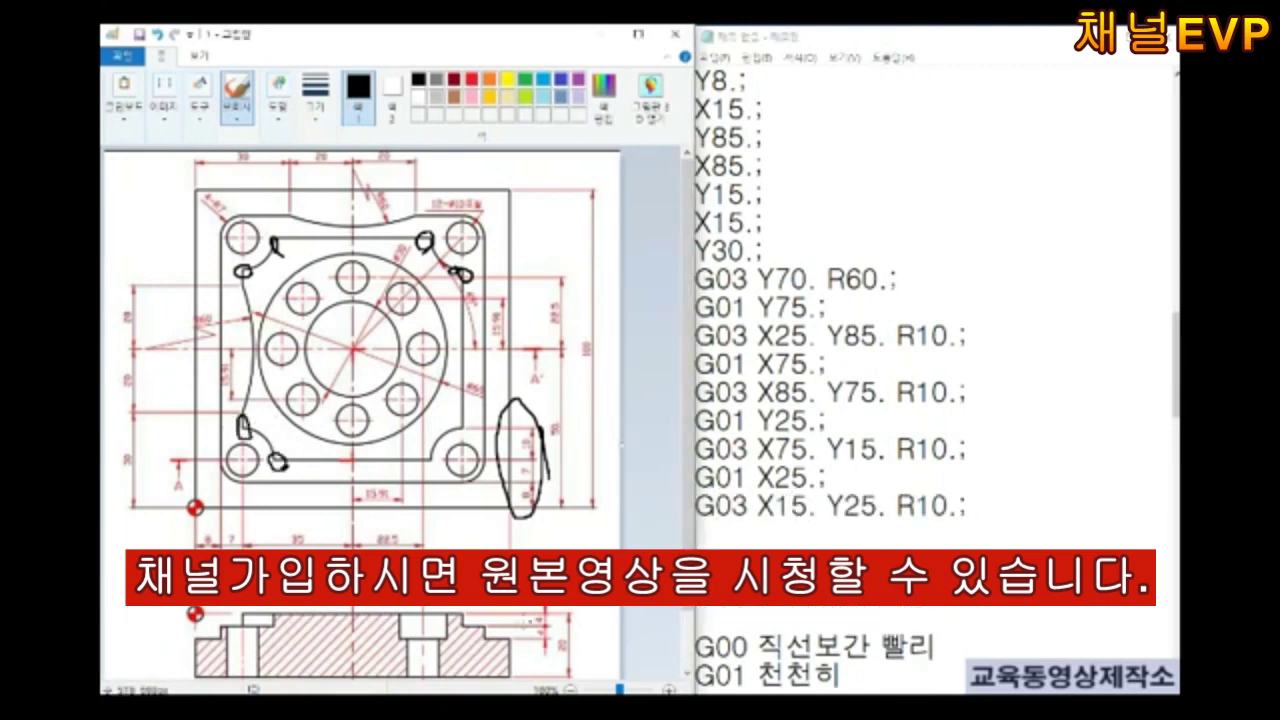
left_click_drag(546, 624, 104, 630)
left_click(720, 534)
type("G01 X-10.;")
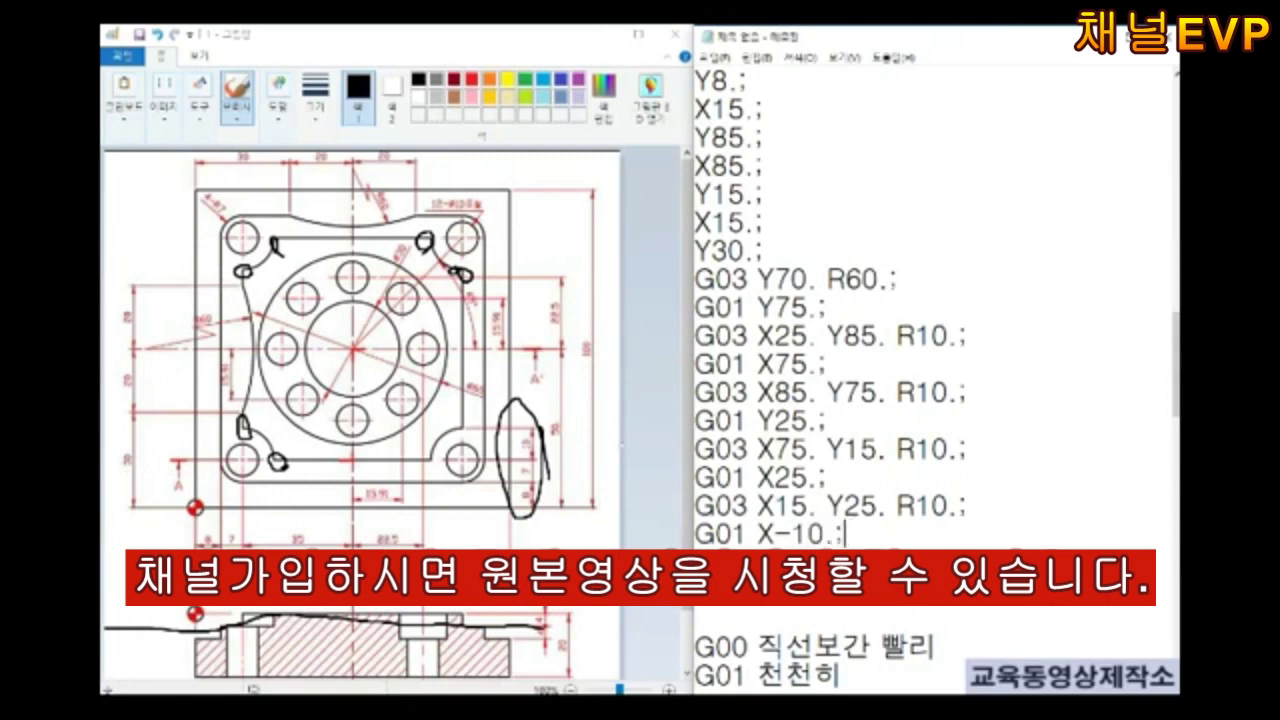
key("Return")
type("Z10. M09;")
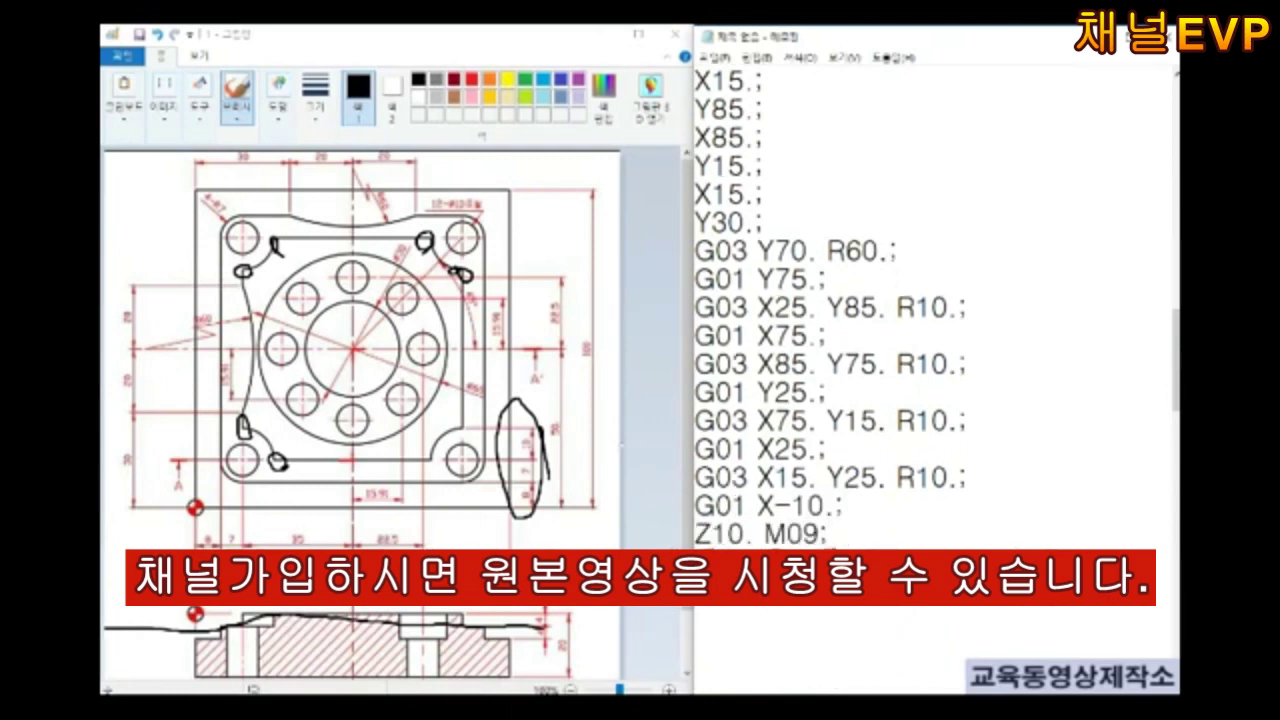
type("M02")
Check the H/D tool offset table in VCNC, then bring back the O0001 program listing
scroll(935, 350, "down", 1)
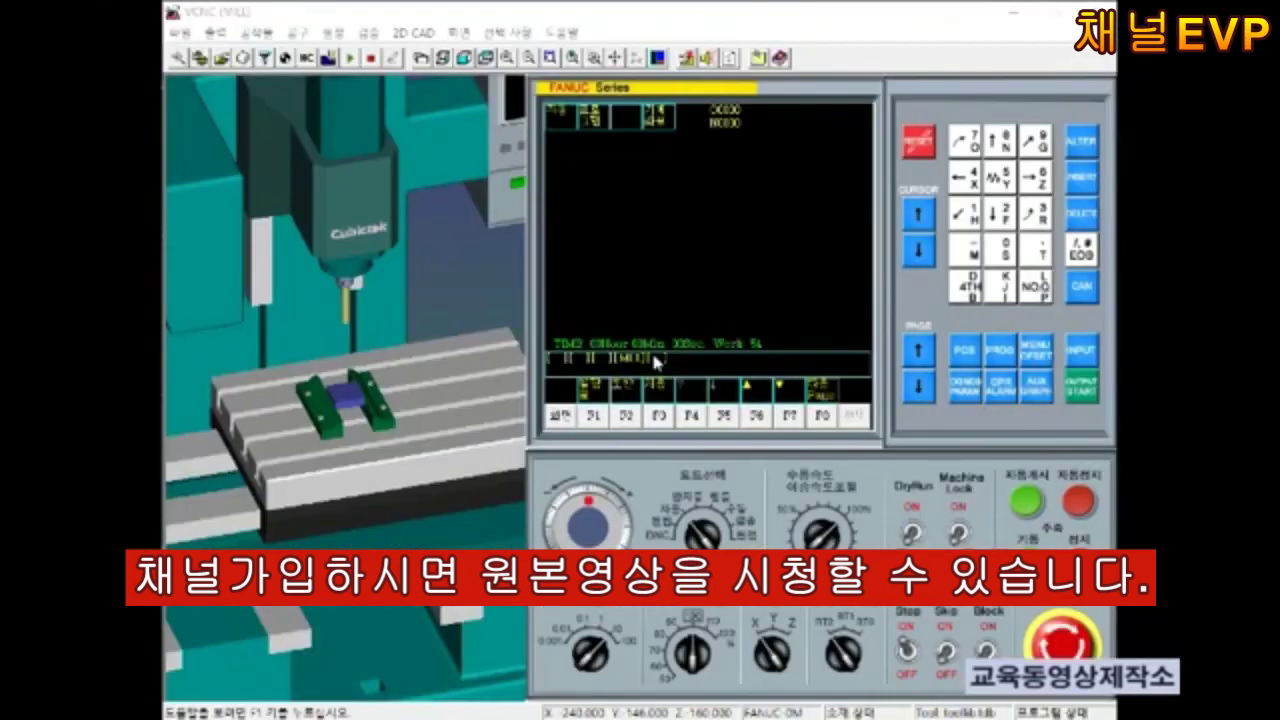
left_click(222, 58)
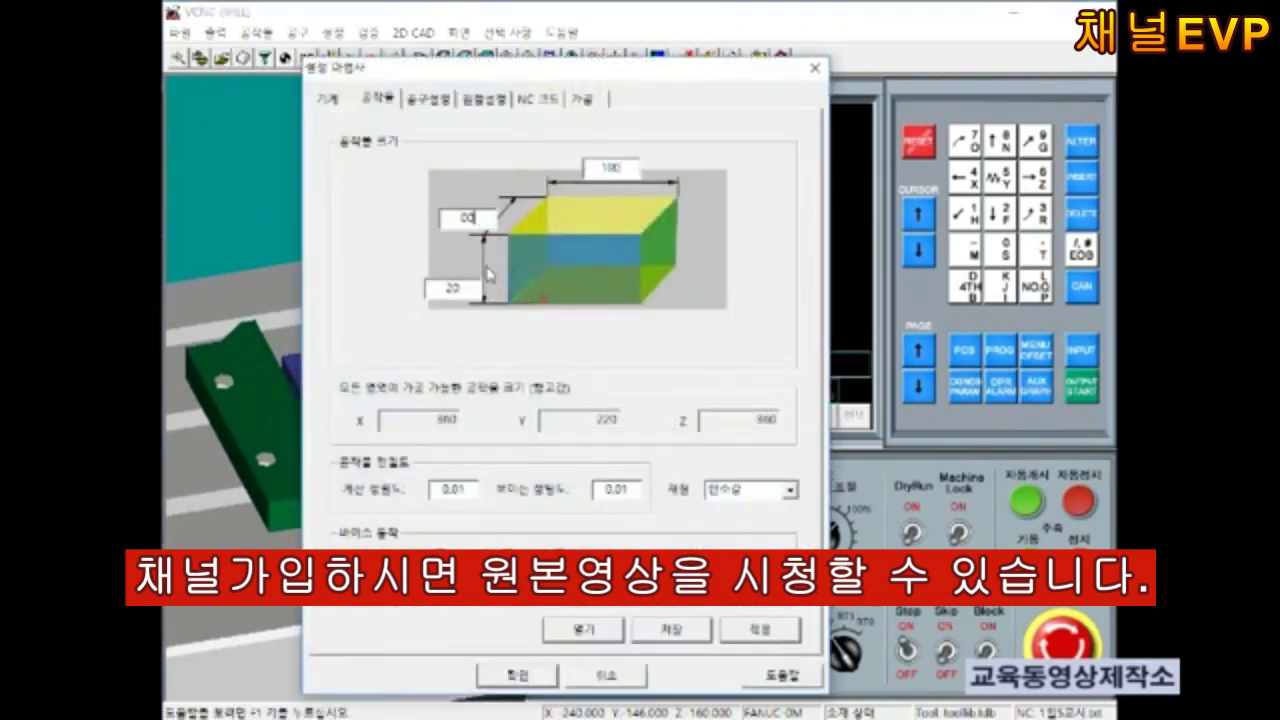
left_click(428, 98)
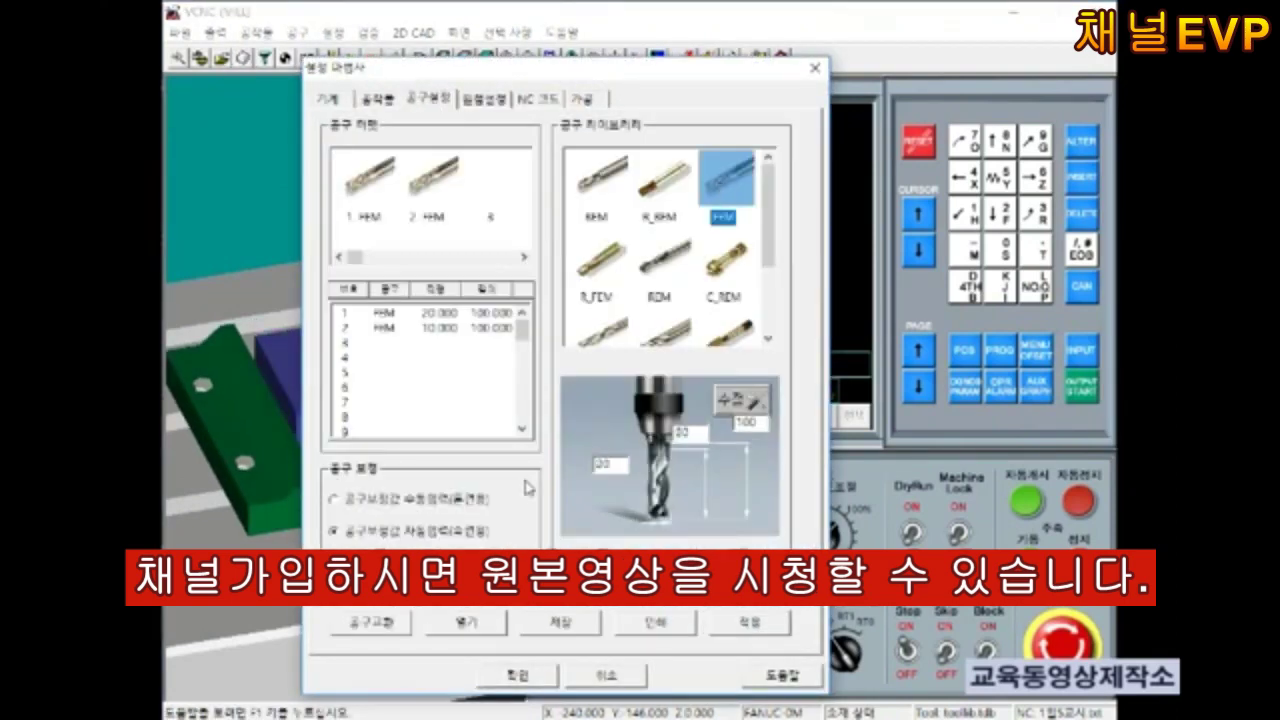
left_click(483, 98)
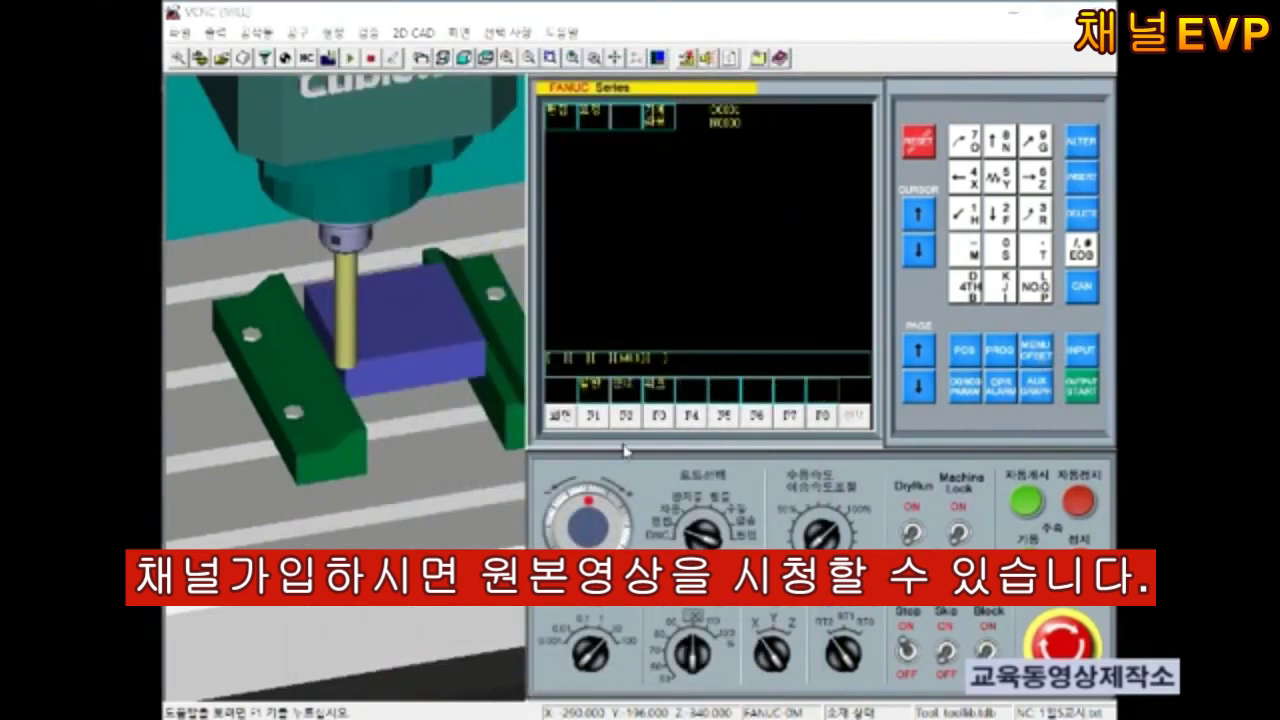
left_click(1036, 352)
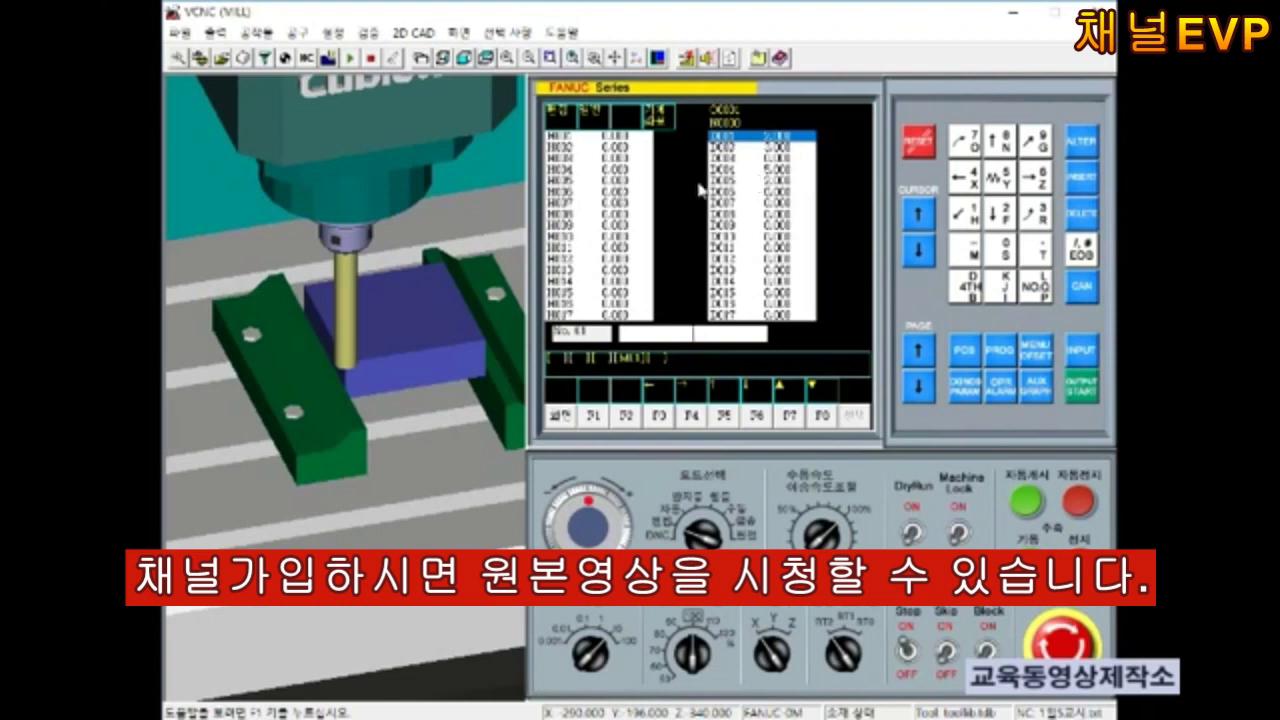
left_click(630, 430)
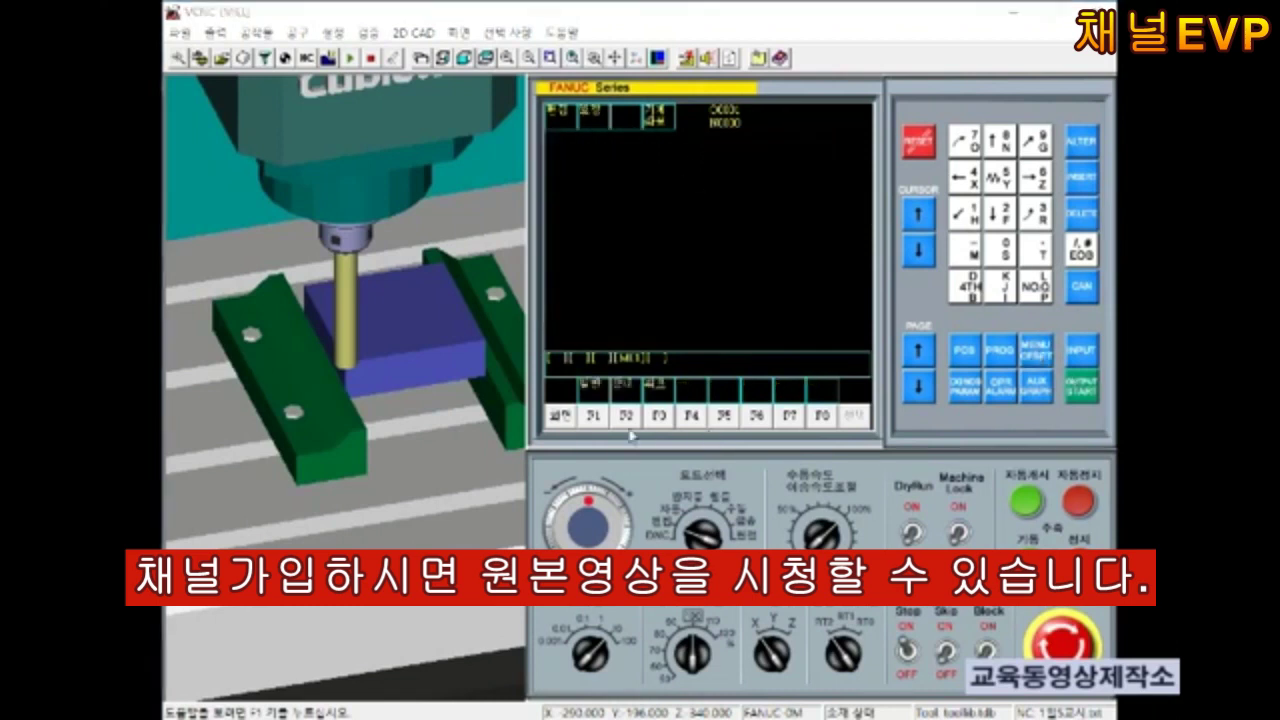
left_click(630, 430)
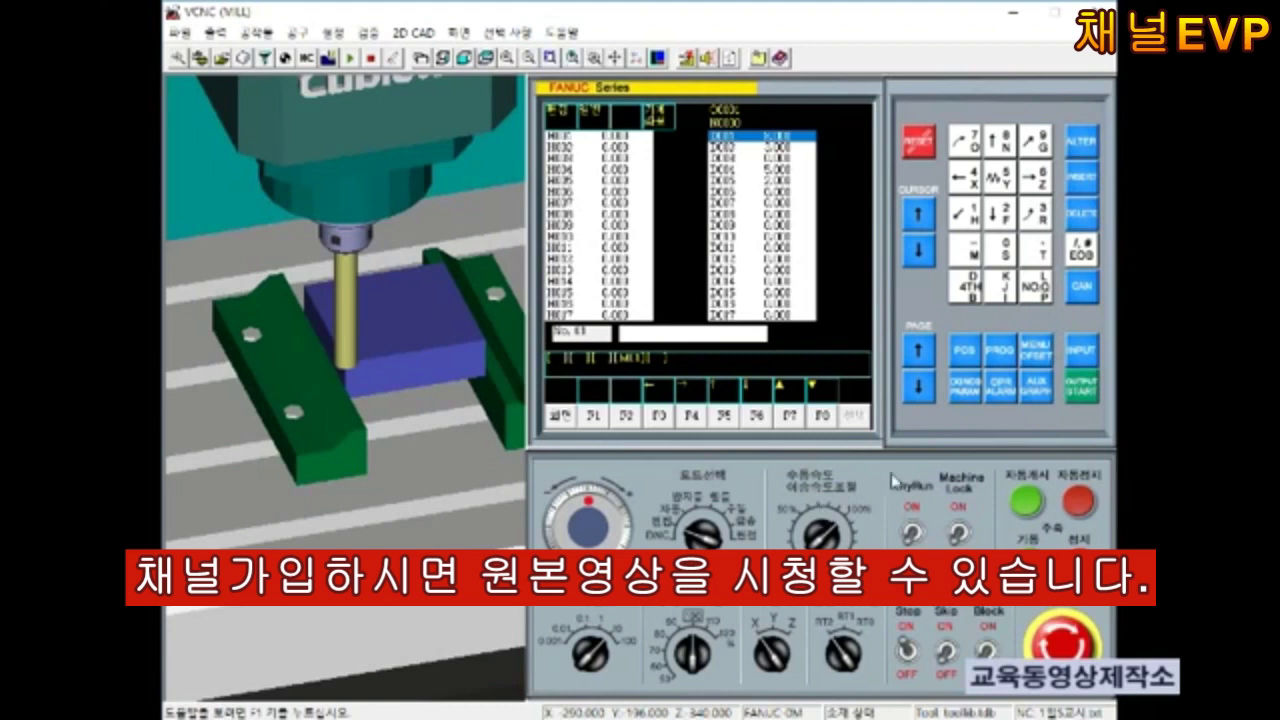
left_click(703, 530)
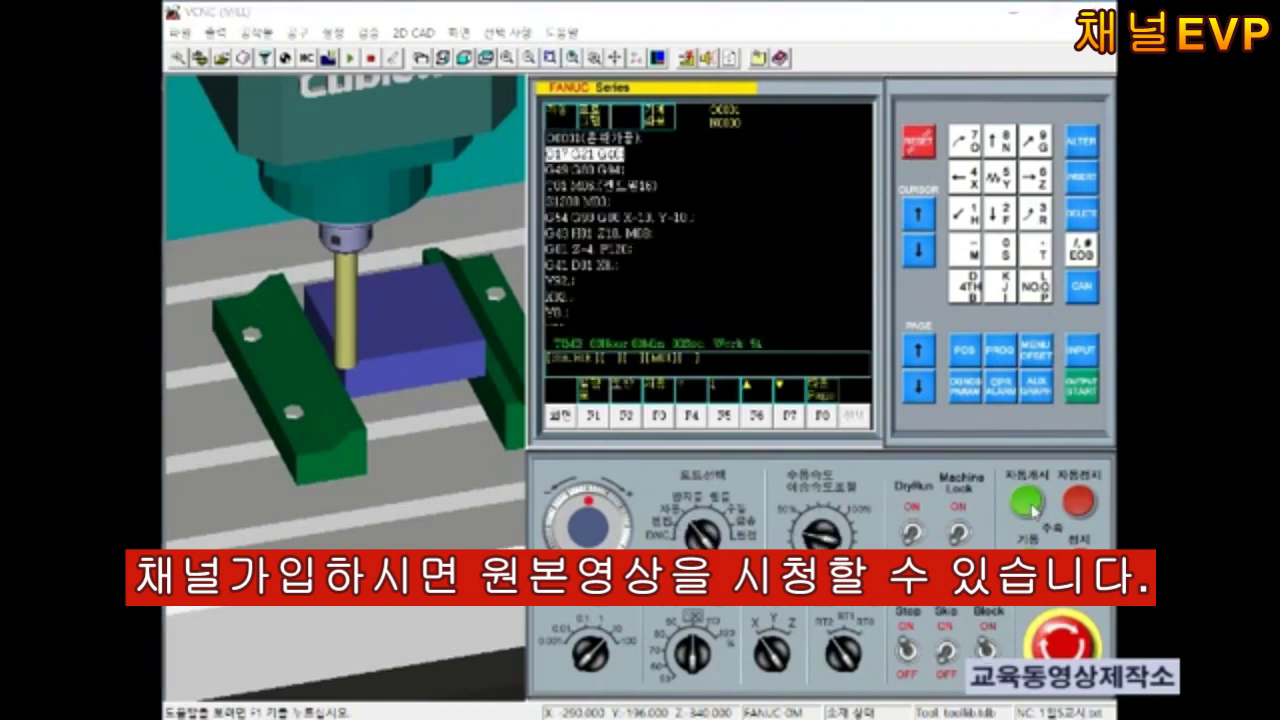
Run O0001 to cut the contoured pocket, then tilt the view to look down on the block
left_click(1031, 504)
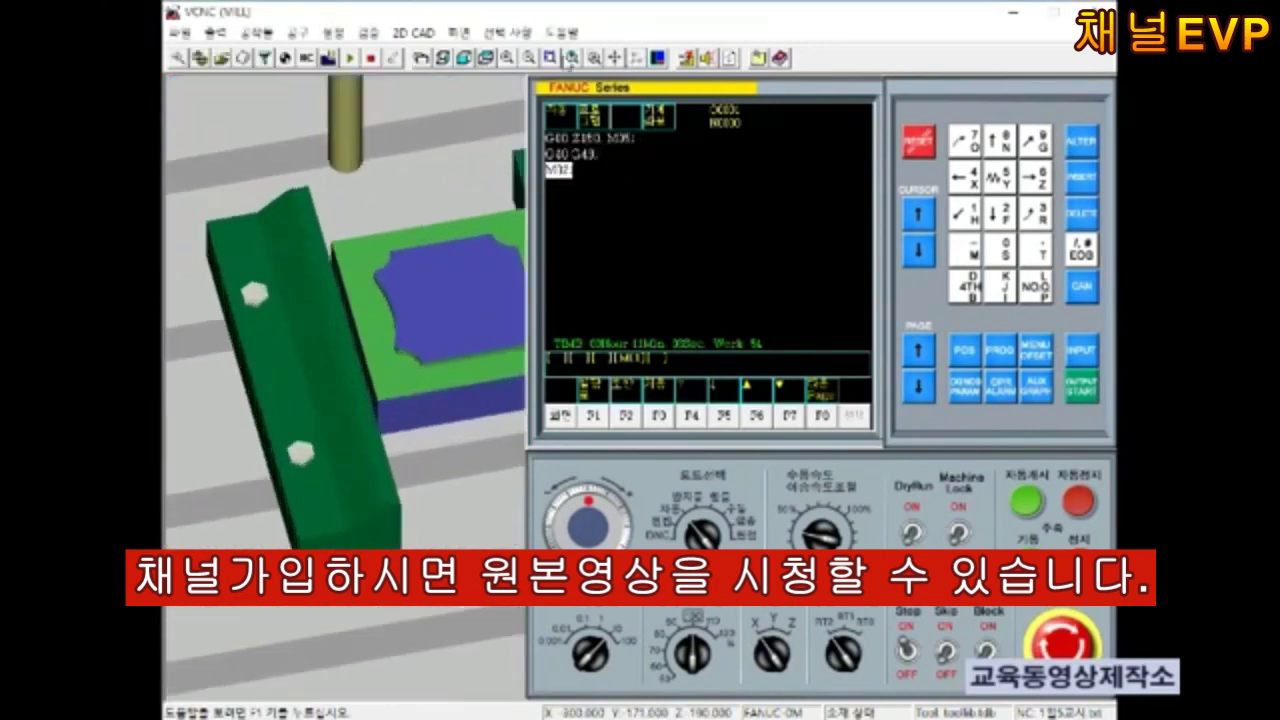
double_click(363, 354)
left_click(575, 678)
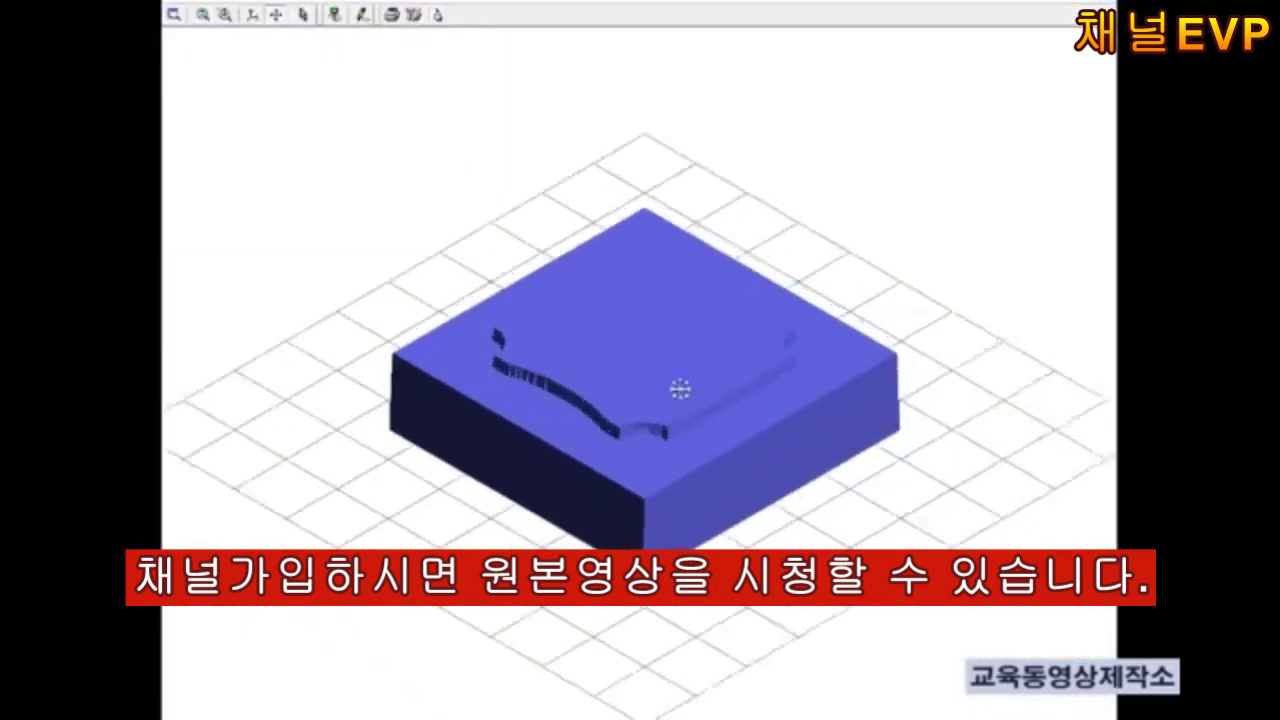
left_click_drag(680, 389, 790, 183)
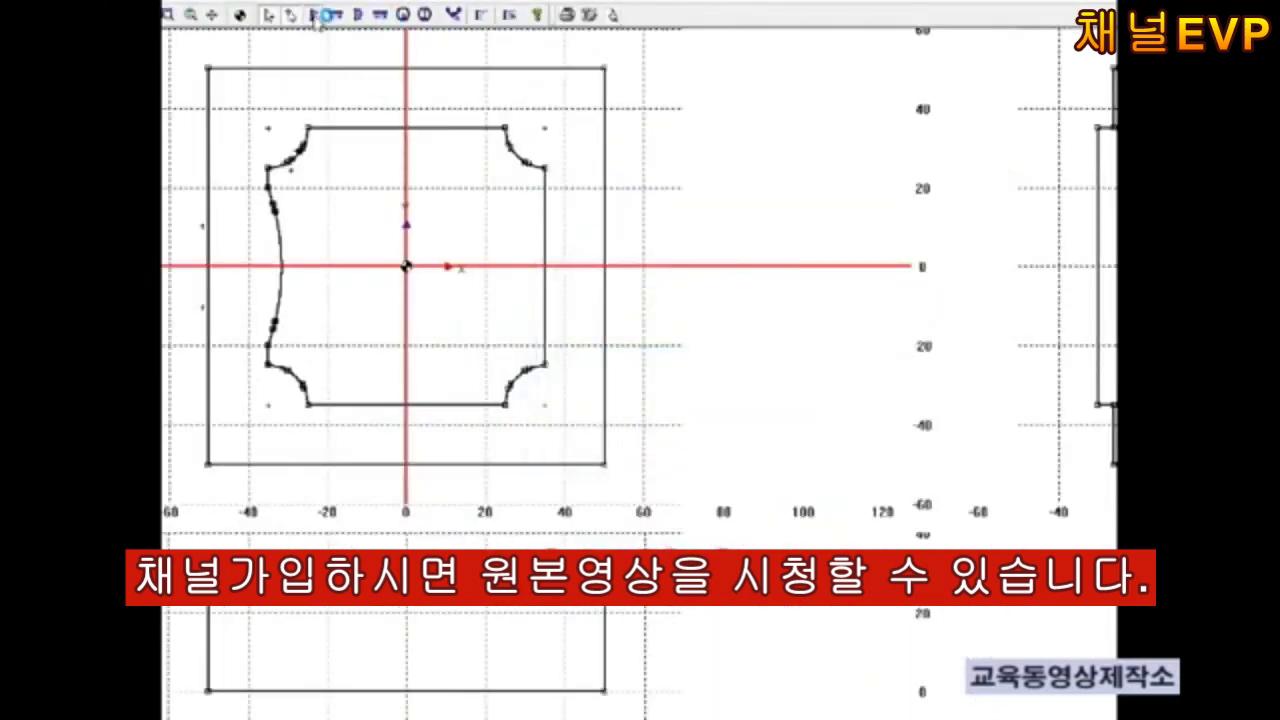
Measure the 15 mm gaps below and beside the pocket edges, dismissing the warnings
left_click(318, 406)
left_click(360, 445)
left_click(263, 371)
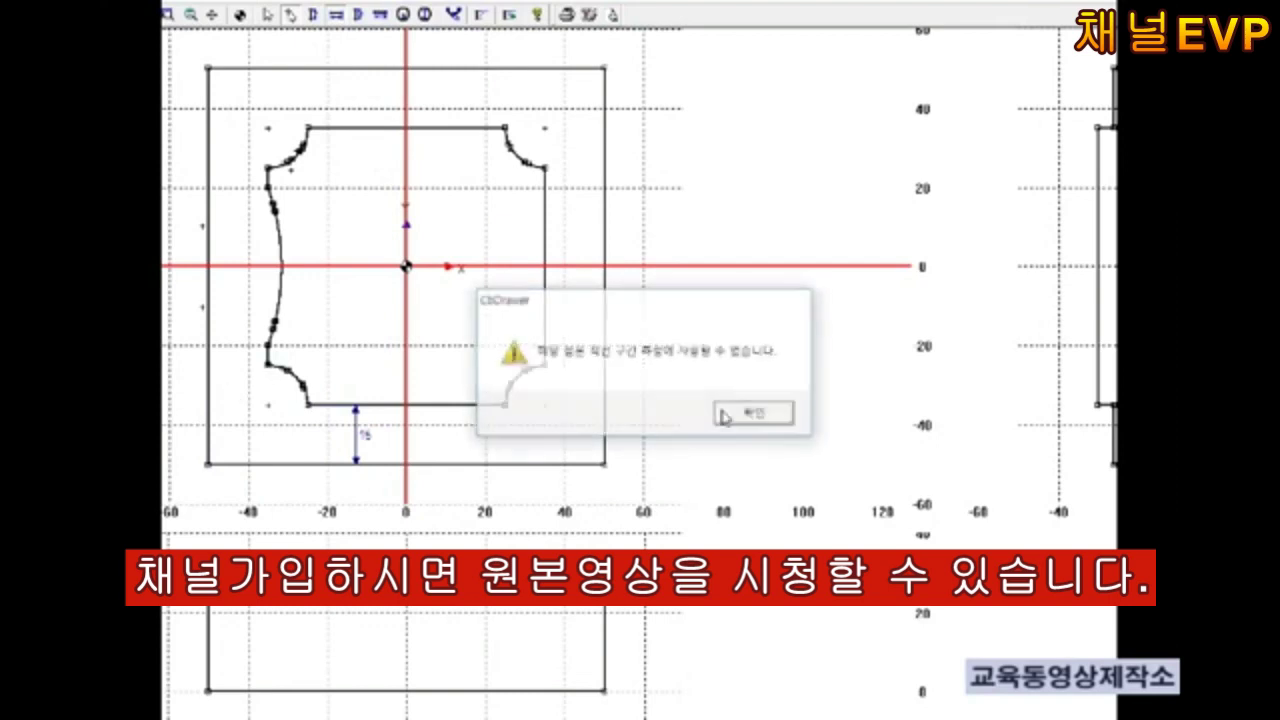
left_click(724, 415)
left_click(266, 368)
left_click(772, 413)
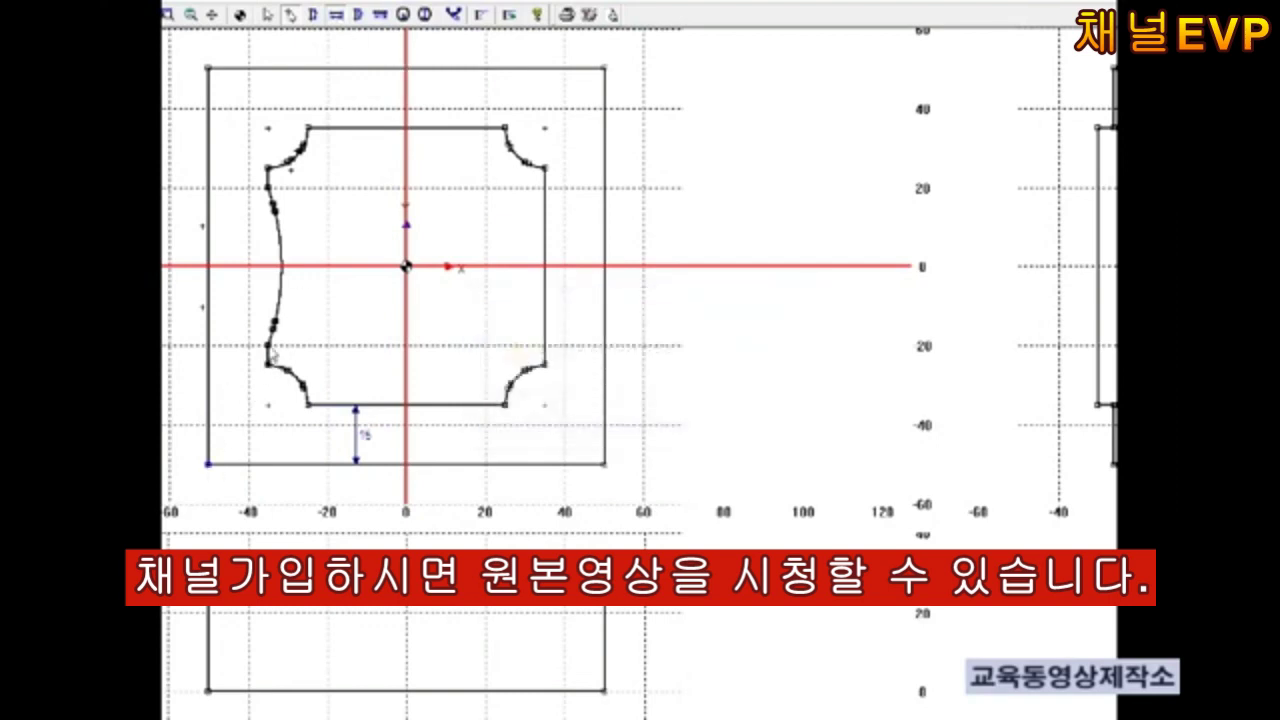
left_click(240, 423)
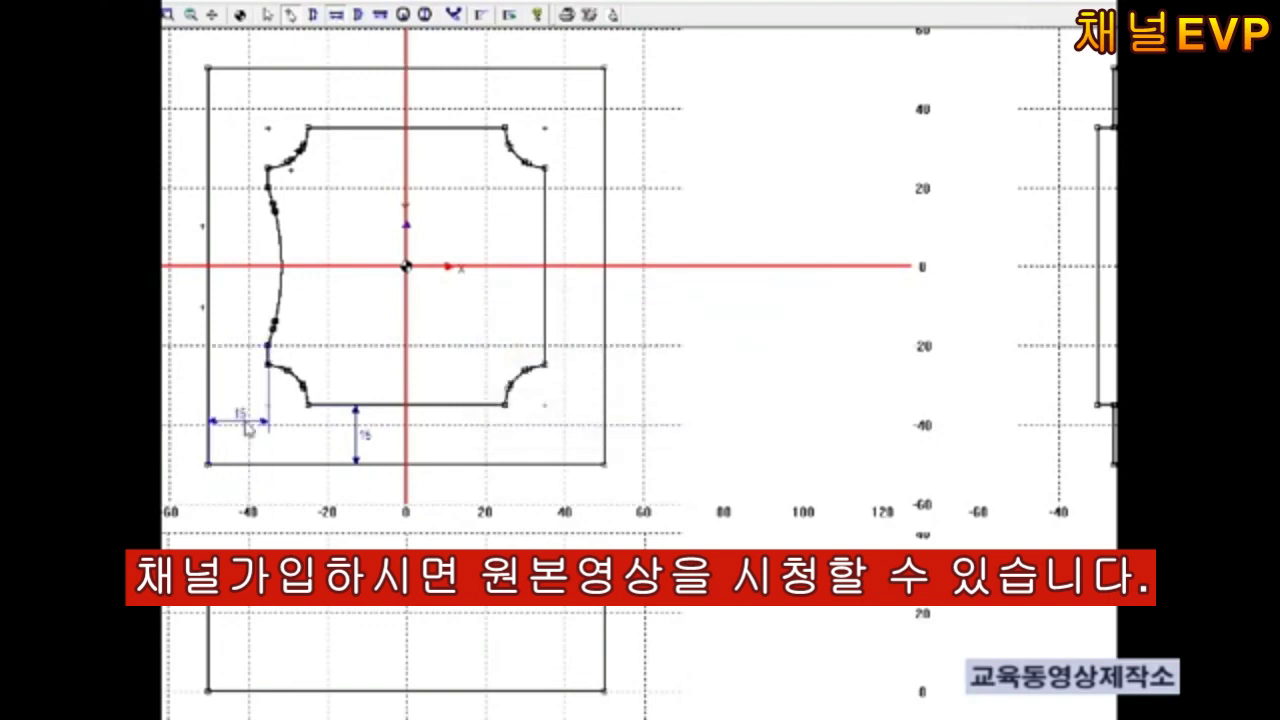
Measure the roughly R10 radius of each of the pocket's corner arcs
left_click(404, 15)
left_click(285, 113)
left_click(538, 137)
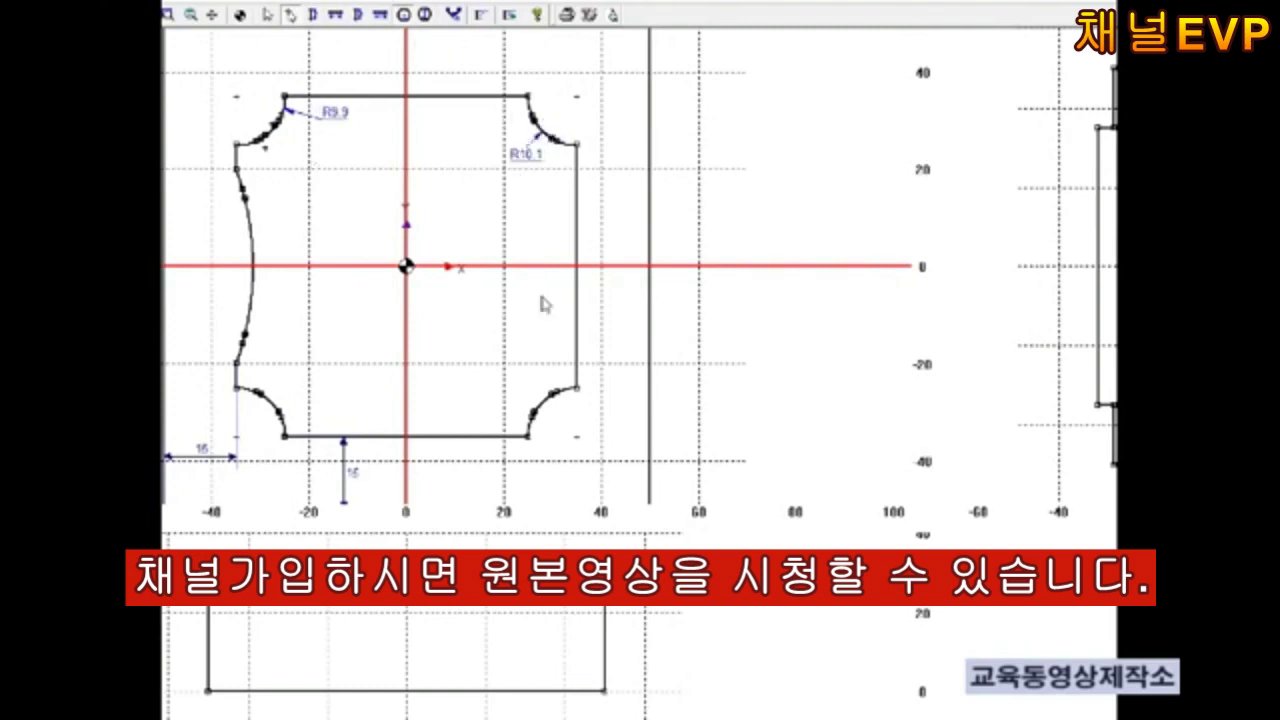
left_click(546, 404)
left_click(257, 152)
left_click(273, 410)
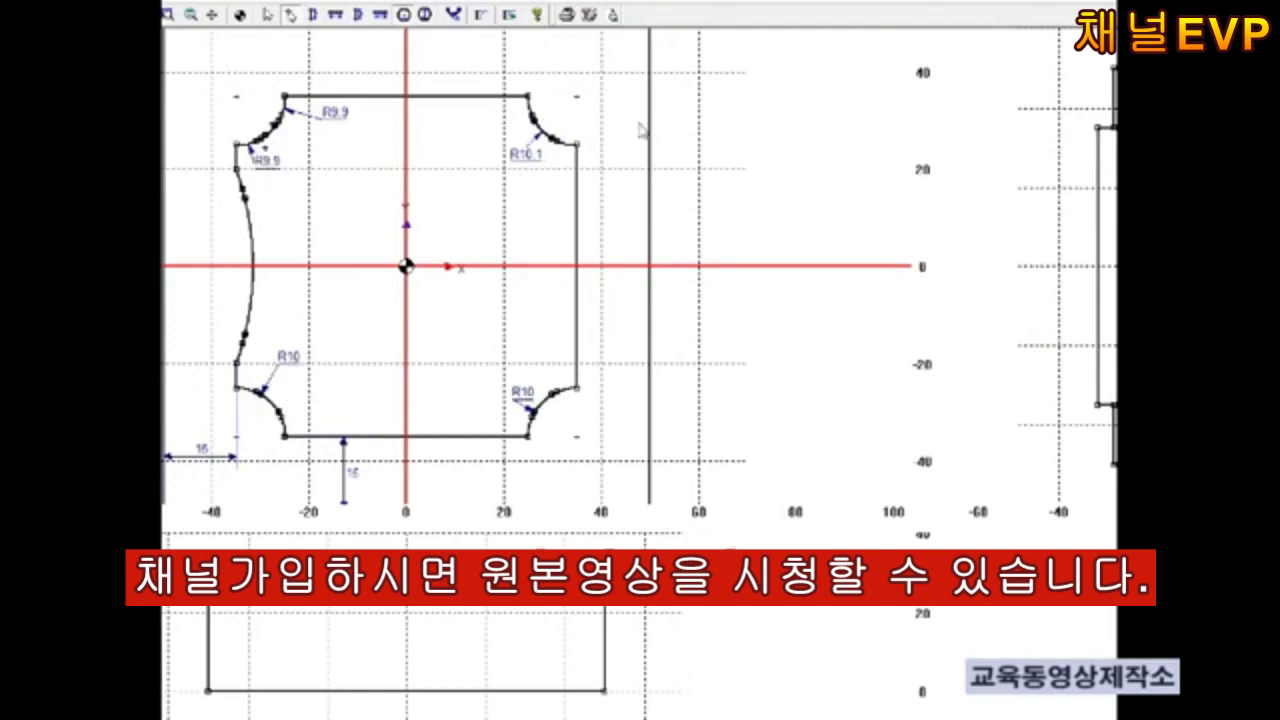
left_click(313, 14)
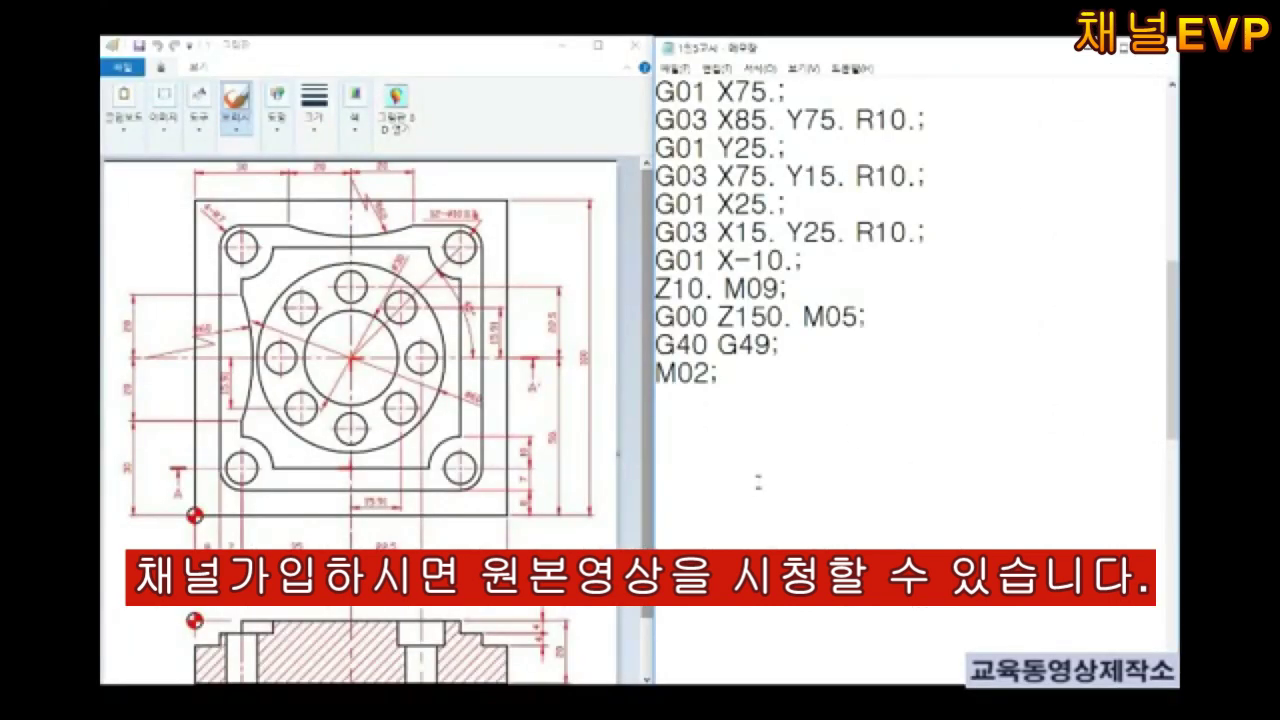
Trace the pocket outline freehand on the Paint part drawing
scroll(360, 350, "down", 2)
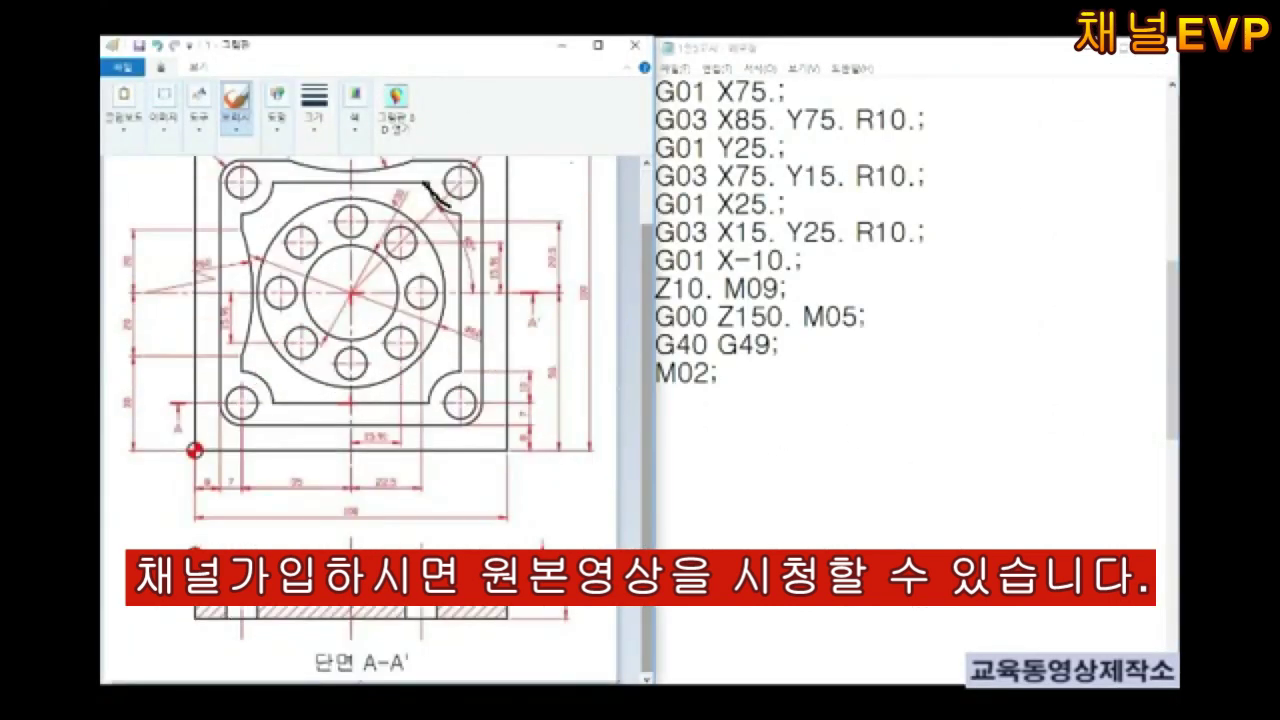
mouse_move(450, 208)
left_mouse_down()
mouse_move(385, 405)
mouse_move(236, 294)
mouse_move(430, 184)
left_mouse_up()
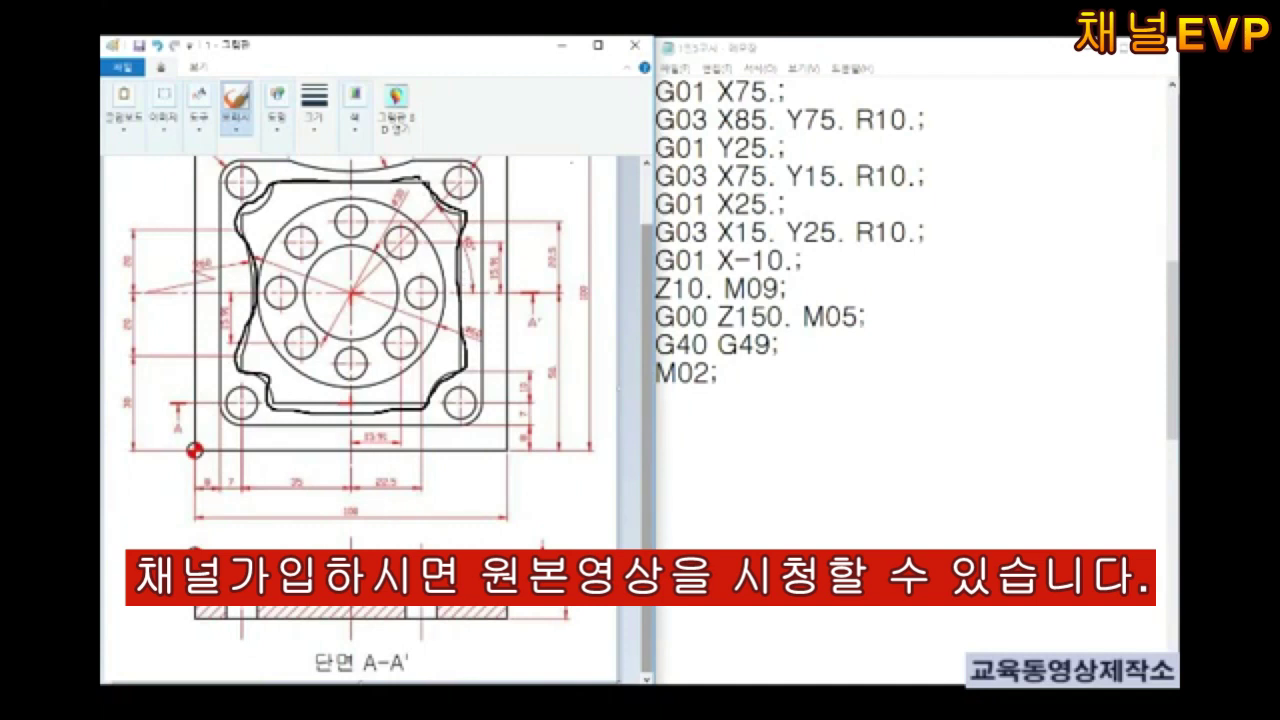
scroll(360, 350, "up", 2)
Undo the outer-outline stroke, mark the top notch arc, and select the T01 end mill note
mouse_move(215, 432)
left_mouse_down()
mouse_move(250, 215)
mouse_move(485, 245)
mouse_move(310, 496)
mouse_move(214, 418)
left_mouse_up()
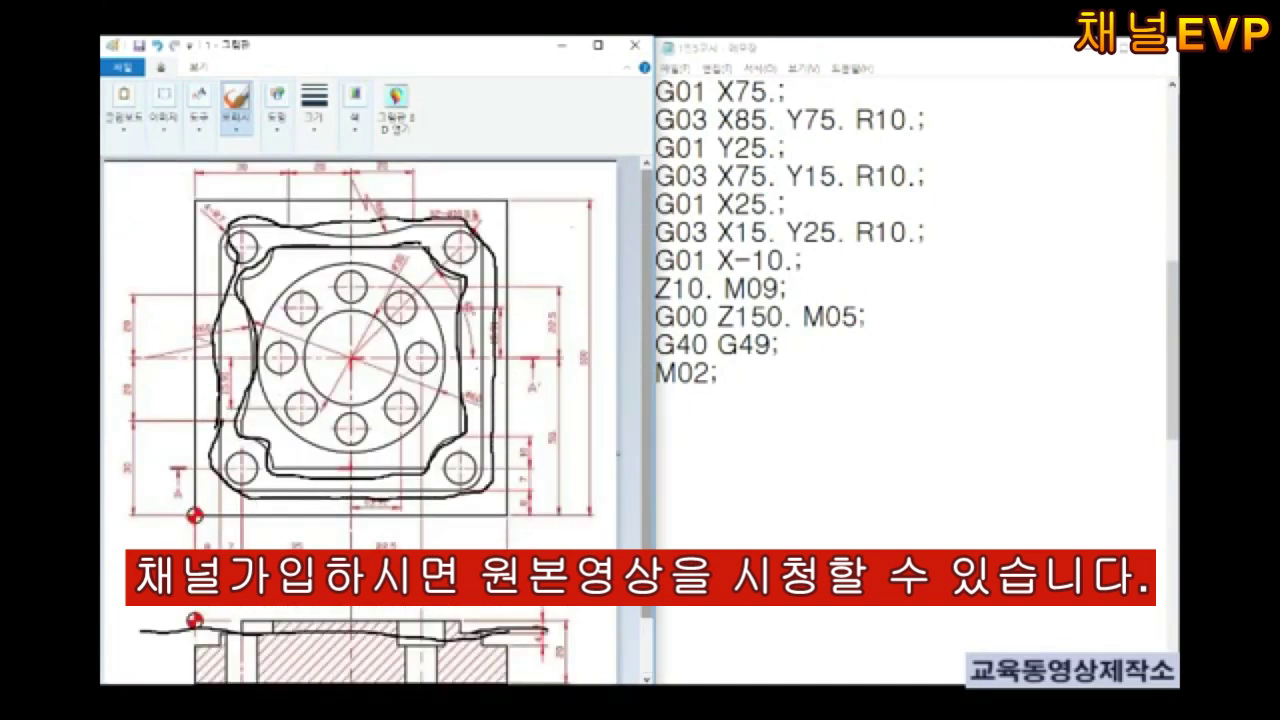
key("ctrl+z")
key("ctrl+z")
key("ctrl+z")
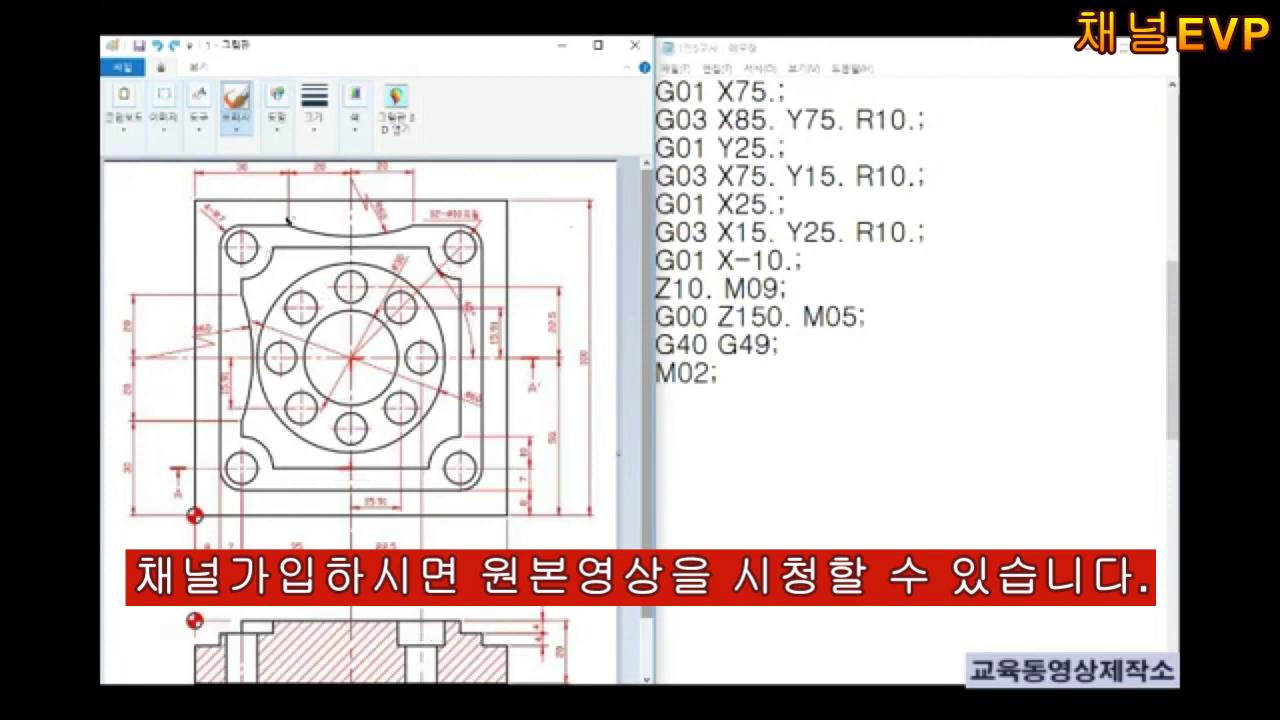
left_click_drag(288, 218, 408, 214)
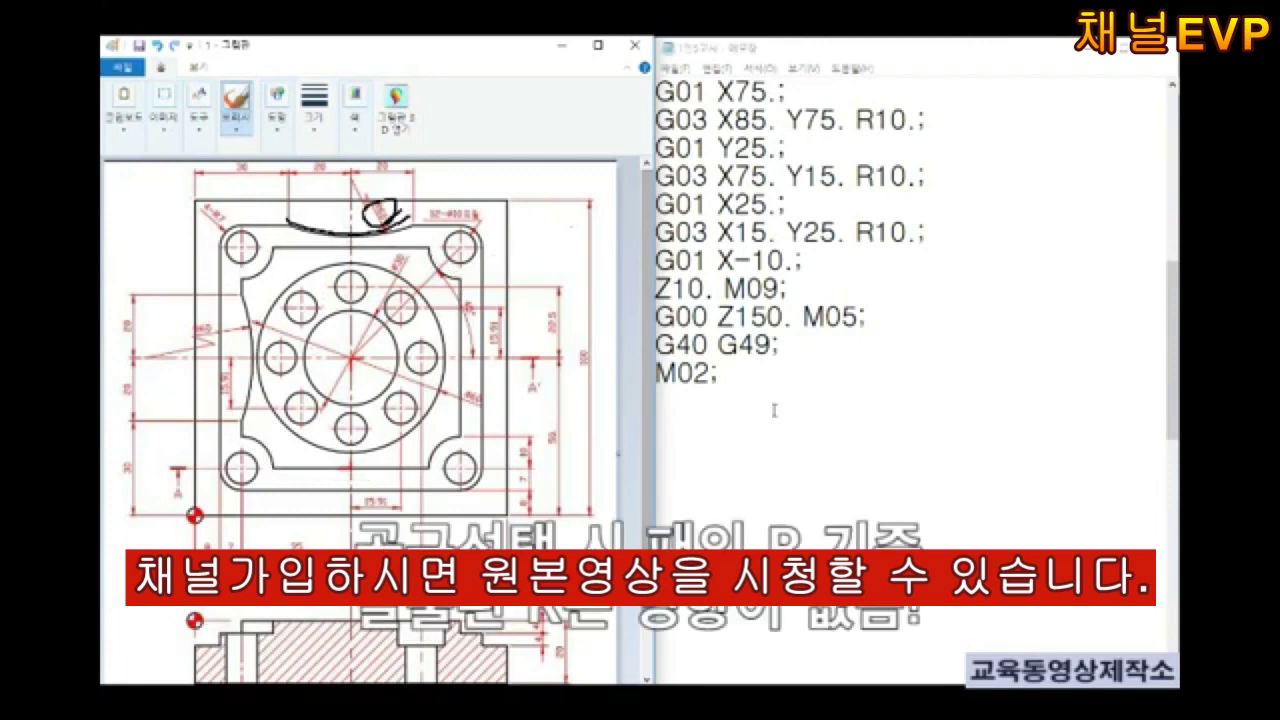
scroll(900, 350, "up", 8)
left_click_drag(786, 176, 914, 178)
Add the T02 M06 14 mm end mill block with G43 H02 Z10. M08 and G01 Z-8. F160
key("ctrl+End")
scroll(900, 210, "down", 2)
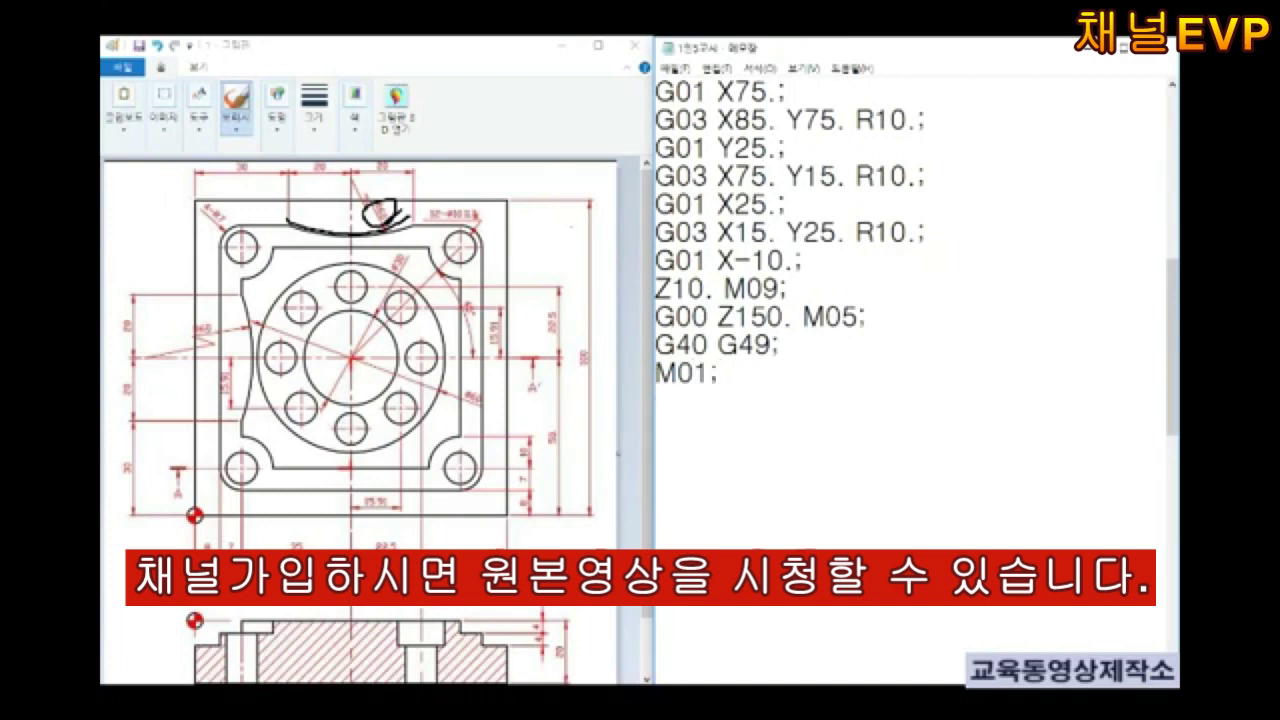
type("T02 M06(엔드밀14")
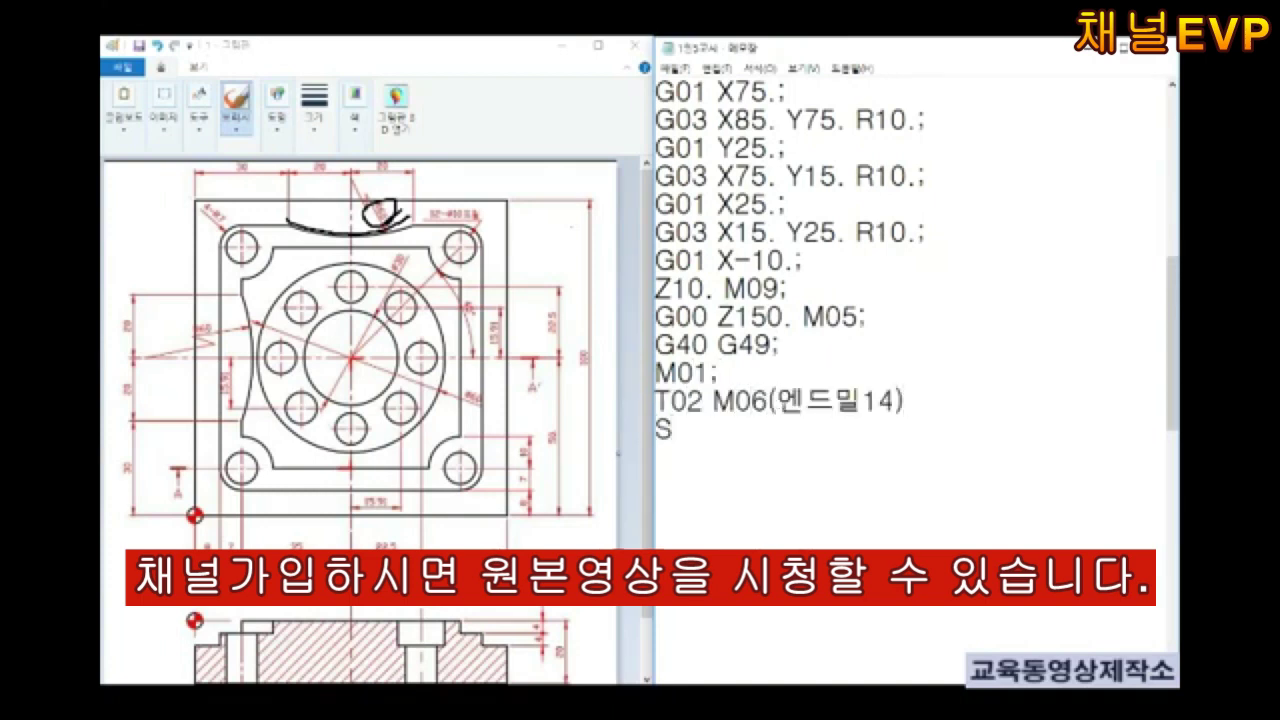
type("1600 M03")
type("54 G90 G00 X-10. Y-40.;")
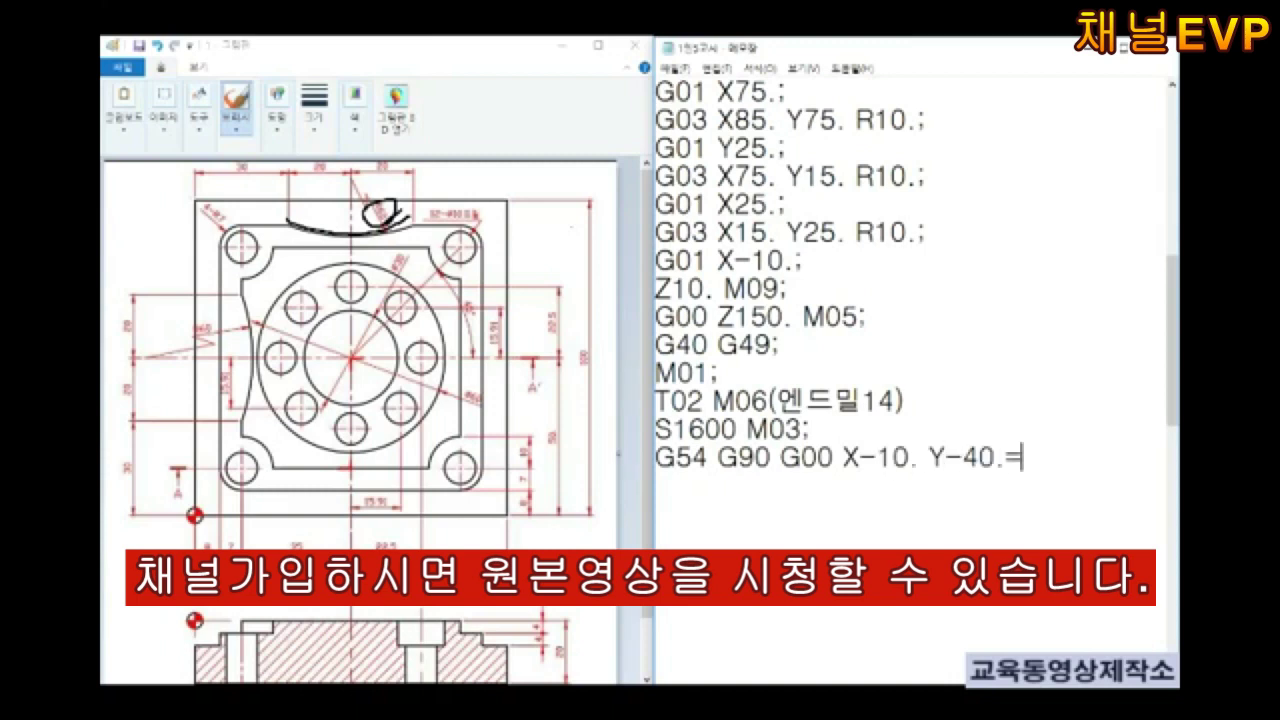
key("BackSpace")
key("BackSpace")
key("BackSpace")
type("10.;")
key("Return")
type("G43 H02 Z10. M08;")
key("Return")
type("G01 Z-")
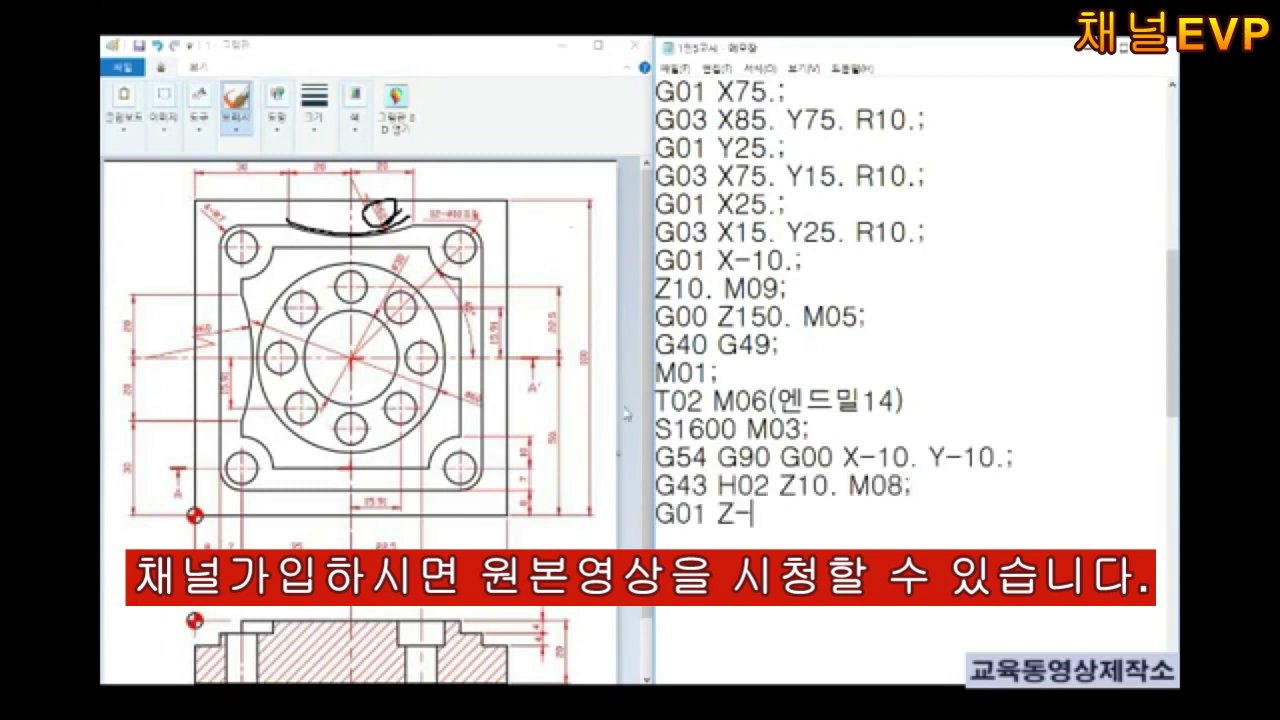
scroll(360, 350, "down", 1)
type("8. F")
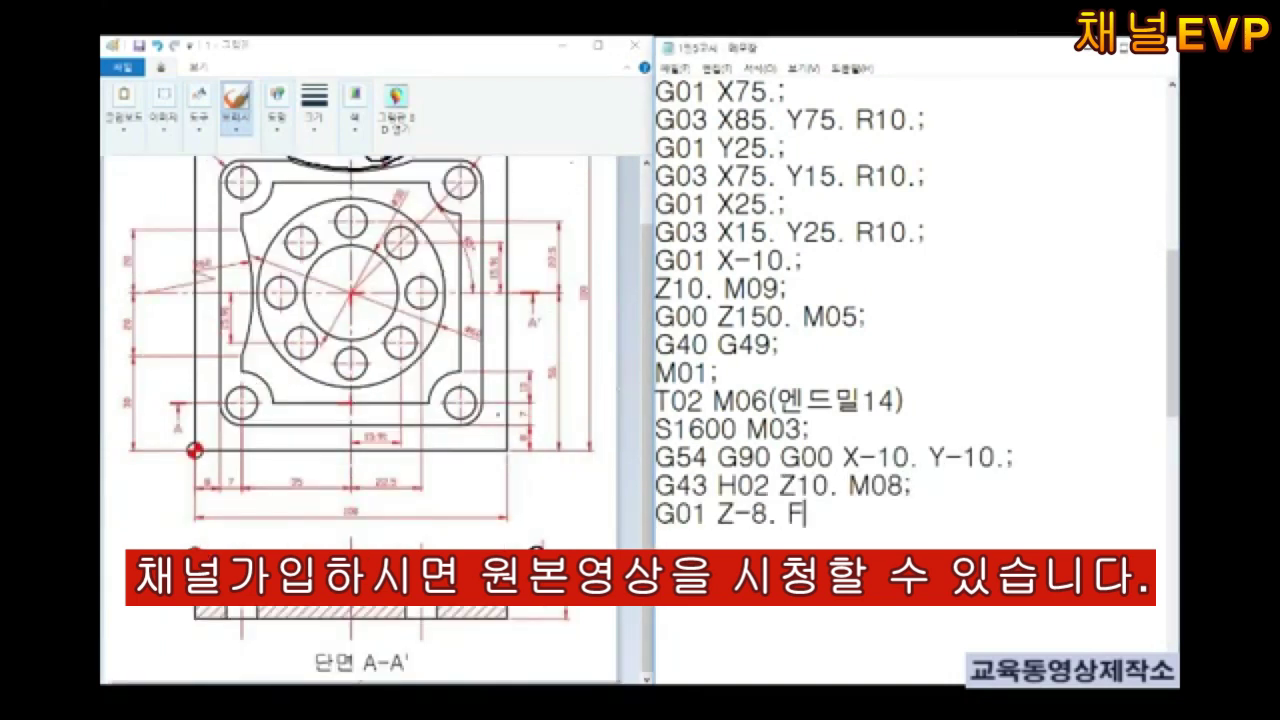
type("160;")
Type the G41 D02 square contour moves (X8., Y92., X92., Y8., X8.) while marking its corners
left_click_drag(136, 482, 140, 480)
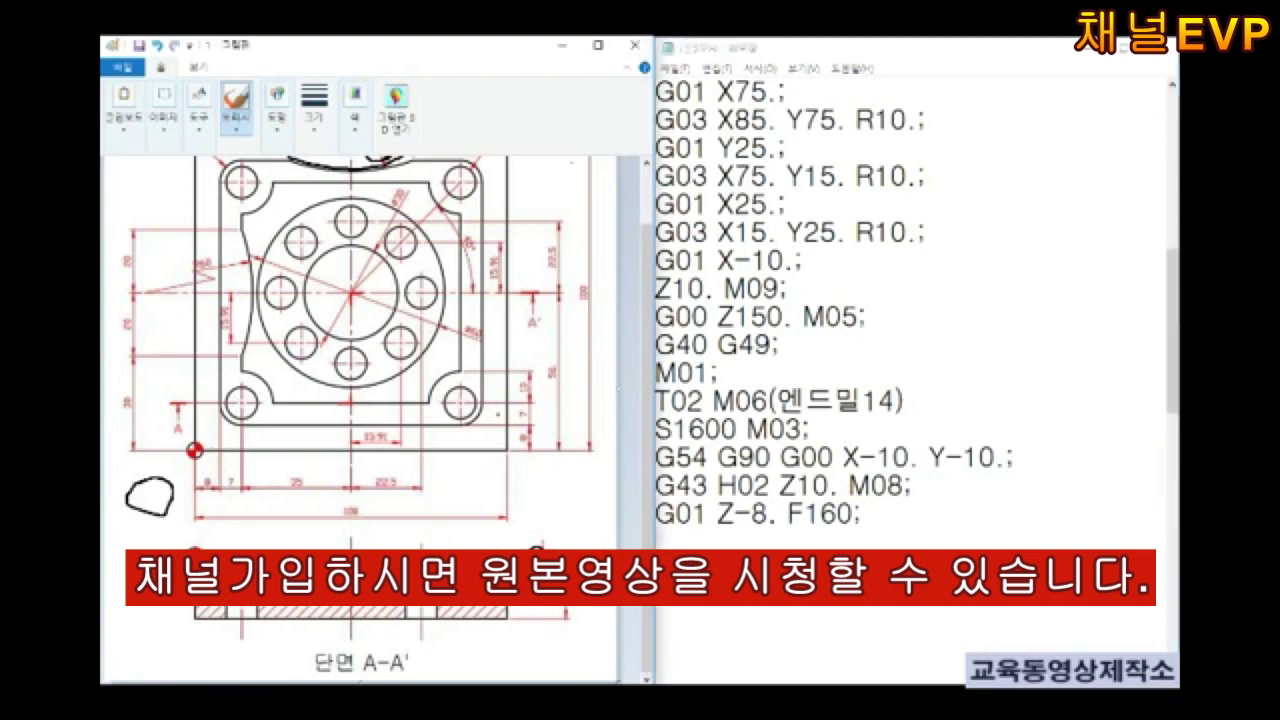
type("G41 D02 X")
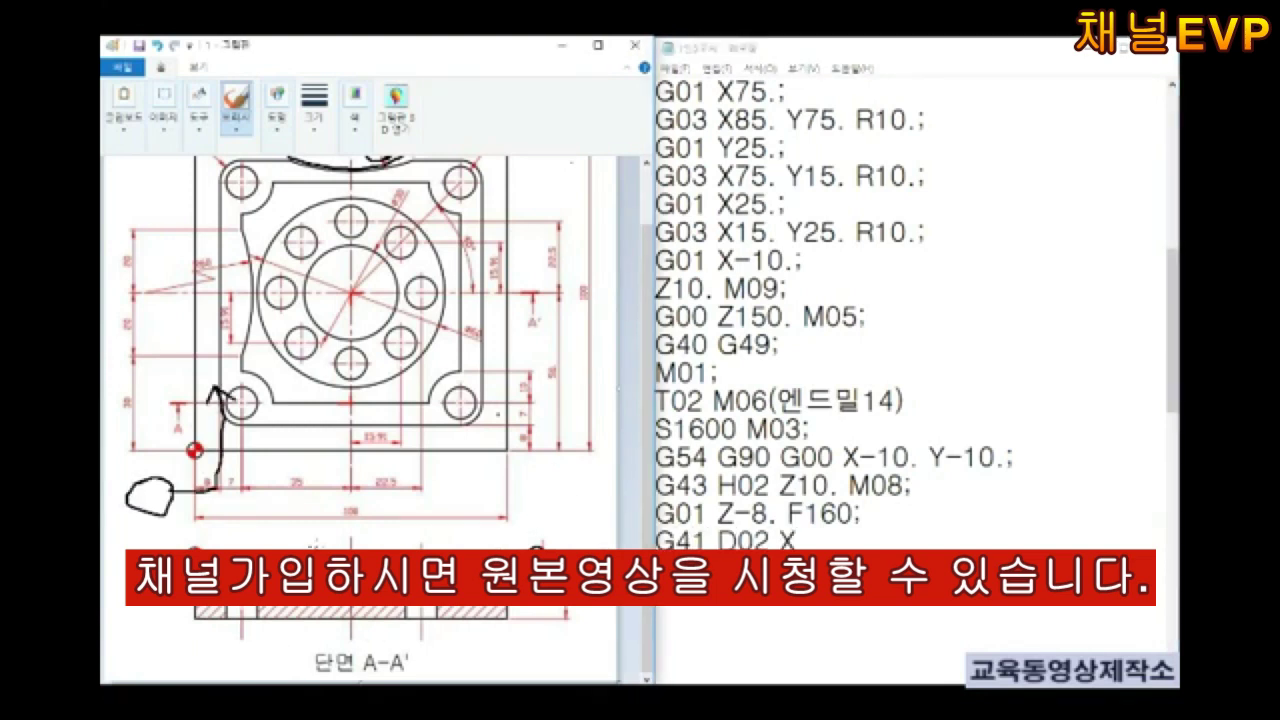
scroll(362, 350, "up", 1)
type("8.;")
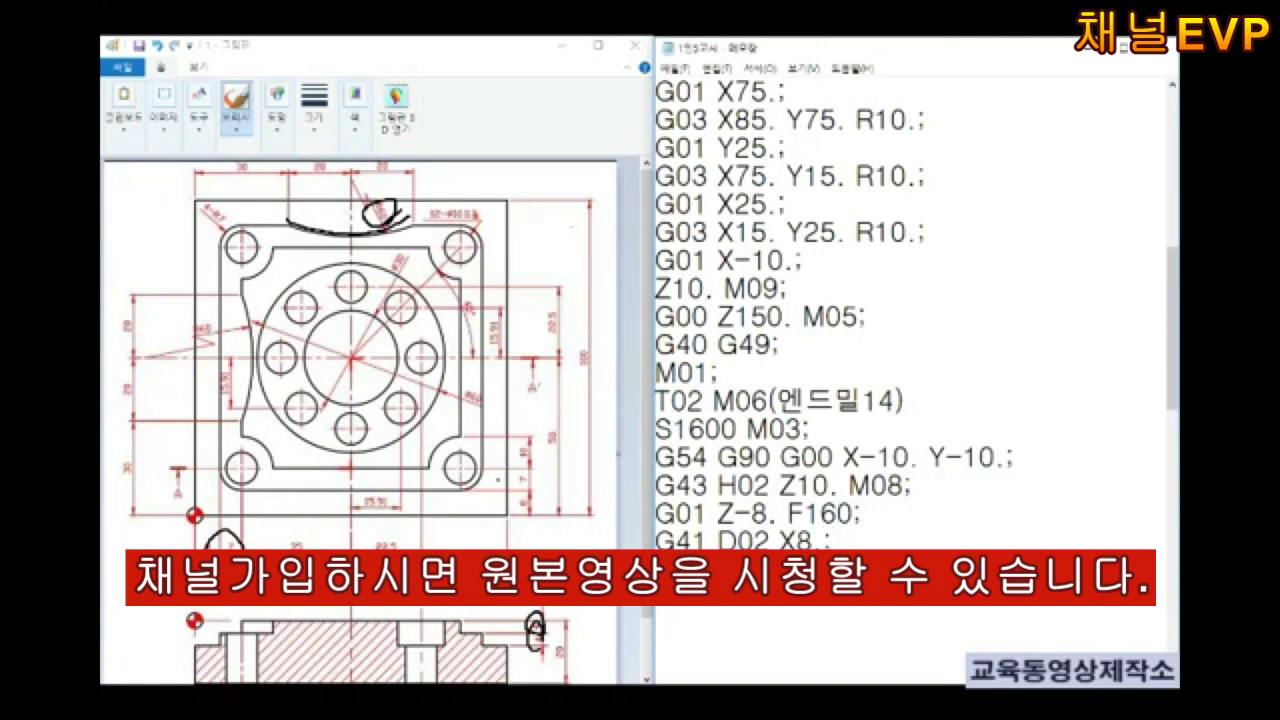
left_click_drag(222, 212, 230, 236)
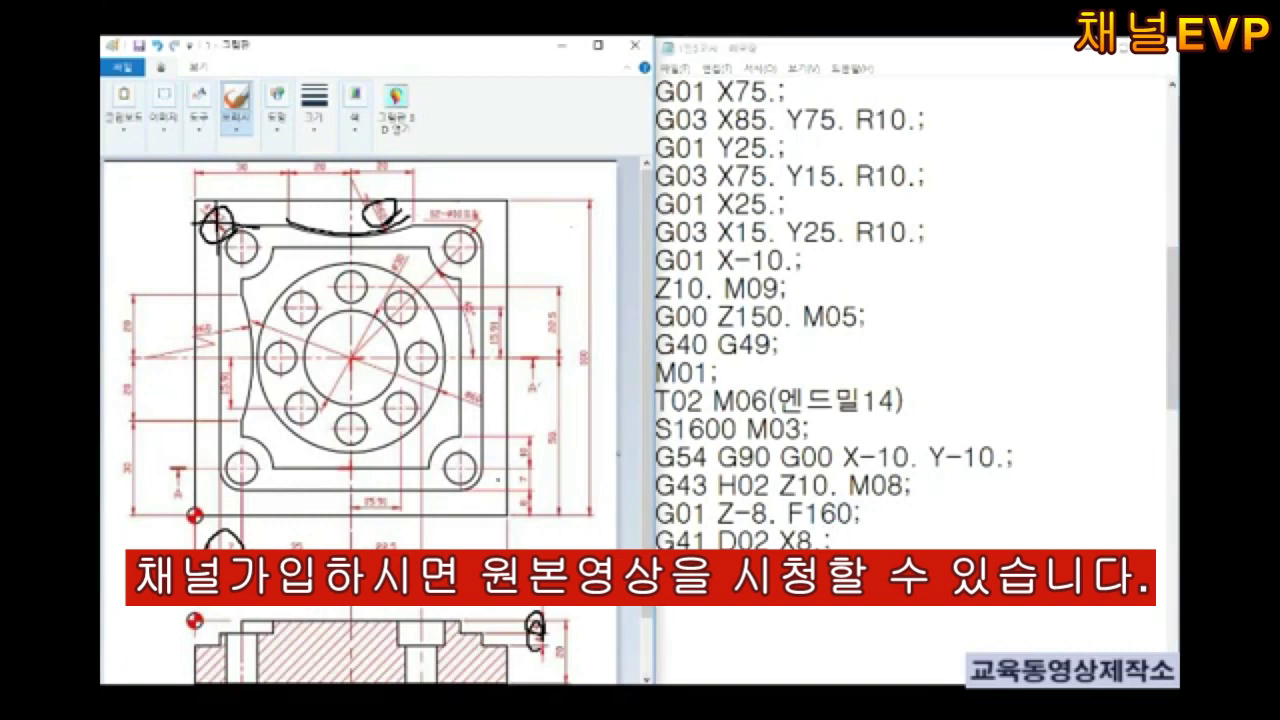
left_click_drag(472, 440, 490, 500)
left_click(830, 540)
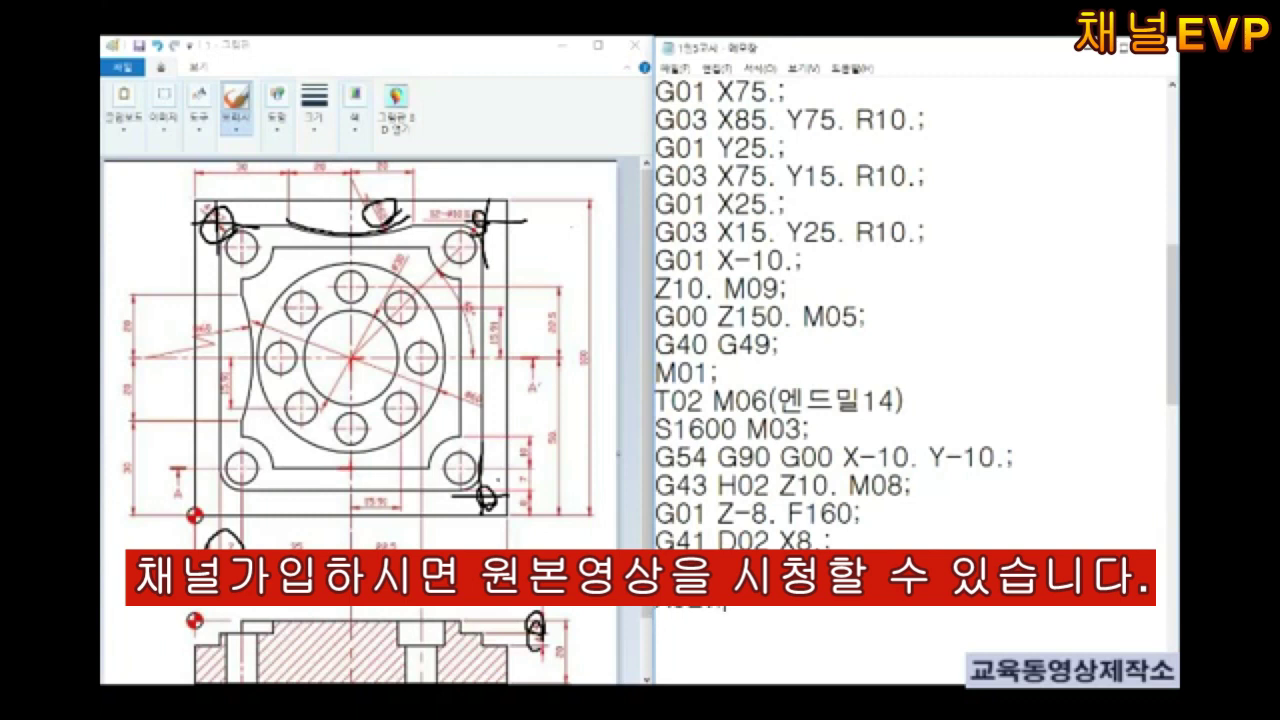
key("Return")
type("Y8.;")
key("Return")
type("X8.;")
key("Return")
key("Return")
key("Return")
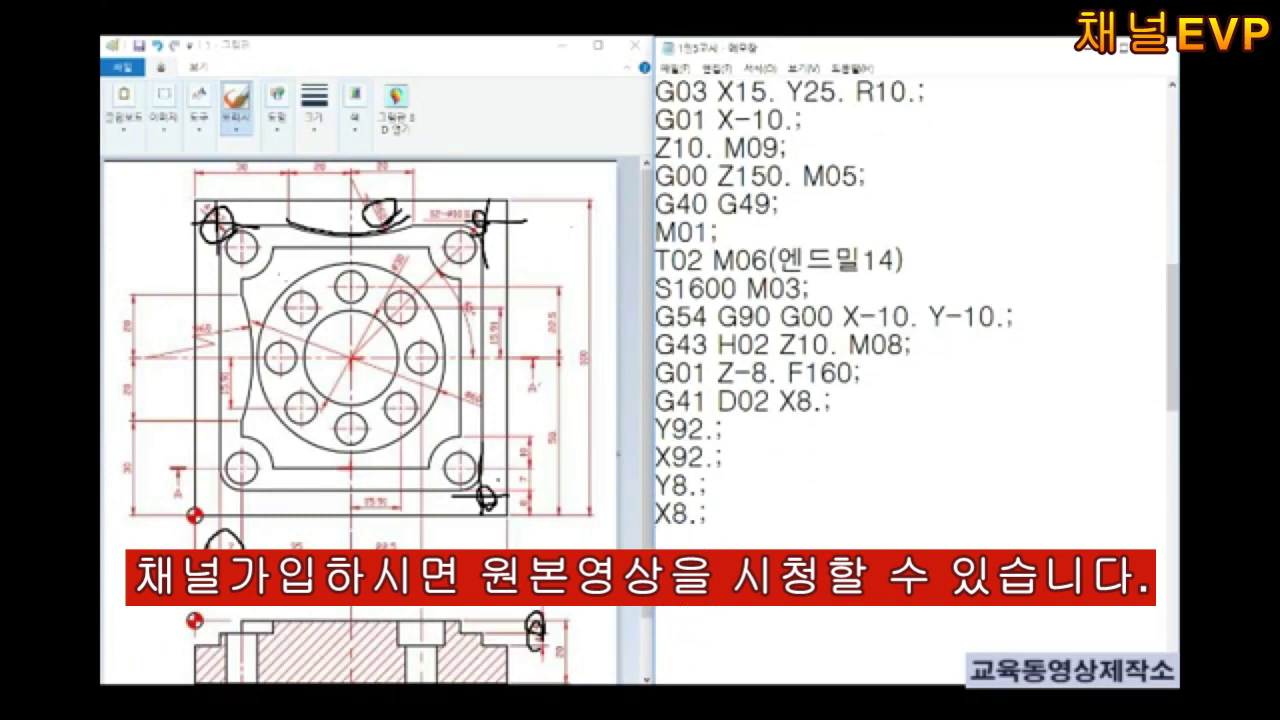
Clear stray annotation strokes on the drawing and mark the top-left corner arc
key("alt+Tab")
key("ctrl+z")
key("ctrl+z")
key("ctrl+z")
key("ctrl+z")
key("ctrl+z")
key("alt+Tab")
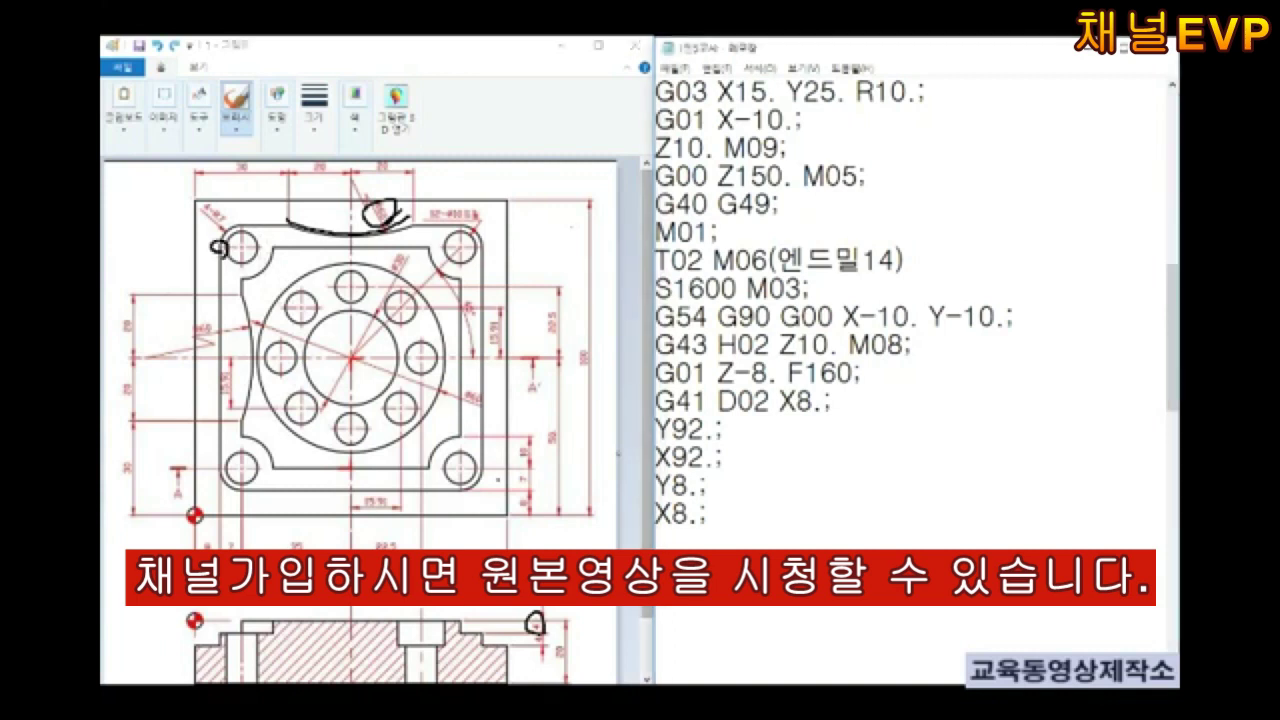
type("Y")
key("alt+Tab")
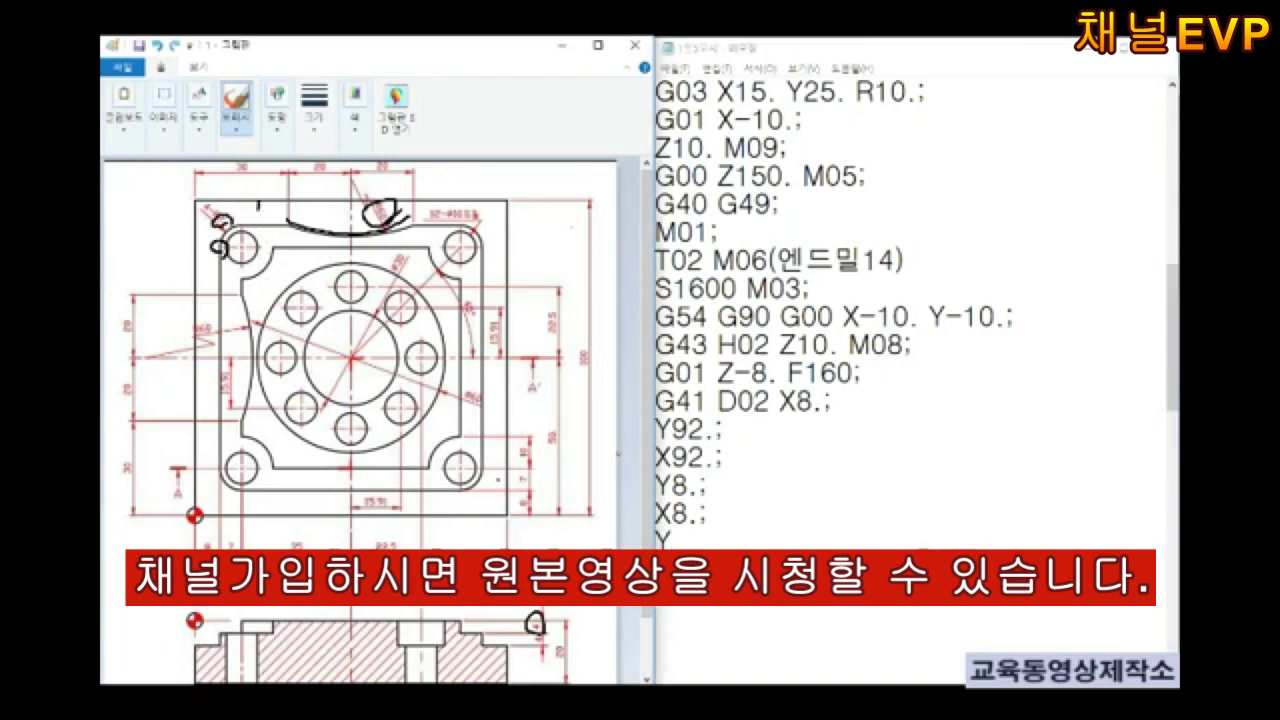
key("alt+Tab")
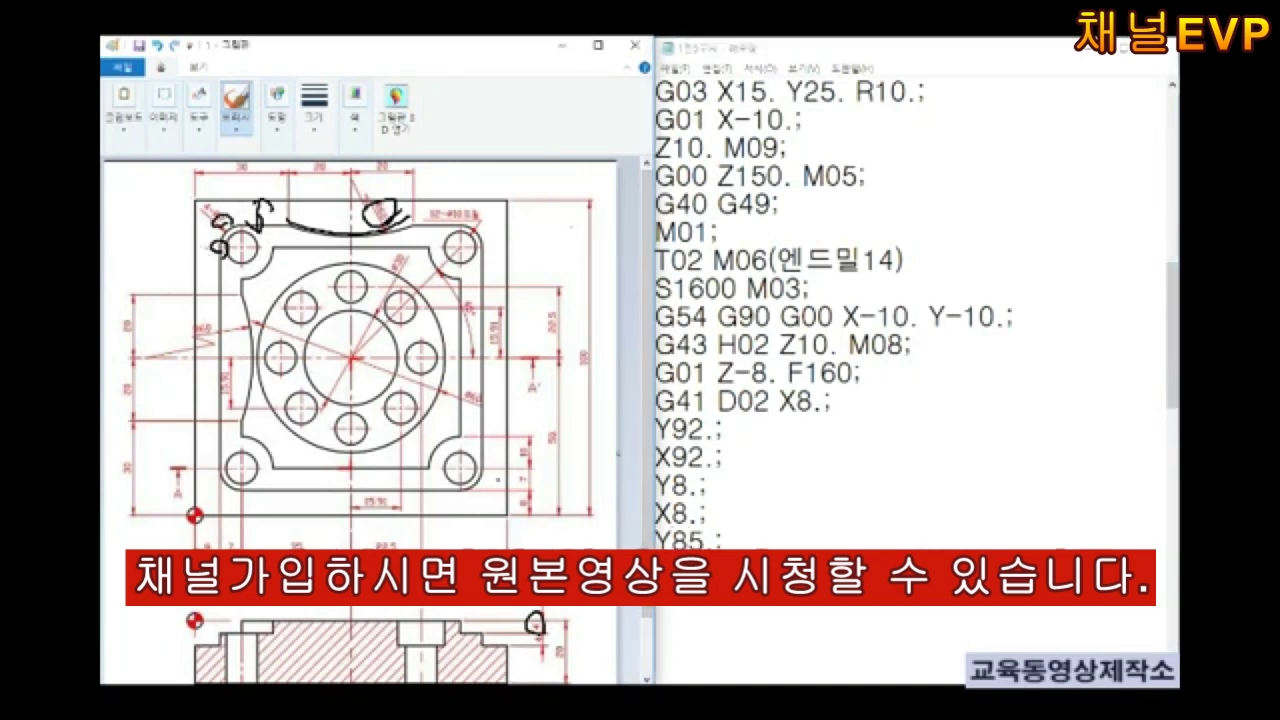
mouse_move(240, 214)
left_mouse_down()
mouse_move(222, 248)
mouse_move(252, 230)
left_mouse_up()
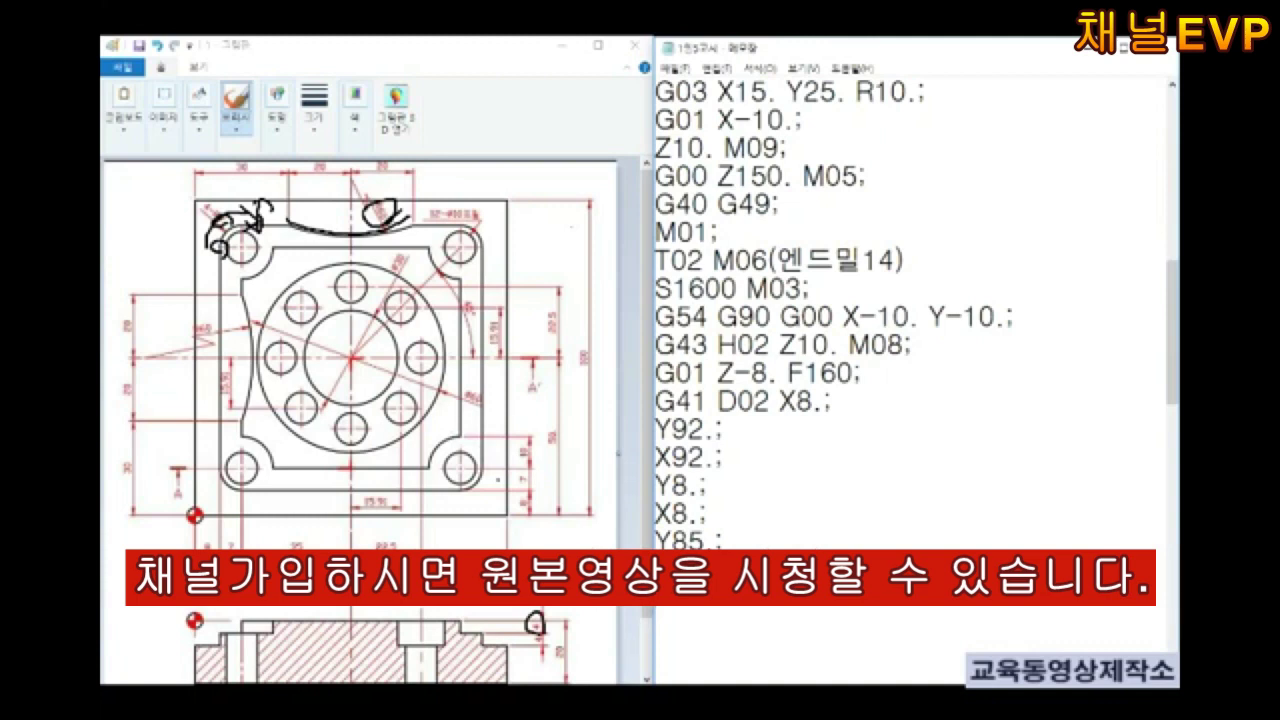
key("ctrl+z")
key("ctrl+z")
key("ctrl+z")
key("ctrl+z")
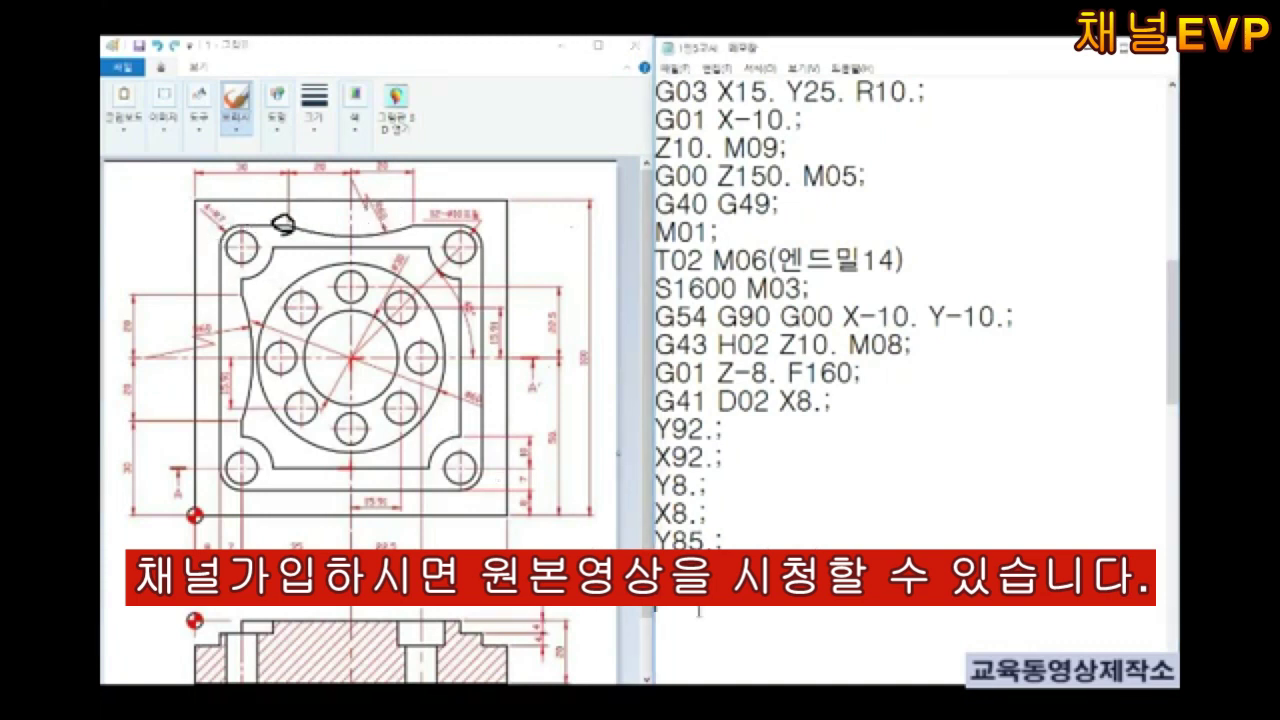
scroll(660, 480, "down", 2)
scroll(660, 480, "down", 1)
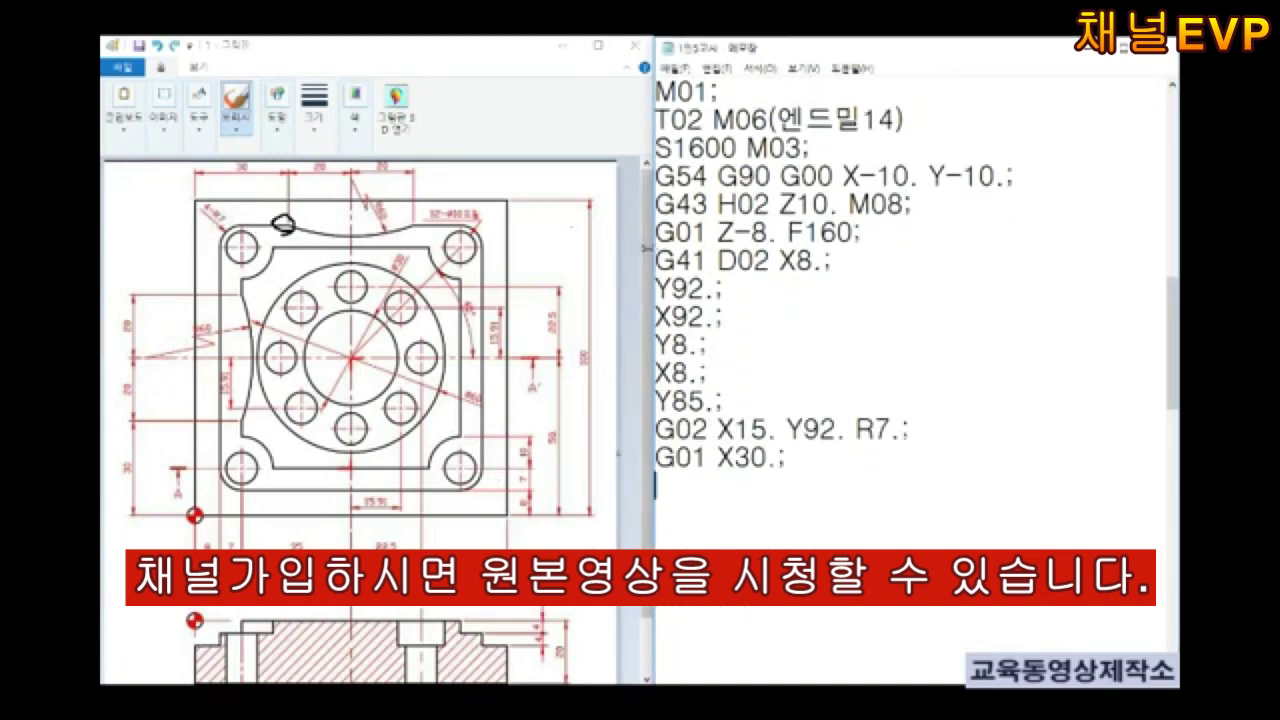
left_click(680, 486)
Add the G03 X70. R60. arc, G01 X85., and the G02 X92. corner arc
type("G03 X70.")
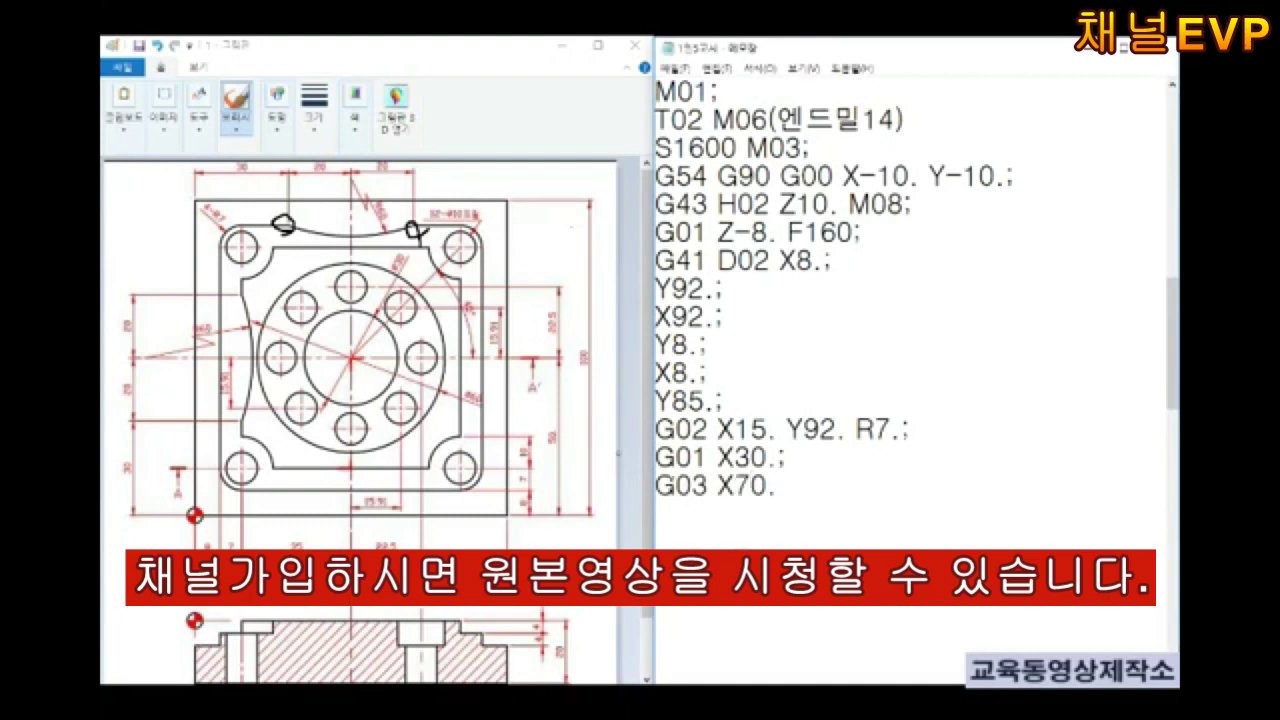
type(" R60.;")
key("Return")
type("G01 X85")
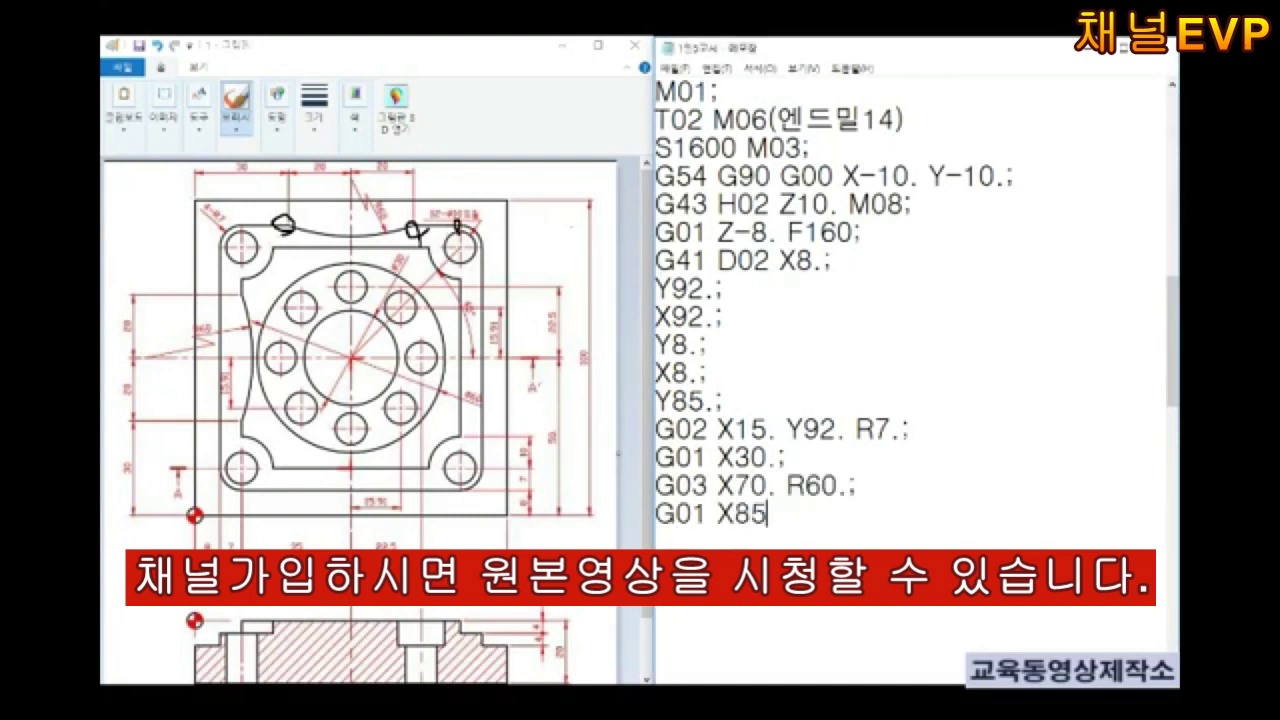
type(".;")
key("Return")
type("G02 X92.")
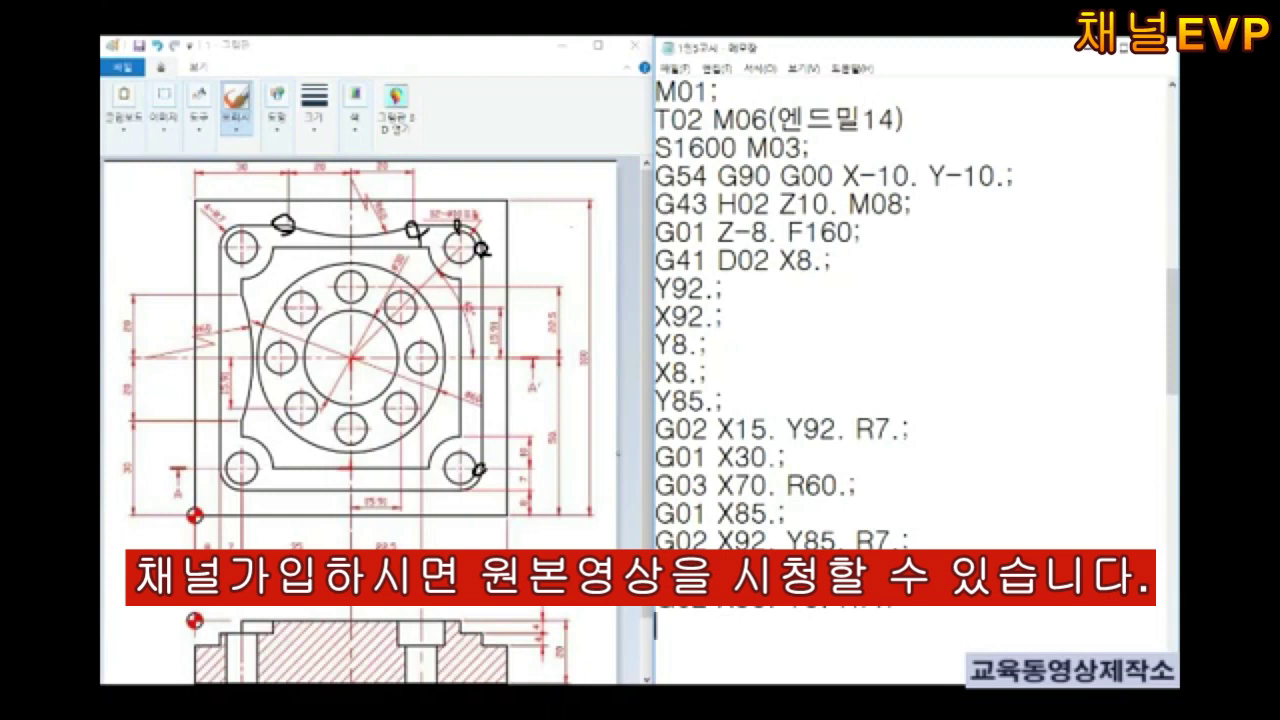
left_click_drag(461, 486, 452, 500)
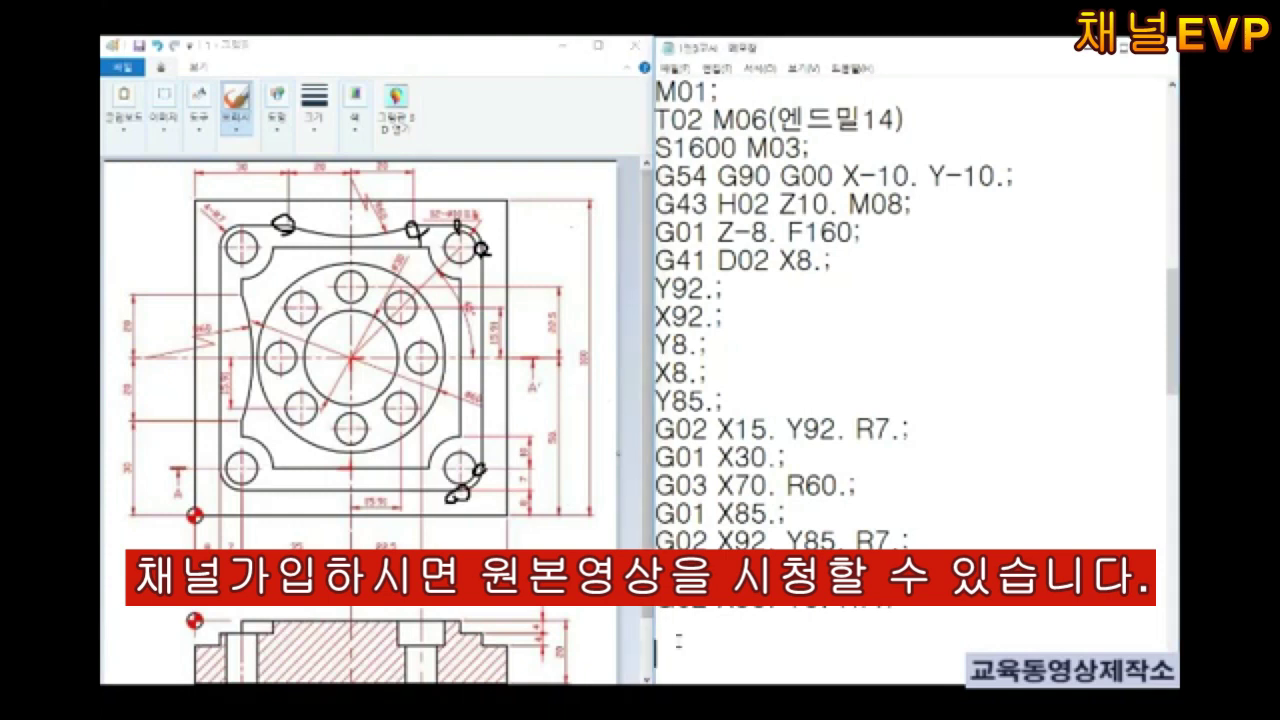
Finish with G01 X15., G02 X7 Y15., G01 X-10. and the G00 Z150. M05 retract
type("G01 X15.;")
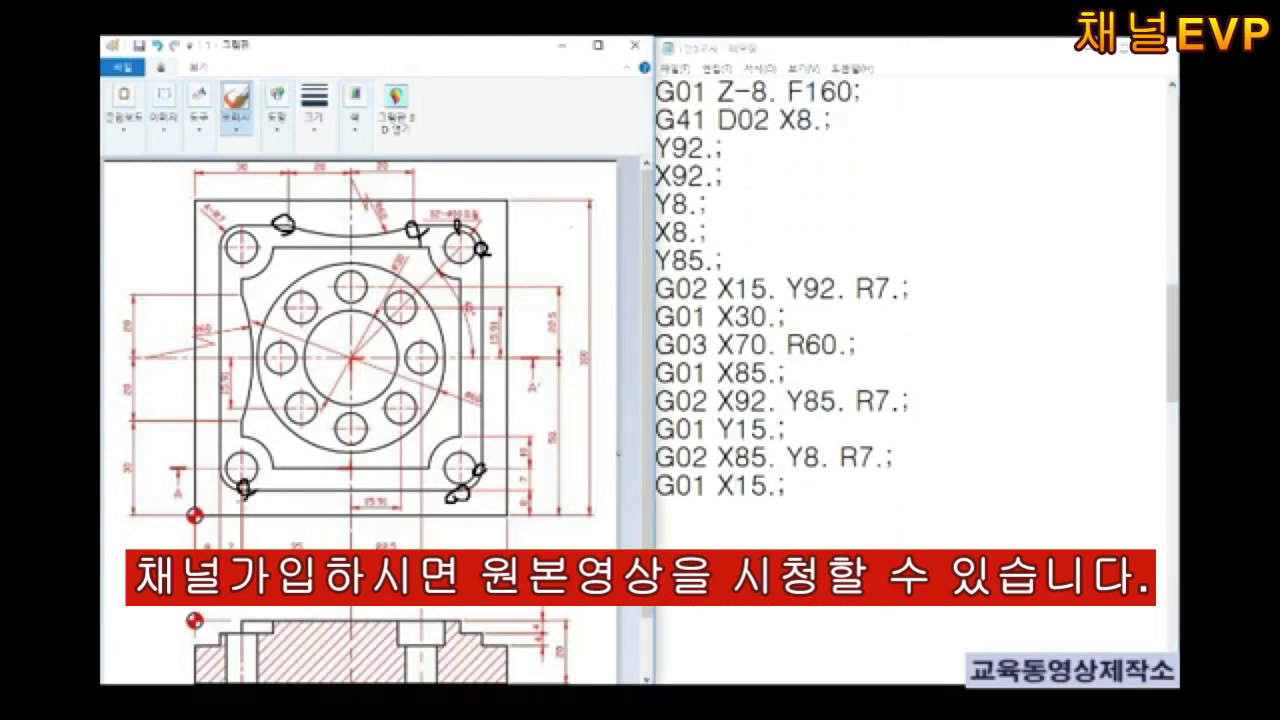
key("Return")
type("G02 X7")
type("8. Y15. R7.;")
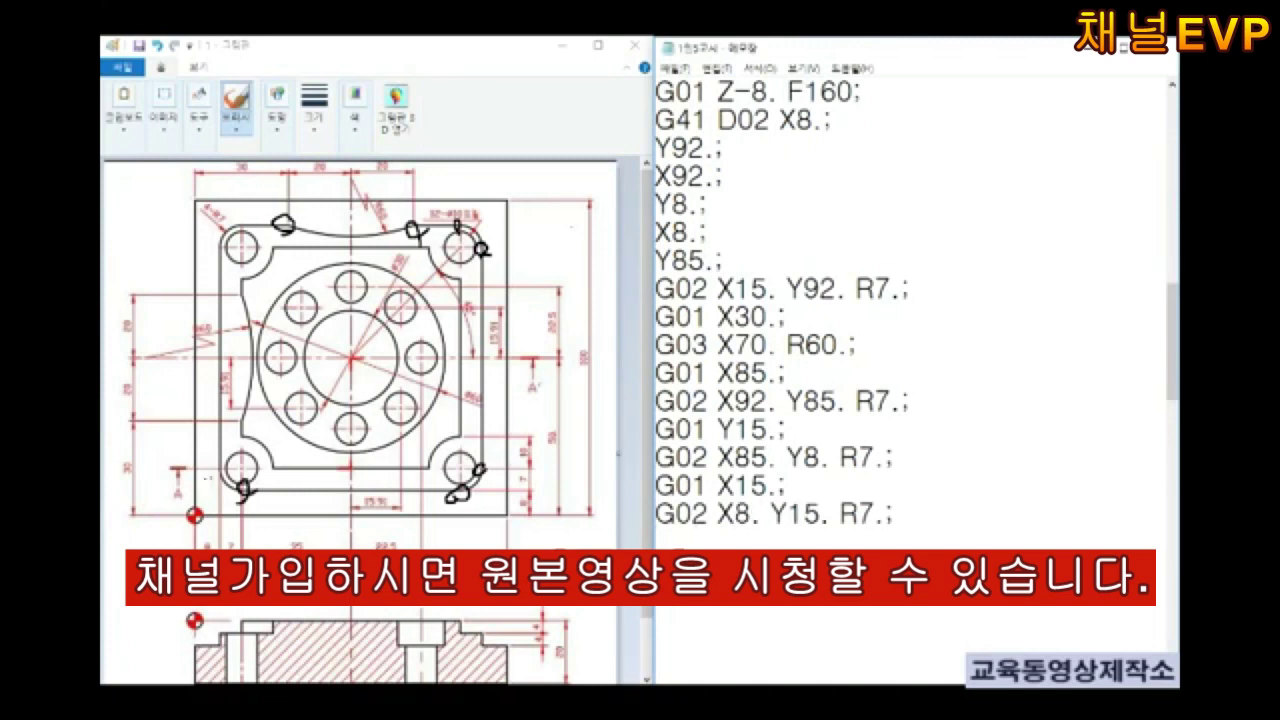
key("Return")
type("G01 X-10.")
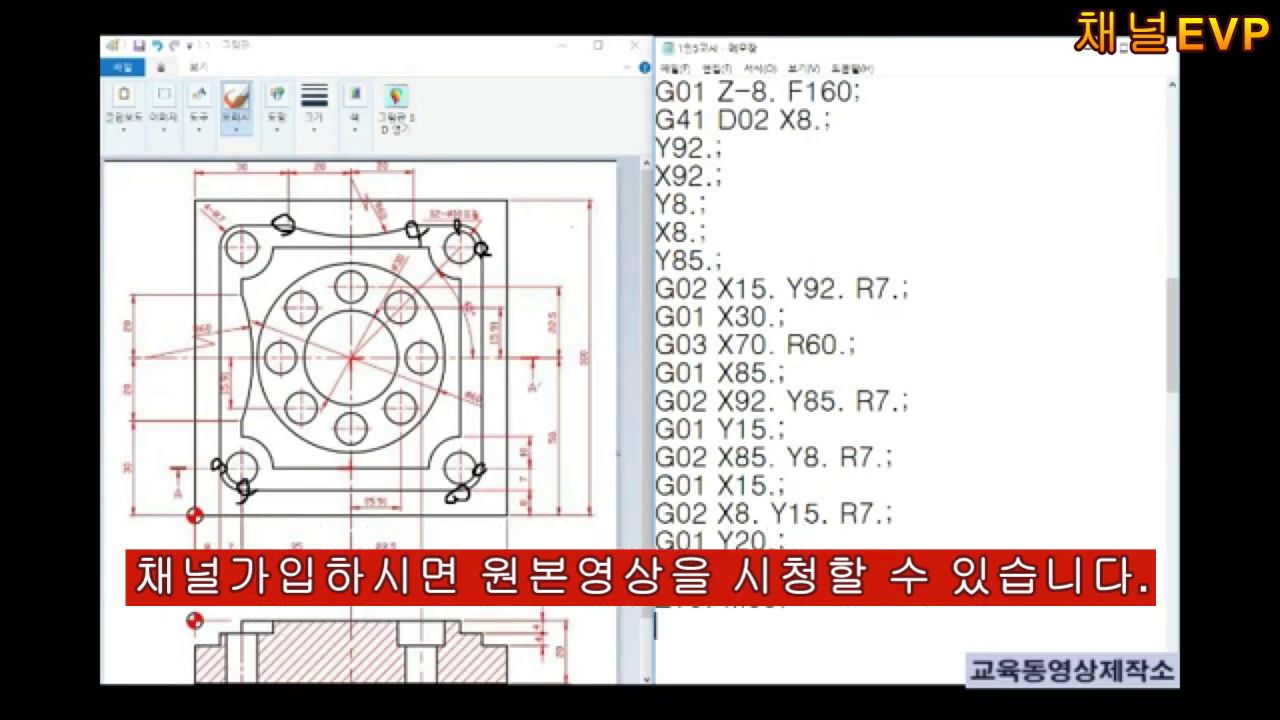
type("G00 Z150. M05;")
scroll(915, 350, "down", 1)
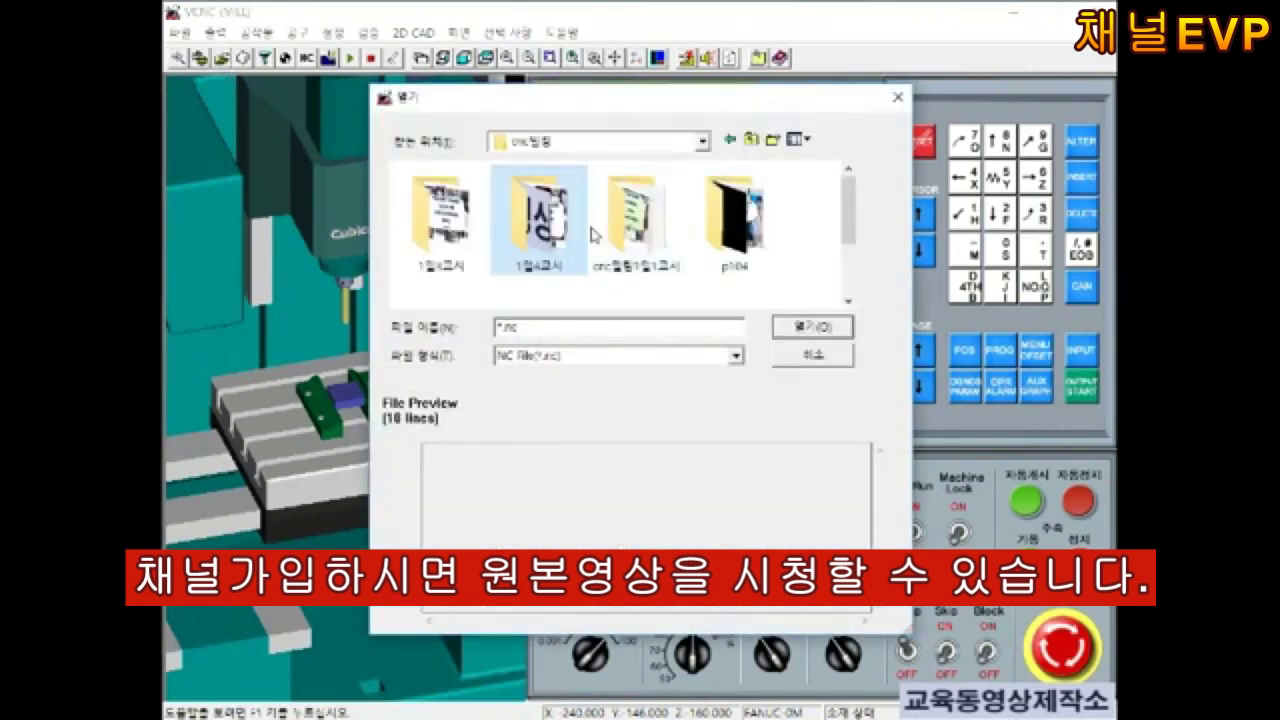
Load the updated NC program file into VCNC with the file type set to All Files
left_click(735, 355)
left_click(530, 393)
double_click(637, 212)
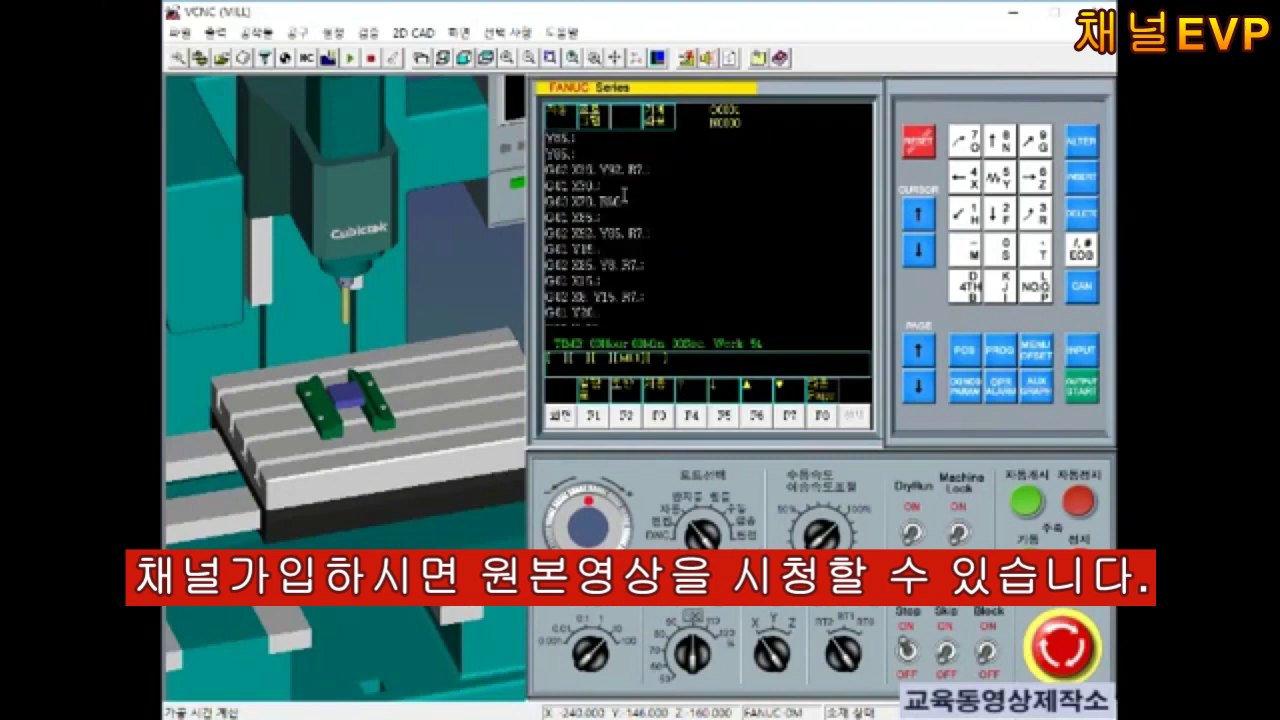
Swap tool 1 for a 16 mm end mill and set the workpiece corner as the G54 origin
scroll(365, 371, "up", 3)
double_click(365, 371)
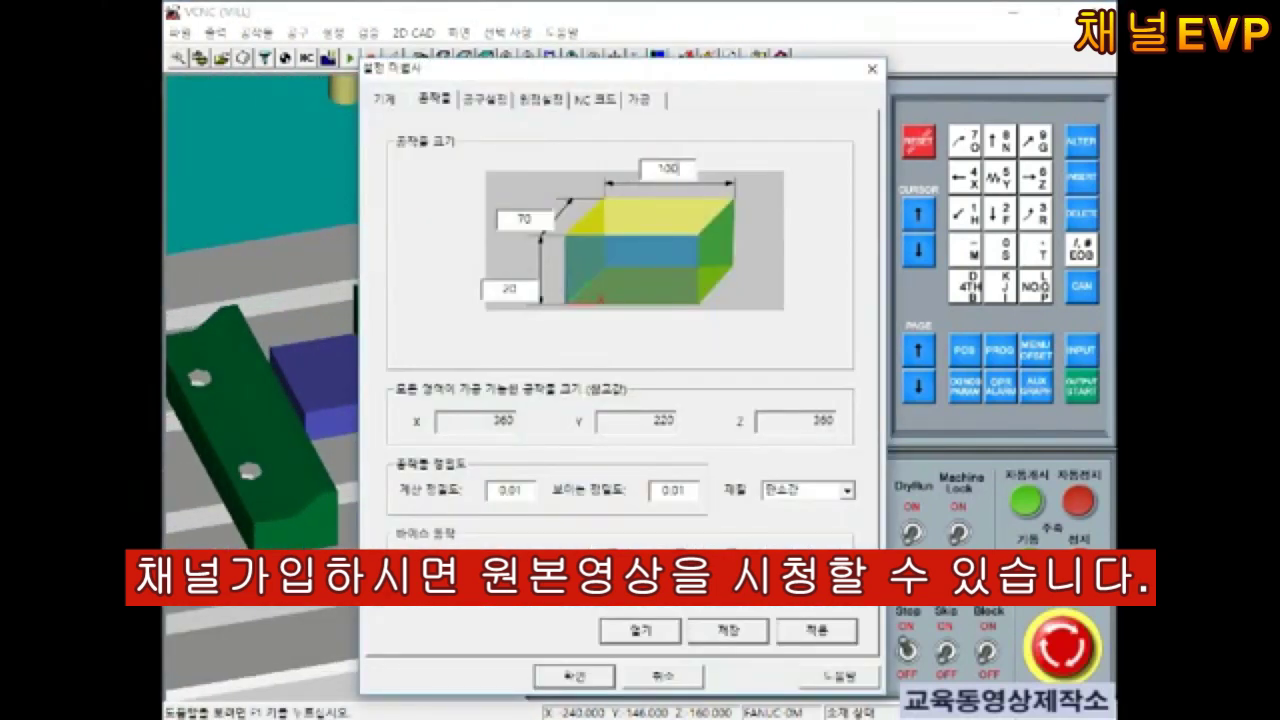
left_click(486, 99)
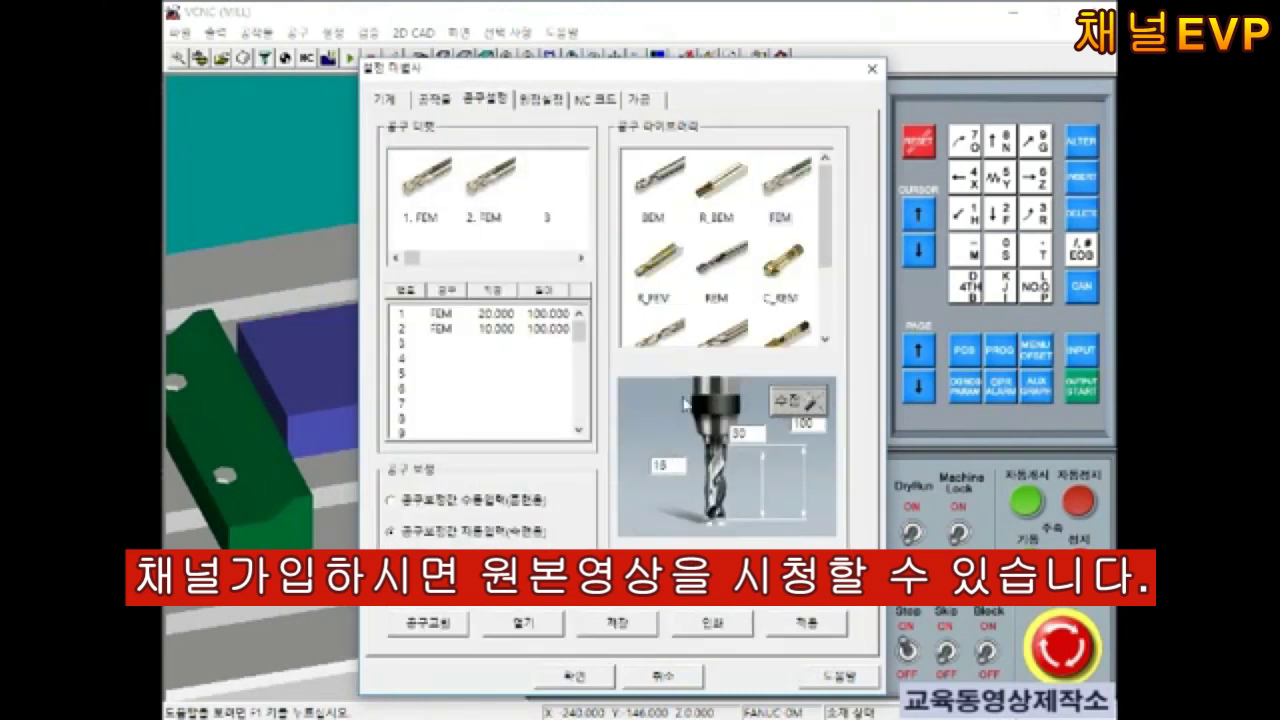
left_click_drag(783, 182, 443, 201)
type("14")
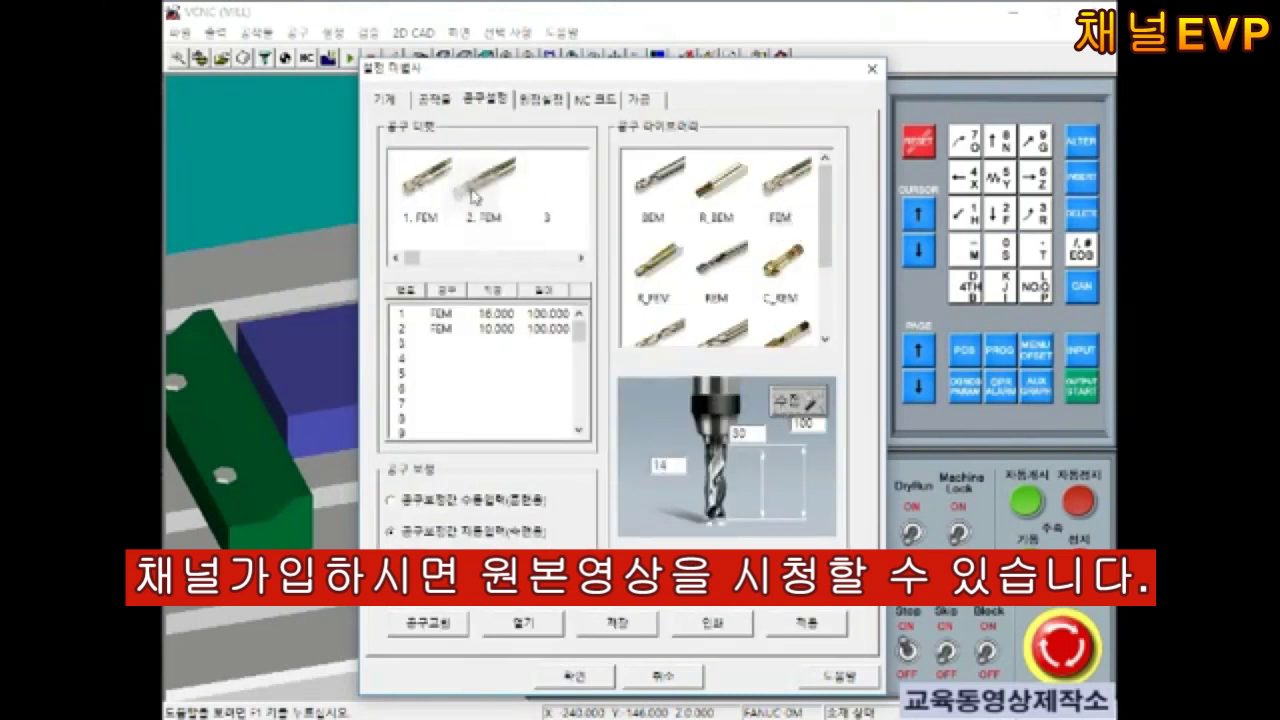
left_click(541, 99)
left_click(517, 289)
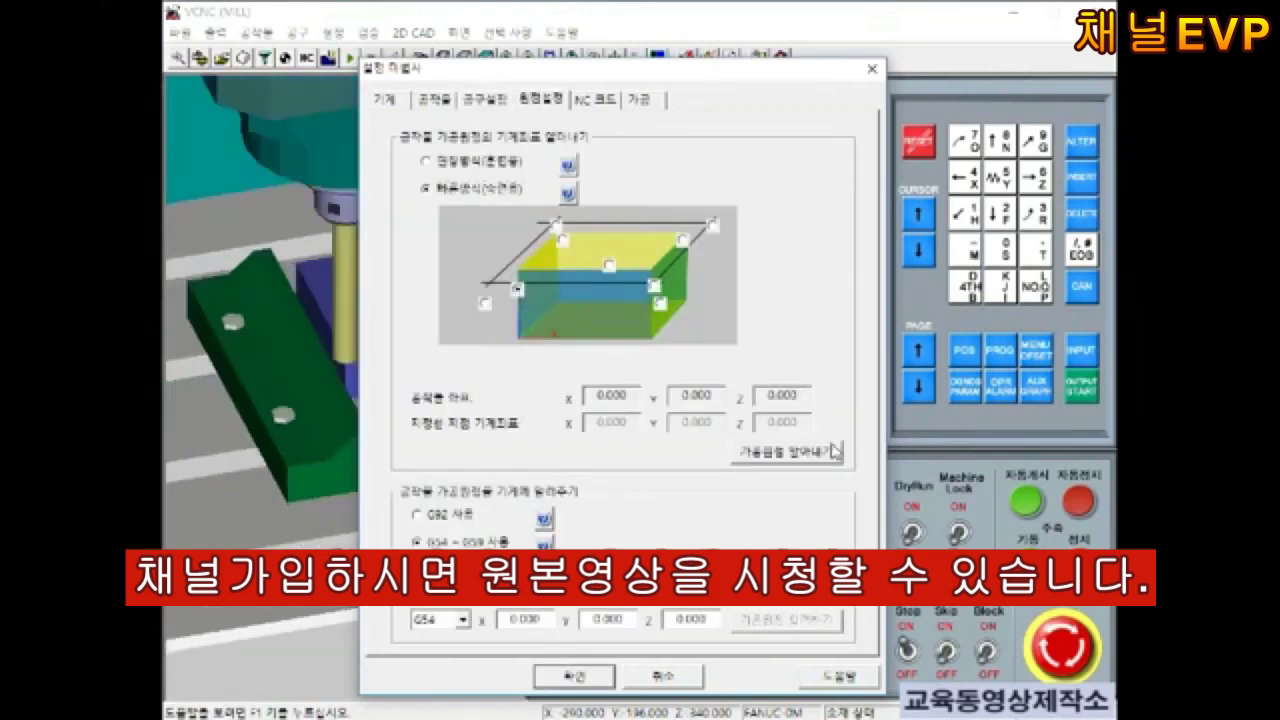
left_click(785, 452)
left_click(782, 621)
left_click(574, 677)
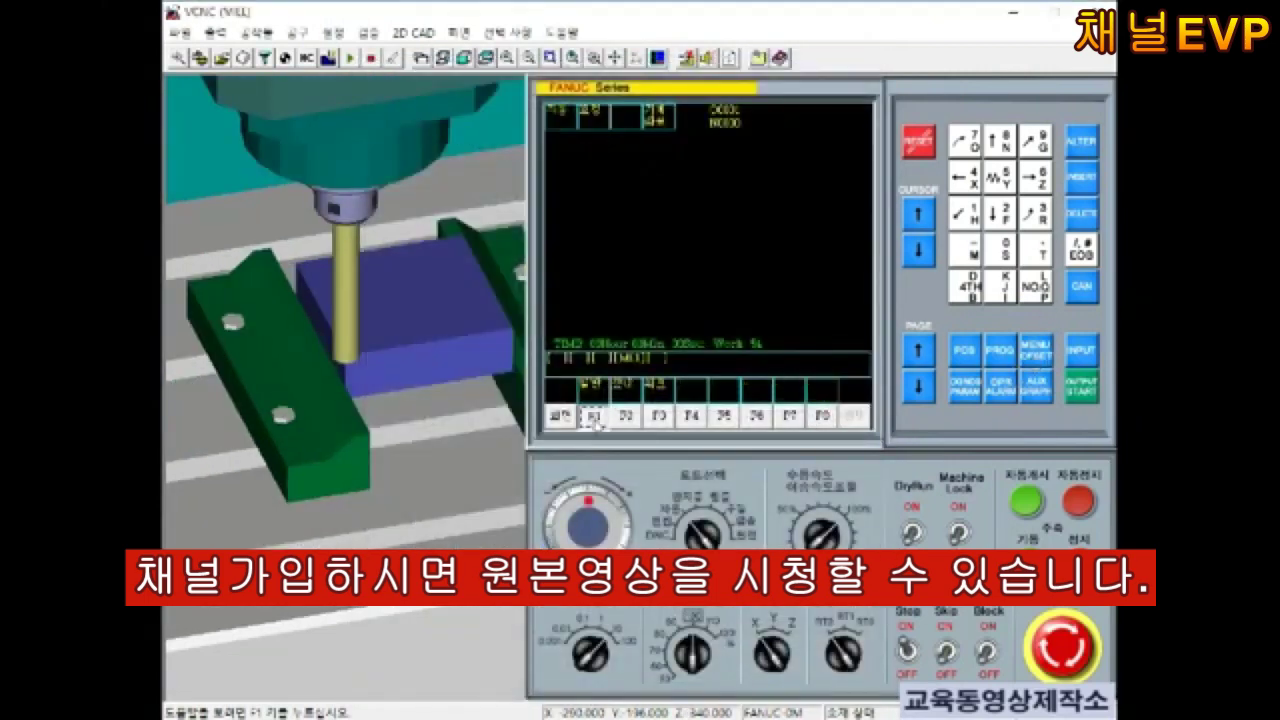
Check the D02 entry in the tool offset table, then show the O0001 listing
left_click(1035, 349)
key("Down")
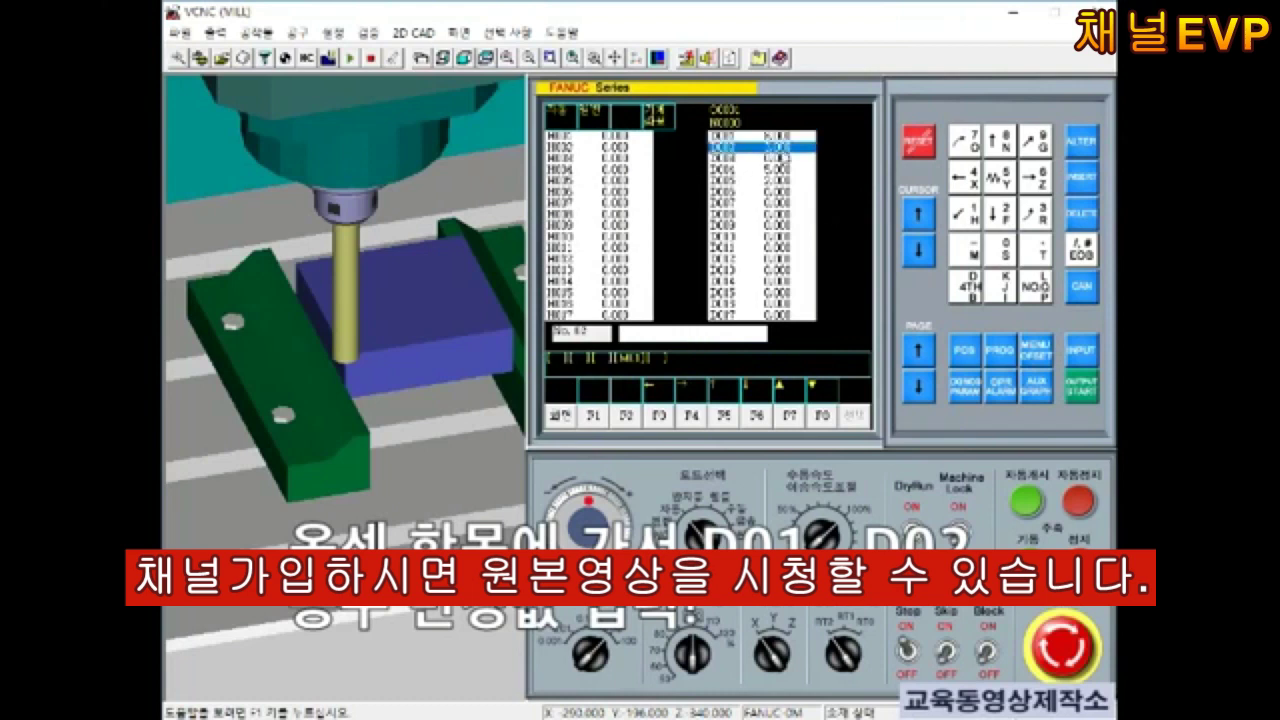
left_click(1043, 354)
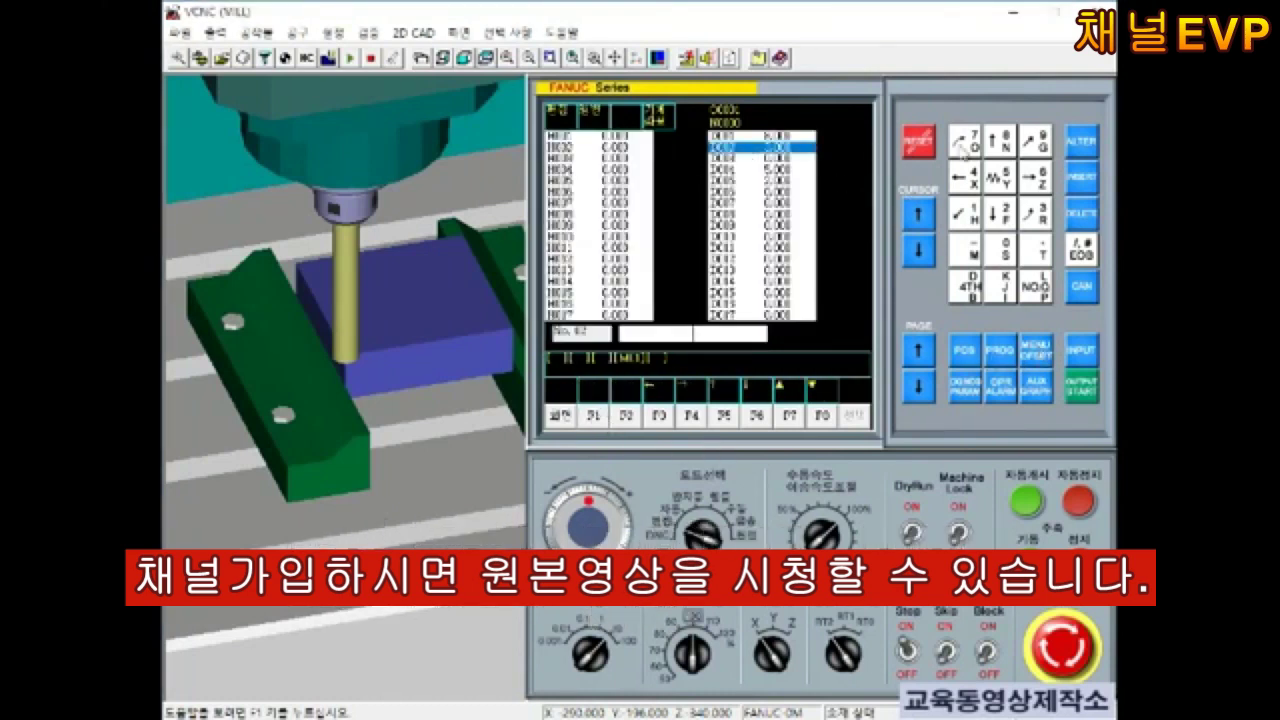
left_click(685, 521)
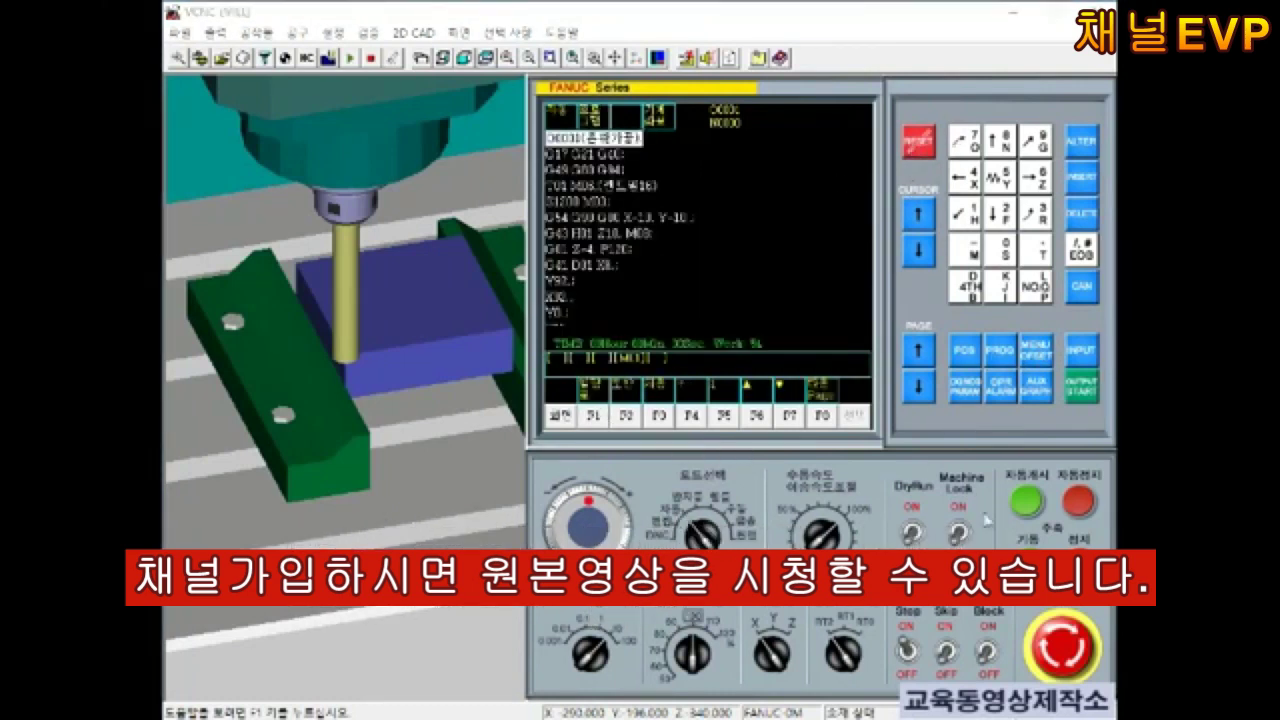
Run the updated program, resuming after the M01 stop, and rotate to inspect the stepped contour
left_click(1027, 501)
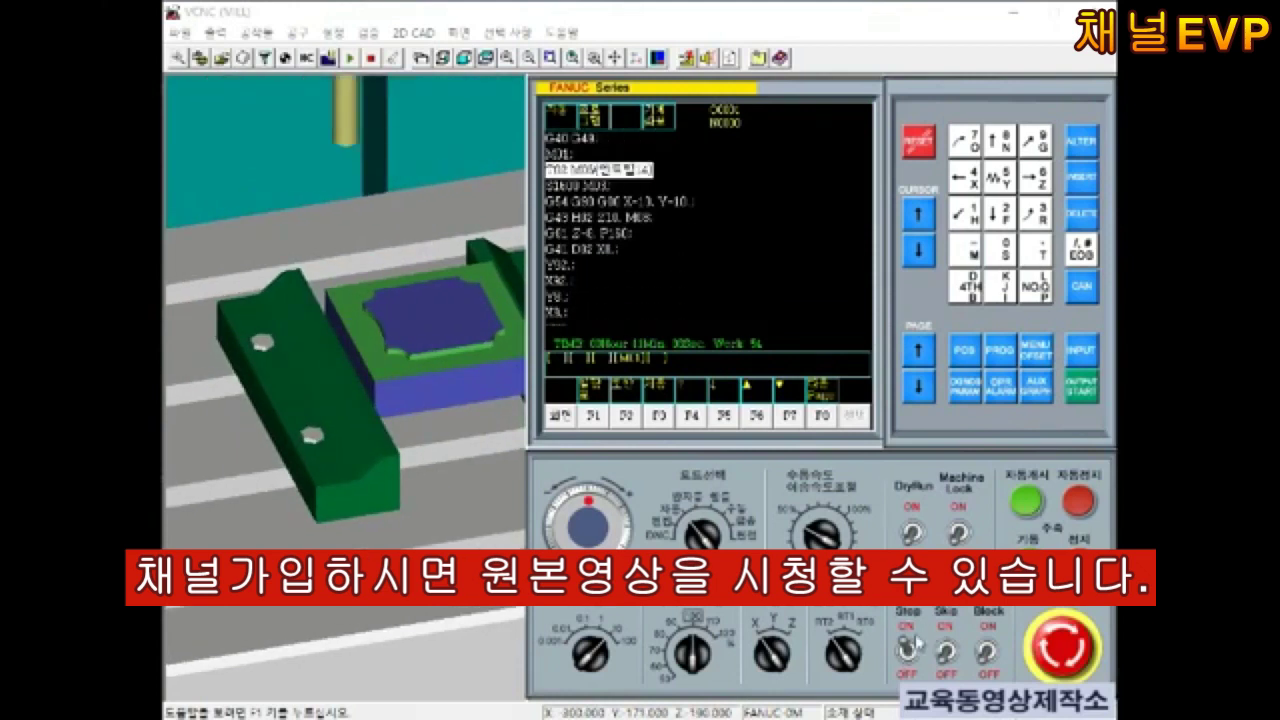
left_click(1025, 508)
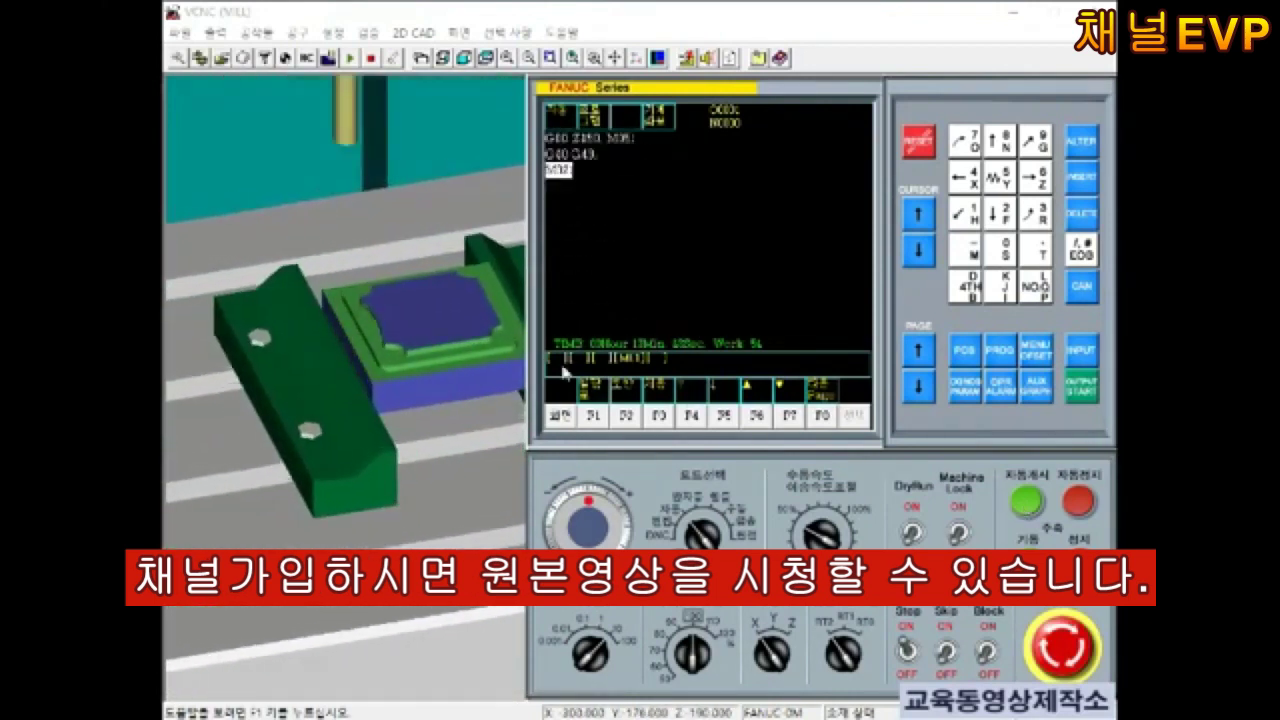
mouse_move(443, 305)
left_mouse_down()
mouse_move(400, 414)
mouse_move(443, 449)
mouse_move(488, 437)
left_mouse_up()
left_click(636, 60)
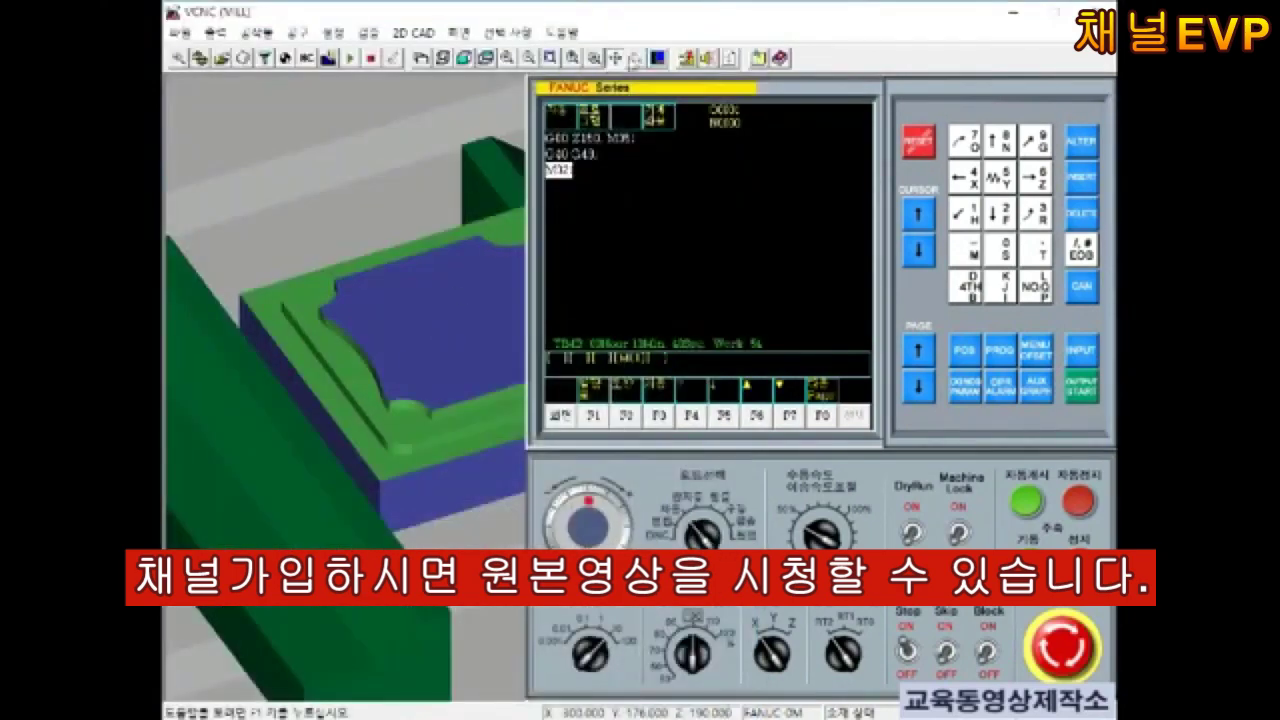
mouse_move(434, 325)
left_mouse_down()
mouse_move(452, 318)
mouse_move(455, 198)
left_mouse_up()
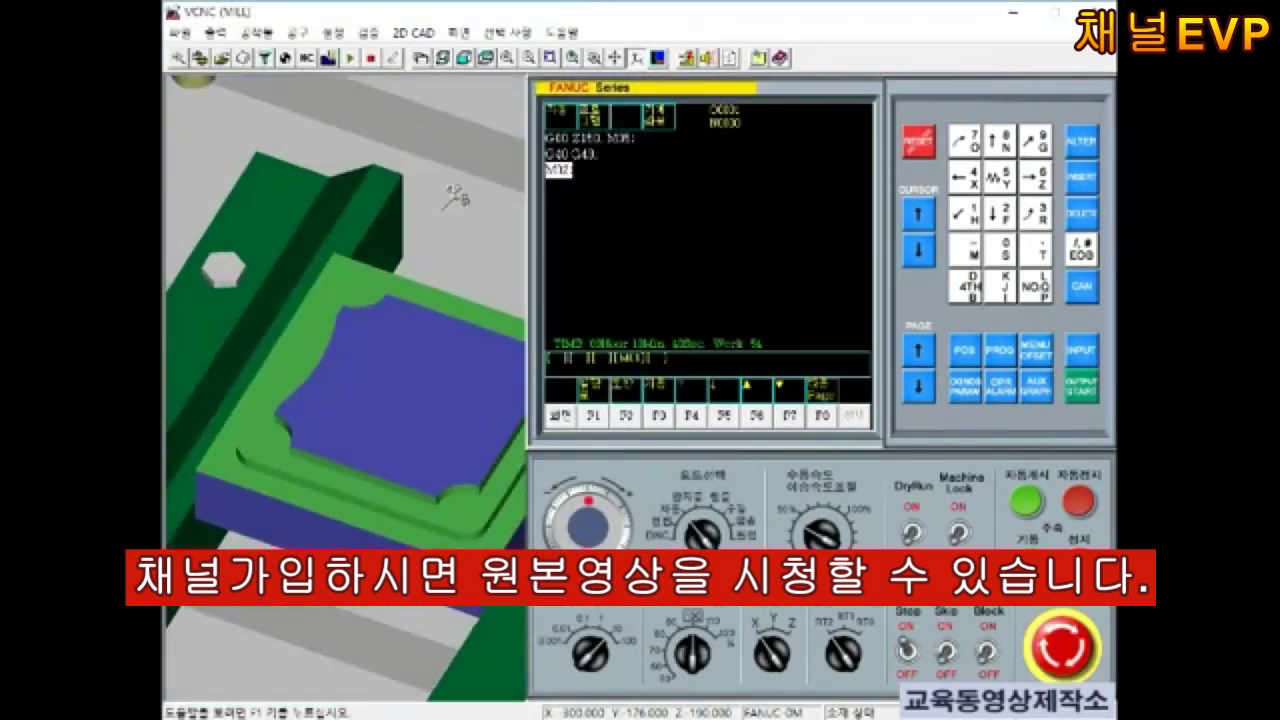
left_click(664, 532)
Apply the 100×100×30 workpiece settings and tilt the milled block to inspect its pocket
left_click(688, 512)
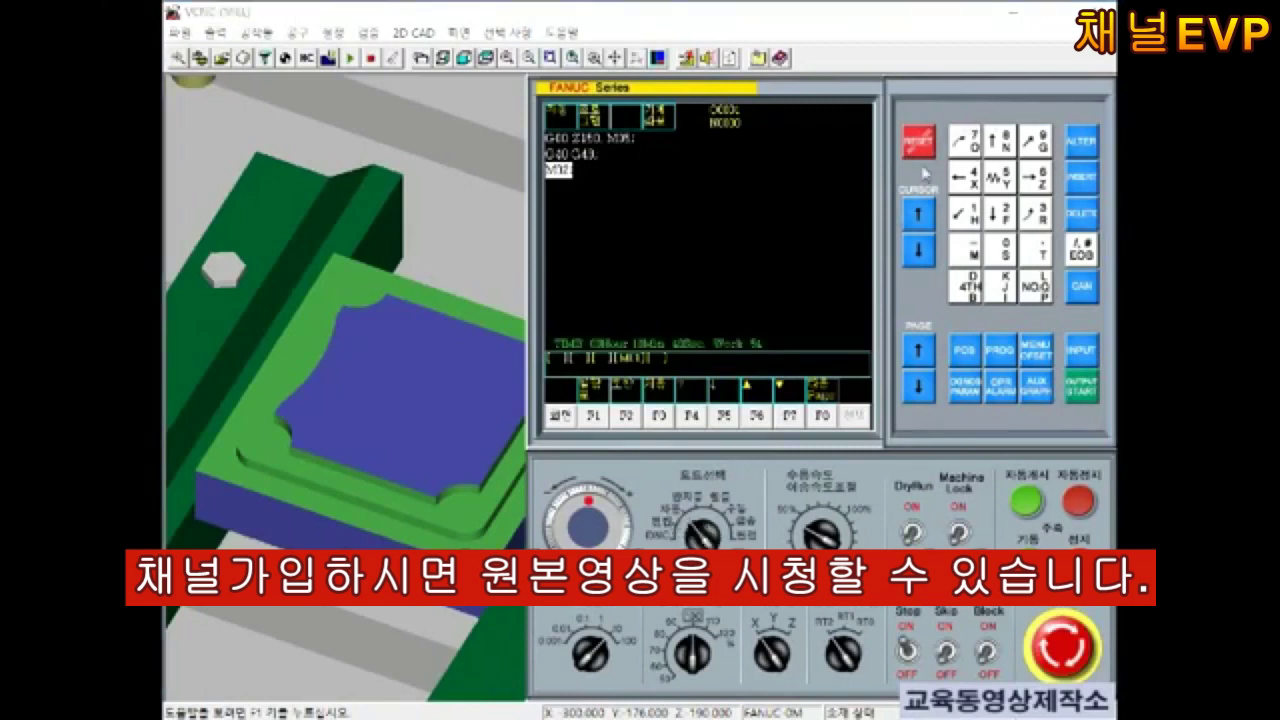
left_click(808, 643)
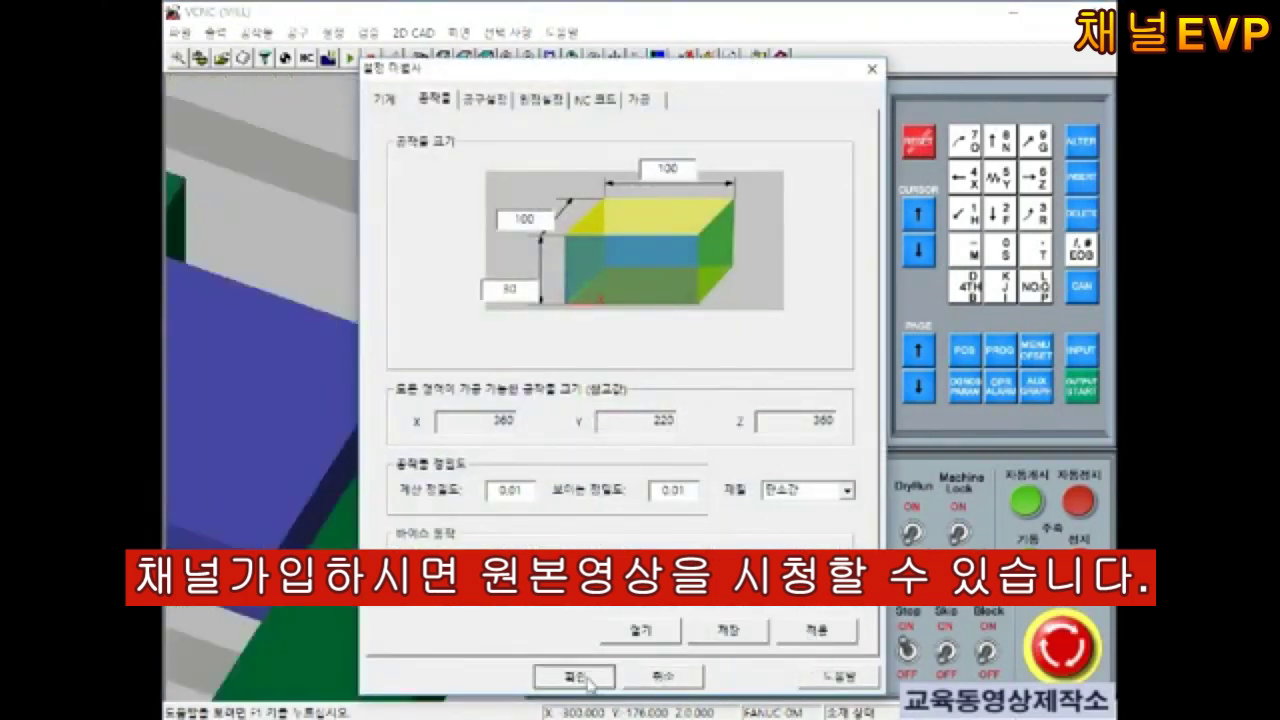
left_click(573, 676)
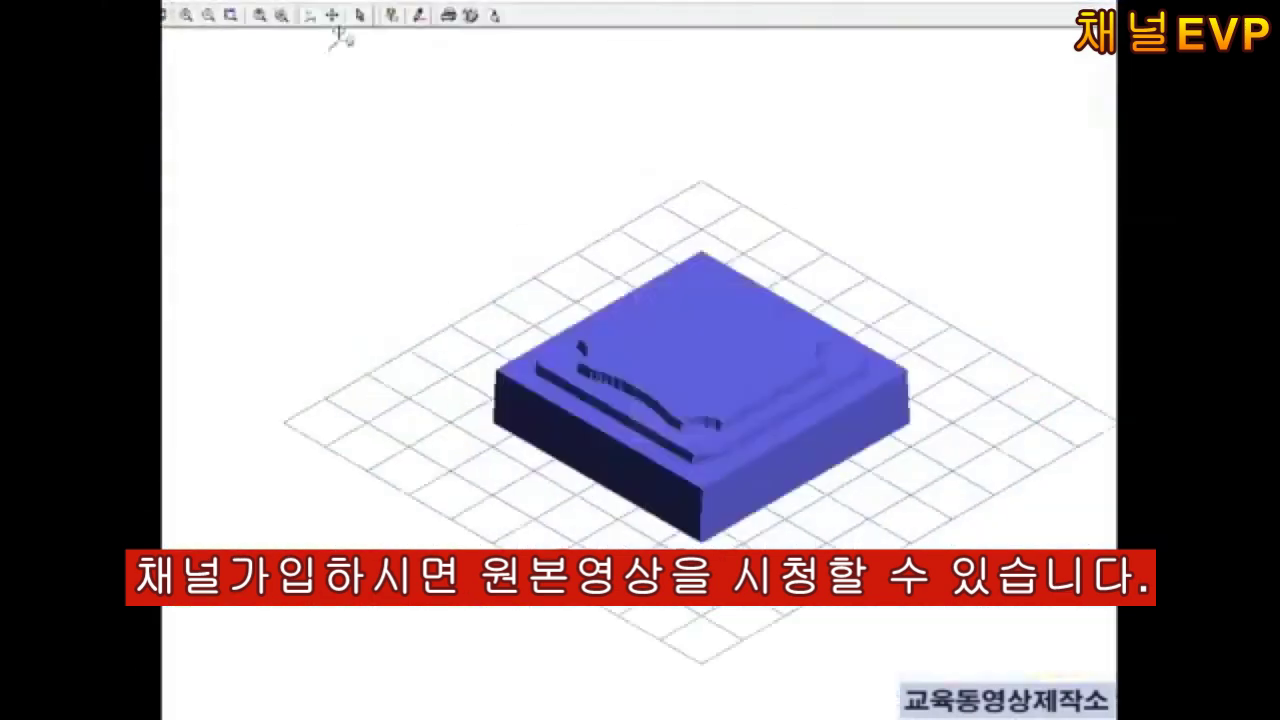
left_click_drag(557, 206, 800, 434)
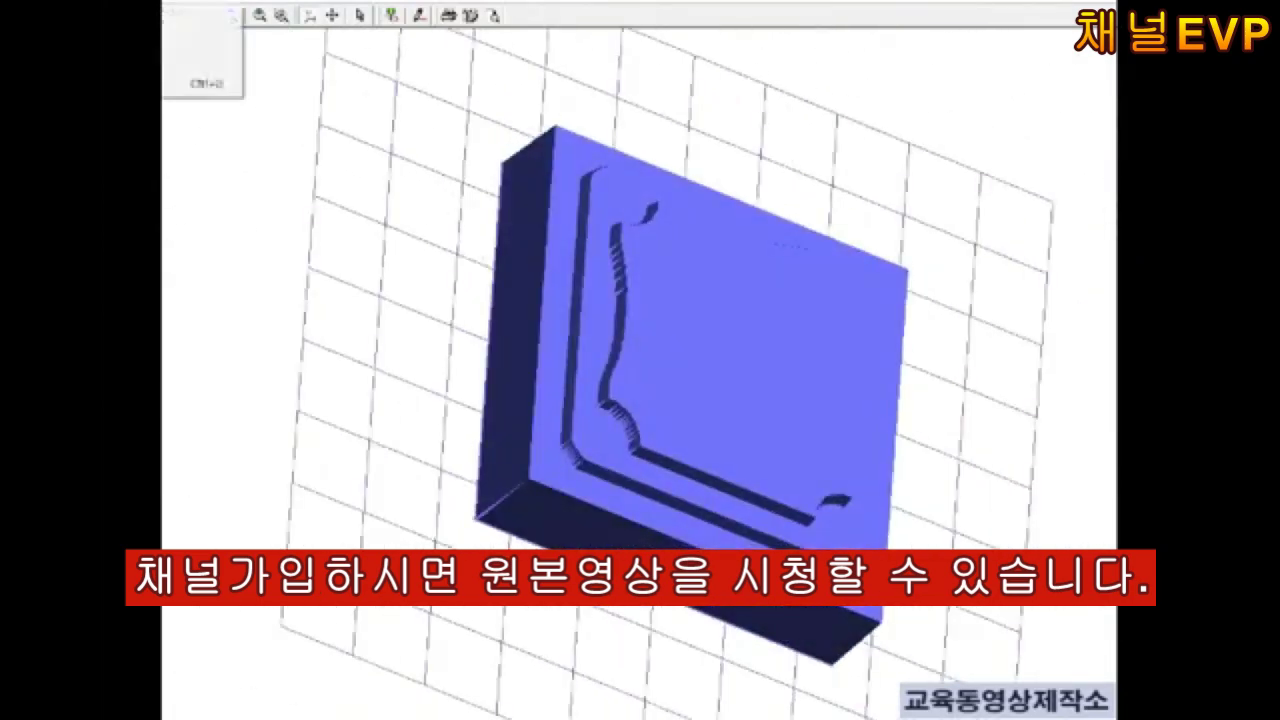
Try picking contour points for dimensioning, dismissing each cannot-select-point warning
left_click(378, 14)
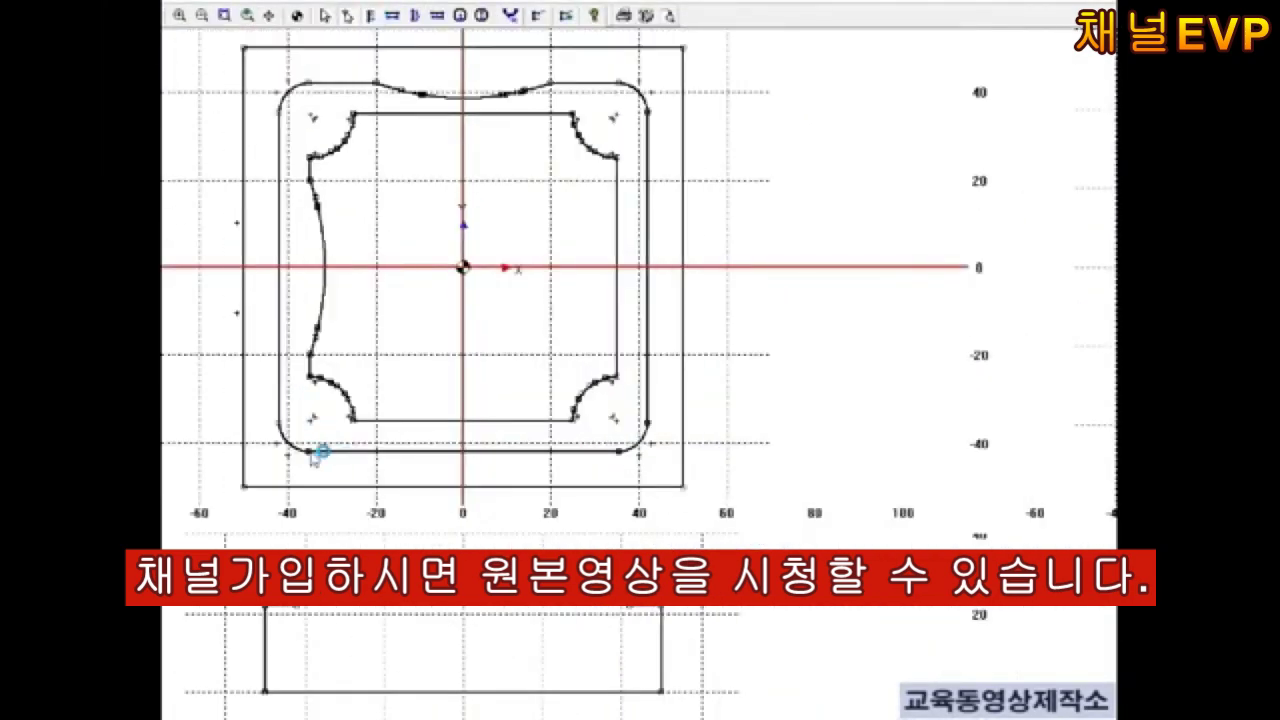
left_click(320, 449)
left_click(571, 416)
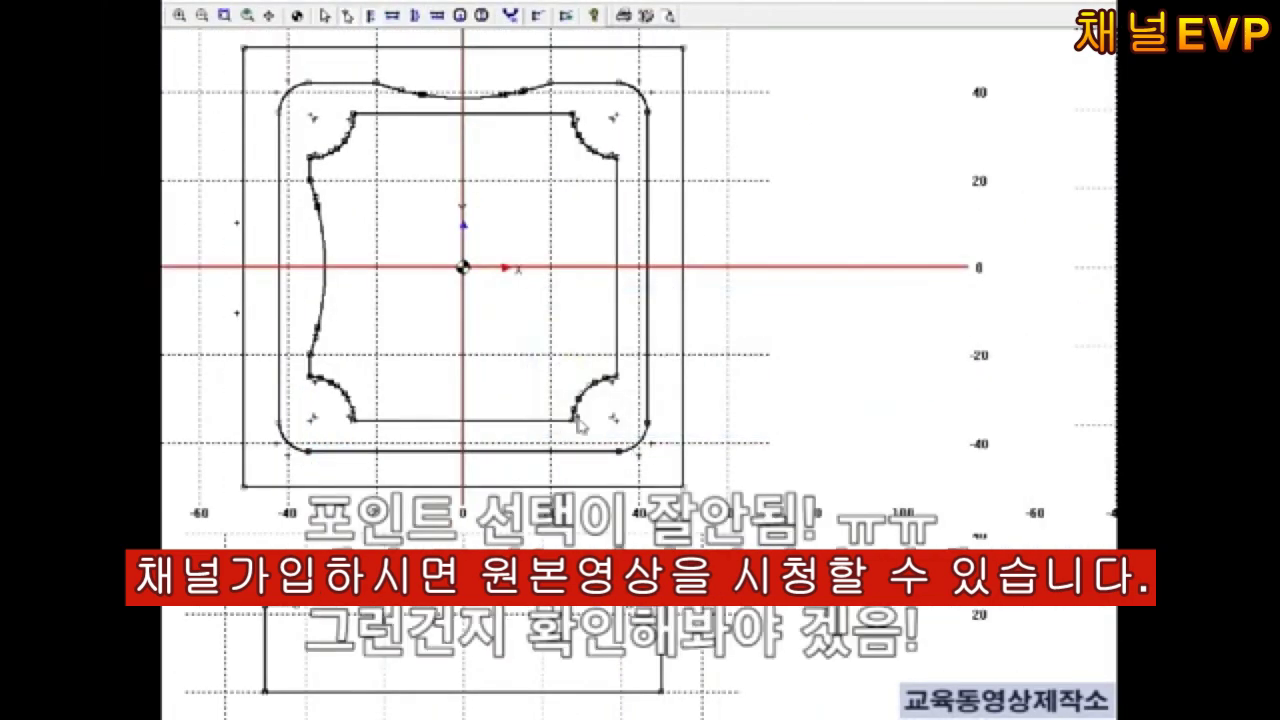
left_click(649, 436)
key("Return")
left_click(310, 458)
key("Return")
left_click(617, 452)
key("Return")
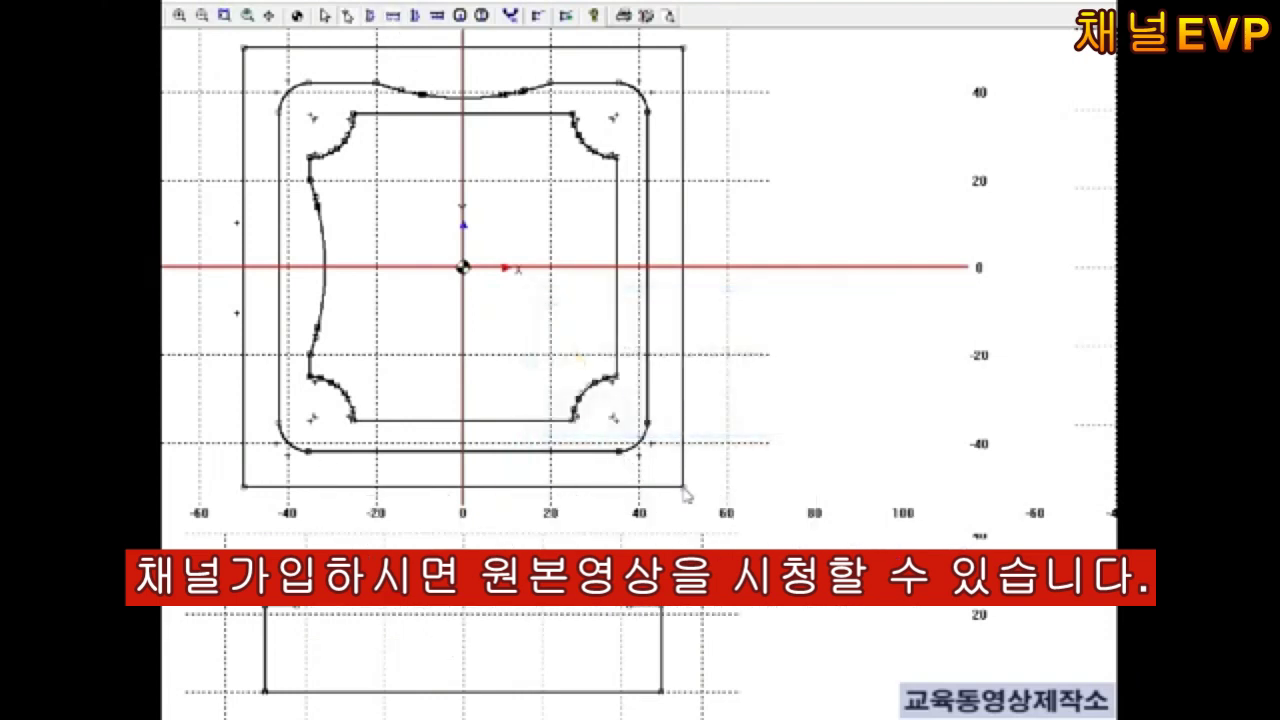
left_click(650, 432)
key("Return")
left_click(649, 116)
key("Return")
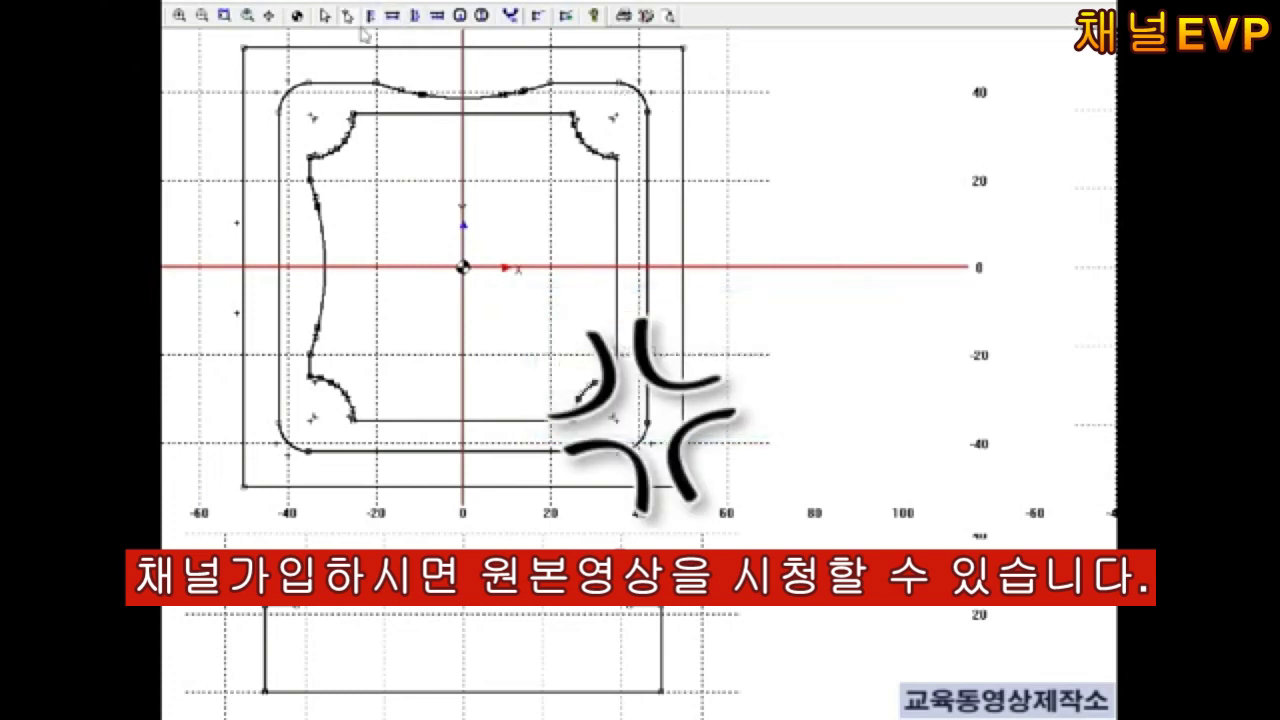
Dimension the 8 mm gap from the outer rectangle's top edge to the contour top
left_click(552, 85)
left_click(714, 66)
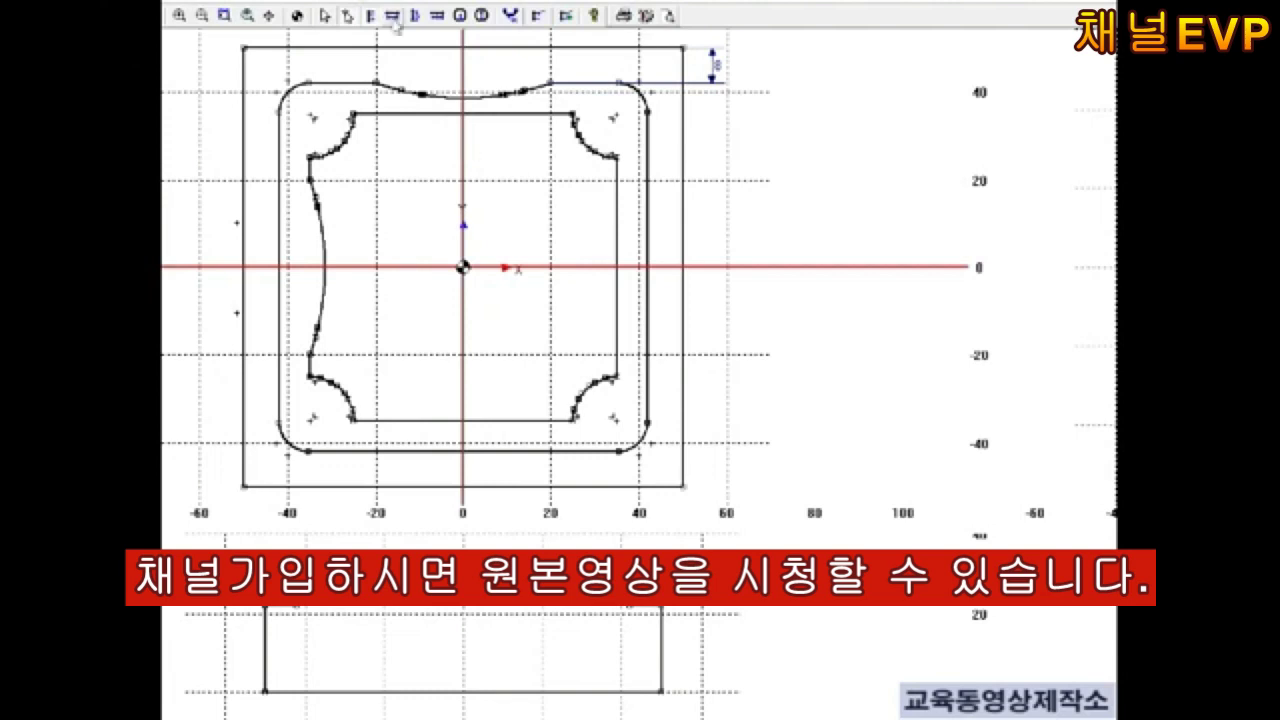
left_click(648, 435)
key("Return")
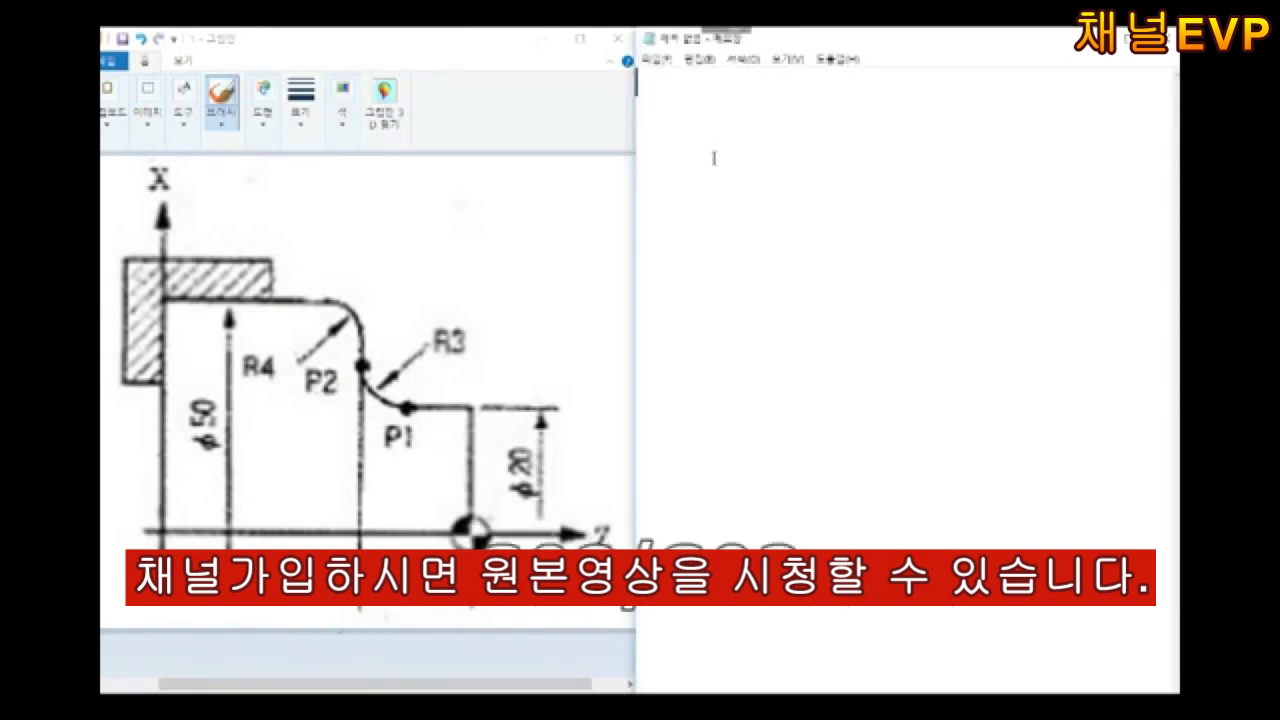
Write G02 as clockwise (시계방향) and G03 as counterclockwise (반시계방향)
type("G02")
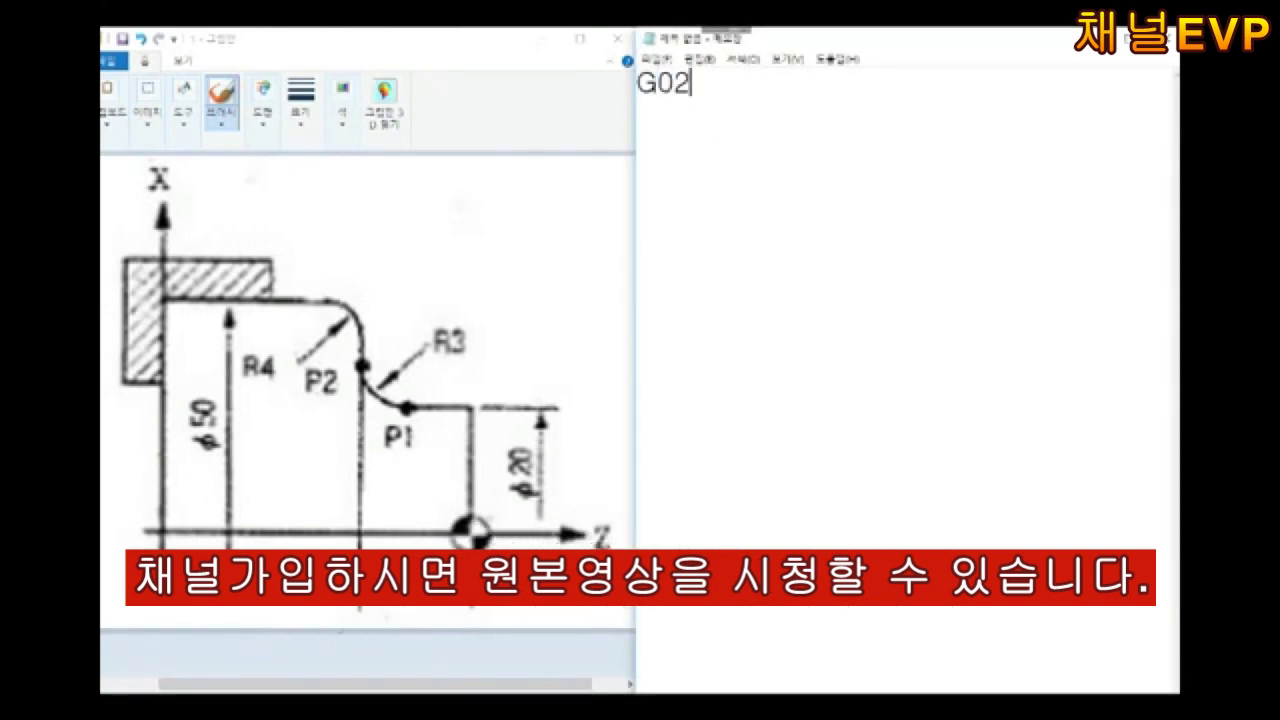
key("Return")
type("G03")
key("Up")
type("식계방향")
key("Down")
type("반시계방향")
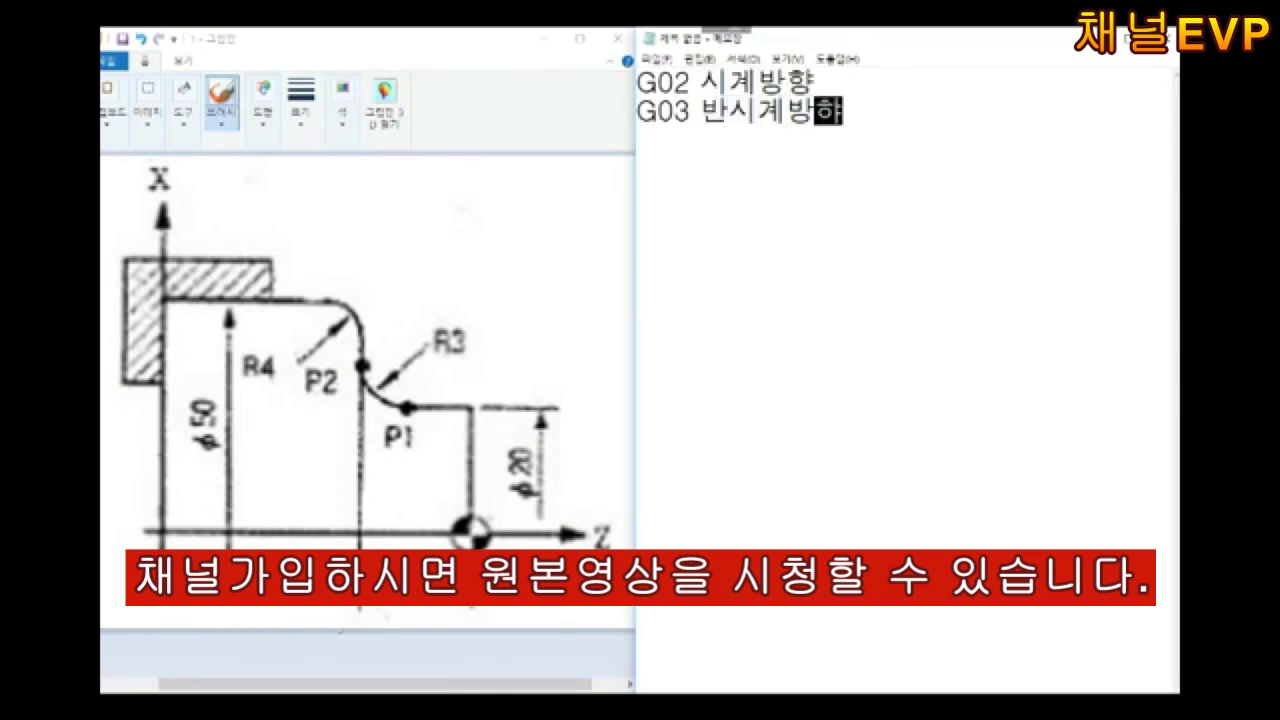
Add a 원호보간 heading above the G02/G03 lines, spaced with blank lines
key("Home")
key("Return")
key("Up")
type("원호보간")
key("Return")
key("Up")
key("Return")
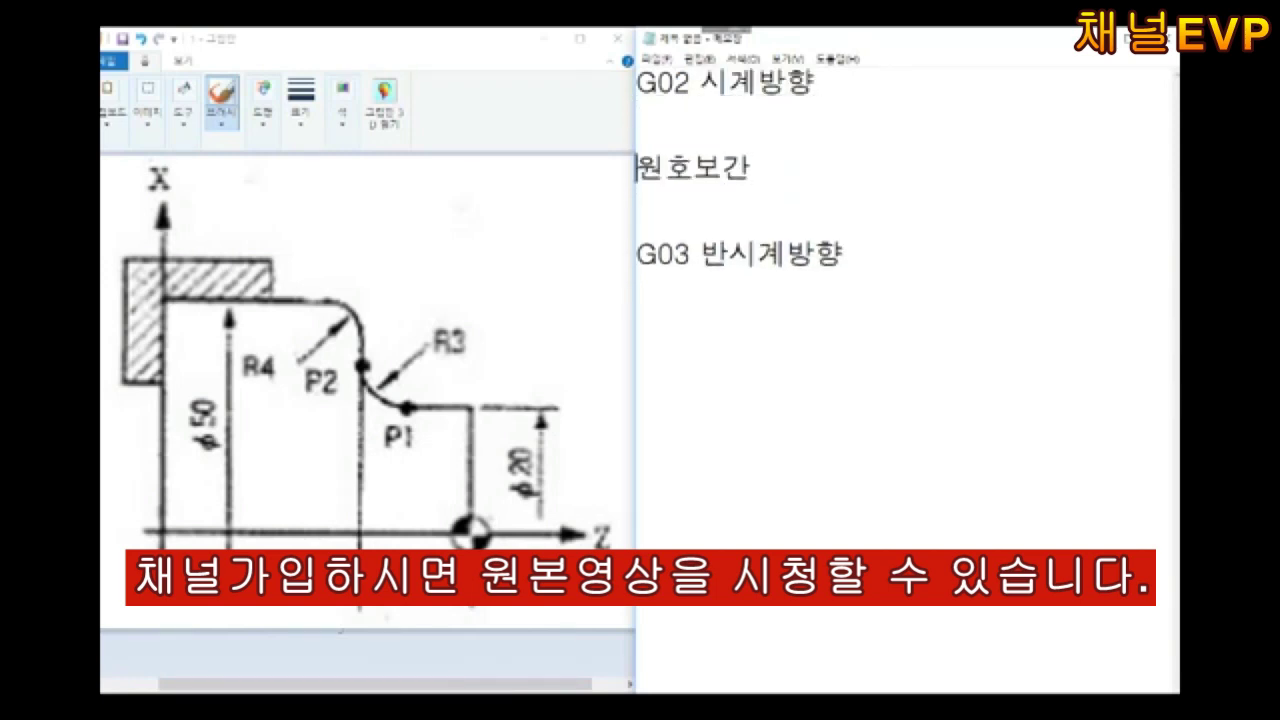
List the arc words X Y Z R F and define R : 반경값
left_click(595, 258)
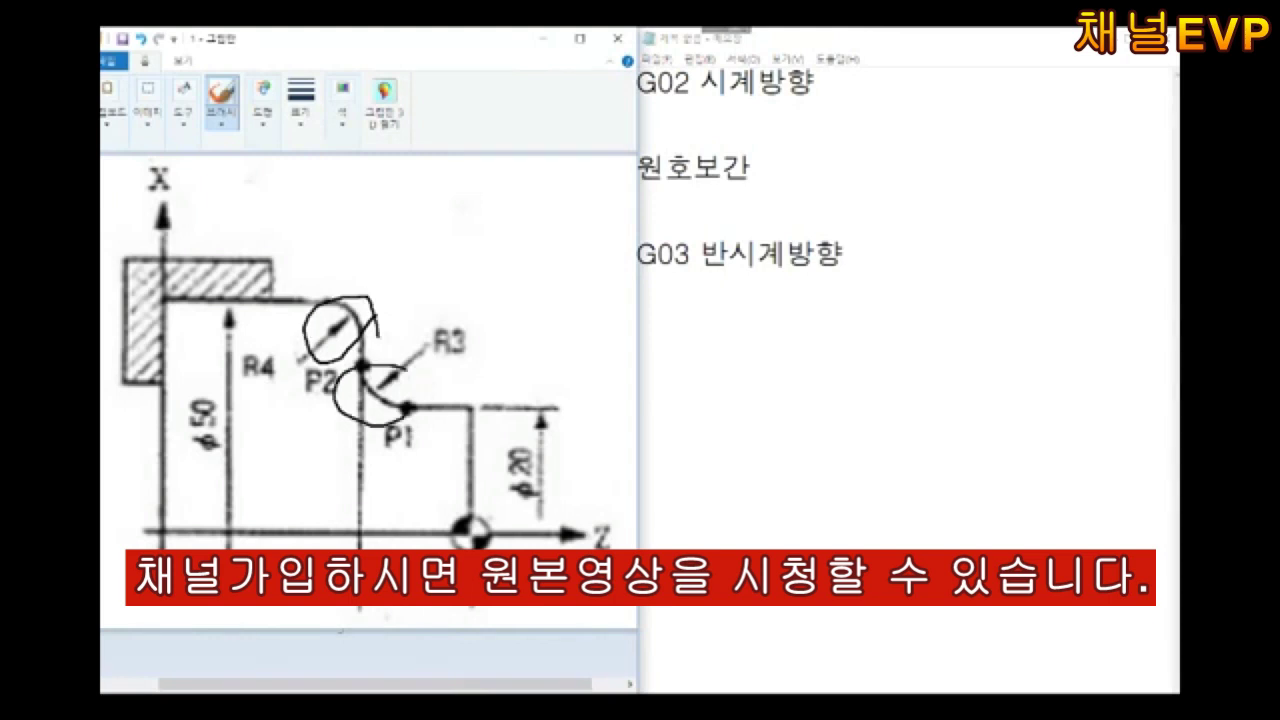
left_click(878, 248)
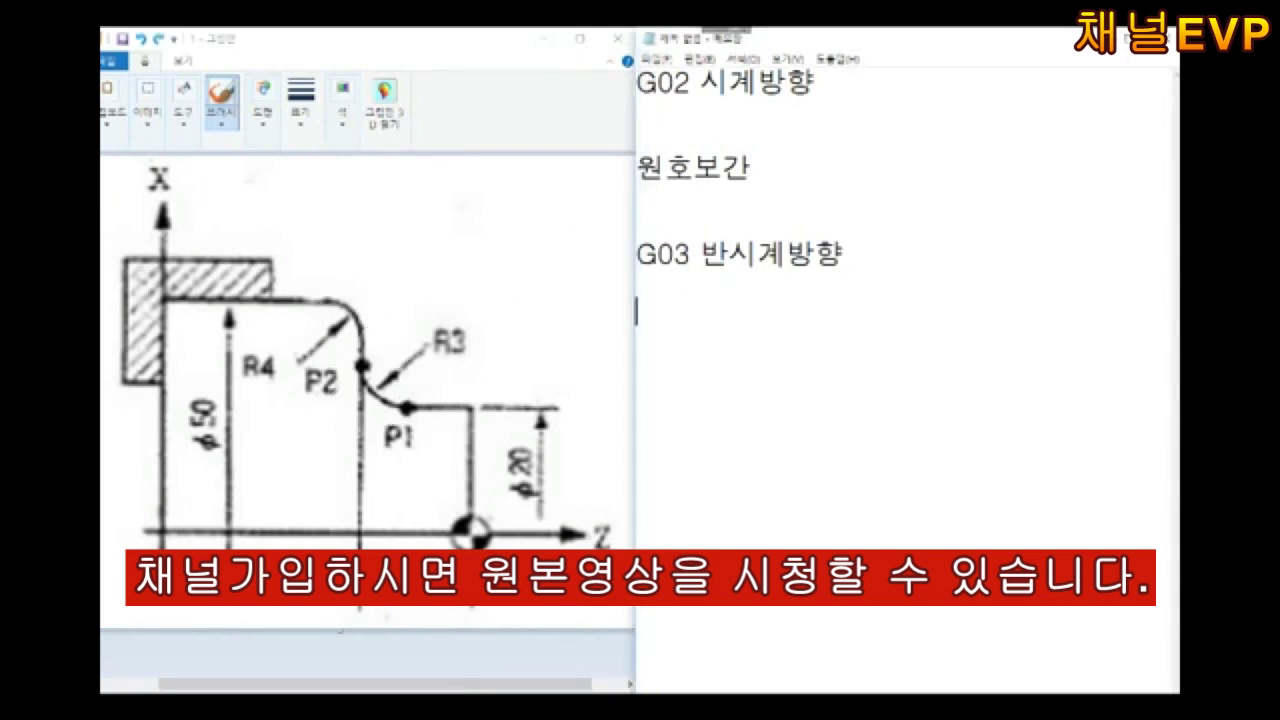
key("Return")
key("Return")
type("X Y Z R F")
key("Return")
type("R")
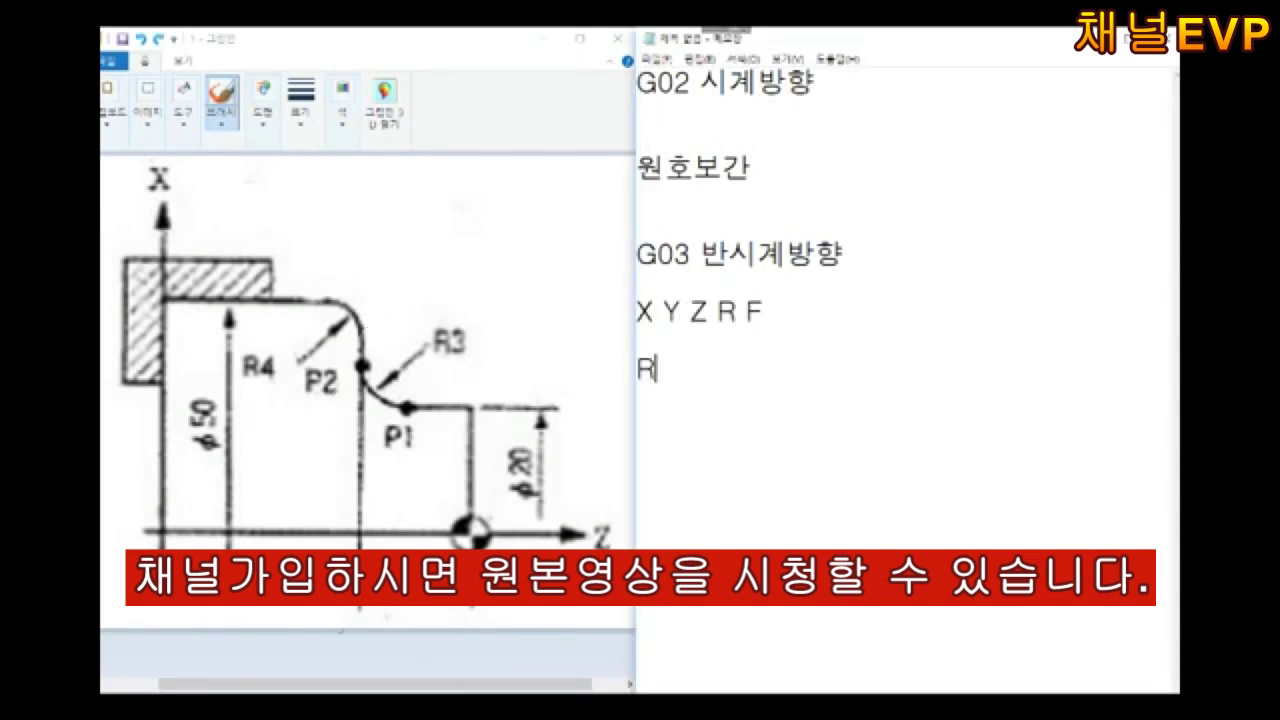
type(" : 반경값")
key("Return")
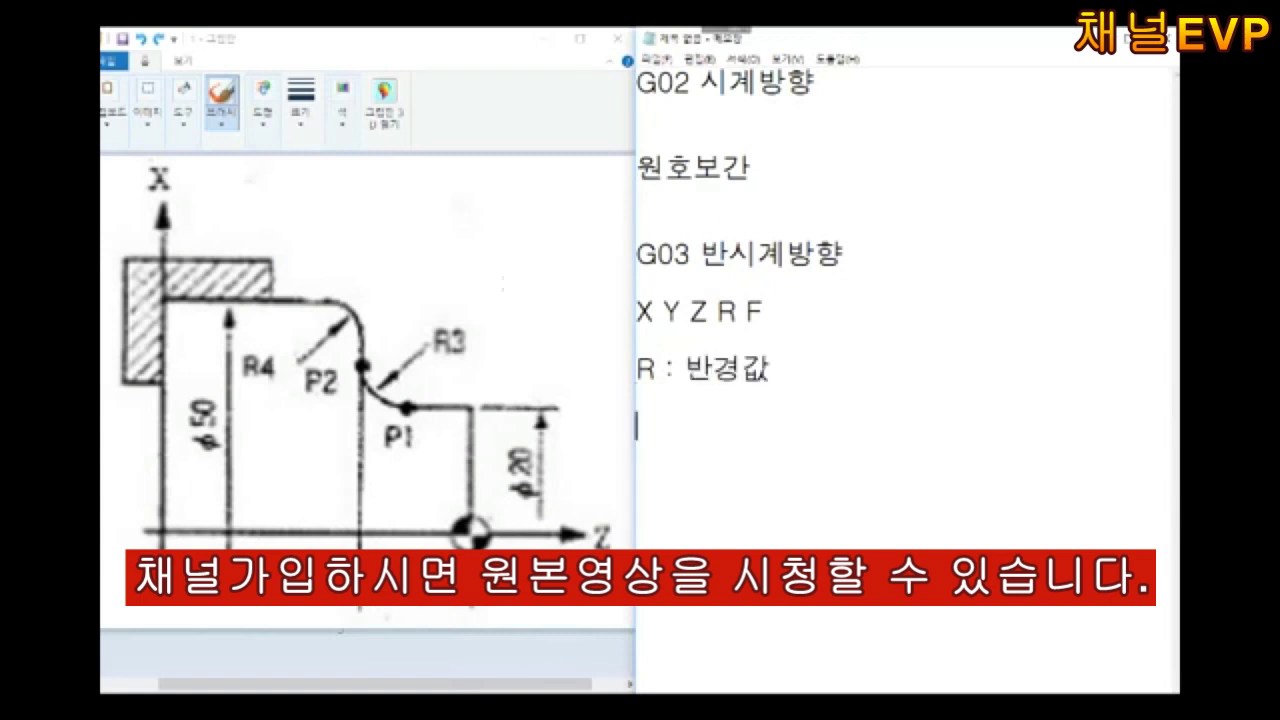
Circle the R4 and R3 labels on the drawing and add R+ and R- lines
left_click_drag(478, 340, 470, 372)
left_click_drag(280, 355, 288, 410)
left_click_drag(686, 369, 770, 369)
type("반경")
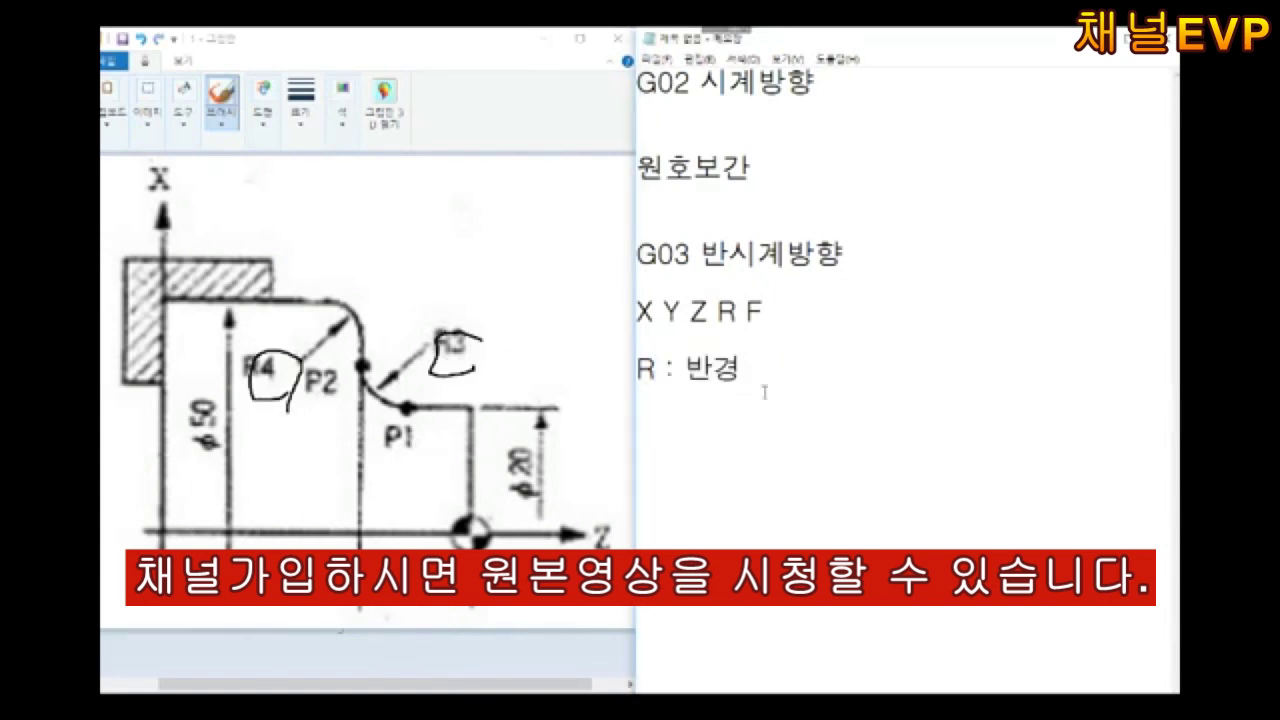
type("값 ")
type("R")
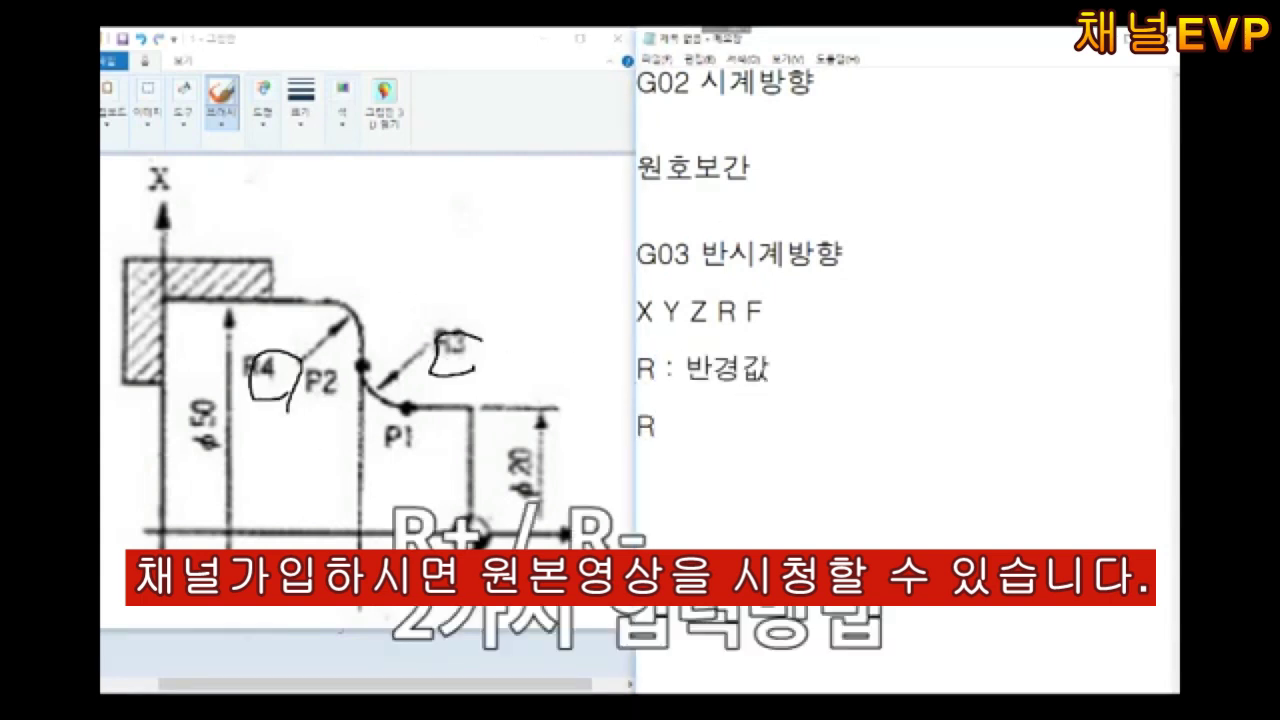
type("+")
key("Return")
type("R-")
Explain R+ as a rotation under 180 degrees from the start point
left_click(672, 426)
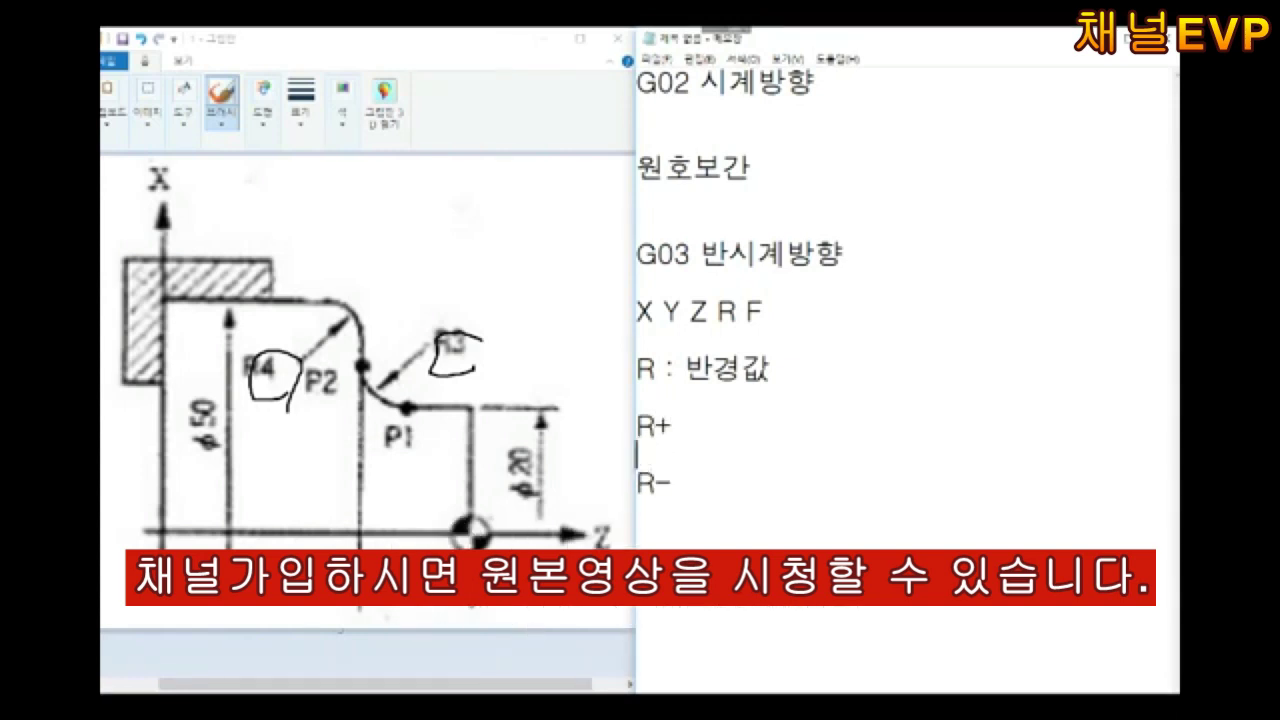
type(" 시작점 기준")
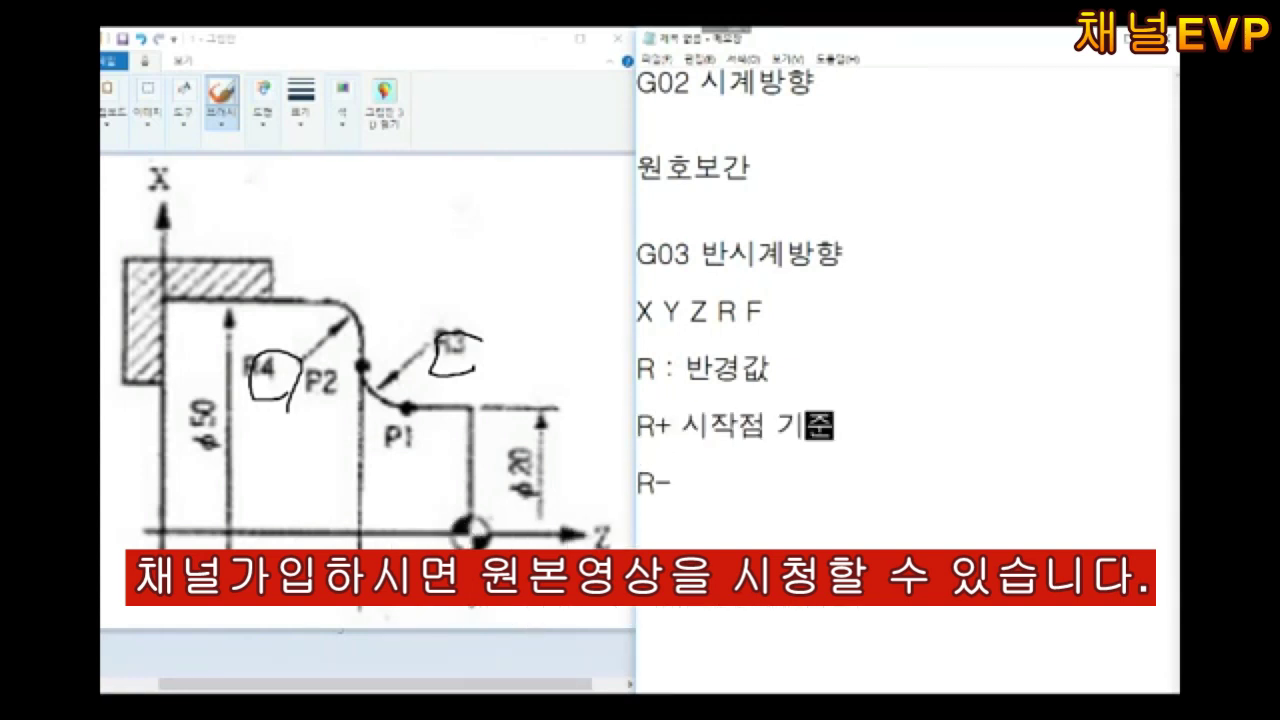
type("으로 회전각도가 180도미")
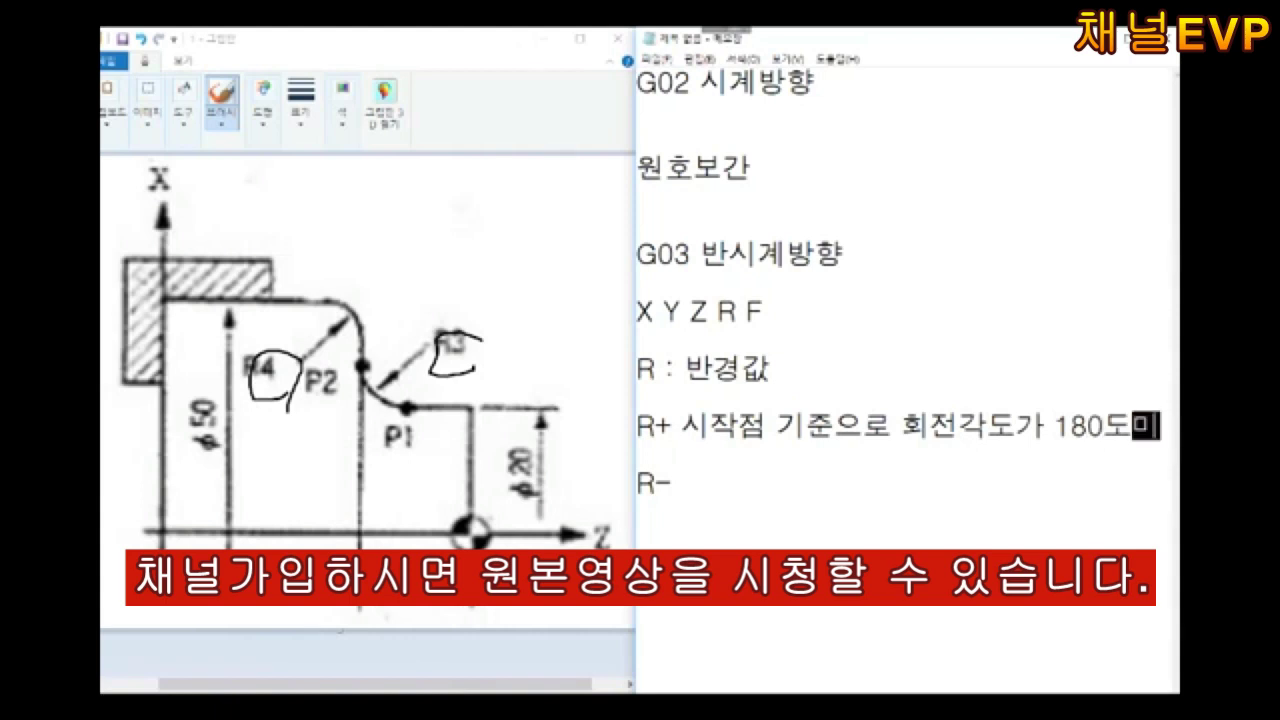
type("만")
left_click(1027, 426)
key("Return")
Sketch rotation arcs and curved arrows around P1 and P2 on the drawing
mouse_move(366, 268)
left_mouse_down()
mouse_move(434, 224)
mouse_move(470, 240)
mouse_move(490, 272)
mouse_move(345, 268)
left_mouse_up()
mouse_move(386, 226)
left_mouse_down()
mouse_move(345, 262)
mouse_move(575, 268)
left_mouse_up()
left_click_drag(352, 258, 386, 306)
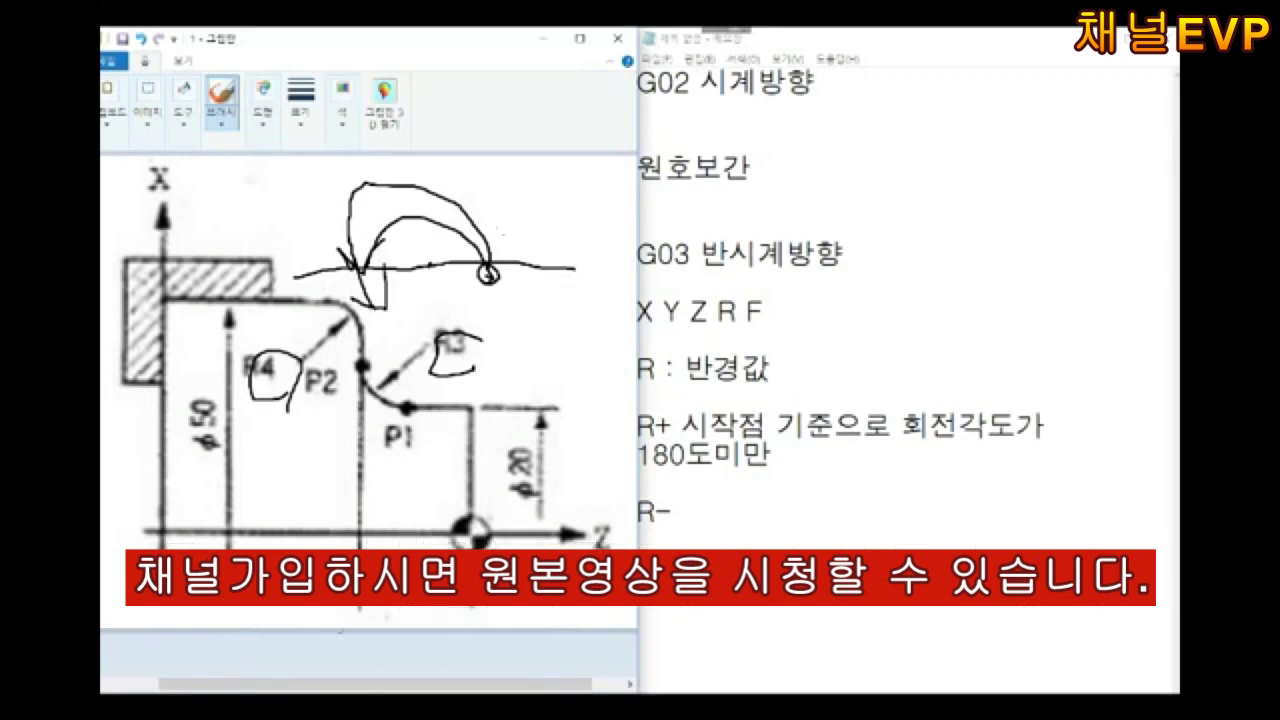
key("ctrl+z")
key("ctrl+z")
key("ctrl+z")
key("ctrl+z")
key("ctrl+z")
key("ctrl+z")
mouse_move(418, 412)
left_mouse_down()
mouse_move(356, 376)
mouse_move(324, 311)
mouse_move(356, 340)
left_mouse_up()
left_click_drag(376, 386, 420, 405)
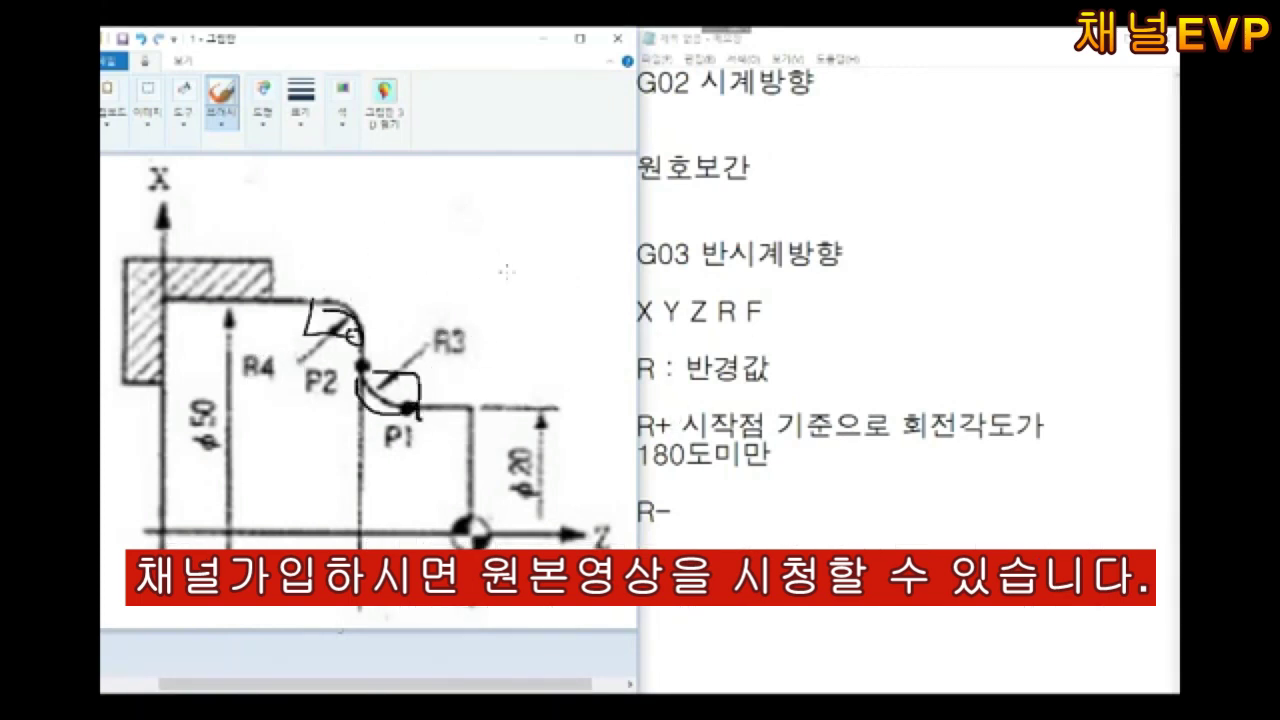
mouse_move(507, 248)
left_mouse_down()
mouse_move(416, 240)
mouse_move(425, 298)
left_mouse_up()
left_click_drag(462, 240, 427, 296)
left_click(803, 470)
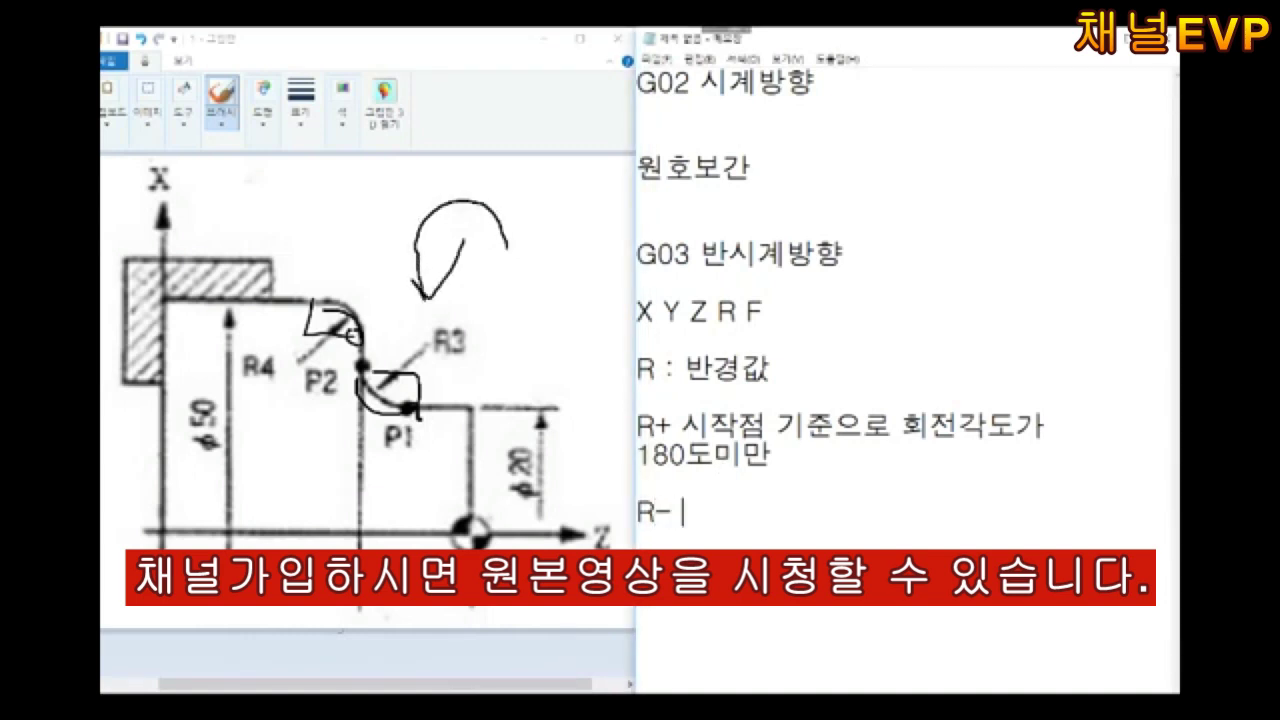
Explain R- as a rotation of 180 degrees or more, drawing lines from P2 to the Z axis
type("시작점 기준으로 회전각도가 1")
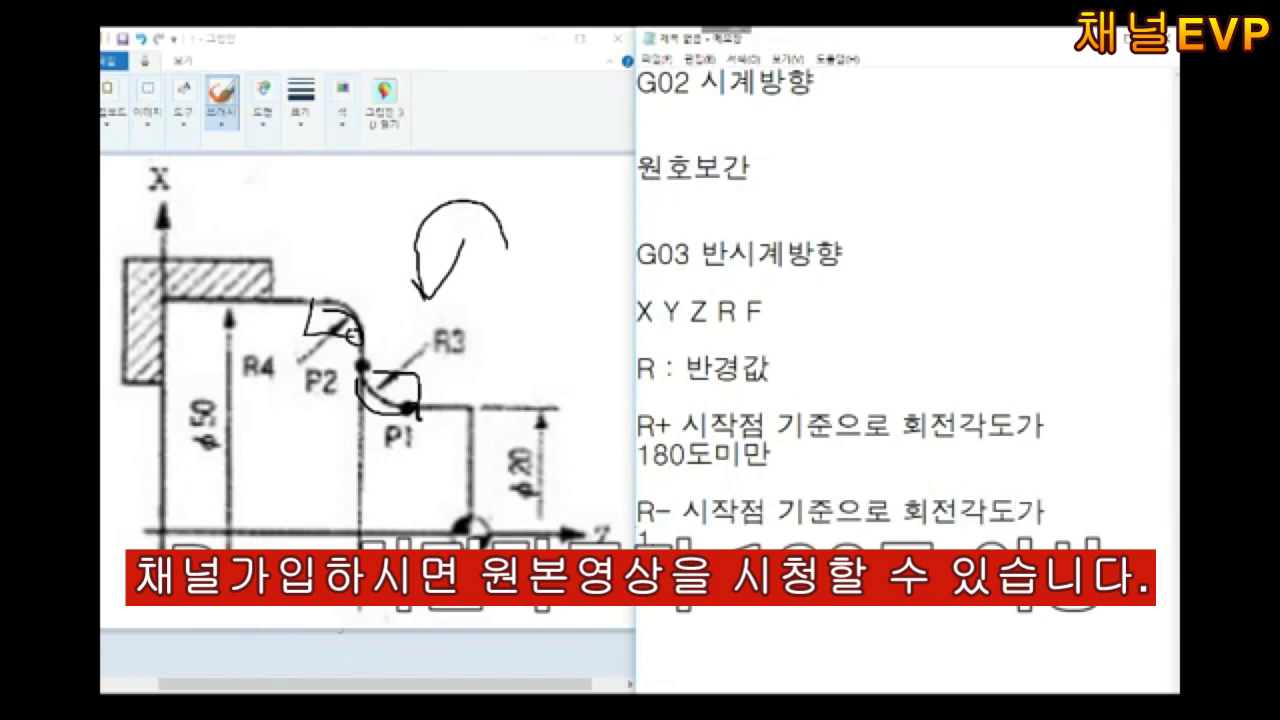
type("80도 이상")
mouse_move(463, 200)
left_mouse_down()
mouse_move(506, 248)
mouse_move(418, 250)
mouse_move(430, 292)
mouse_move(460, 300)
left_mouse_up()
left_click_drag(500, 280, 505, 288)
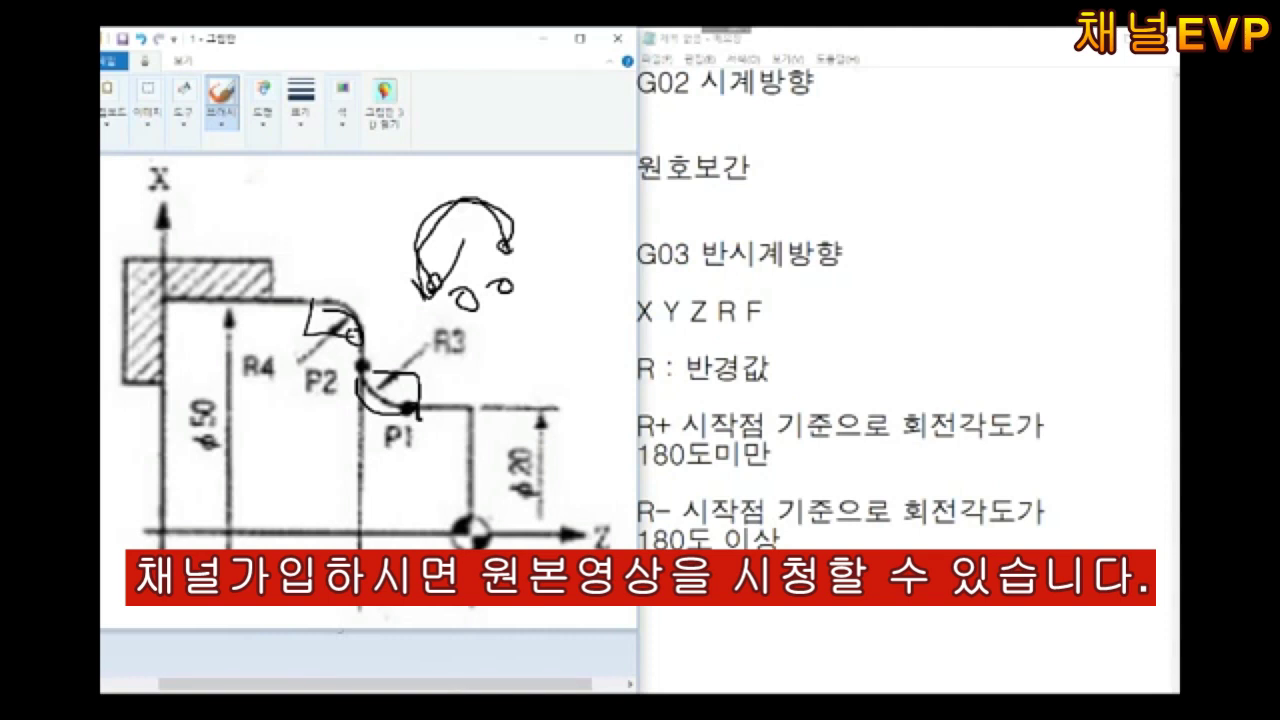
key("ctrl+z")
key("ctrl+z")
key("ctrl+z")
key("ctrl+z")
key("ctrl+z")
key("ctrl+z")
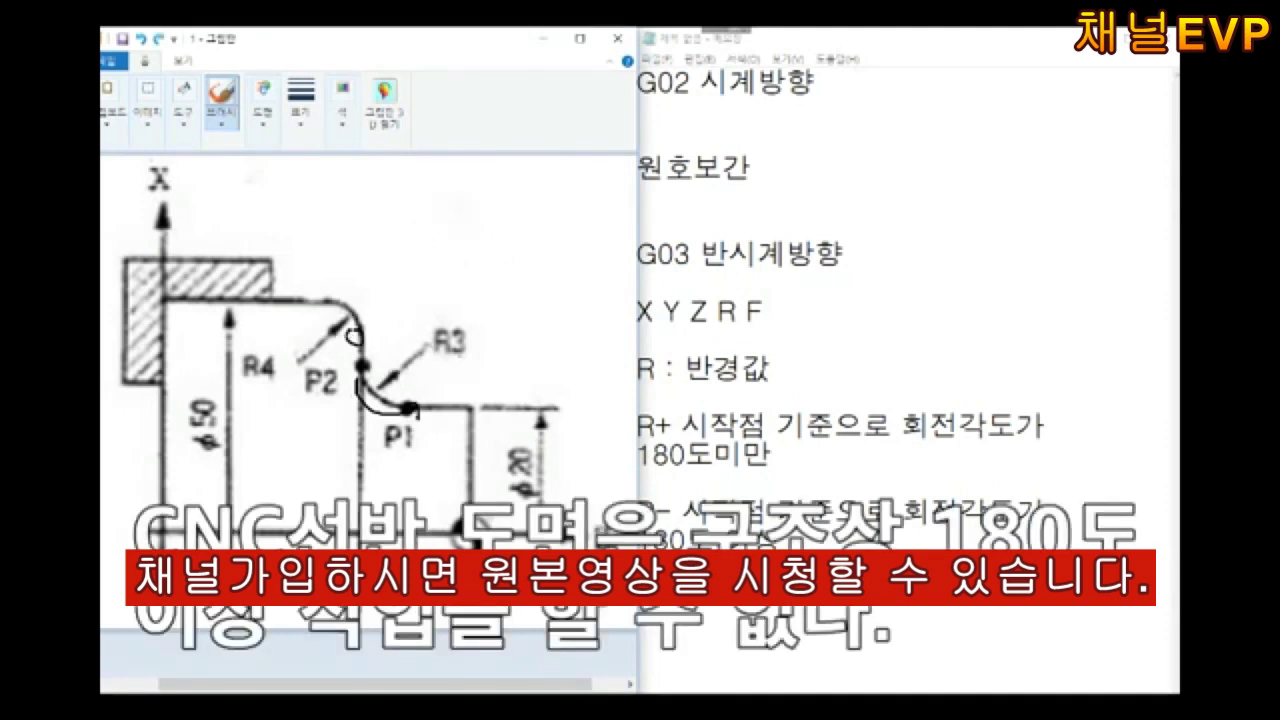
left_click_drag(285, 290, 290, 545)
left_click_drag(320, 372, 292, 545)
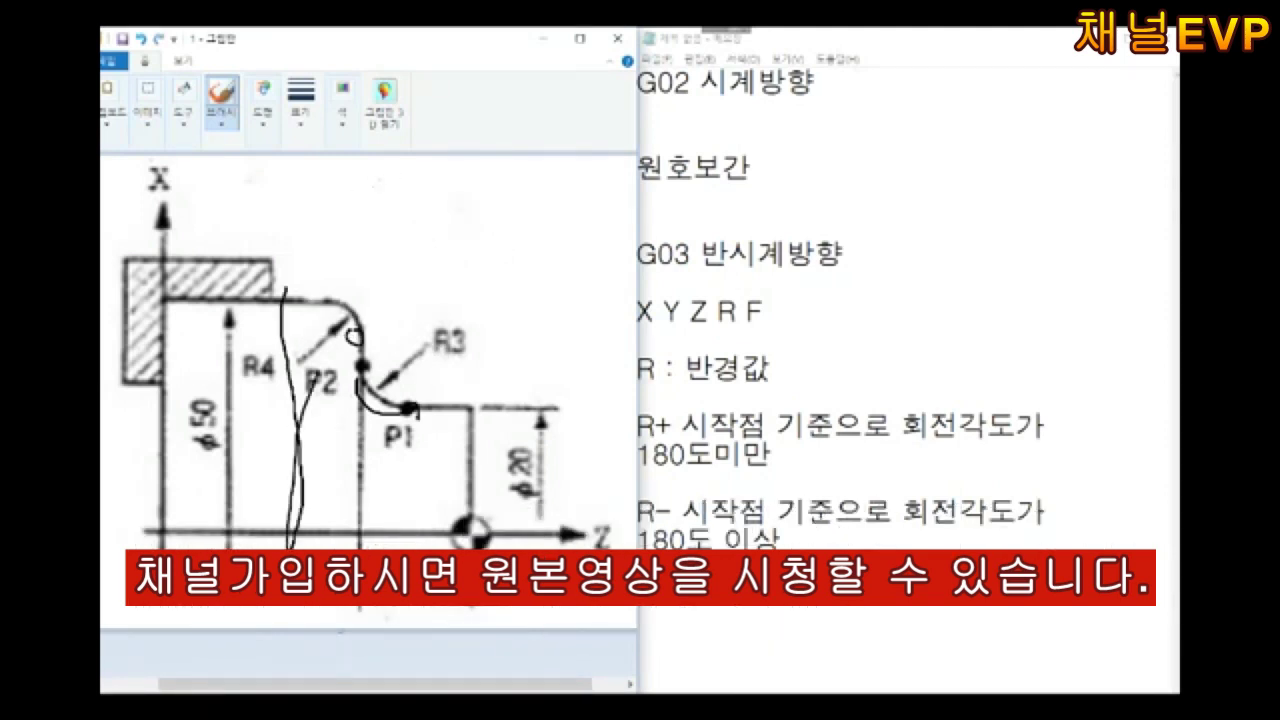
left_click(684, 604)
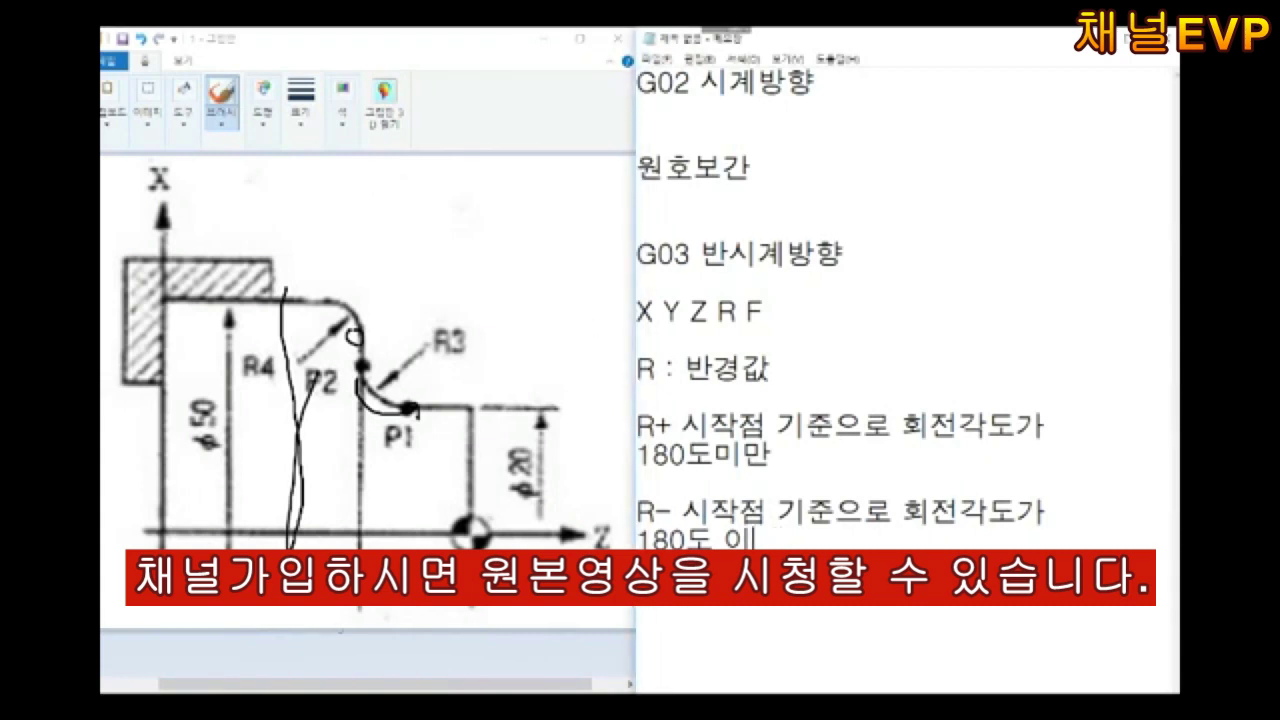
Note that R- cannot machine a full 360° rotation, sketching a full circle
key("Return")
type("이상일때")
type("360")
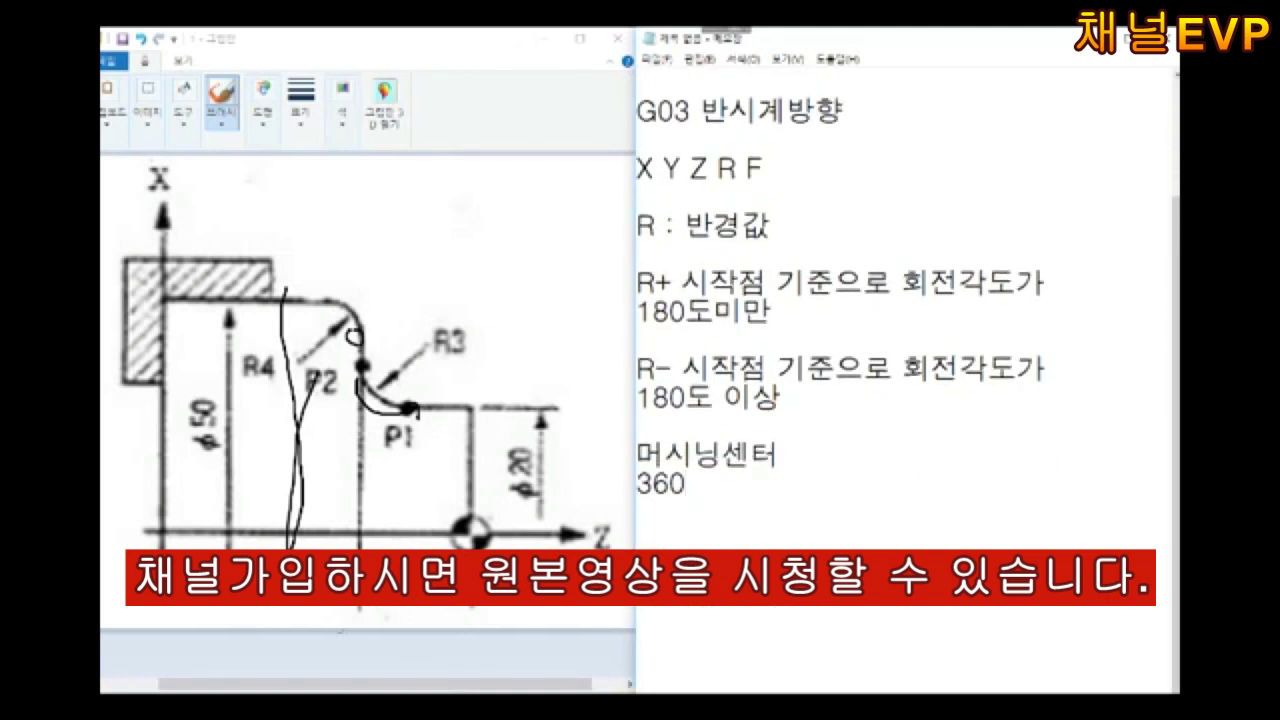
key("Return")
key("Return")
type("R- 360회전 가공이니")
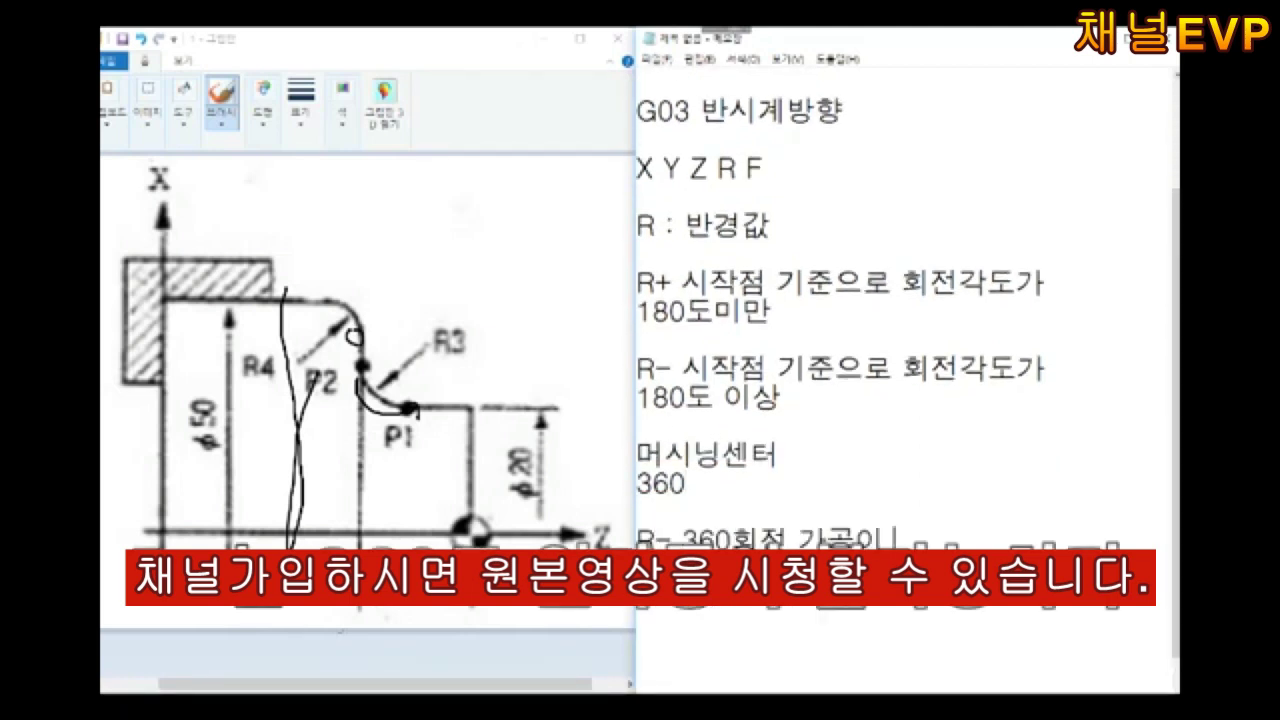
type("가능합니다.")
mouse_move(400, 192)
left_mouse_down()
mouse_move(355, 250)
mouse_move(400, 192)
left_mouse_up()
left_click(700, 470)
Add R+ and R- lines with the note 180도 기준으로 2번 프로그램 작성
key("Return")
key("Return")
type("R+")
key("Return")
type("R-")
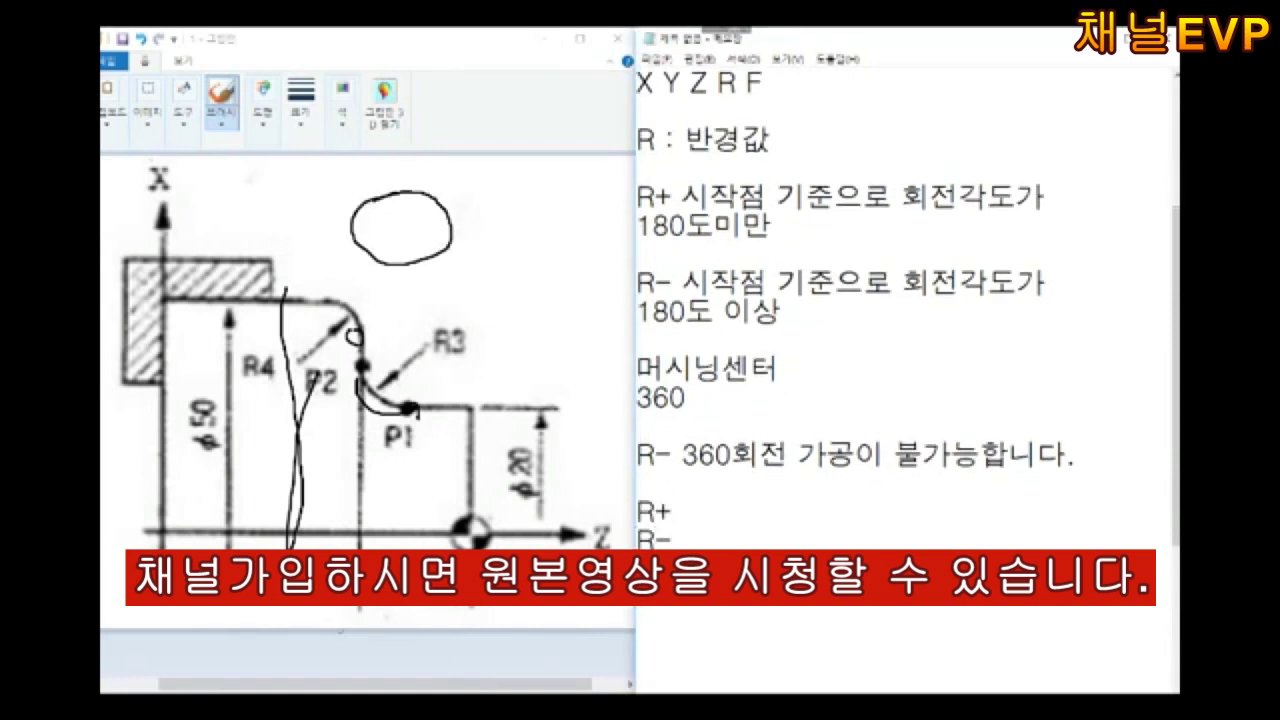
key("Return")
type("180도 기준으로")
key("Return")
type("2번 프로그램 작성")
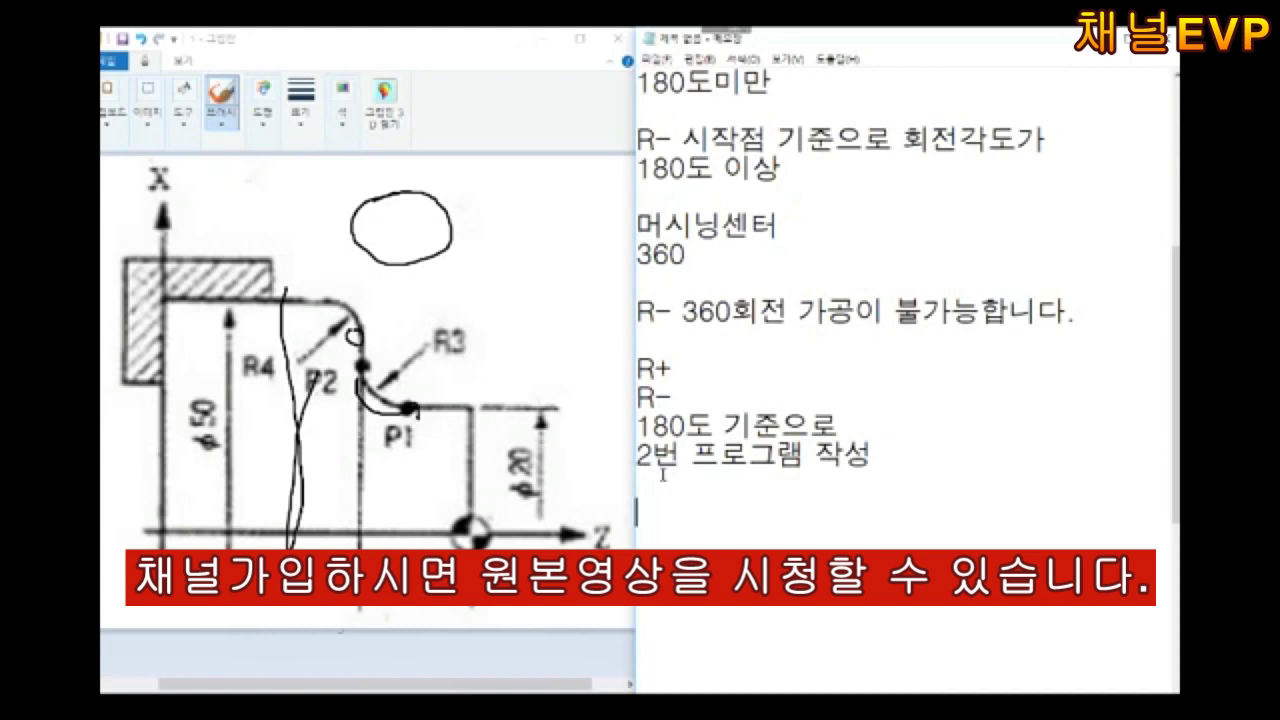
Note that IJK allows 360도 가공 가능, with I = X and J = Y mappings
key("Return")
type("ㅑㅕ")
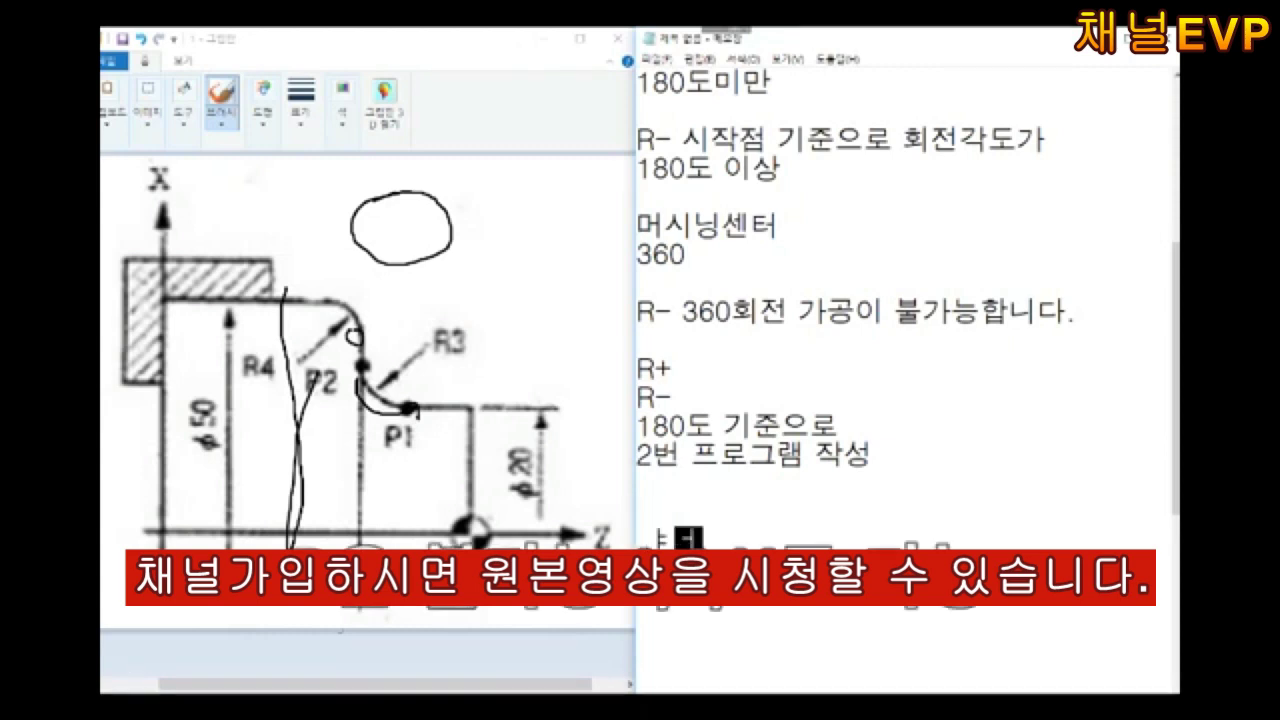
type("UK")
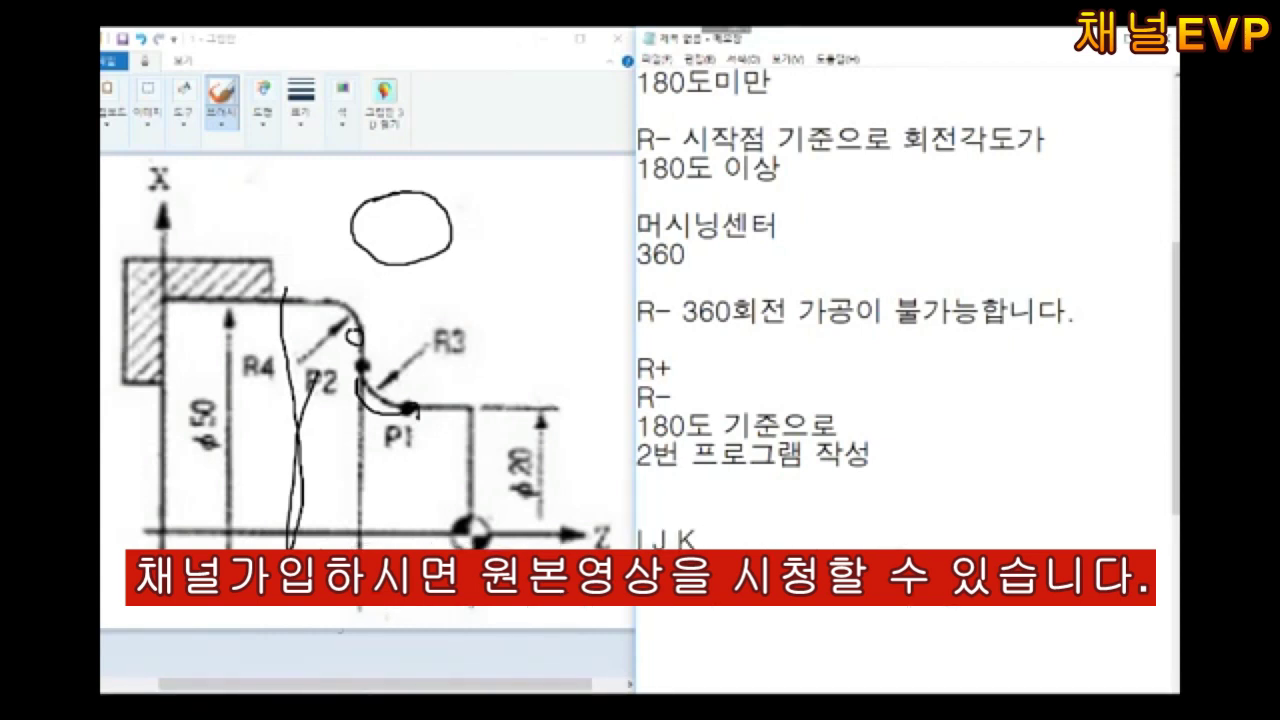
type(" 360도 가공 가ㄴ")
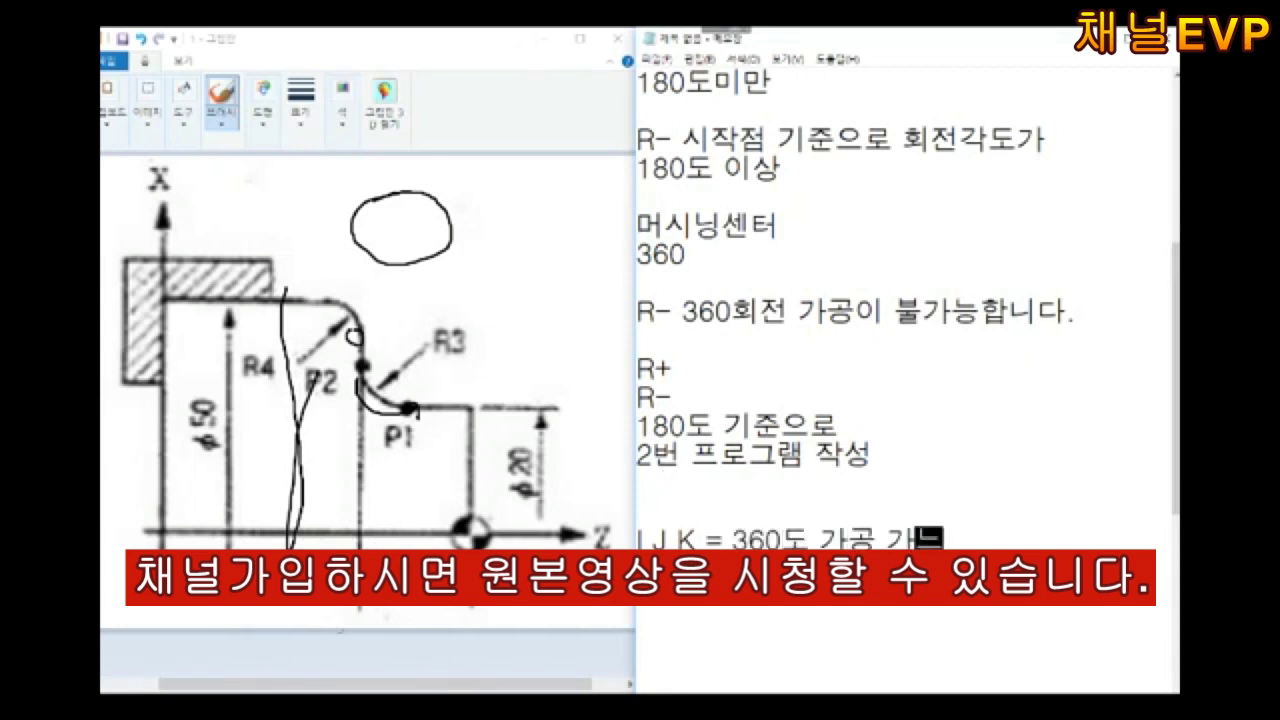
type("능")
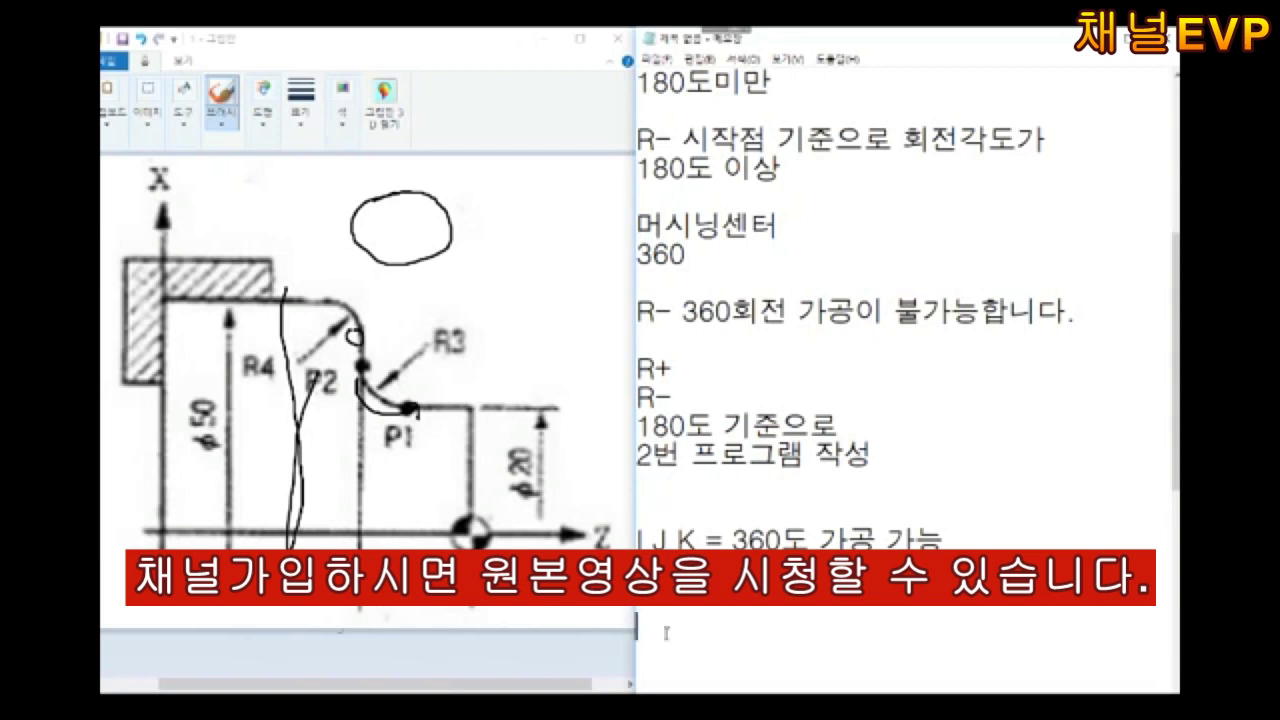
key("Return")
key("Return")
key("Return")
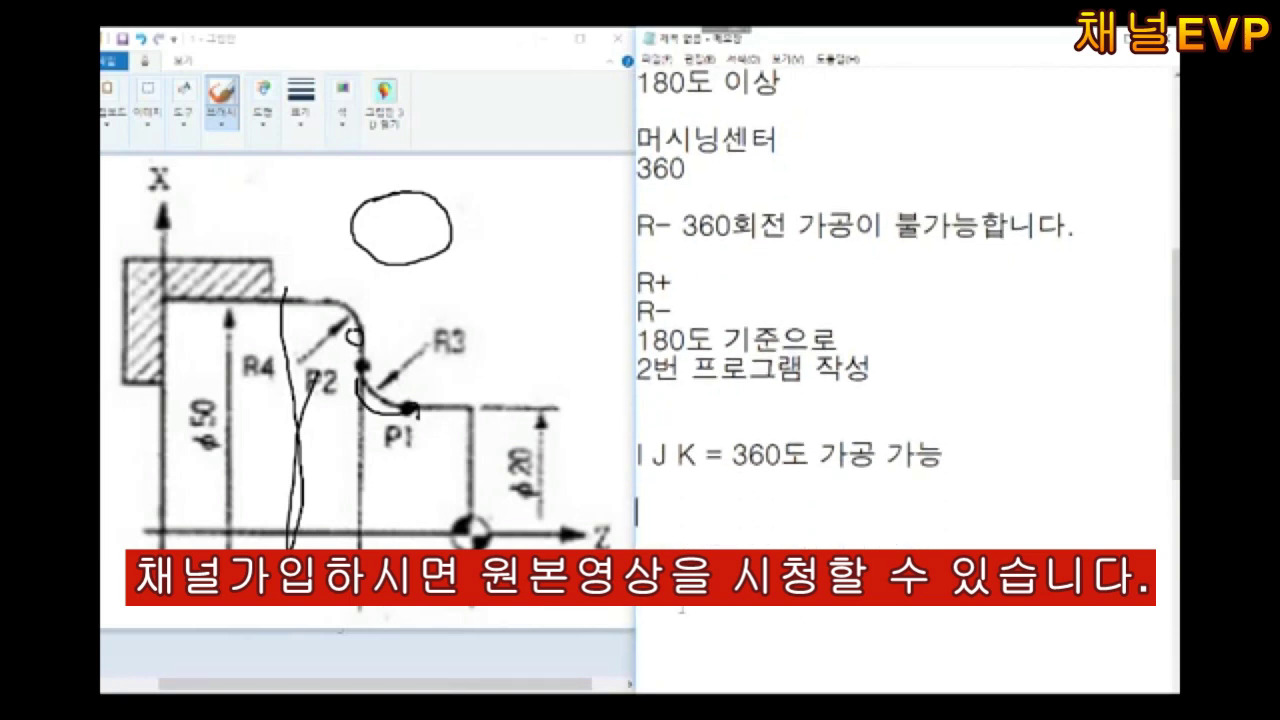
type("I = X")
key("Return")
type("J = ")
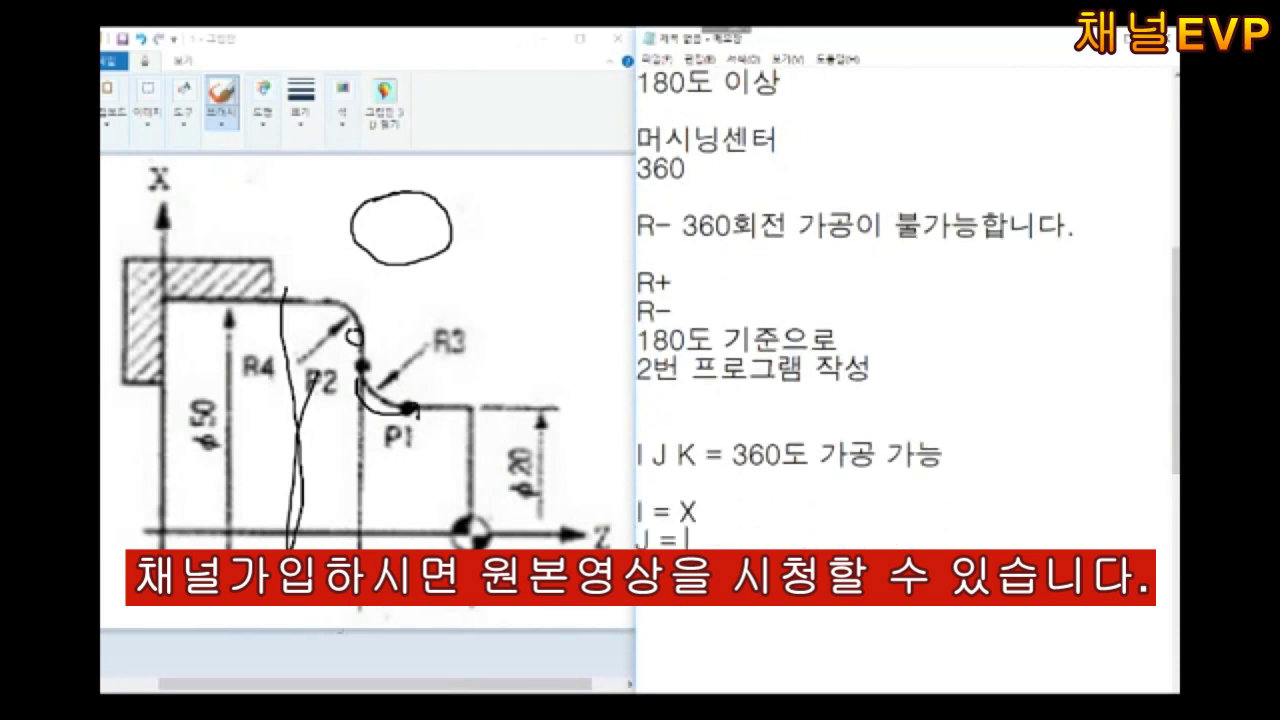
type("Y")
type(" ㅁ")
key("BackSpace")
type("J= R")
Add the G02 examples G02 X Y R and G02 X Y I/J
key("Return")
key("Return")
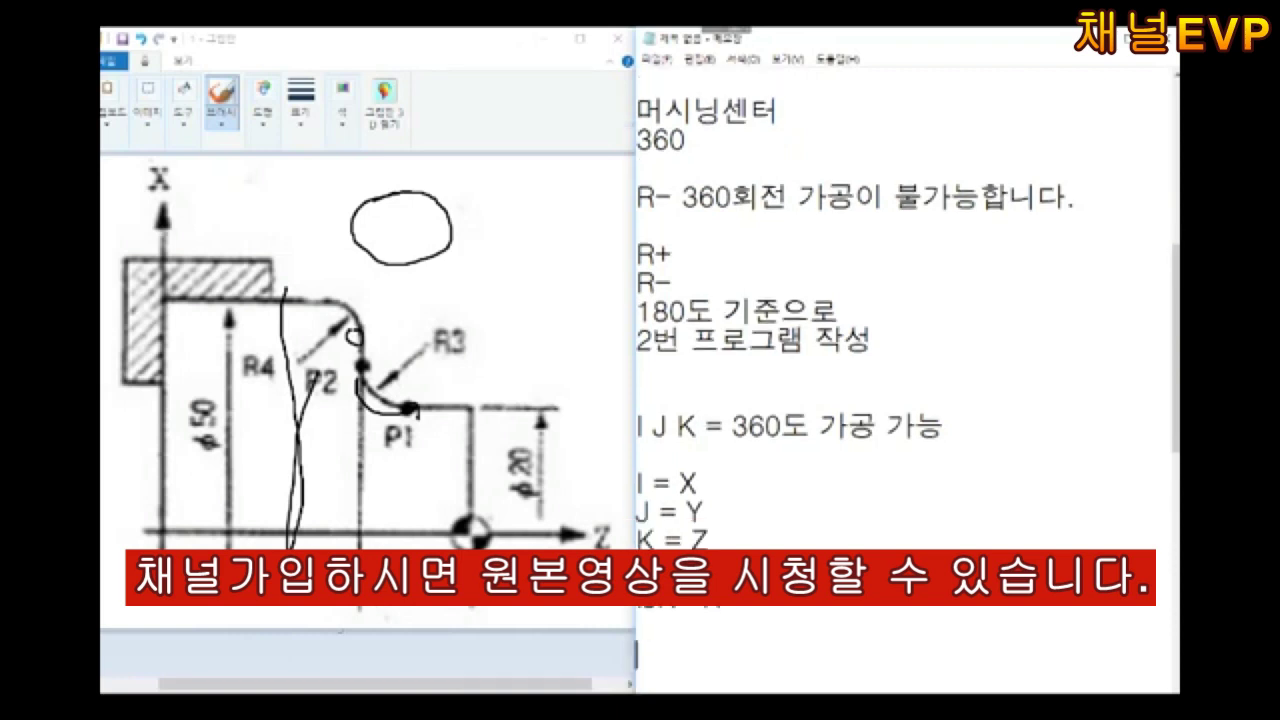
type("G02 X Y R")
key("Return")
key("Return")
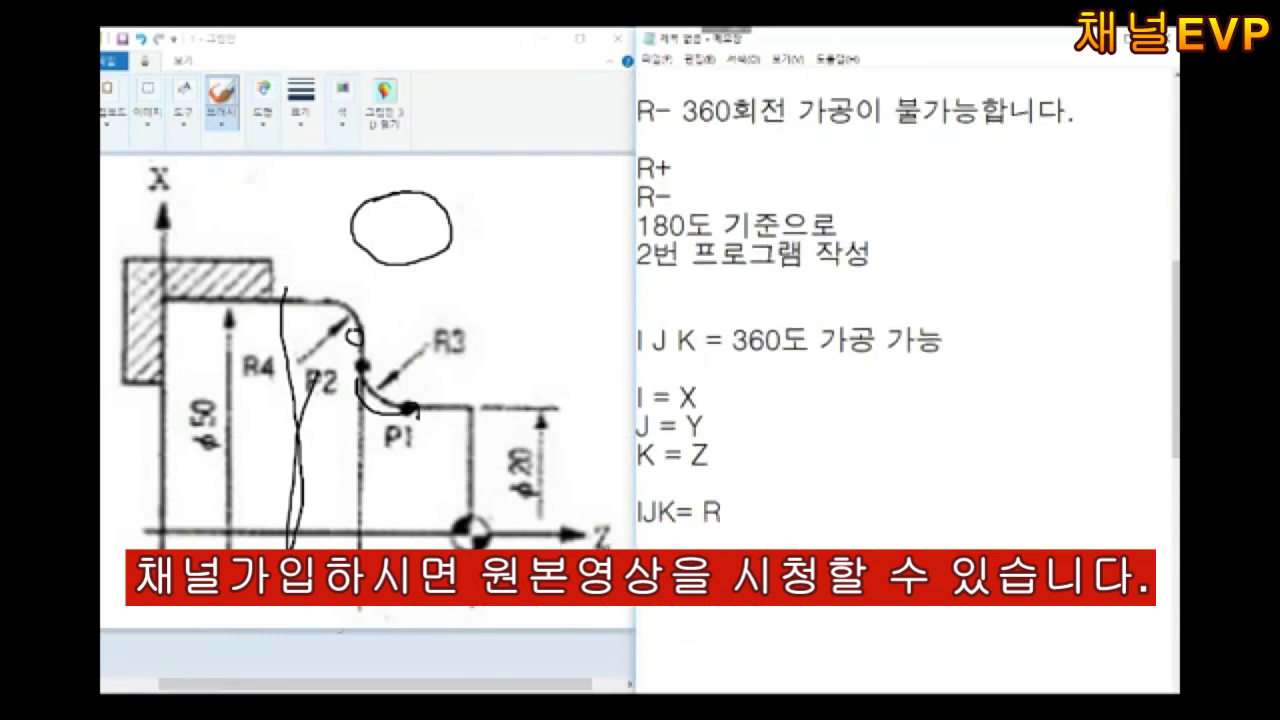
type("G02 X Y I")
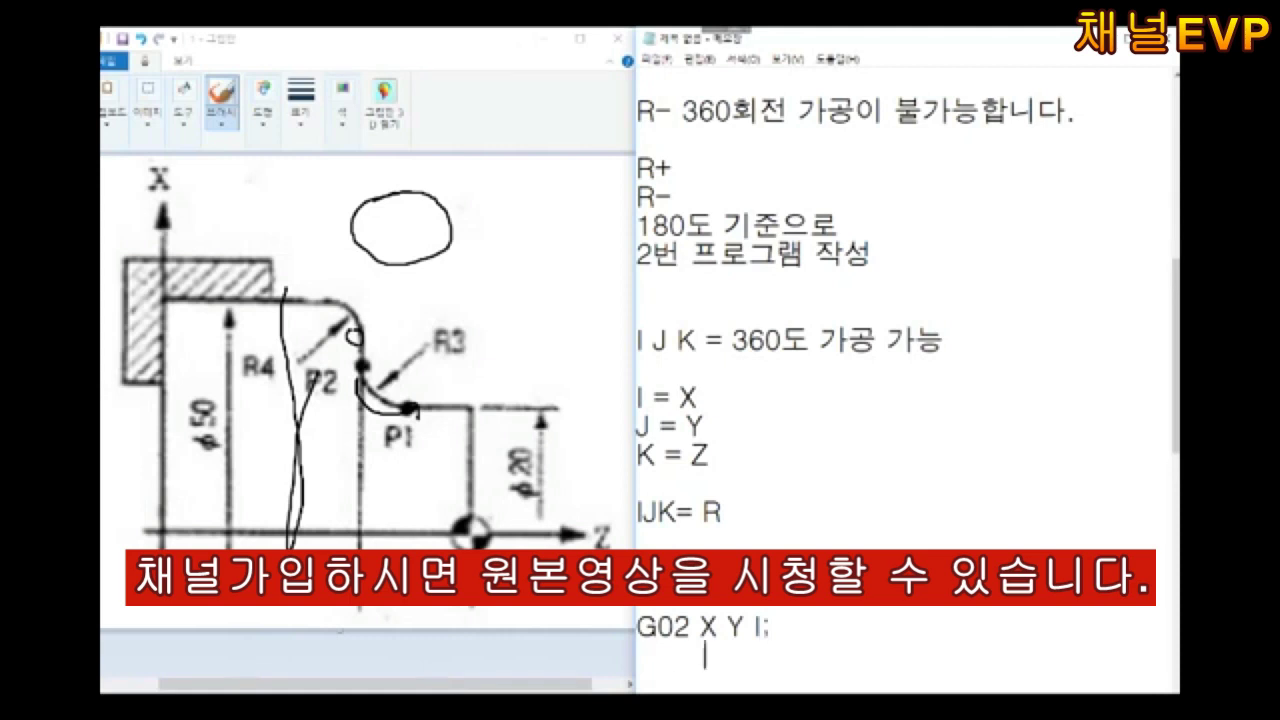
type("J")
key("Return")
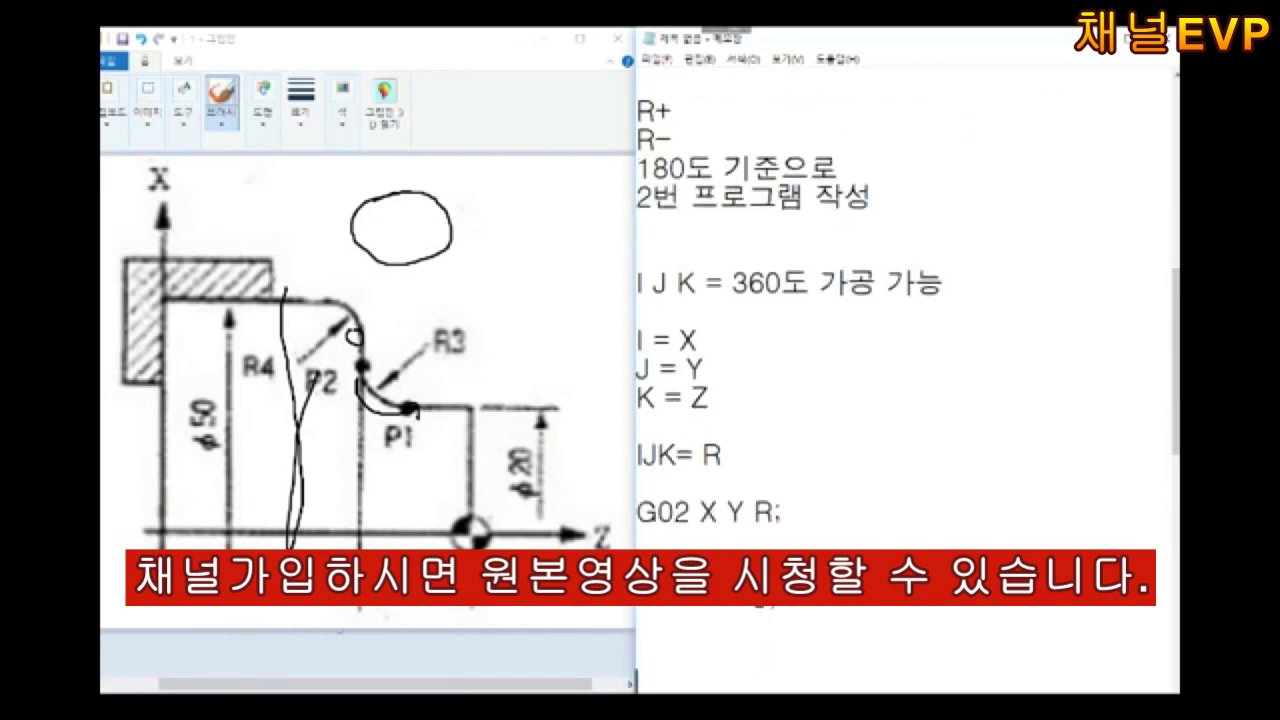
Undo the drawing annotations and resize the Paint image to 50%
key("ctrl+z")
key("ctrl+z")
key("ctrl+z")
scroll(405, 295, "up", 3, "ctrl")
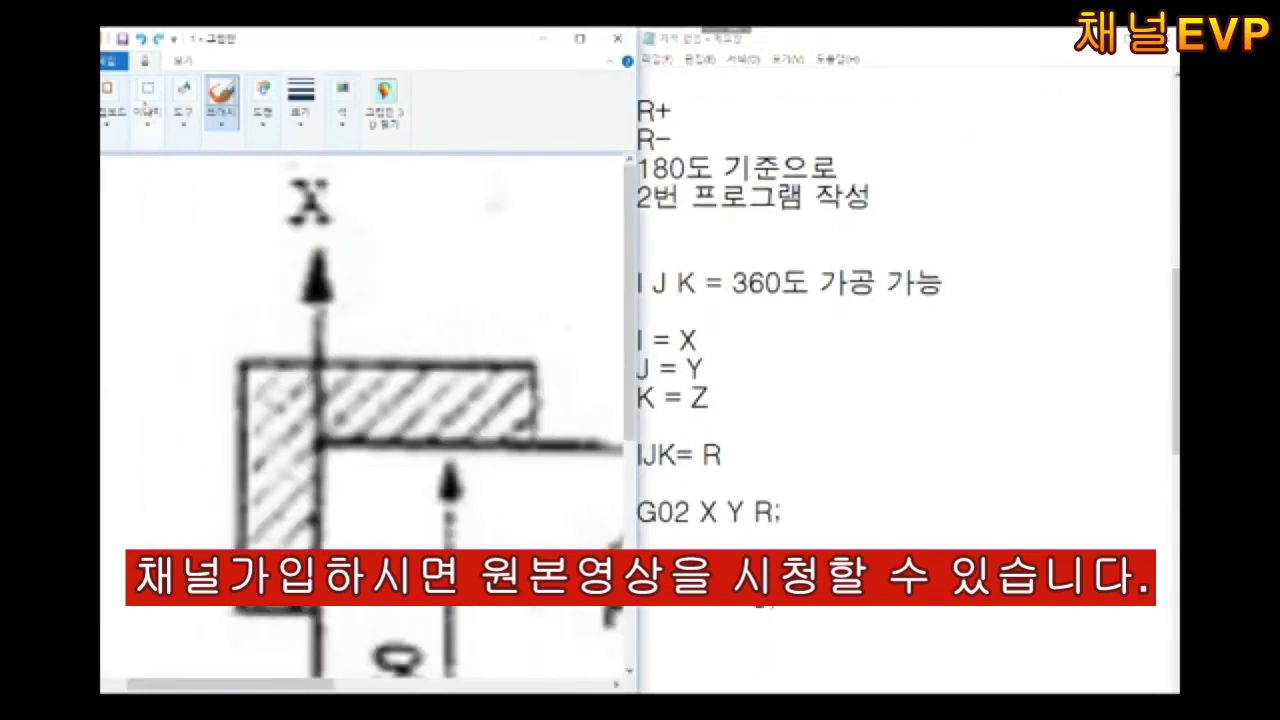
left_click(147, 106)
left_click(200, 188)
type("50")
key("Return")
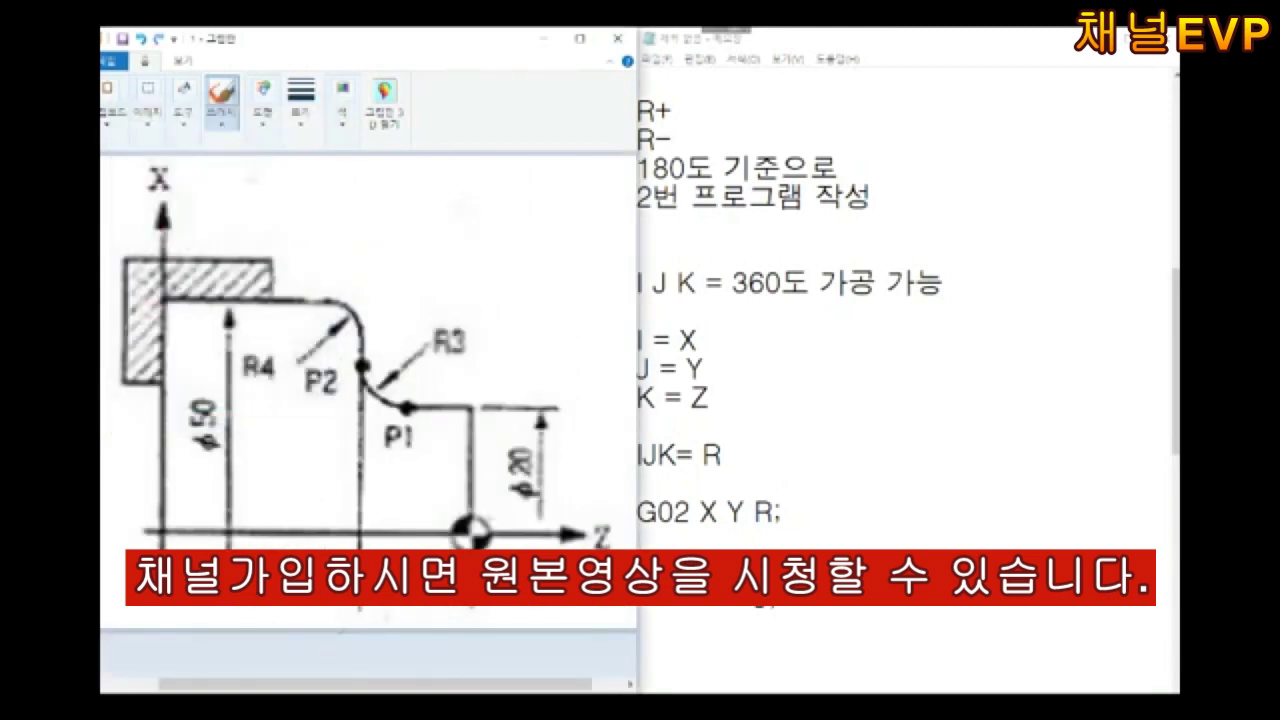
Add lines for the arc's start point (원호의 시작점) and centre point
type("원호의 ")
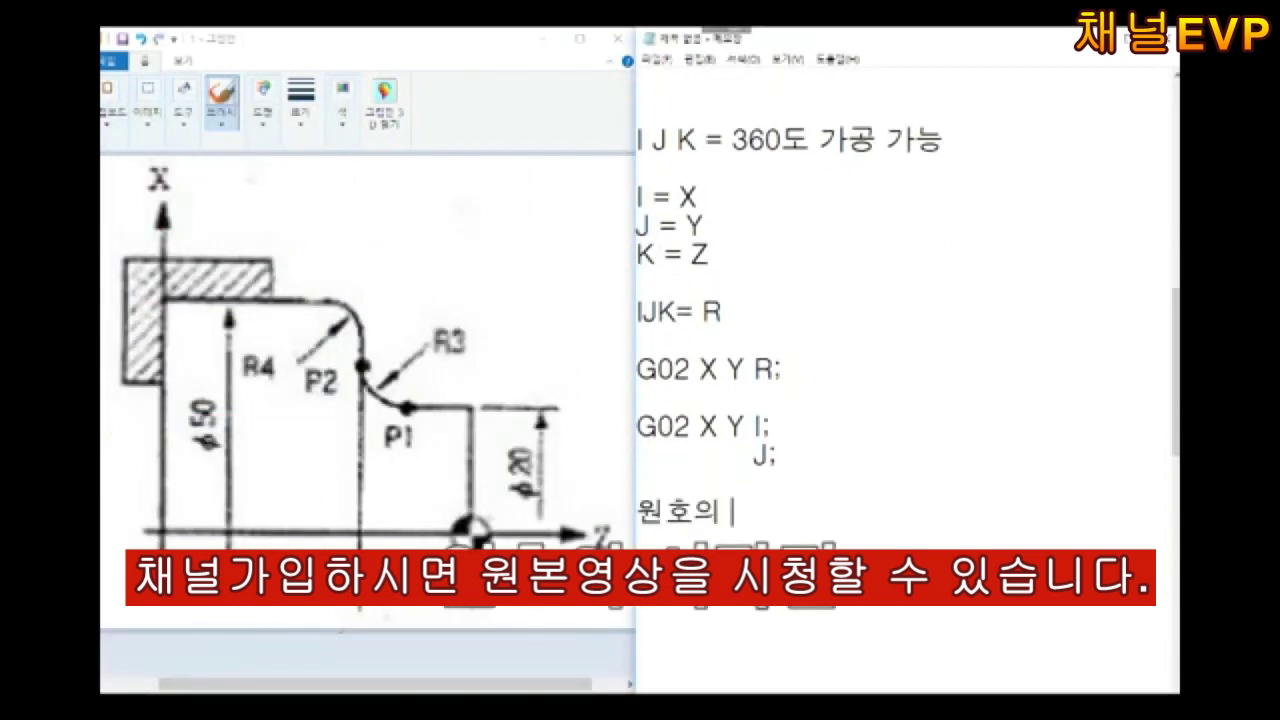
type("시작점")
key("Return")
type("원호의 중심점")
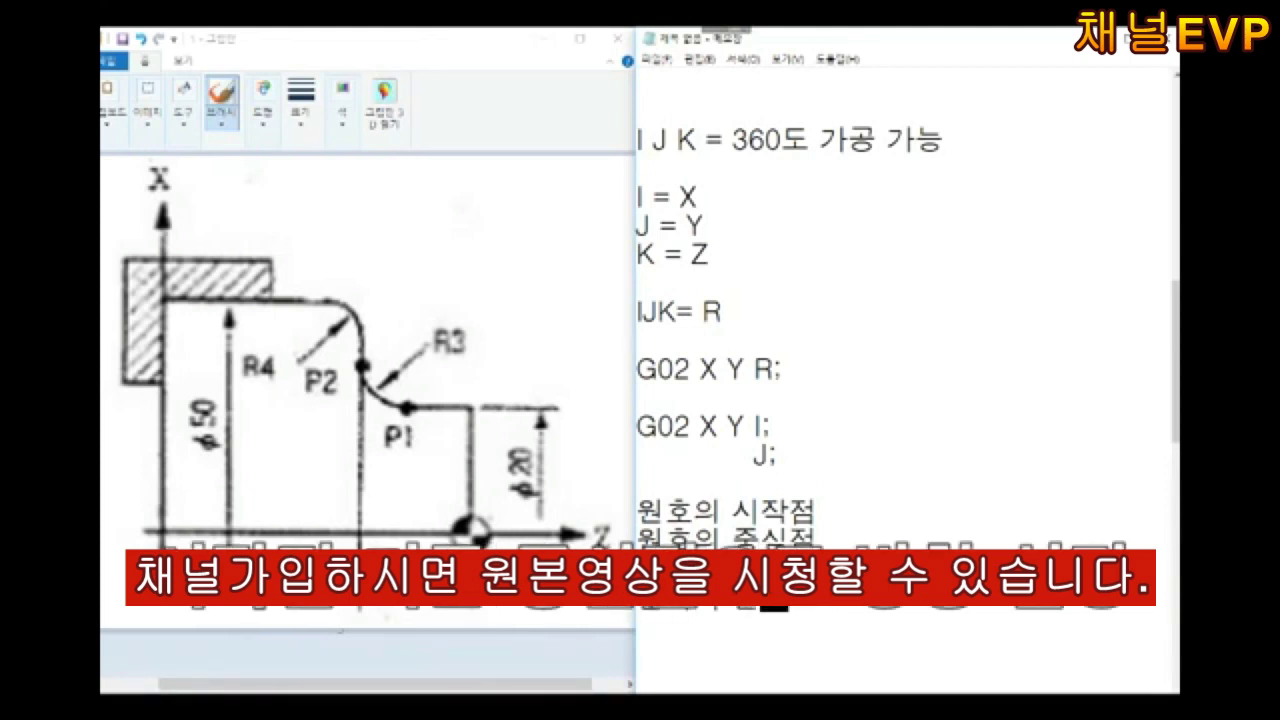
type("원호의 종점")
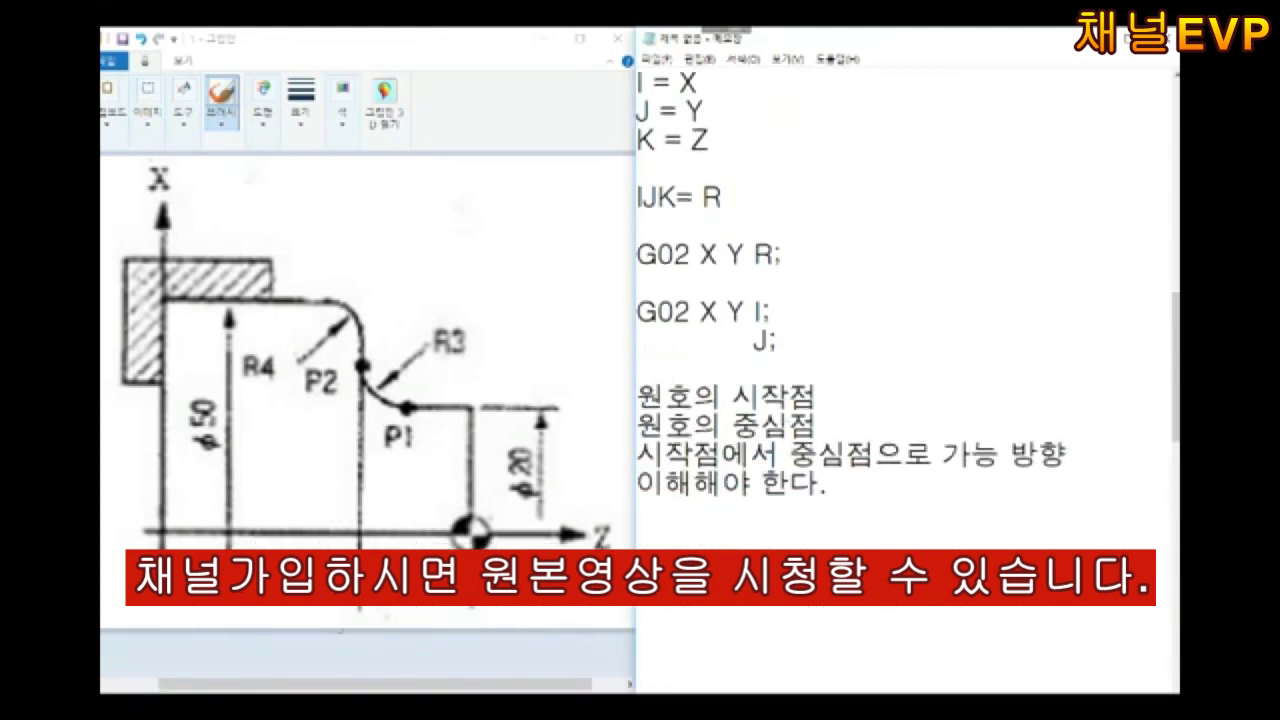
Circle the origin, P1 and the R3 label on the drawing while highlighting the start-point note
mouse_move(472, 520)
left_mouse_down()
mouse_move(490, 545)
mouse_move(410, 405)
mouse_move(465, 530)
left_mouse_up()
left_click_drag(470, 400, 410, 410)
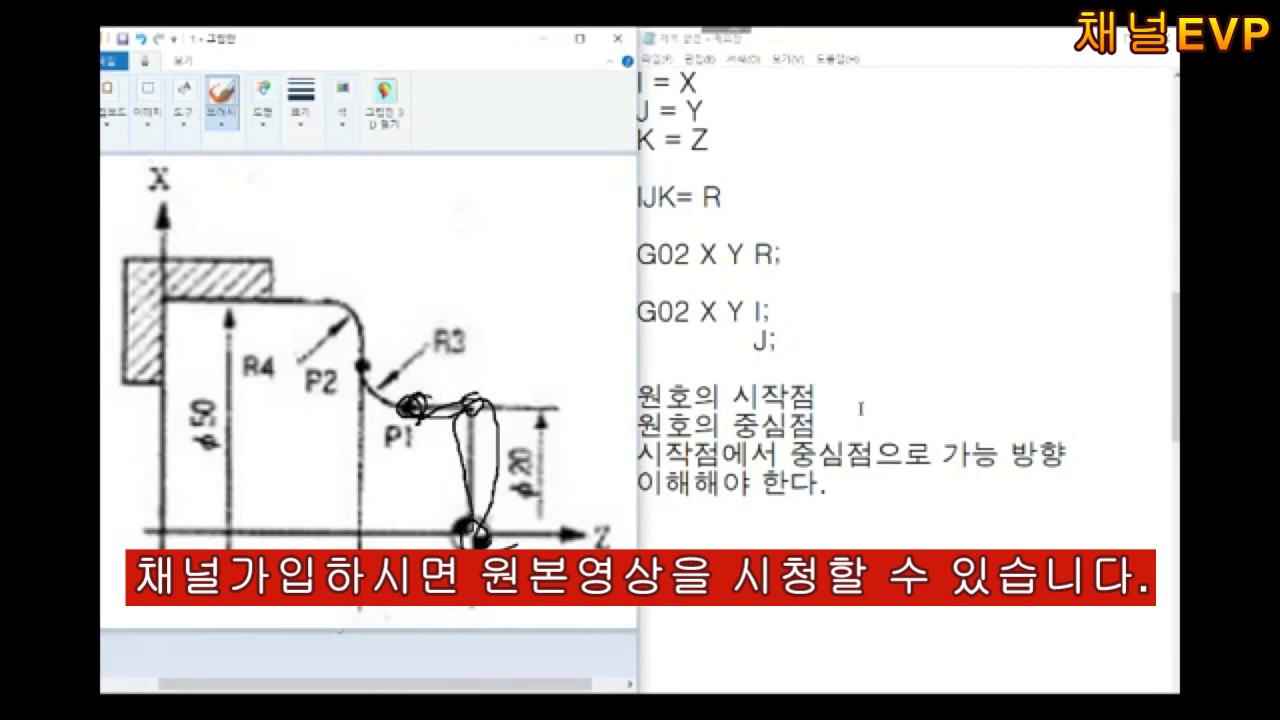
left_click_drag(637, 397, 818, 397)
mouse_move(450, 325)
left_mouse_down()
mouse_move(478, 356)
mouse_move(405, 322)
mouse_move(420, 340)
left_mouse_up()
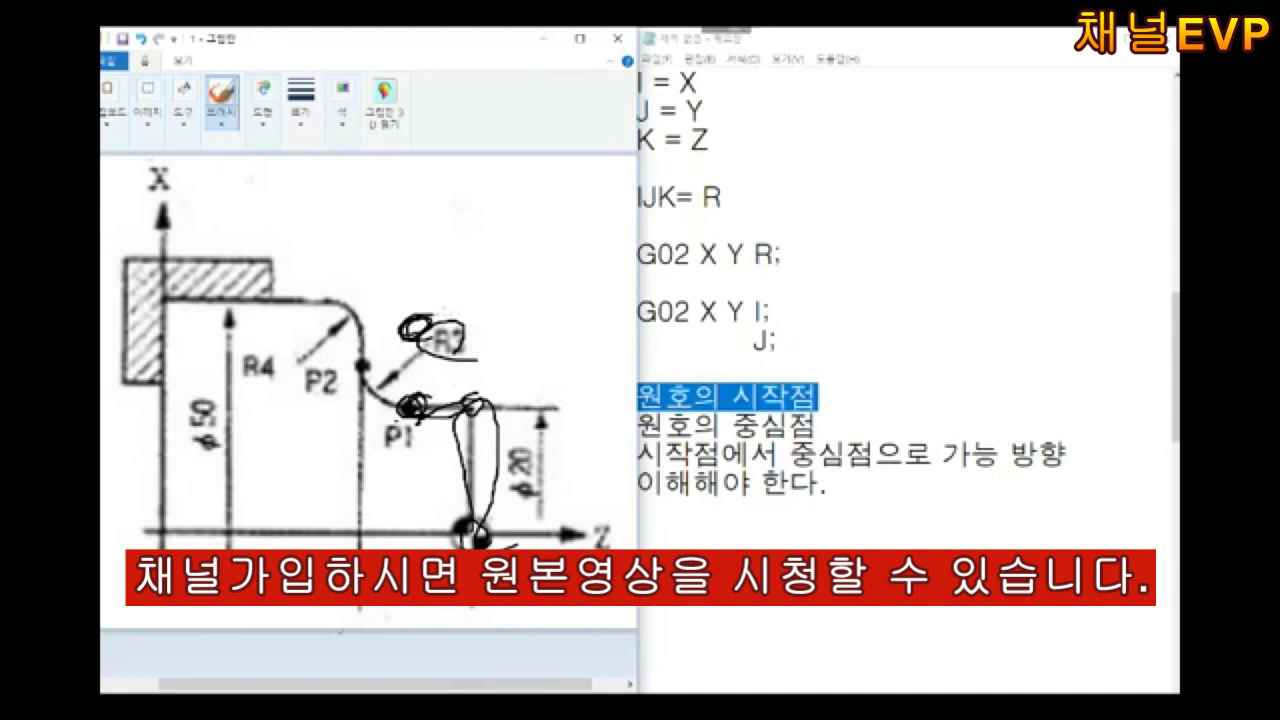
left_click(704, 438)
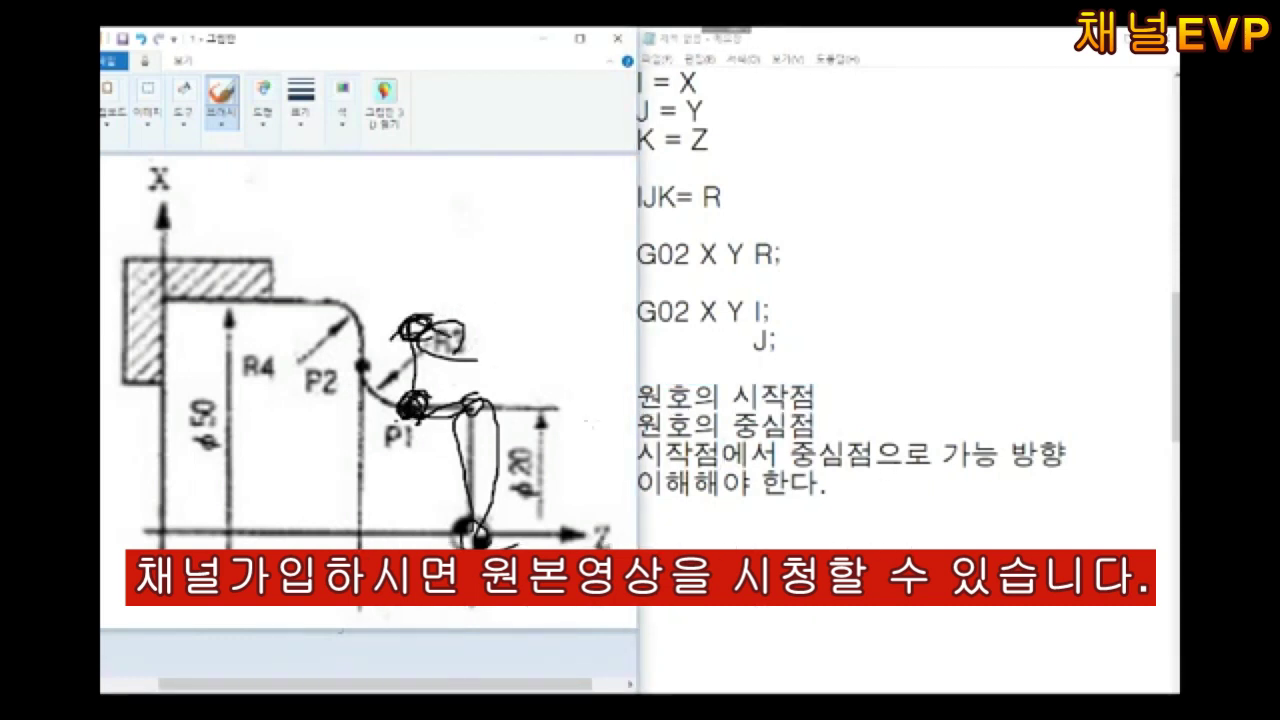
left_click_drag(648, 398, 633, 410)
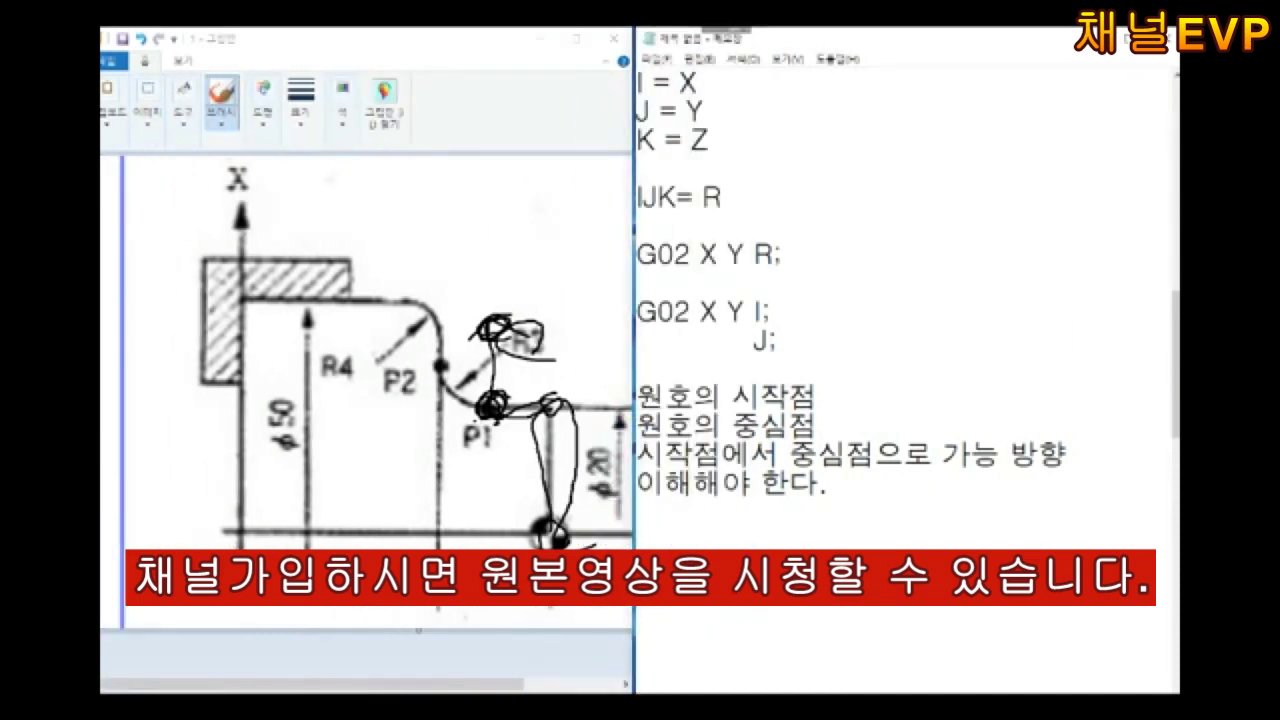
Type the Y = J3 note while sketching horizontal and vertical direction arrows
type("Y")
mouse_move(330, 262)
left_mouse_down()
mouse_move(603, 250)
mouse_move(558, 298)
left_mouse_up()
left_click_drag(445, 180, 454, 290)
mouse_move(415, 200)
left_mouse_down()
mouse_move(478, 205)
mouse_move(548, 163)
left_mouse_up()
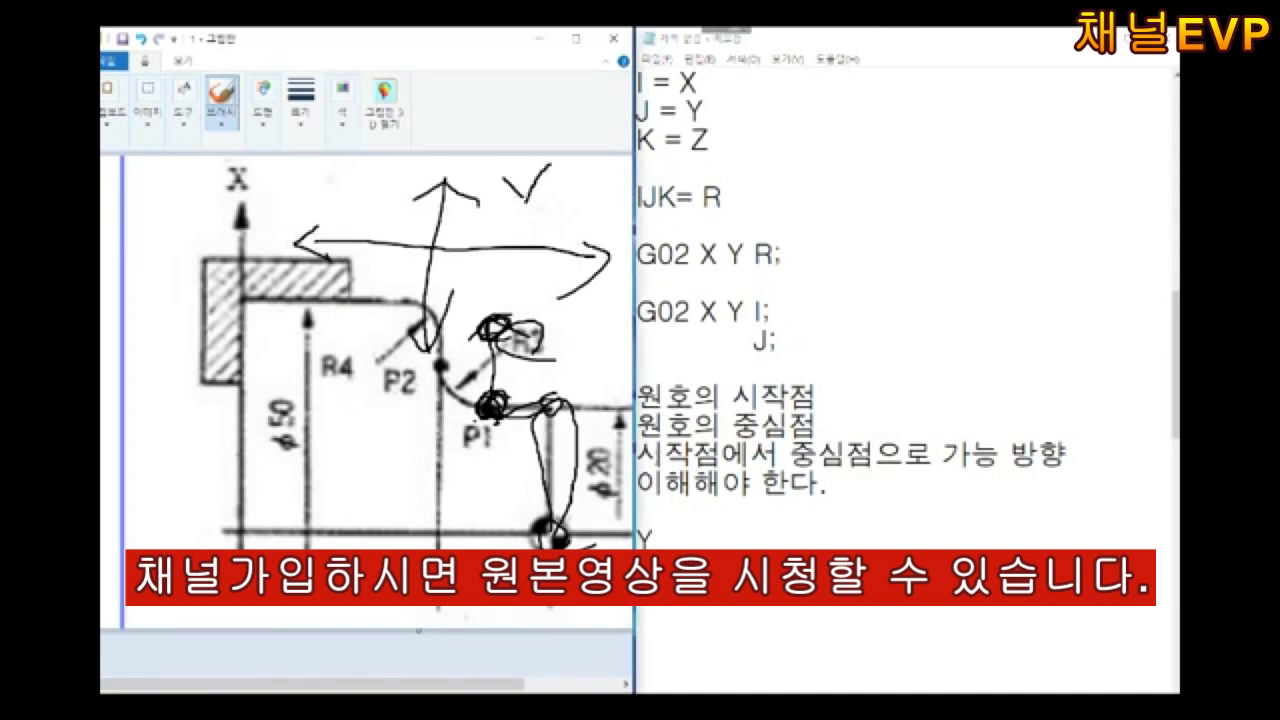
left_click(655, 538)
type("= JR")
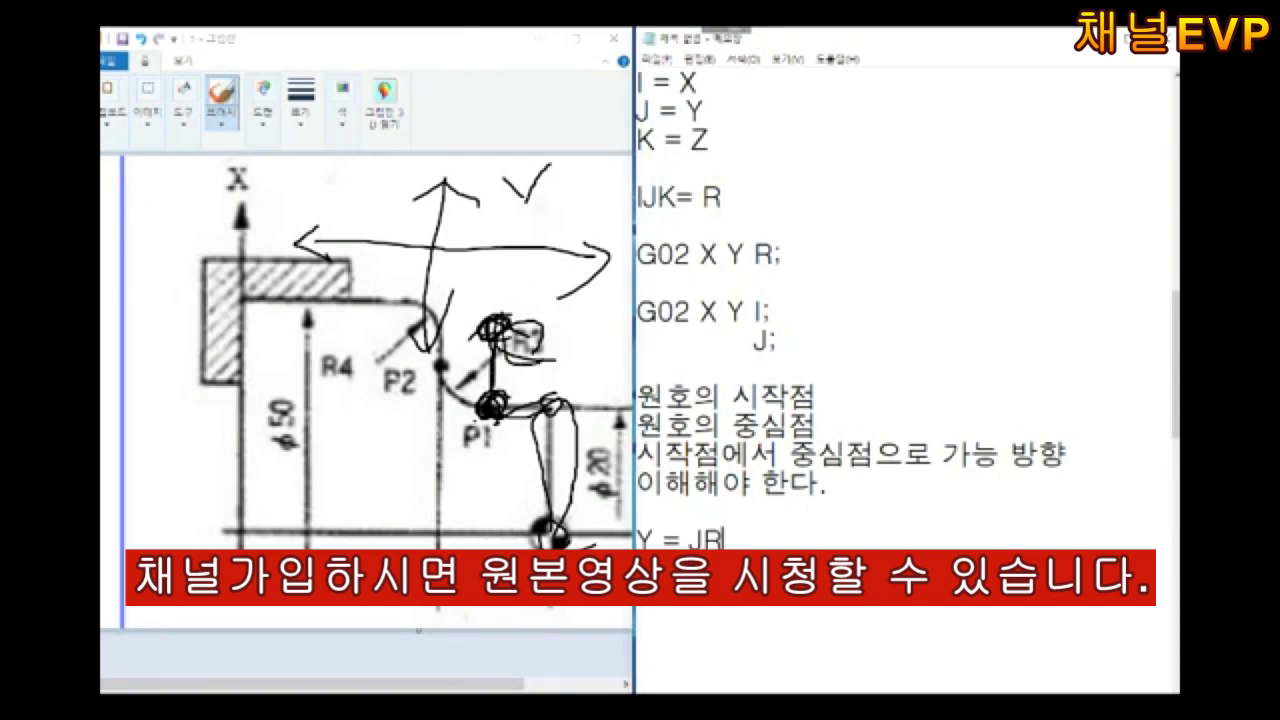
type("3.")
Undo the earlier strokes, then mark the R4 label and point P2
key("ctrl+z")
key("ctrl+z")
key("ctrl+z")
key("ctrl+z")
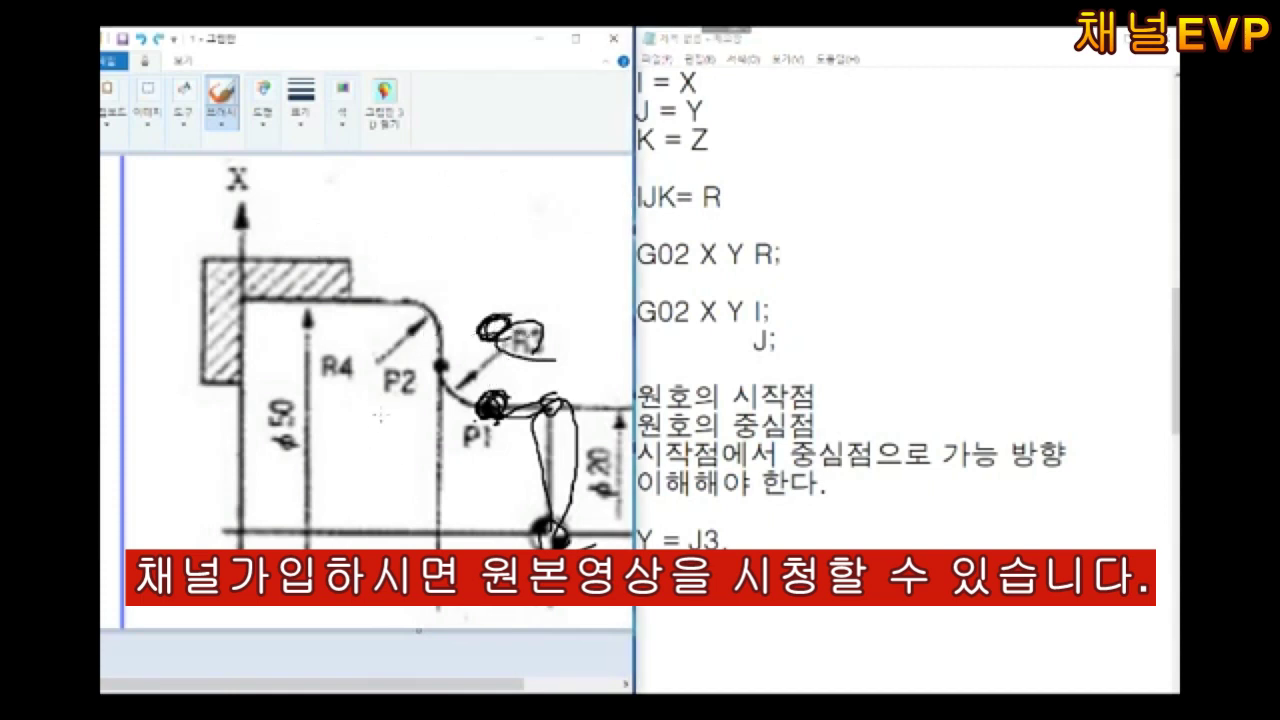
key("ctrl+z")
key("ctrl+z")
key("ctrl+z")
key("ctrl+z")
mouse_move(350, 350)
left_mouse_down()
mouse_move(330, 400)
mouse_move(355, 355)
left_mouse_up()
mouse_move(440, 352)
left_mouse_down()
mouse_move(444, 362)
mouse_move(386, 352)
mouse_move(440, 352)
left_mouse_up()
Add the note I-4. = R4., then sketch and undo loops around the plate's centre circle
type("I")
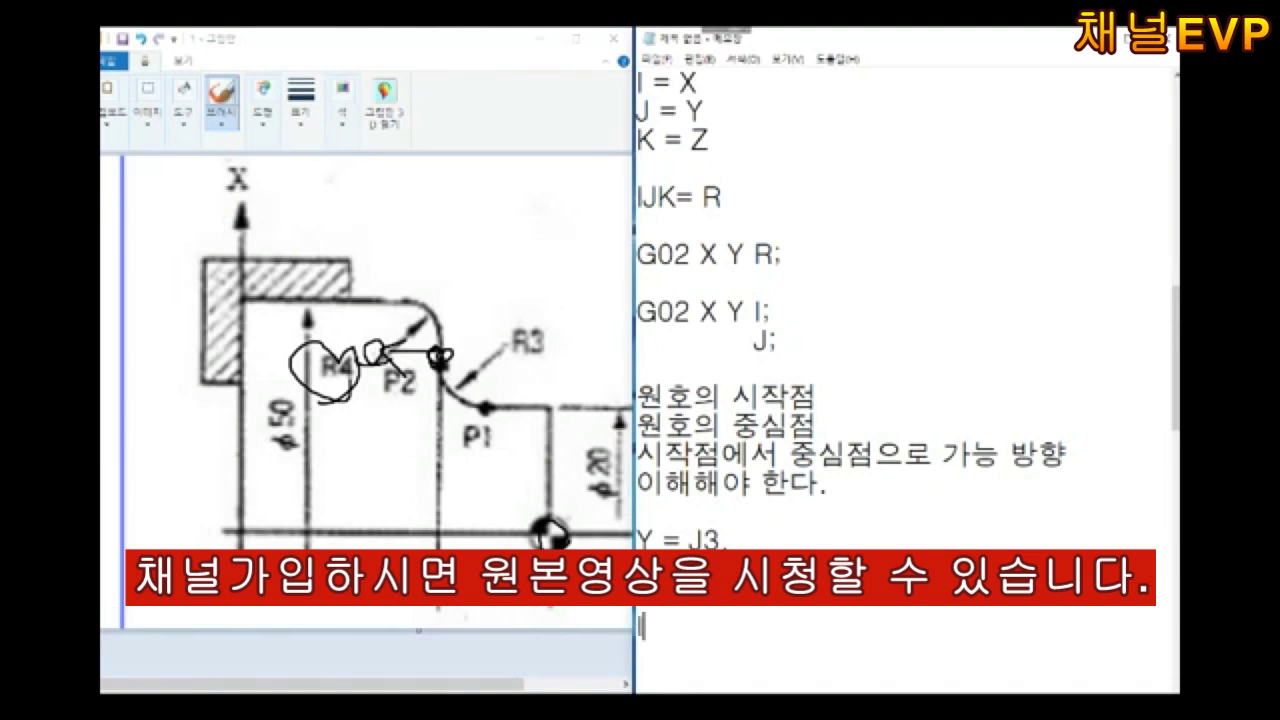
type("-4. = R4.")
scroll(900, 380, "down", 2)
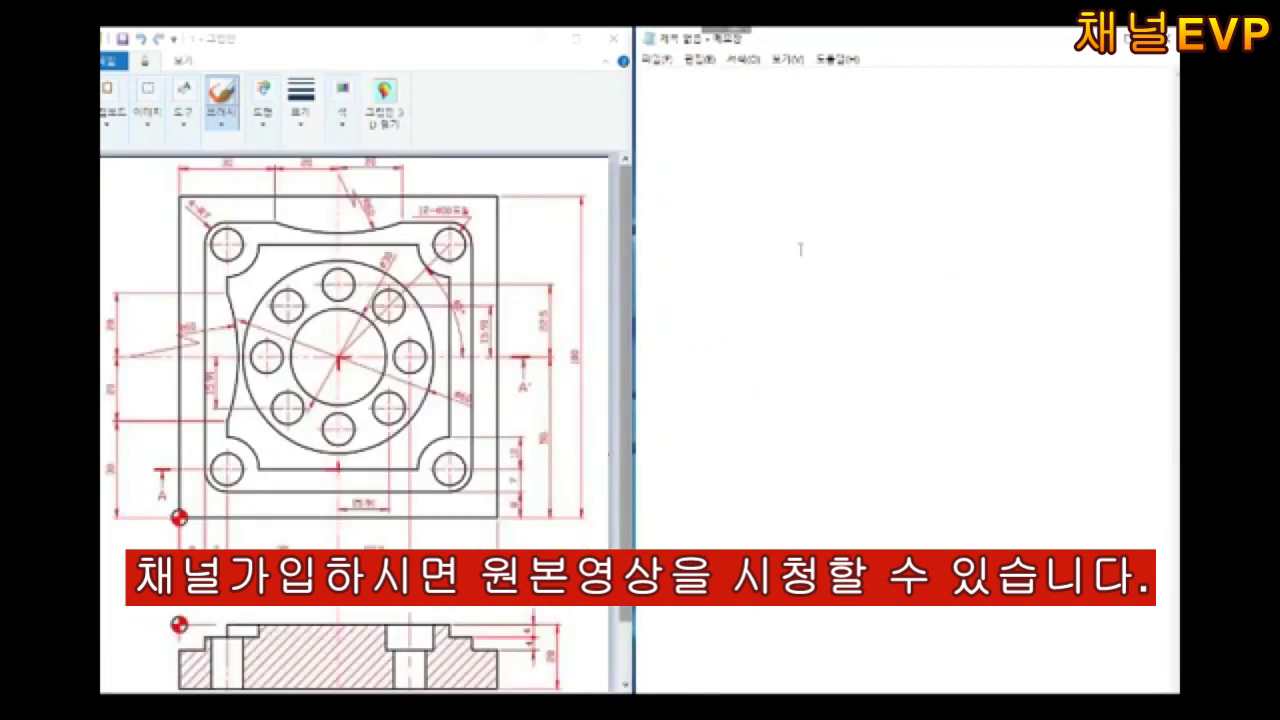
mouse_move(330, 262)
left_mouse_down()
mouse_move(450, 330)
mouse_move(300, 350)
mouse_move(425, 370)
mouse_move(298, 432)
left_mouse_up()
left_click_drag(380, 610, 450, 612)
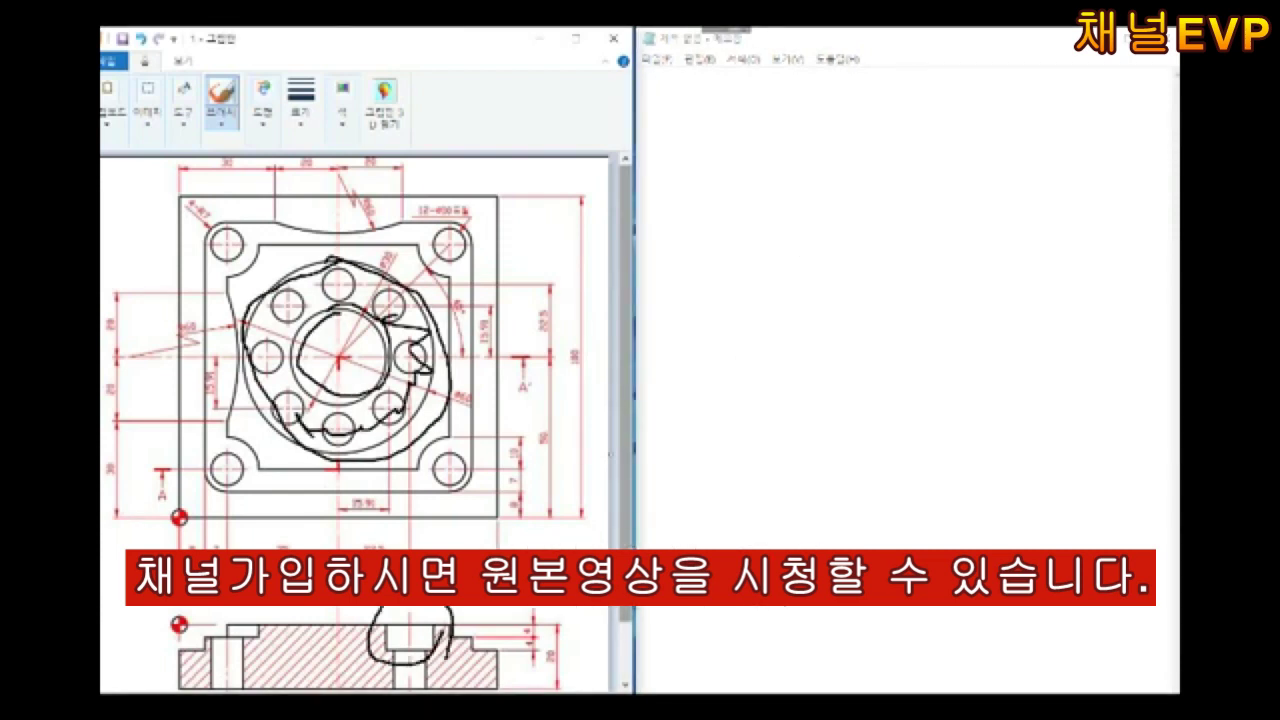
key("ctrl+z")
key("ctrl+z")
key("ctrl+z")
Sketch and undo tool-path loops around the bolt-hole circle, leaving the drawing clean
key("ctrl+z")
key("ctrl+z")
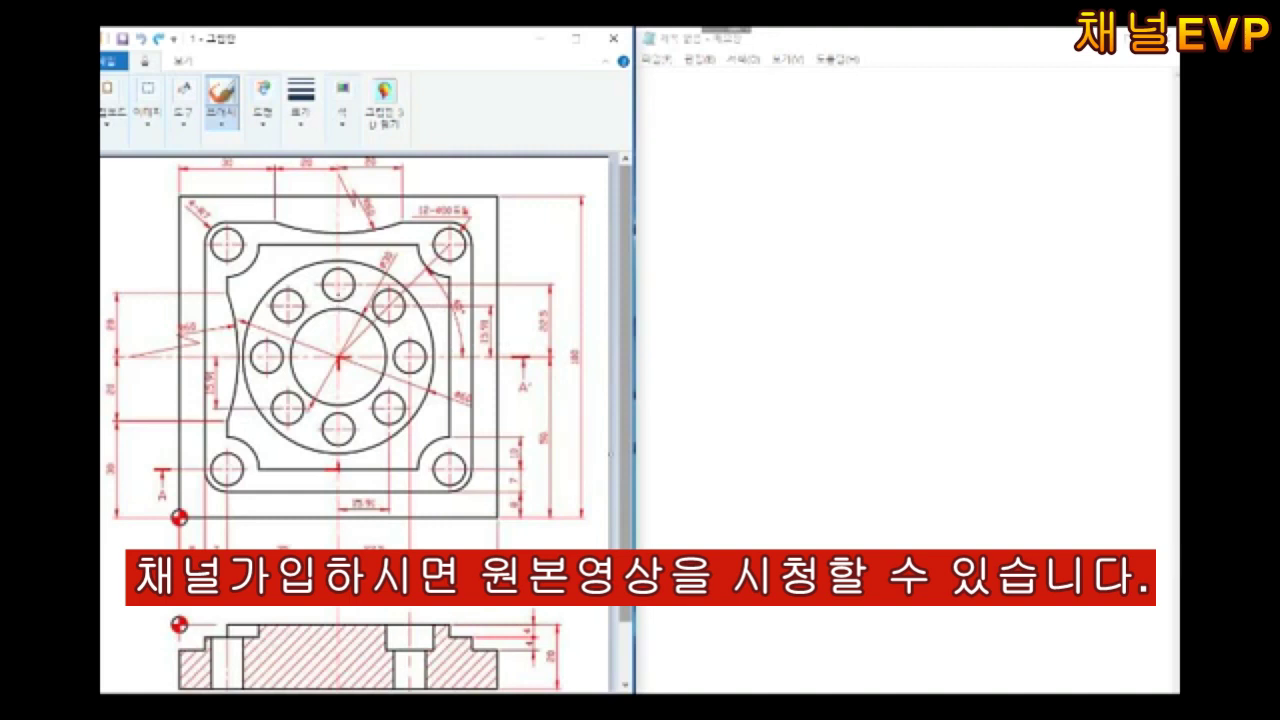
mouse_move(342, 292)
left_mouse_down()
mouse_move(285, 385)
mouse_move(340, 275)
mouse_move(410, 420)
mouse_move(340, 275)
left_mouse_up()
key("ctrl+z")
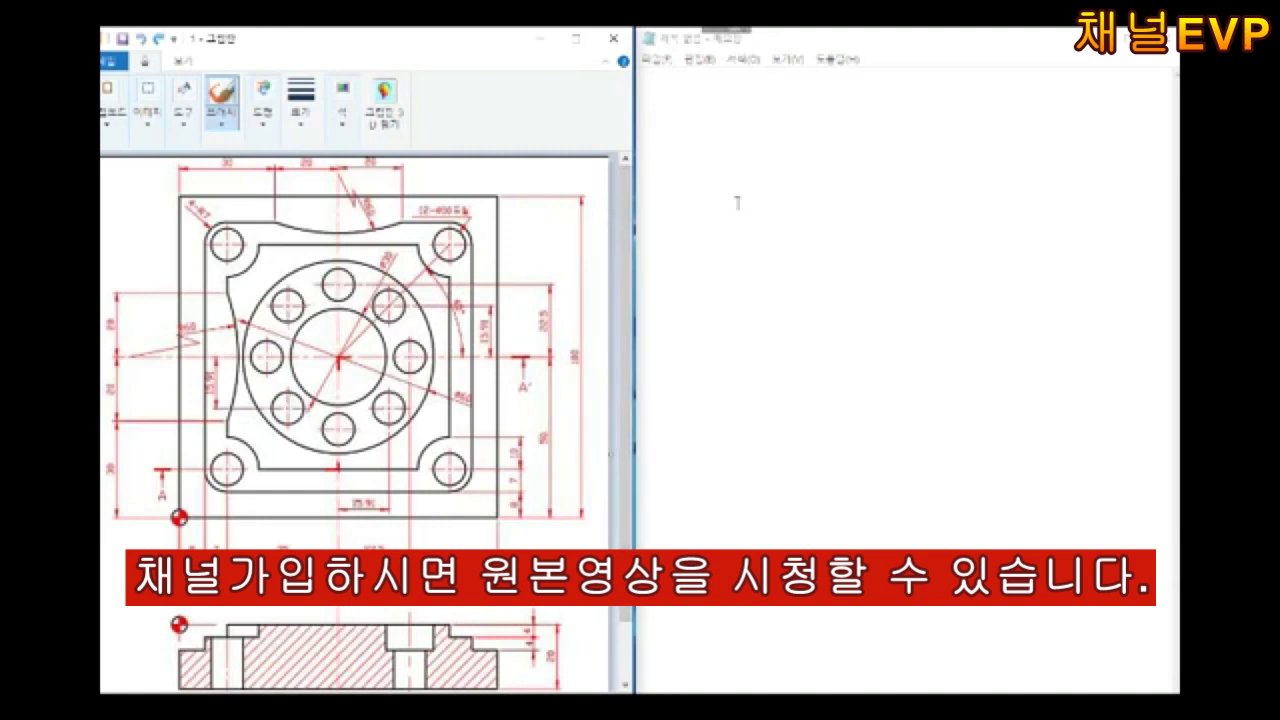
mouse_move(335, 248)
left_mouse_down()
mouse_move(336, 456)
mouse_move(250, 320)
left_mouse_up()
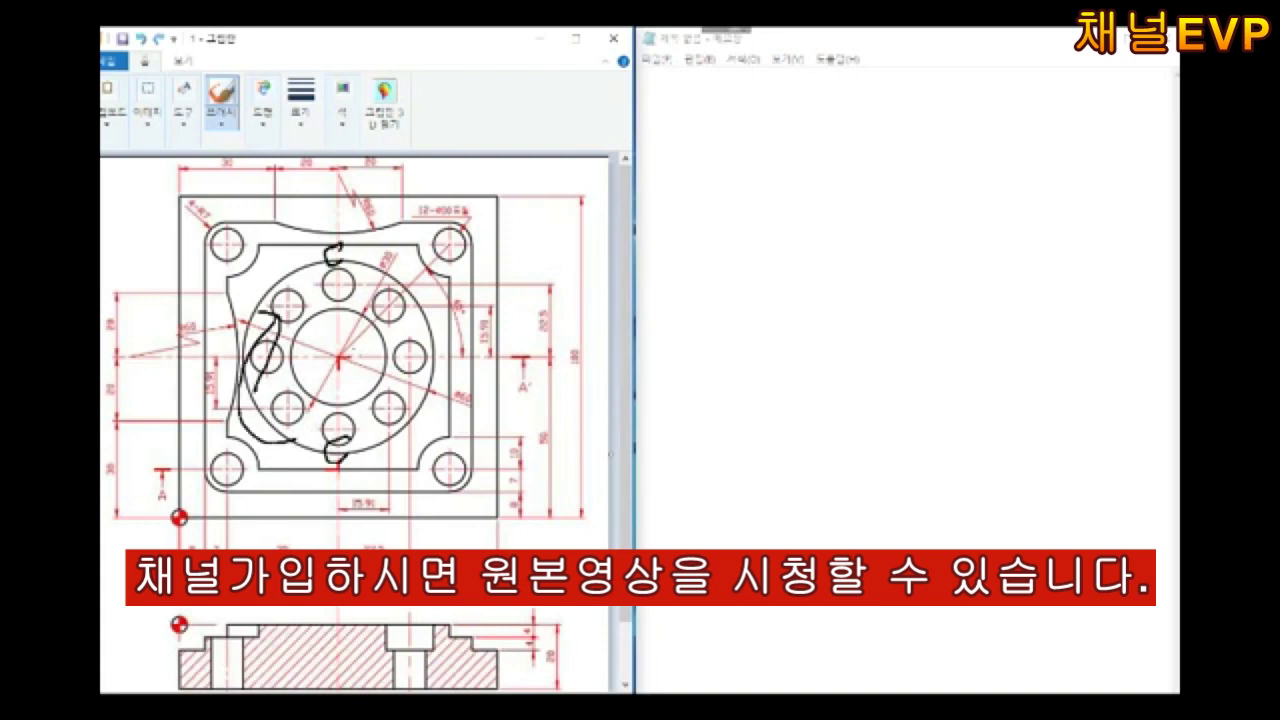
key("ctrl+z")
mouse_move(340, 275)
left_mouse_down()
mouse_move(410, 420)
mouse_move(300, 325)
left_mouse_up()
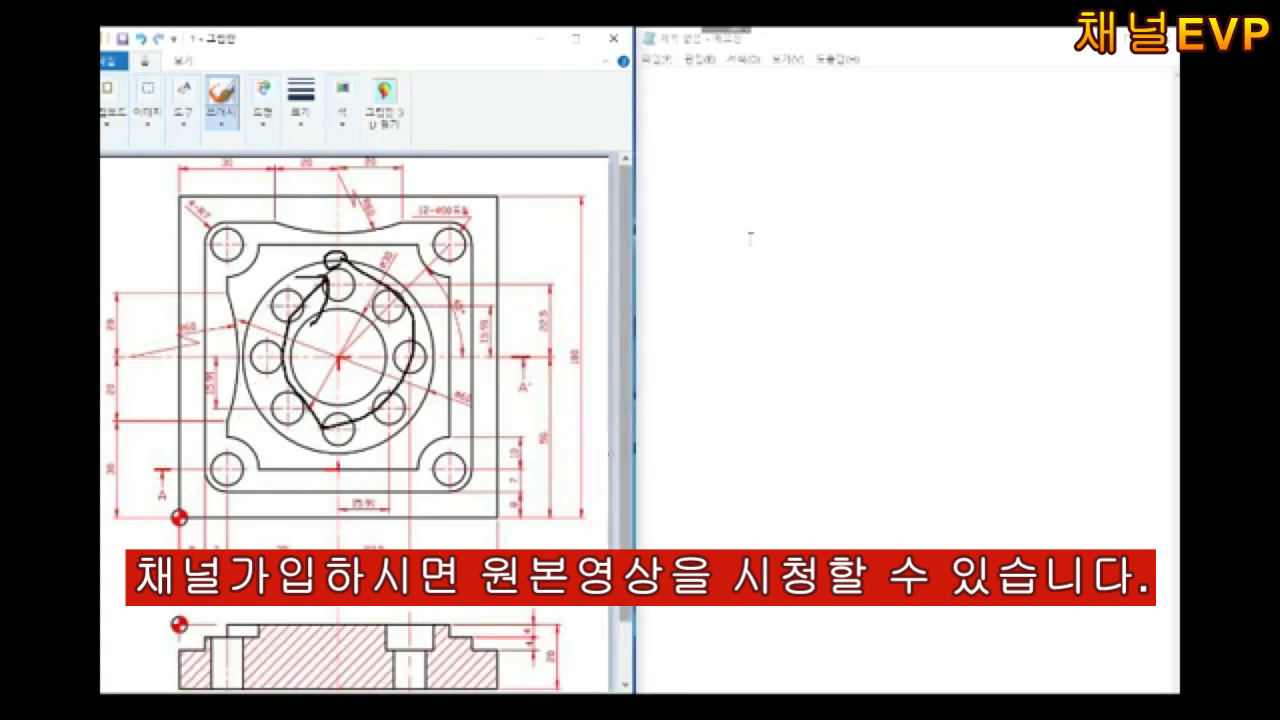
key("ctrl+z")
left_click(684, 161)
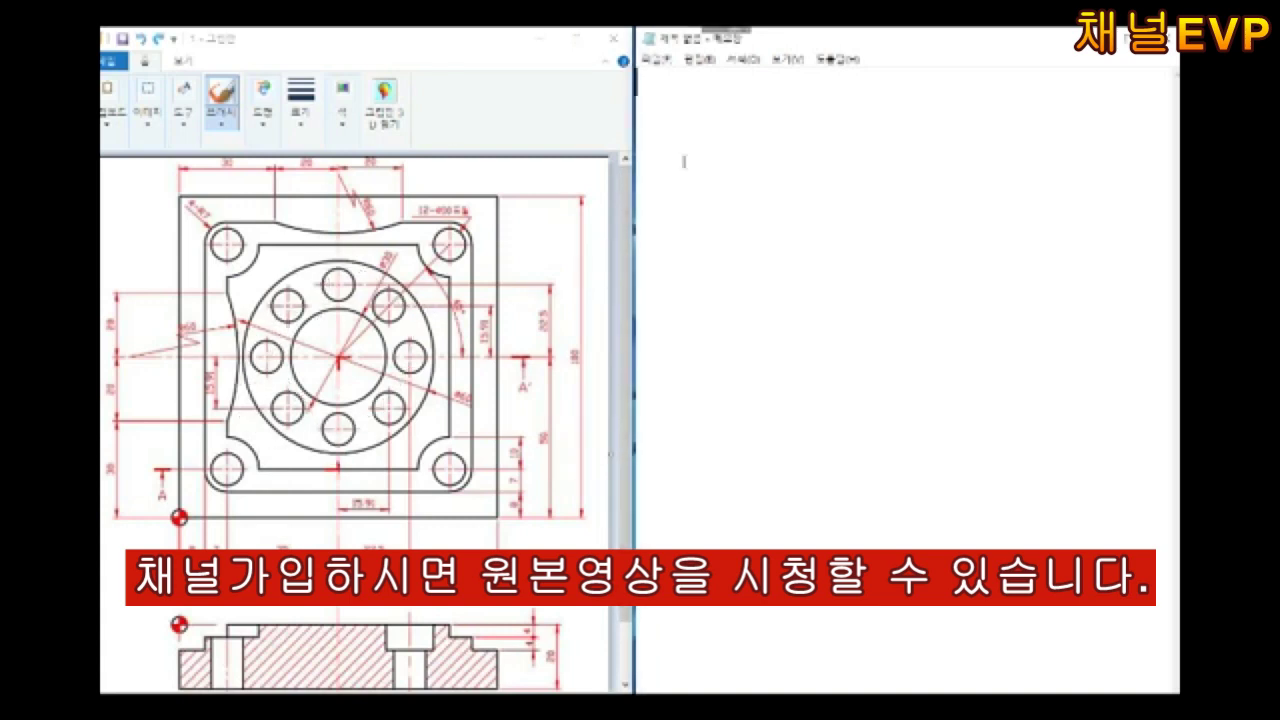
Write the header O0001(포켓);, G17 G21 G40;, G49 G80 G94;, T01 M06; and spindle line
type("O0001")
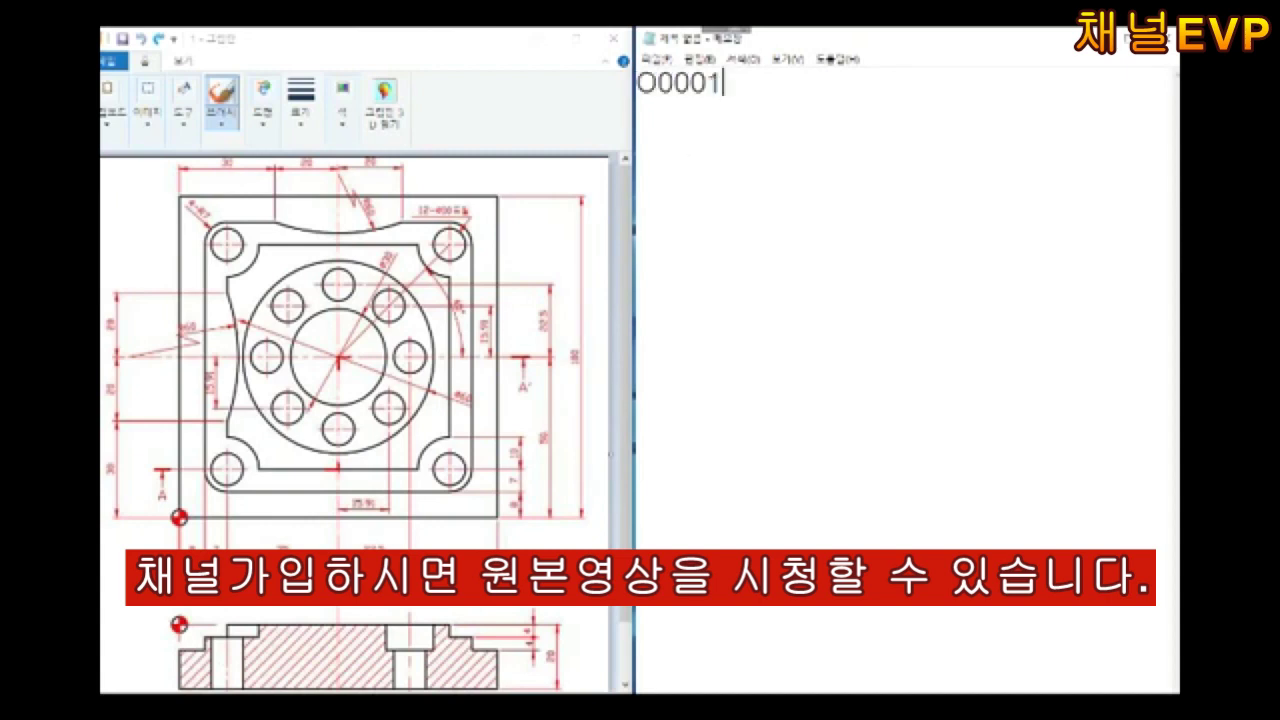
type("(포켓);")
key("Return")
type("G17 G21 G40")
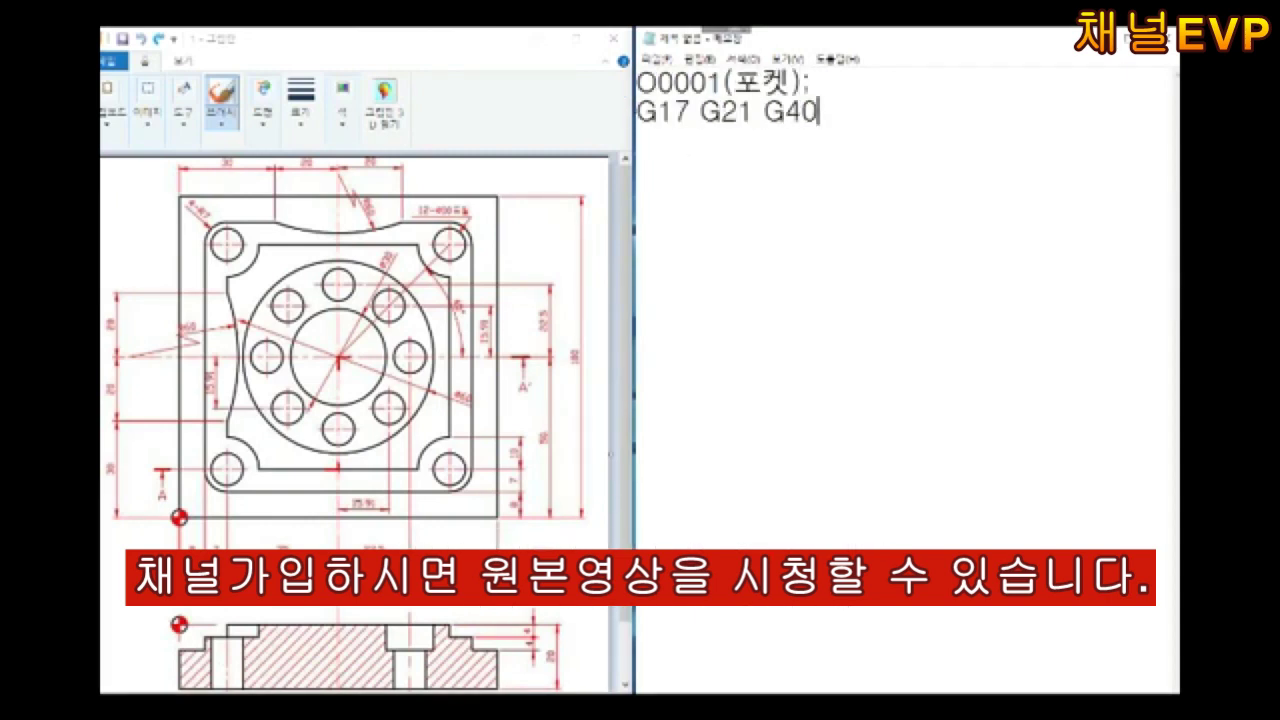
type(";")
key("Return")
type("G49 G80 G94;")
key("Return")
type("T")
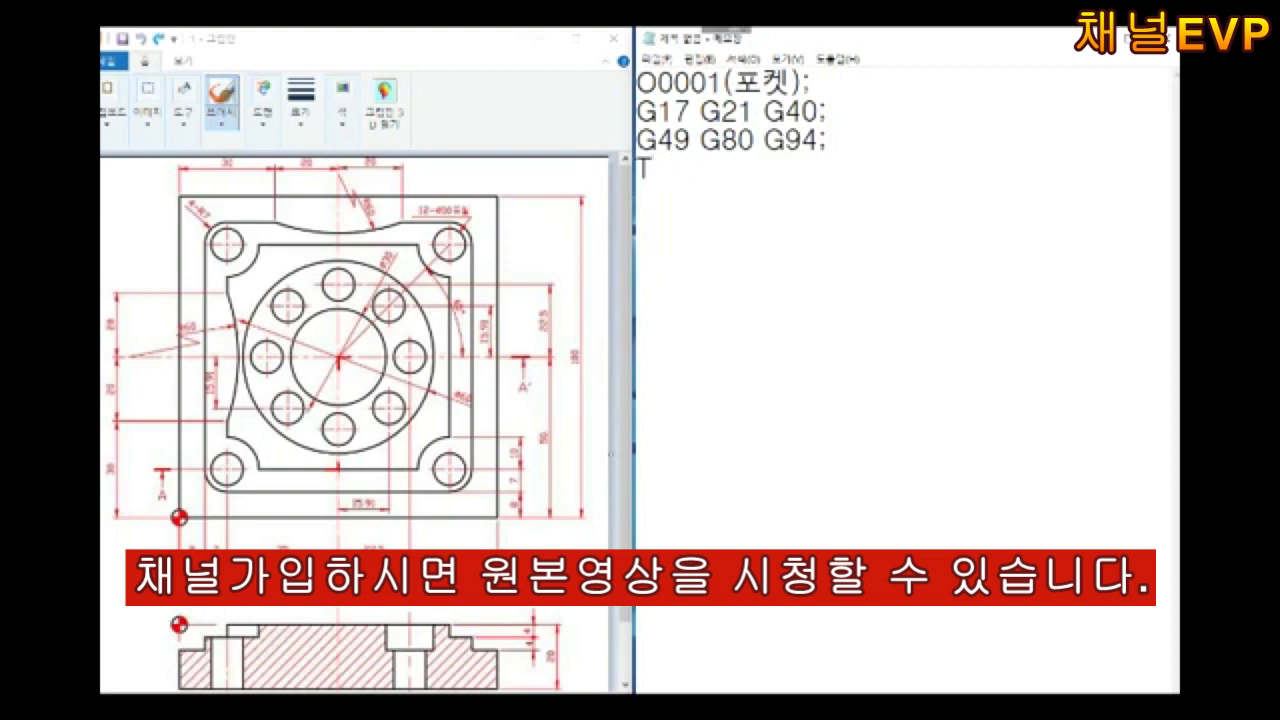
type("01 M06;")
key("Return")
type("S1000 M03")
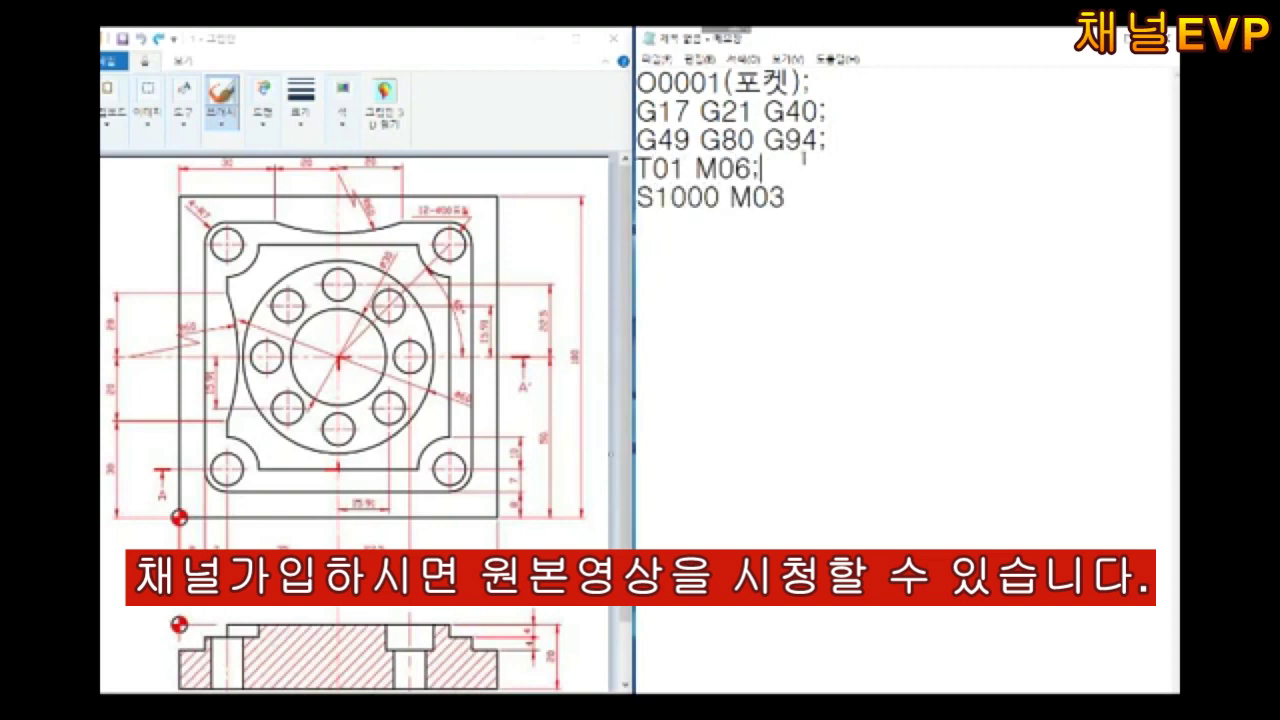
Tag the tool line with (12), set S1500 M03, and begin the G54 G90 G00 line
left_click(787, 280)
type("(12")
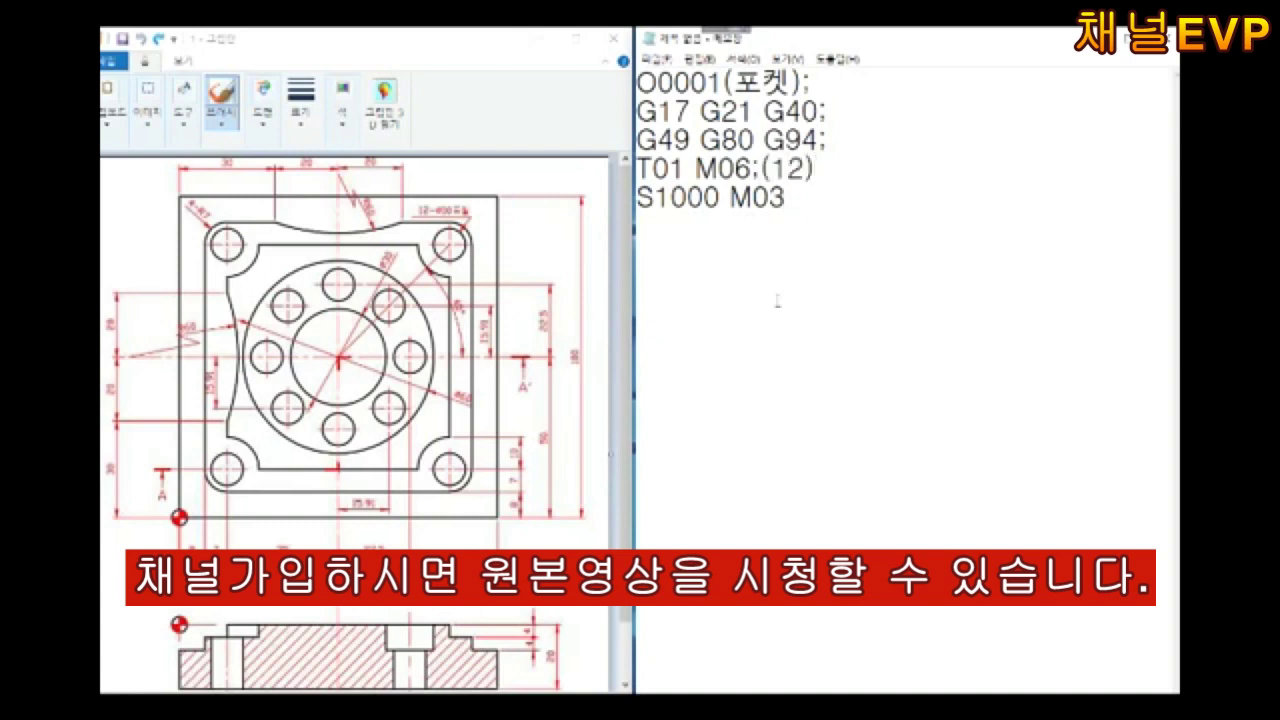
key("BackSpace")
type("5")
type("G54 G00")
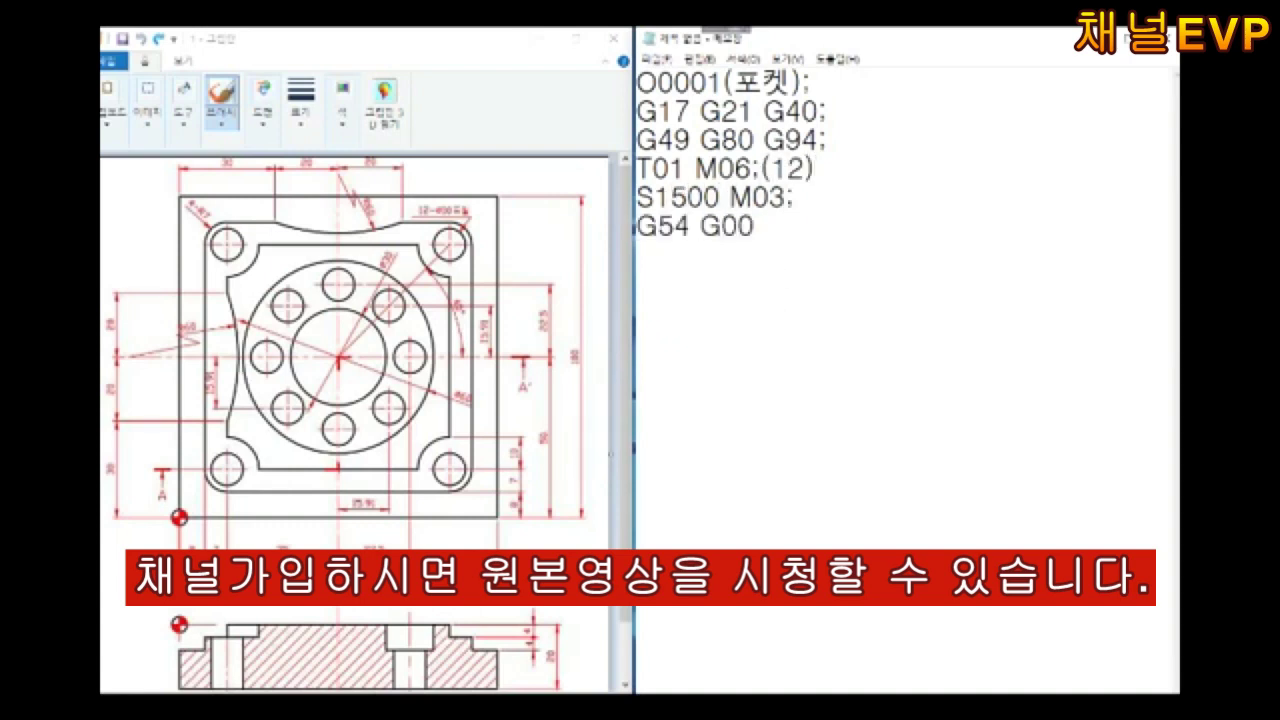
left_click_drag(195, 502, 214, 538)
key("BackSpace")
key("BackSpace")
key("BackSpace")
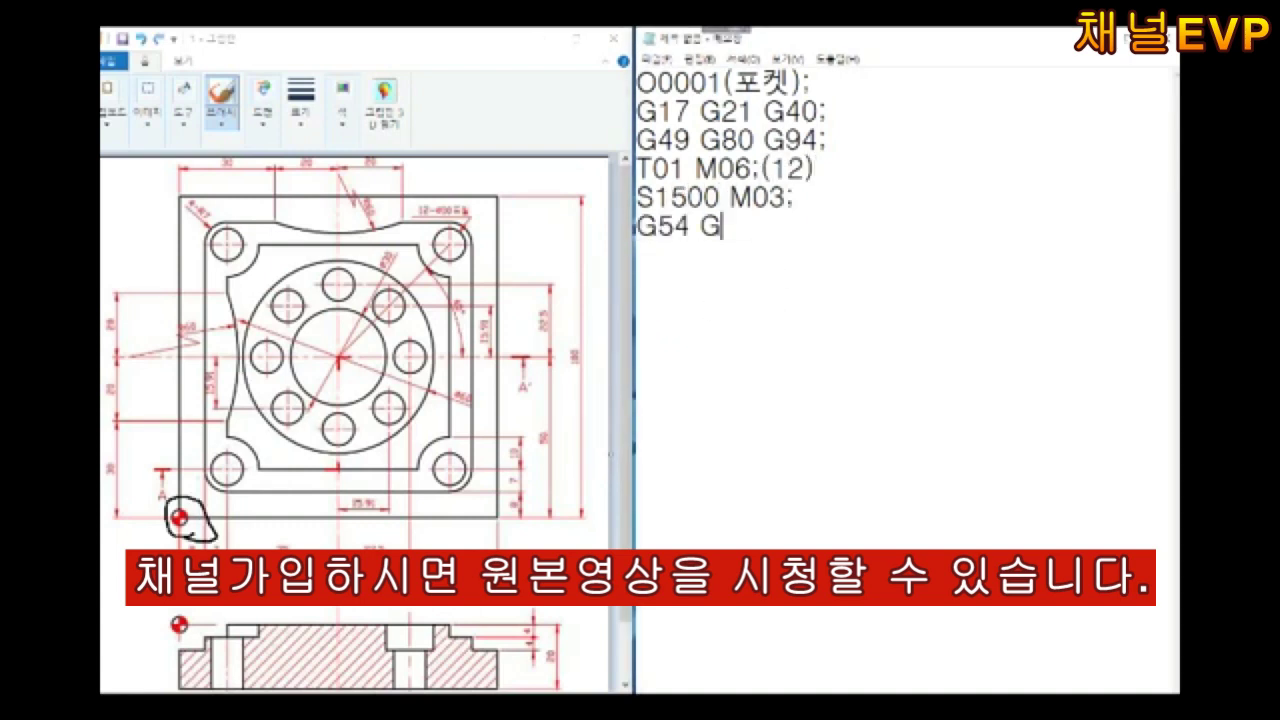
type("90 G00 X")
Complete the rapid move to X50. Y72.5, marking the top hole and 22.5 dimension
left_click_drag(342, 278, 338, 302)
key("BackSpace")
type("50. ")
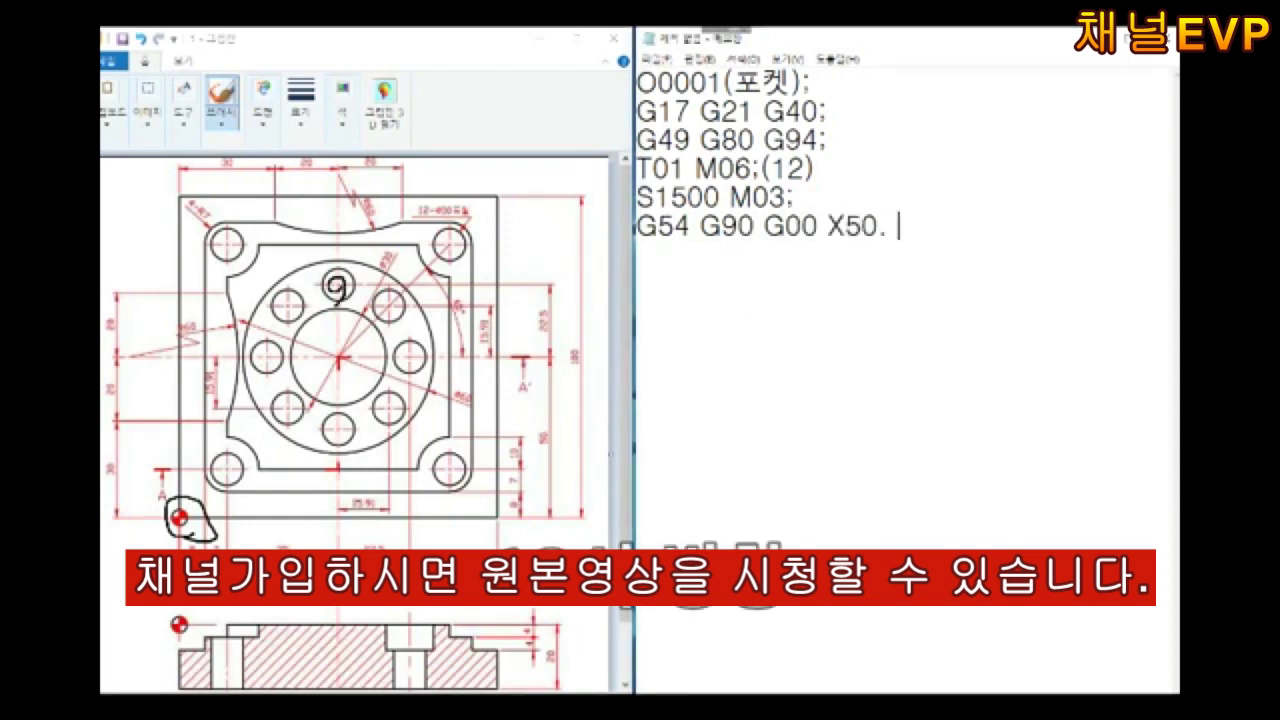
type("Y72.5;")
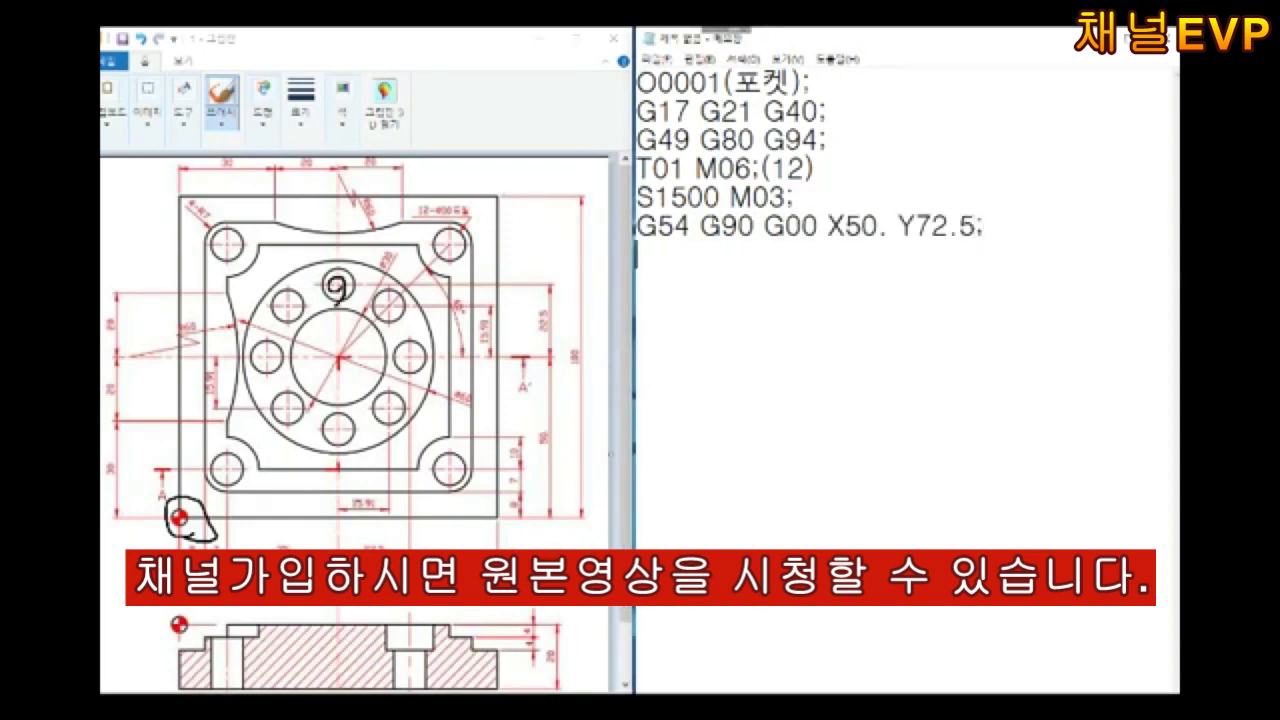
left_click_drag(550, 293, 562, 325)
Add G43 H01 Z10. M08; and the G01 Z-8. F150 plunge
key("Return")
type("G43 H01 Z10.")
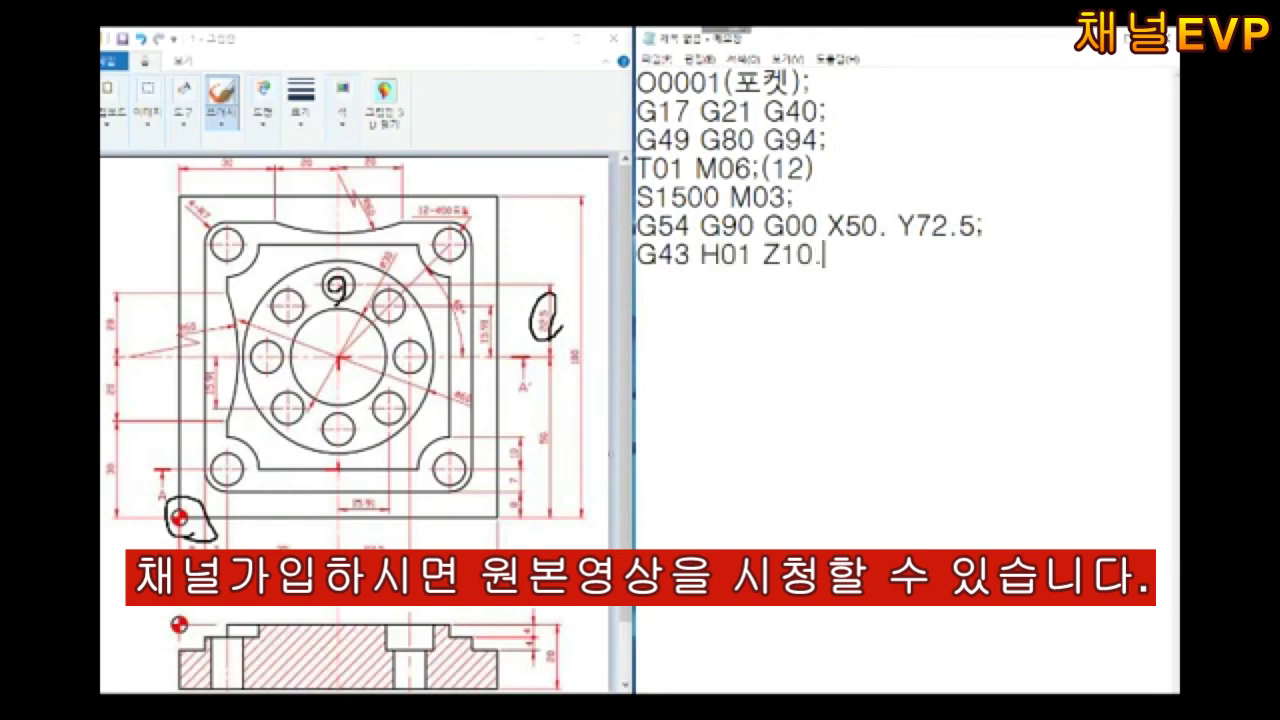
type(" M08;")
key("Return")
type("G01 Z-8. F150;")
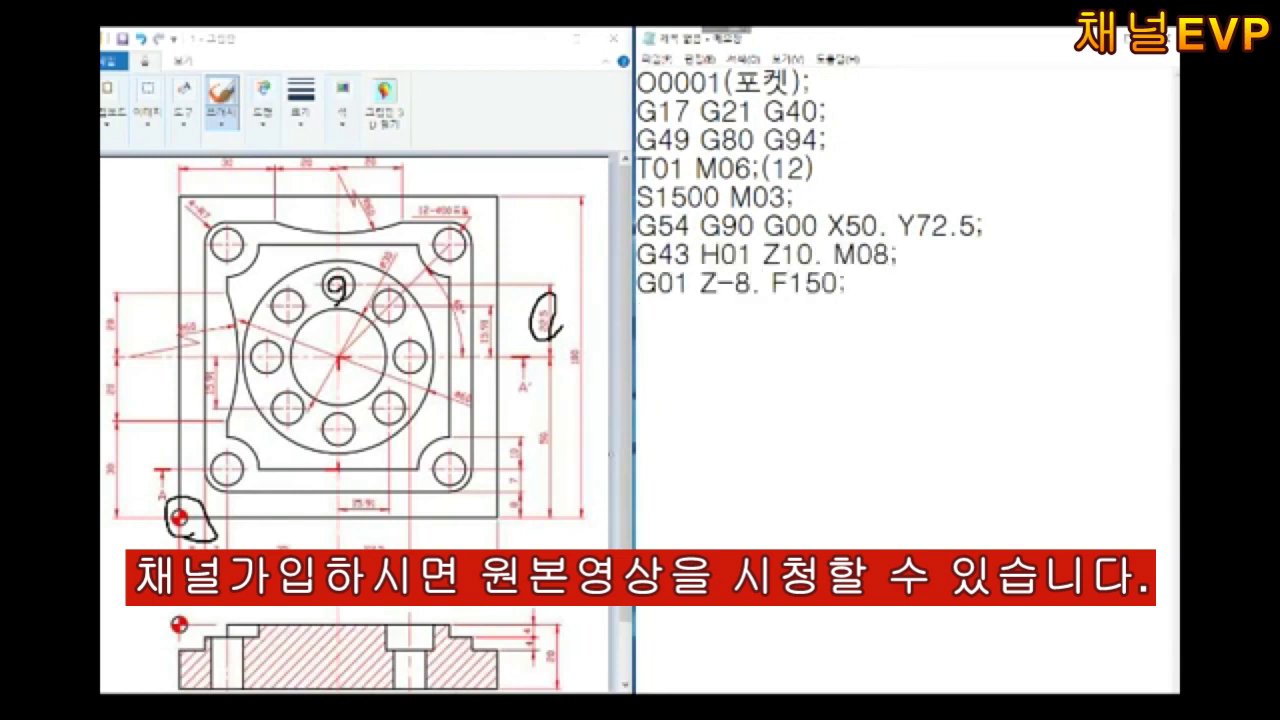
key("ctrl+z")
key("ctrl+z")
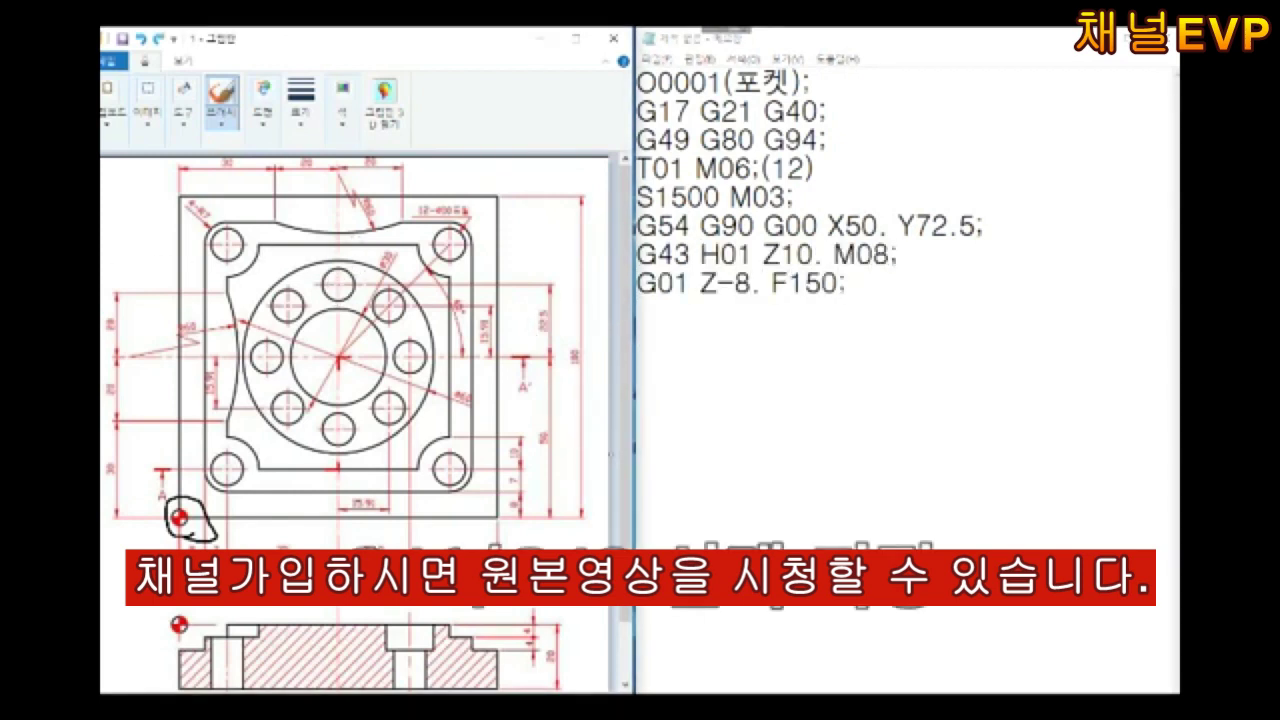
Sketch the cutter path over the hole ring in Paint, then undo the extra strokes
left_click_drag(112, 521, 536, 238)
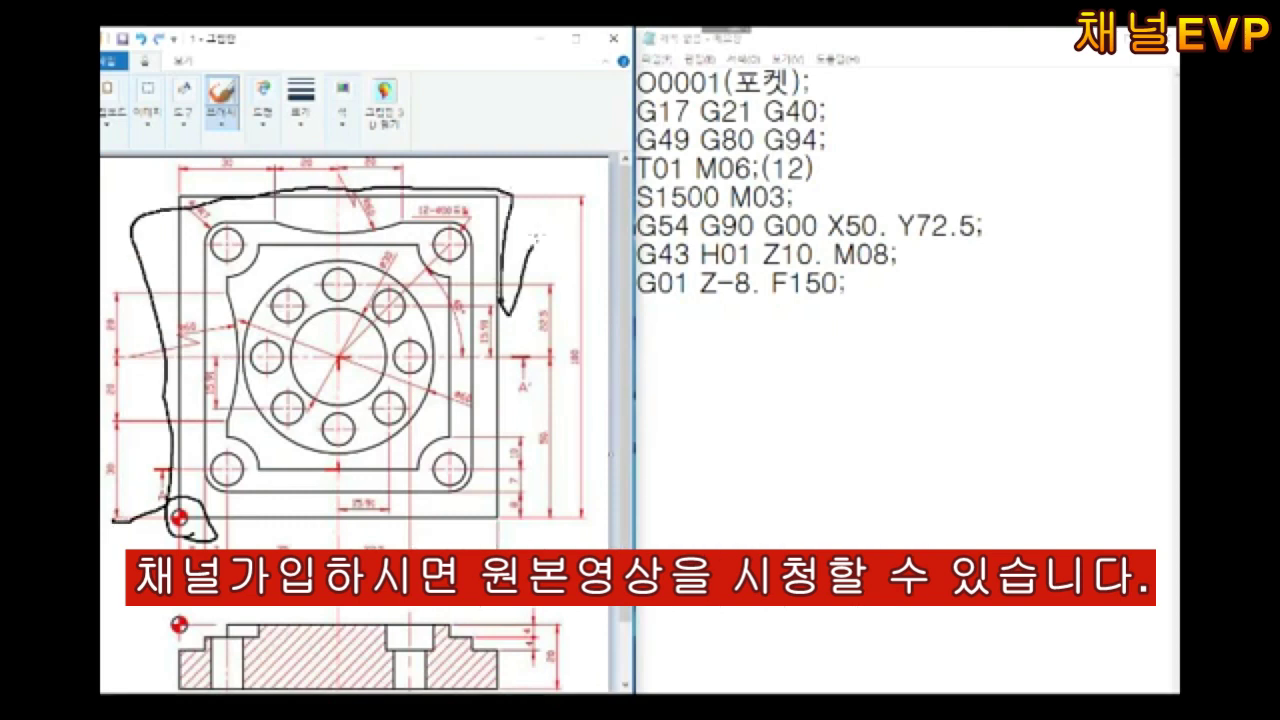
left_click_drag(352, 288, 278, 330)
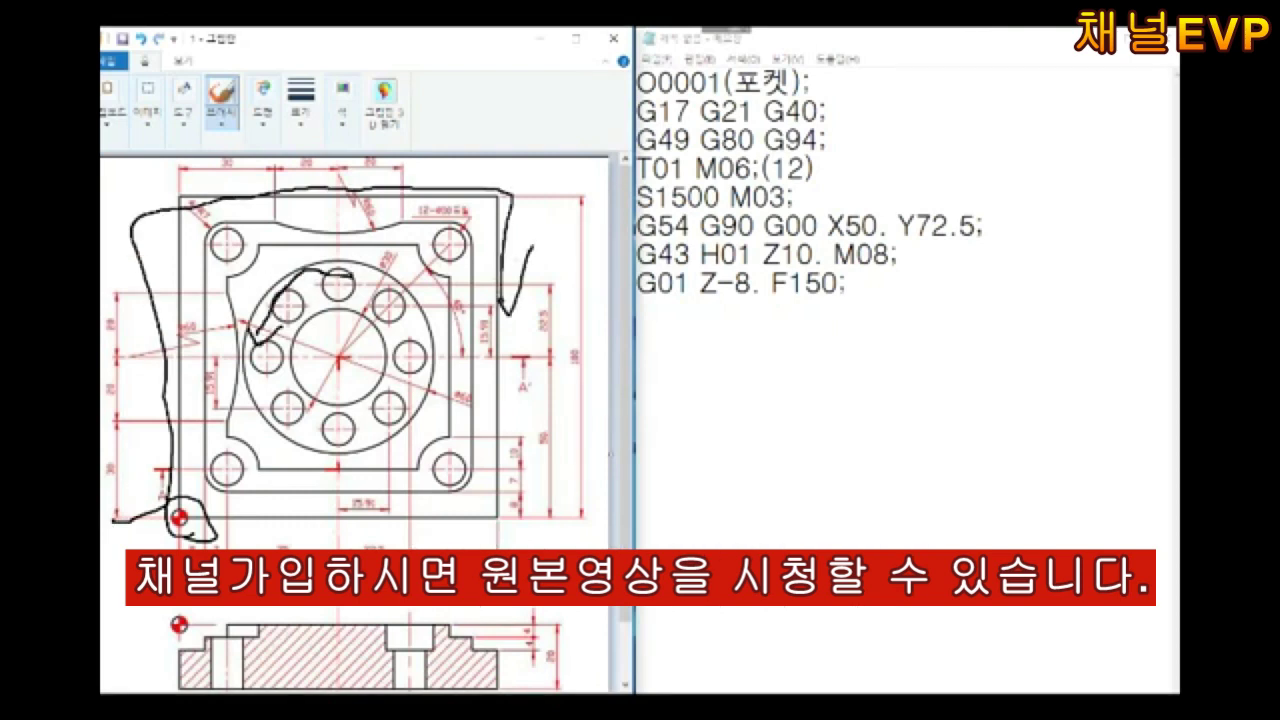
left_click_drag(328, 290, 378, 396)
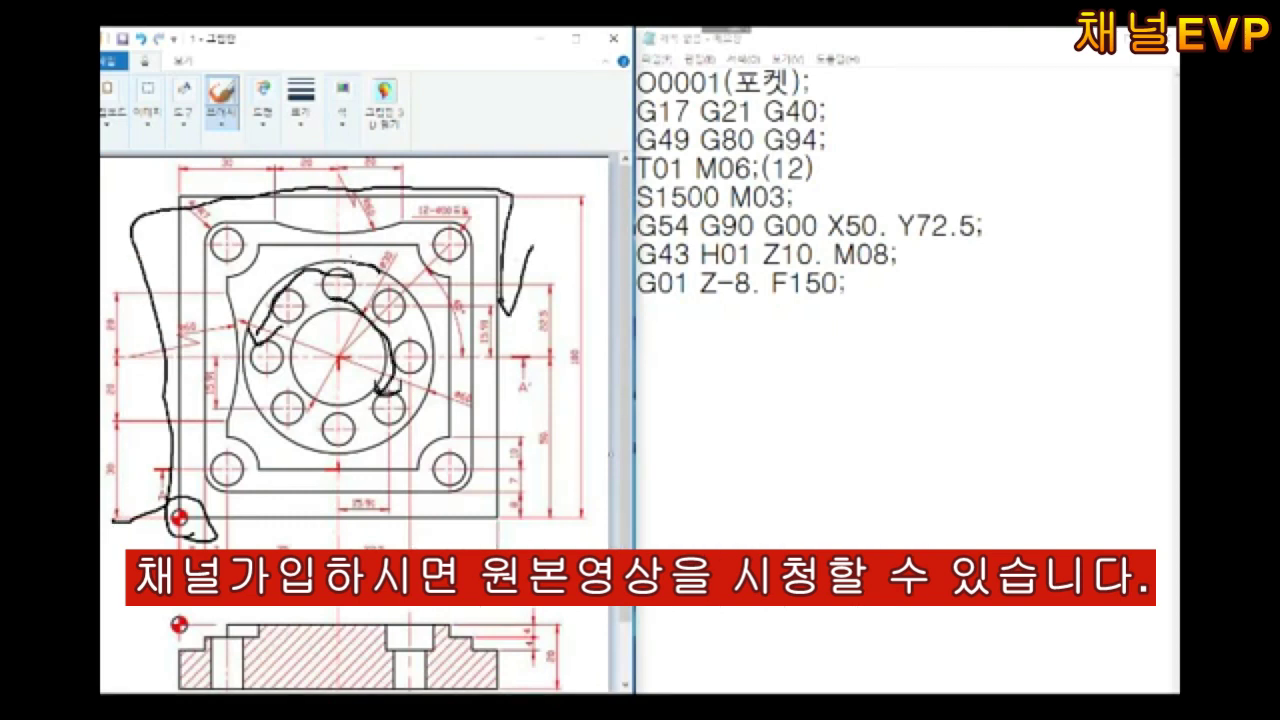
mouse_move(380, 266)
left_mouse_down()
mouse_move(274, 296)
mouse_move(372, 390)
left_mouse_up()
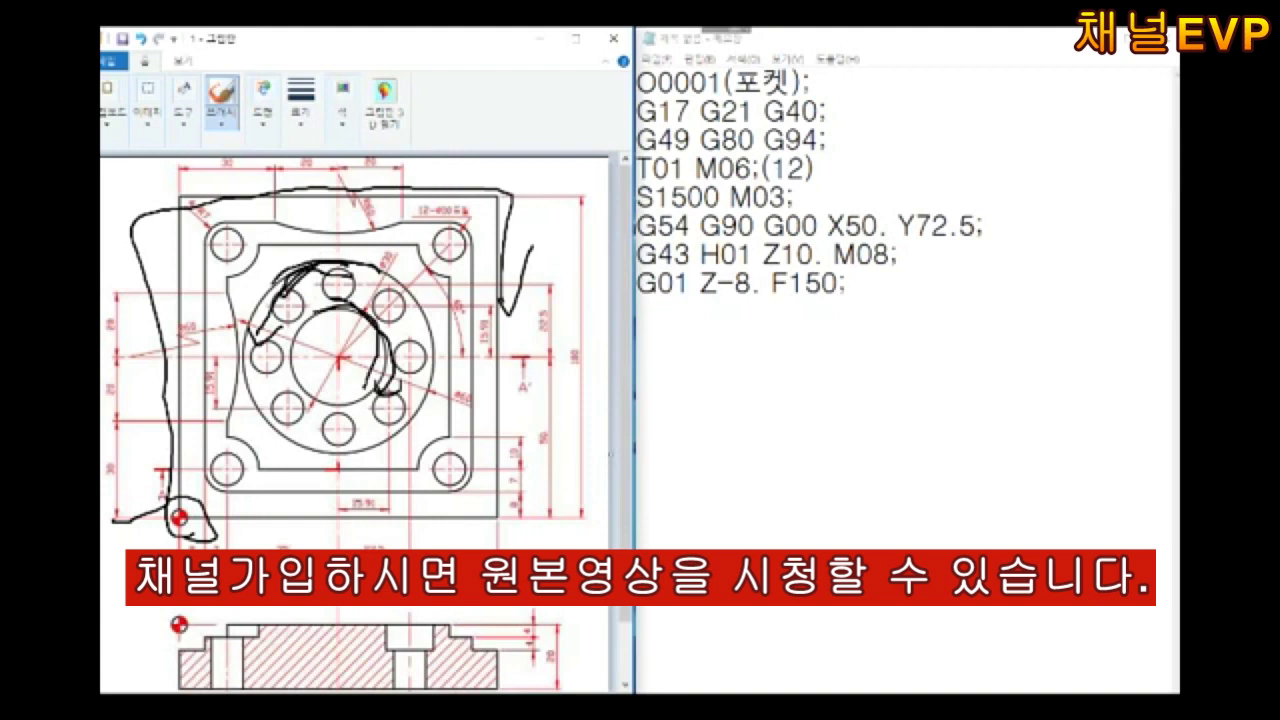
left_click_drag(325, 268, 246, 316)
key("ctrl+z")
key("ctrl+z")
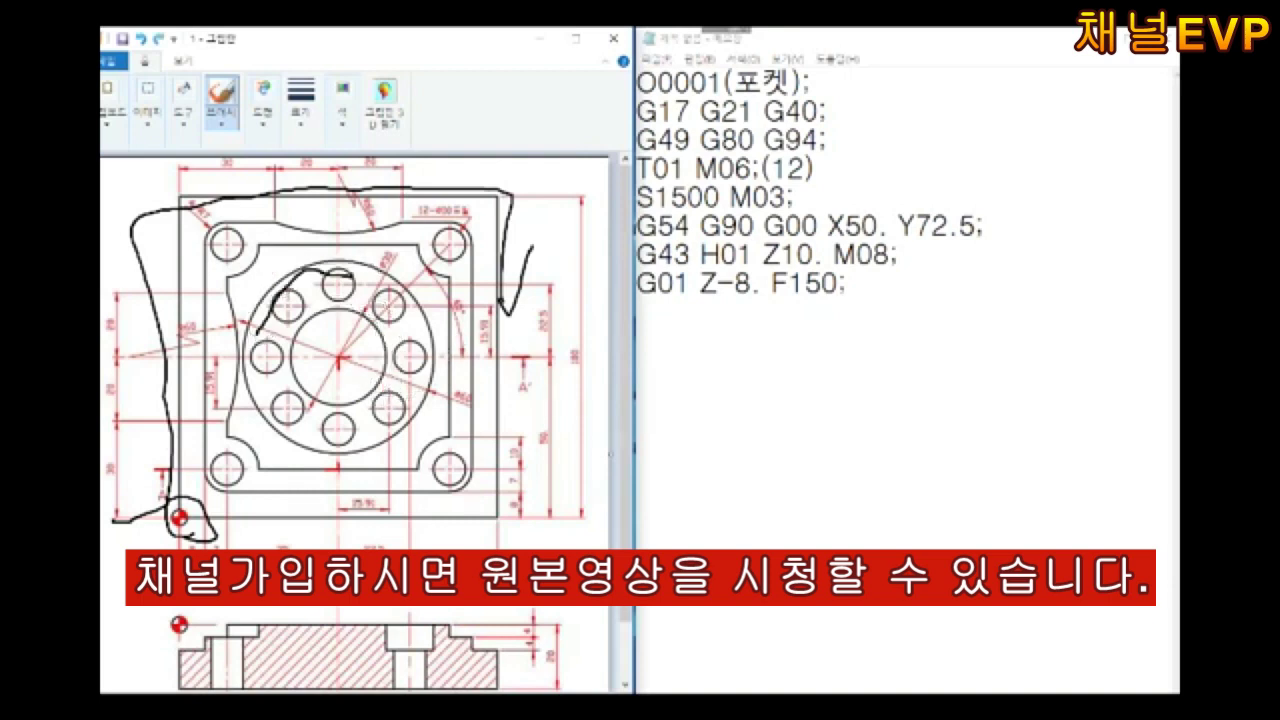
key("ctrl+z")
In Notepad, add the G41 D01 Y65.; entry and the first G02 Y35. R15.; arc, sketching the cutting direction
left_click(640, 312)
type("G41 D01 Y")
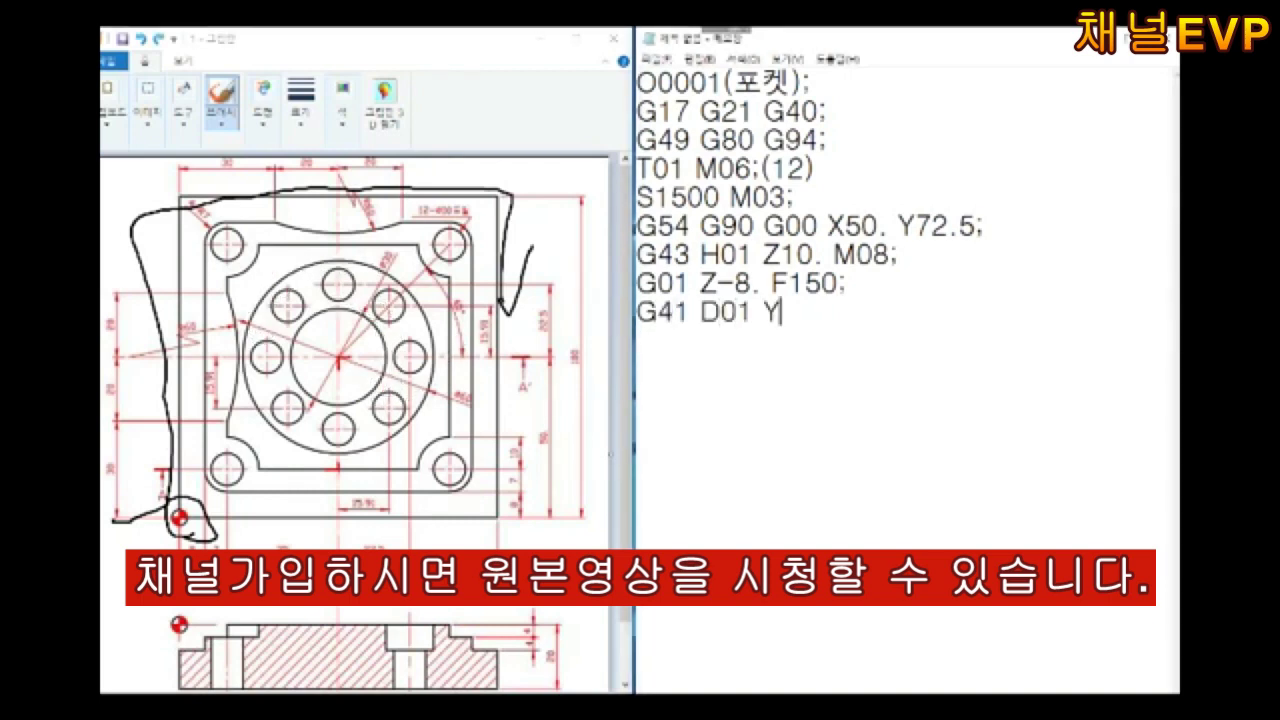
type("65.;")
key("Return")
left_click_drag(333, 315, 345, 400)
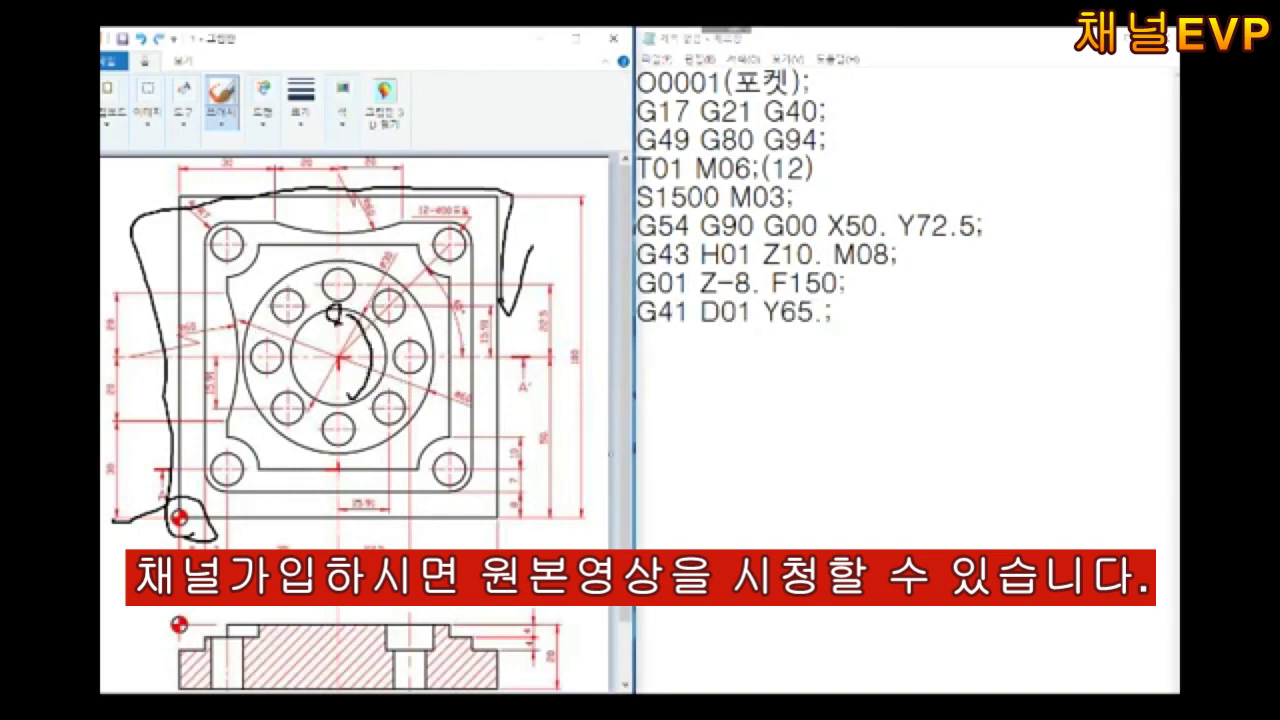
type("G02 Y35. R15.;")
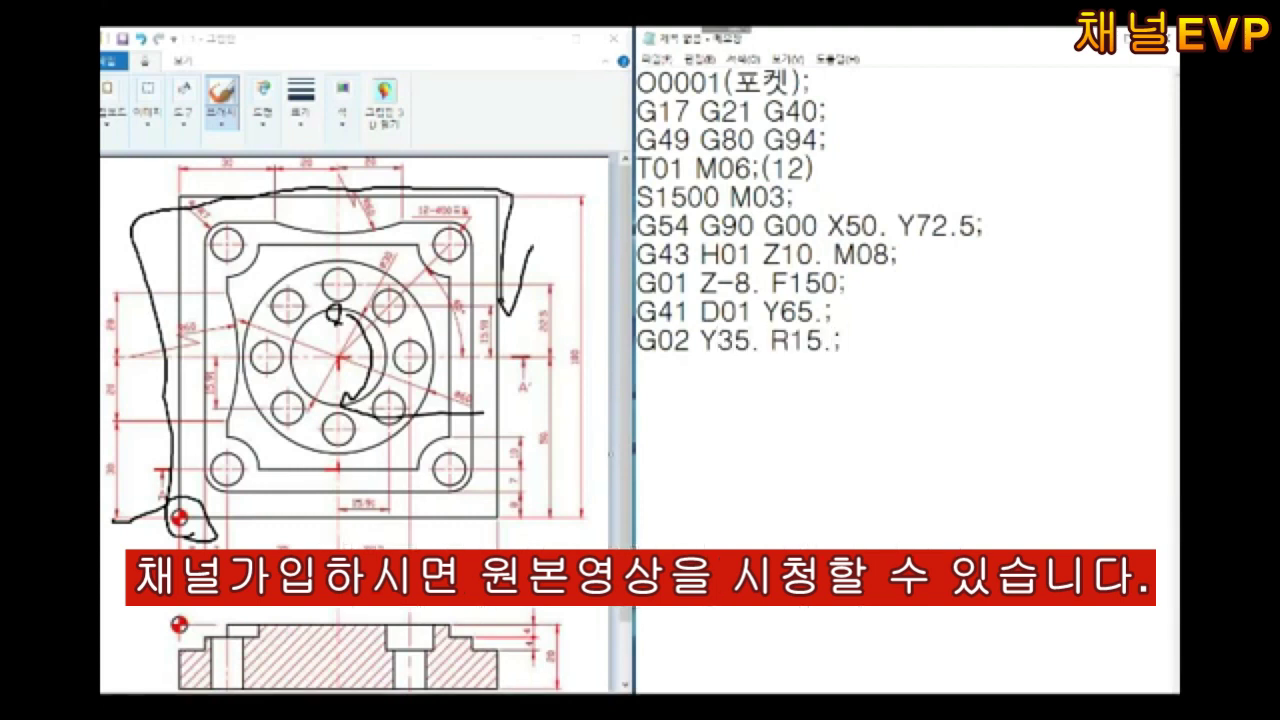
left_click_drag(335, 300, 318, 410)
key("Return")
Add the second G02 Y65. R15. arc, the G01 Z10.; retract and the G40 X50. Y75.5; exit
type("G02 Y65. R15.;")
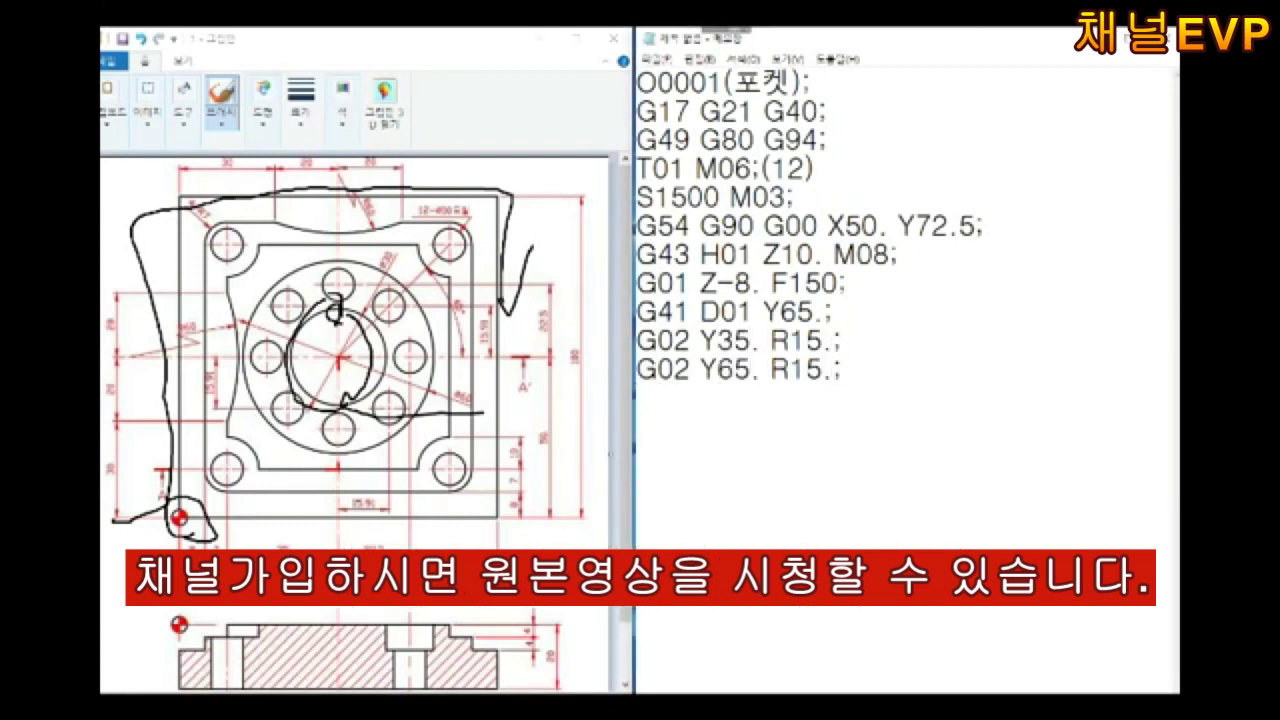
key("Return")
type("G01 Z10.;")
key("Return")
type("G40")
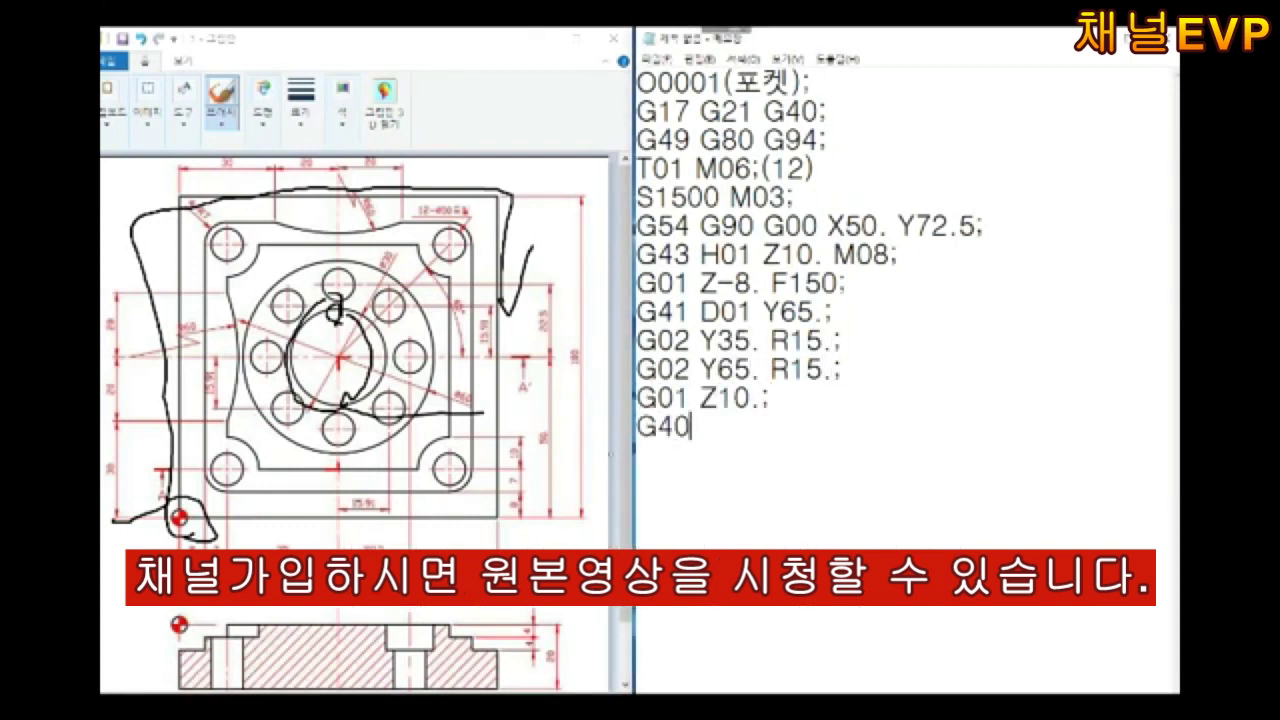
type(" X50. Y75.5;")
key("Return")
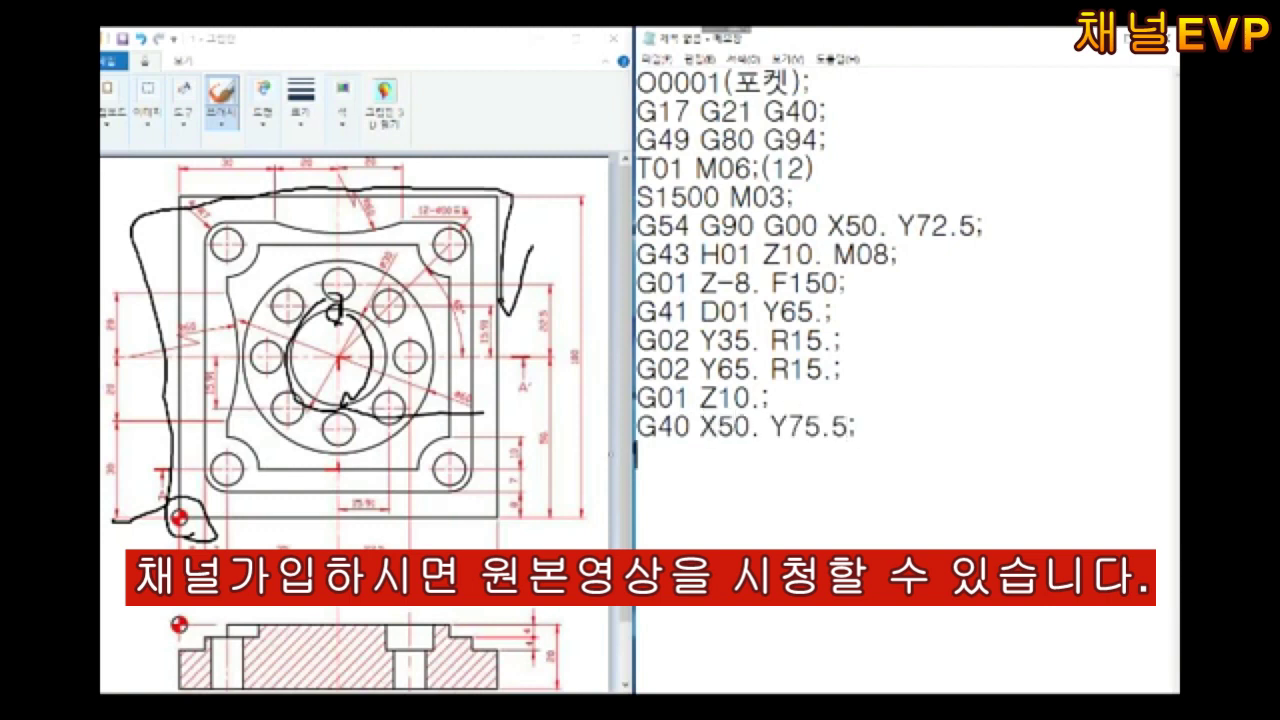
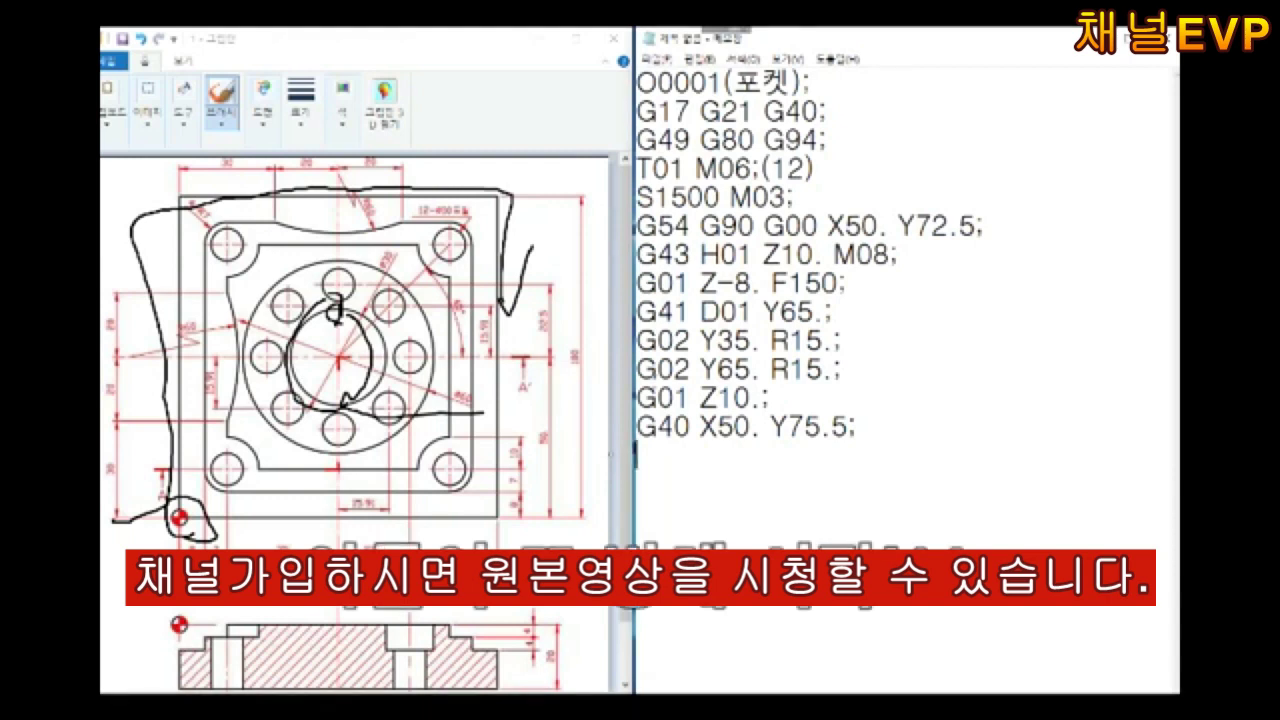
Add G01 Z-8., G41 D01 Y80., two G03 R30. arcs (Y20., Y80.), G00 Z100. M09, G40 G49 and M30
left_click_drag(348, 268, 336, 298)
key("Return")
type("G01 Z-")
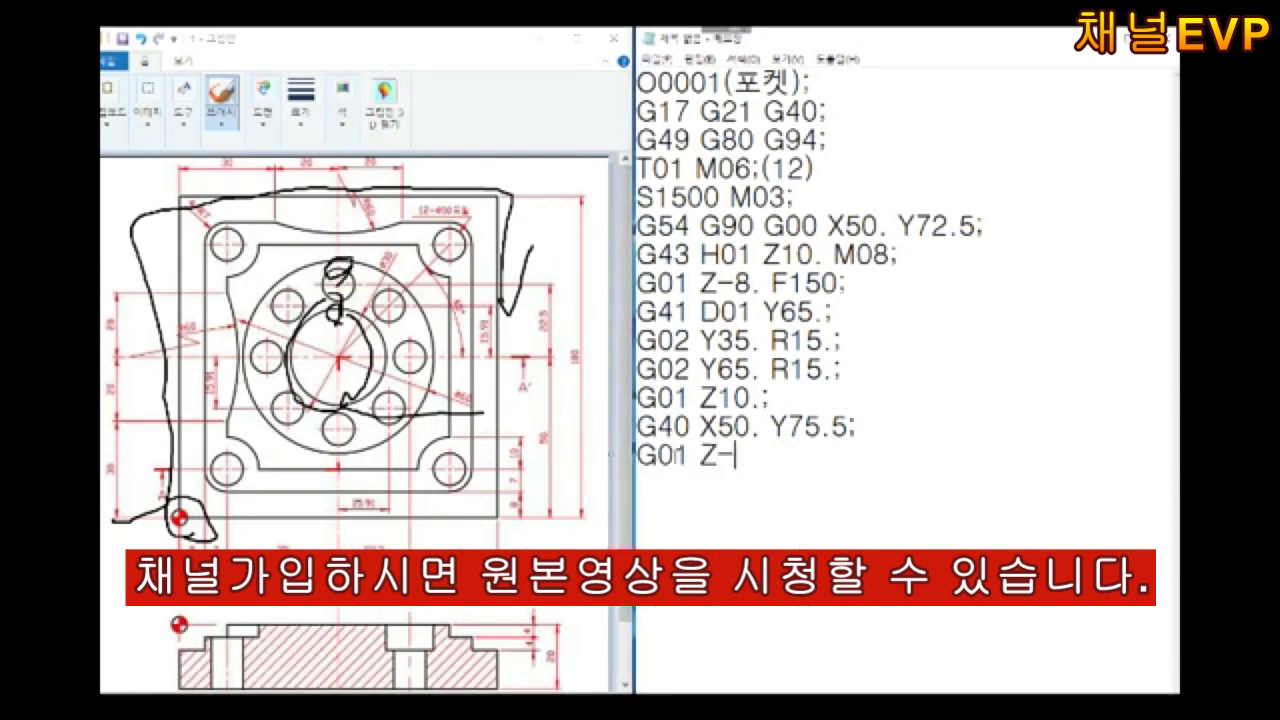
type("8.; ")
type("G41 D01 Y")
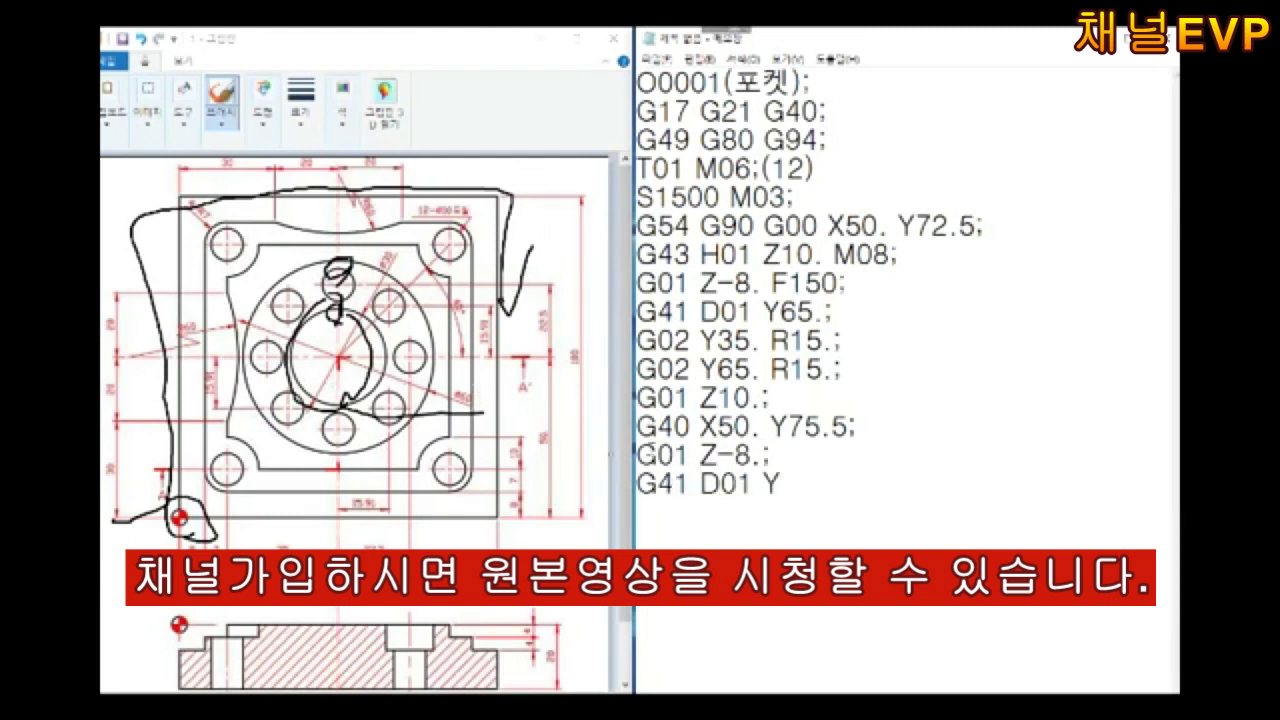
type("80.")
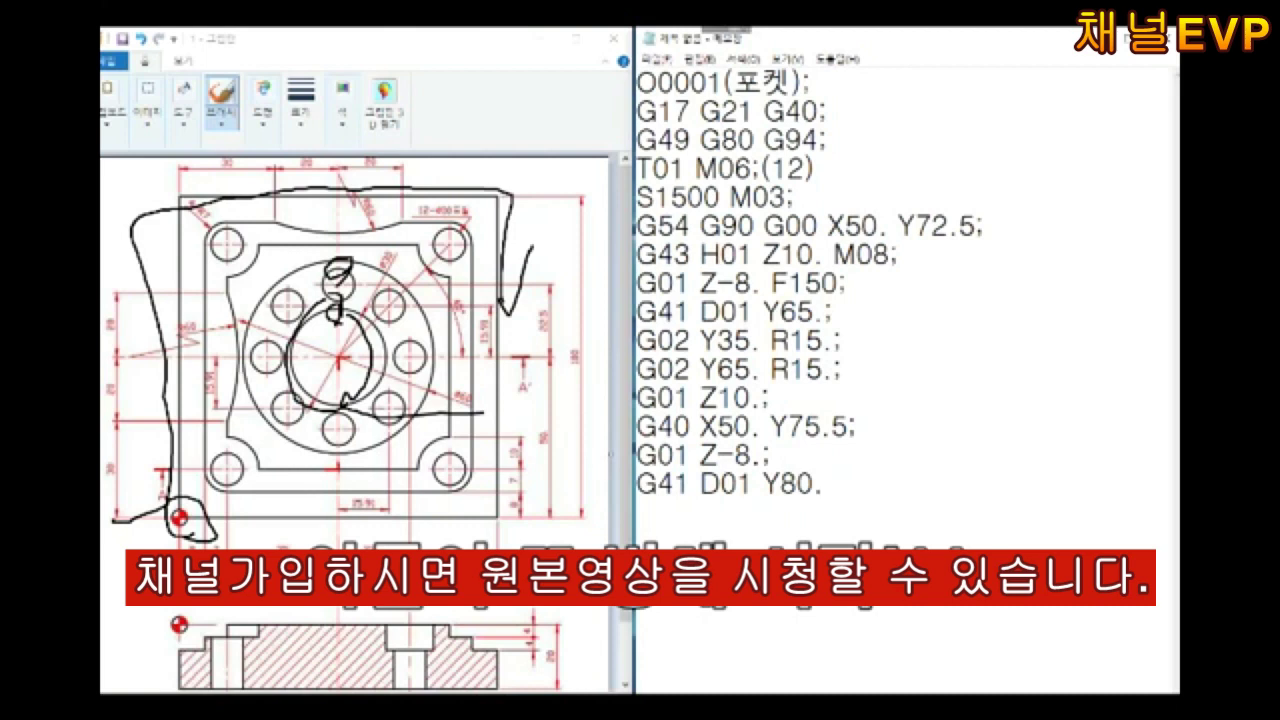
type(";")
key("Return")
type("G03 ")
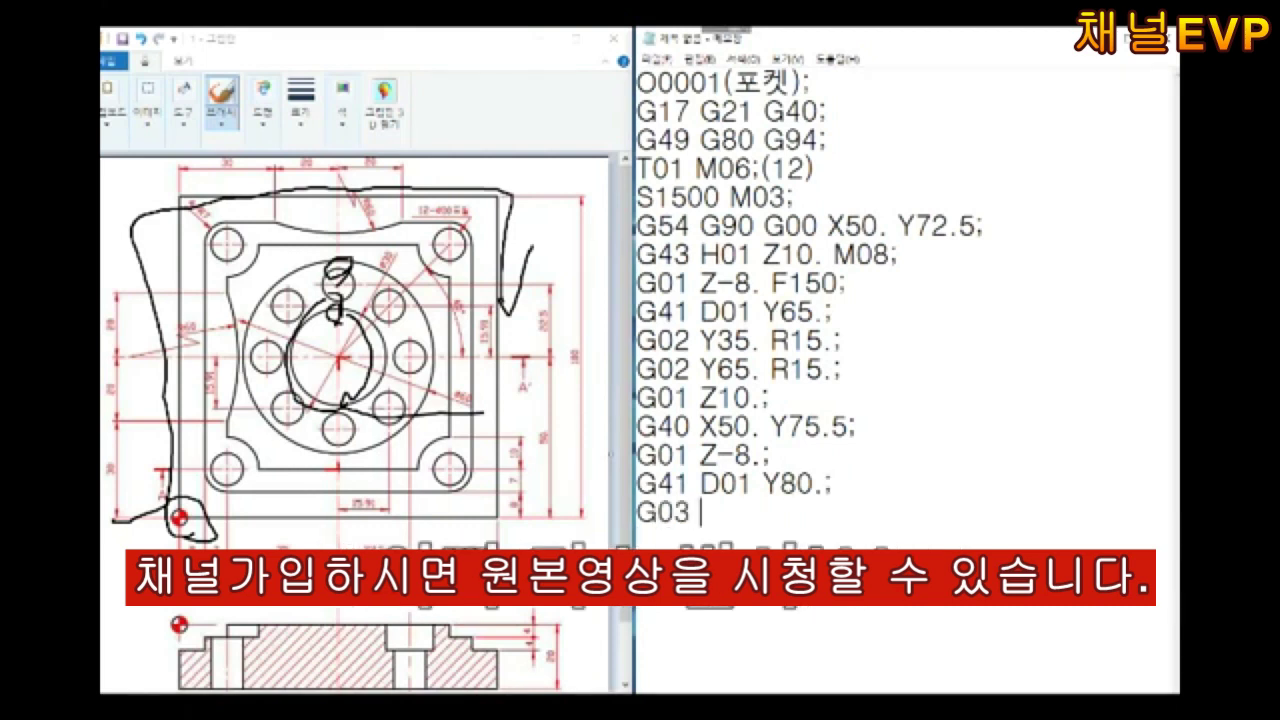
type("Y20. R30.;")
key("Return")
type("G03")
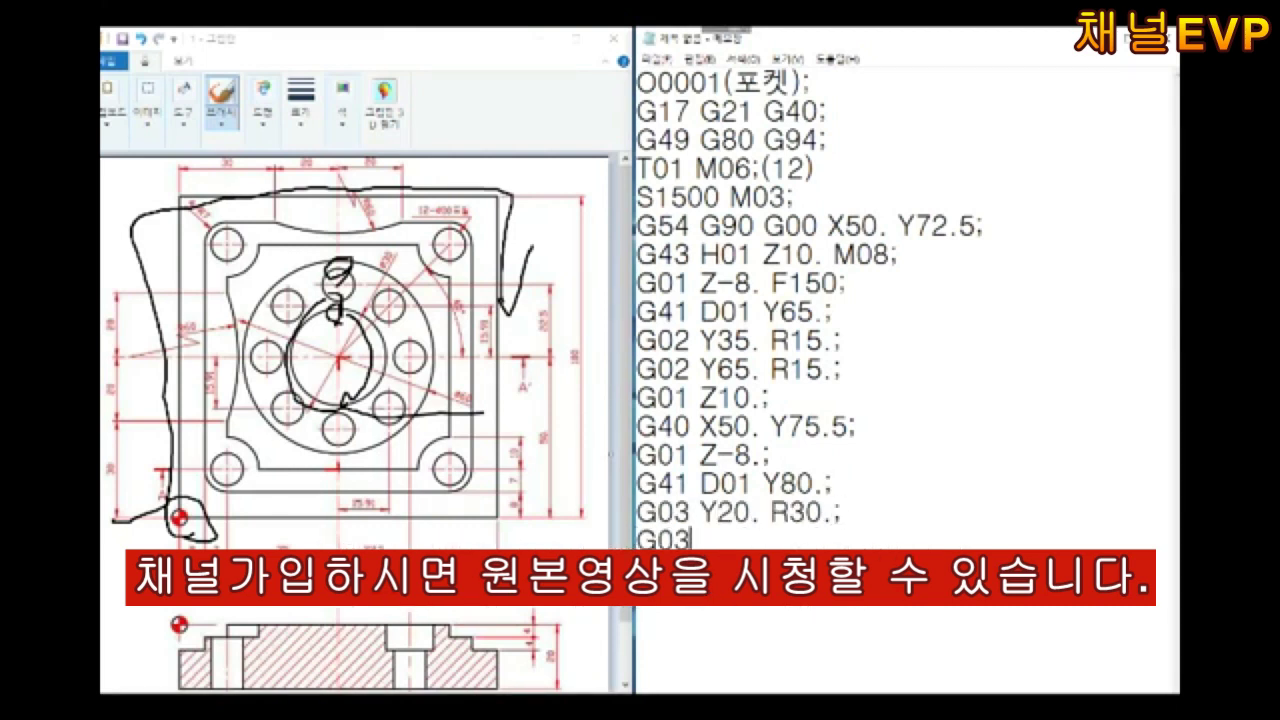
type(" Y80. R30.;")
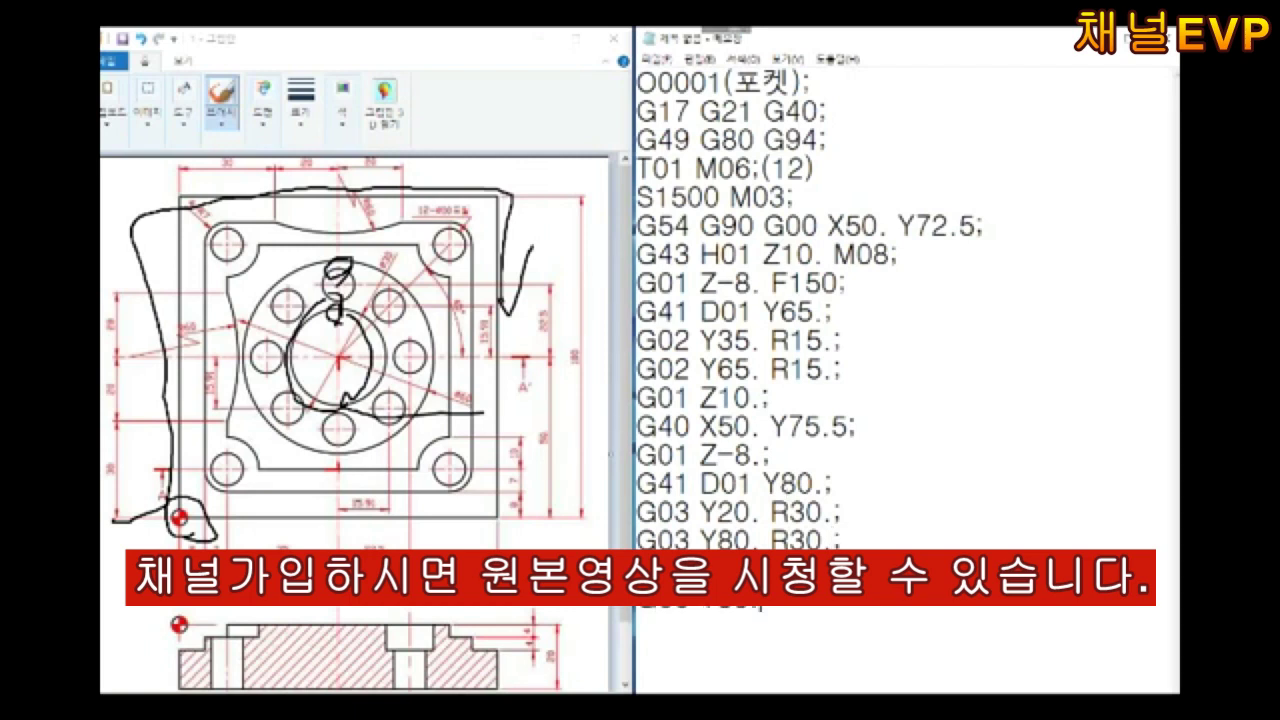
type(" G00 Z100. M09;")
key("Return")
type("G40 G49;")
key("Return")
type("M30")
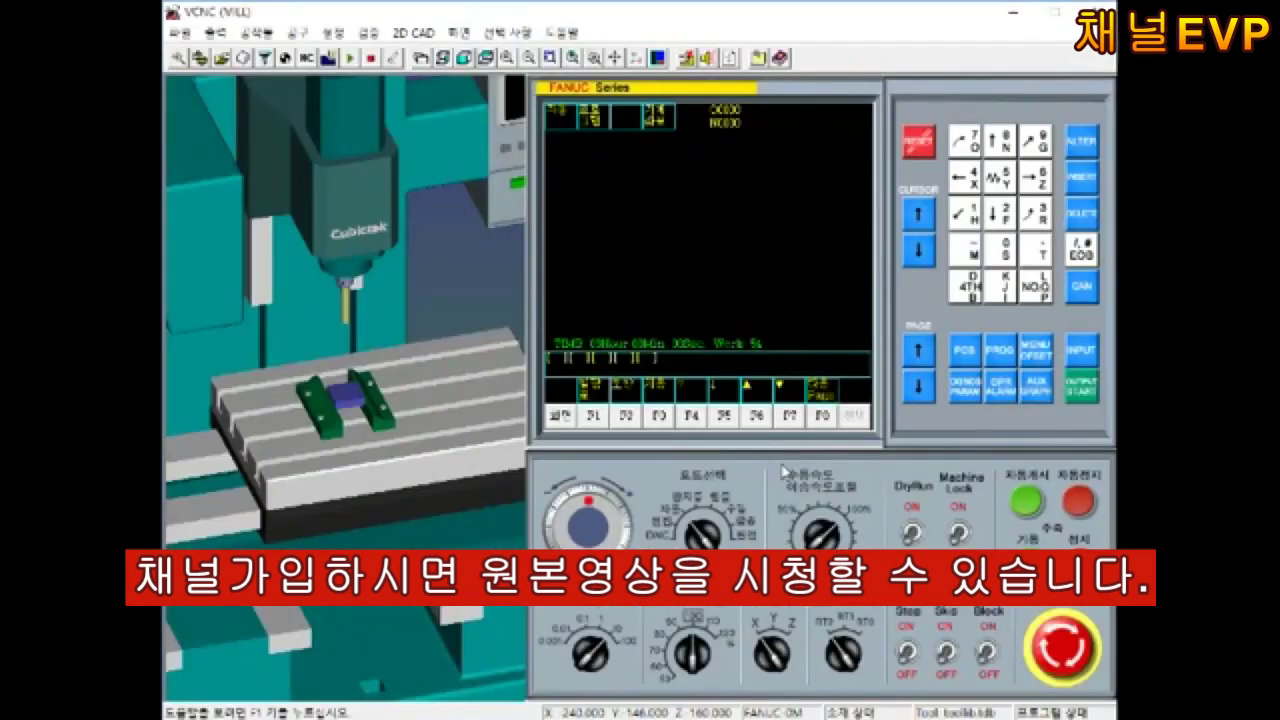
Open the program file from the 포켓가공 folder, showing All Files
left_click(221, 58)
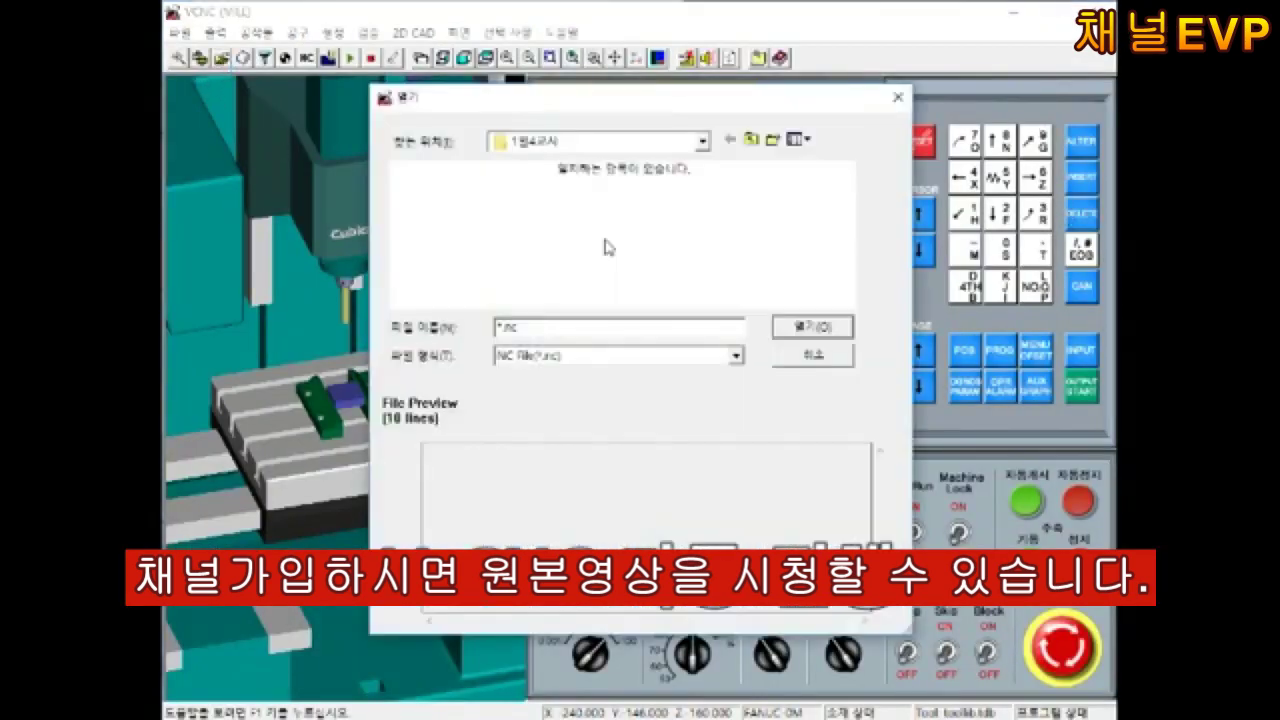
double_click(724, 250)
left_click(619, 355)
left_click(560, 384)
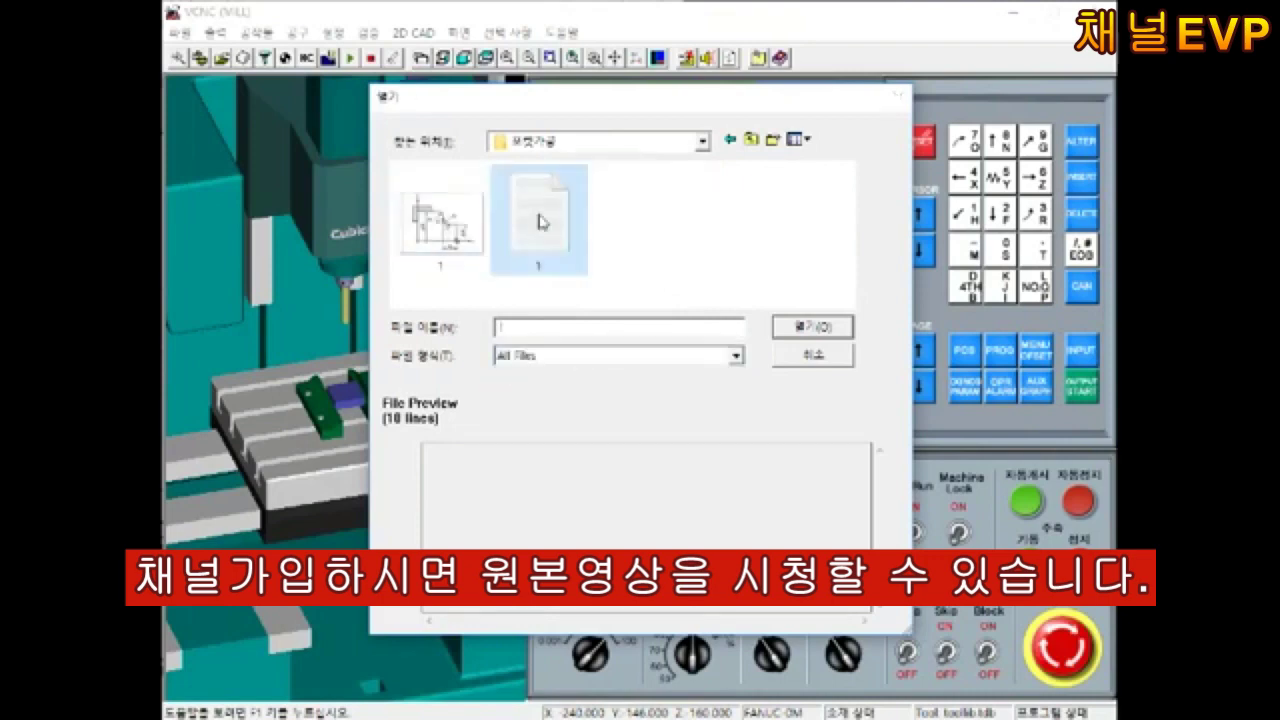
double_click(537, 205)
In the Setup Wizard, pick the cutting tool and detect the machining origin
left_click(242, 58)
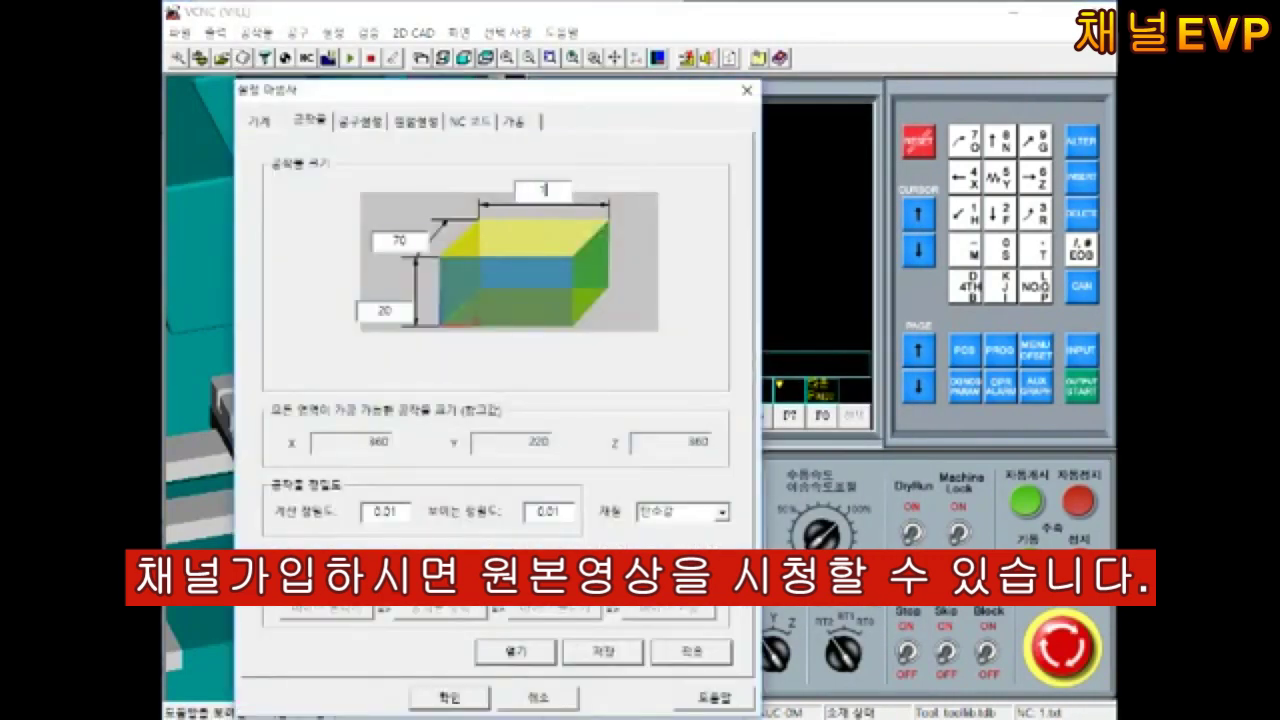
left_click(355, 122)
left_click(660, 200)
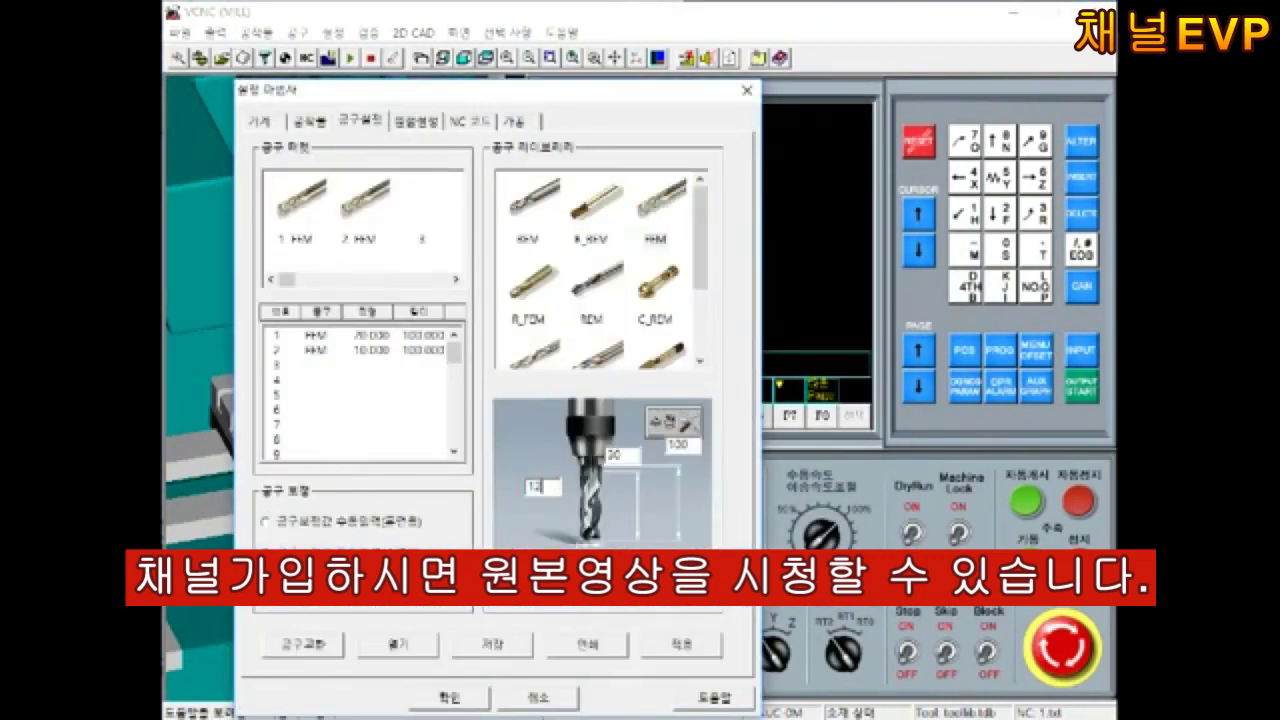
left_click(681, 644)
left_click(658, 474)
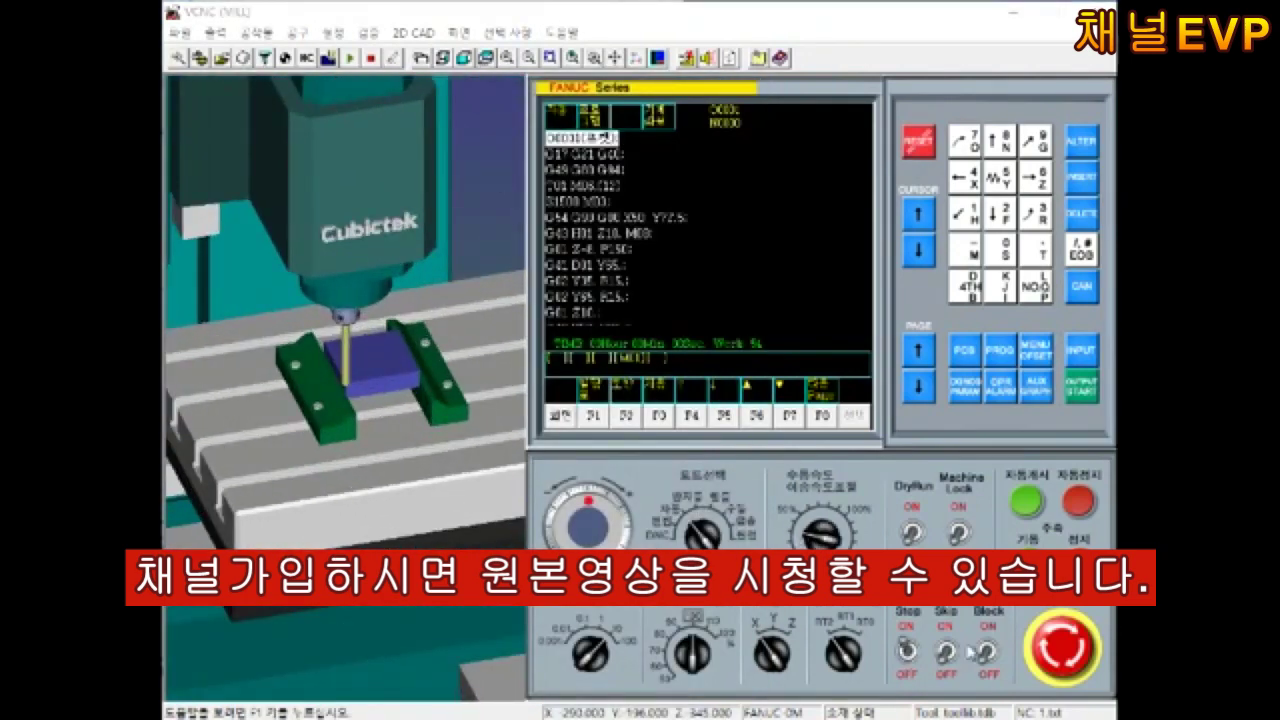
Start the program, dismiss the alarm, and check the D01 offset and position screens
left_click(1026, 502)
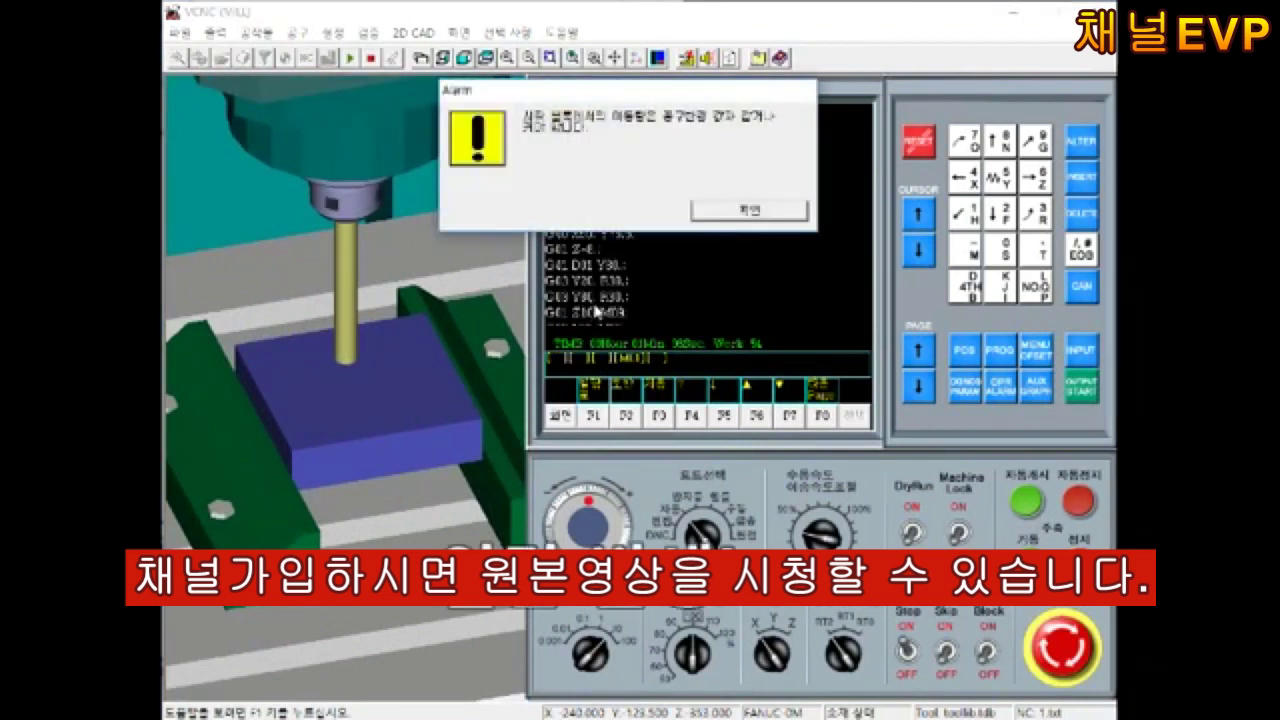
left_click(752, 210)
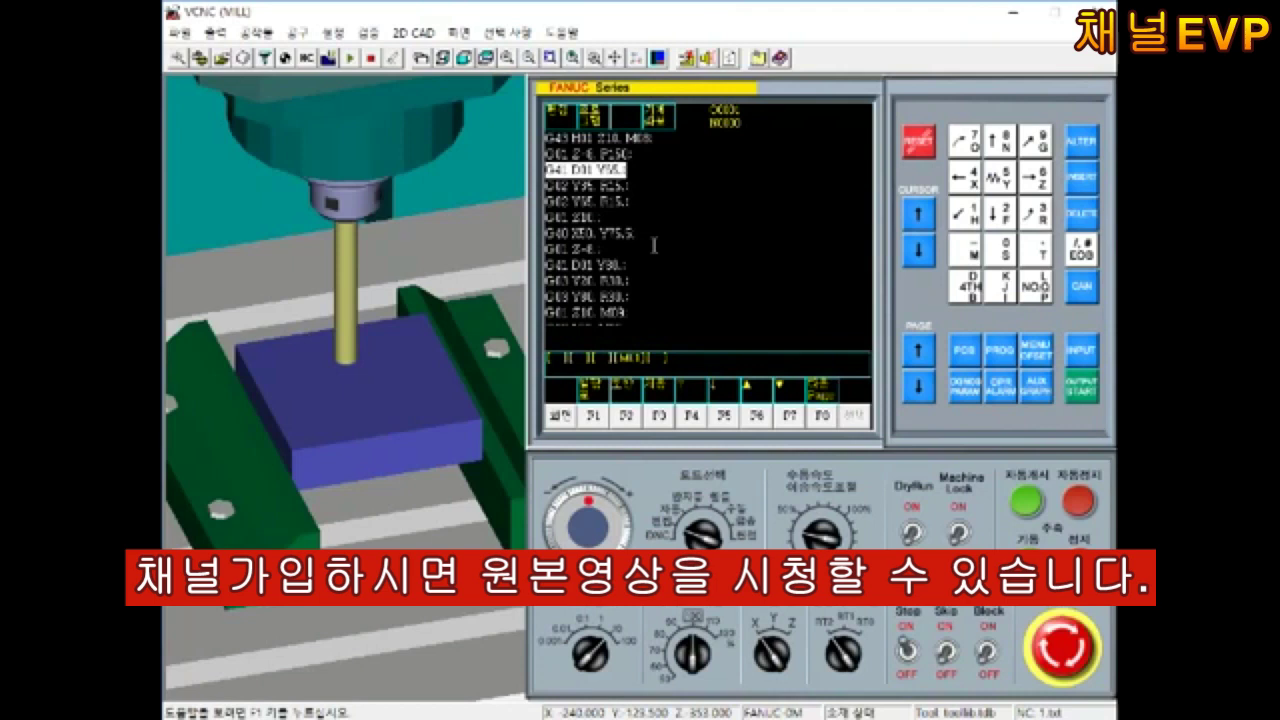
left_click(1036, 340)
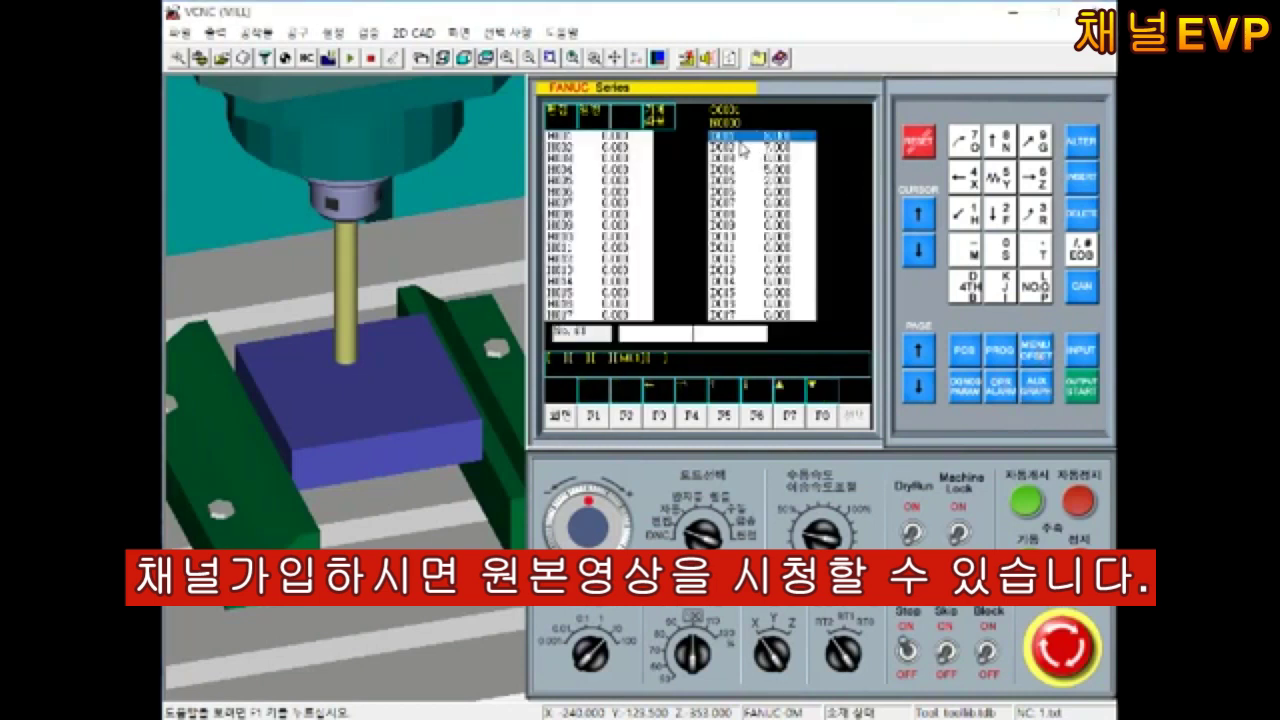
left_click(676, 516)
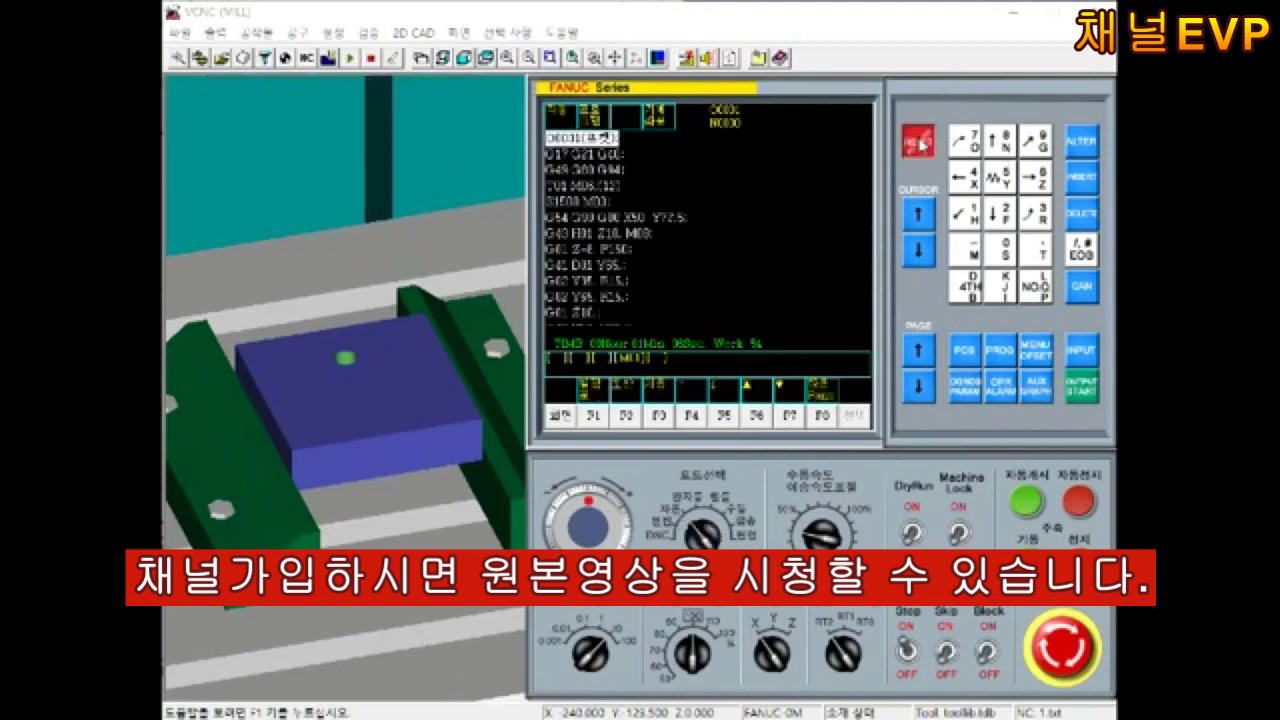
Reset the program, rerun the cycle to cut the circular groove, then rewind to the start
left_click(1026, 500)
left_click(659, 417)
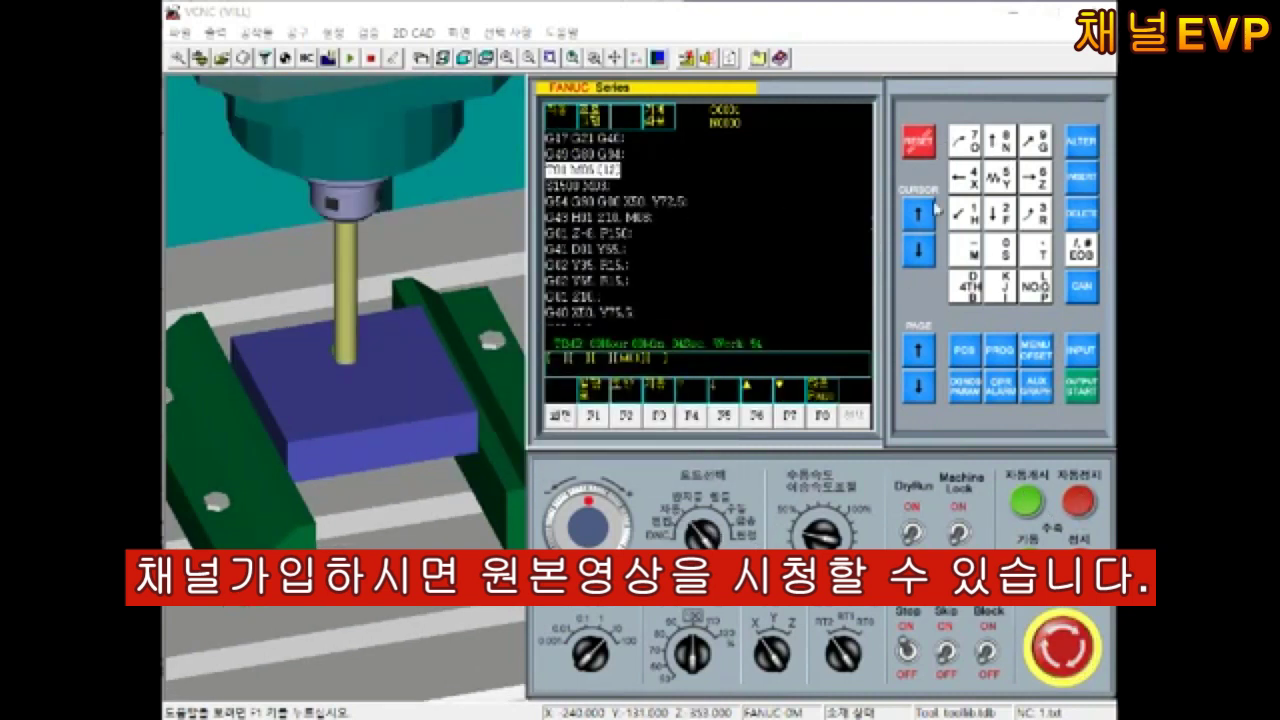
left_click(1030, 502)
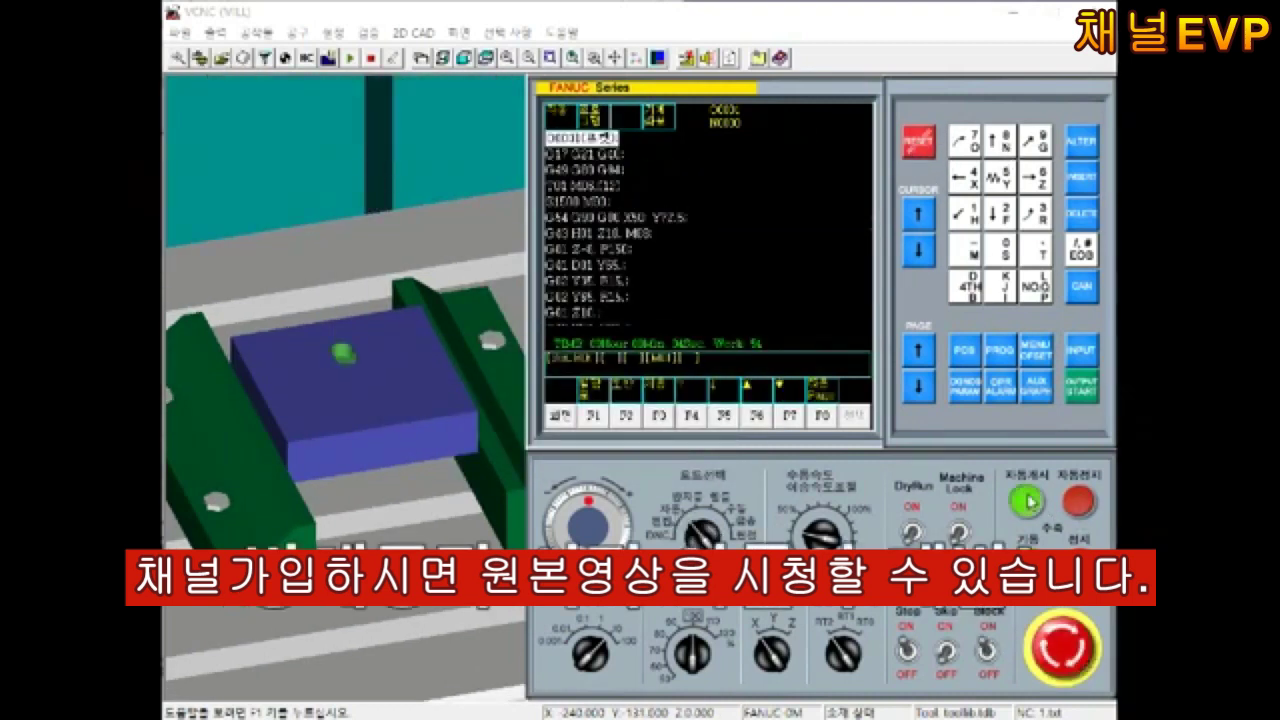
left_click(1030, 502)
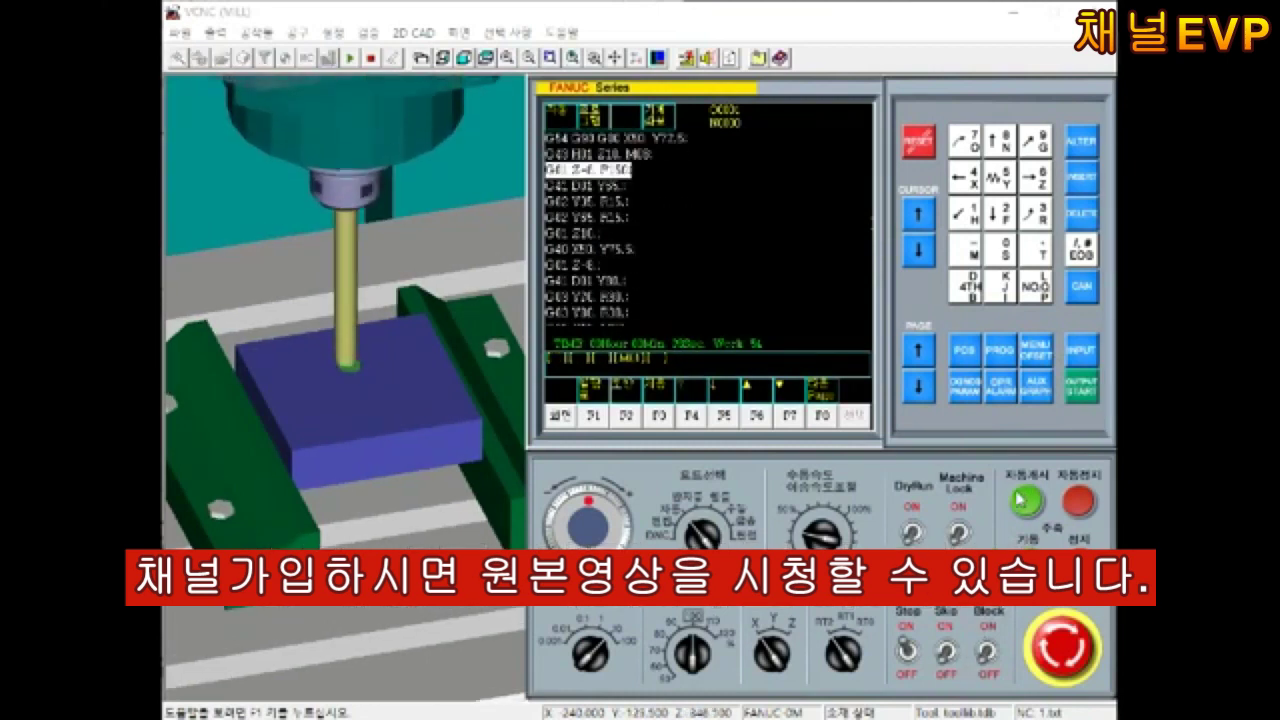
left_click(737, 210)
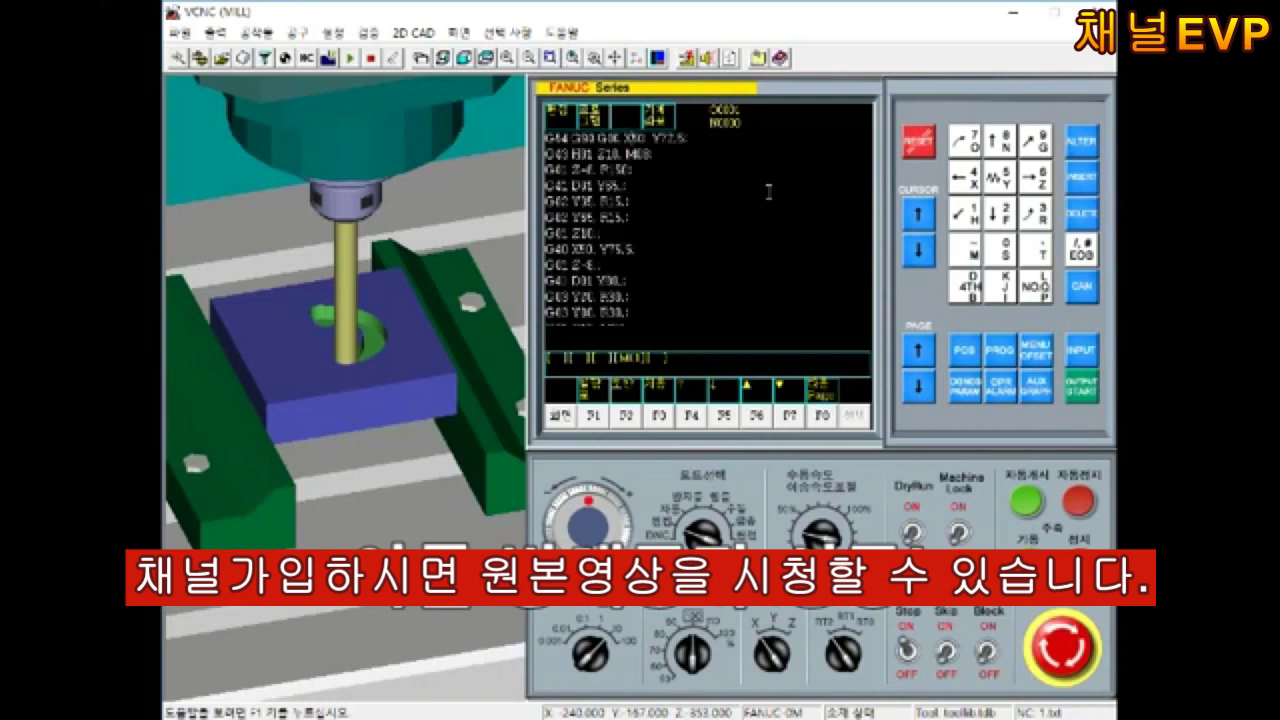
scroll(769, 192, "down", 2)
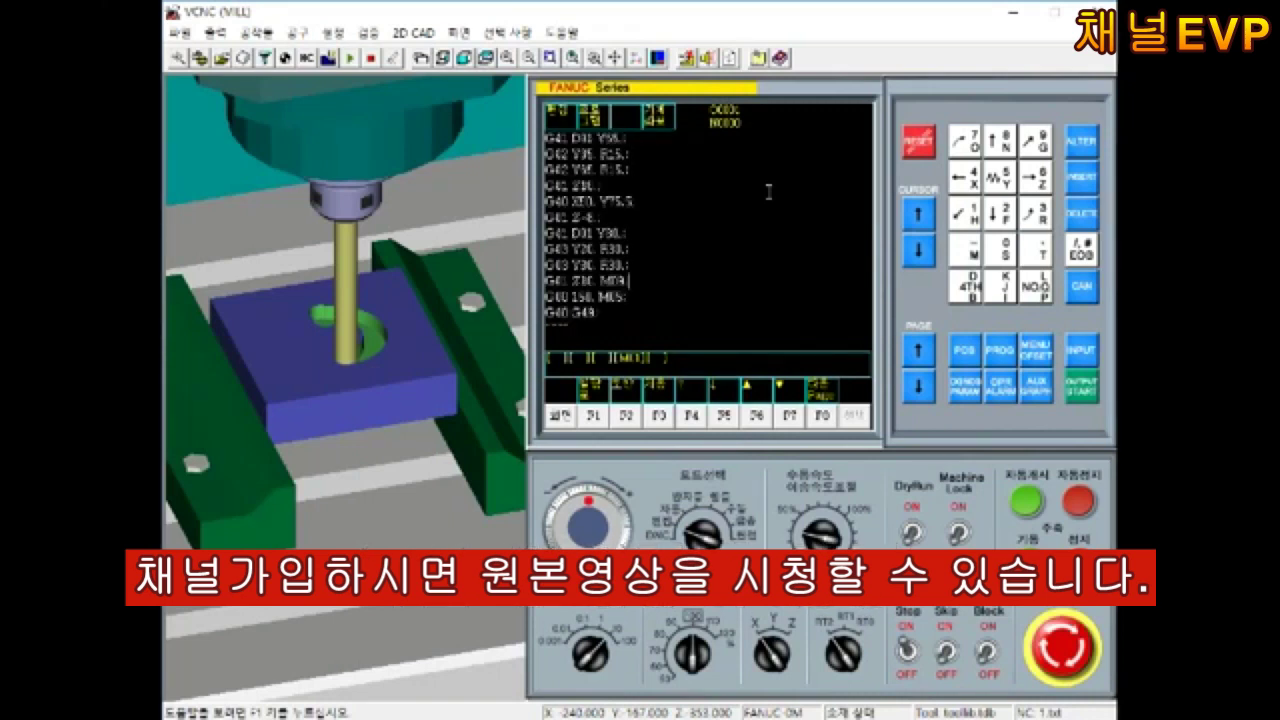
left_click(919, 141)
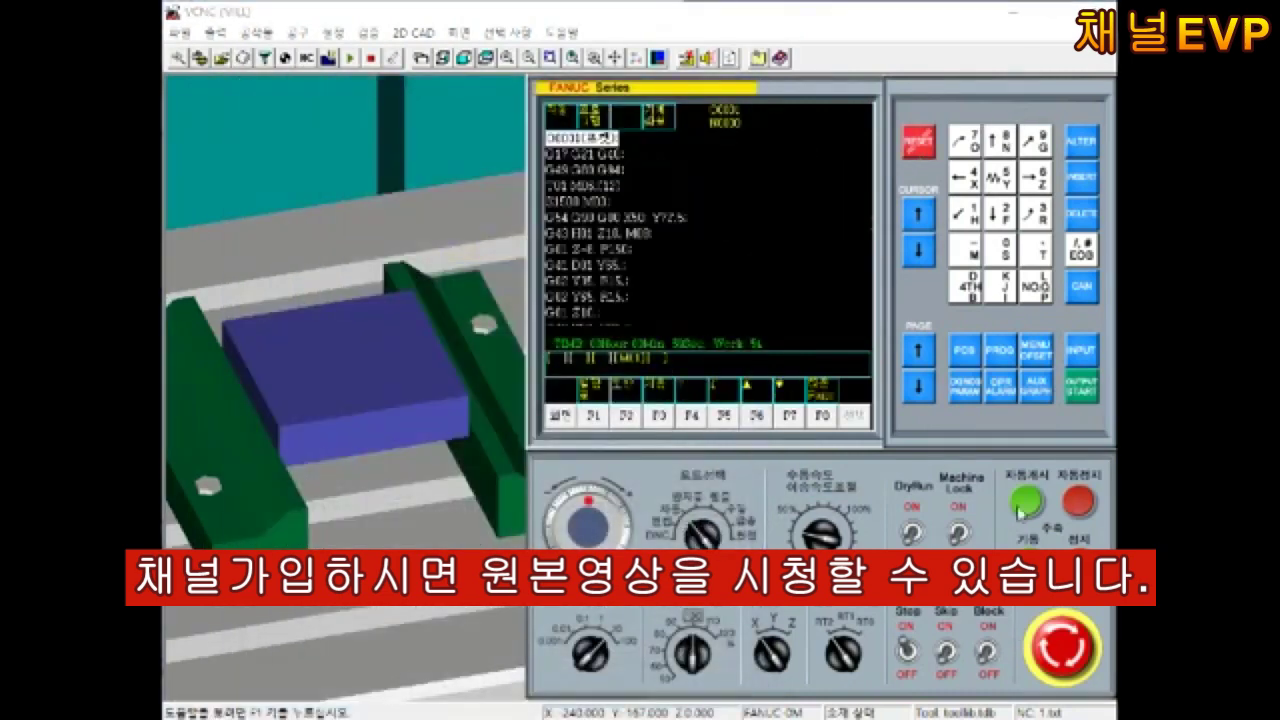
Rerun the cycle to mill the ring groove around the island, then show the H/D offset table
left_click(1022, 506)
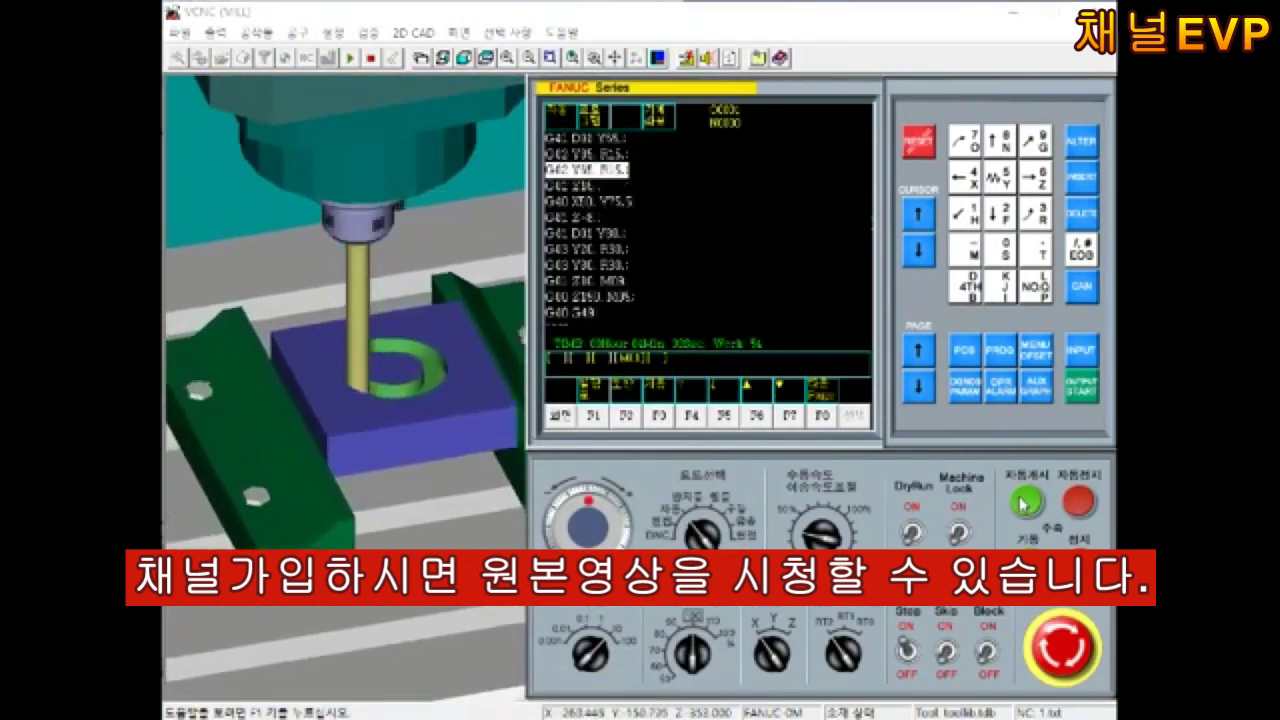
left_click(735, 218)
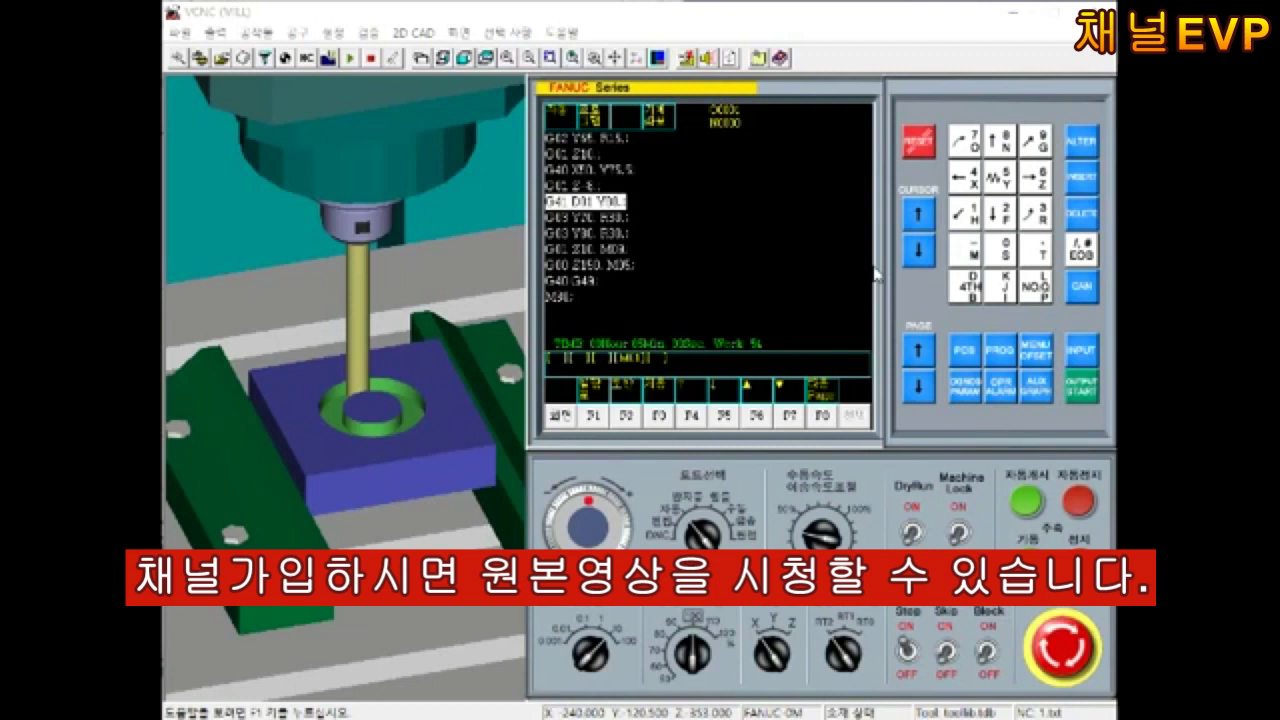
left_click(1036, 350)
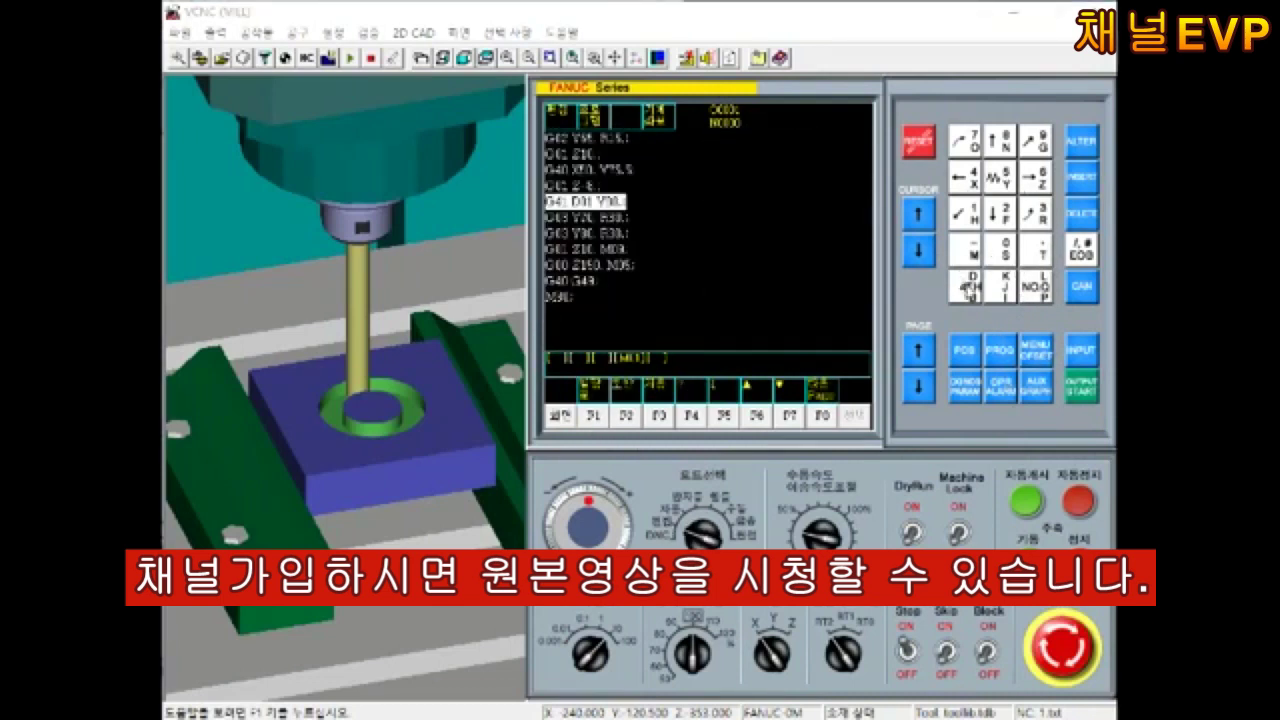
left_click(1034, 349)
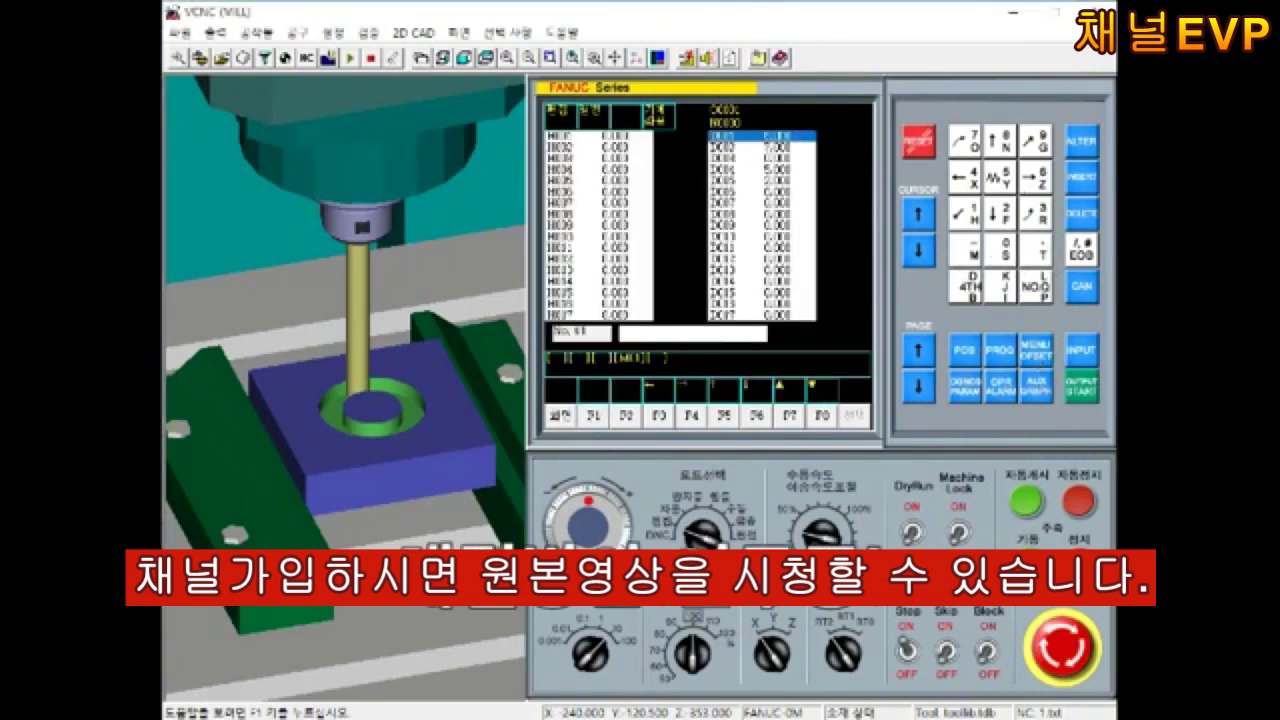
Enter 395, reset the program to the tool-change block and run it, dismissing the message
type("395")
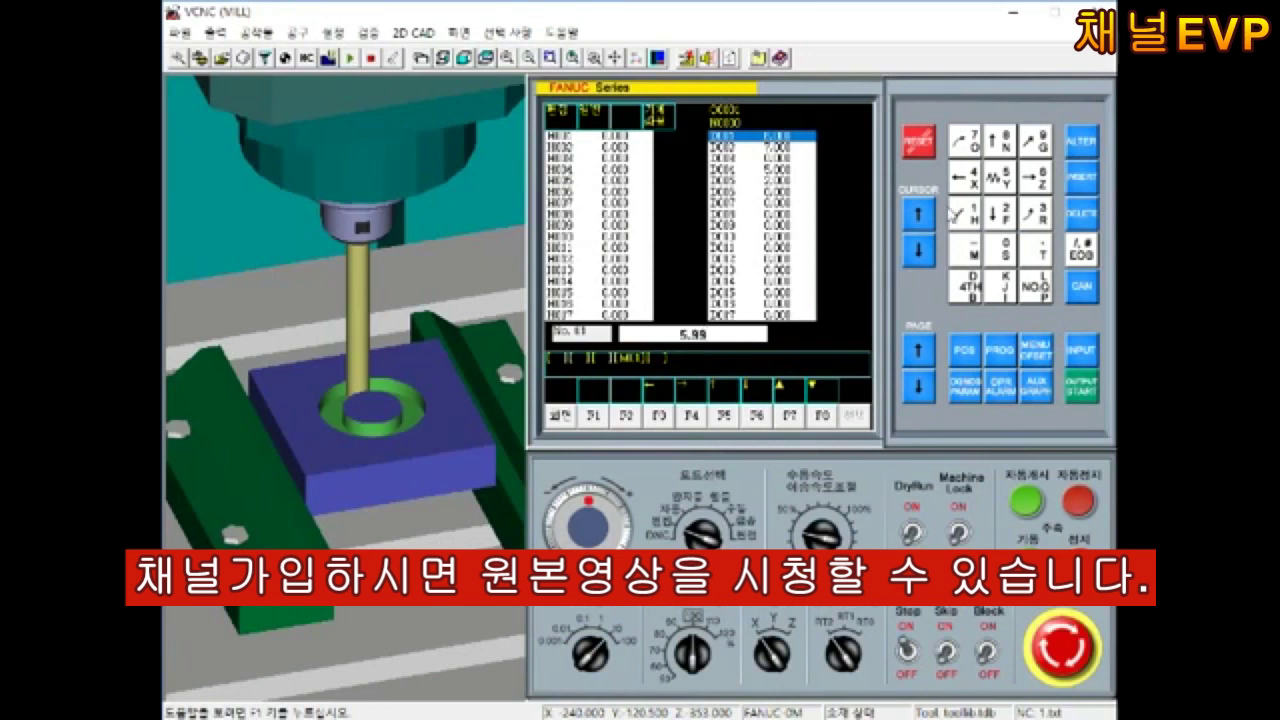
left_click(930, 143)
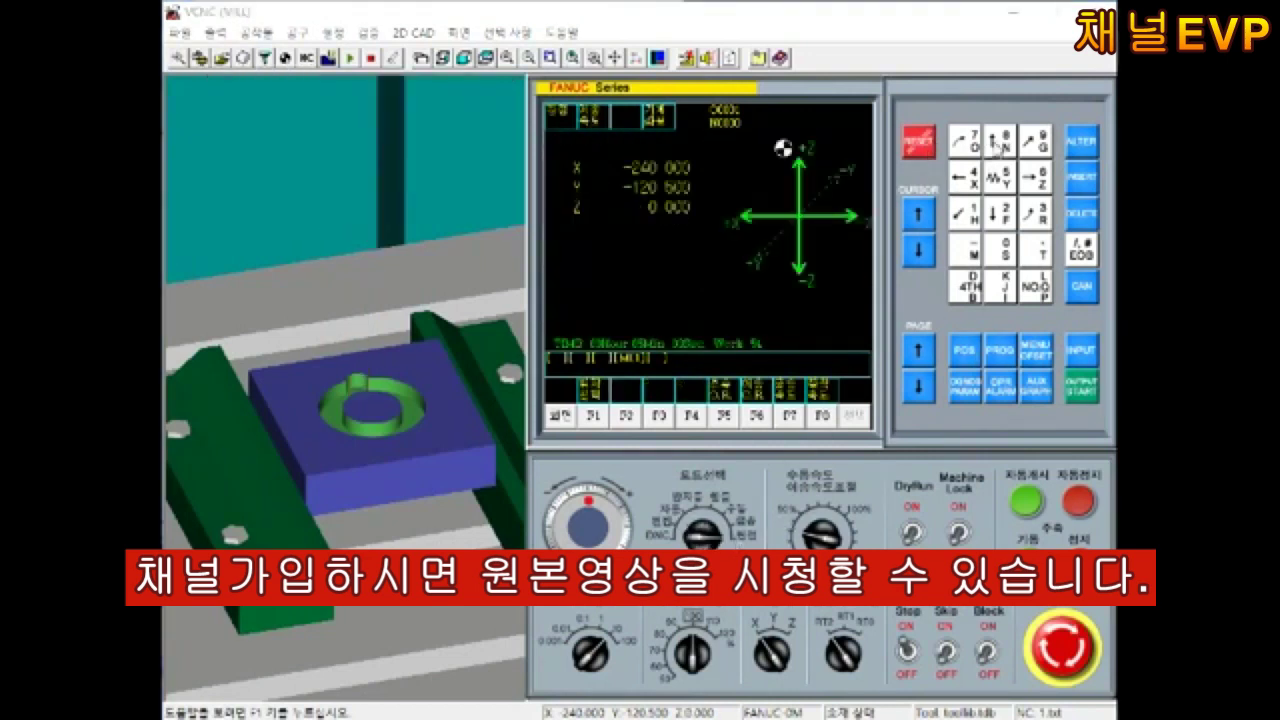
left_click(925, 245)
left_click(1026, 500)
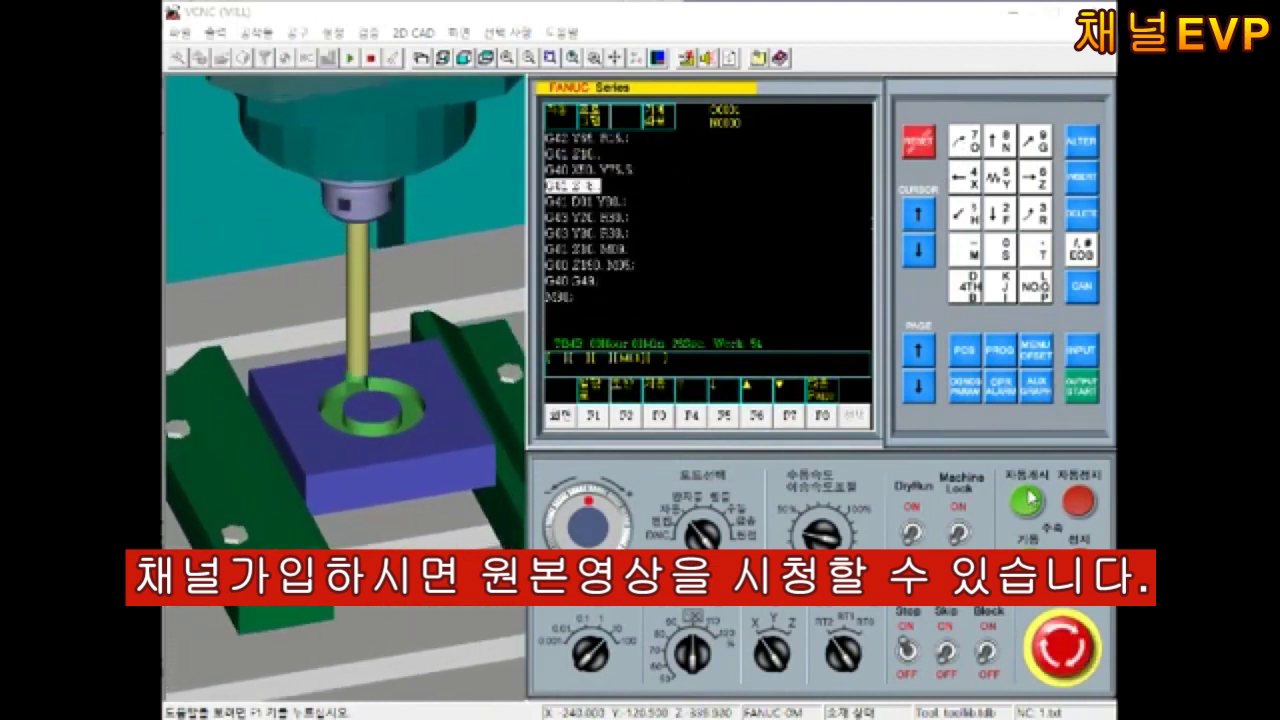
left_click(757, 210)
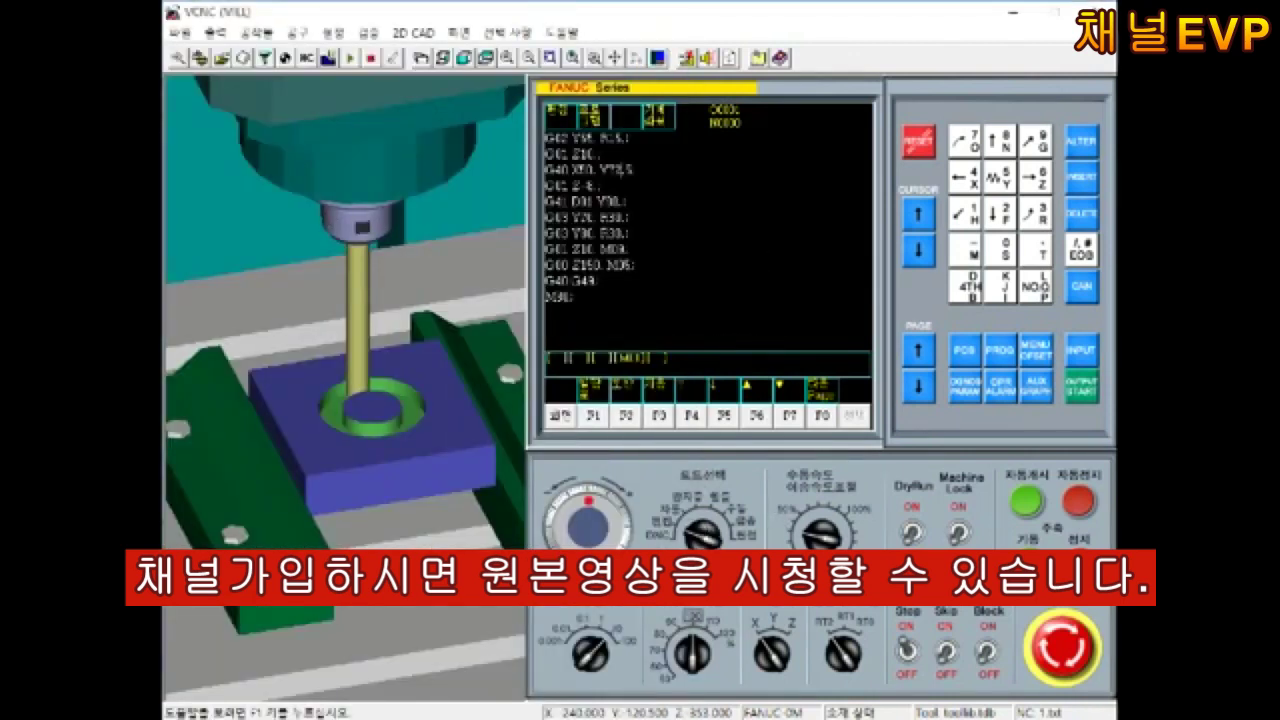
Rewind to the program start, run it again and switch to the top view
left_click(643, 170)
left_click(933, 148)
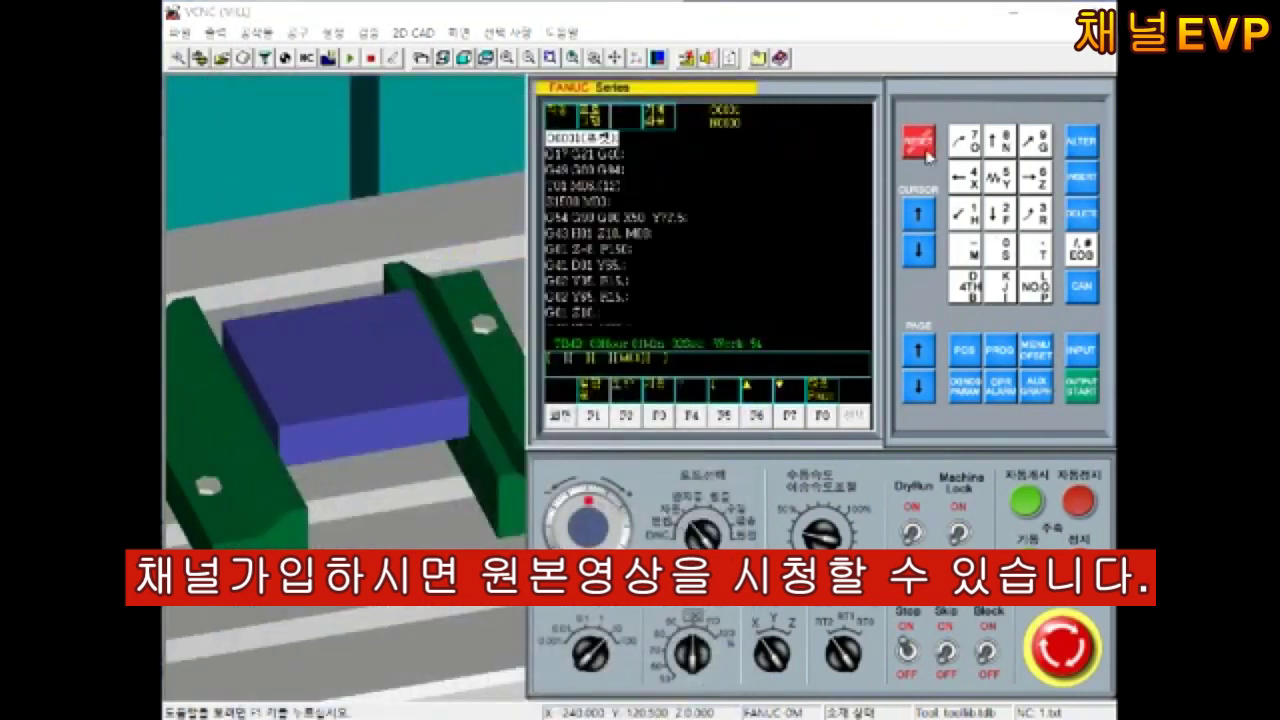
left_click(1034, 503)
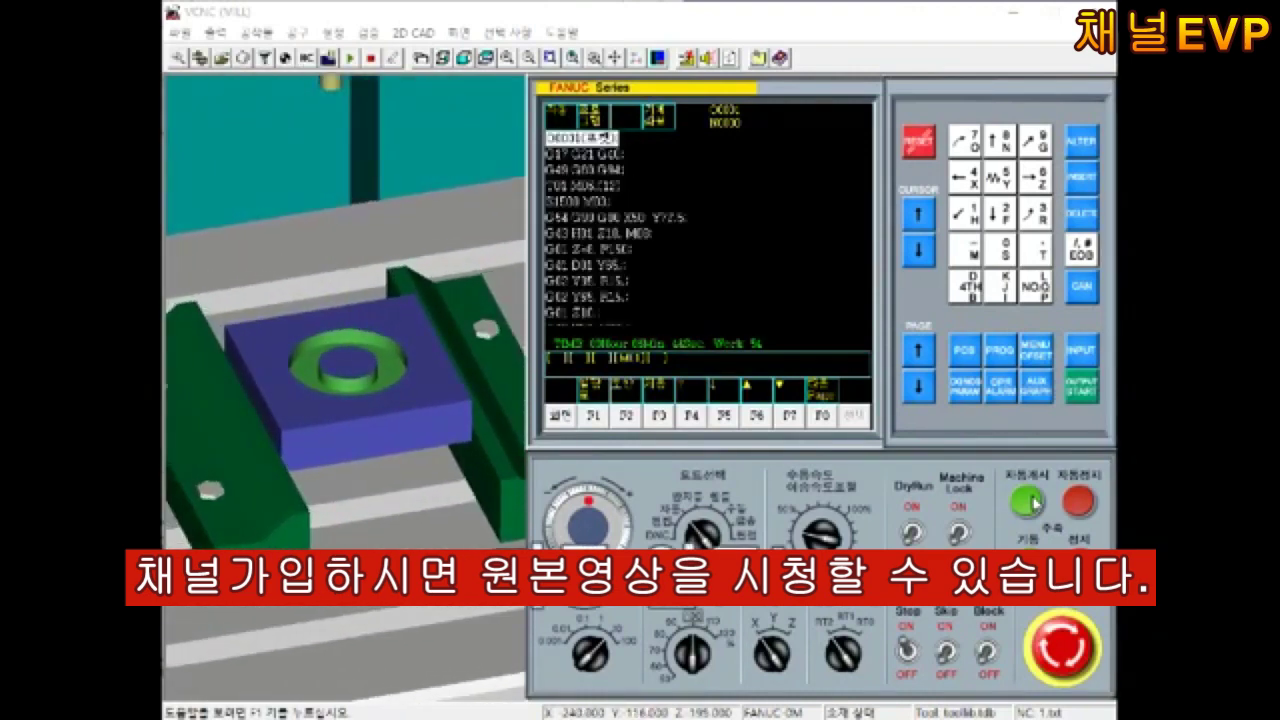
left_click(637, 58)
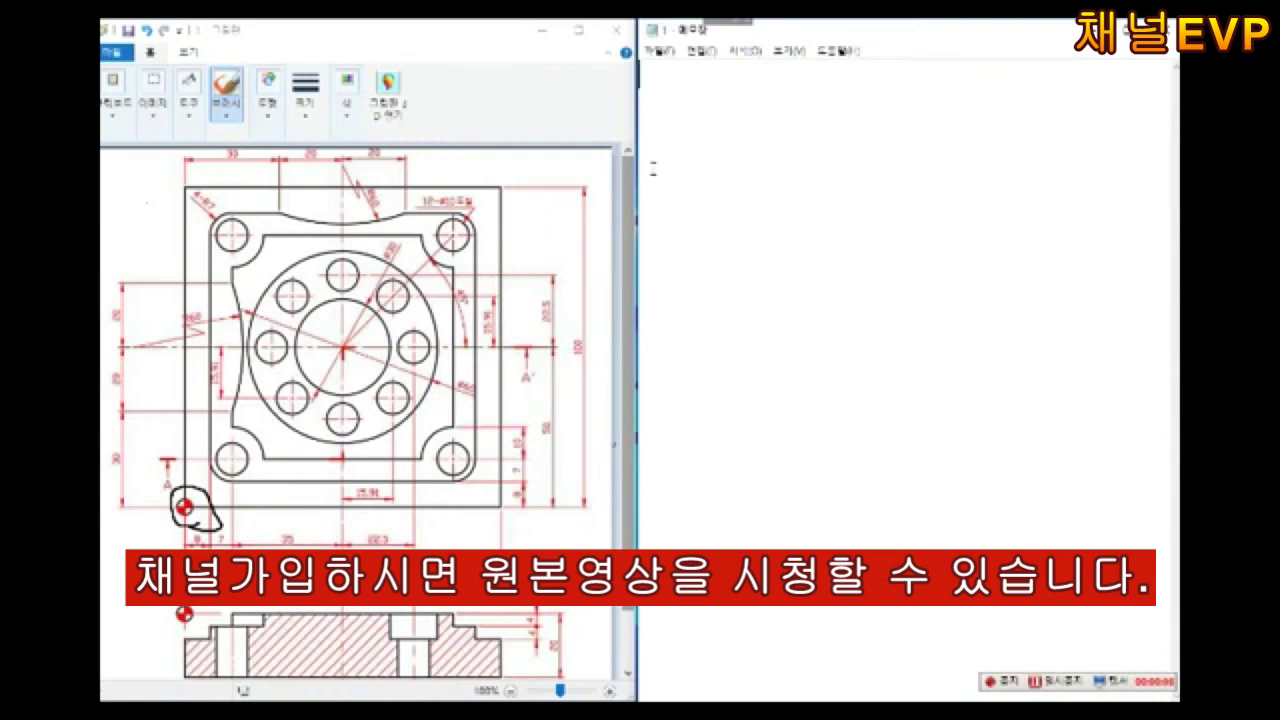
Write the O0001(포켓) header with G17 G21 G40, G49 G80 G94, T1 M06 and S1500 M03
left_click_drag(637, 168, 628, 168)
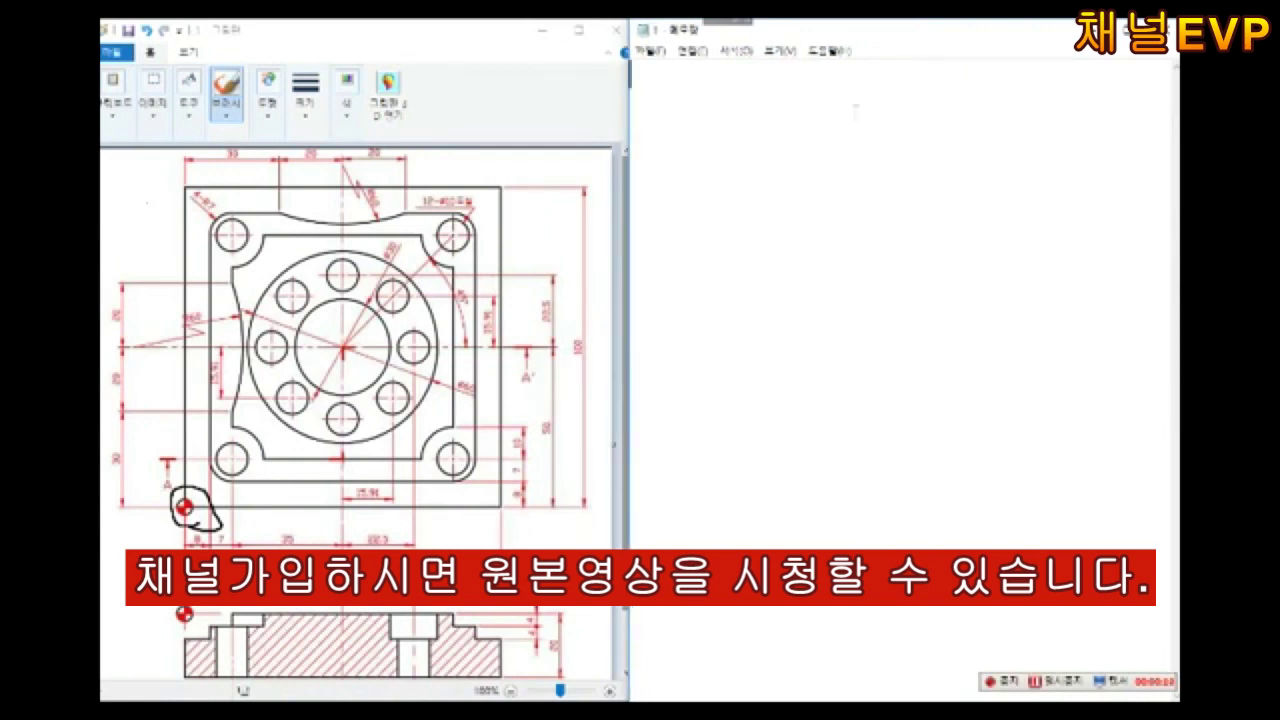
type("O0001(")
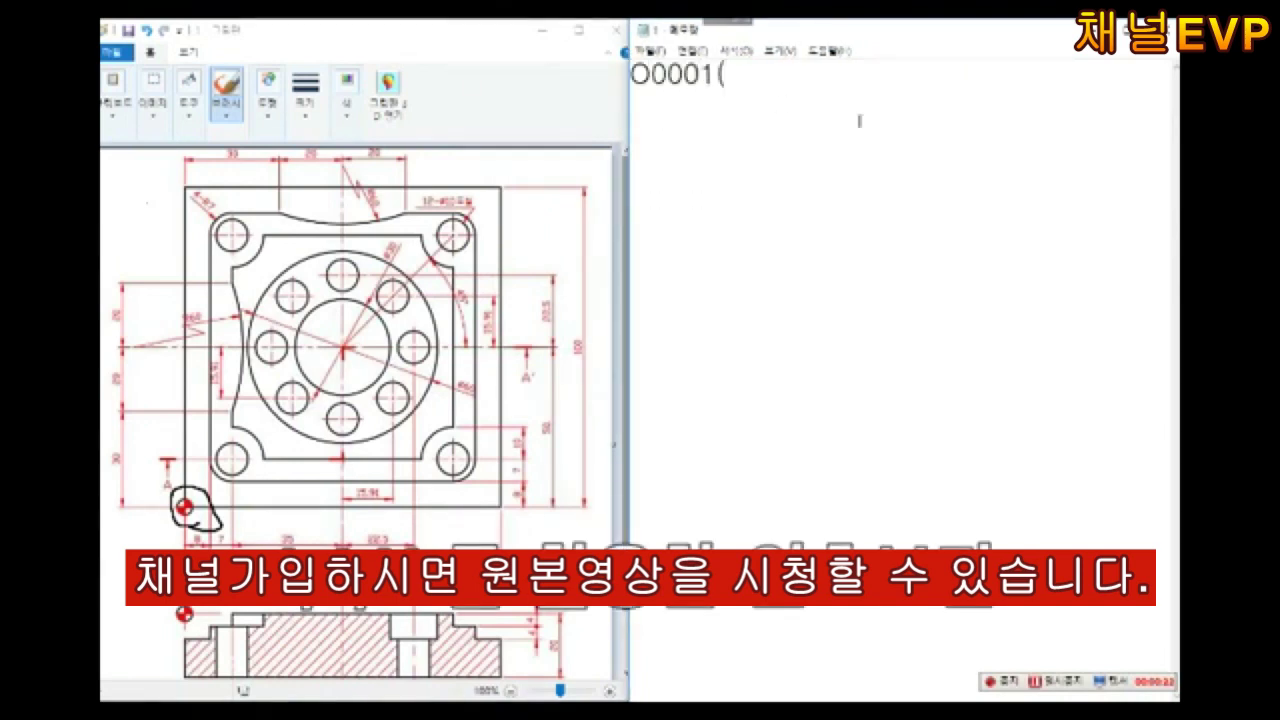
type("포켓);")
key("Return")
type("G")
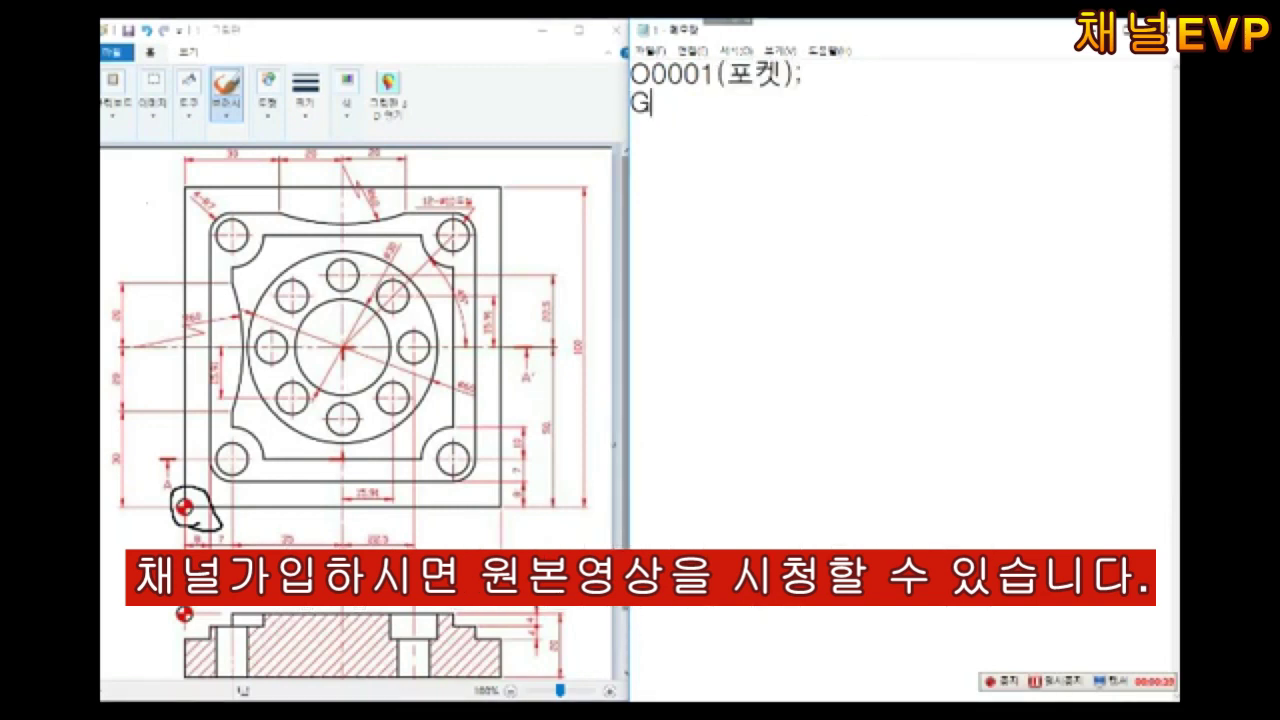
type("17 G21 G40; G49 G80 G94; T1")
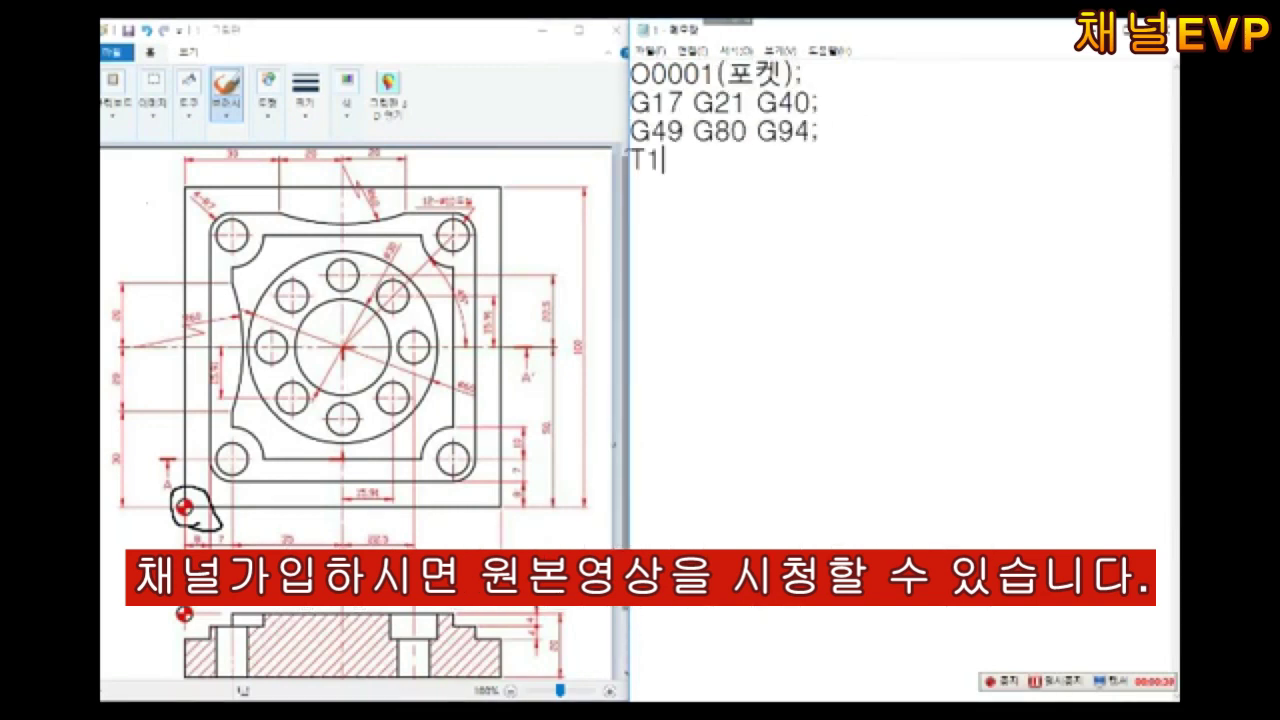
type(" M06;(12)")
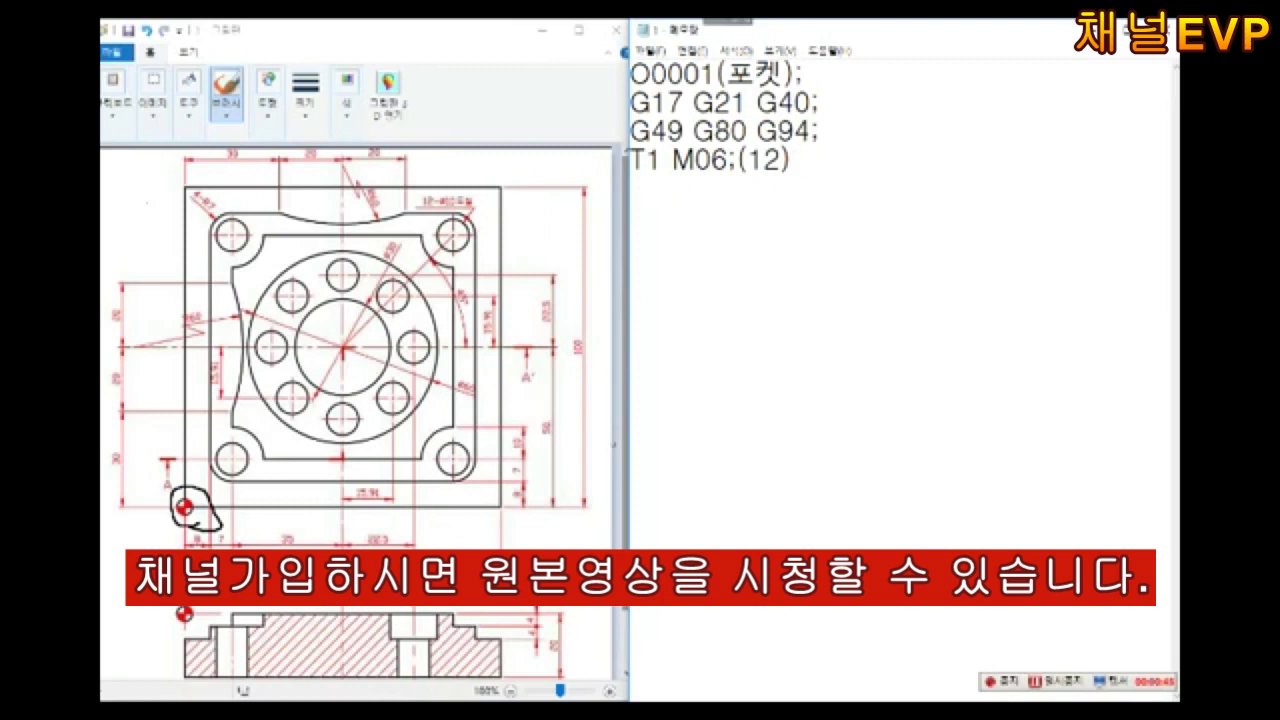
key("Return")
type("S1500 M03;")
Add G54 G90 G00 X50. Y72.5, G43 H01 Z10. M08 and the G01 Z-8. F150 plunge
key("Return")
type("G54 G90 G00 X50. ")
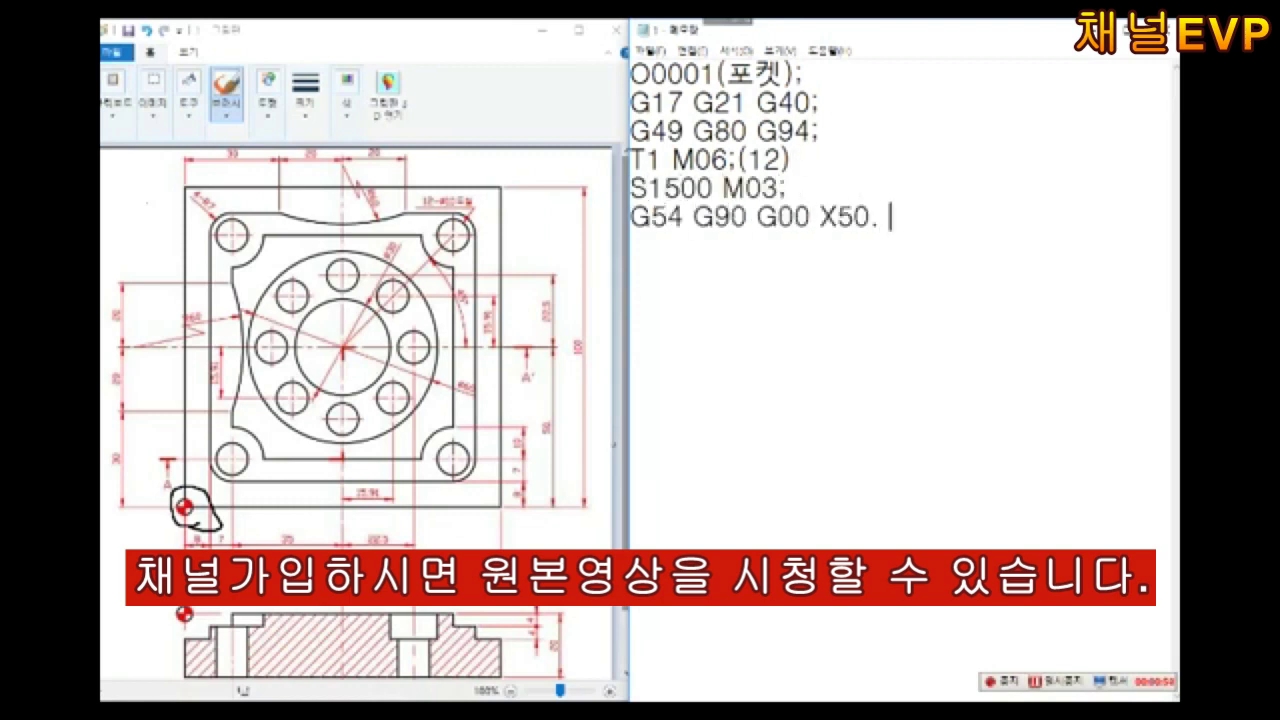
type("Y72.5;")
key("Return")
type("G43 H01 Z10.")
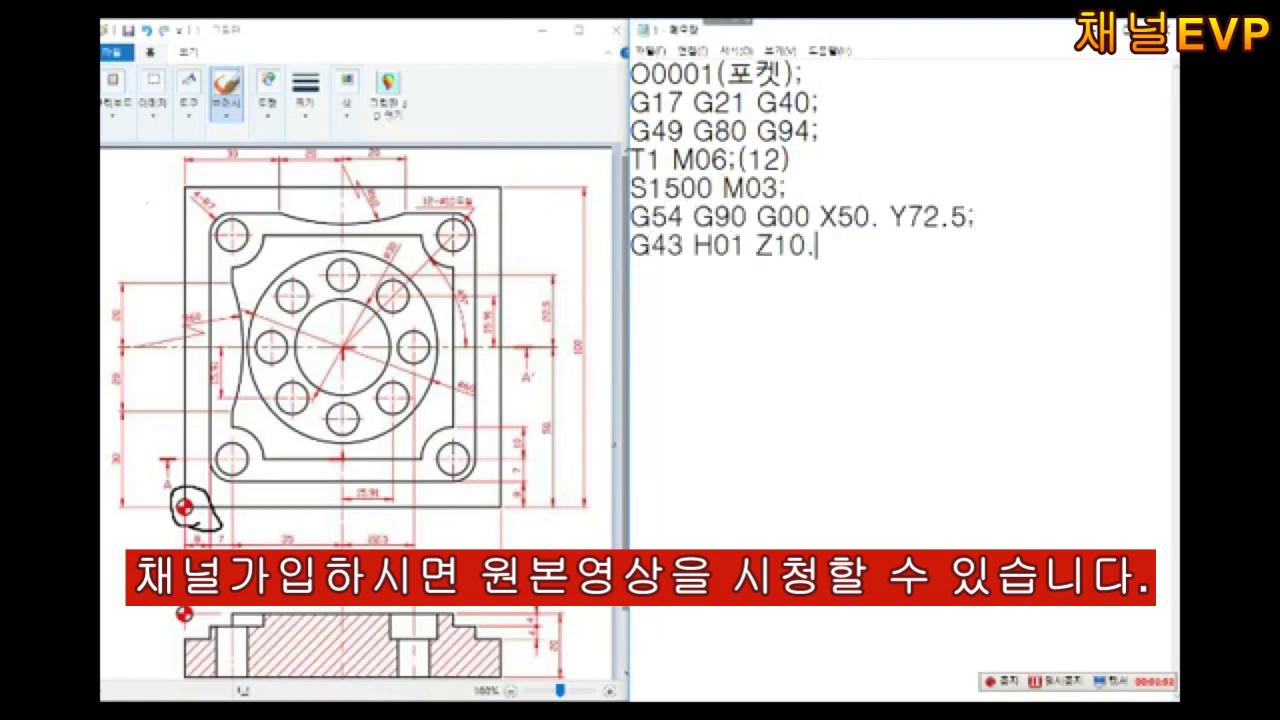
type(" M08;")
key("Return")
type("G01 Z-8. F150;")
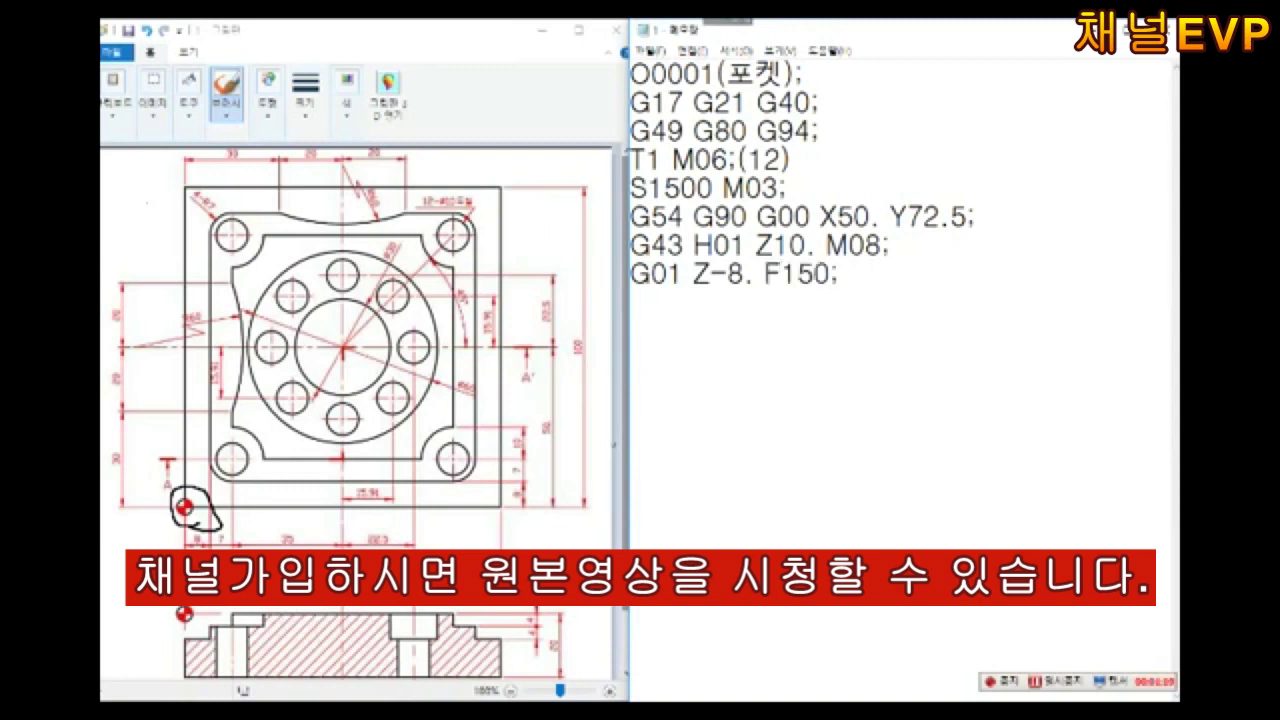
Add G41 D01 Y65. and the G02 Y65. J-15. circle, sketching the arc on the drawing
key("Return")
type("G41 D01 Y65.;")
key("Return")
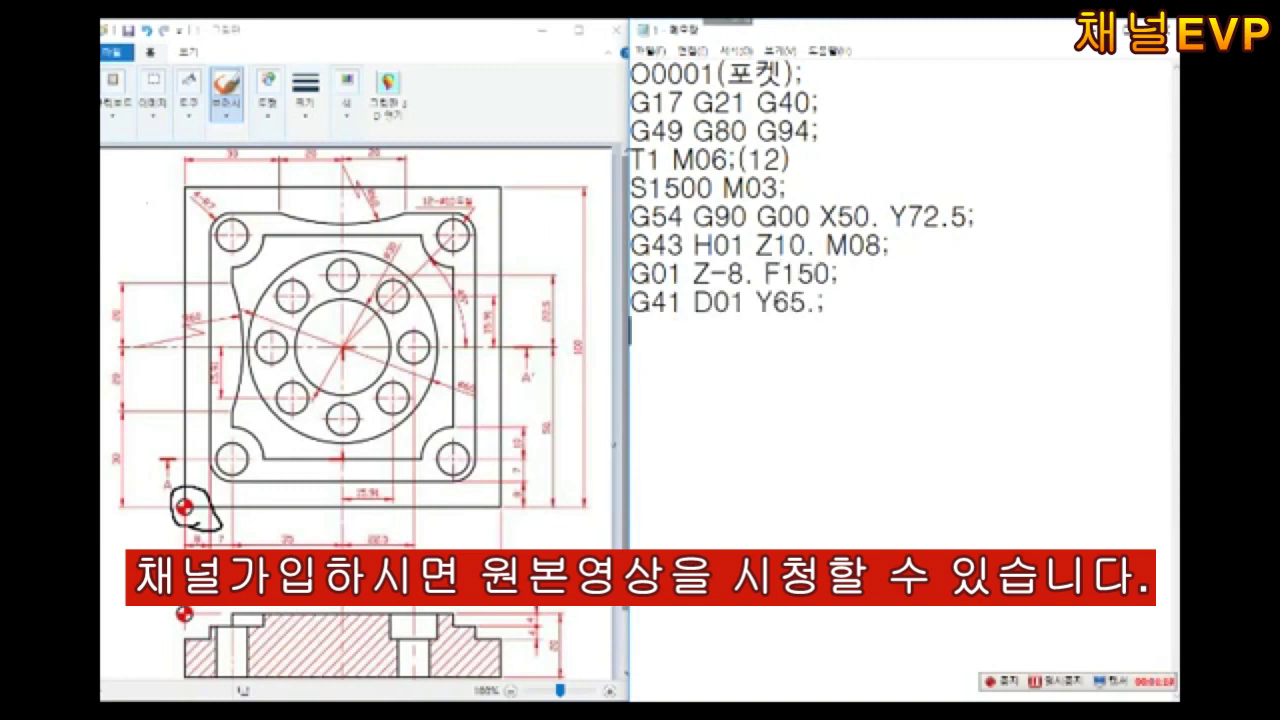
type("G02 X")
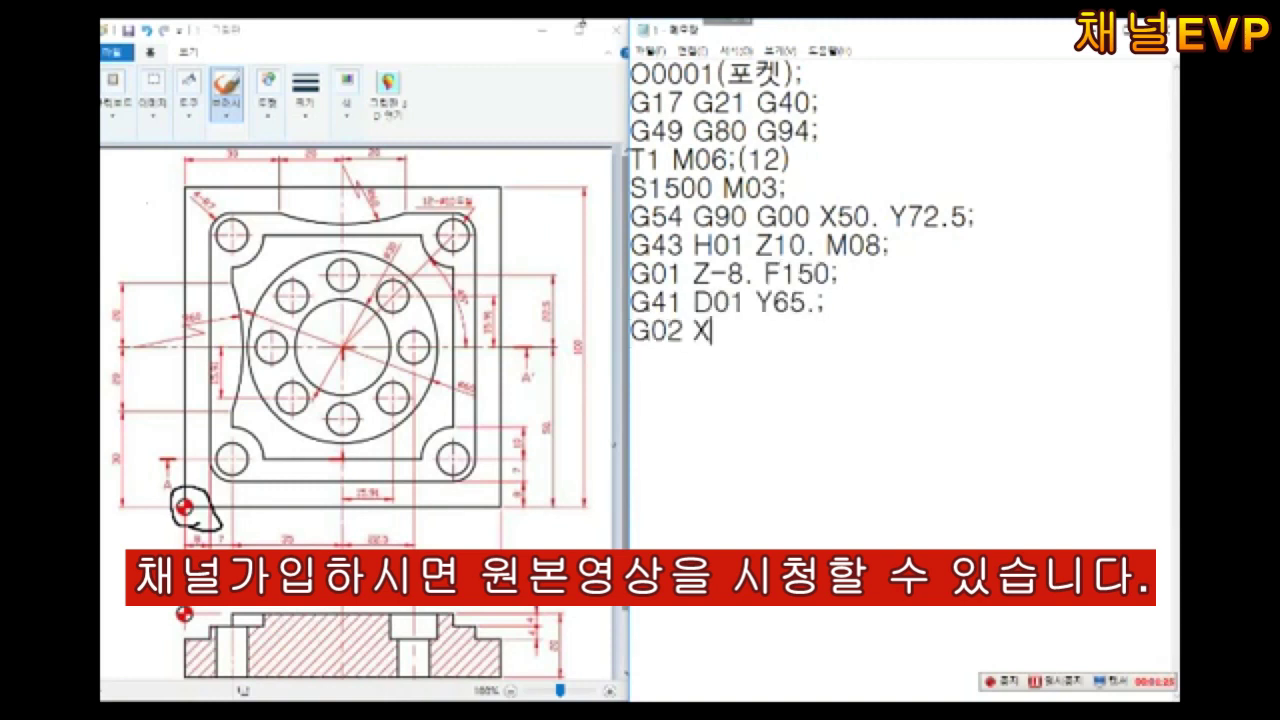
mouse_move(328, 300)
left_mouse_down()
mouse_move(345, 302)
mouse_move(352, 381)
left_mouse_up()
left_click(718, 362)
key("BackSpace")
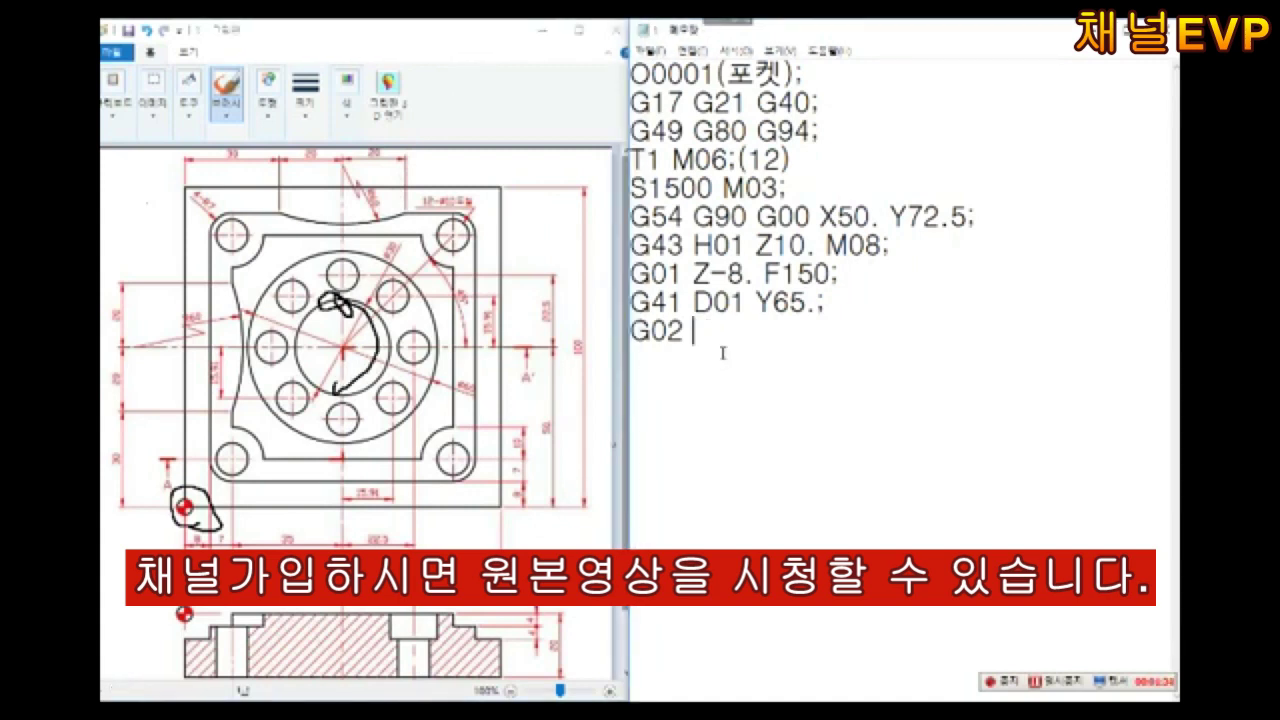
key("ctrl+z")
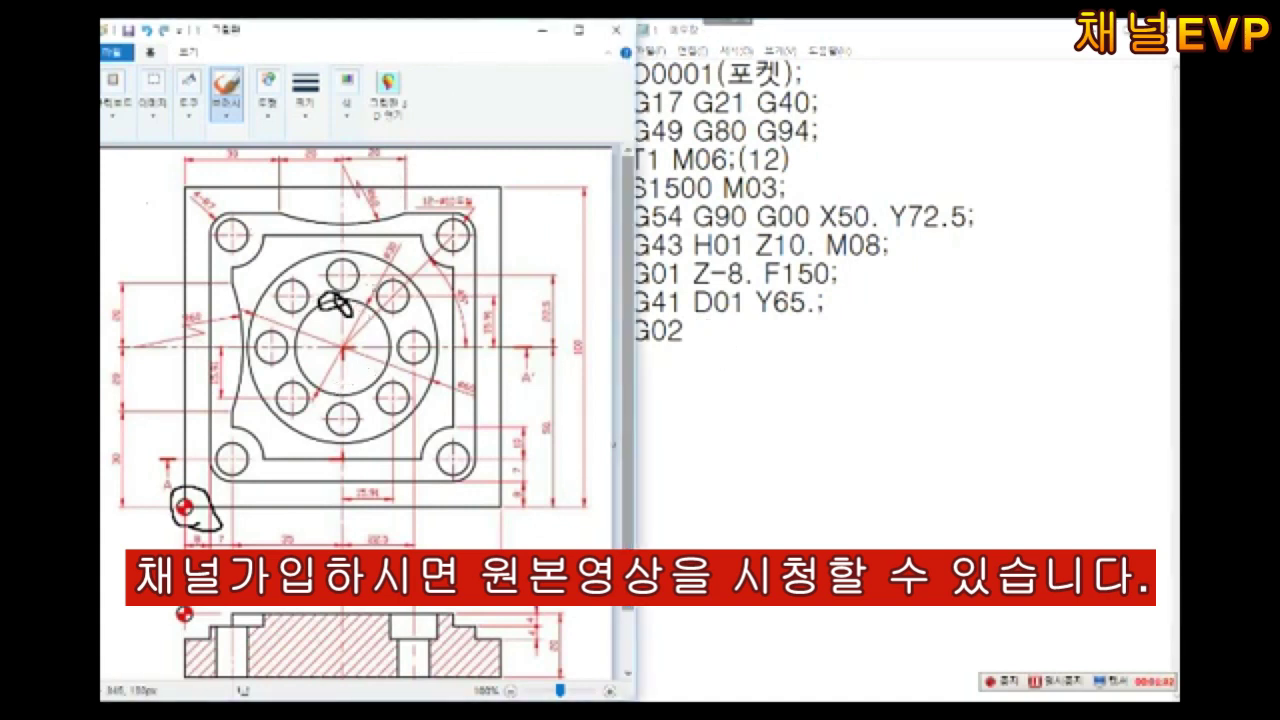
key("ctrl+z")
left_click(724, 334)
left_click_drag(355, 292, 345, 365)
type("Y65.")
left_click_drag(395, 298, 370, 350)
left_click(800, 334)
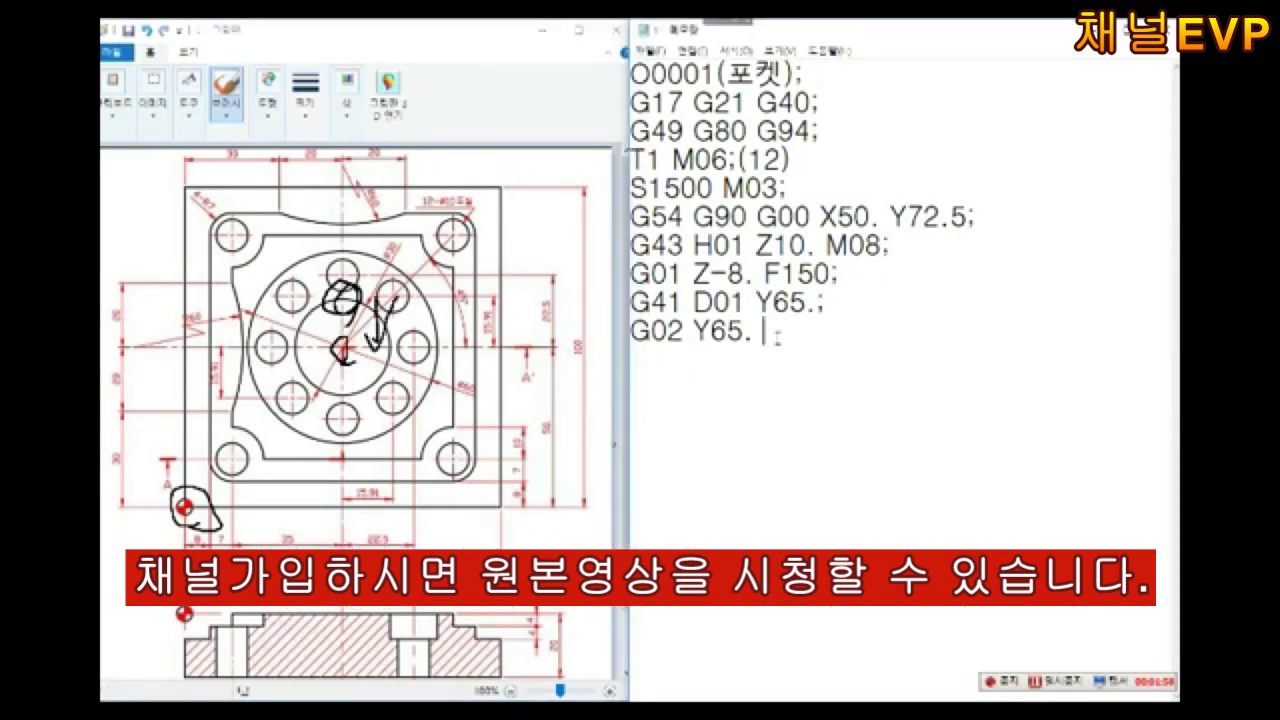
type("J-15.;")
Add G01 Z10., G40 G00 X50. Y72.5, a second G01 Z-8. plunge and G41 D01 Y80
key("Return")
type("G01 Z10.ㄴ")
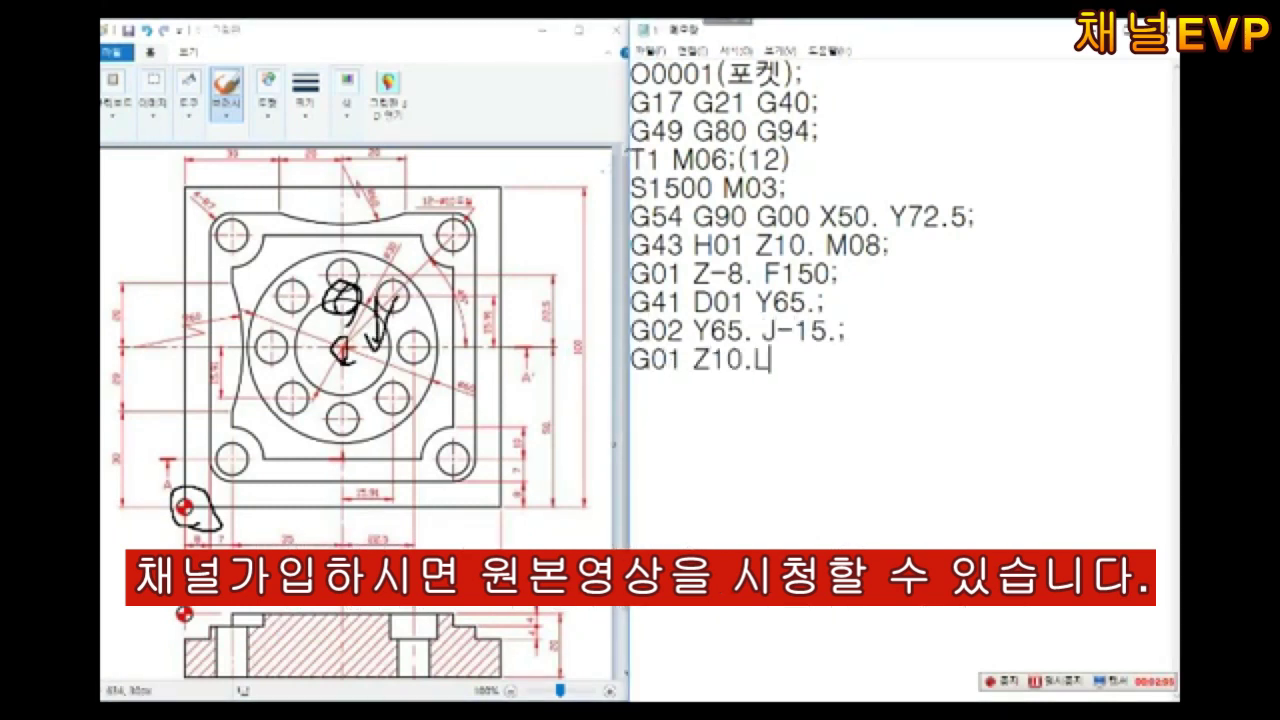
type(";")
key("Return")
type("G40 G")
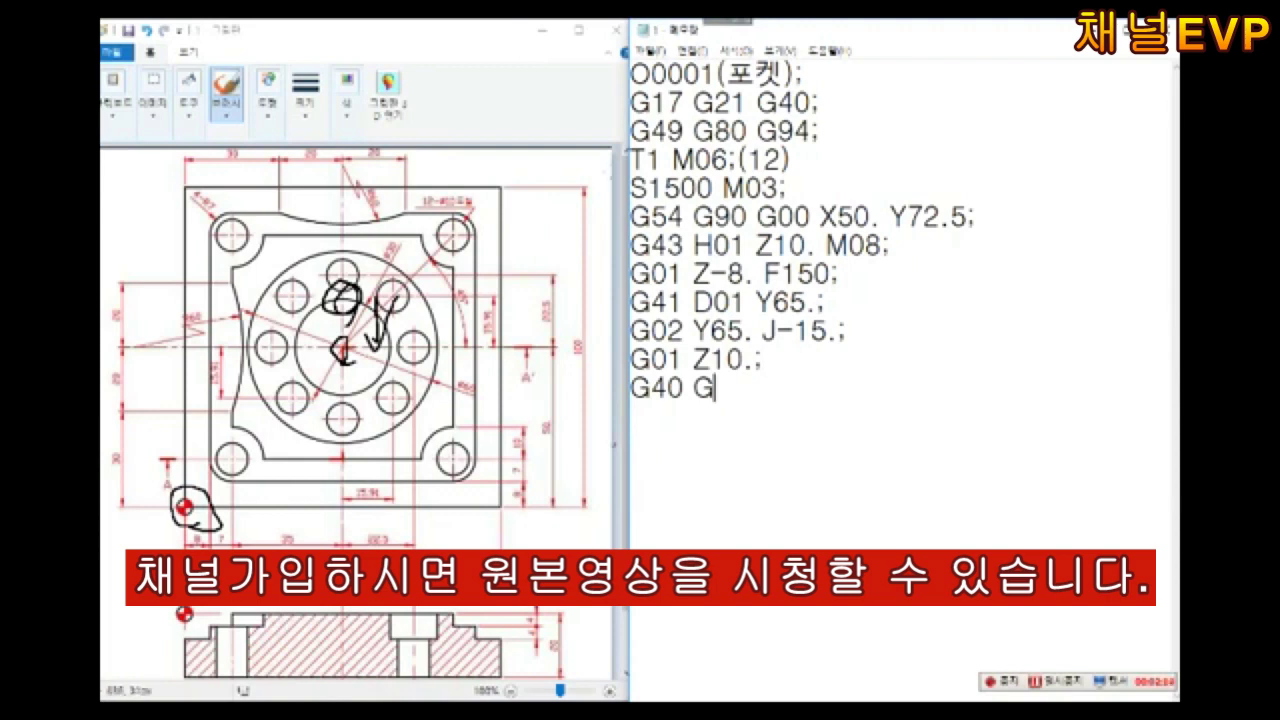
type("00 X50. Y72.5;")
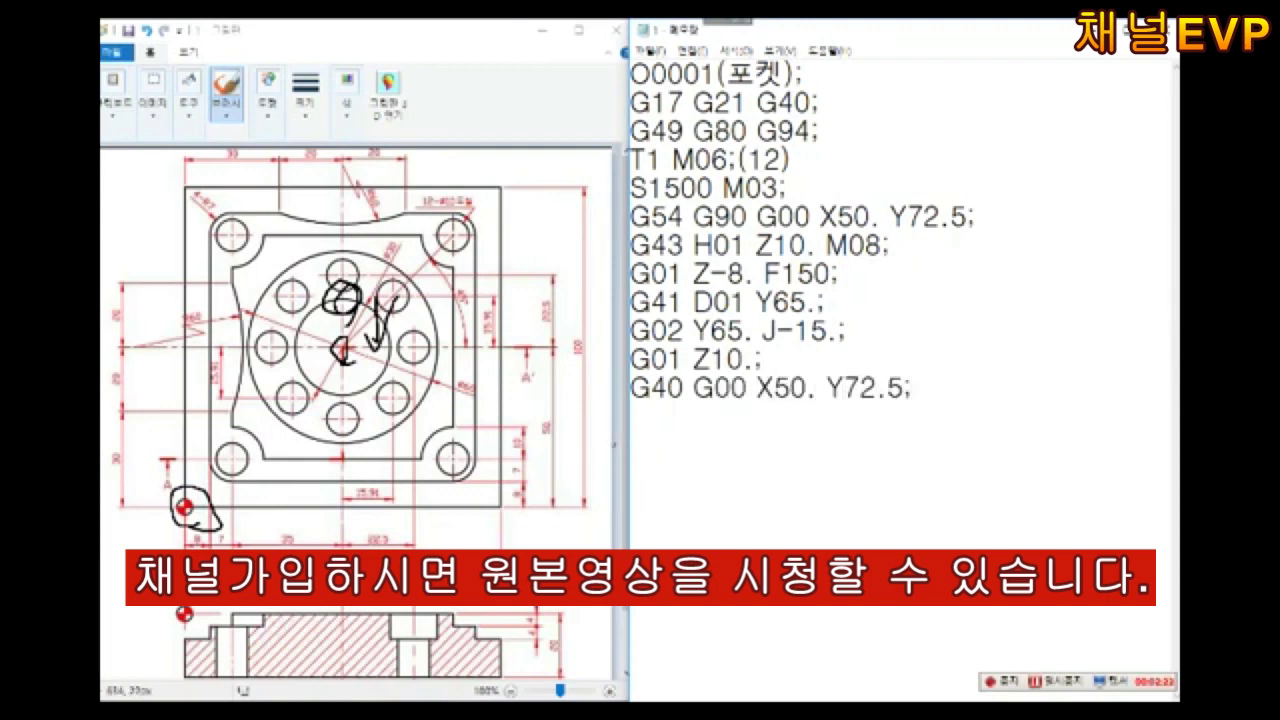
key("Return")
type("G01 Z-8.;")
key("Return")
type("G41 D01 Y80.")
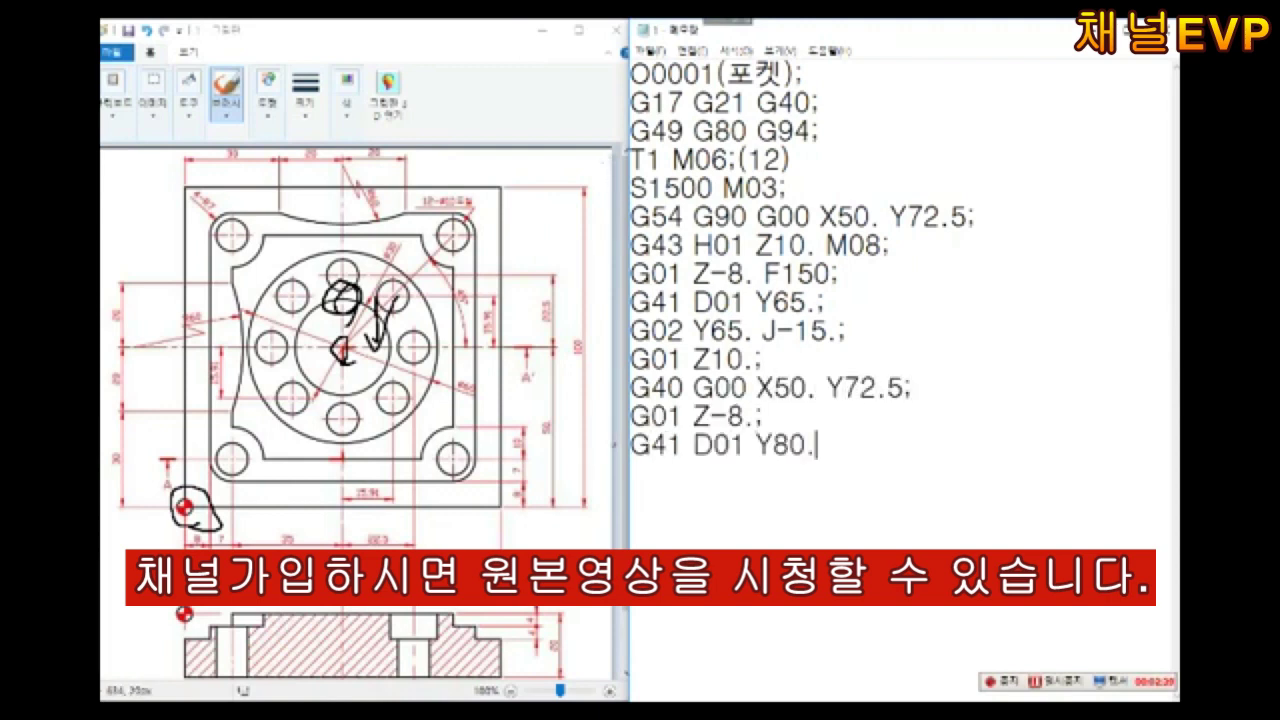
type(";")
Add the G03 Y80. J-30. arc, then G01 Z10. M09 and G00 Z150. M05
key("Return")
type("G03 Y80.")
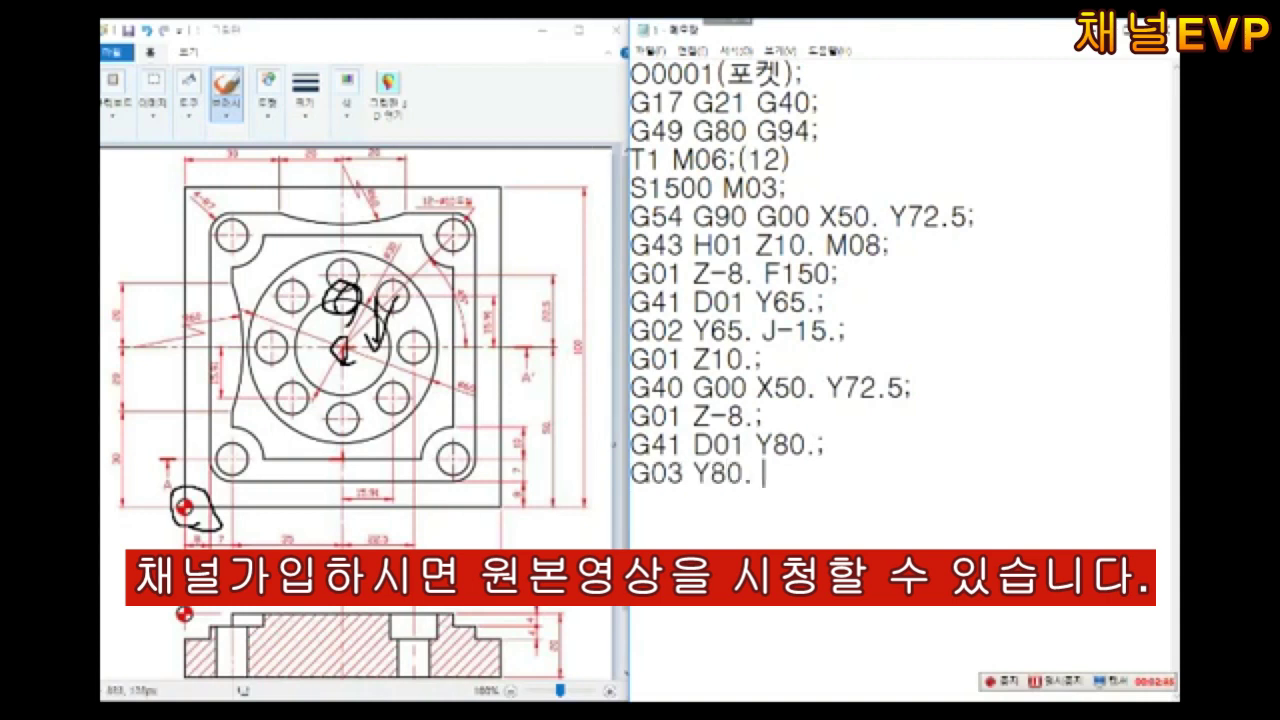
type(" J-30.;")
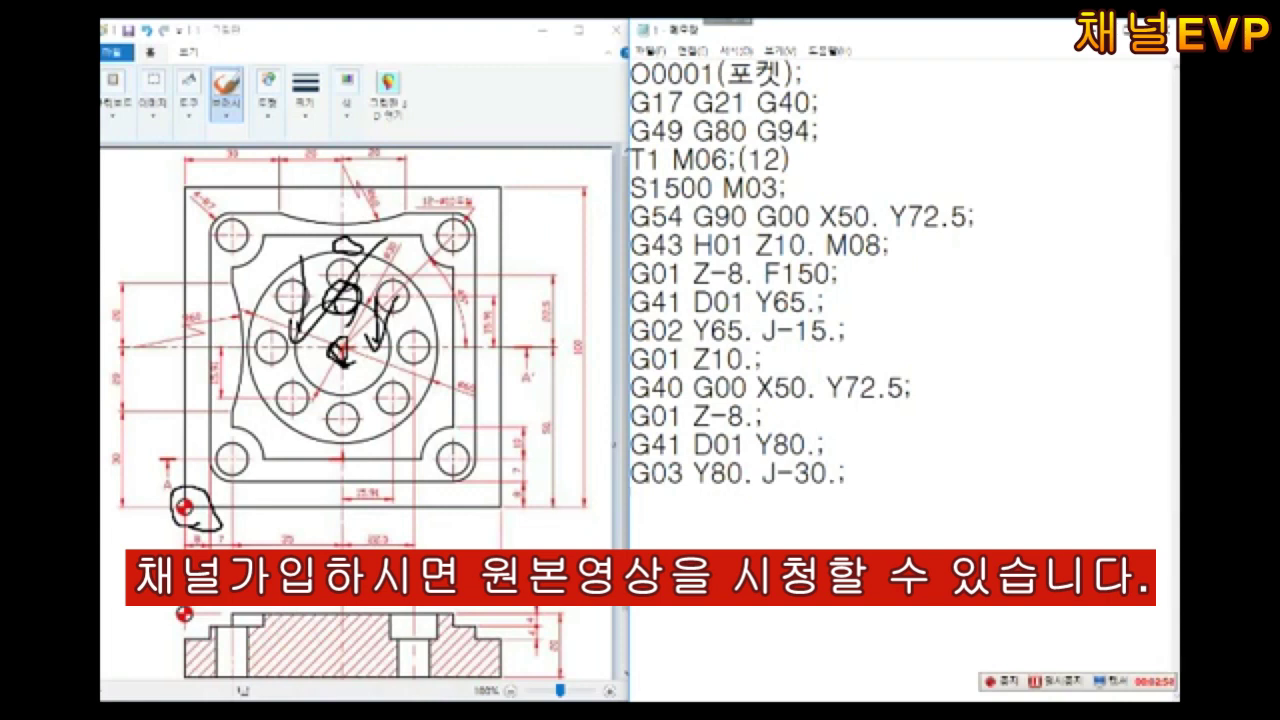
key("Return")
type("G01 Z10. M09;")
key("Return")
type("G00 Z150. M05;")
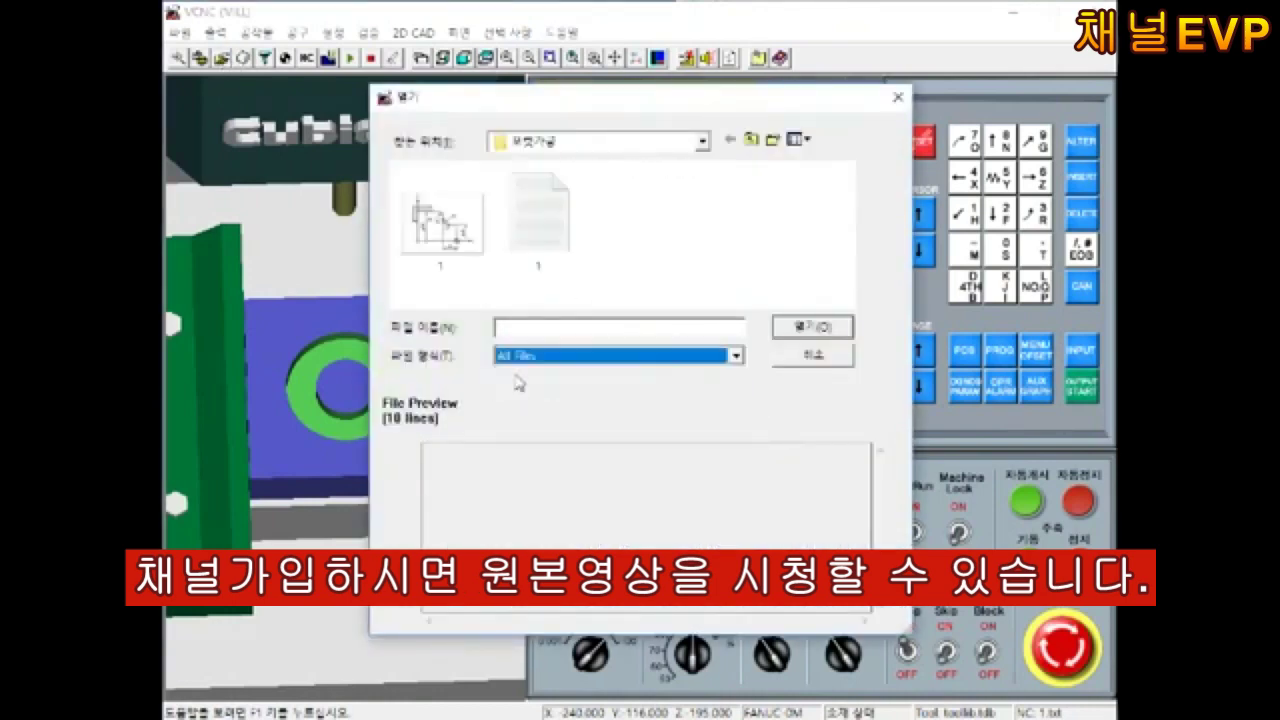
Open the settings wizard and apply the work origin setup
scroll(676, 207, "down", 1)
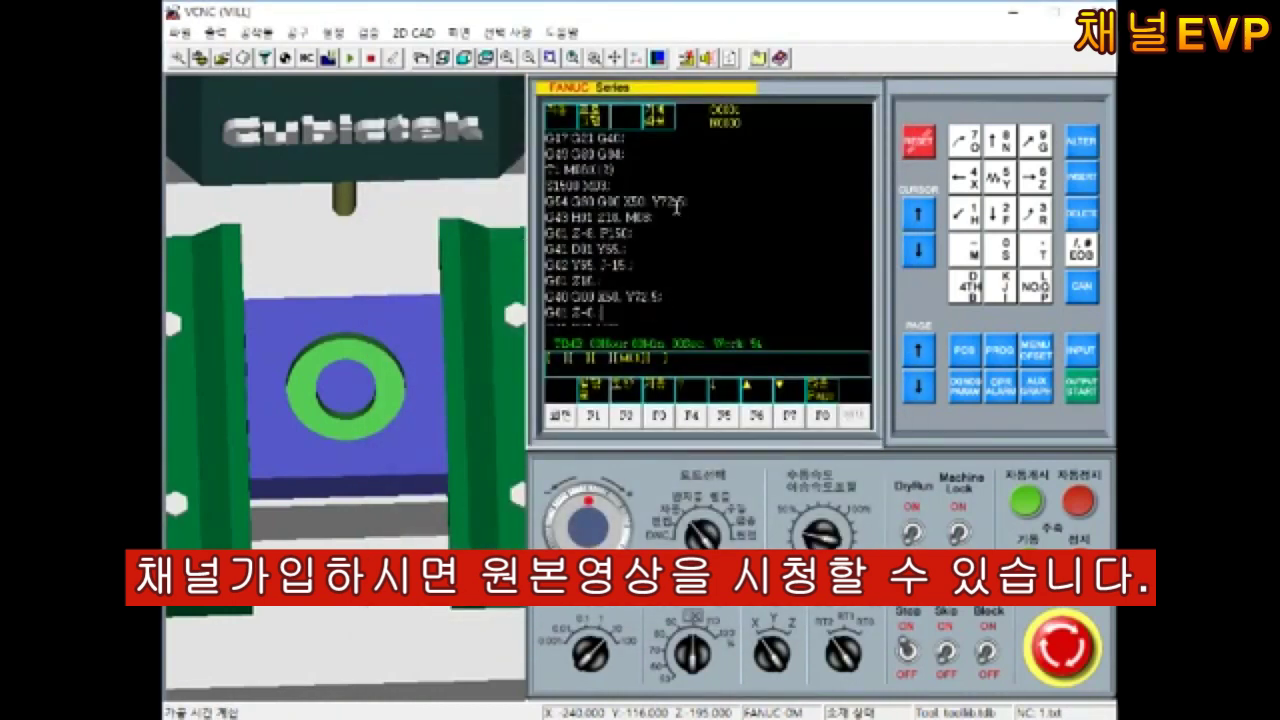
scroll(676, 207, "down", 1)
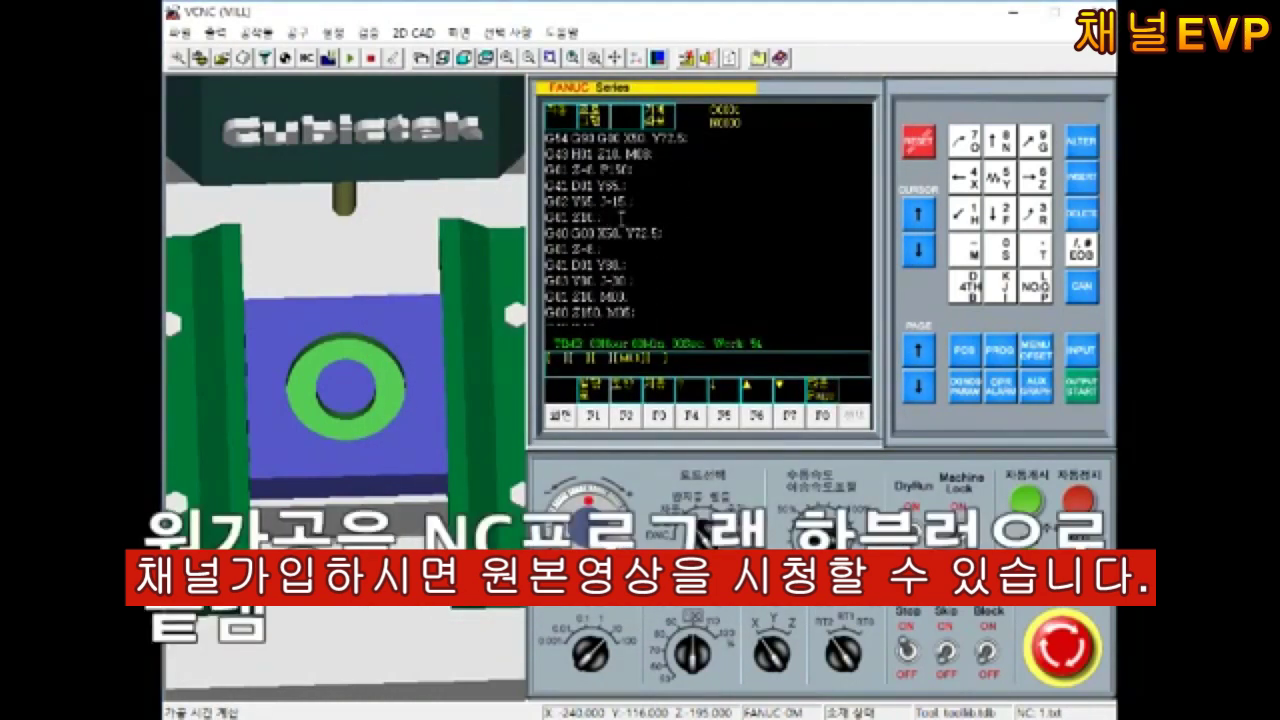
double_click(353, 191)
left_click(362, 124)
left_click(428, 122)
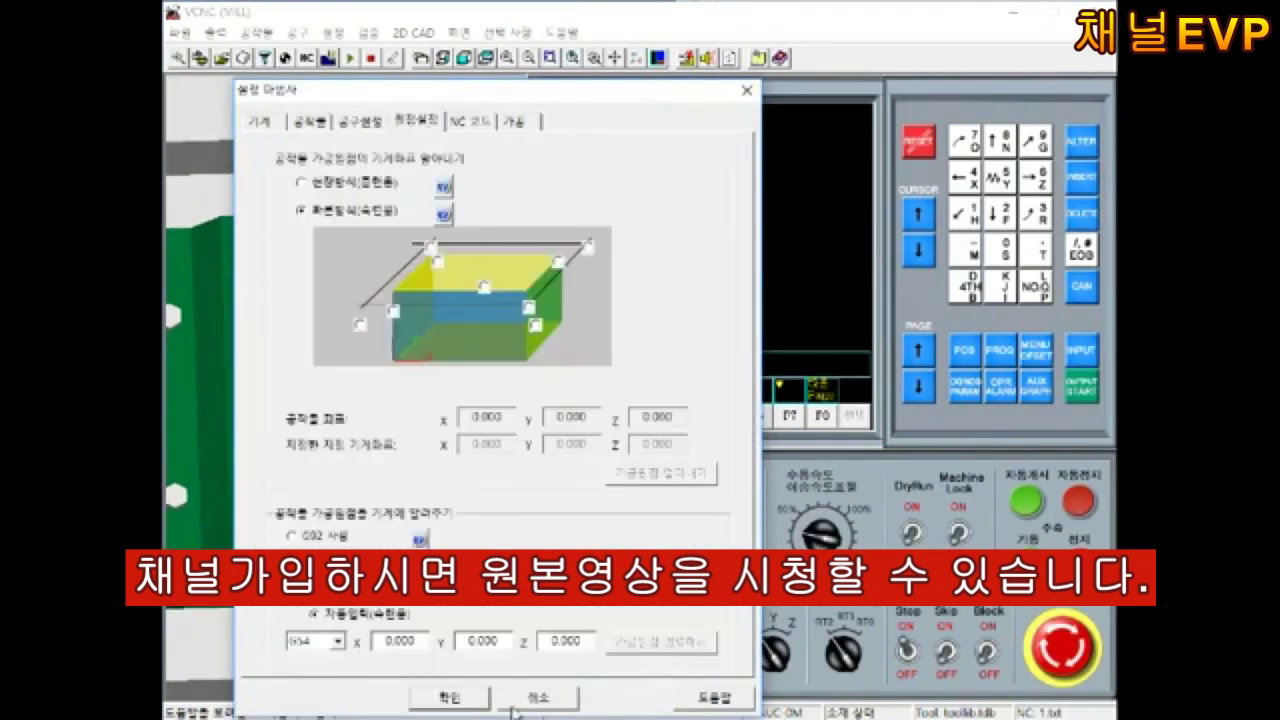
left_click(447, 697)
Check the tool offset table, return to the program listing and start the cycle
left_click(1036, 350)
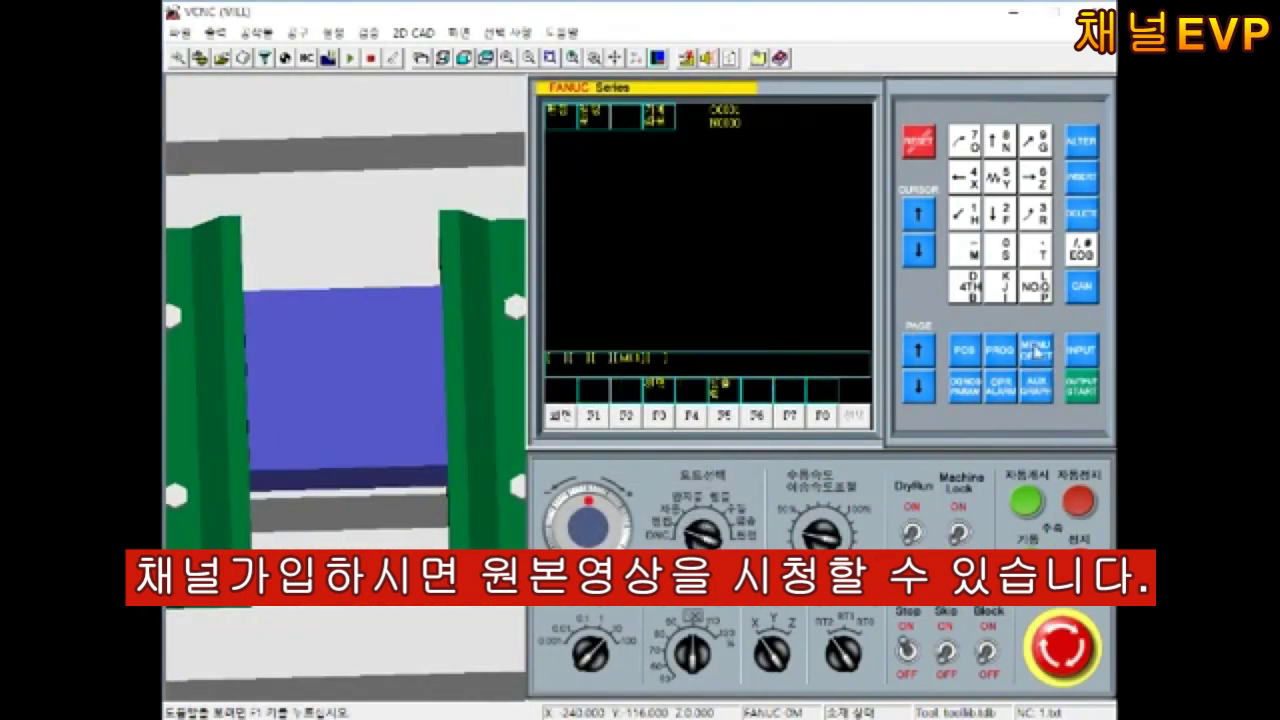
left_click(593, 415)
left_click(692, 540)
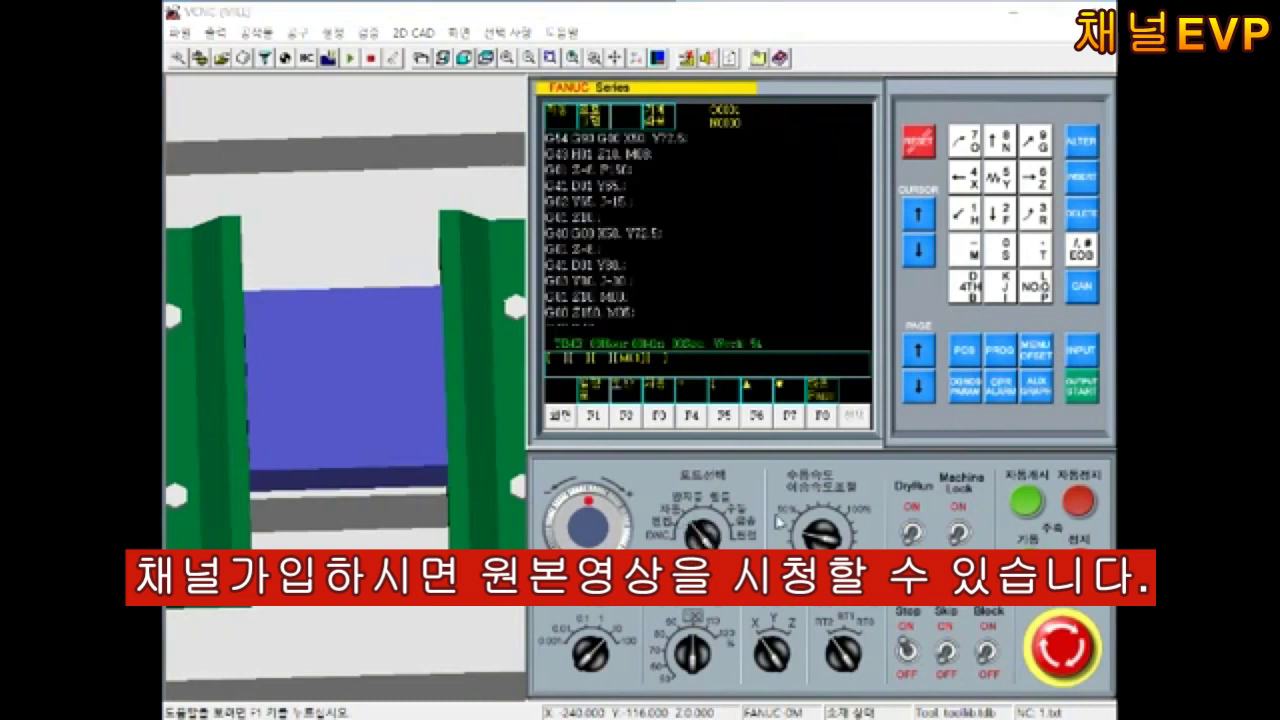
left_click(1027, 500)
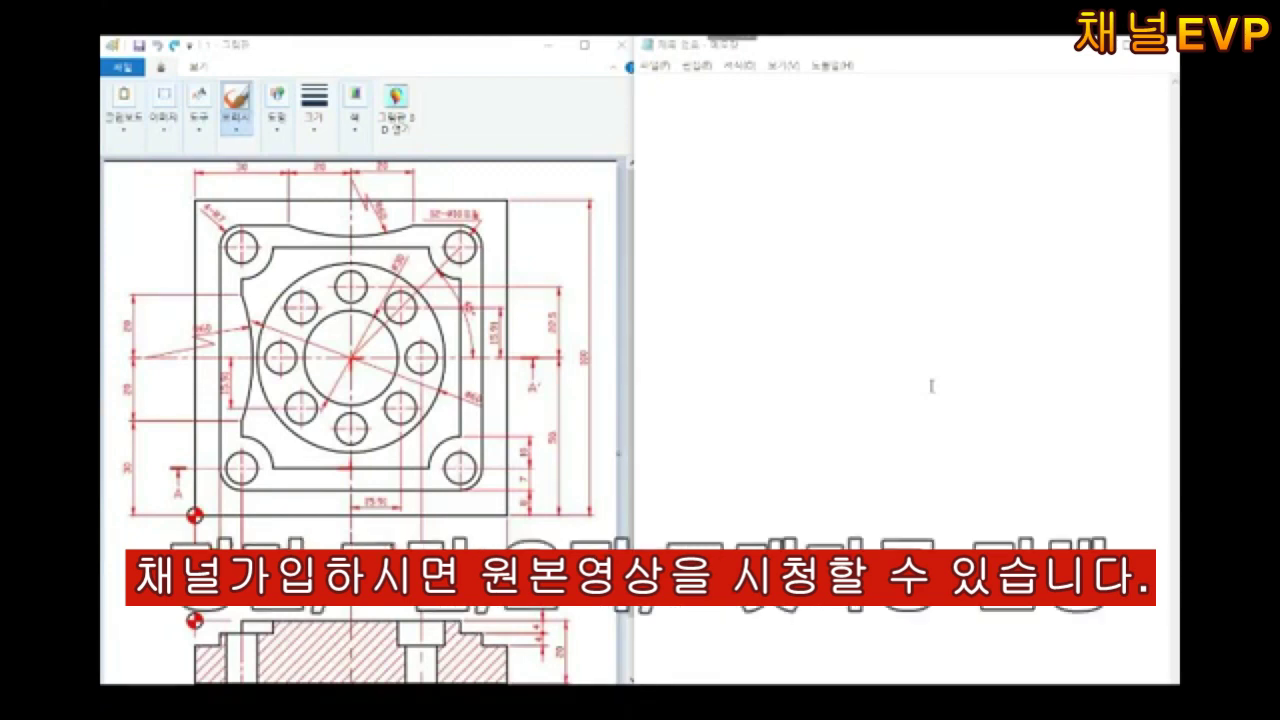
Write the O0001(최종) header with G17 G21 G40, G49 G80 G94, T01 M06;(60) and S1000 M03
left_click(737, 114)
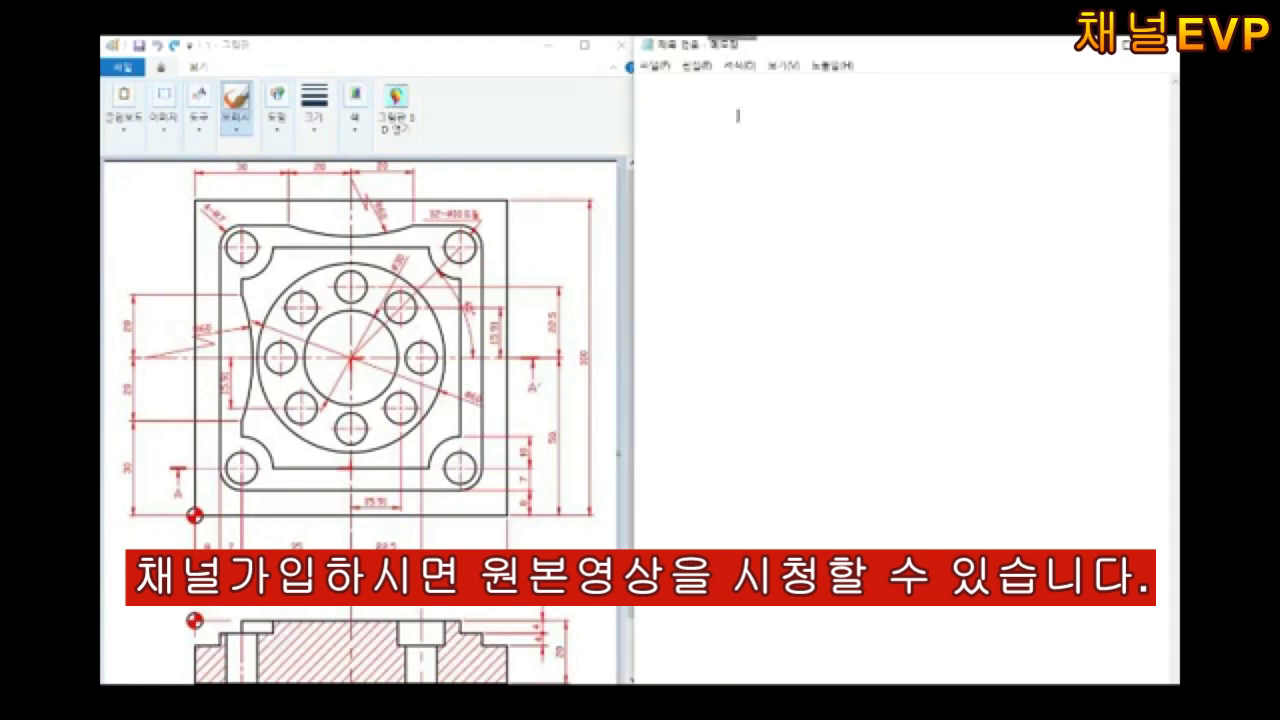
type("O0001(최")
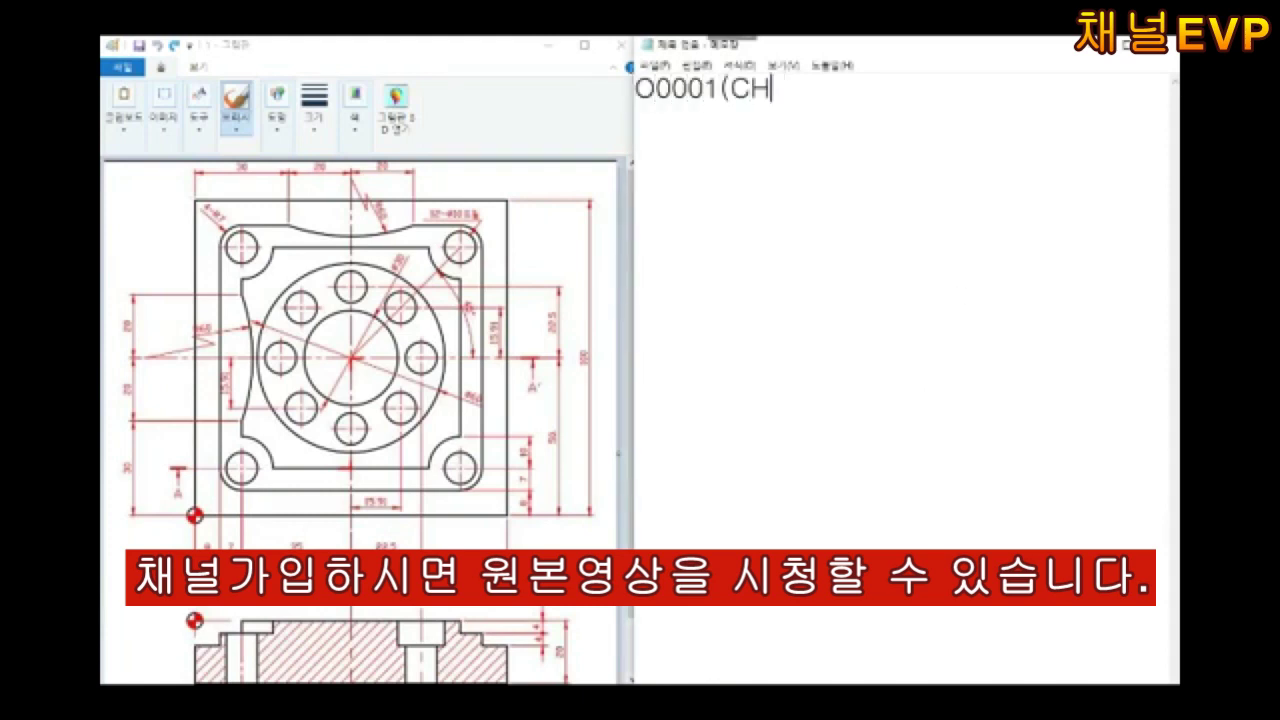
type("종); G17 G21 G40;")
key("Return")
type("G4")
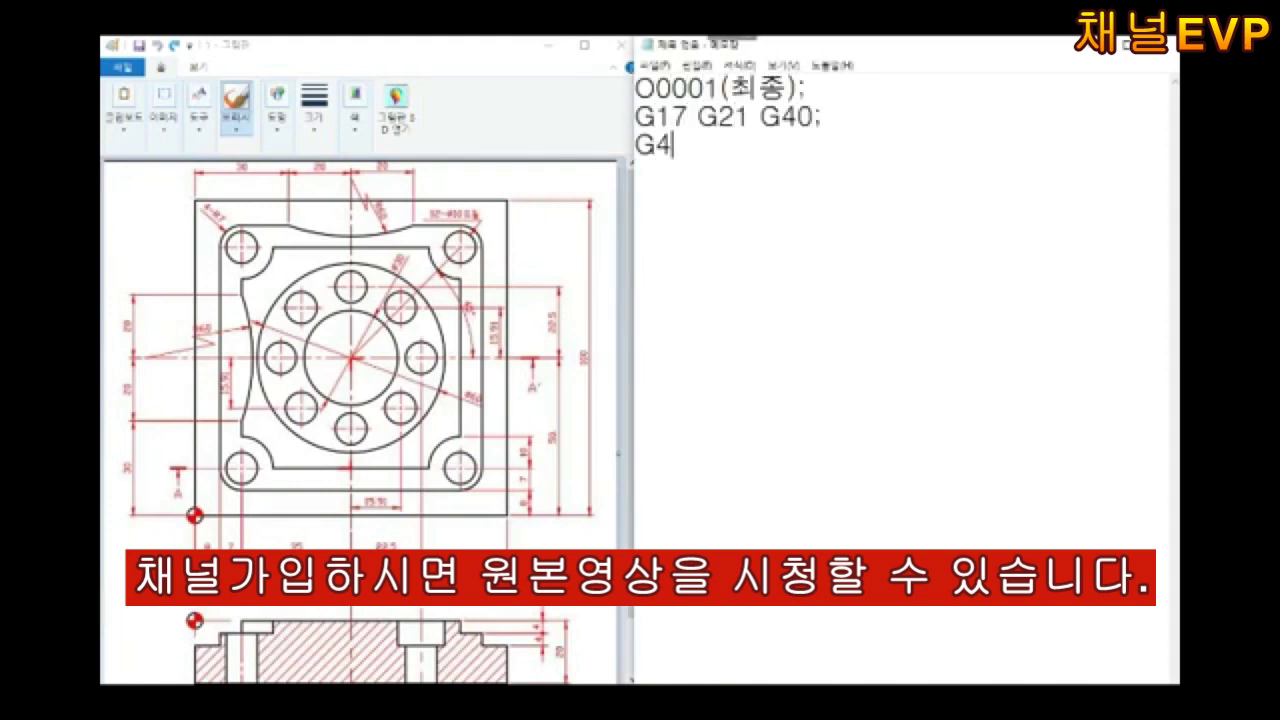
key("BackSpace")
type("49 G80")
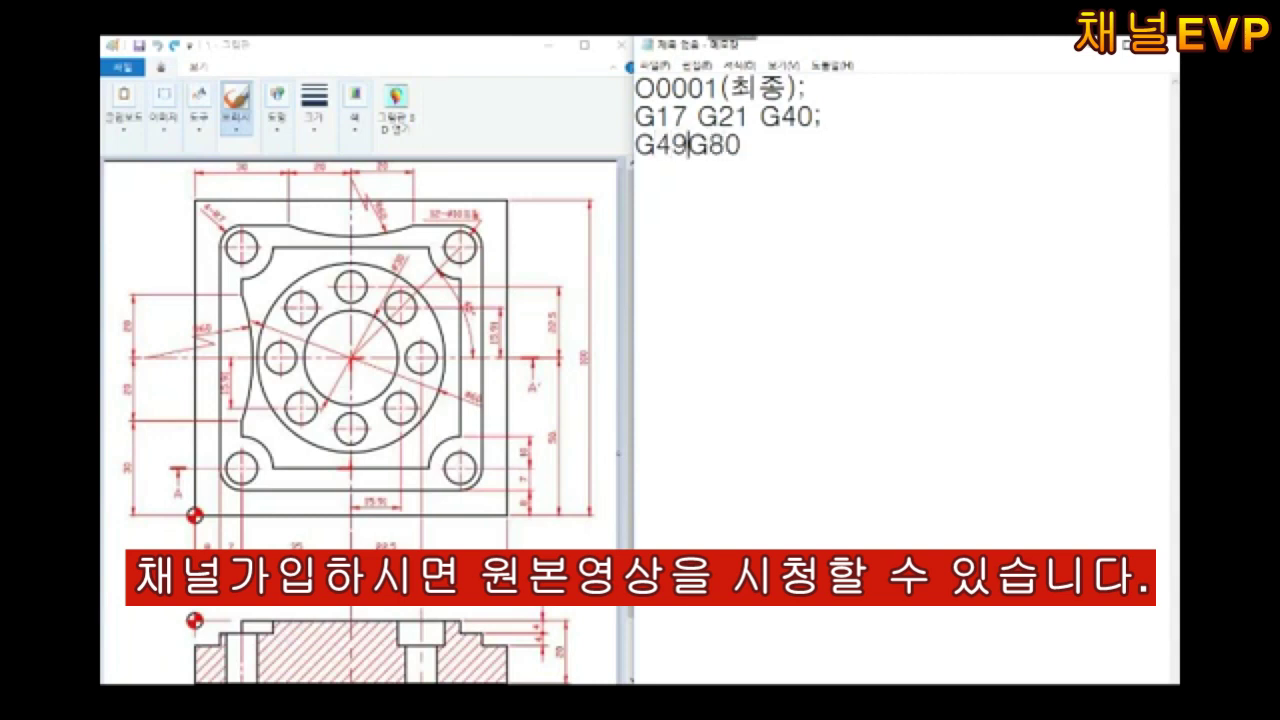
type(" G94;")
key("Return")
type("T01 M06;(60")
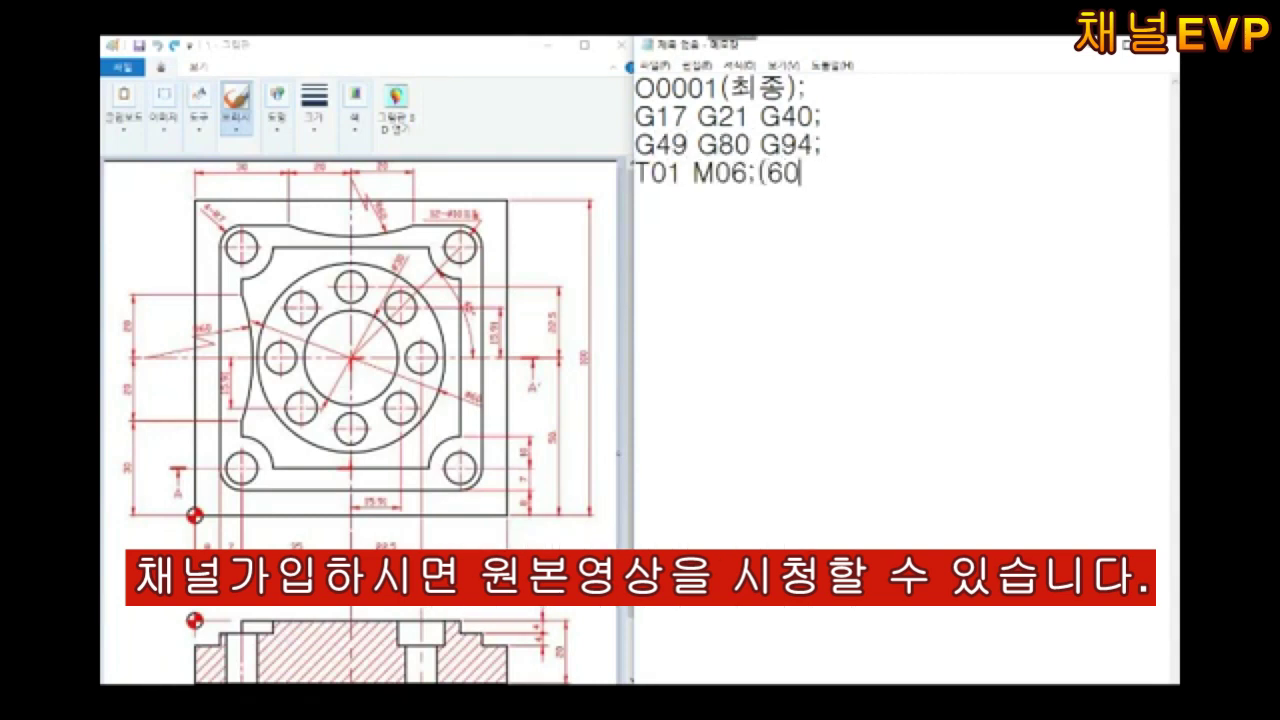
type(")")
key("Return")
type("S1000 M03;")
Add G54 G90 G00 X-40. Y25., G43 H01 Z10. and G01 Z0. F100
key("Return")
type("G")
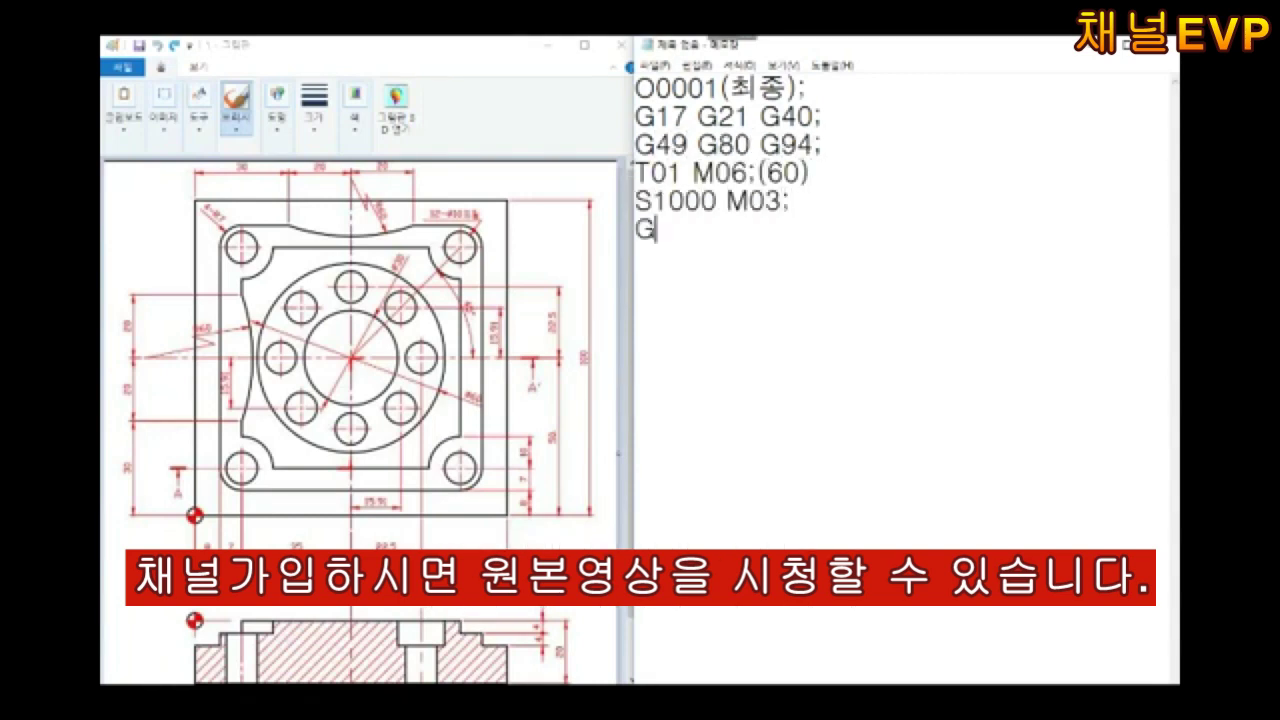
type("54 G90 G00 X-40.")
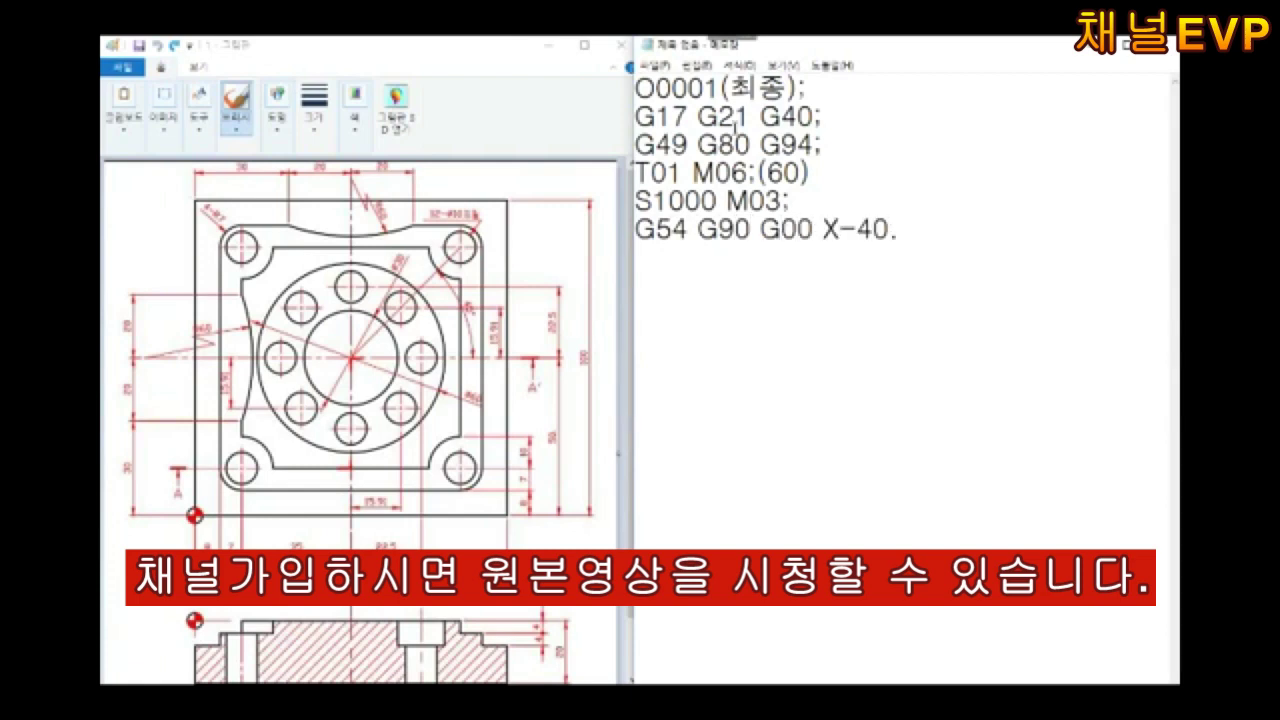
type(" Y25.;")
key("Return")
type("G43 H01 Z1")
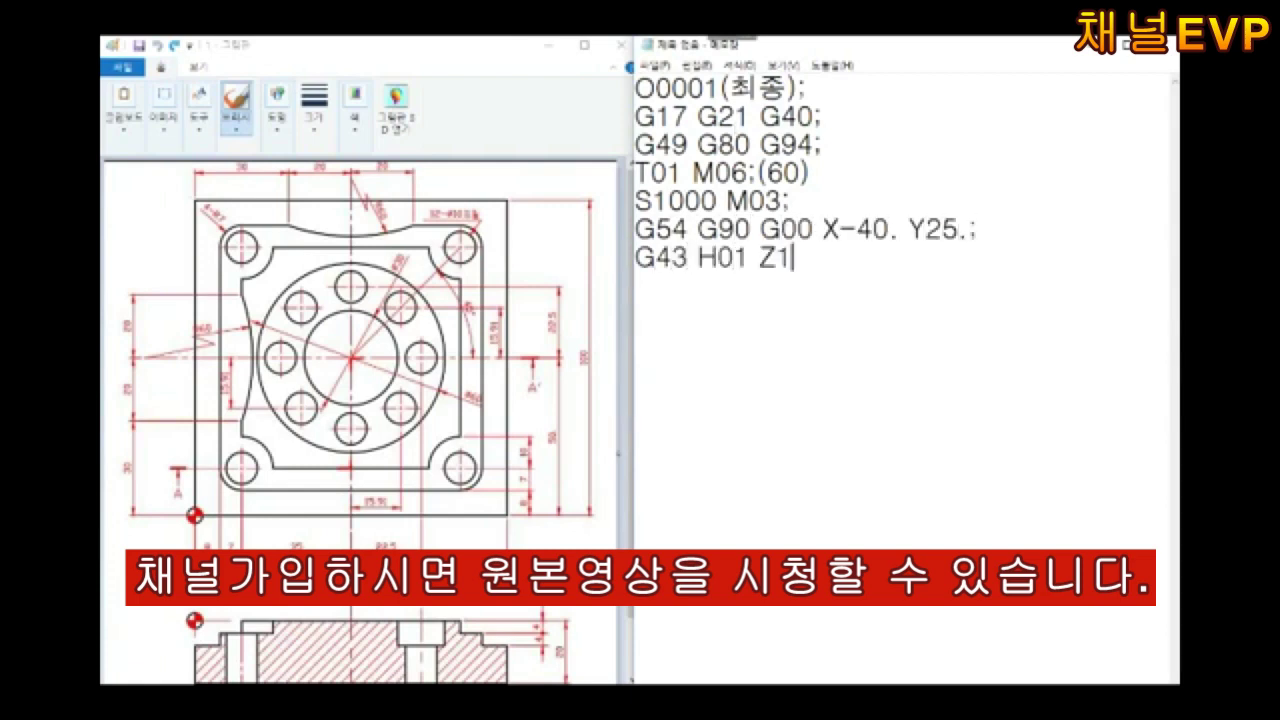
type("0. M08")
key("BackSpace")
key("BackSpace")
key("BackSpace")
type("G01 Z10. ")
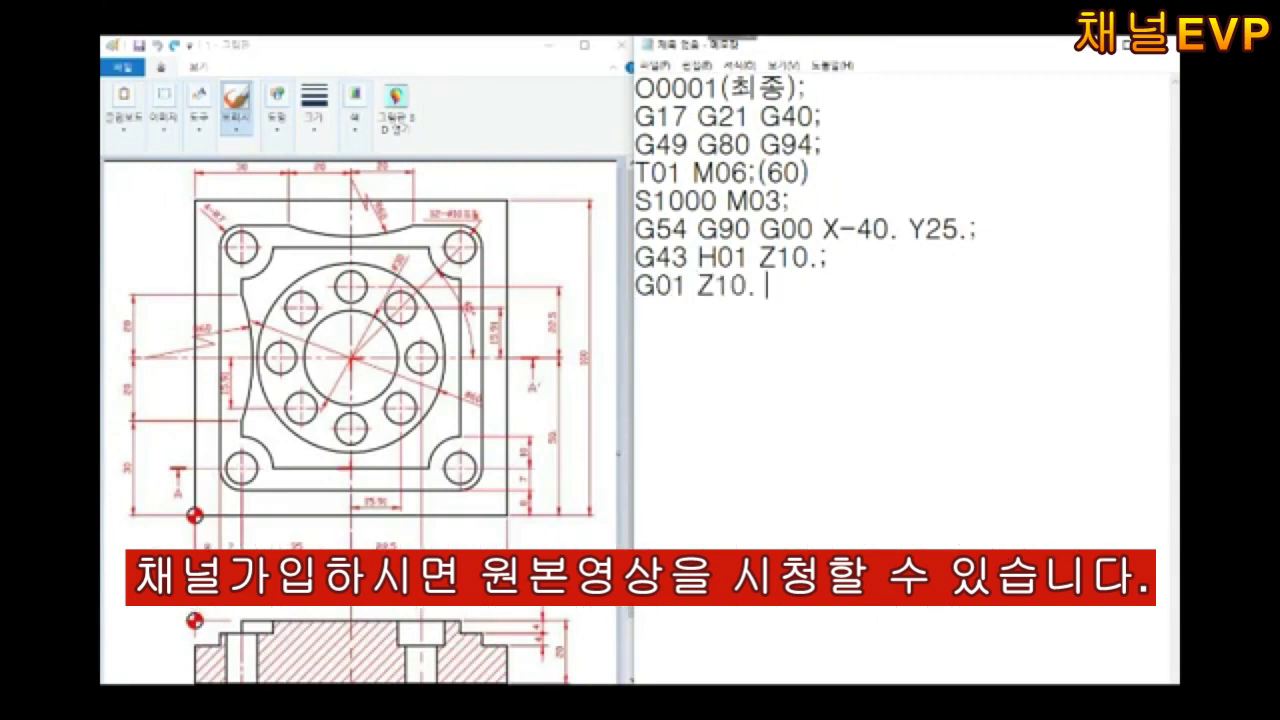
type("F100;")
key("Return")
left_click(731, 285)
key("BackSpace")
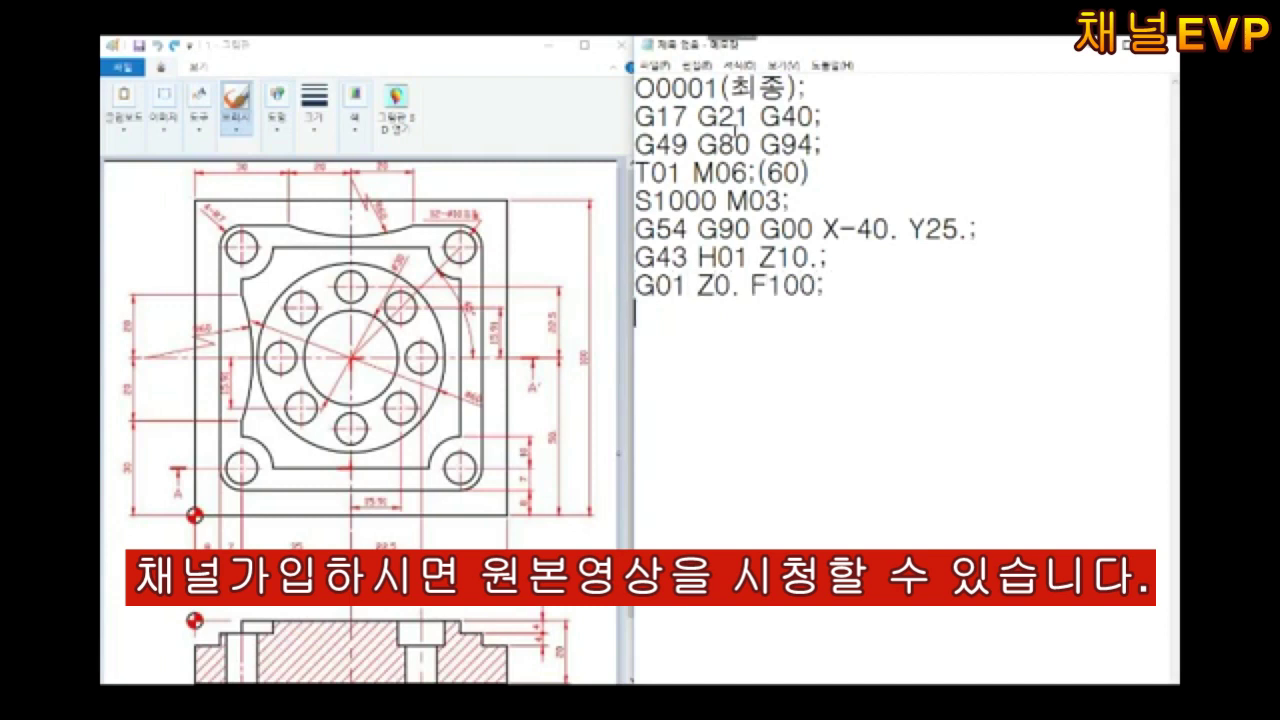
left_click(637, 313)
Add facing moves G01 X140., G00 Y75., G01 X-40., then Z10. and G00 Z150. M05
type("G01 X140.;")
key("Return")
type("G00 Y")
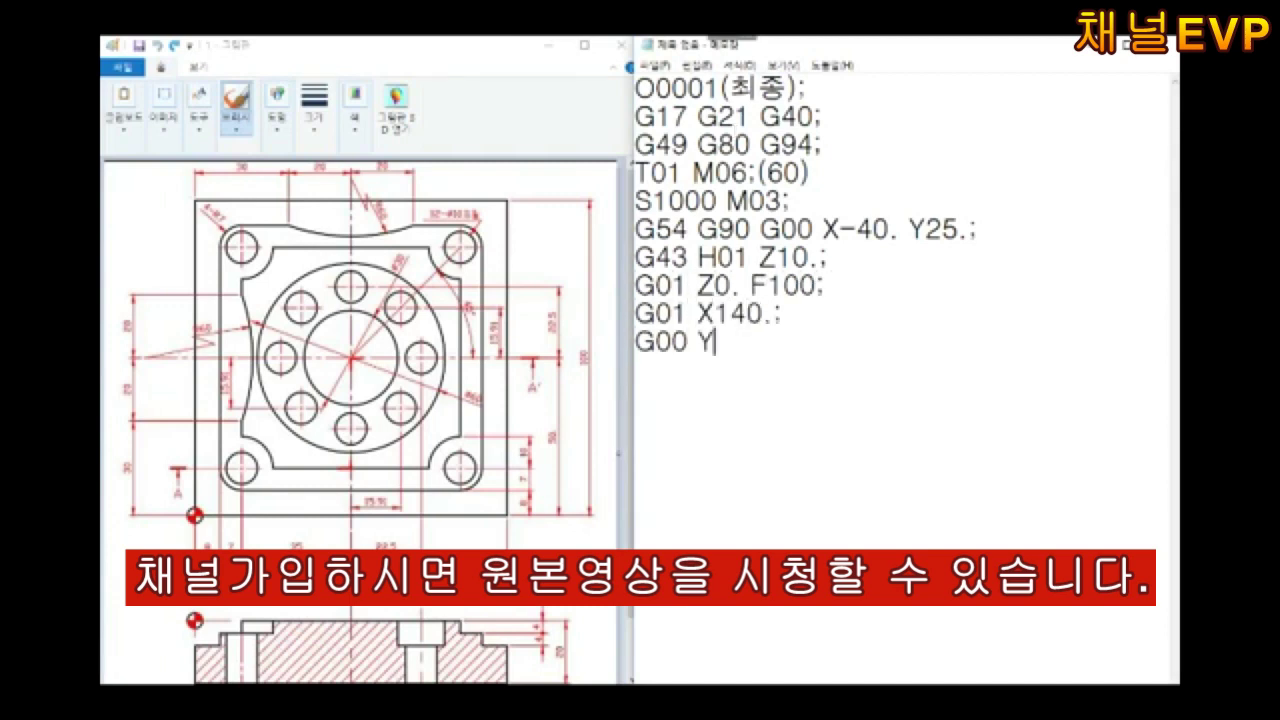
type("75.;")
key("Return")
type("G01 X-40.;")
key("Return")
type("Z10. ;")
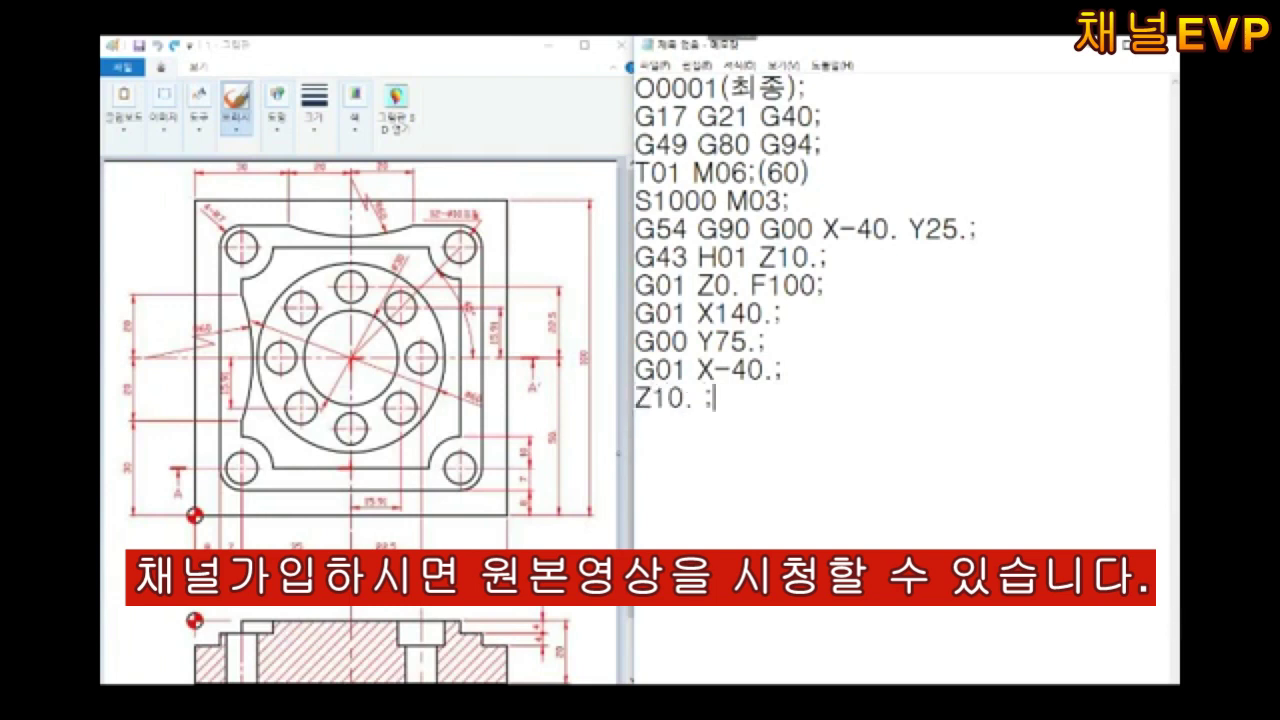
key("Return")
type("G00 Z150. M05;")
key("Return")
Add G49 and M01, then begin tool T02 with T02 M06 and S1000 M03
type("G40")
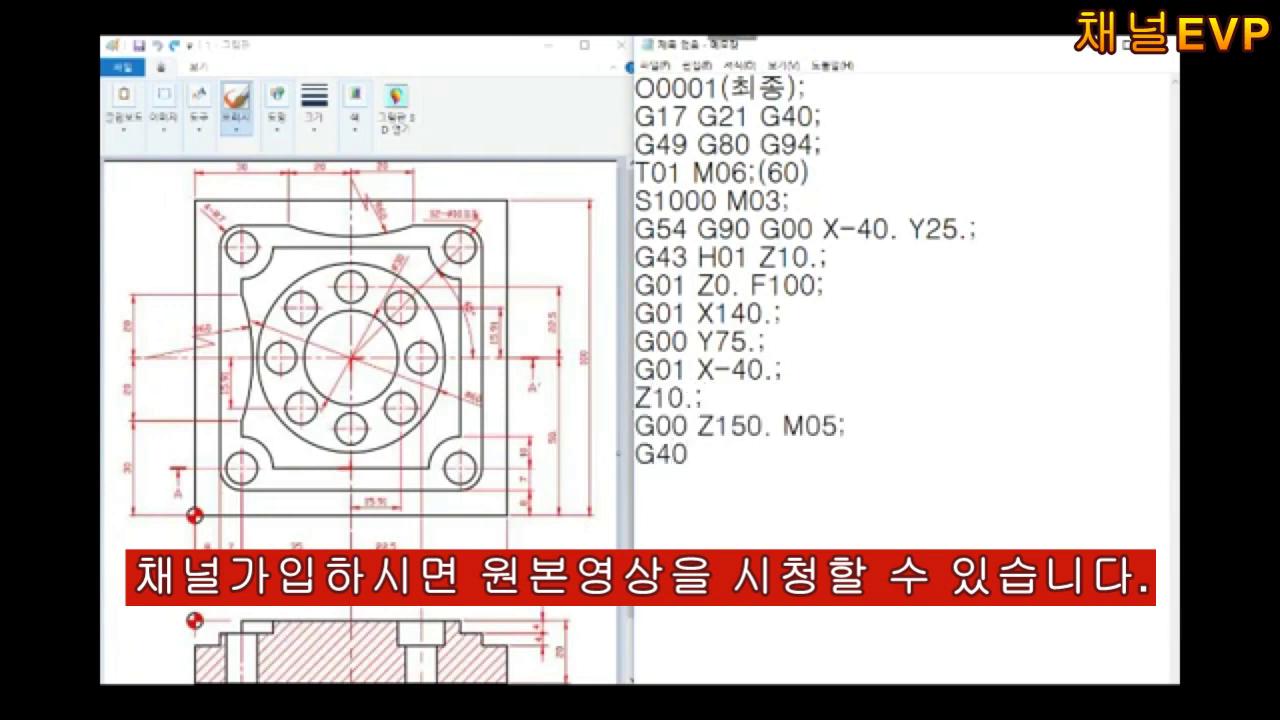
key("BackSpace")
type("9;")
key("Return")
type("M01;")
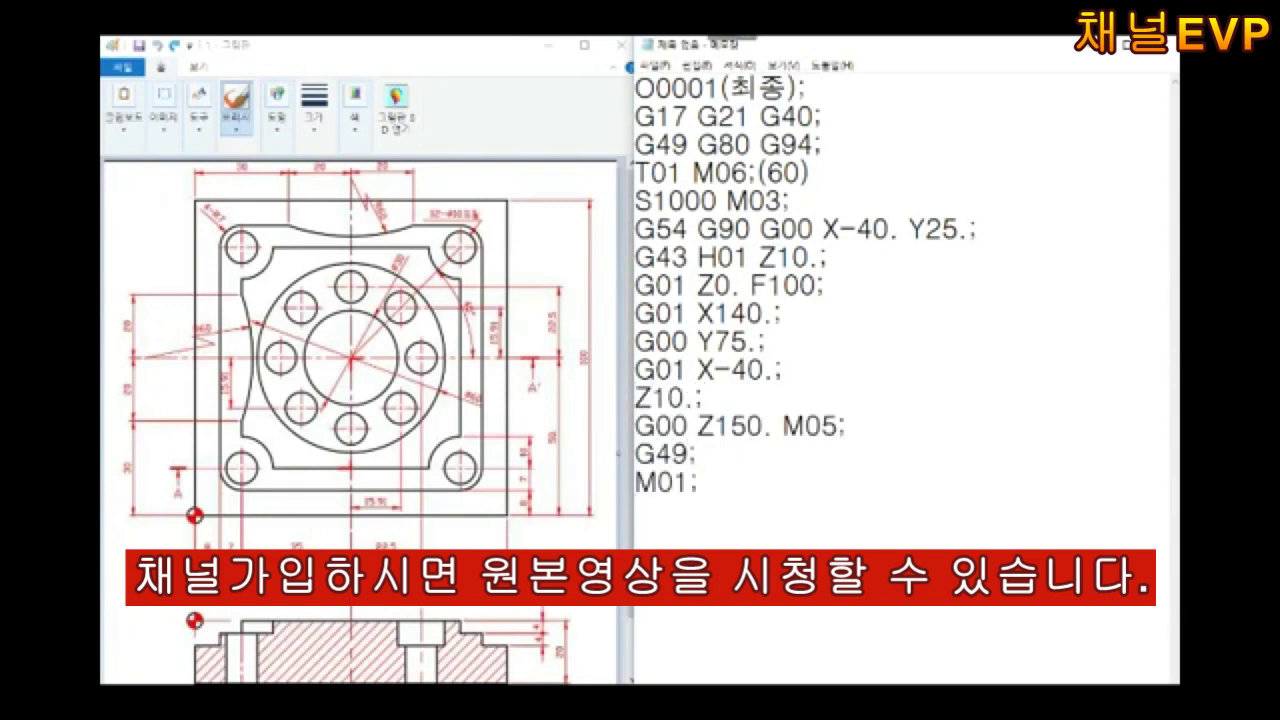
key("Return")
type("T02 M06;")
key("Return")
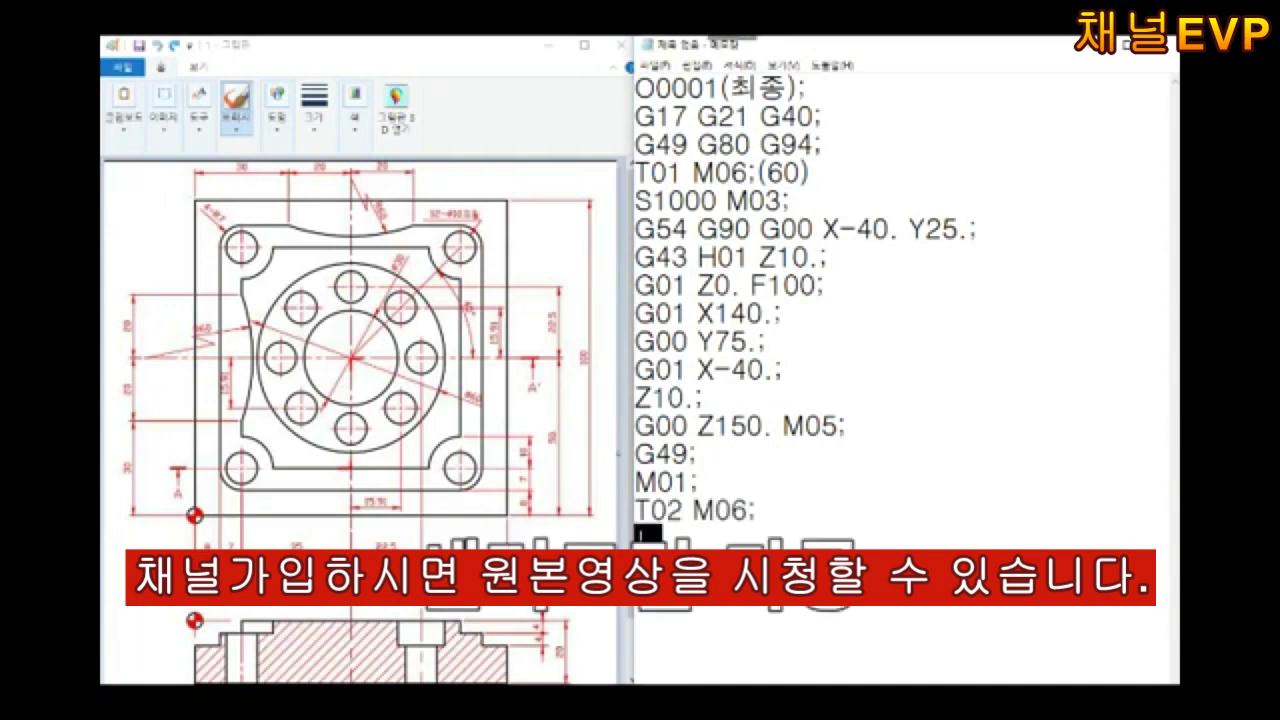
type("S1000 M03;")
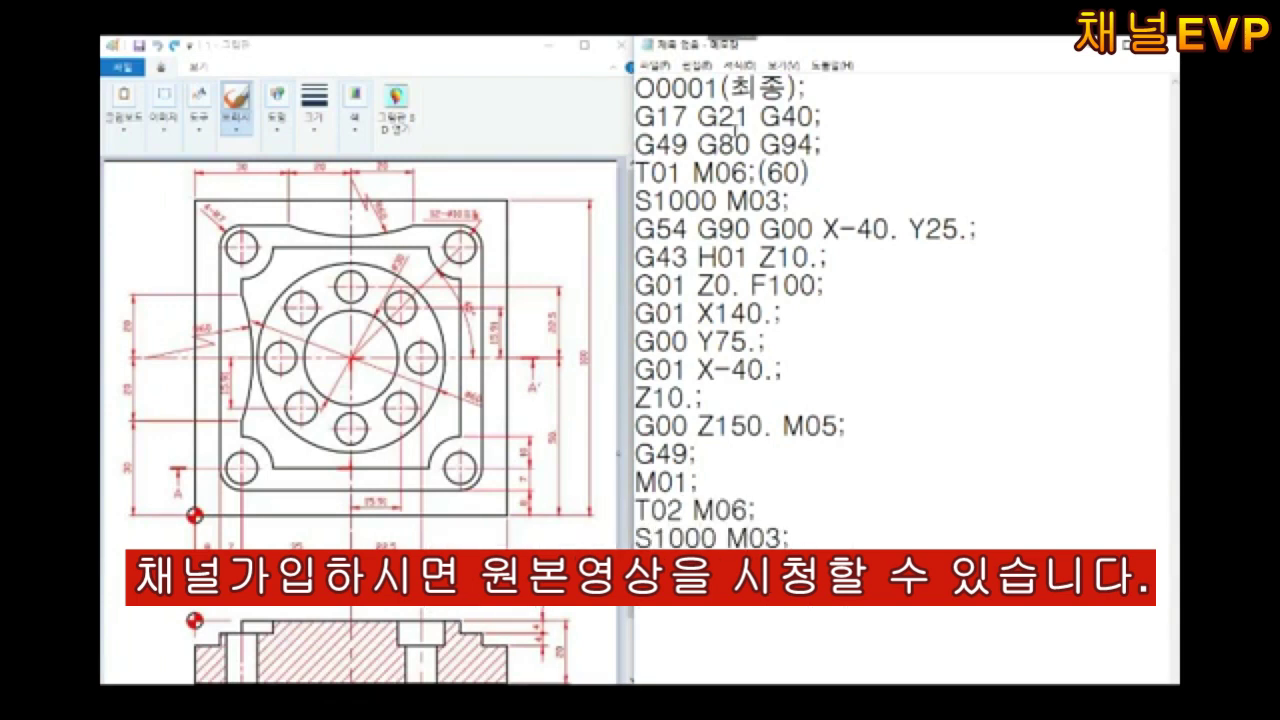
key("Return")
Add G43 H02 Z10. M08 and a G81 spot-drill cycle (Z-5. R5. F100) at the four corners X15./X85., Y15./Y85
type("G43")
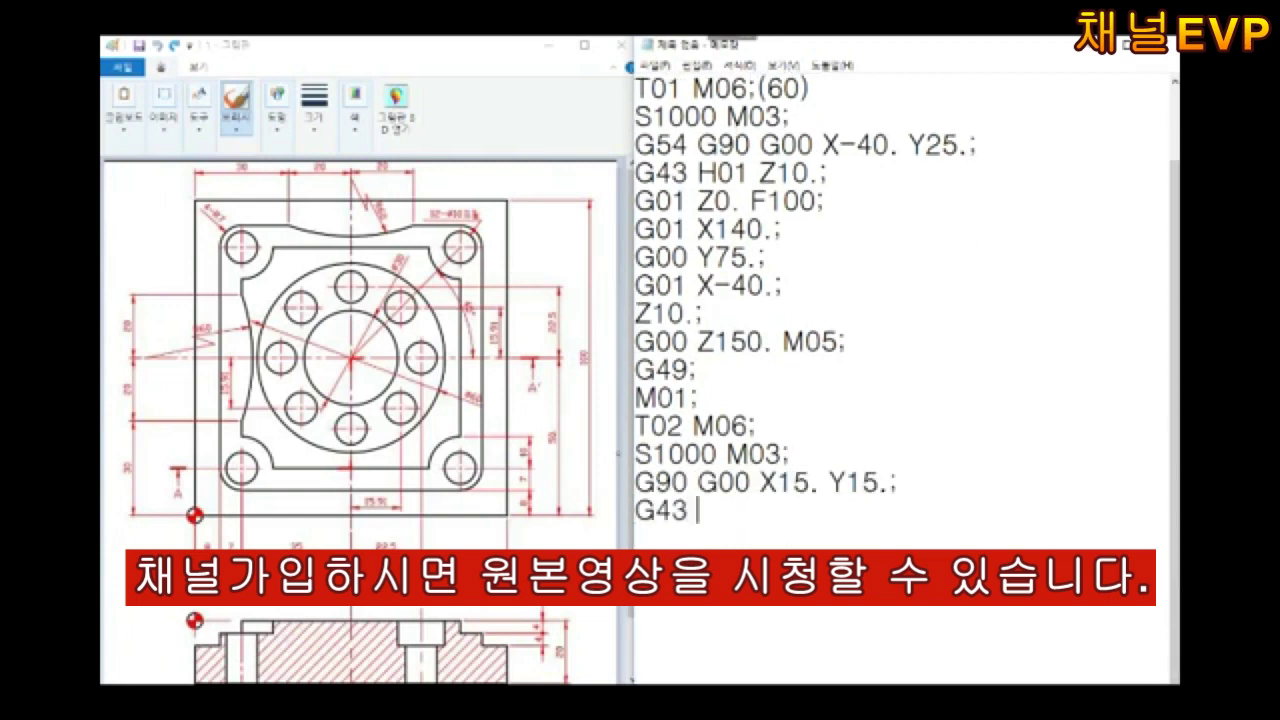
type(" H02 Z10. M08;")
key("Return")
type("G99 G81")
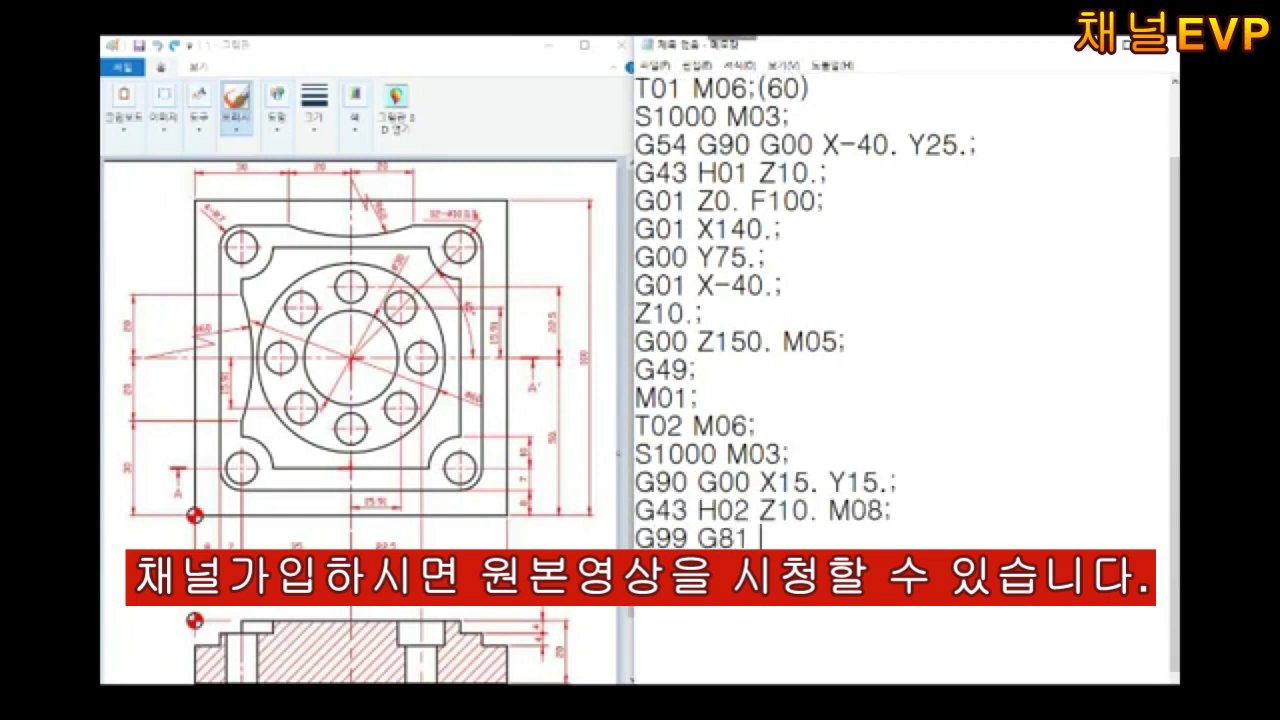
type(" X15. Y15. Z-5. R5. F")
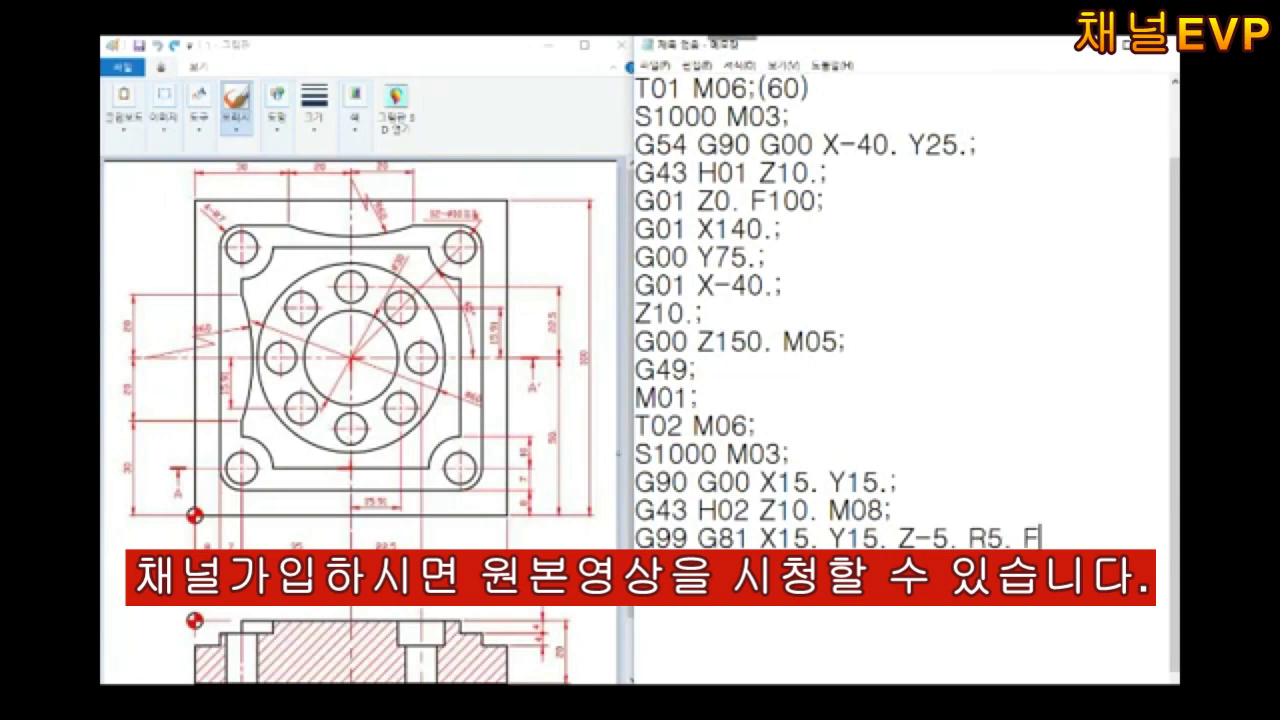
type("100;")
key("Return")
type("Y")
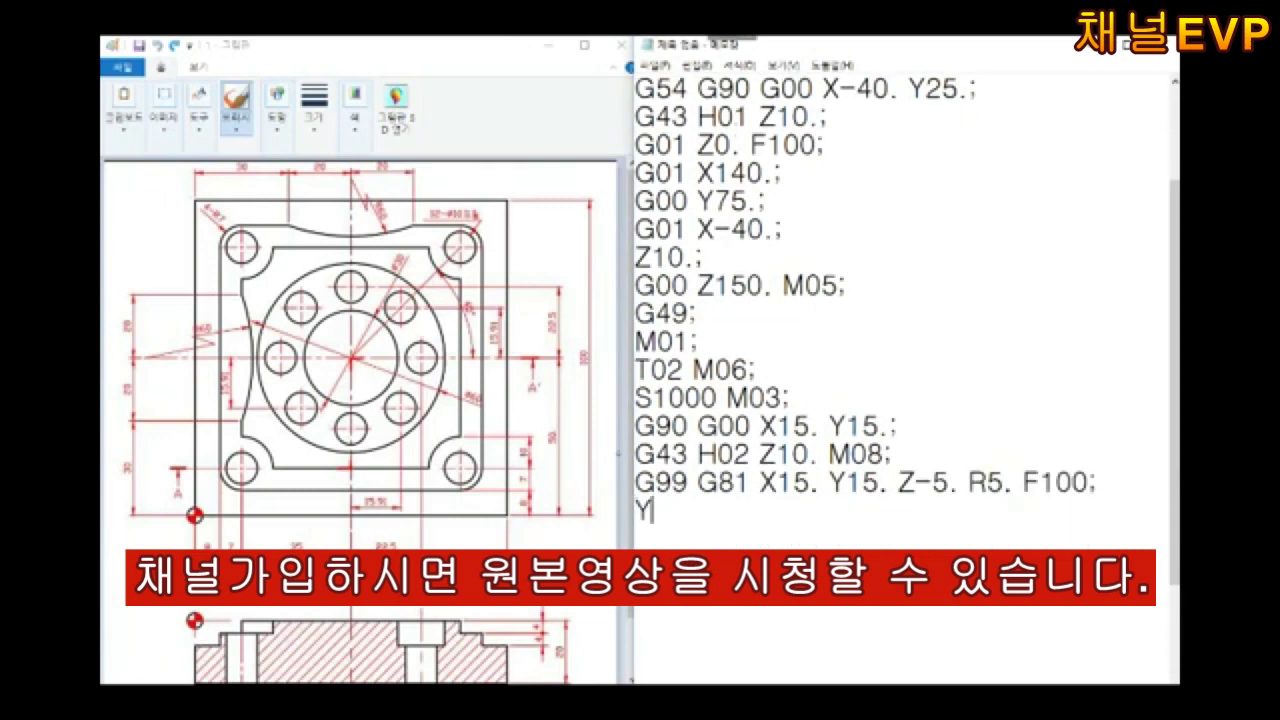
type("85.;")
key("Return")
type("X85")
key("Return")
type("Y15.;")
Shift the origin with G52 X50. Y50. and drill a G16 polar bolt circle every 45° to 315°
key("Return")
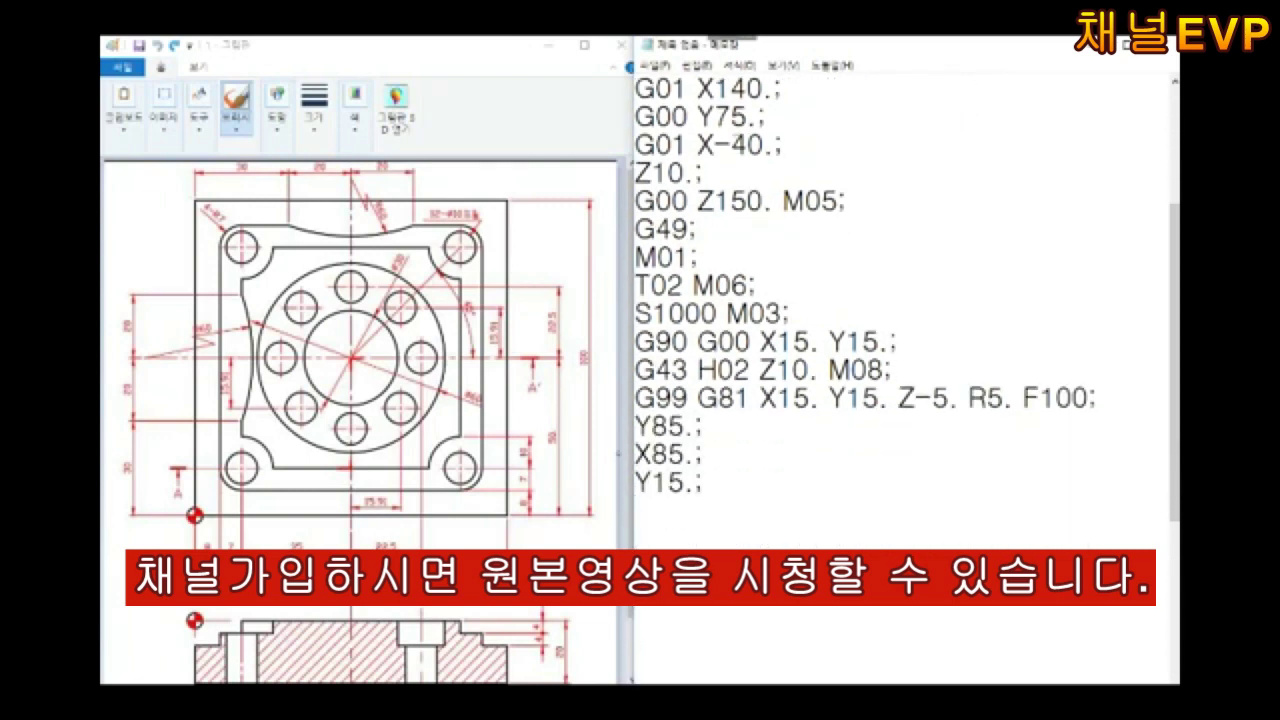
type("G52 X50. Y50.;")
key("Return")
type("G16;")
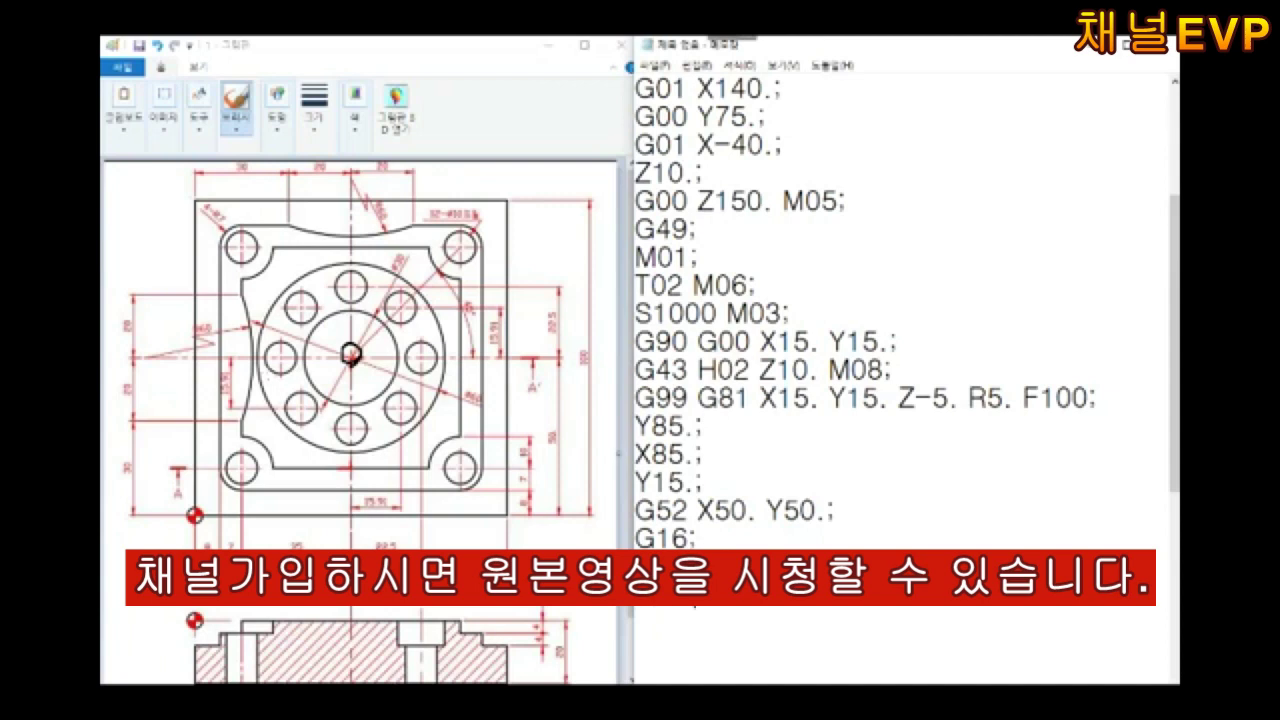
key("Return")
type("Y90.;")
key("Return")
type("Y135.;")
key("Return")
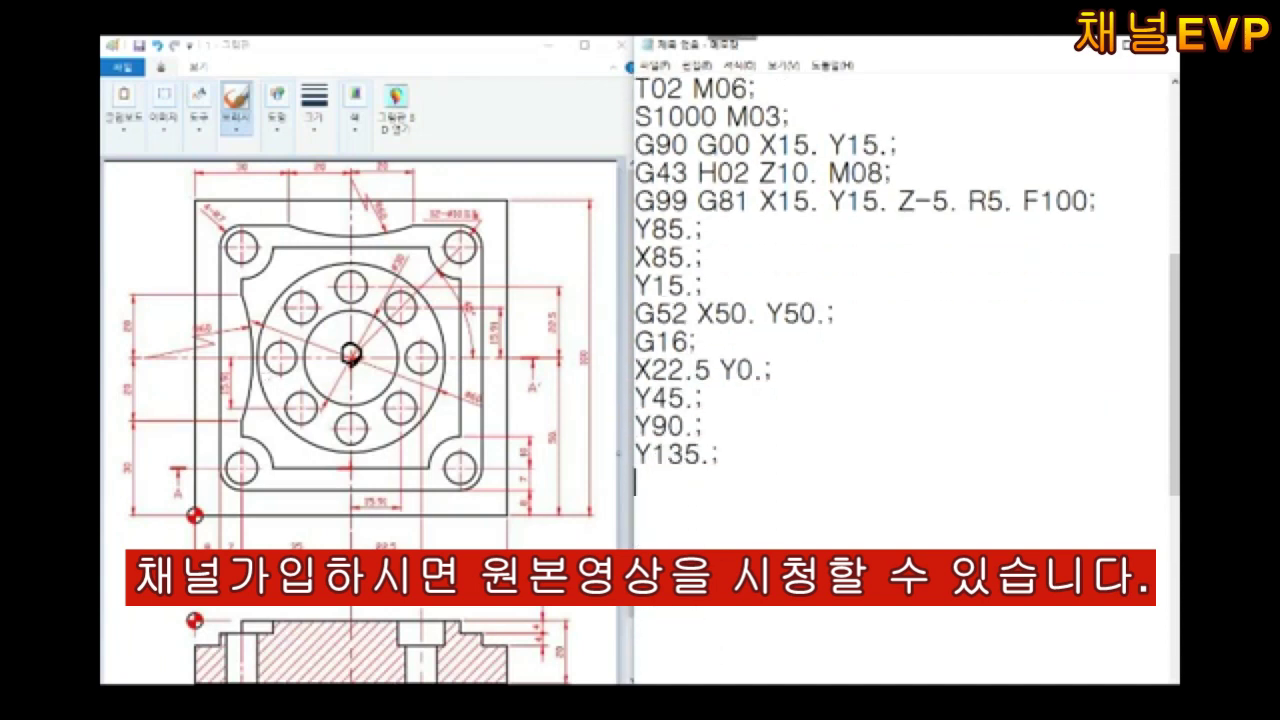
type("Y180.;")
key("Return")
type("Y225.;")
key("Return")
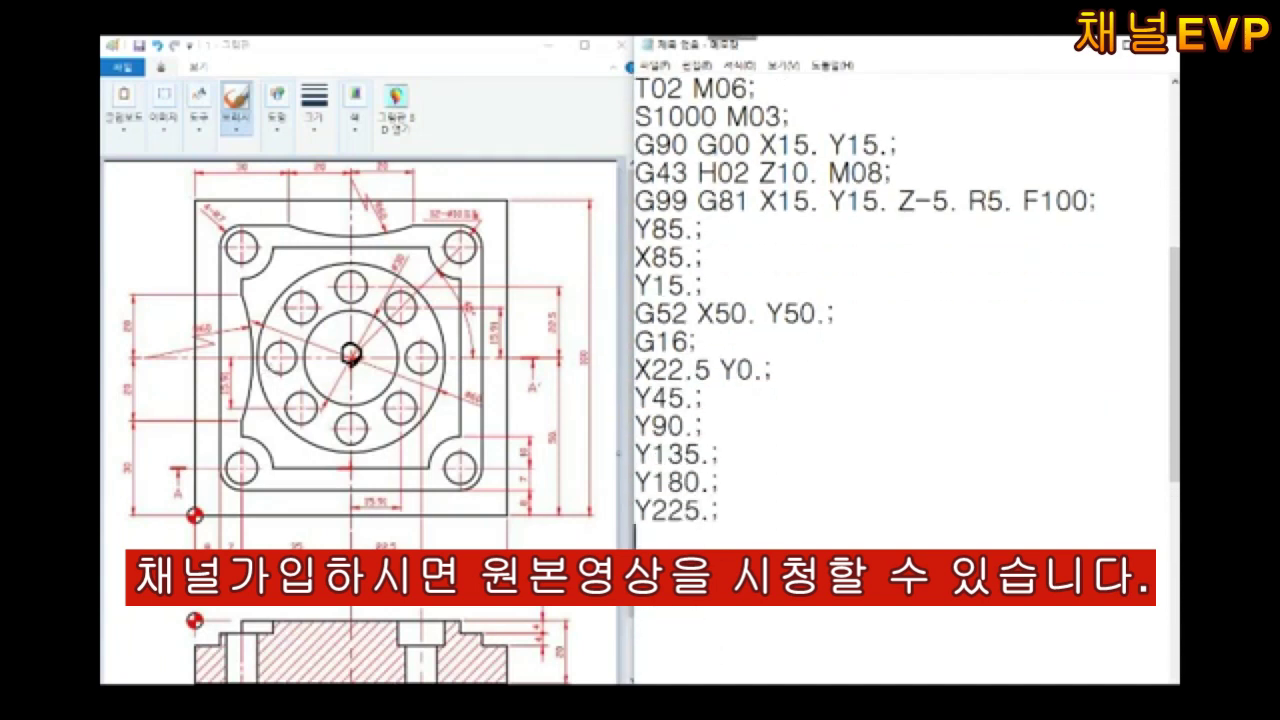
type("Y270.;")
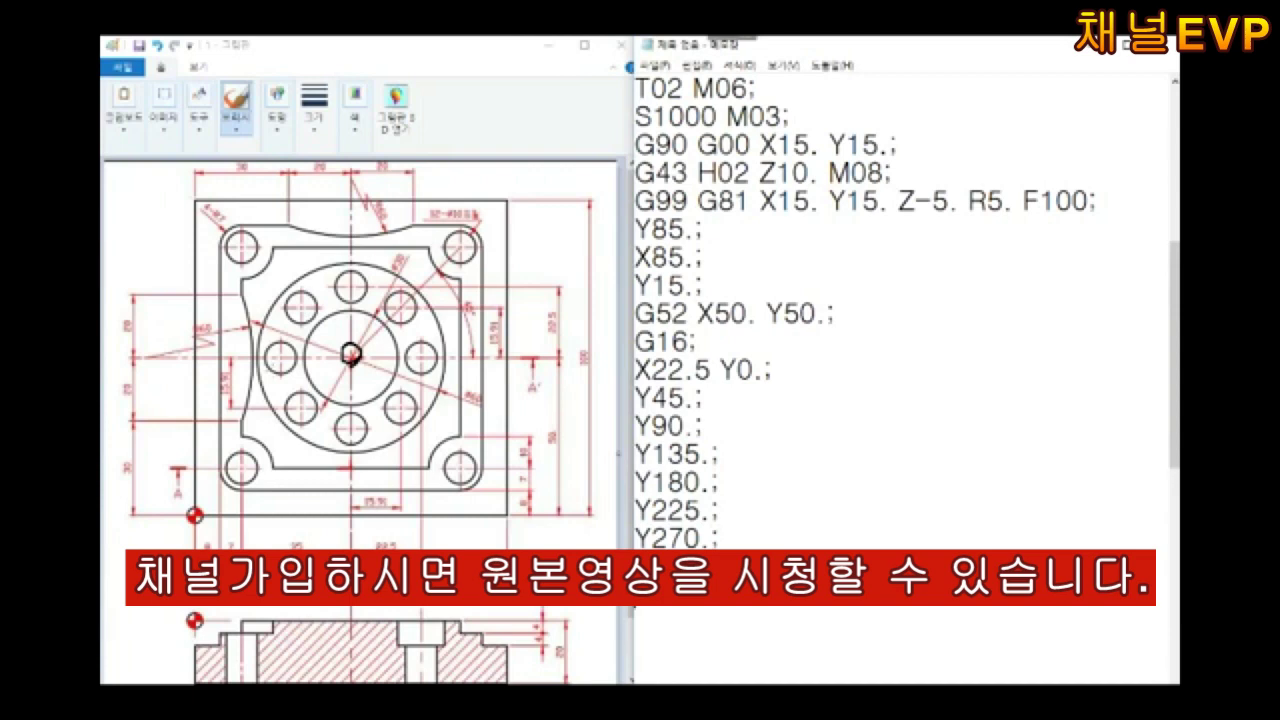
key("Return")
Cancel polar mode and G52, retract to Z150., stop with M01, and add T03 M06;(10)
type("Y315.; G15; G52")
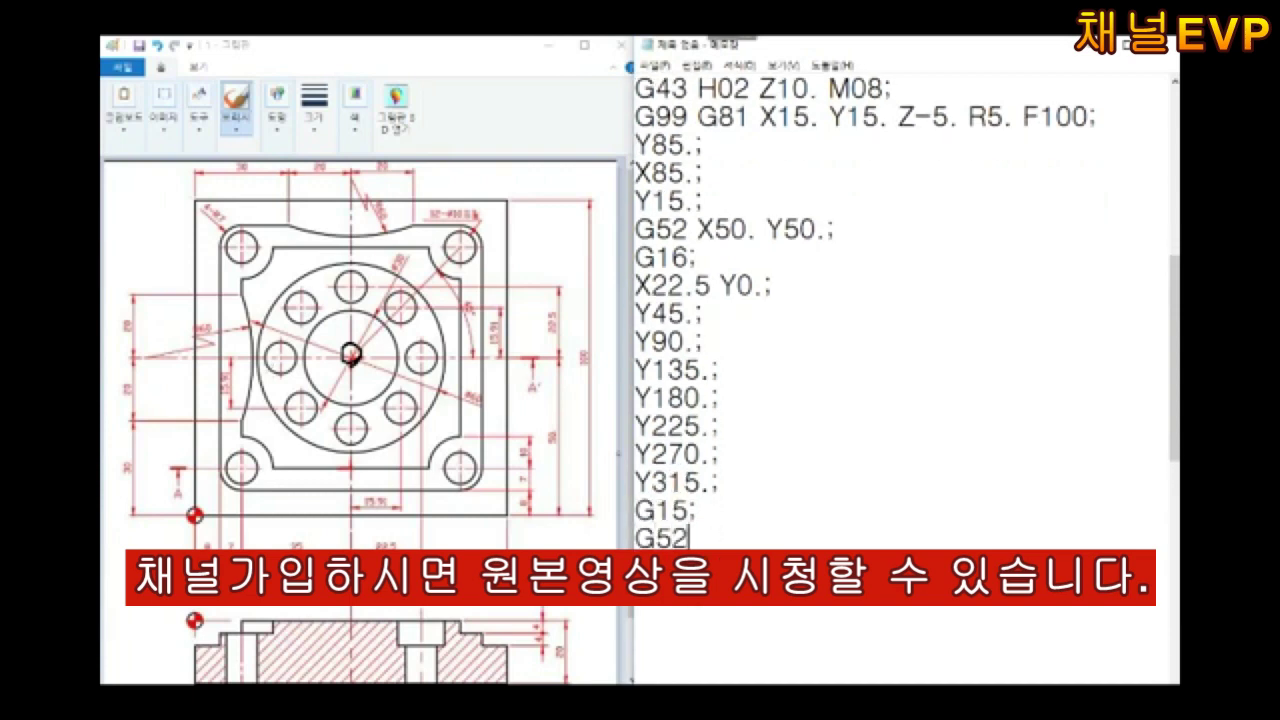
type(" X0. Y0.;")
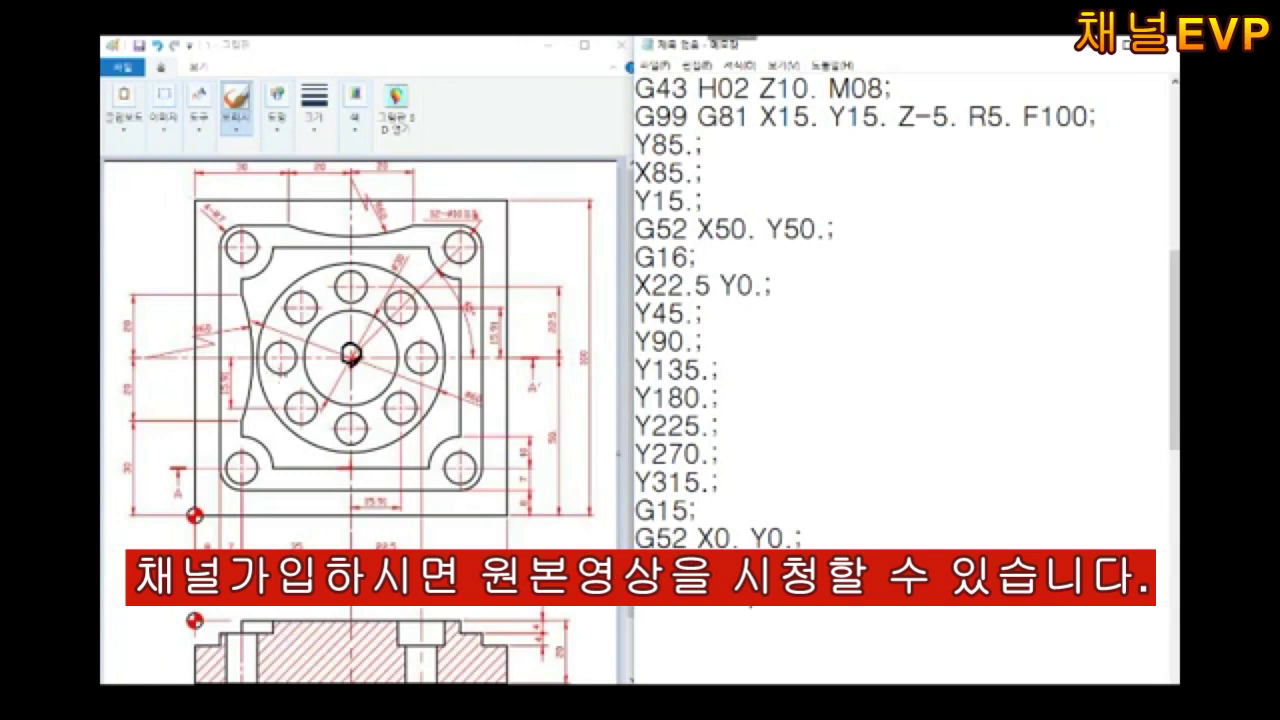
type(" G00 Z150. M09; G49 G80 M05; M01;")
key("Return")
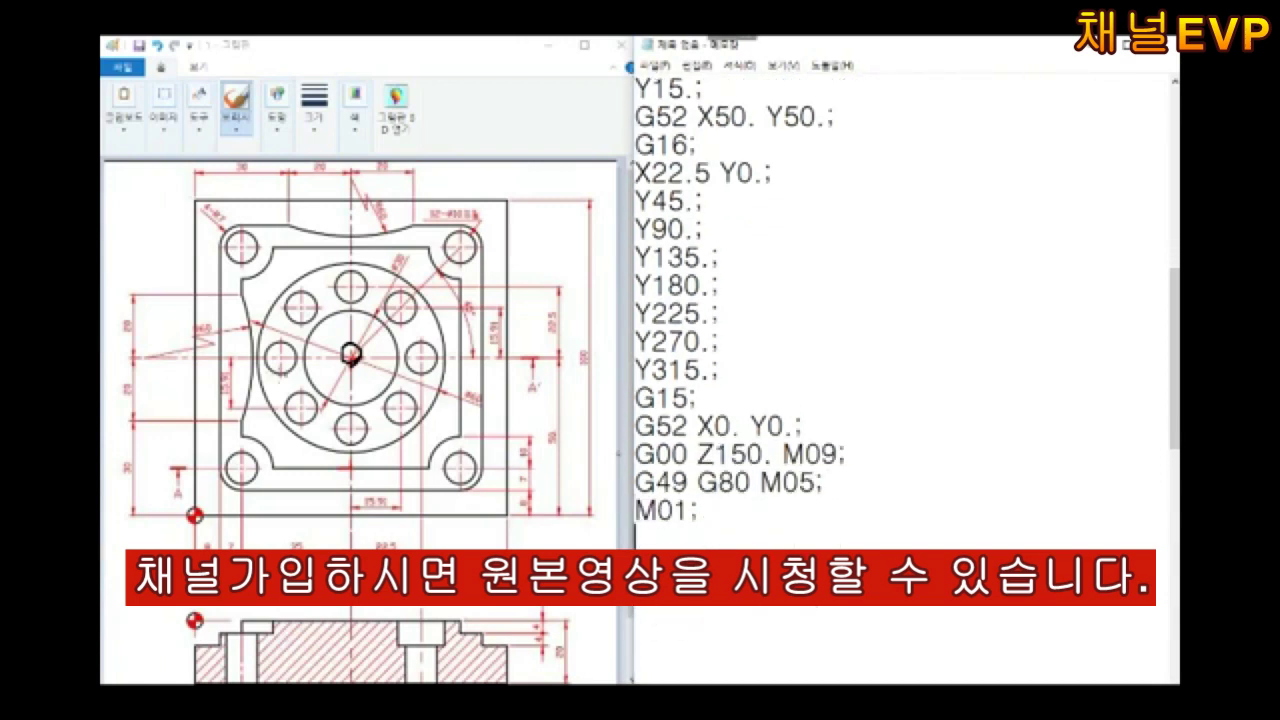
type("T03 M06;(10)")
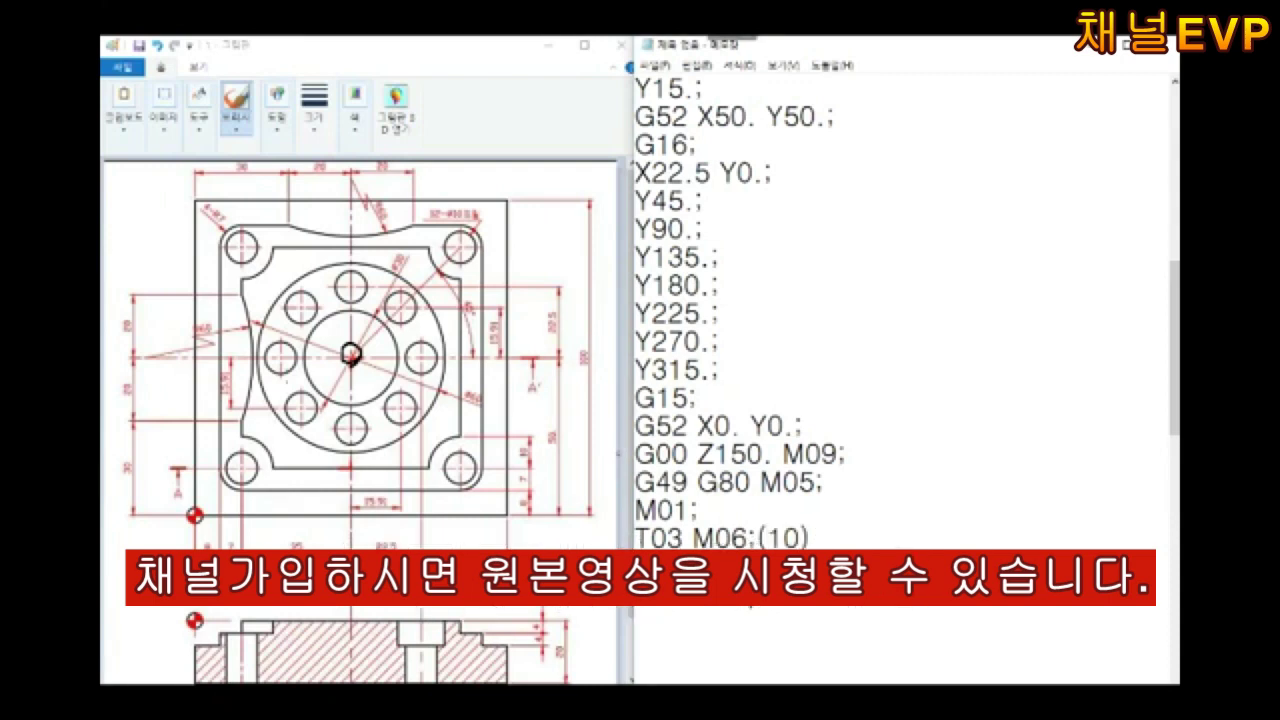
Start the T03 block with G43 H03 Z10. M08 and G83 X15. Y15. Z-25. R5. Q4. F60
scroll(900, 300, "down", 2)
type("G43 H0")
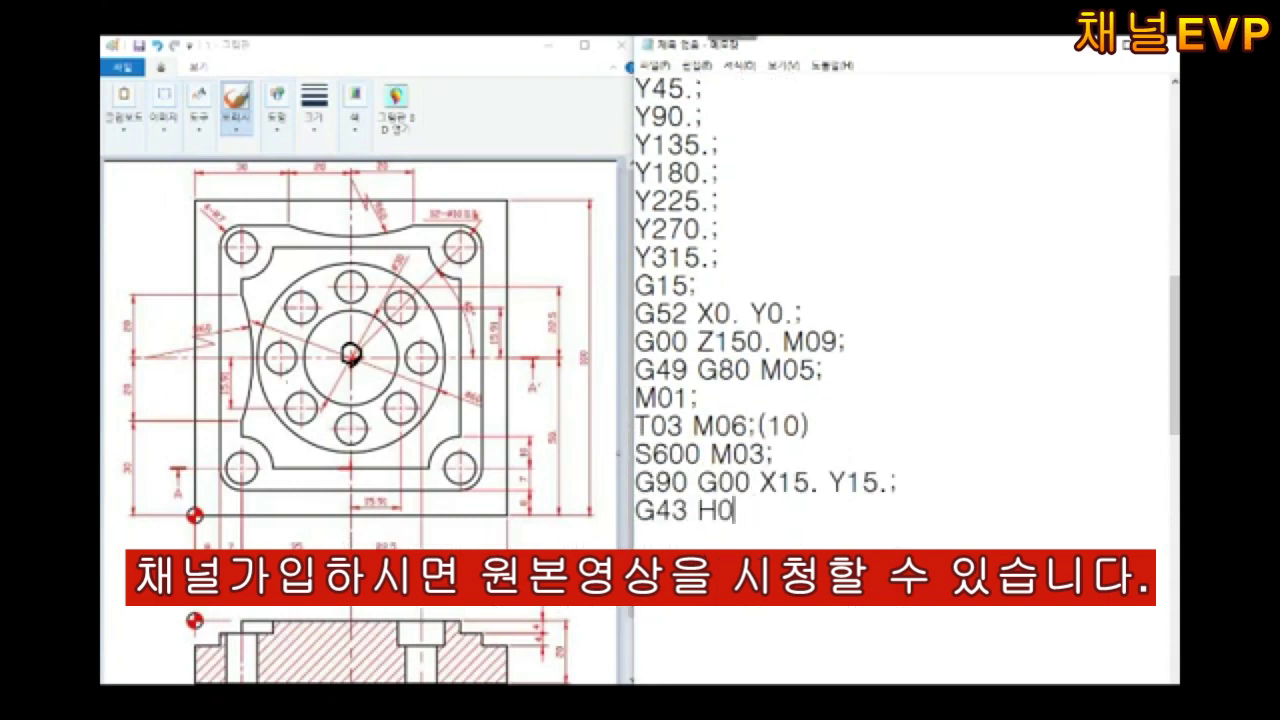
type("3 Z10. M08;")
key("Return")
type("G83 X15. Y15. Z-25.")
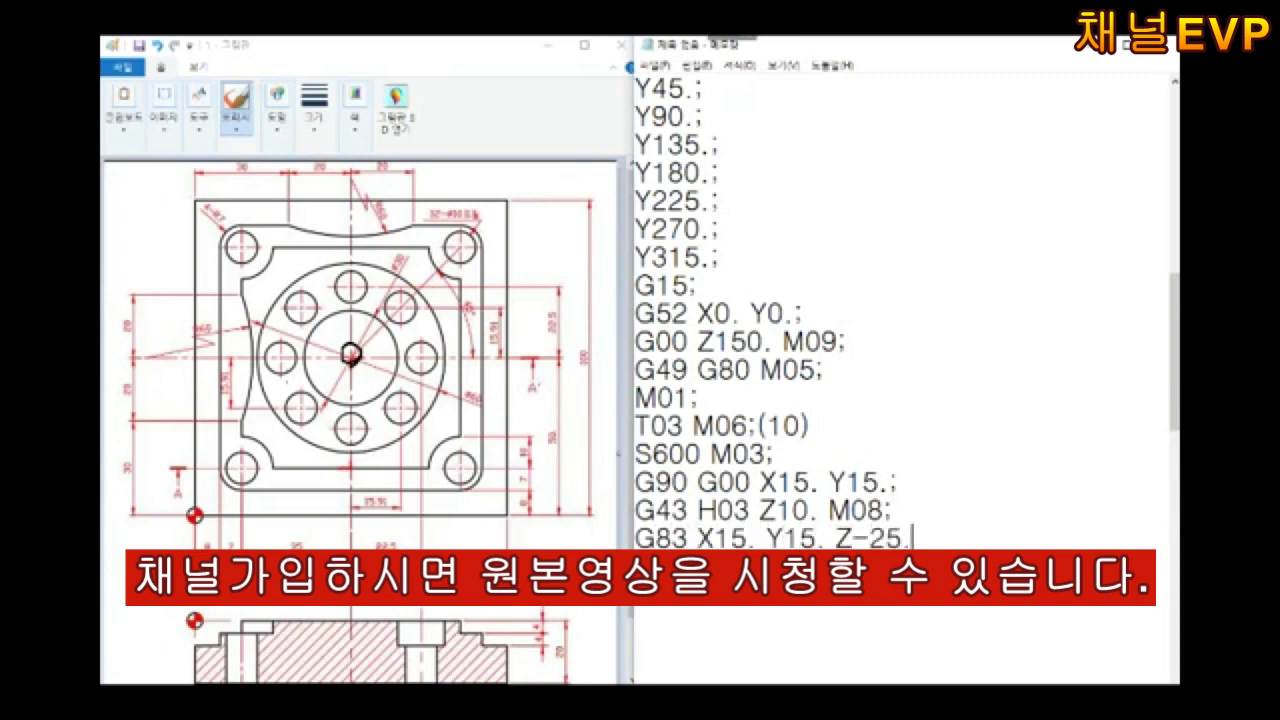
type(" R5. Q4. F60;")
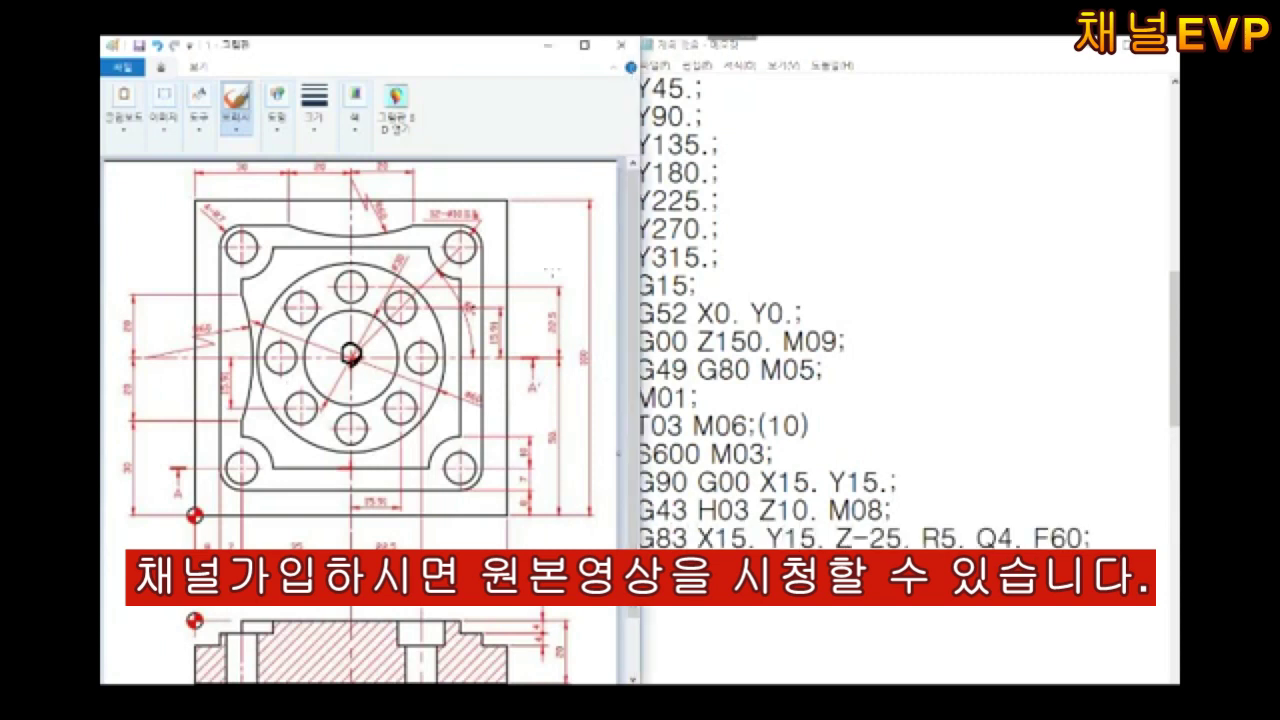
Copy the corner and bolt-circle hole positions and paste them after the G83 line
scroll(850, 300, "up", 4)
left_click_drag(636, 251, 700, 370)
key("ctrl+c")
left_click(661, 634)
key("ctrl+v")
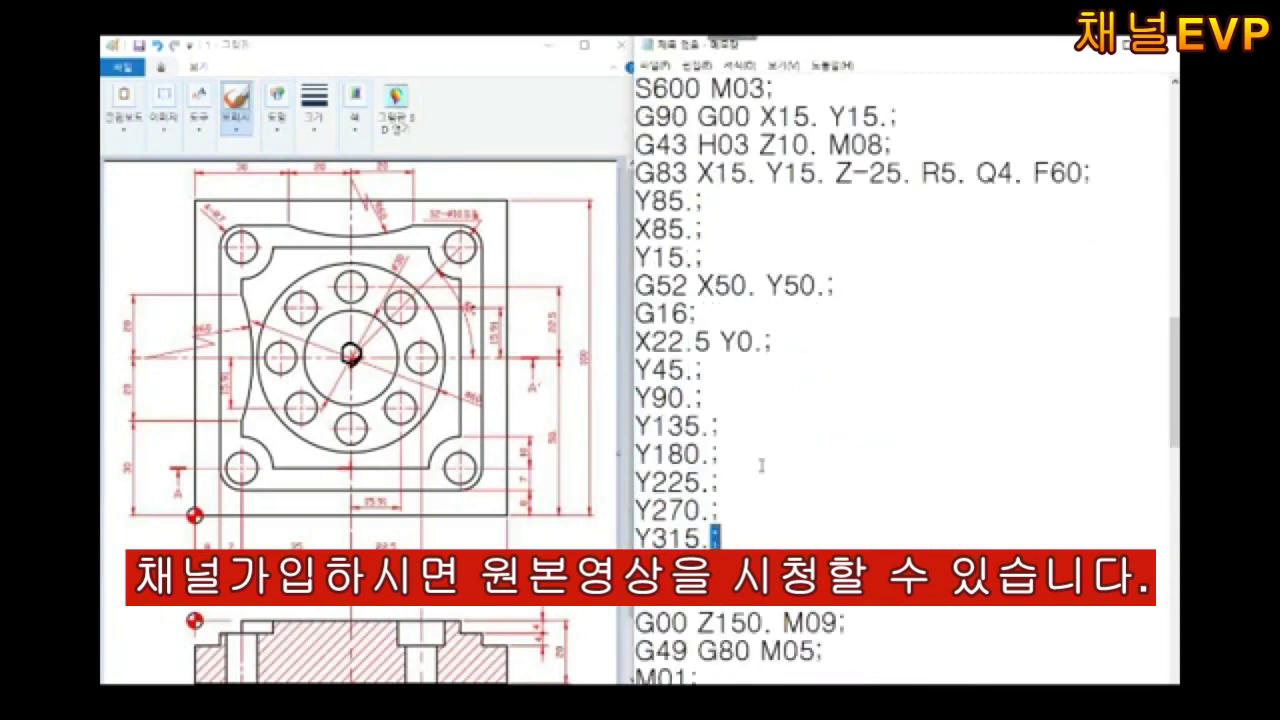
scroll(777, 518, "down", 2)
left_click(719, 524)
scroll(719, 524, "down", 2)
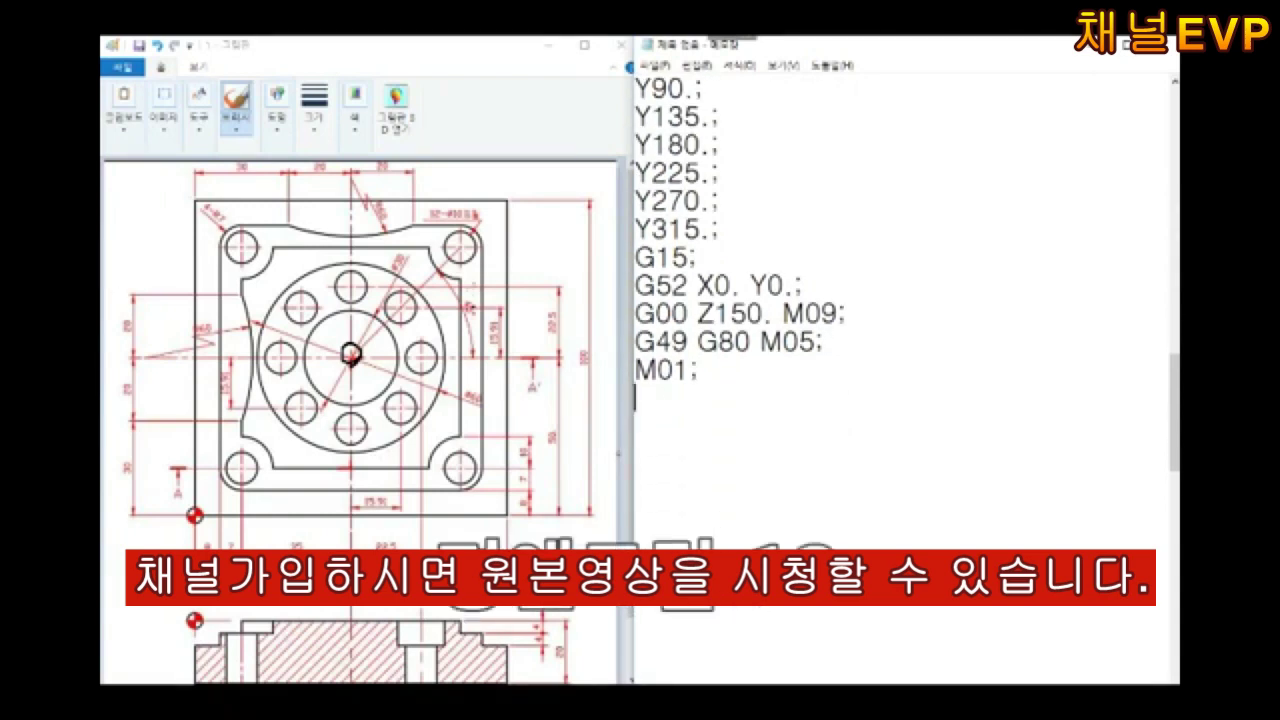
Add T04 M06;(12), S1500 M03, rapid to X-10. Y-10., G43 H04 Z10. M08, and plunge Z-4. F150
type("T04 M06;(12")
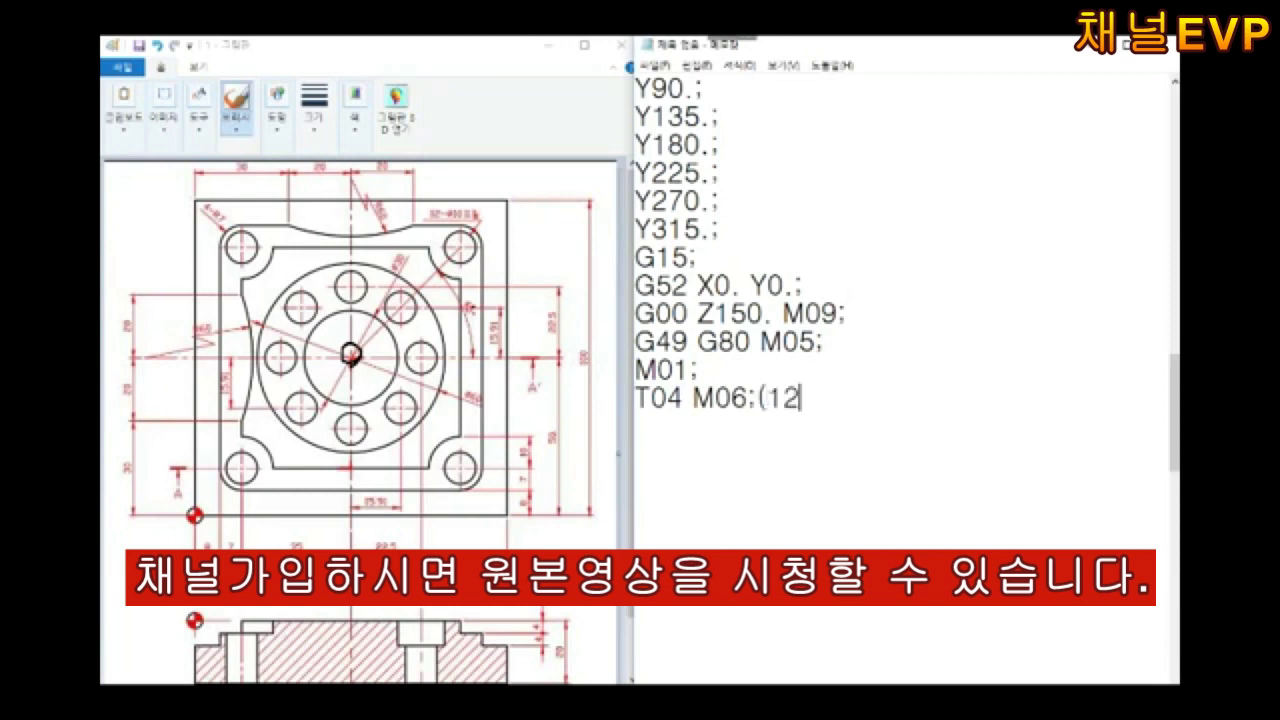
type(")")
key("Return")
type("S1500 M03; G90 G00 X-10")
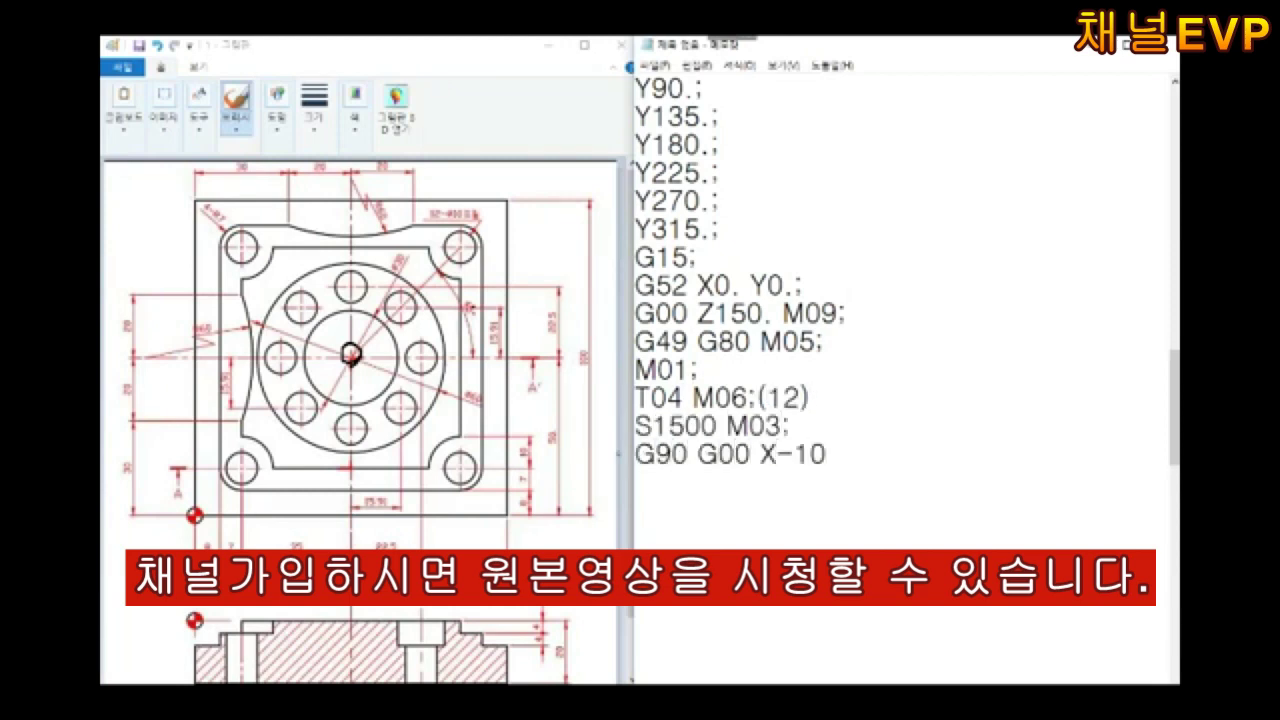
type(". Y-10.; G43 H04 Z10. M08;")
key("Return")
type("G01 Z-")
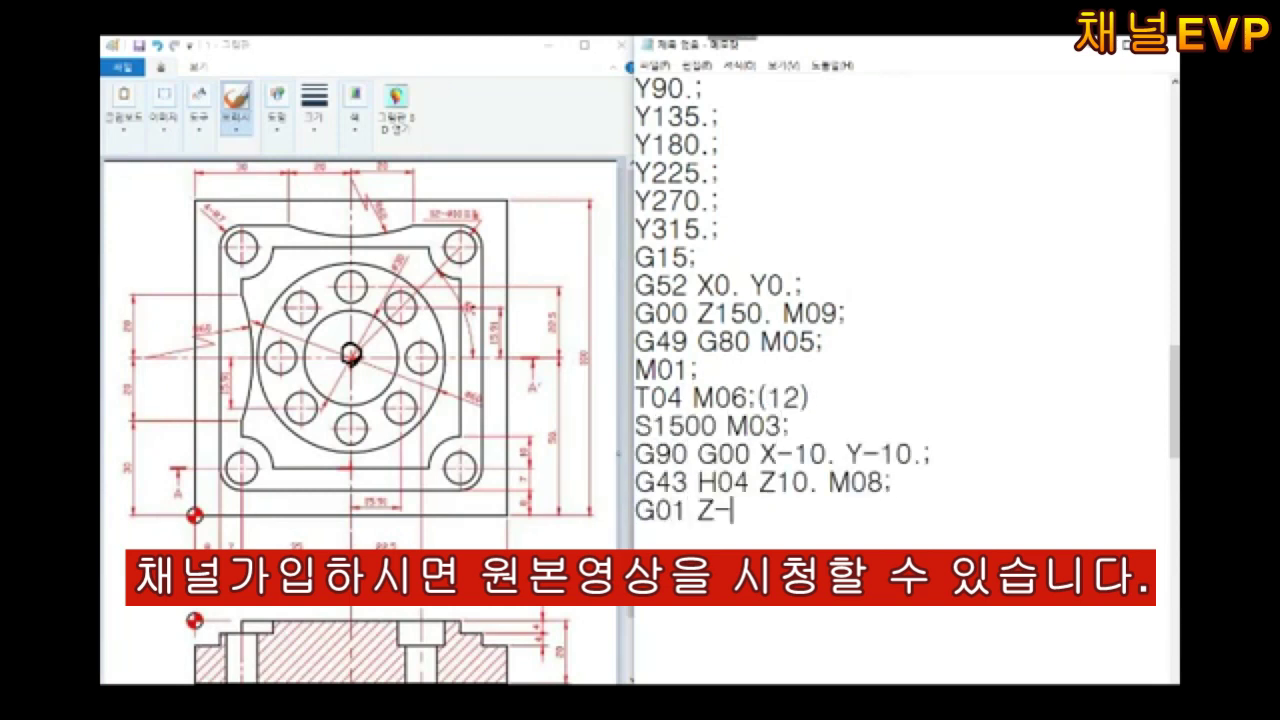
type("4. F150;")
key("Return")
Add the G41 D04 compensated square moves: X8., Y8., X15., Y85., X85., Y15., X15
type("G41 D04 X")
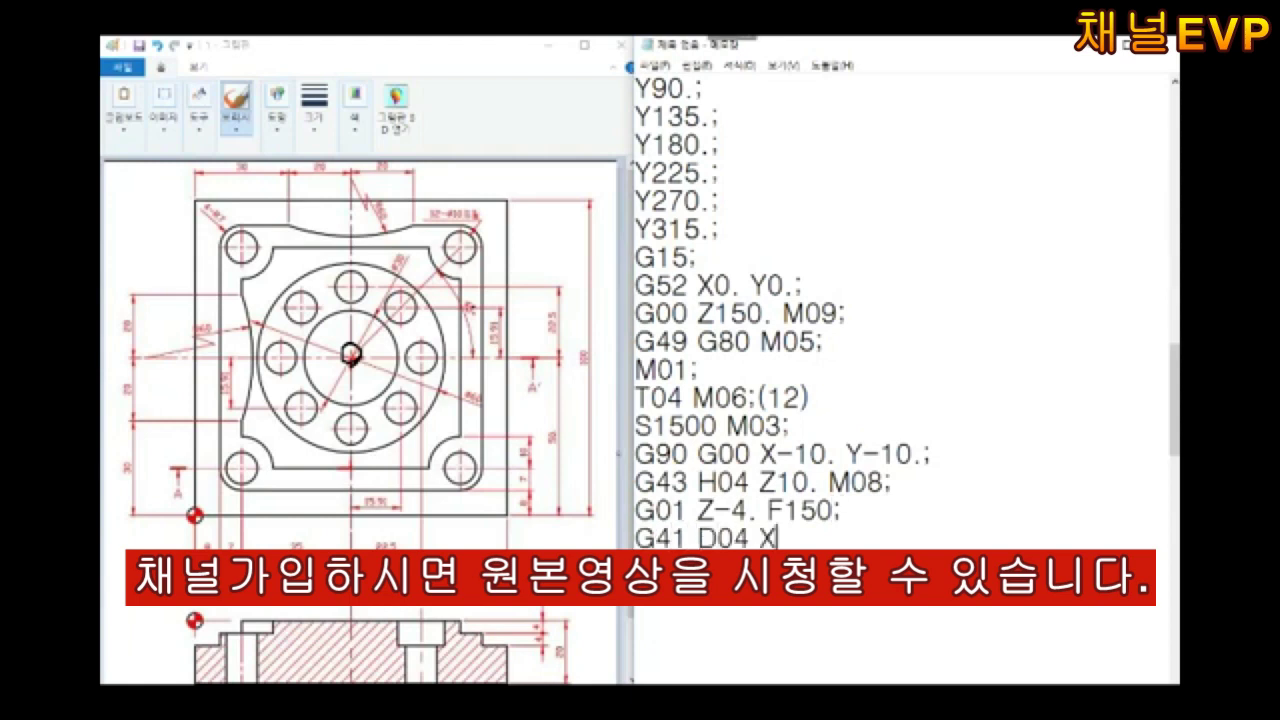
key("alt+Tab")
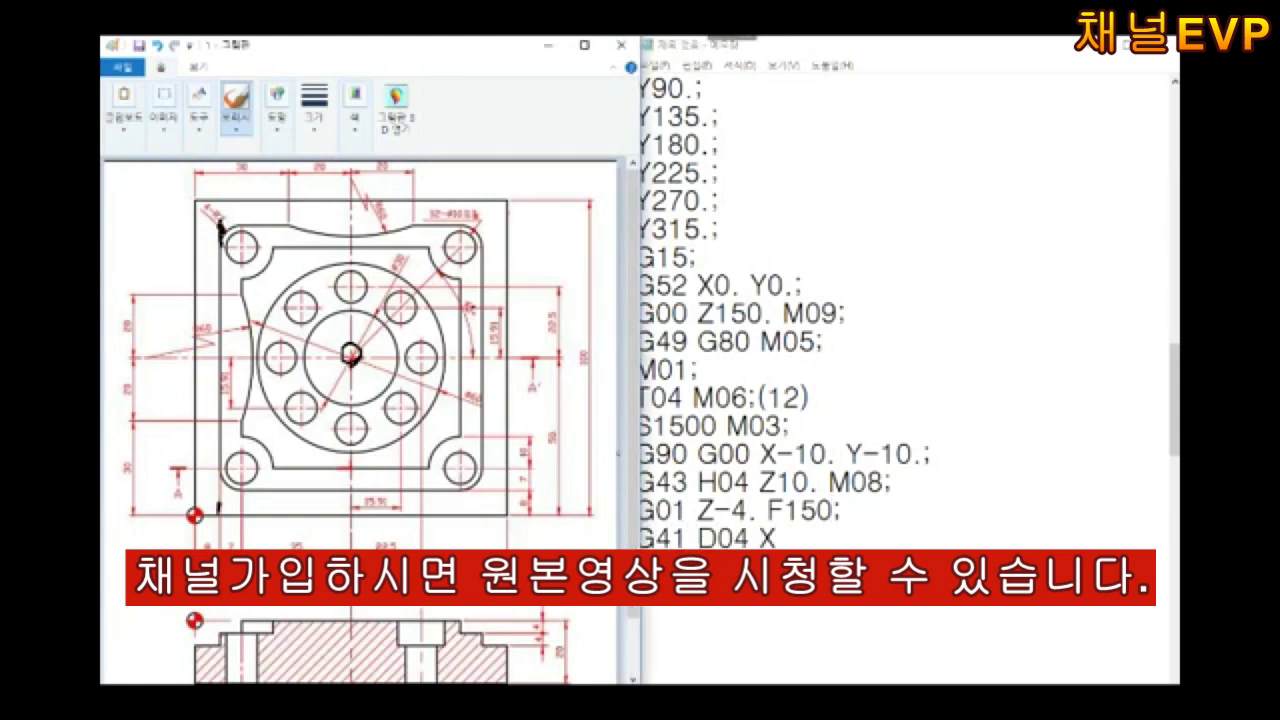
key("alt+Tab")
type("8.;")
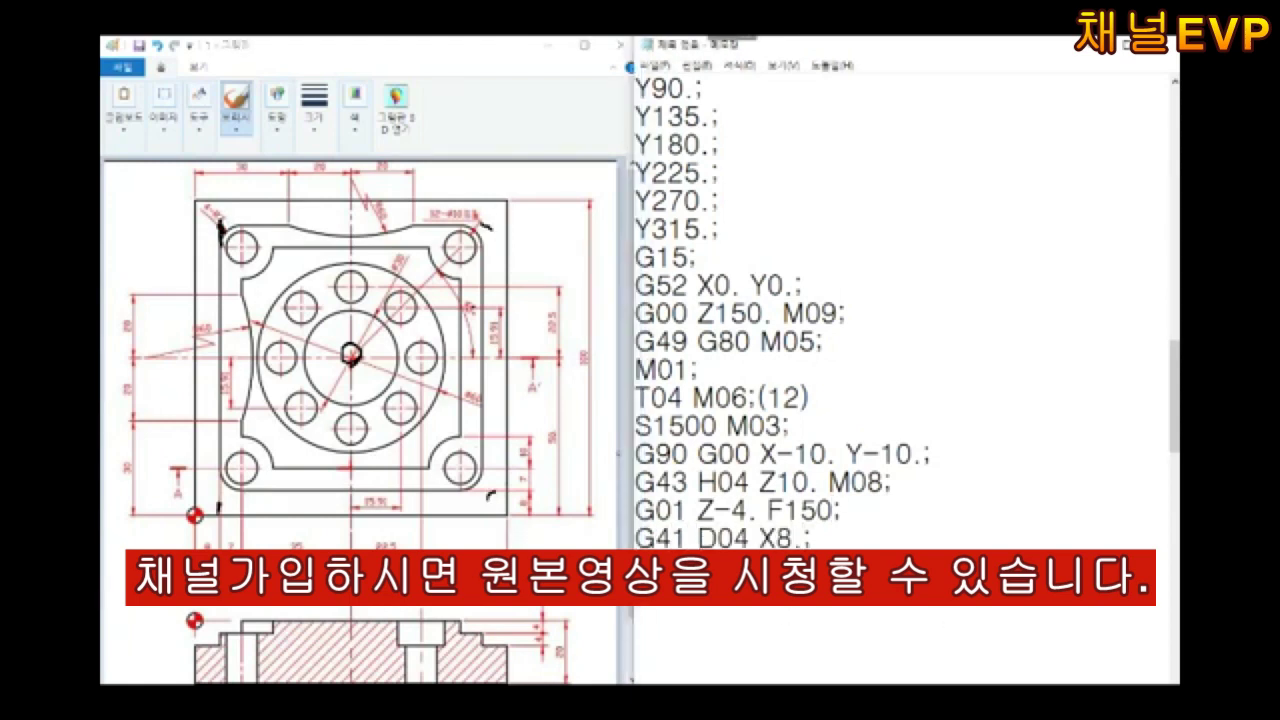
type("Y8.")
type(";")
key("Return")
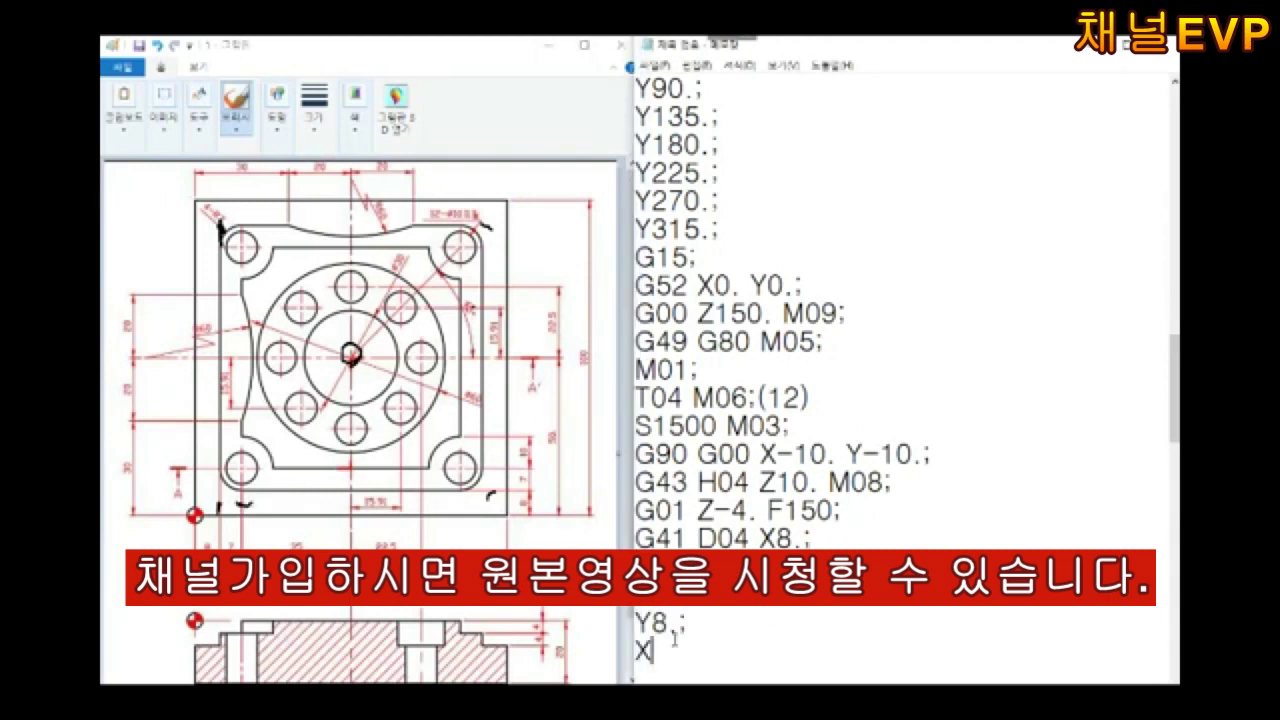
type("15.;")
scroll(900, 360, "down", 3)
key("Return")
type("Y85.;")
key("Return")
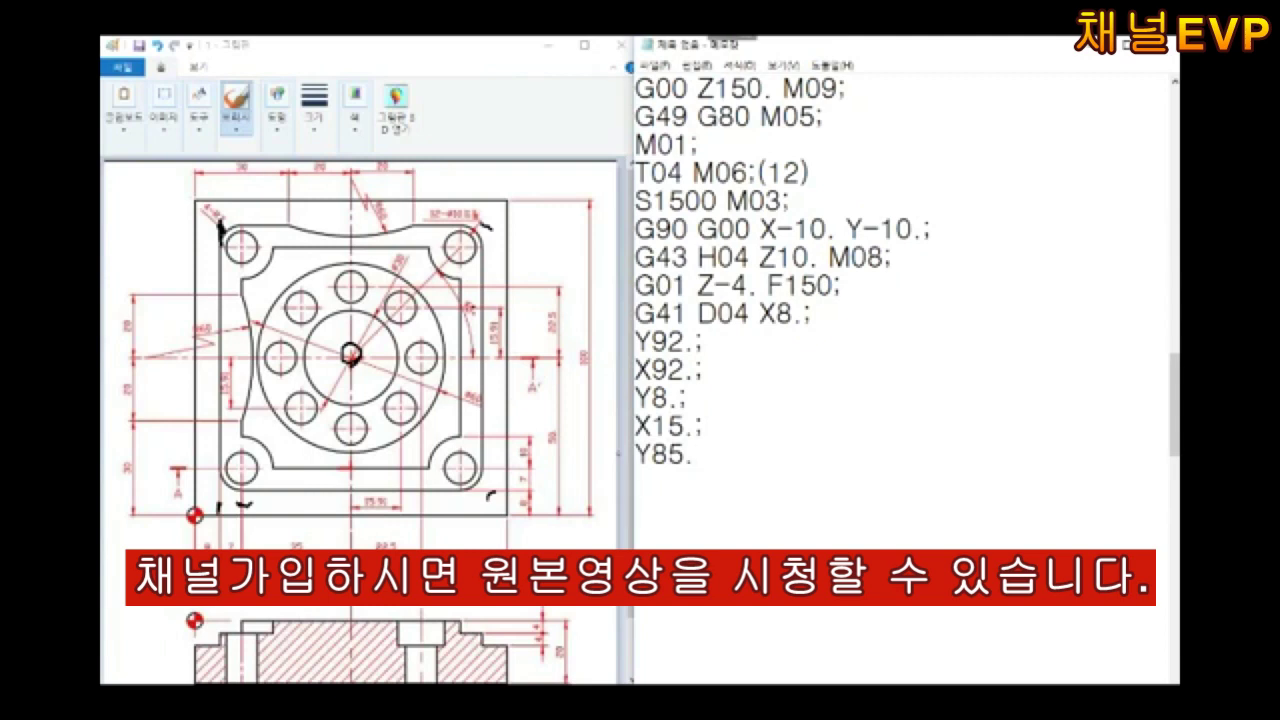
type("X85.; Y15.; X15.;")
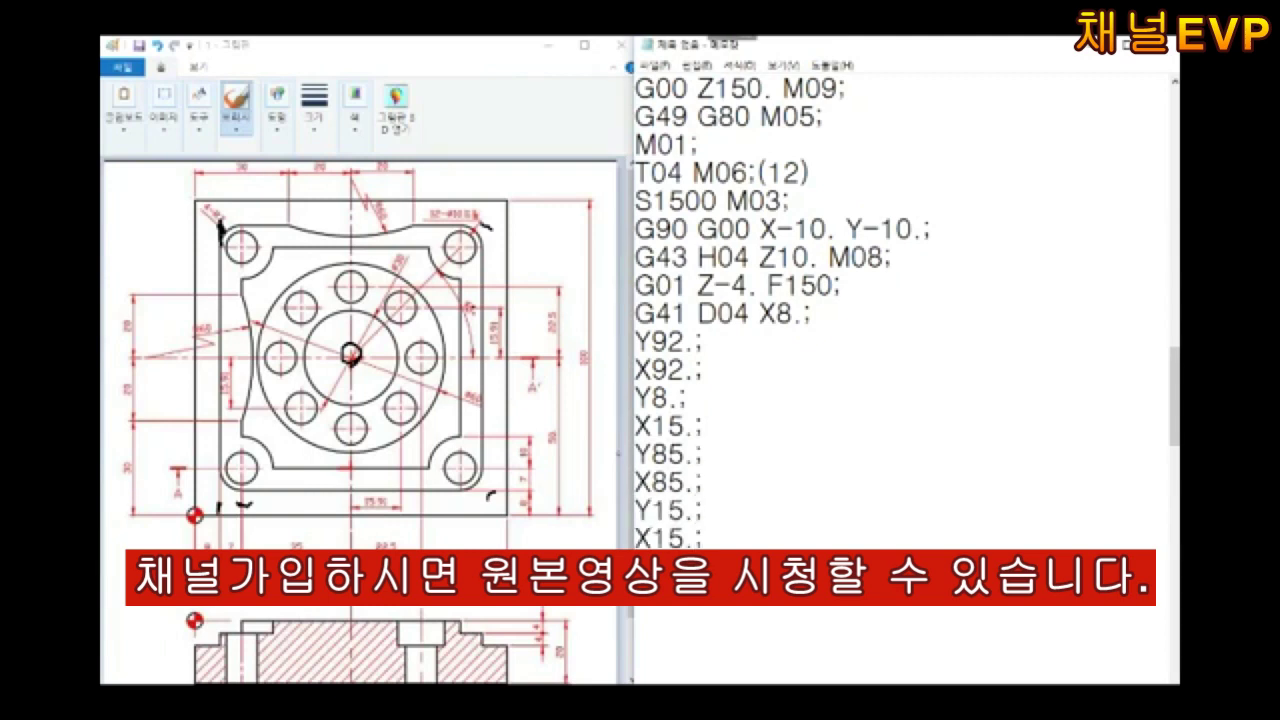
left_click_drag(242, 480, 254, 415)
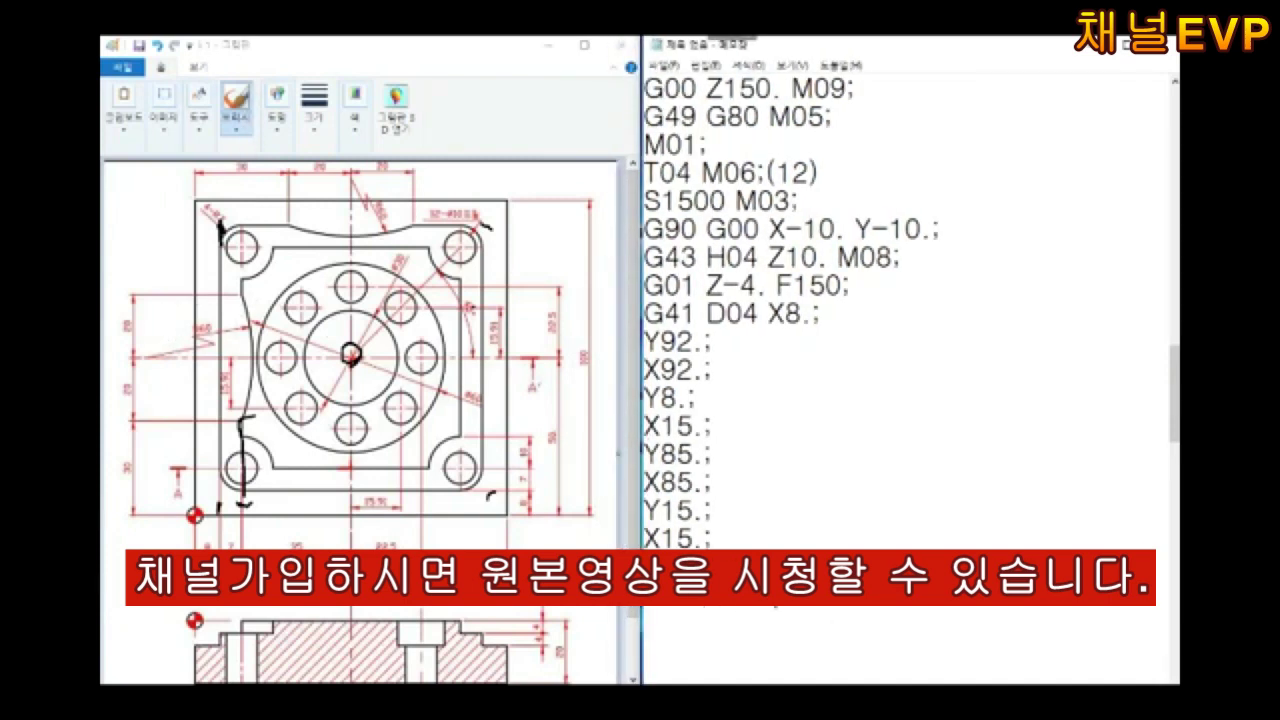
scroll(900, 350, "down", 1)
type("G01 Y")
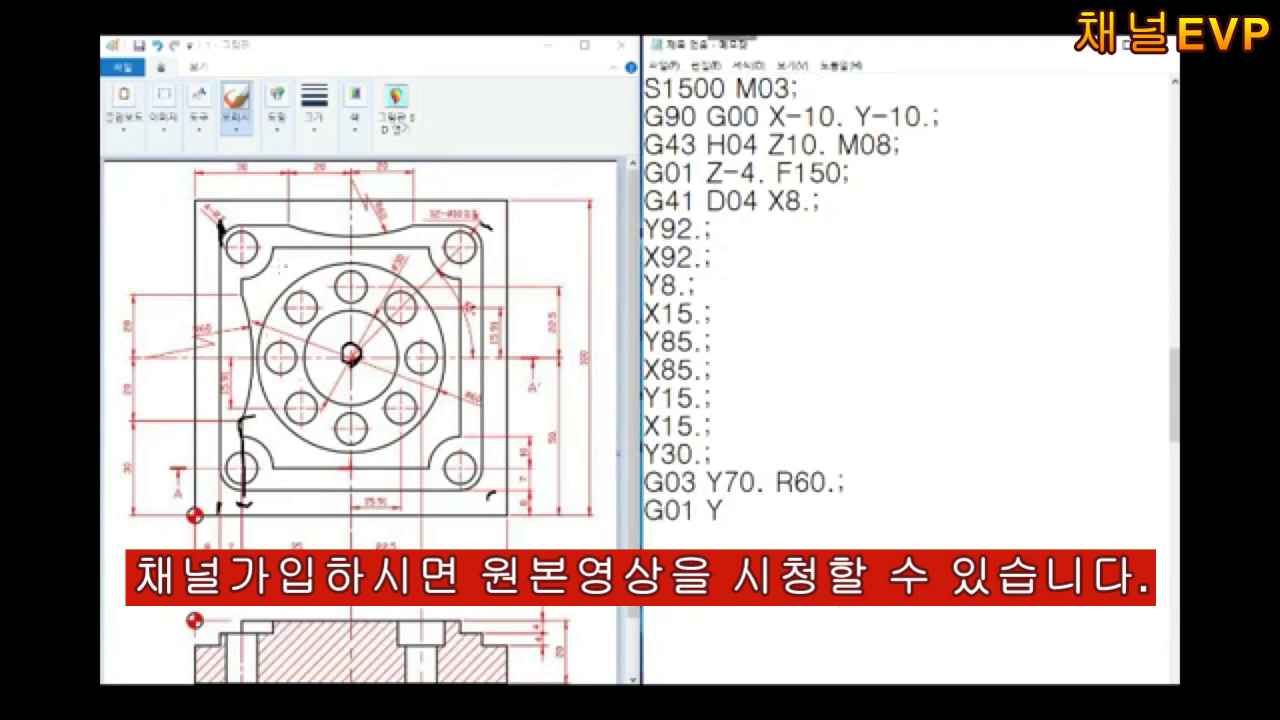
Finish the Z-4. pocket with G03 R60 and R10 corner arcs plus the connecting G01 moves
type("75.;")
key("Return")
type("G03 X25. Y")
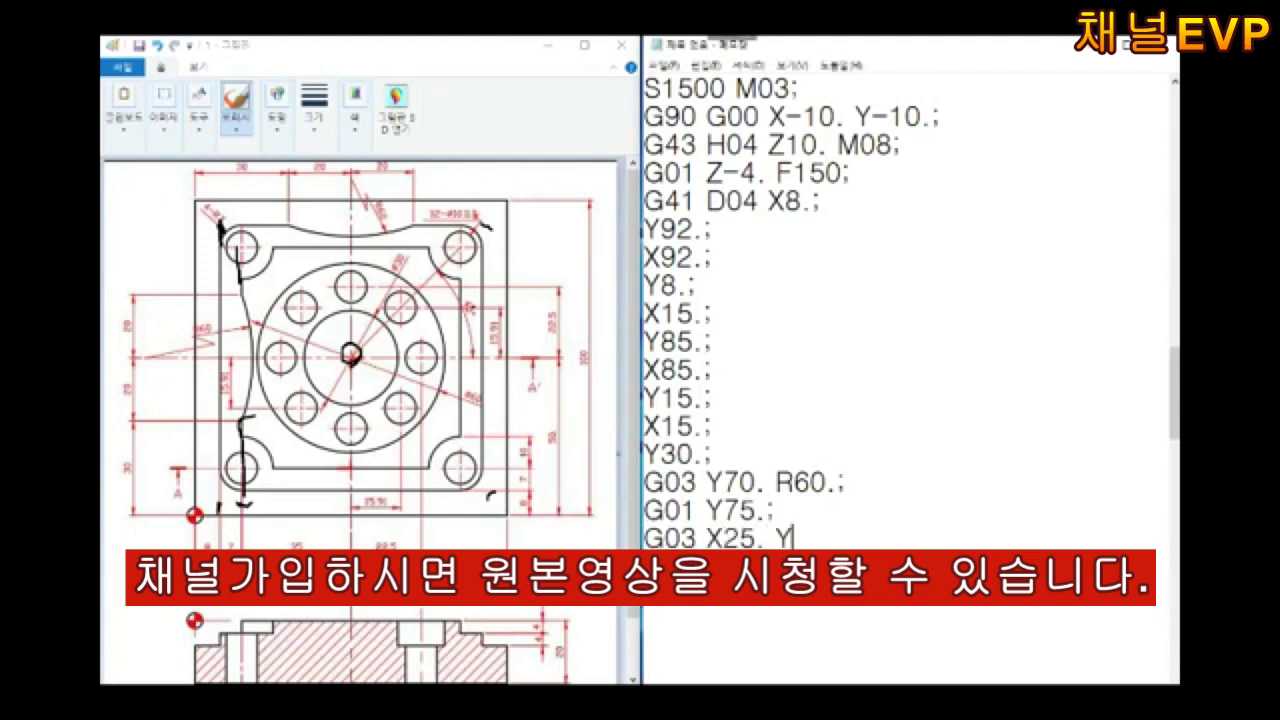
type("85. R10.;")
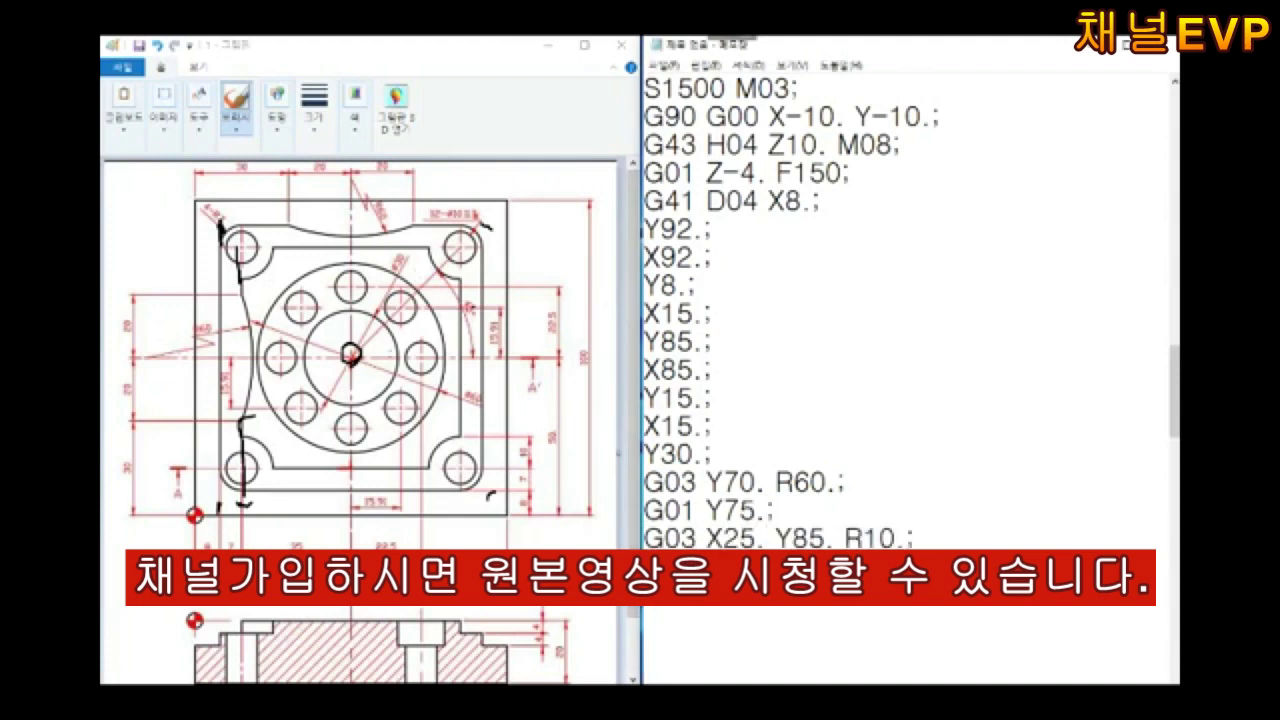
left_click_drag(268, 244, 276, 250)
left_click(650, 230)
key("Return")
type("G01")
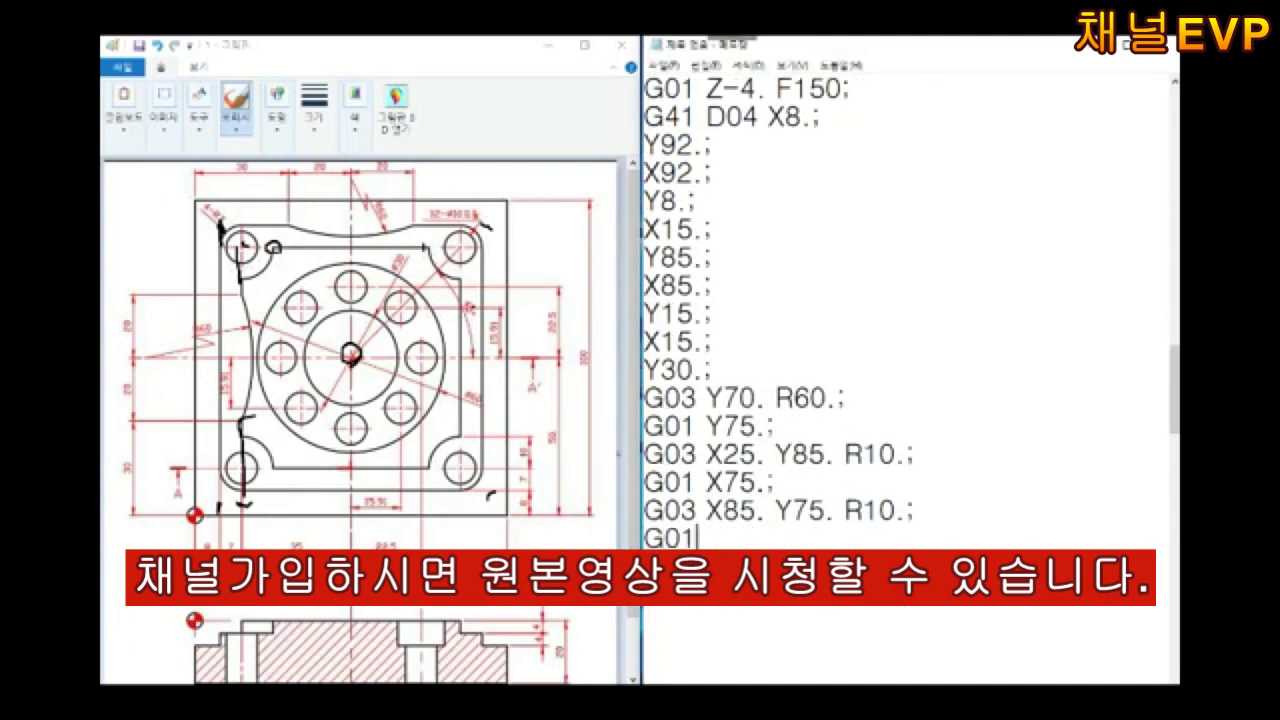
type(" Y25.;")
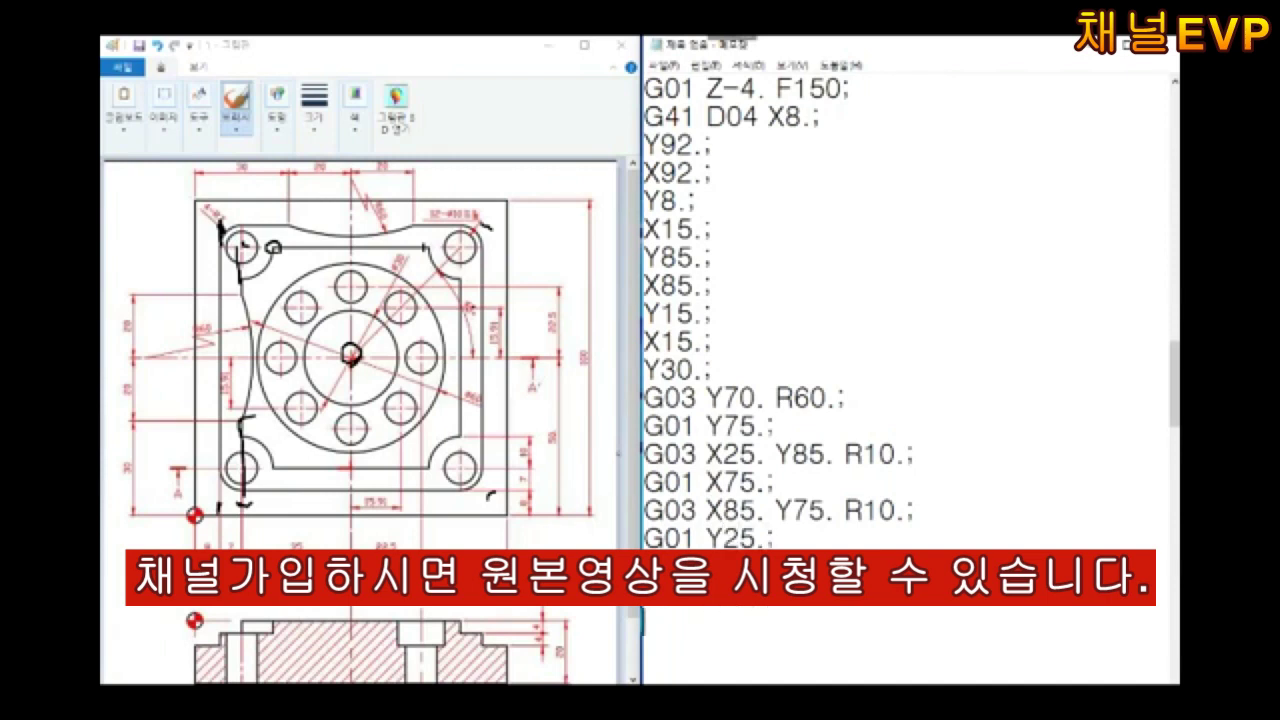
key("Return")
type("G03 X75. Y15. R10.;")
key("Return")
type("G01 X25.;")
key("Return")
type("G0X15. Y25. R10.")
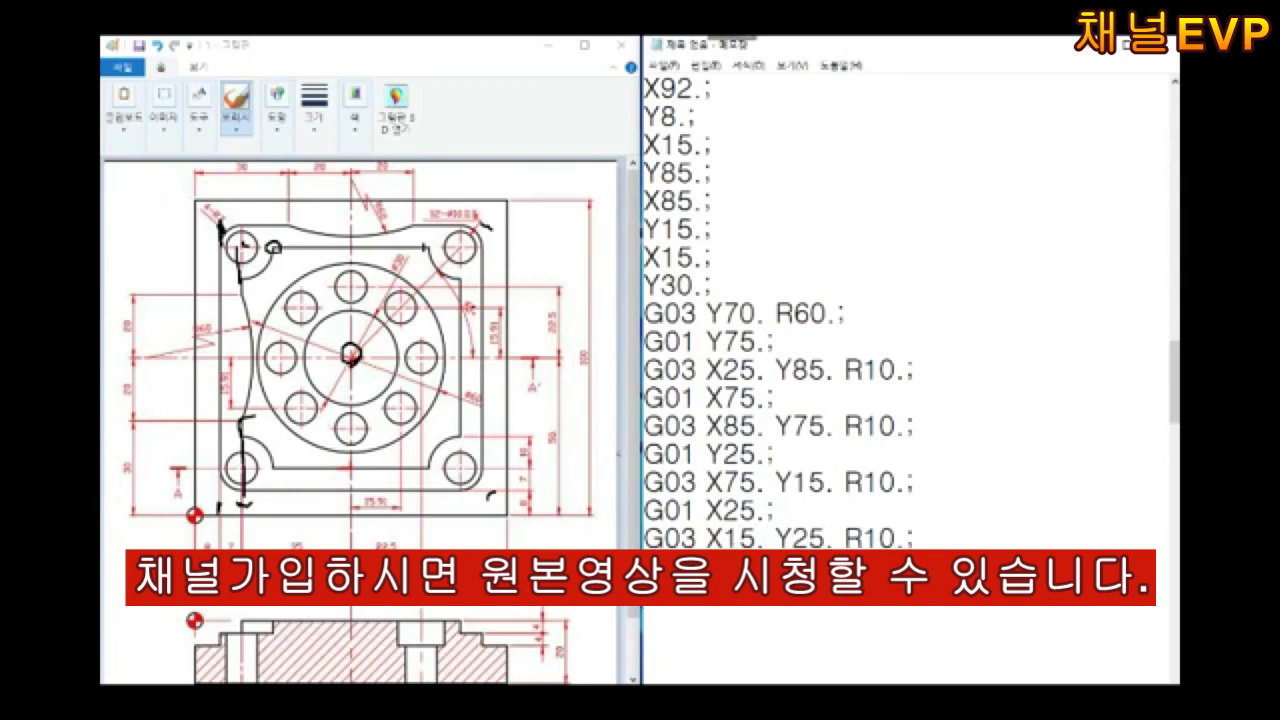
type("0 G00 X-10. Y-")
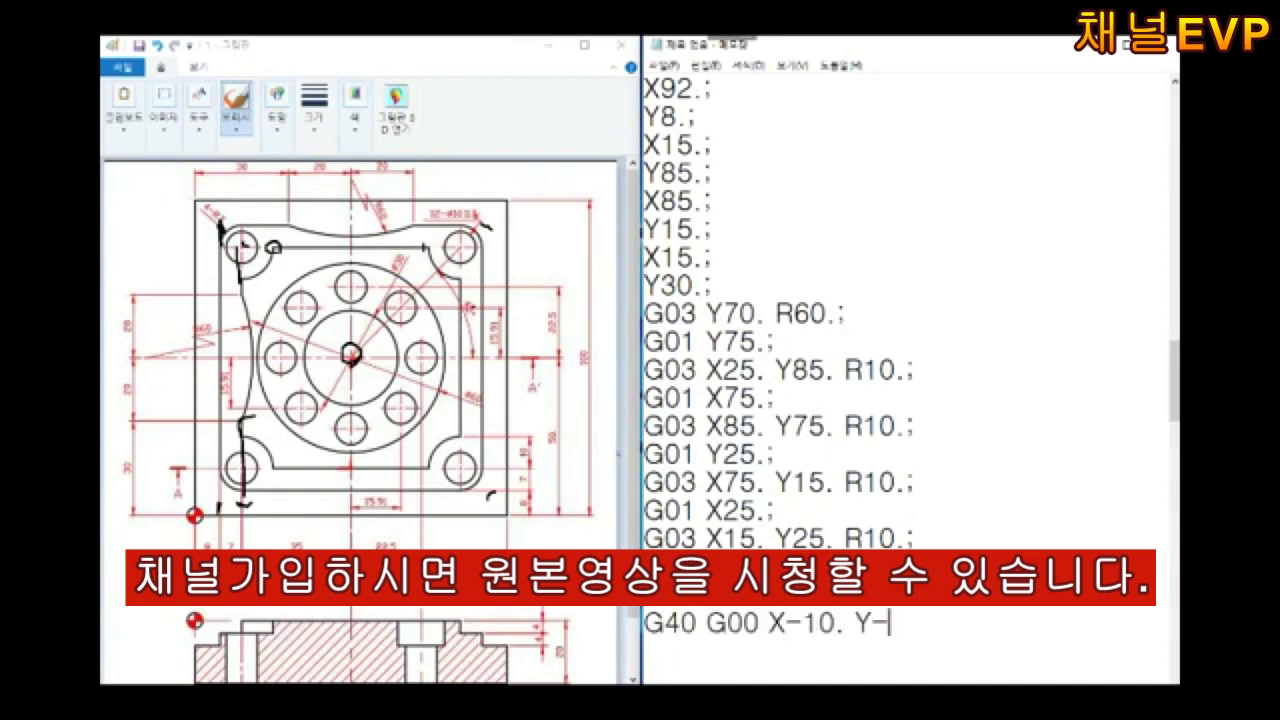
type("10.;")
scroll(900, 360, "down", 1)
scroll(900, 360, "down", 1)
Plunge to Z-8. and cut the G41 D01 outer contour through X8., Y92., X92., Y8
left_click_drag(545, 622, 535, 628)
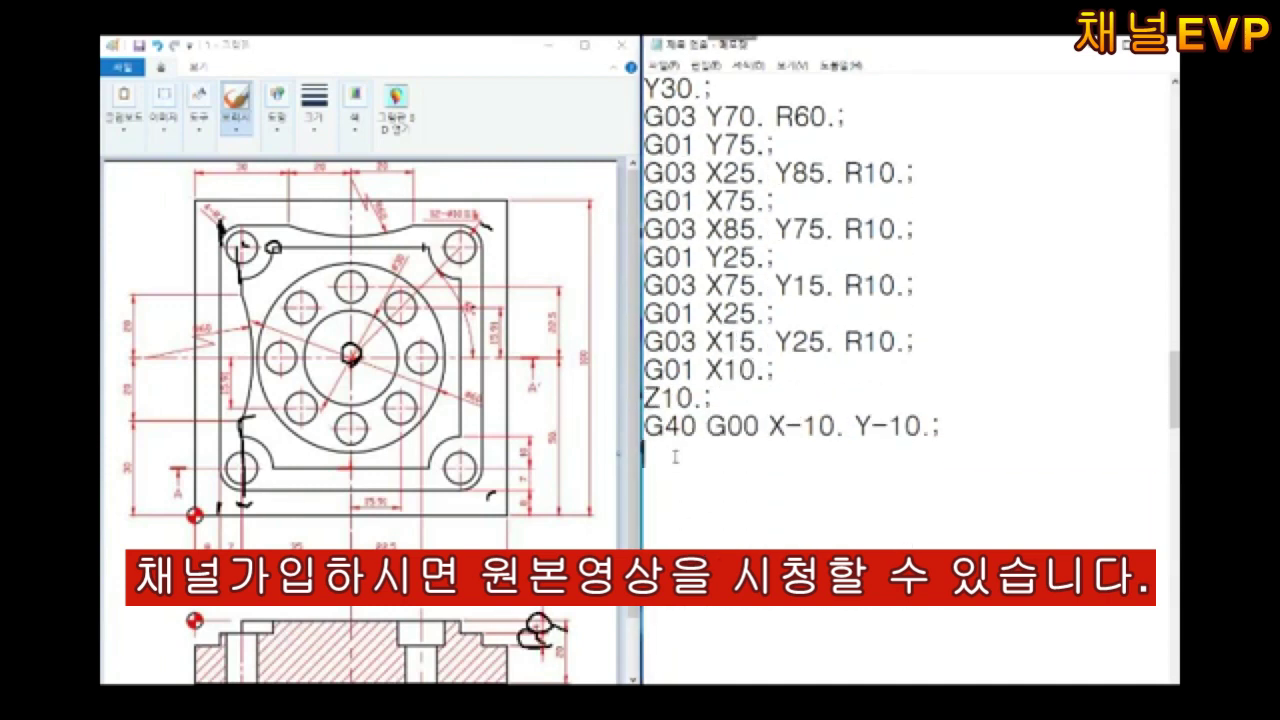
type("G01 Z-")
key("Return")
type("G441")
key("BackSpace")
key("BackSpace")
type("1 D0")
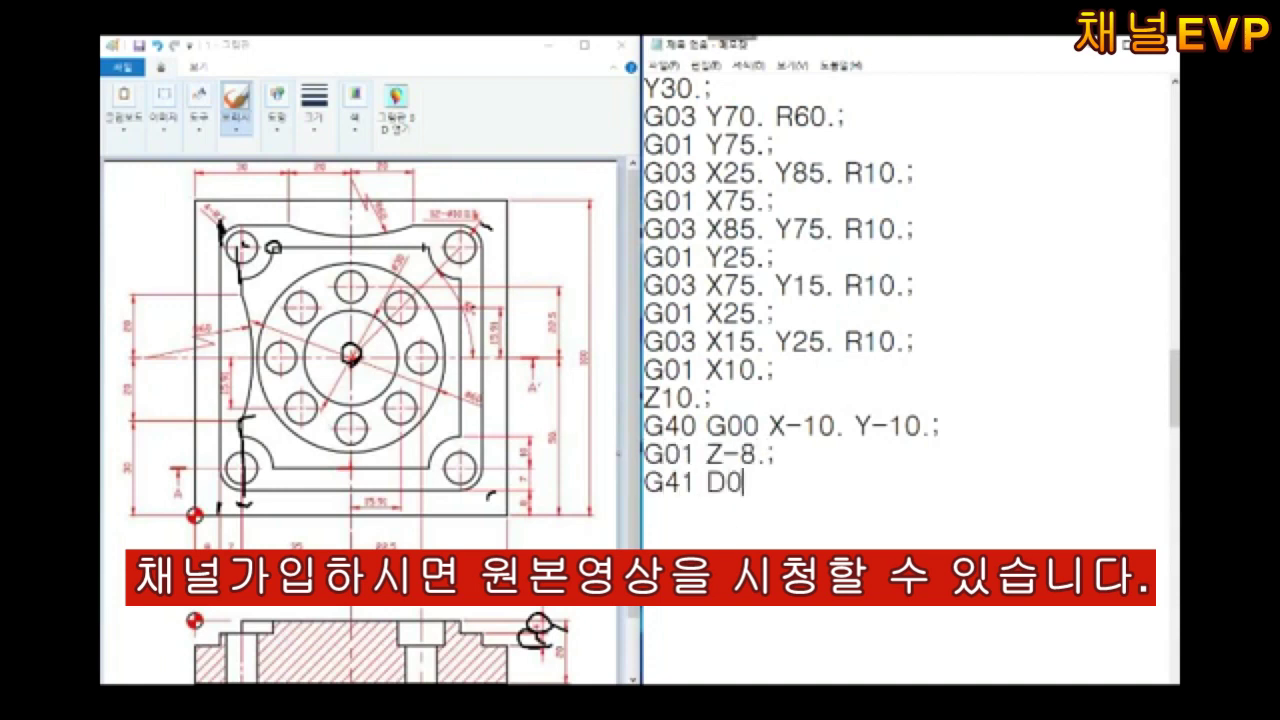
type("1 X8.; Y92.")
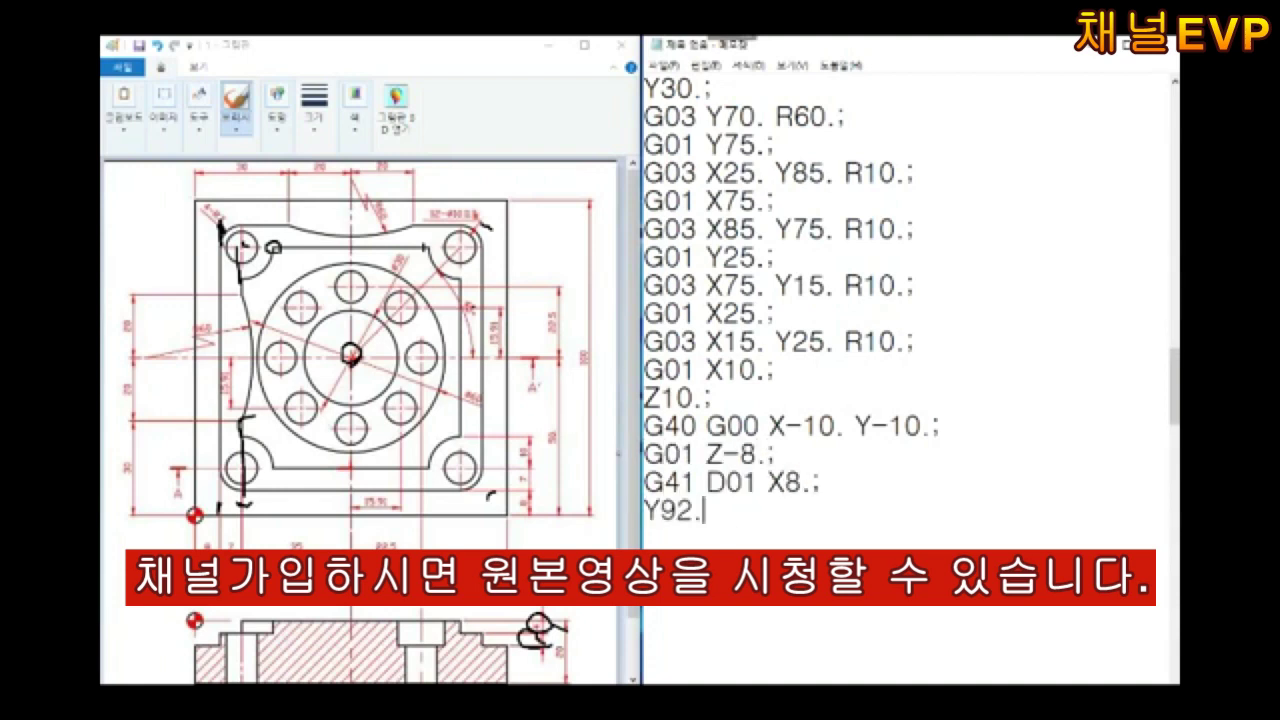
type(";")
key("Return")
type("X92.;")
key("Return")
type("Y8.;")
key("Return")
type("X8.;")
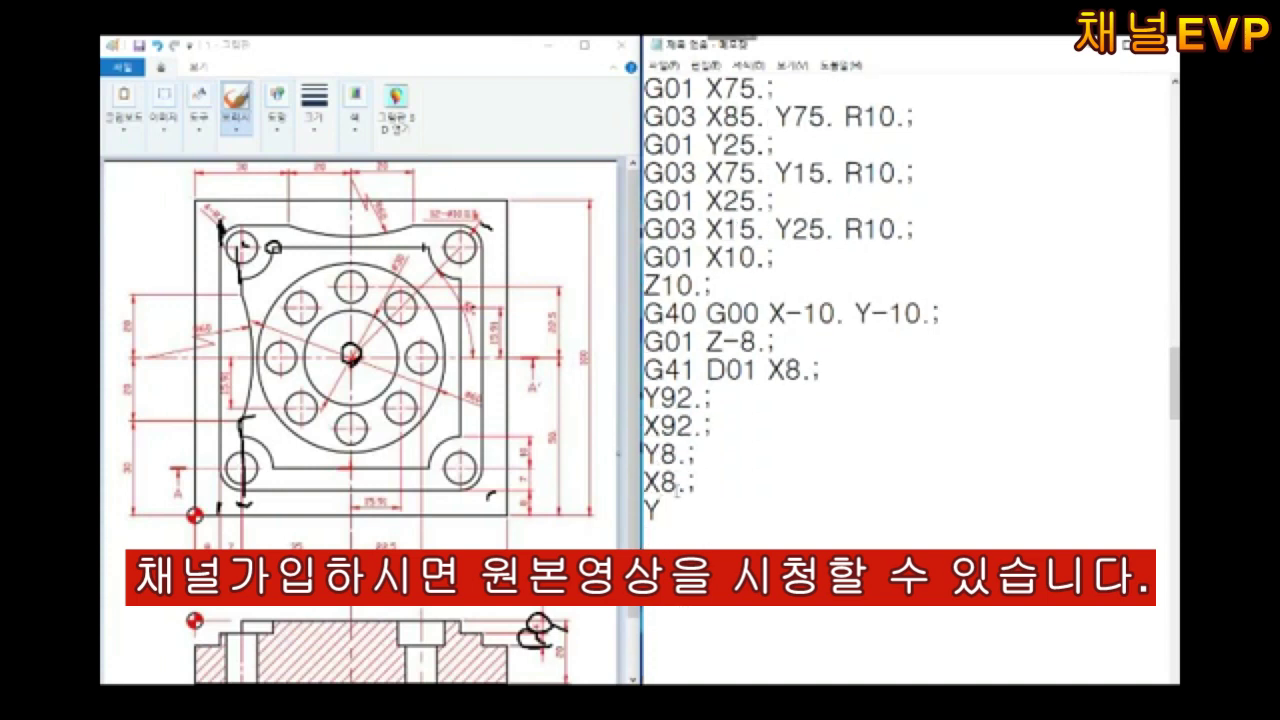
left_click_drag(230, 192, 222, 228)
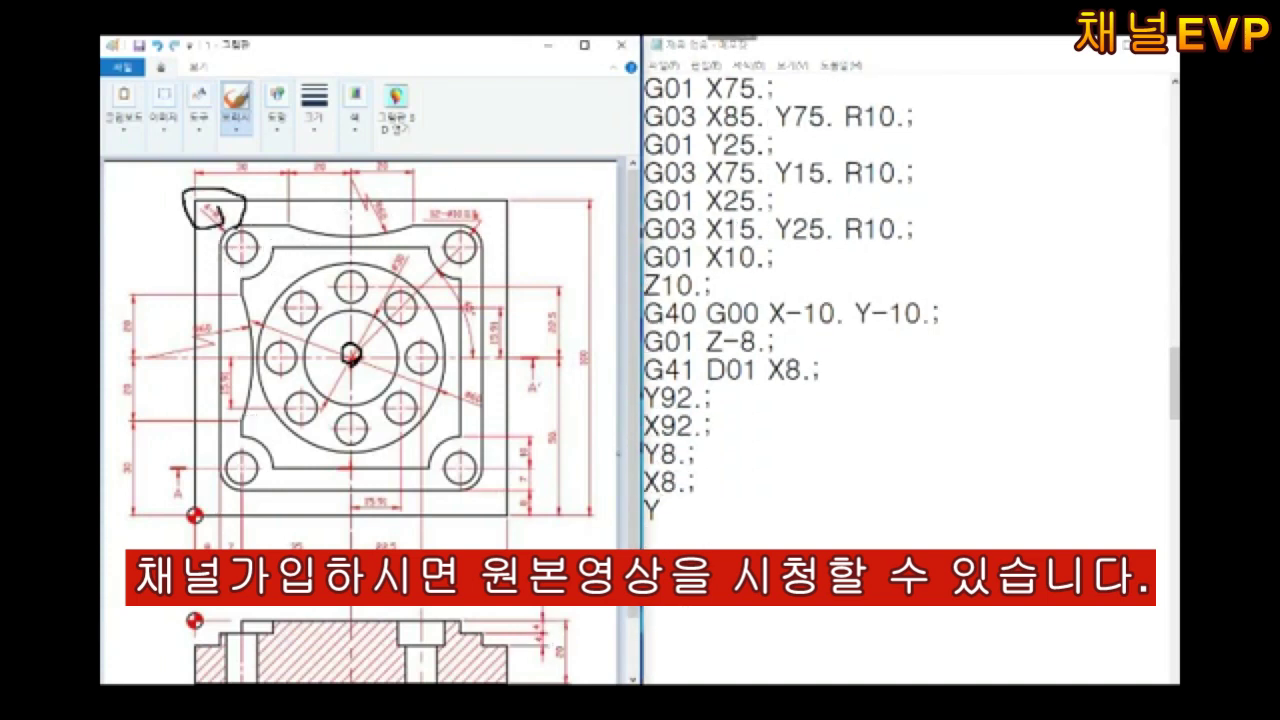
type("85.")
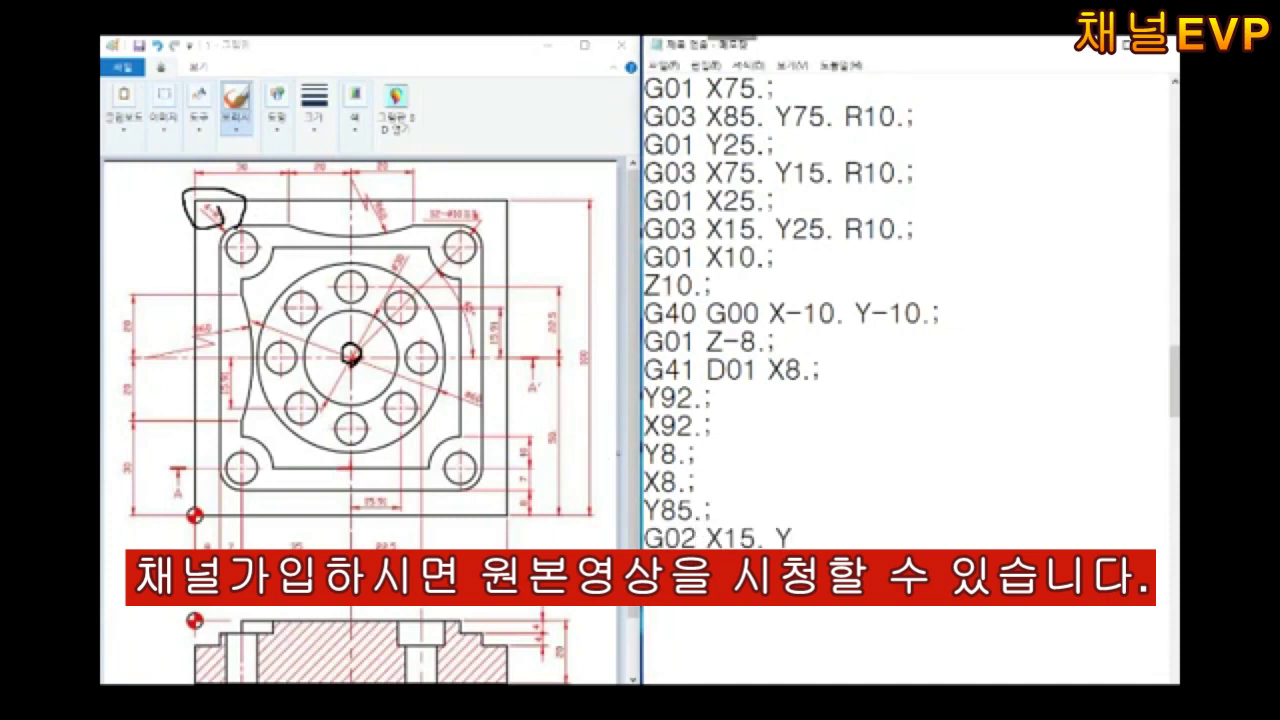
type("92. R7.;")
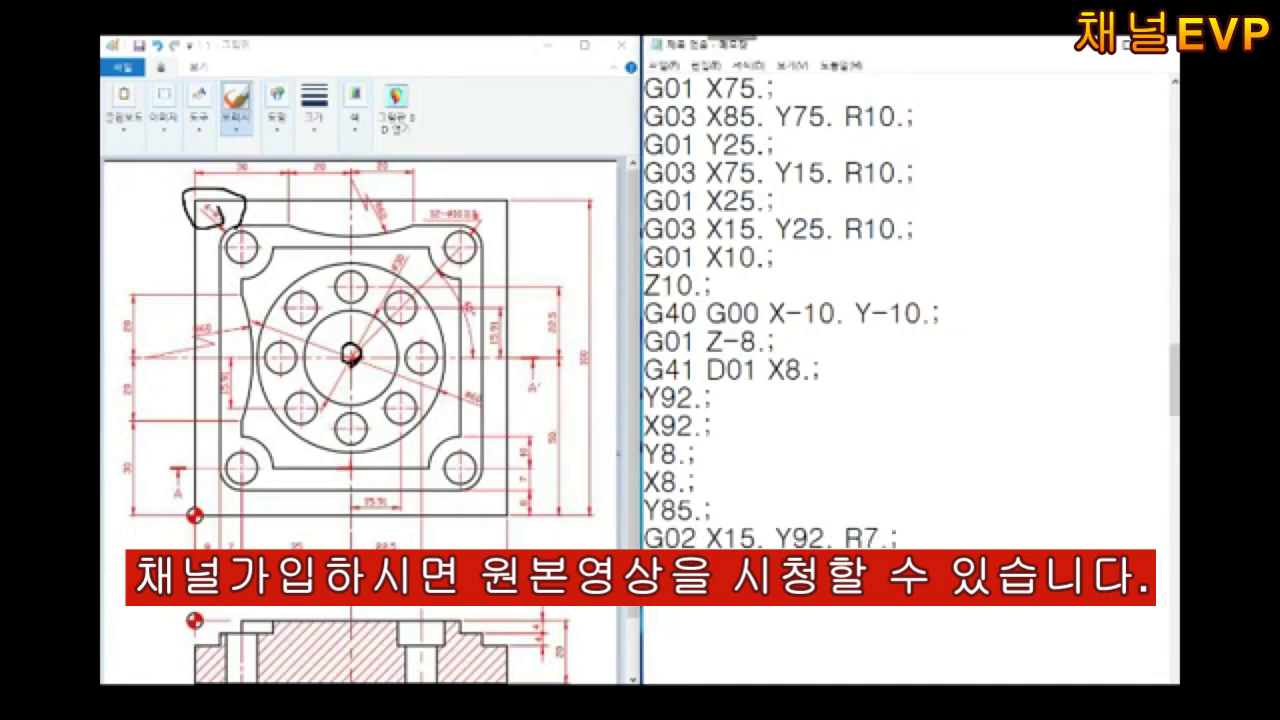
Add the R7 corner arcs and R60 arc, then retract to Z150. M05, cancel G40 G49, M01
scroll(900, 300, "down", 1)
key("Return")
type("G01 X30.; ")
type("G03 X70. T6")
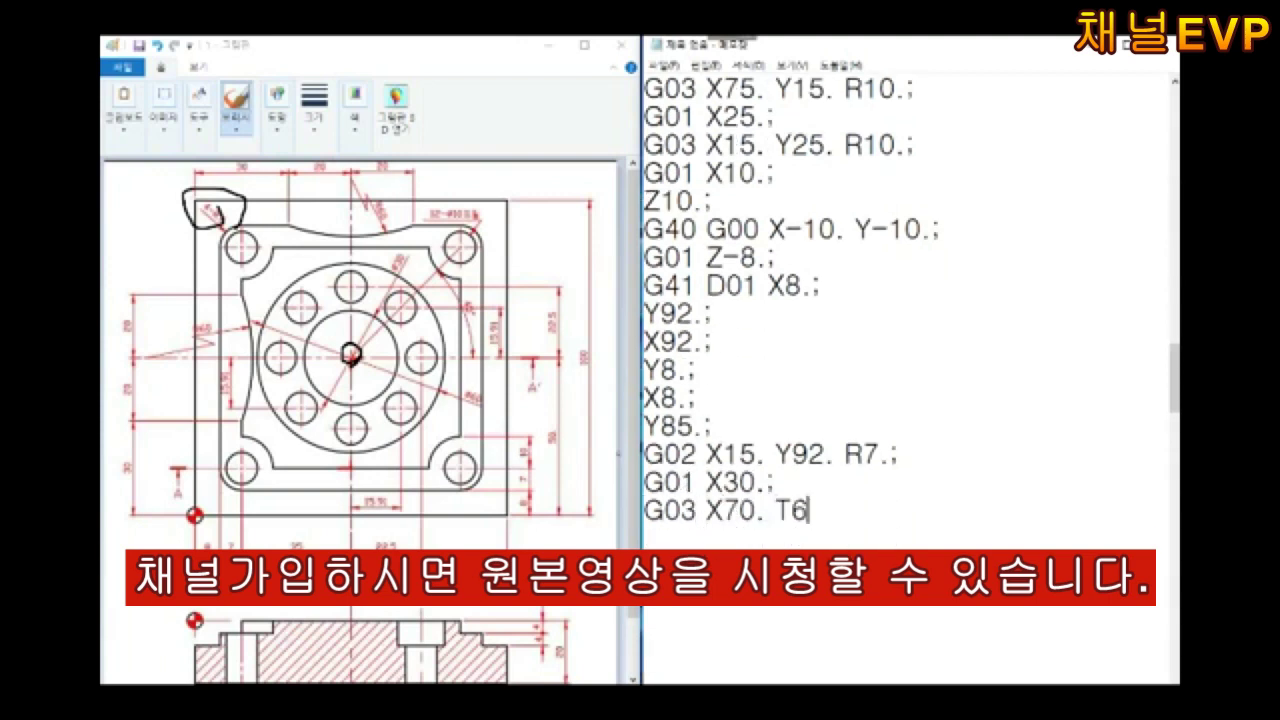
key("BackSpace")
key("BackSpace")
type("R60.;")
key("Return")
type("G01 X85.;")
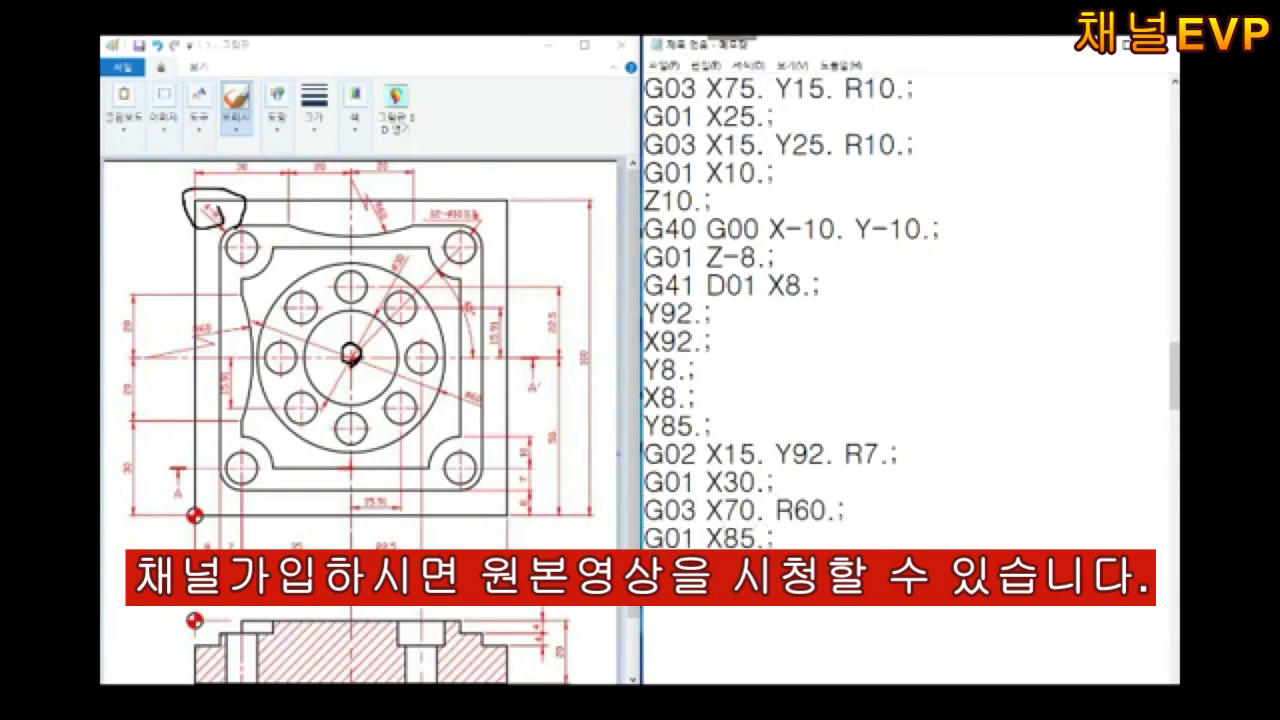
scroll(671, 512, "down", 1)
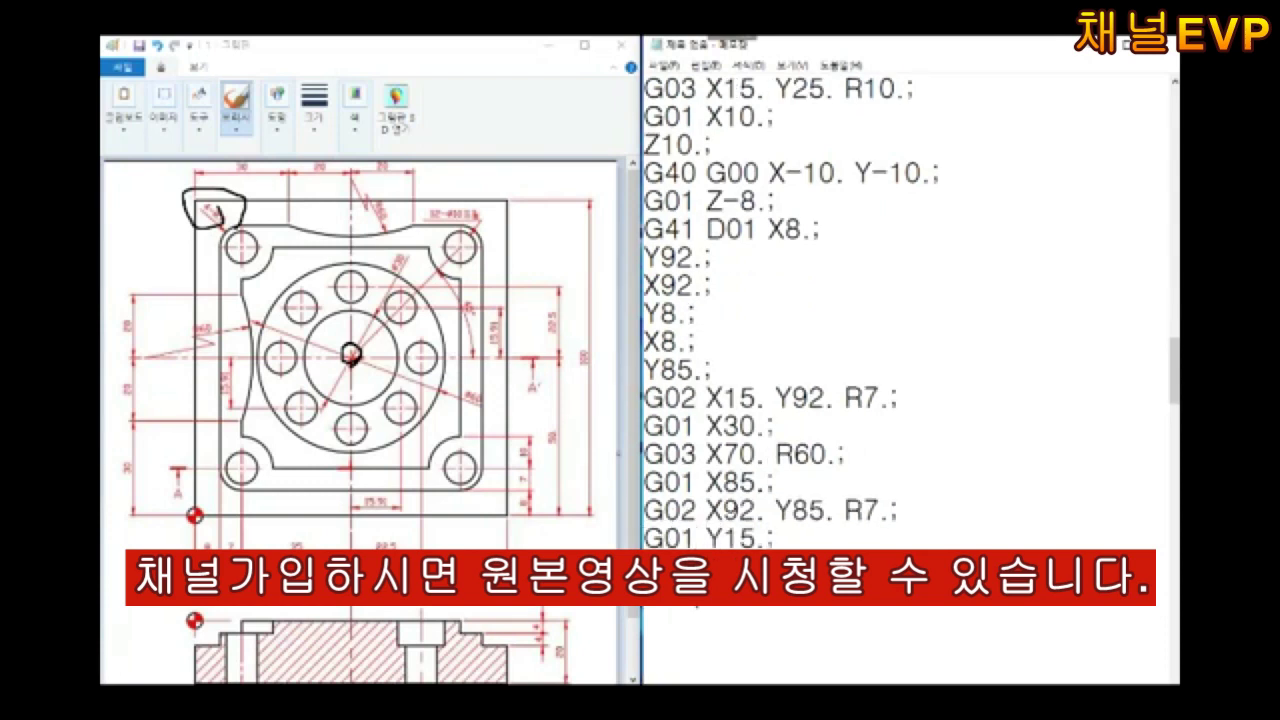
scroll(900, 300, "down", 1)
type("G02 X8. Y15. ")
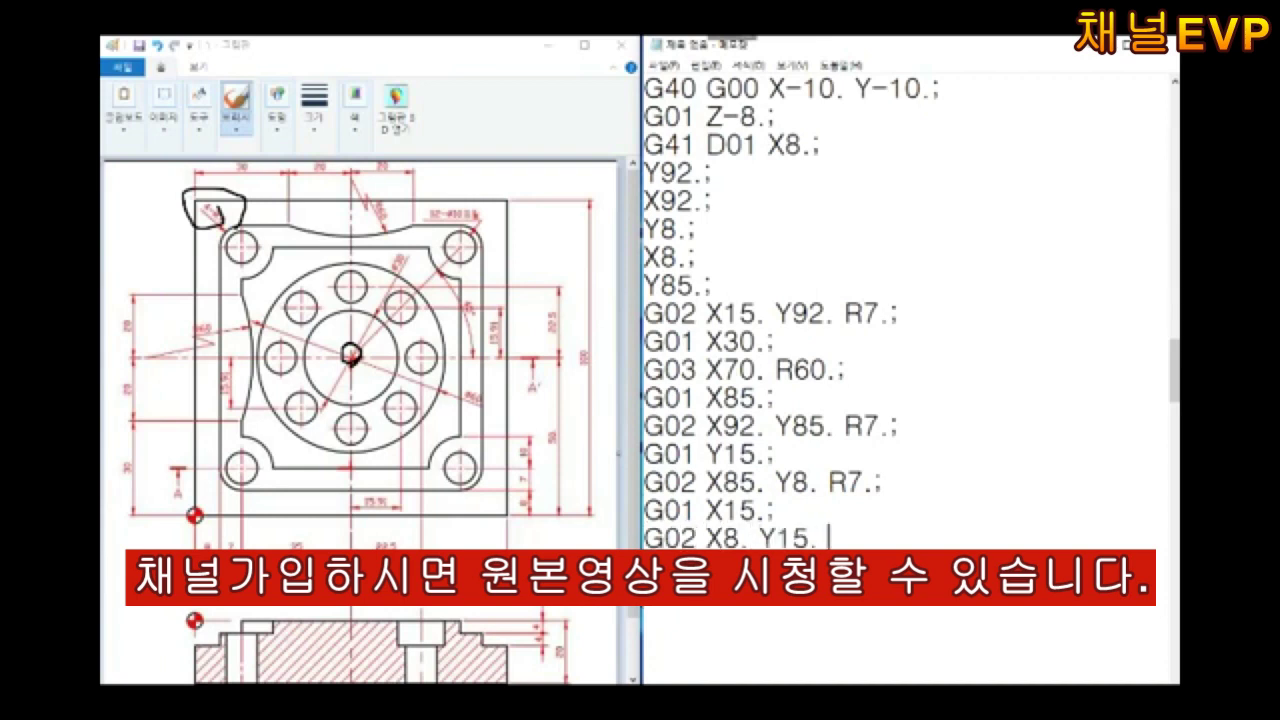
type("Z10.")
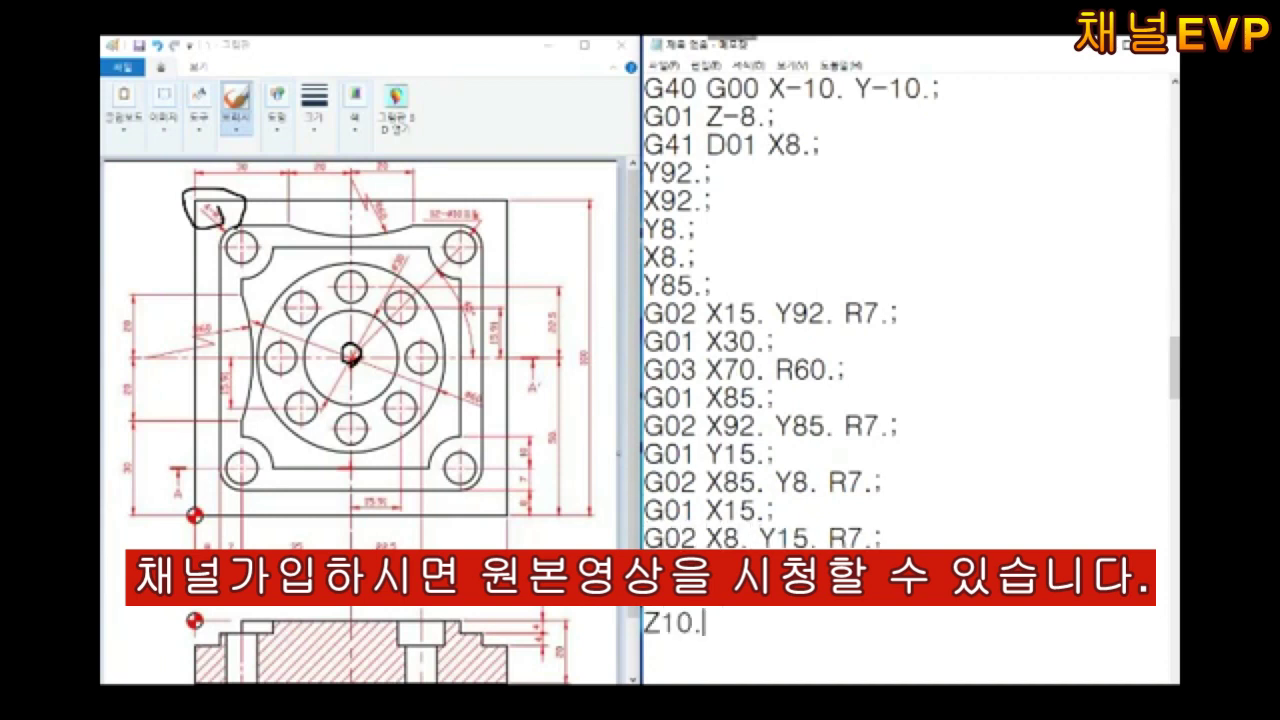
scroll(900, 300, "down", 1)
type("G40 G49")
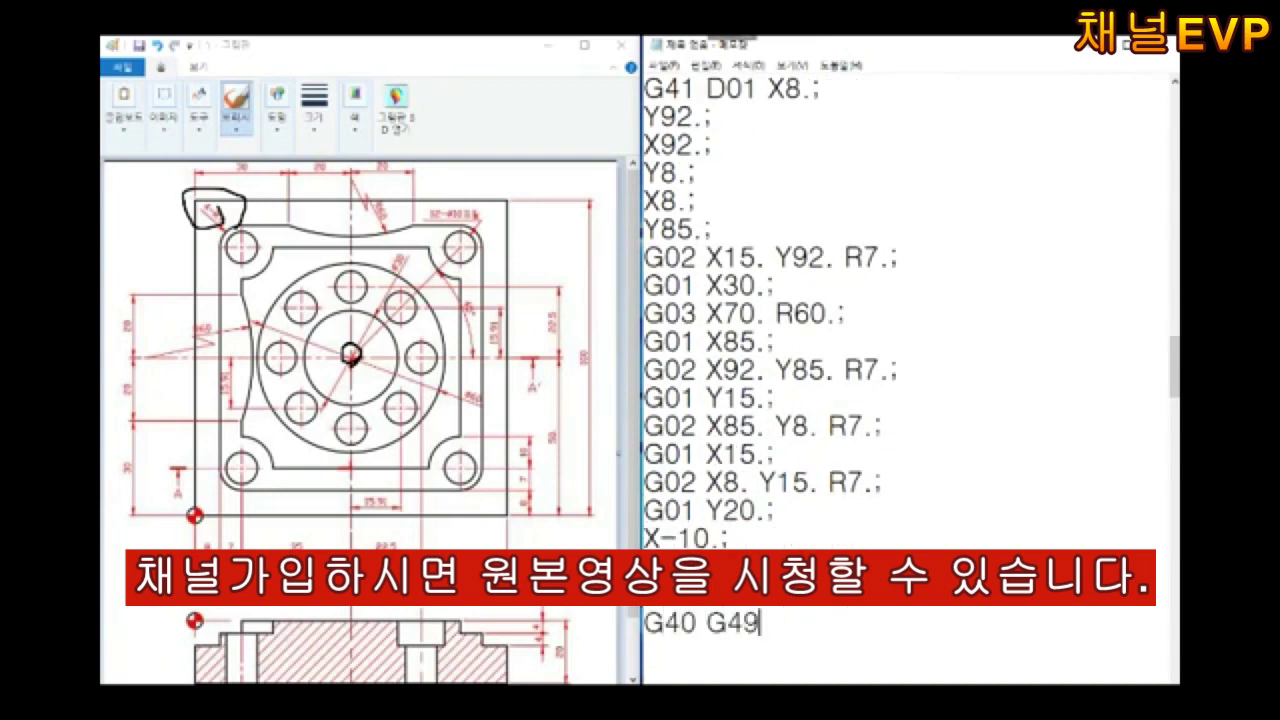
type(";")
scroll(900, 300, "down", 1)
type("M01;")
scroll(667, 517, "down", 1)
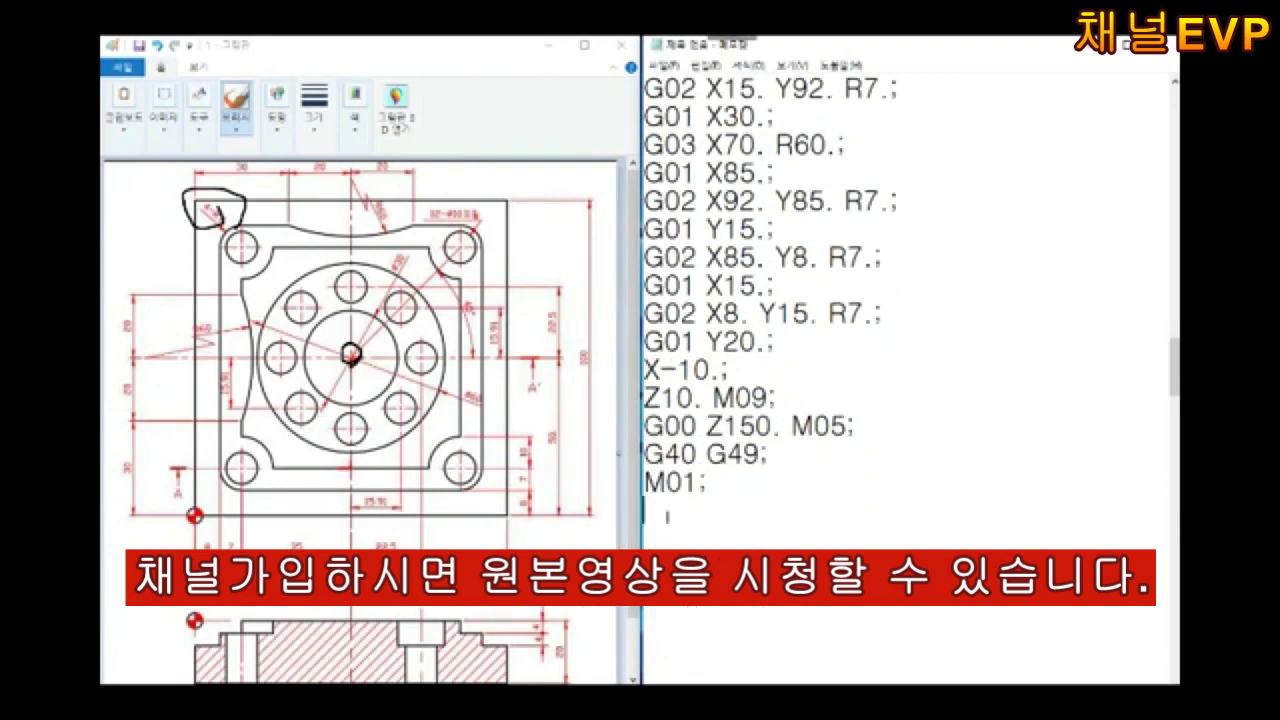
Add T05 M06 with S2000 M03 and a G01 plunge, correcting the mistyped G012
type("T05 M06;")
key("Return")
type("S2000 M03; ")
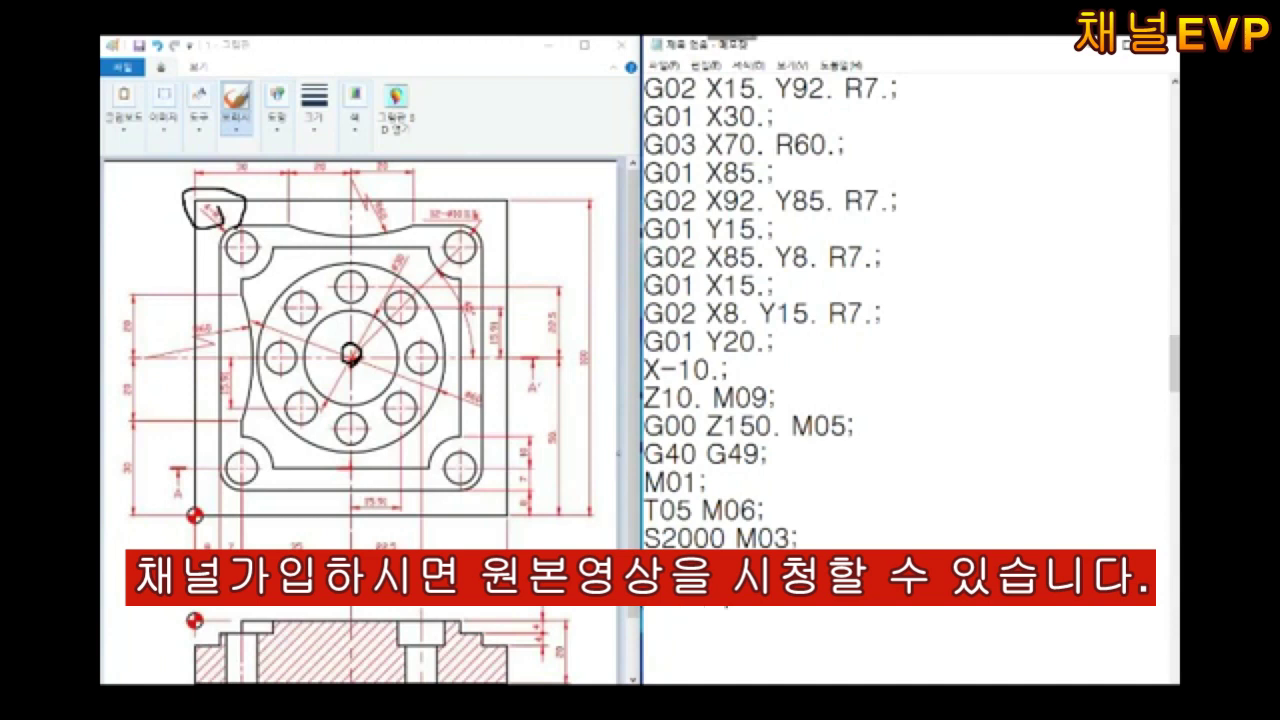
type("G012 Z-8. F")
scroll(900, 360, "down", 1)
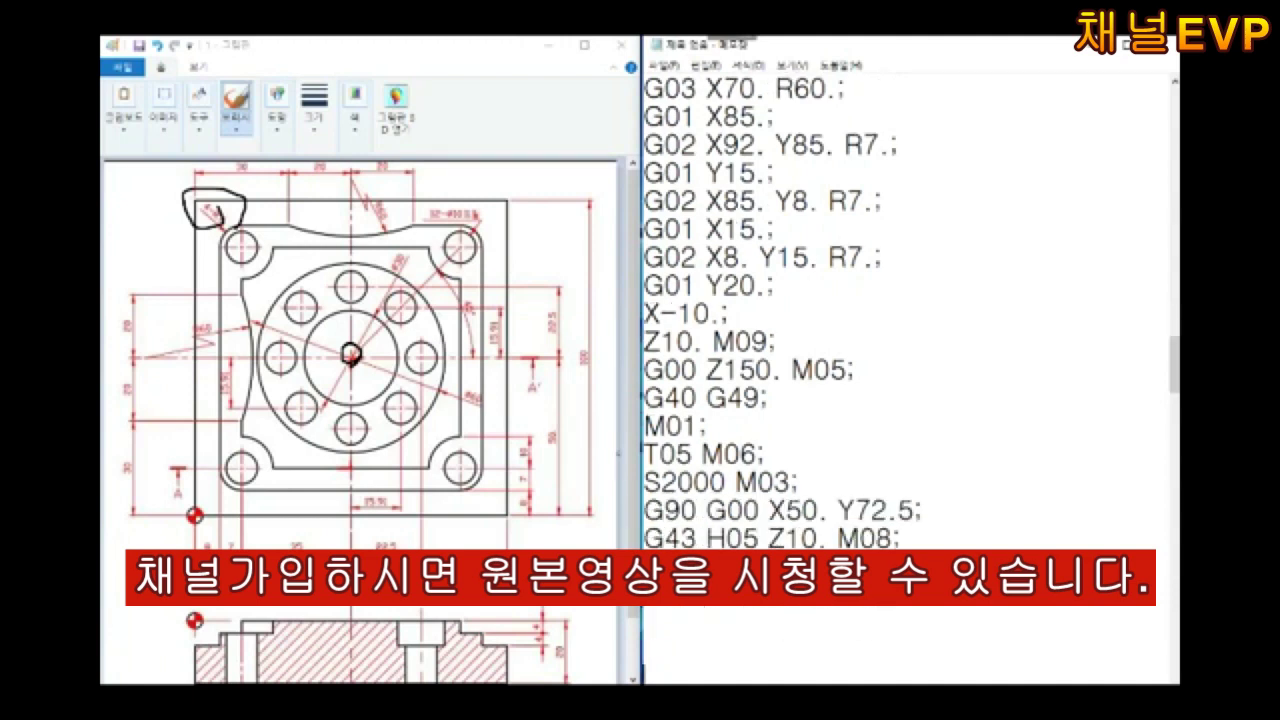
type("200;")
left_click(699, 510)
key("Delete")
key("End")
Add the G41 D05 circular grooves at Y65 and Y80 (J-15., J-30.) and end with M30
key("Return")
type("G41 D0")
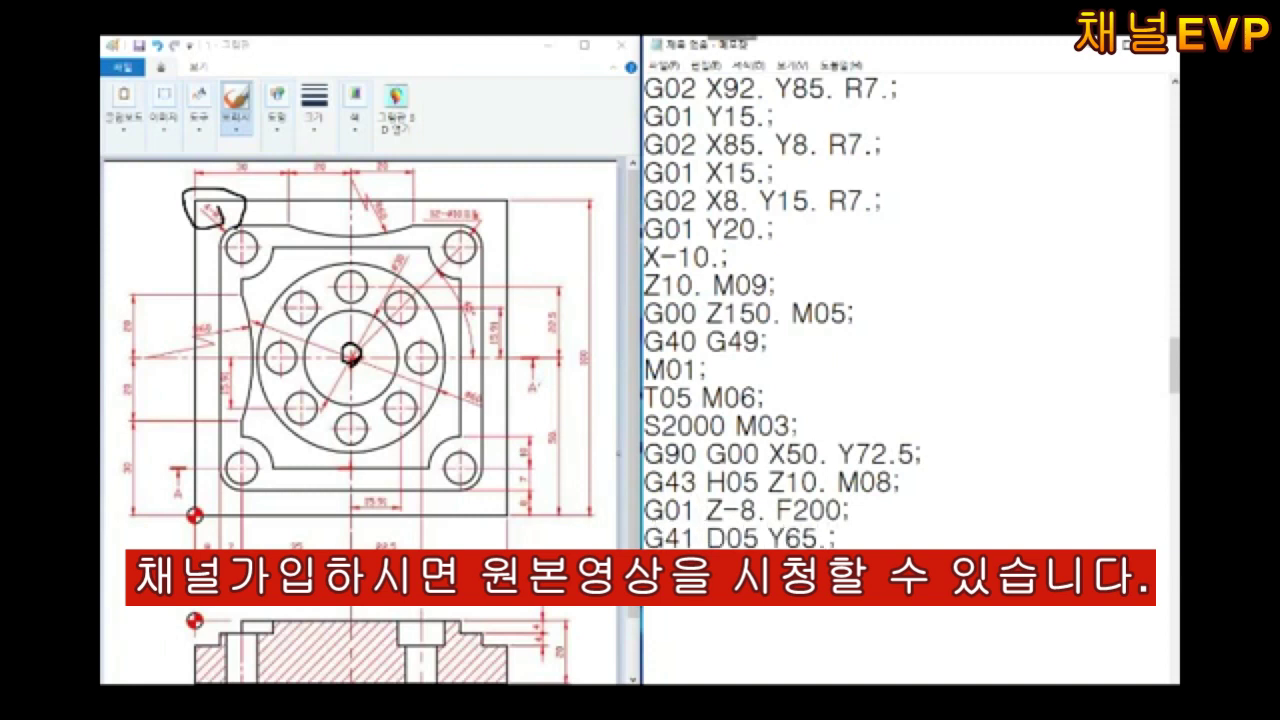
scroll(663, 512, "down", 1)
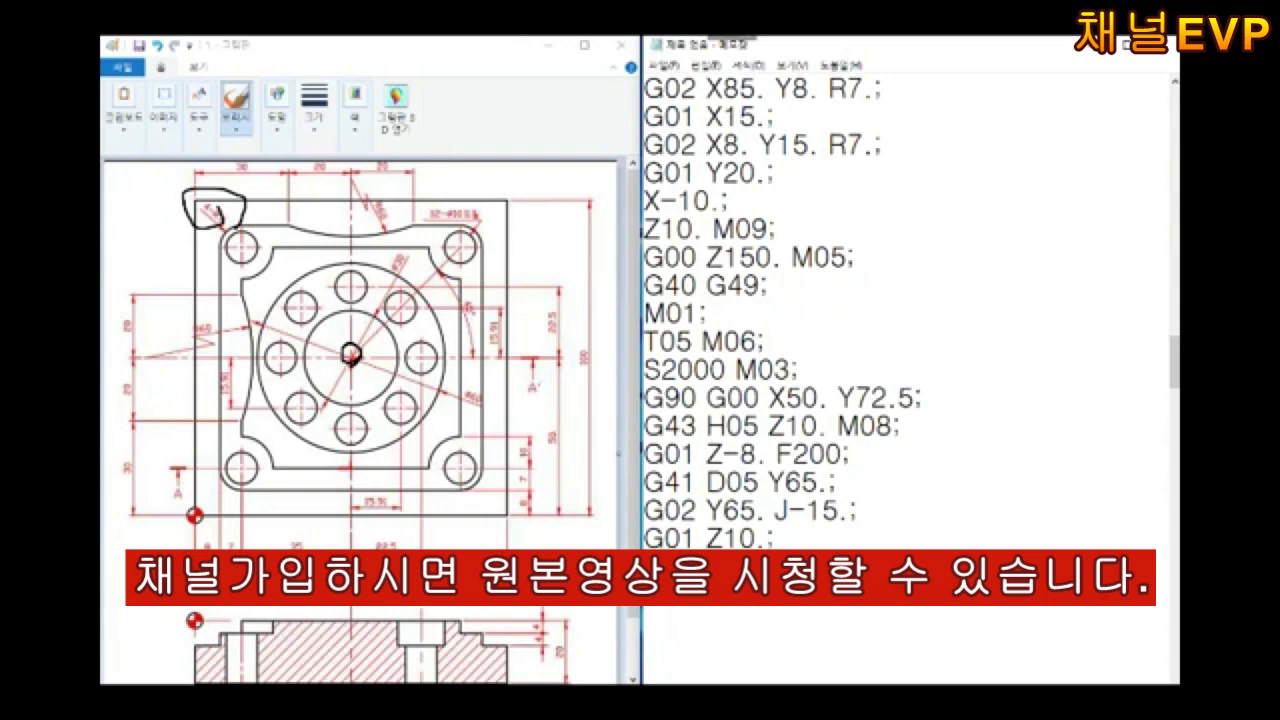
type("G41 D05 Y80.;")
scroll(900, 360, "down", 1)
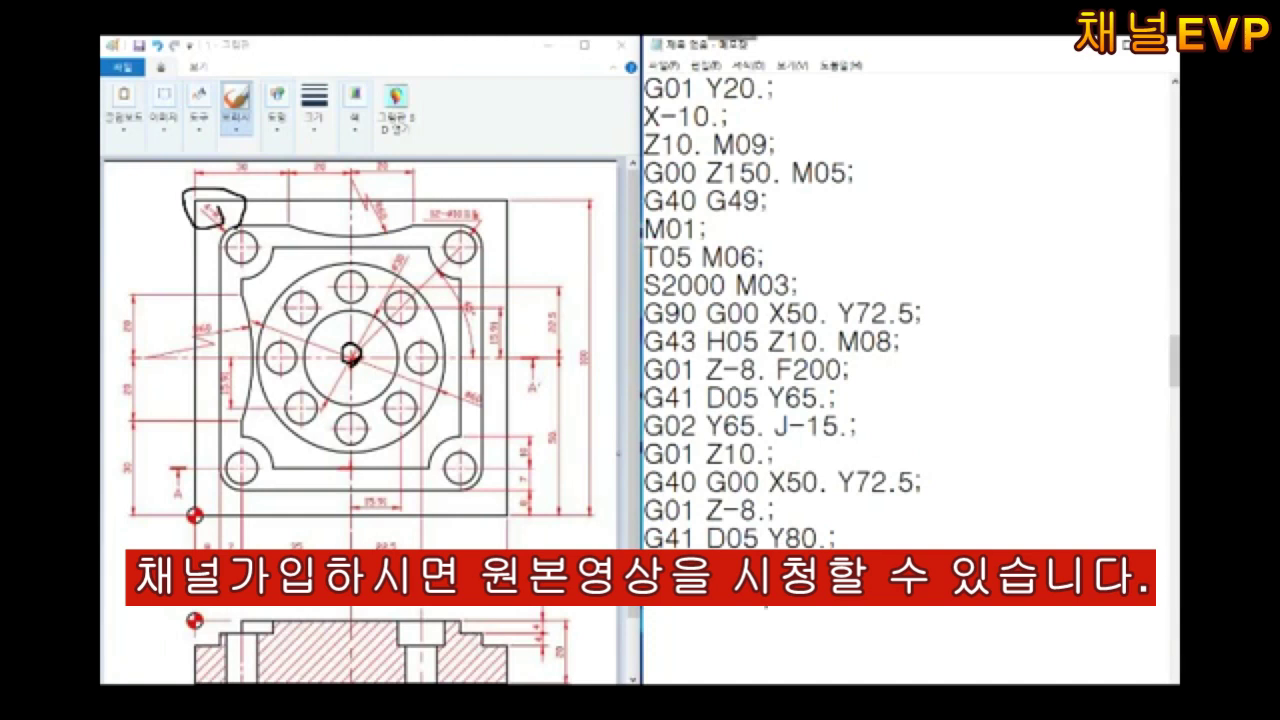
scroll(780, 357, "down", 1)
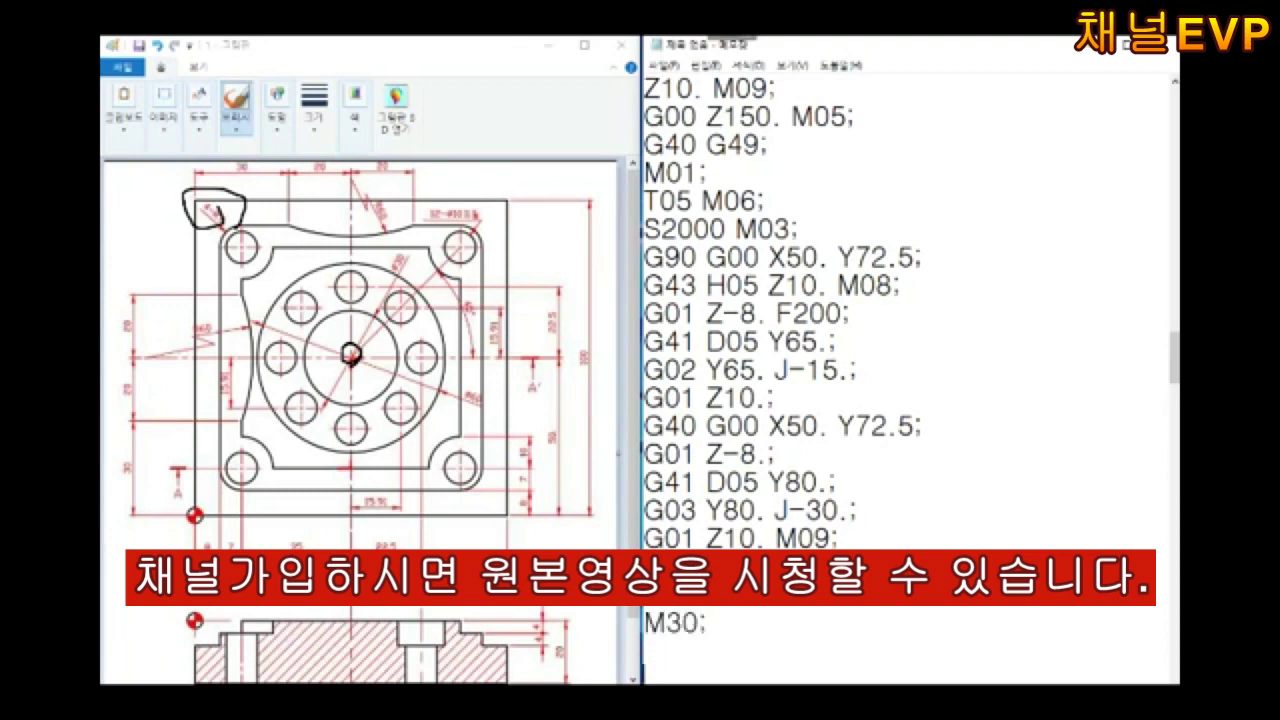
scroll(900, 360, "down", 1)
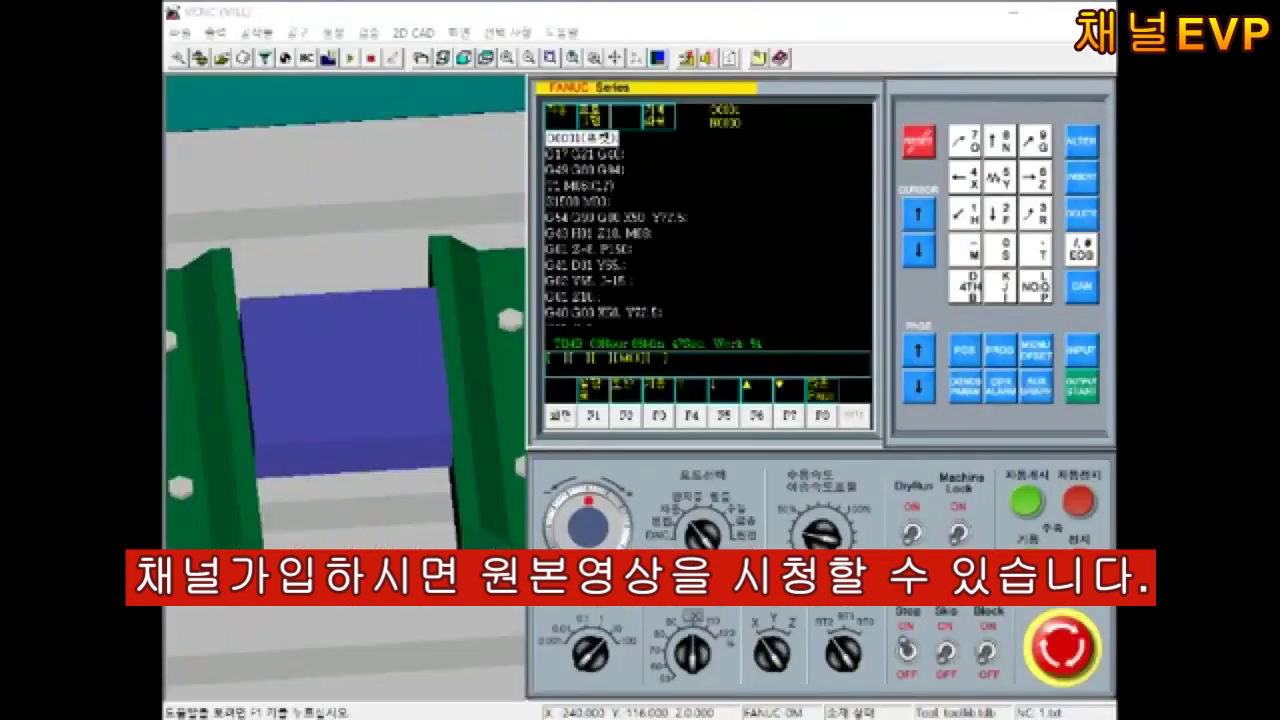
Load program 0001, put FM, C_DR, DR and FEM in tool slots 1–4, and set the work origin
left_click(239, 57)
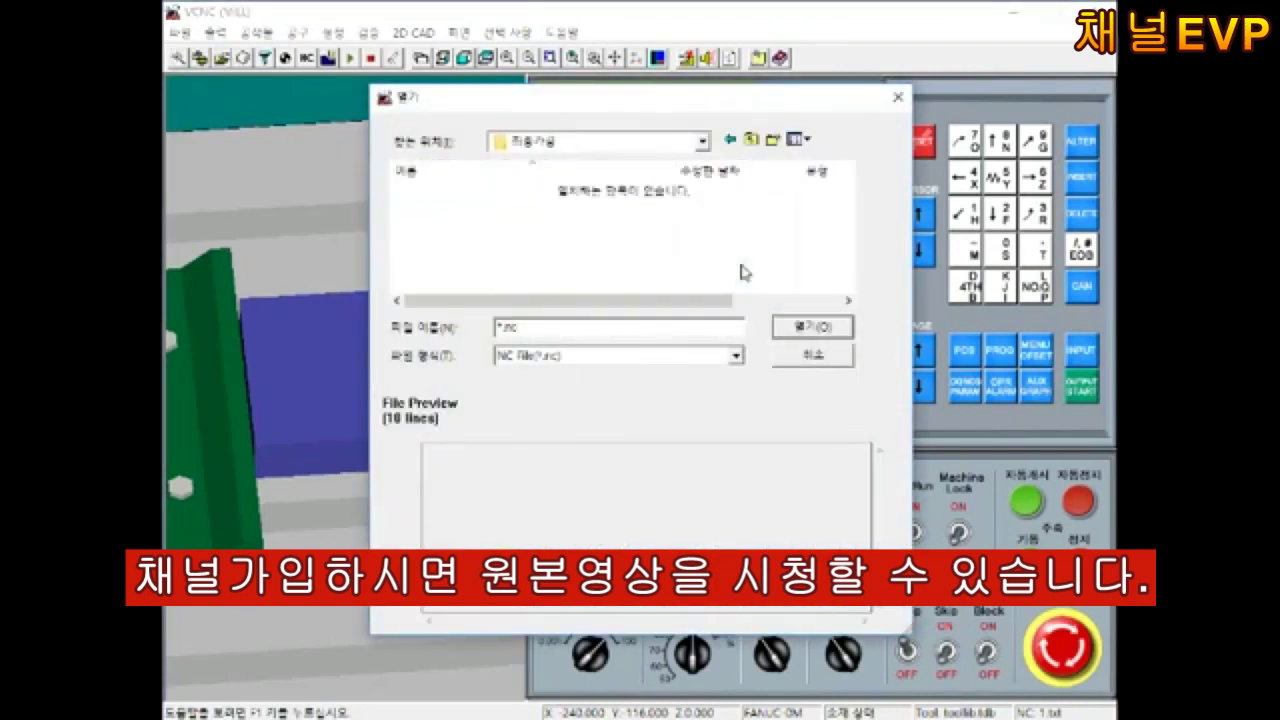
double_click(425, 192)
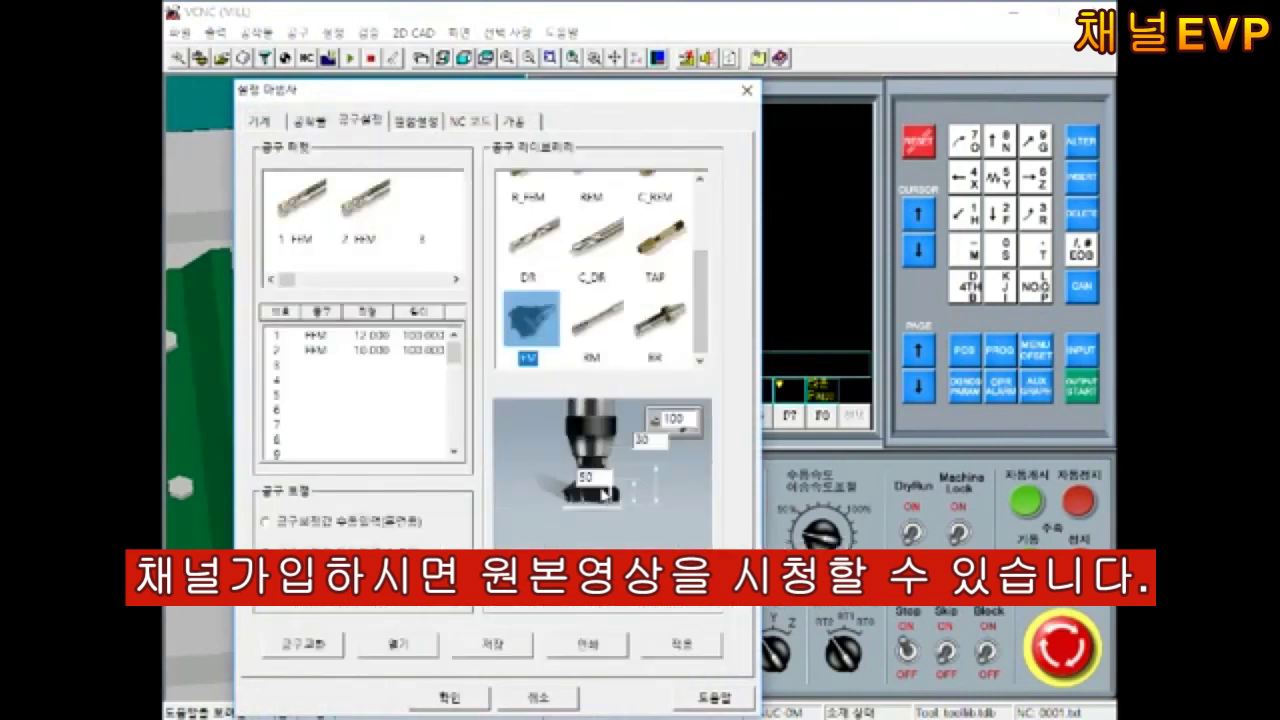
double_click(528, 318)
double_click(595, 238)
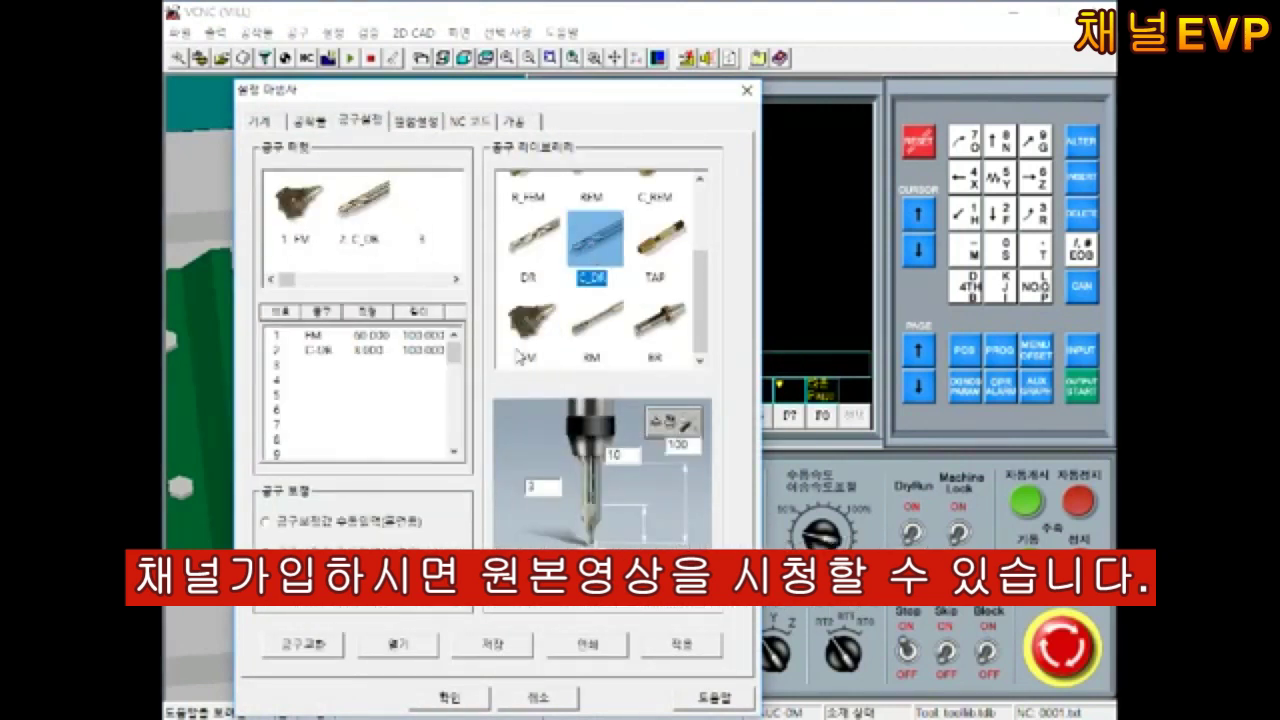
double_click(528, 238)
left_click(456, 279)
scroll(668, 195, "up", 3)
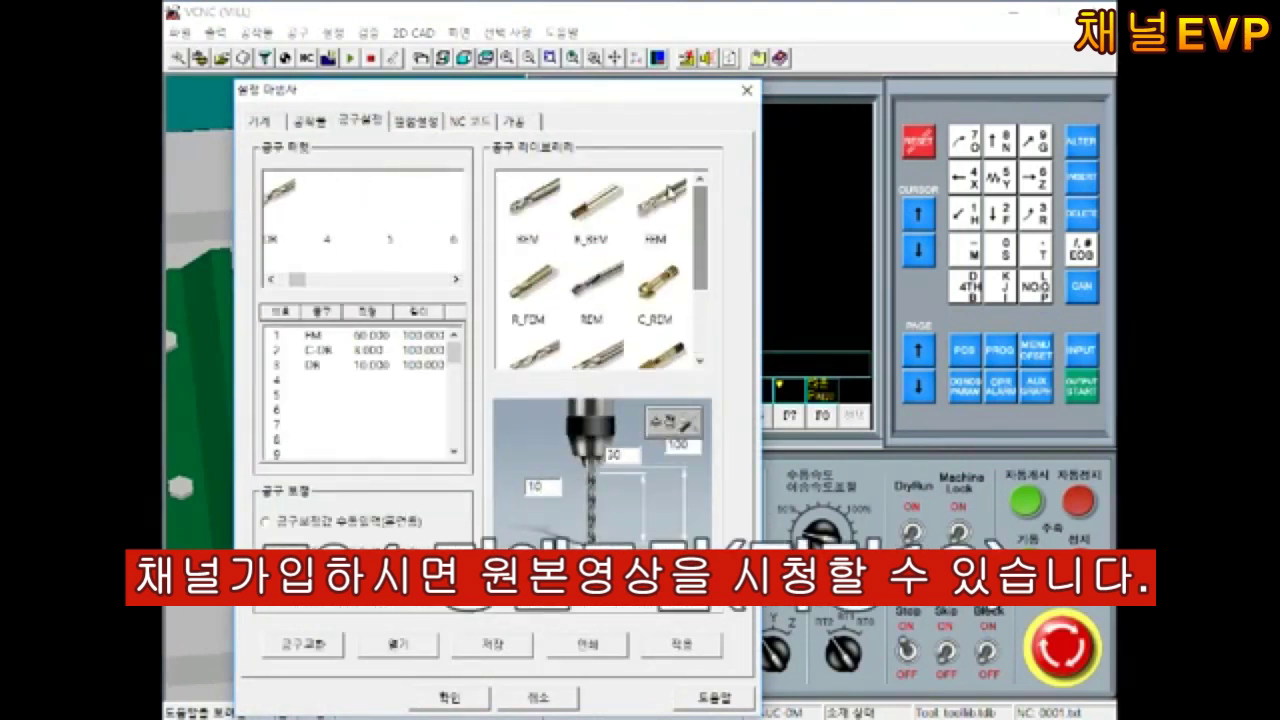
double_click(665, 198)
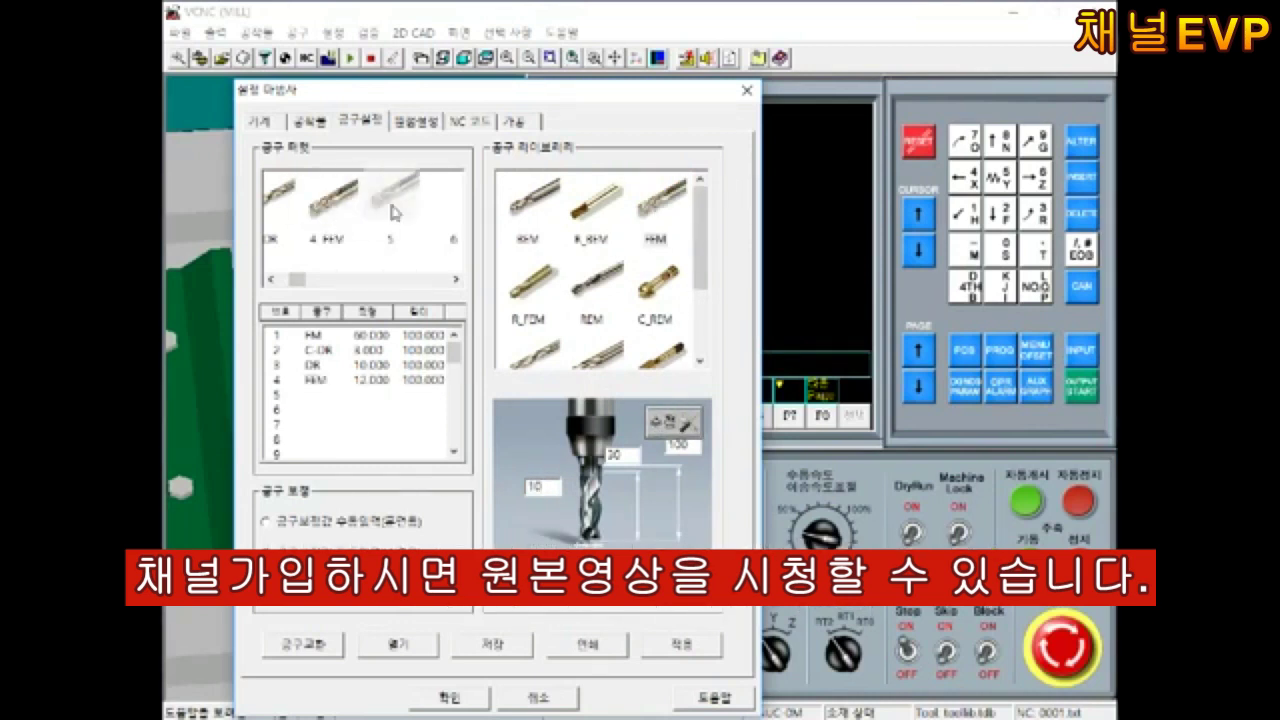
left_click(415, 121)
type("-300")
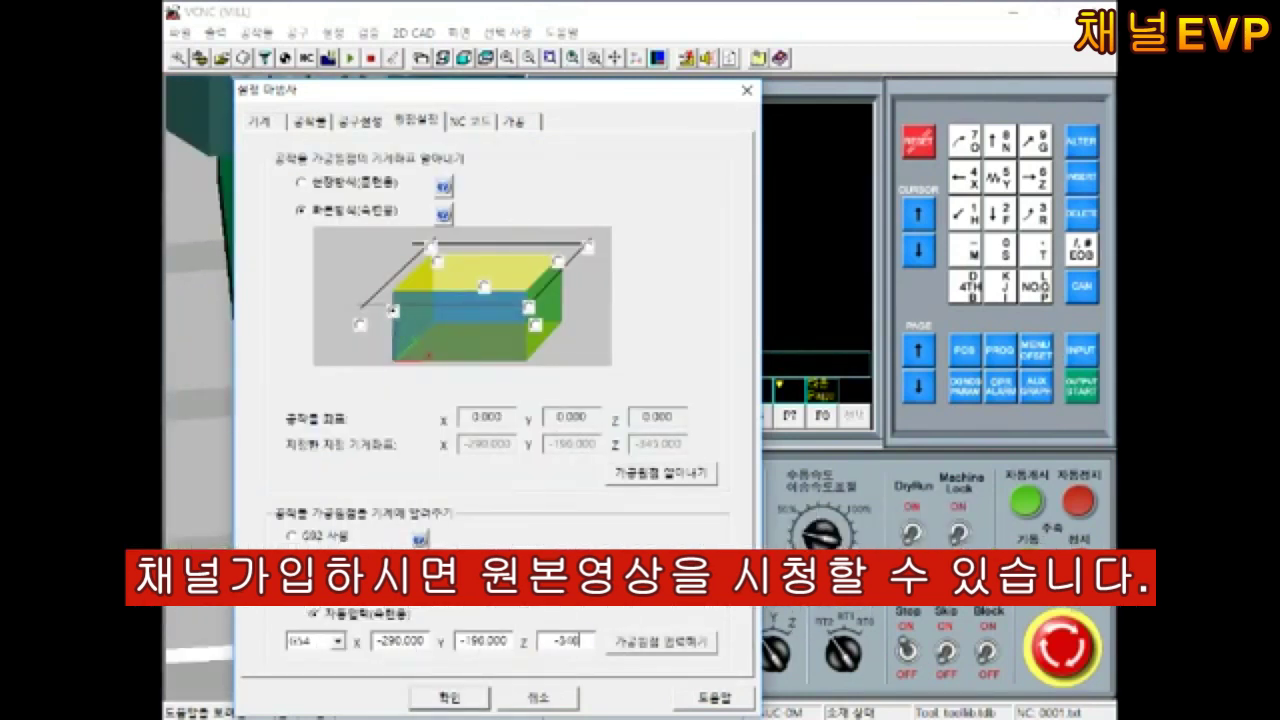
left_click(680, 645)
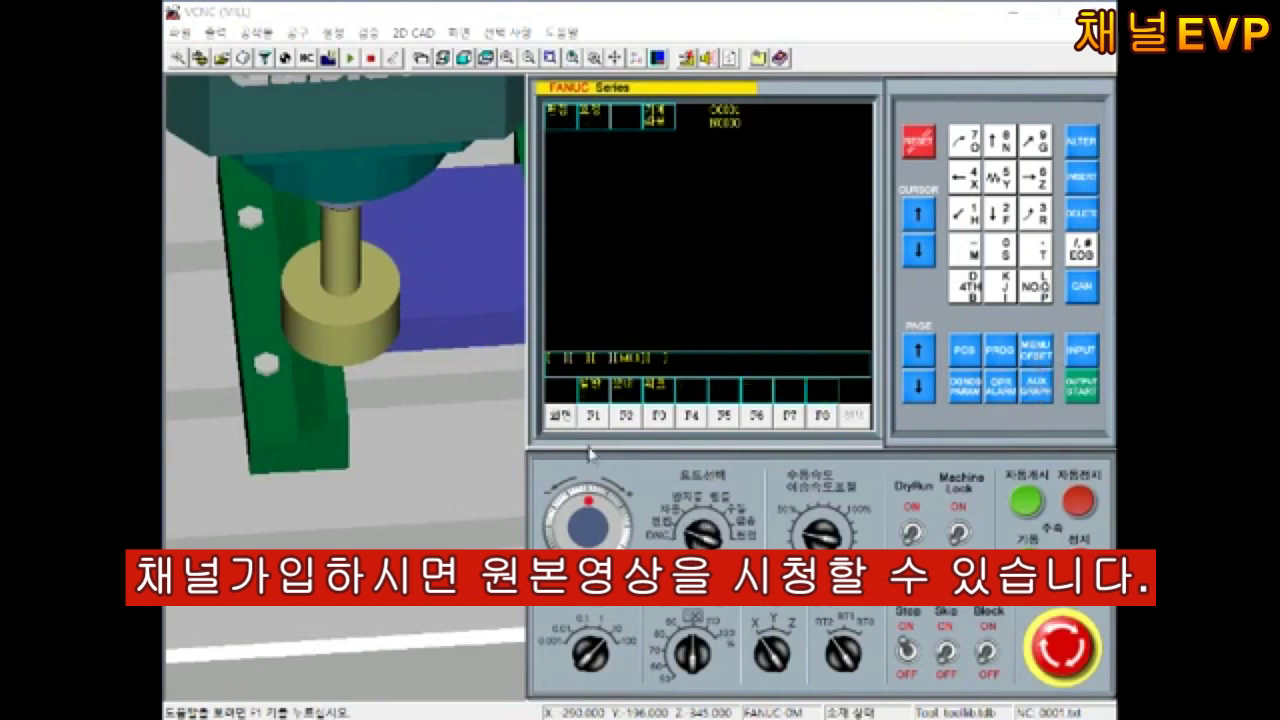
Enter the D03–D05 tool offsets and run the program, orbiting the view to follow the tool
left_click(593, 415)
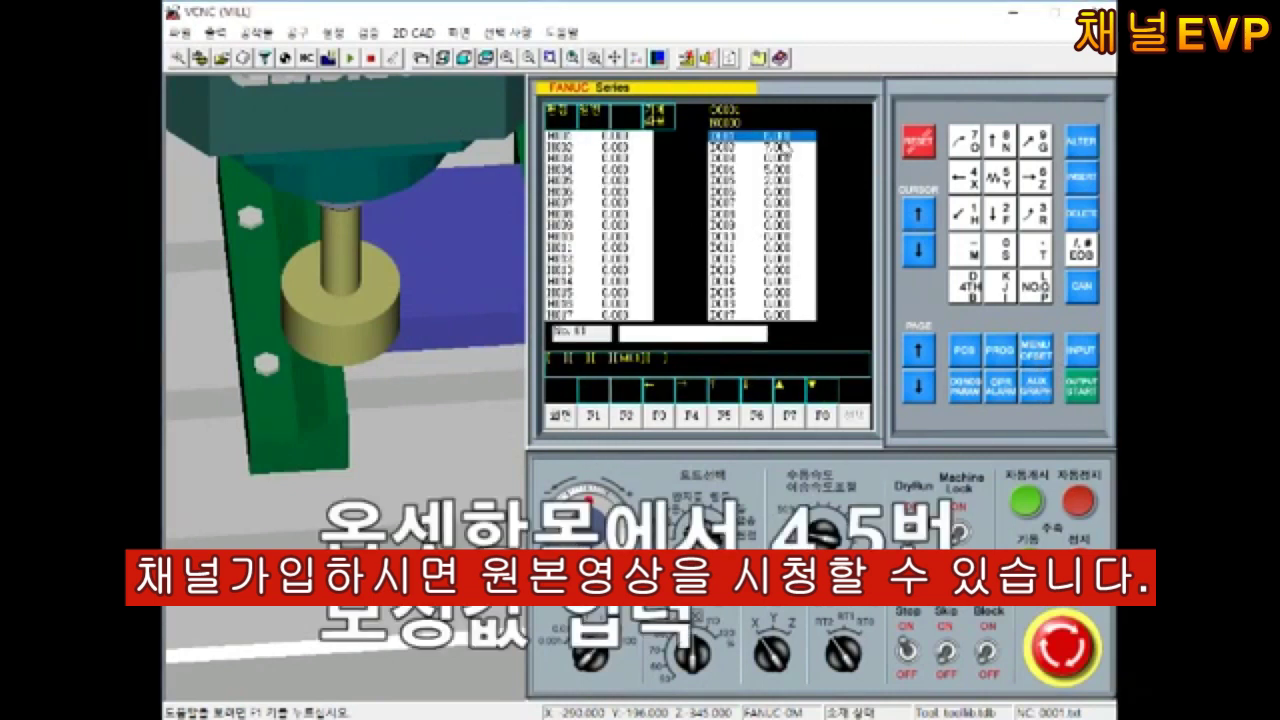
left_click(790, 159)
left_click(776, 171)
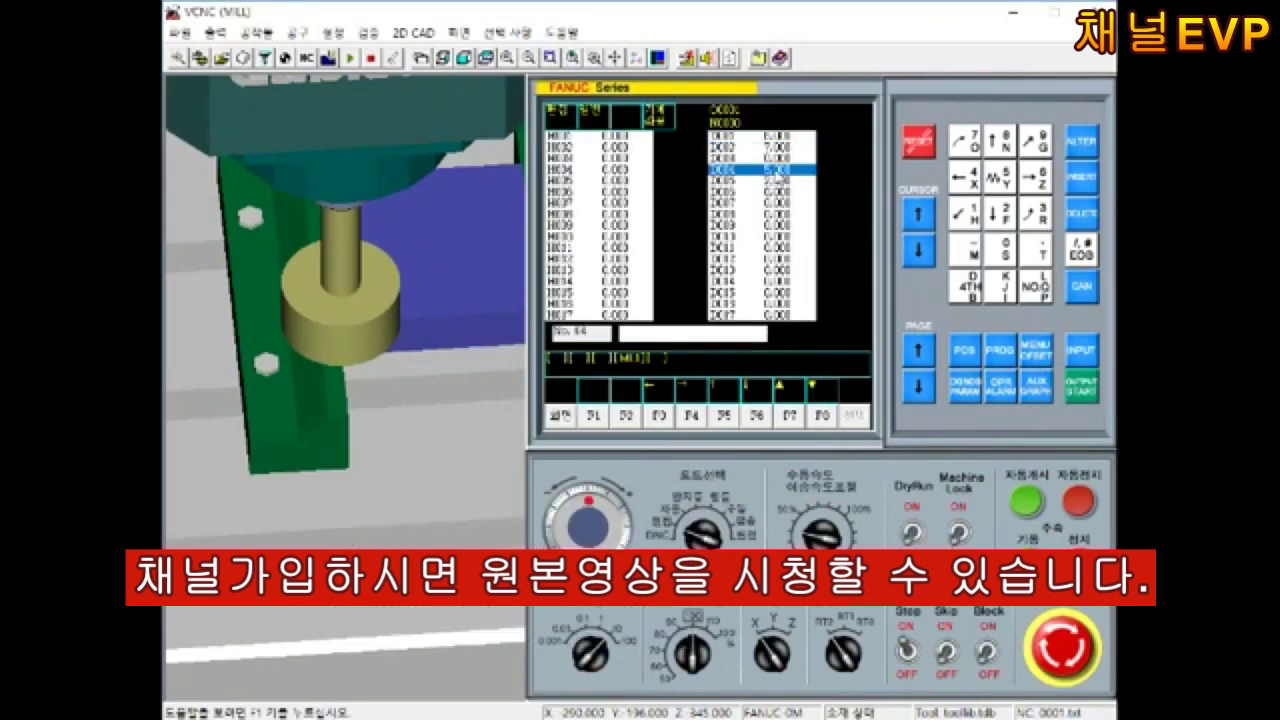
left_click(776, 181)
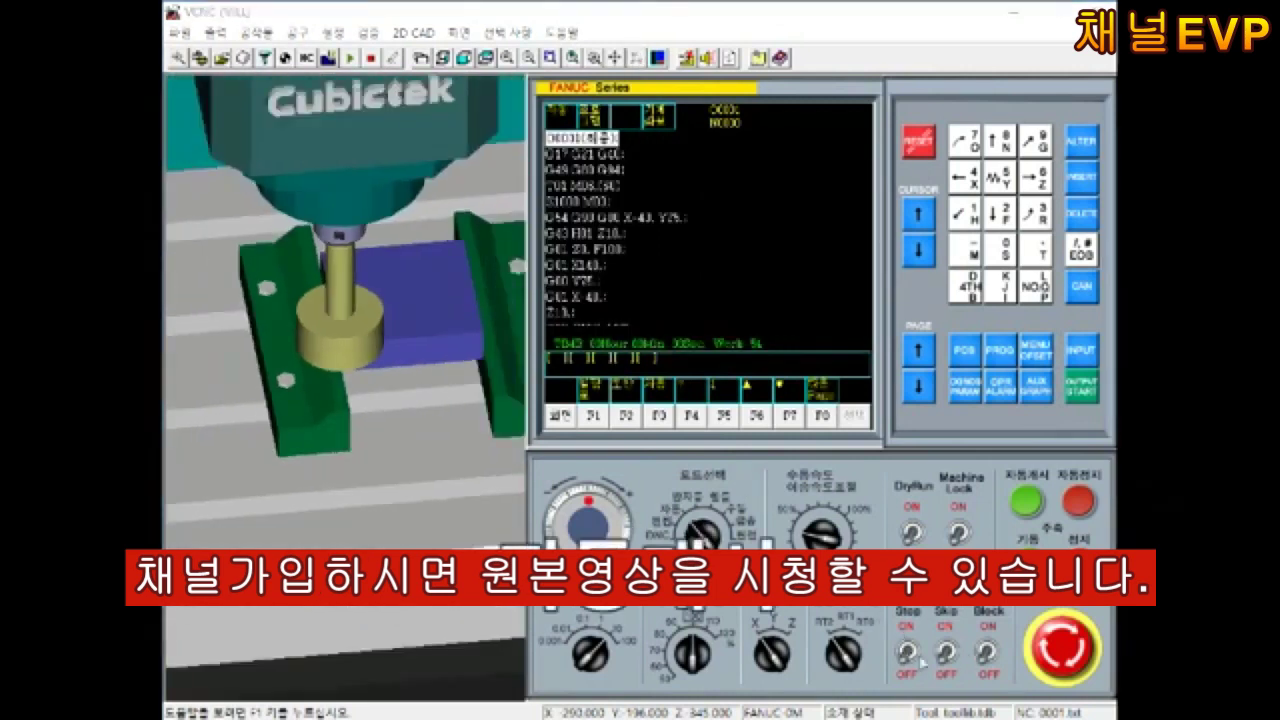
left_click(1040, 508)
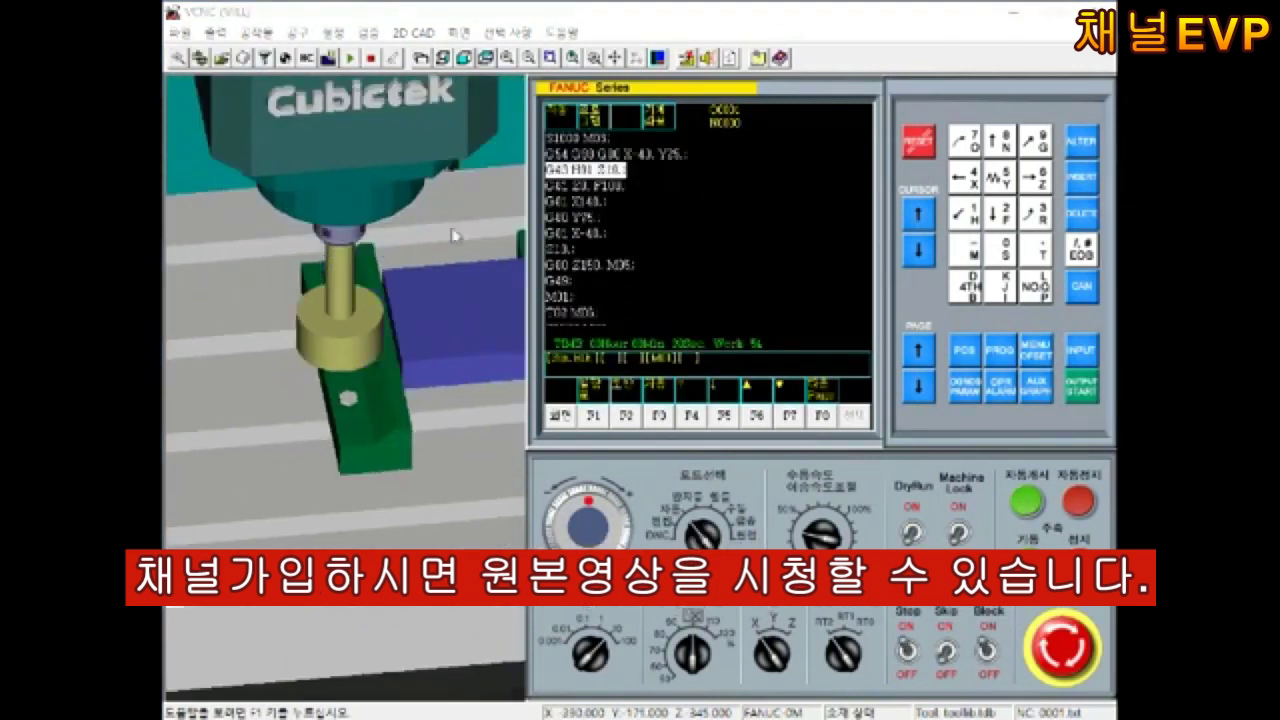
left_click_drag(386, 312, 281, 395)
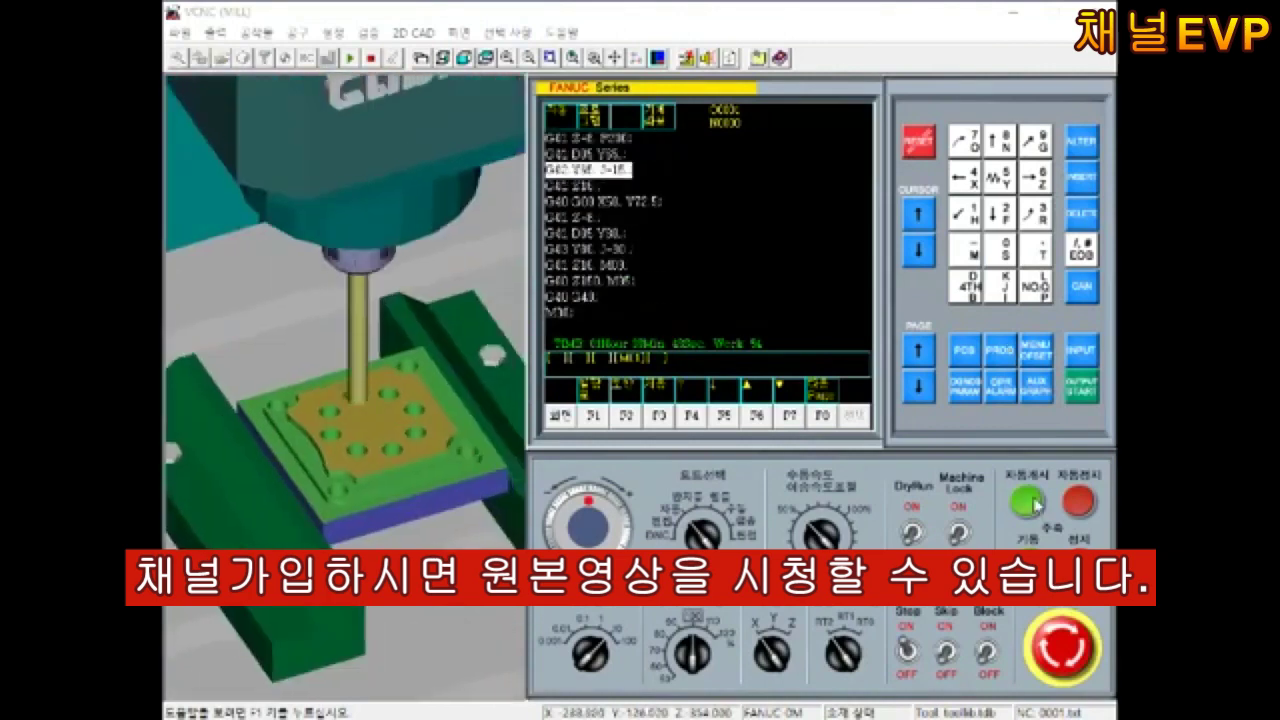
Rewind, load a fresh blue workpiece, enable single-block mode, and rerun the program zoomed in
left_click(1030, 503)
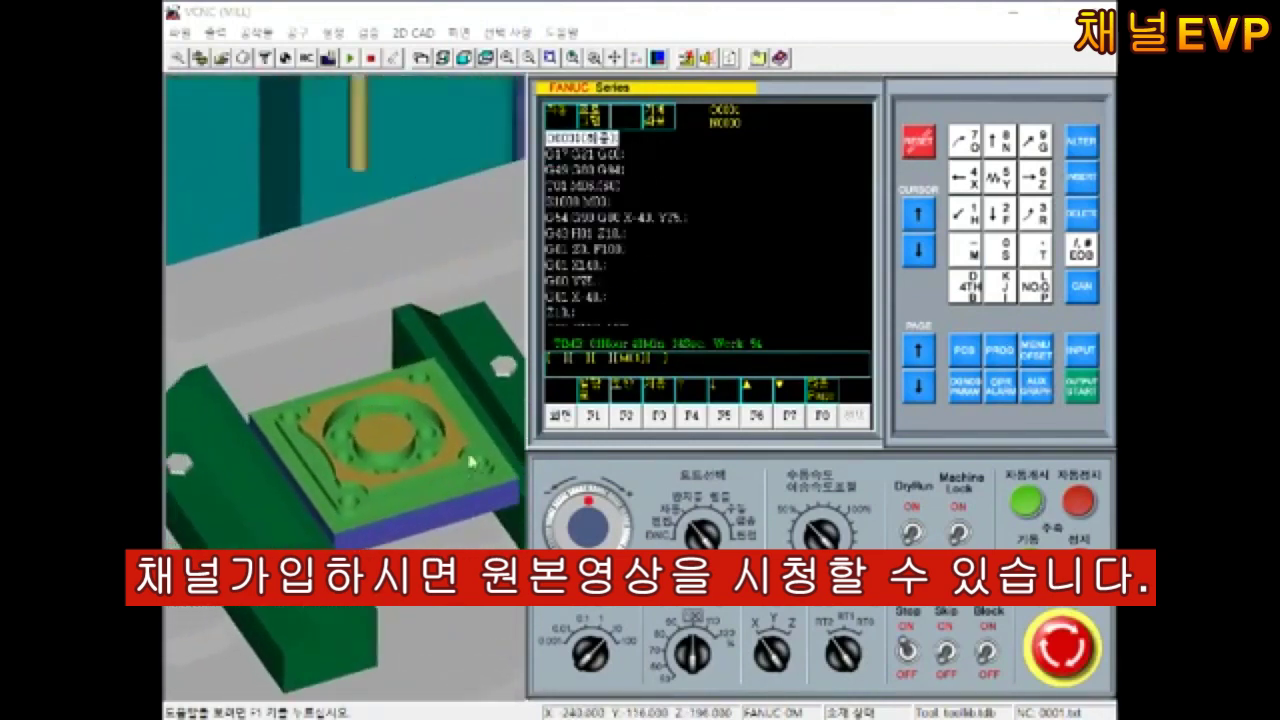
left_click(616, 58)
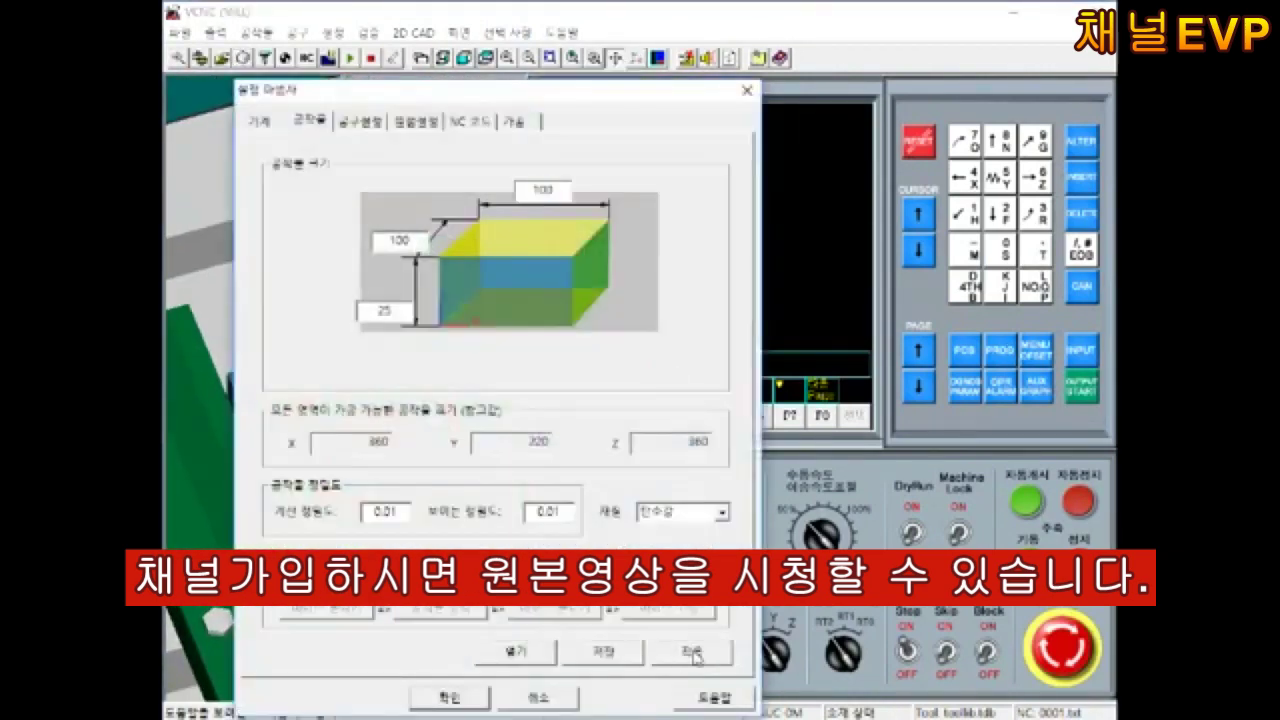
left_click(445, 697)
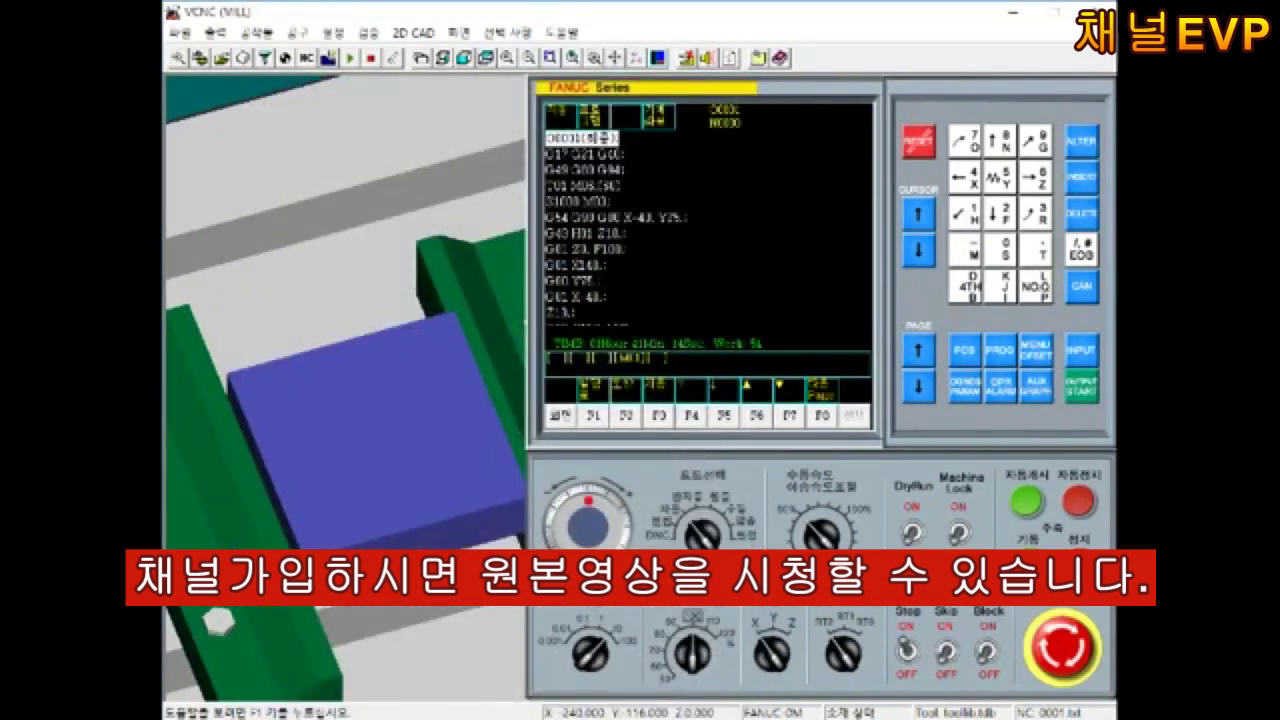
left_click(991, 625)
left_click(1027, 497)
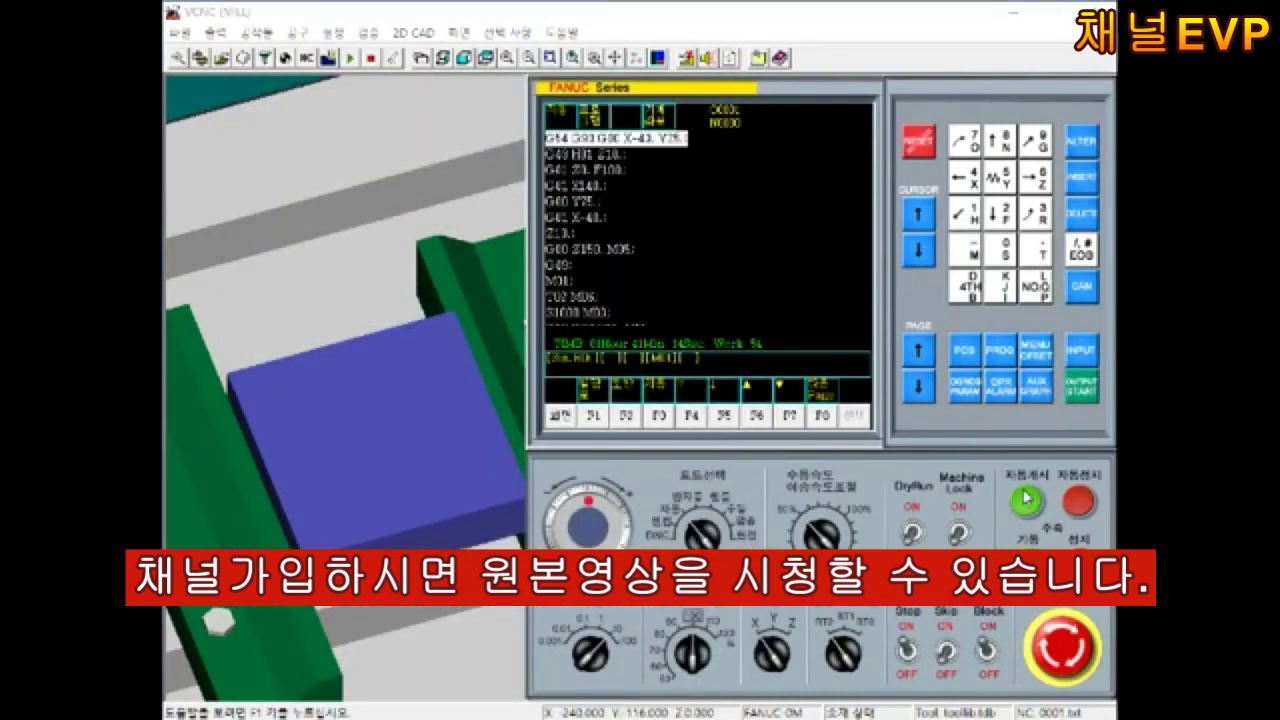
scroll(426, 285, "up", 3)
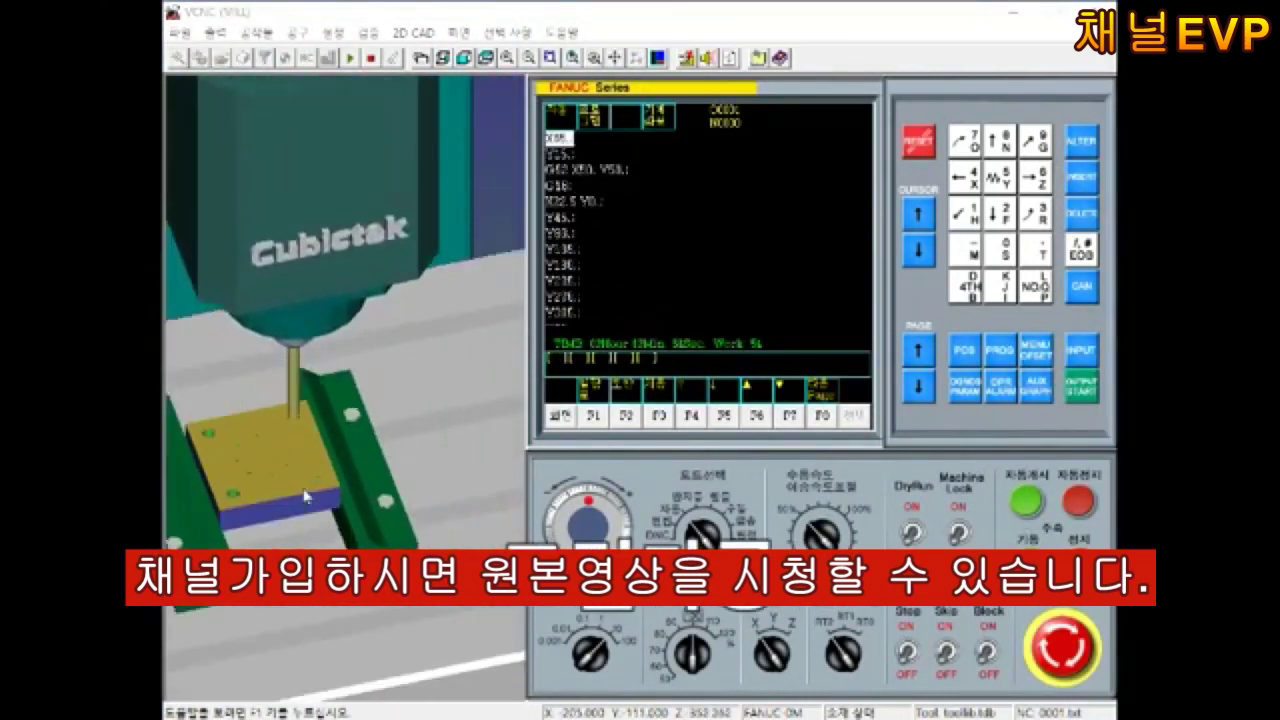
scroll(441, 328, "up", 5)
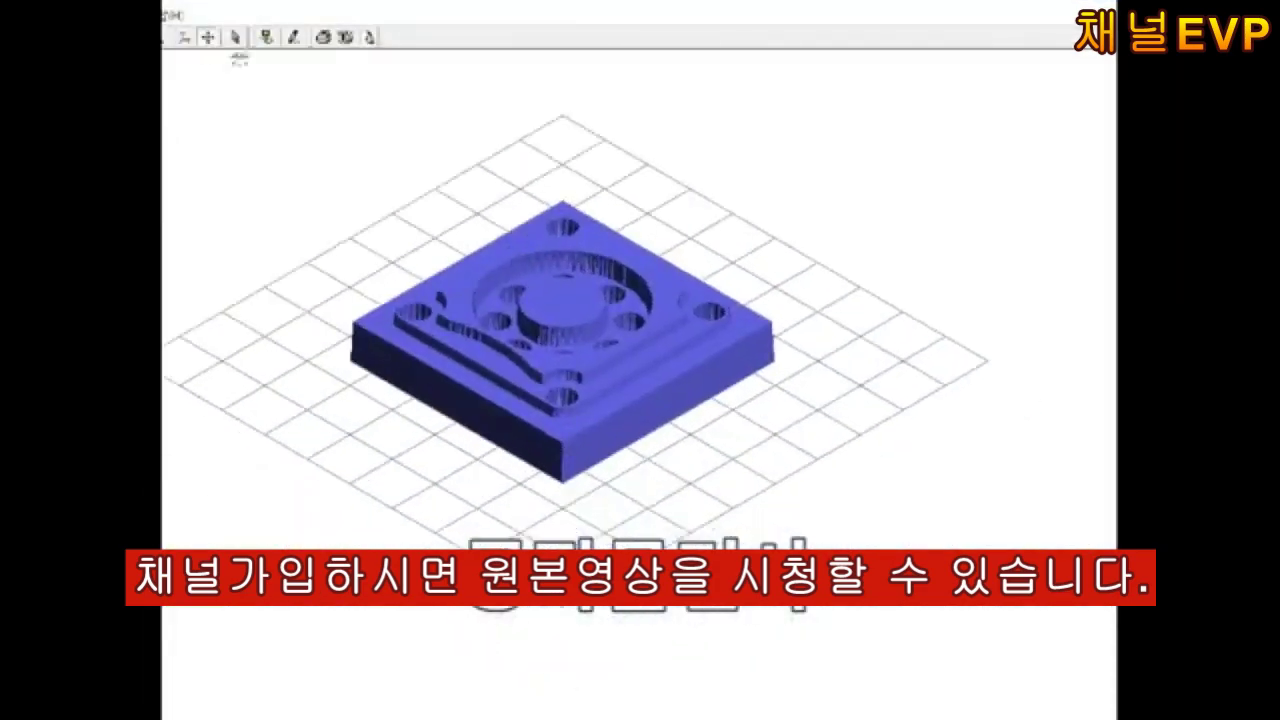
Rotate the finished blue plate in 3D, then measure the 22 step height on the 2D profile
mouse_move(283, 94)
left_mouse_down()
mouse_move(586, 306)
mouse_move(588, 228)
mouse_move(500, 309)
mouse_move(480, 286)
left_mouse_up()
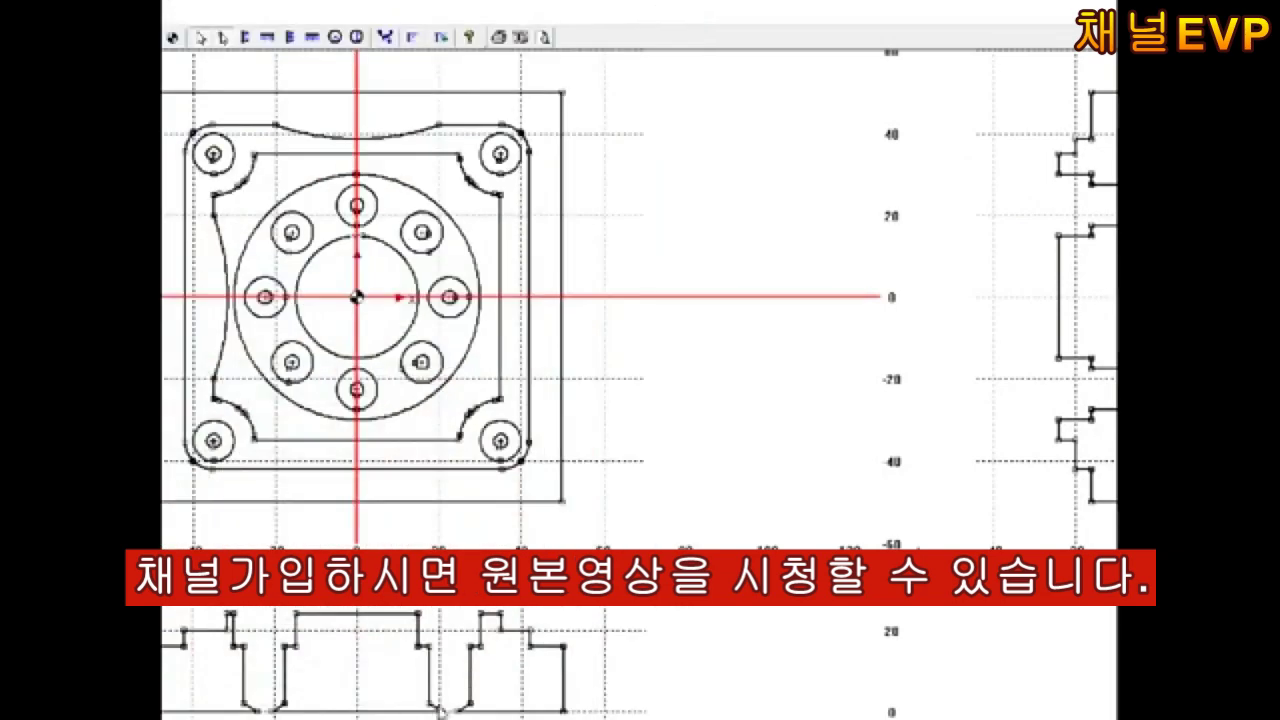
left_click(289, 37)
left_click(486, 618)
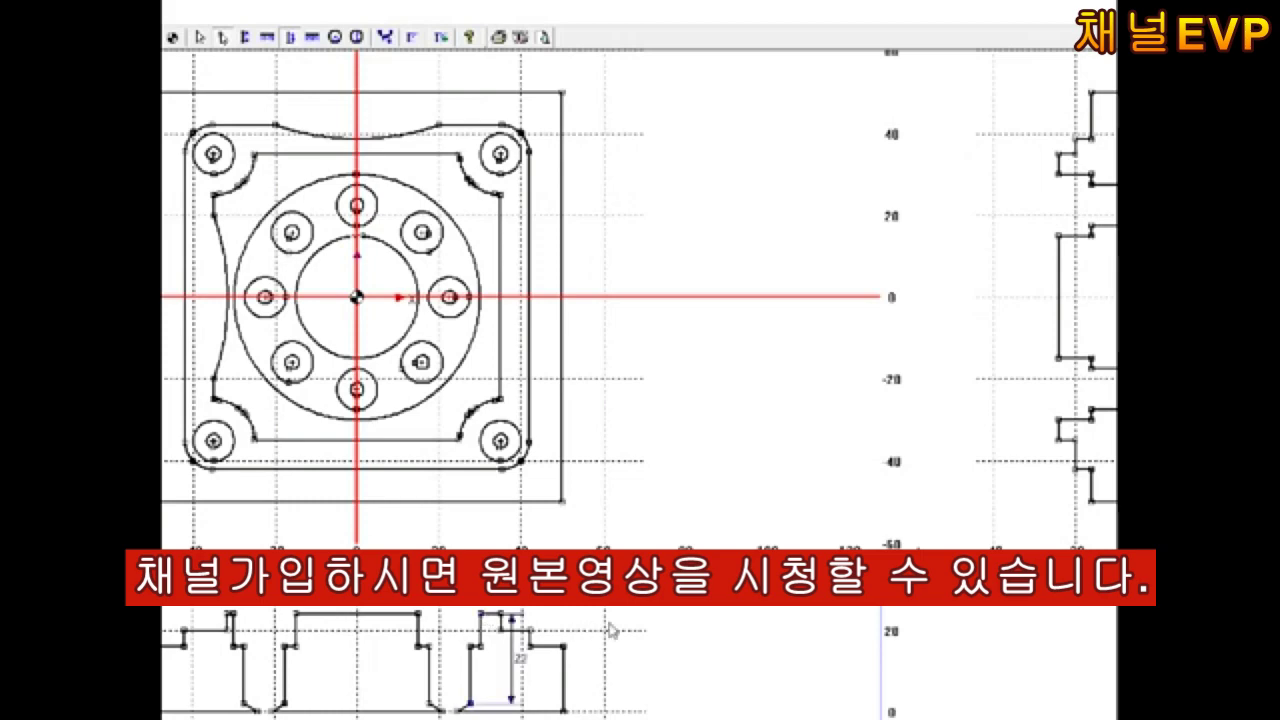